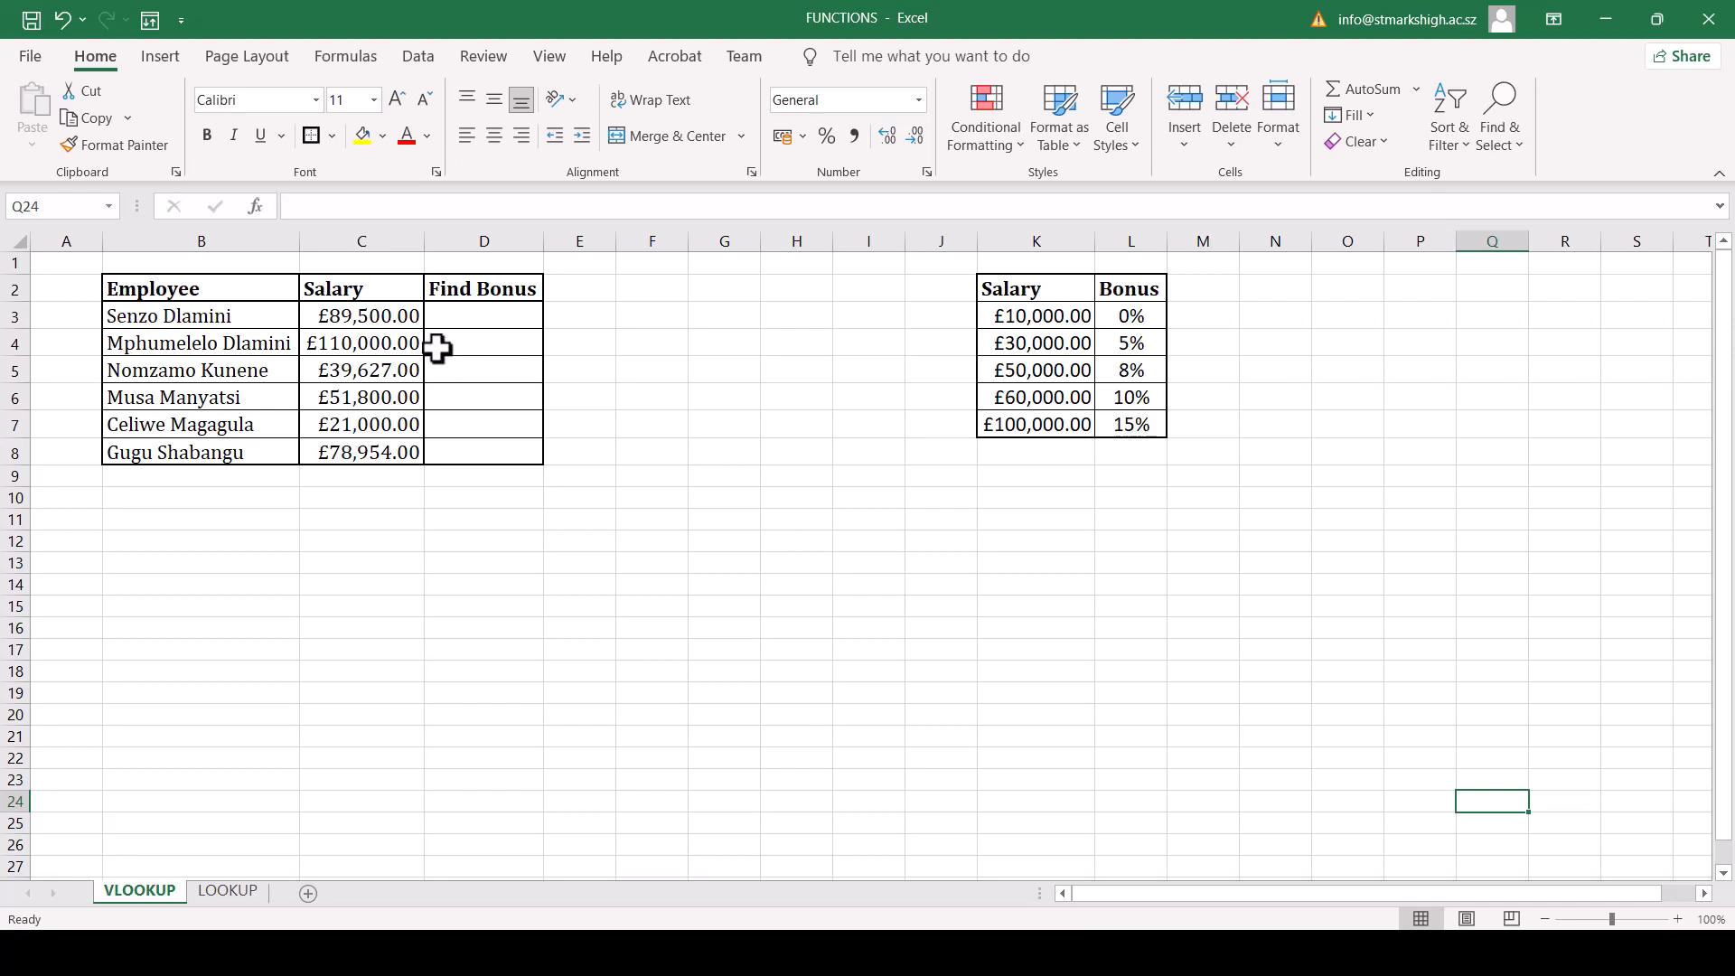
- Start a VLOOKUP formula in D3 with C3 as the lookup value and K3:L7 as the table array
left_click(471, 319)
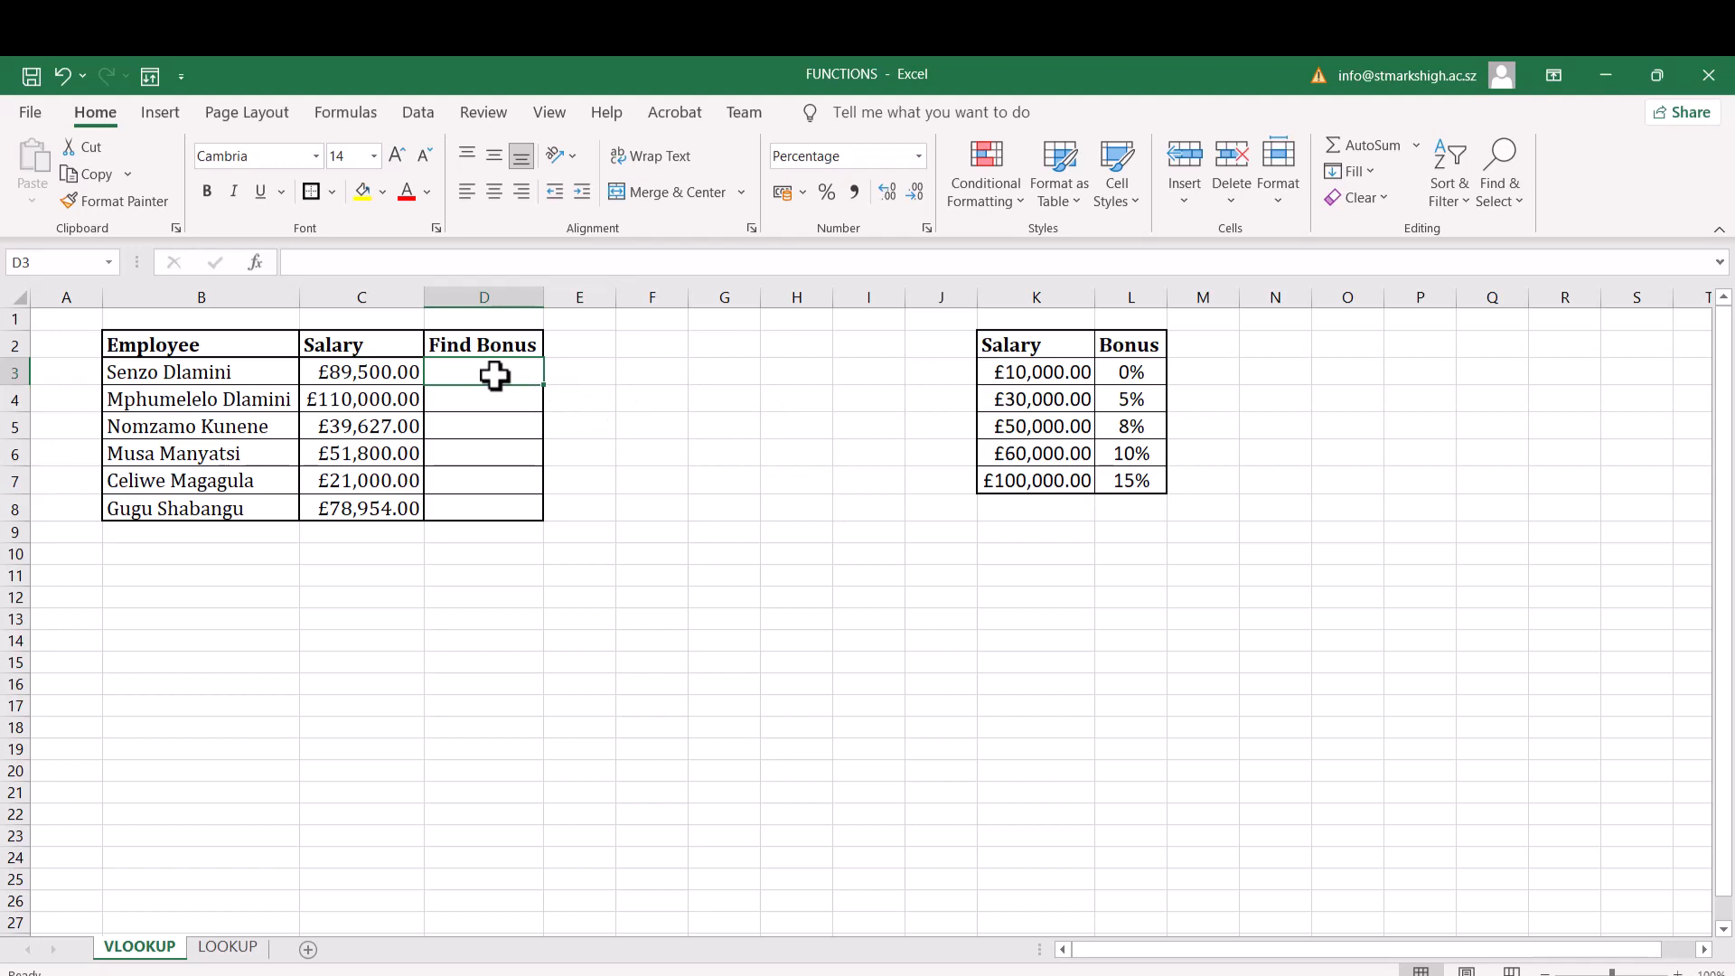
type("=")
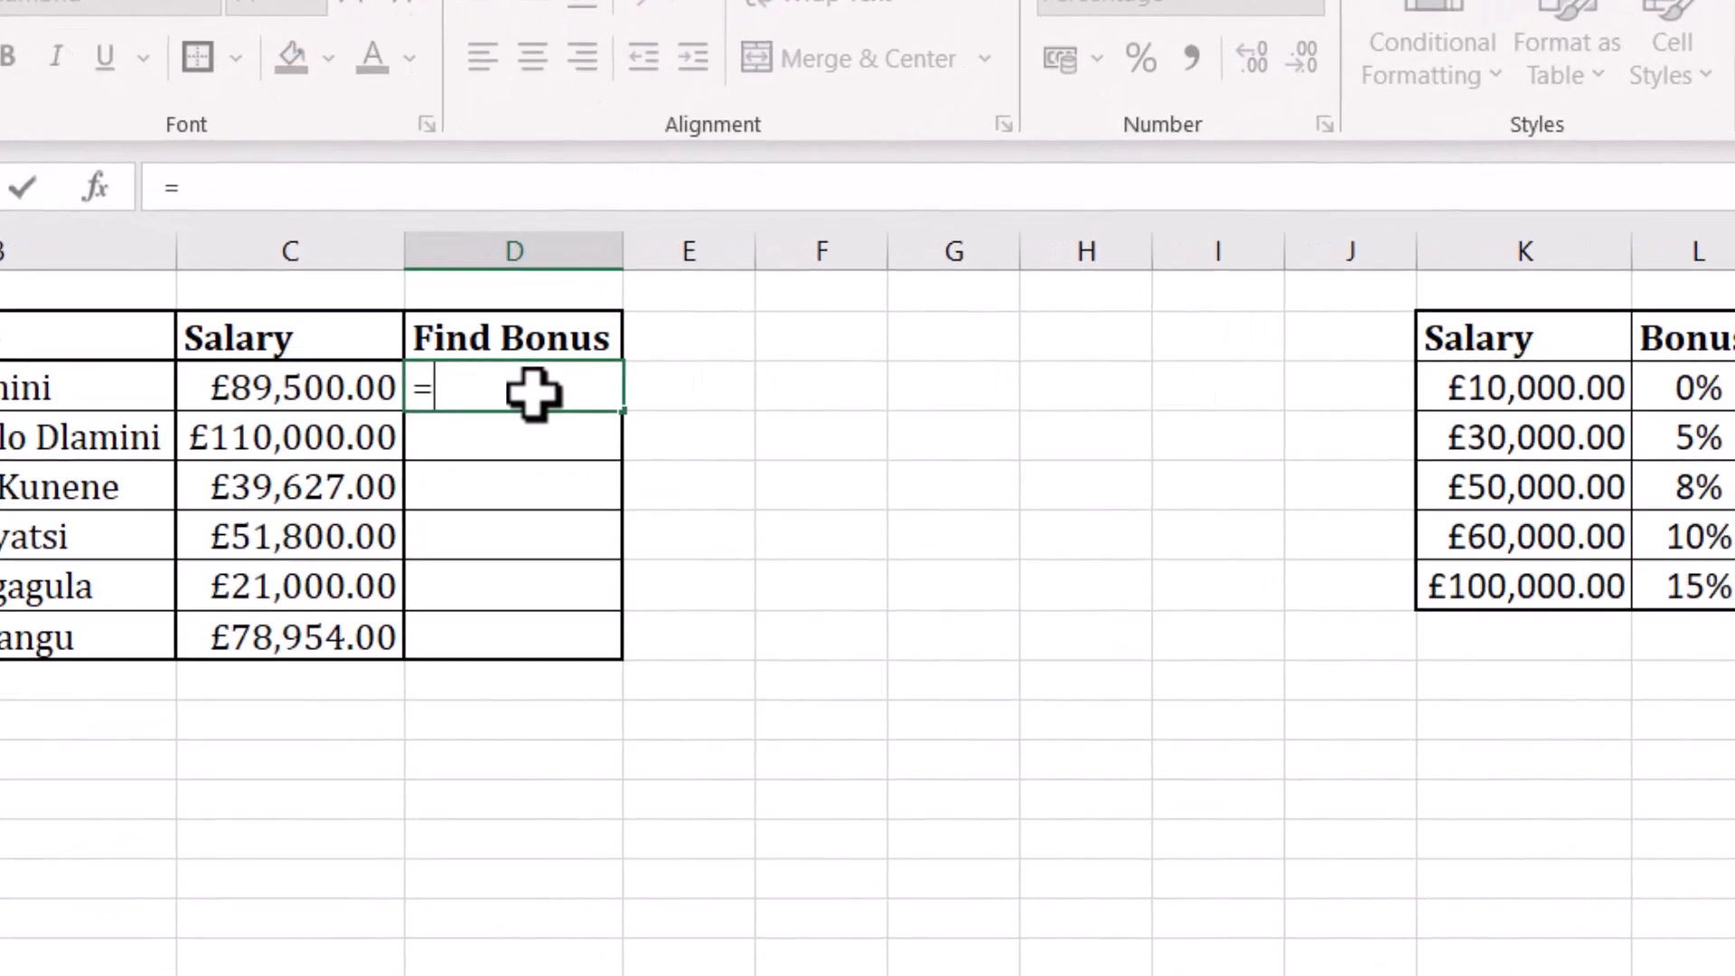
type("vl")
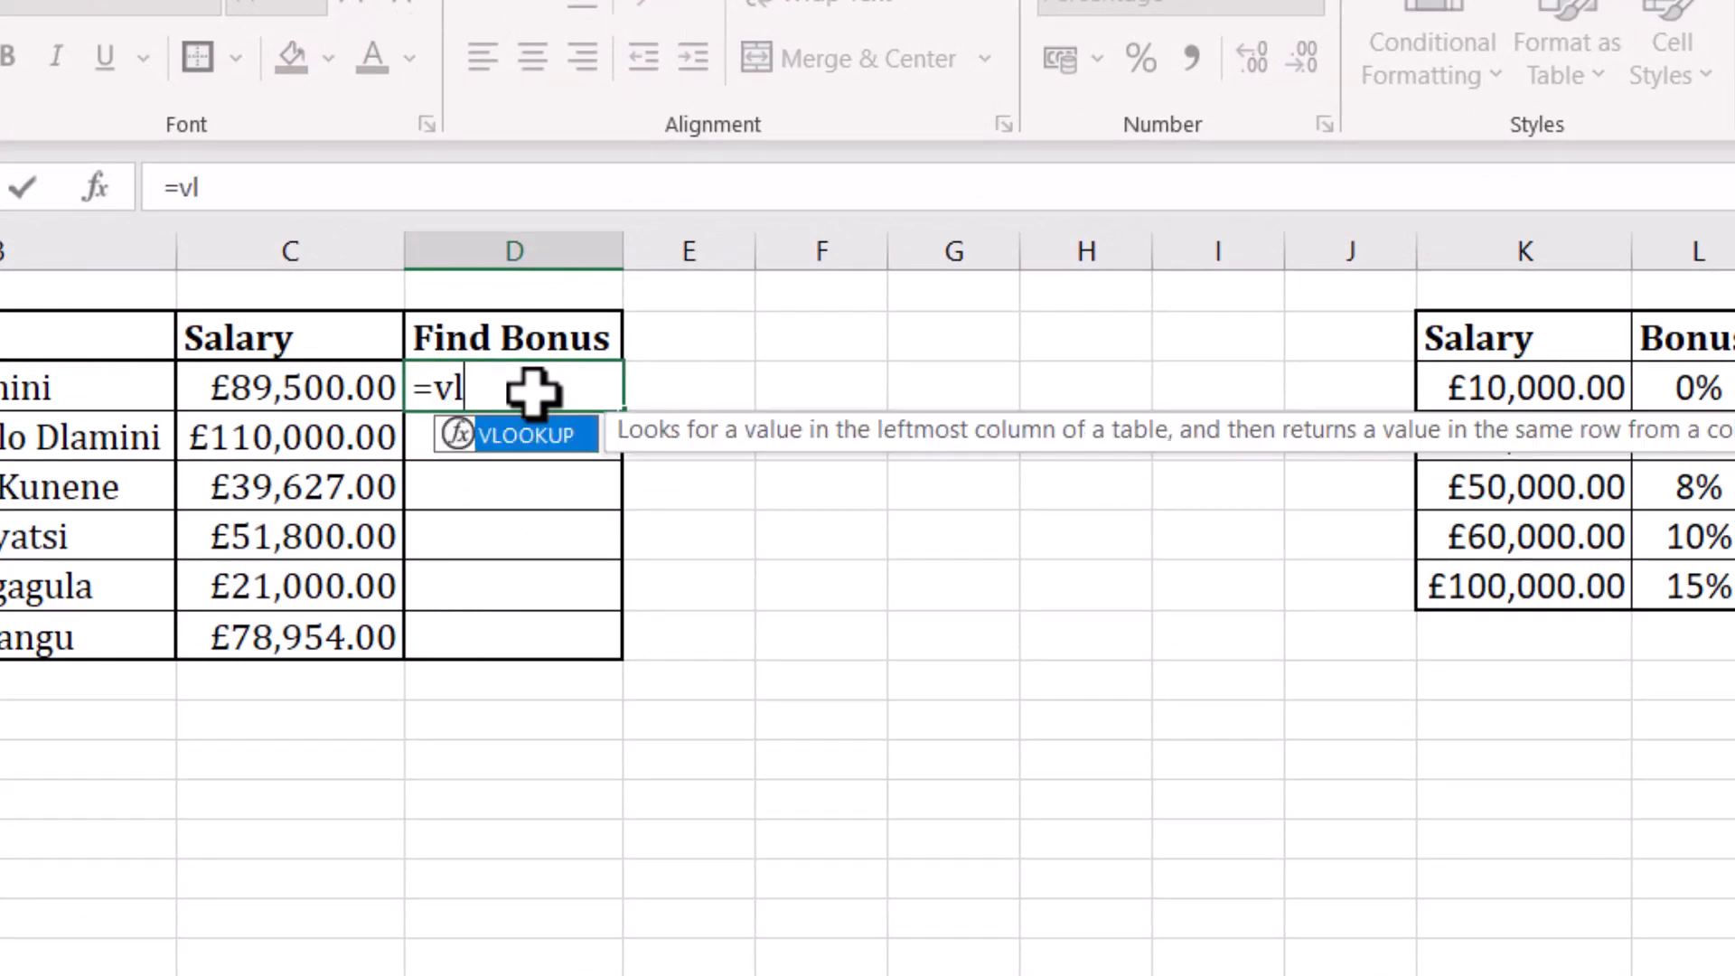
double_click(527, 438)
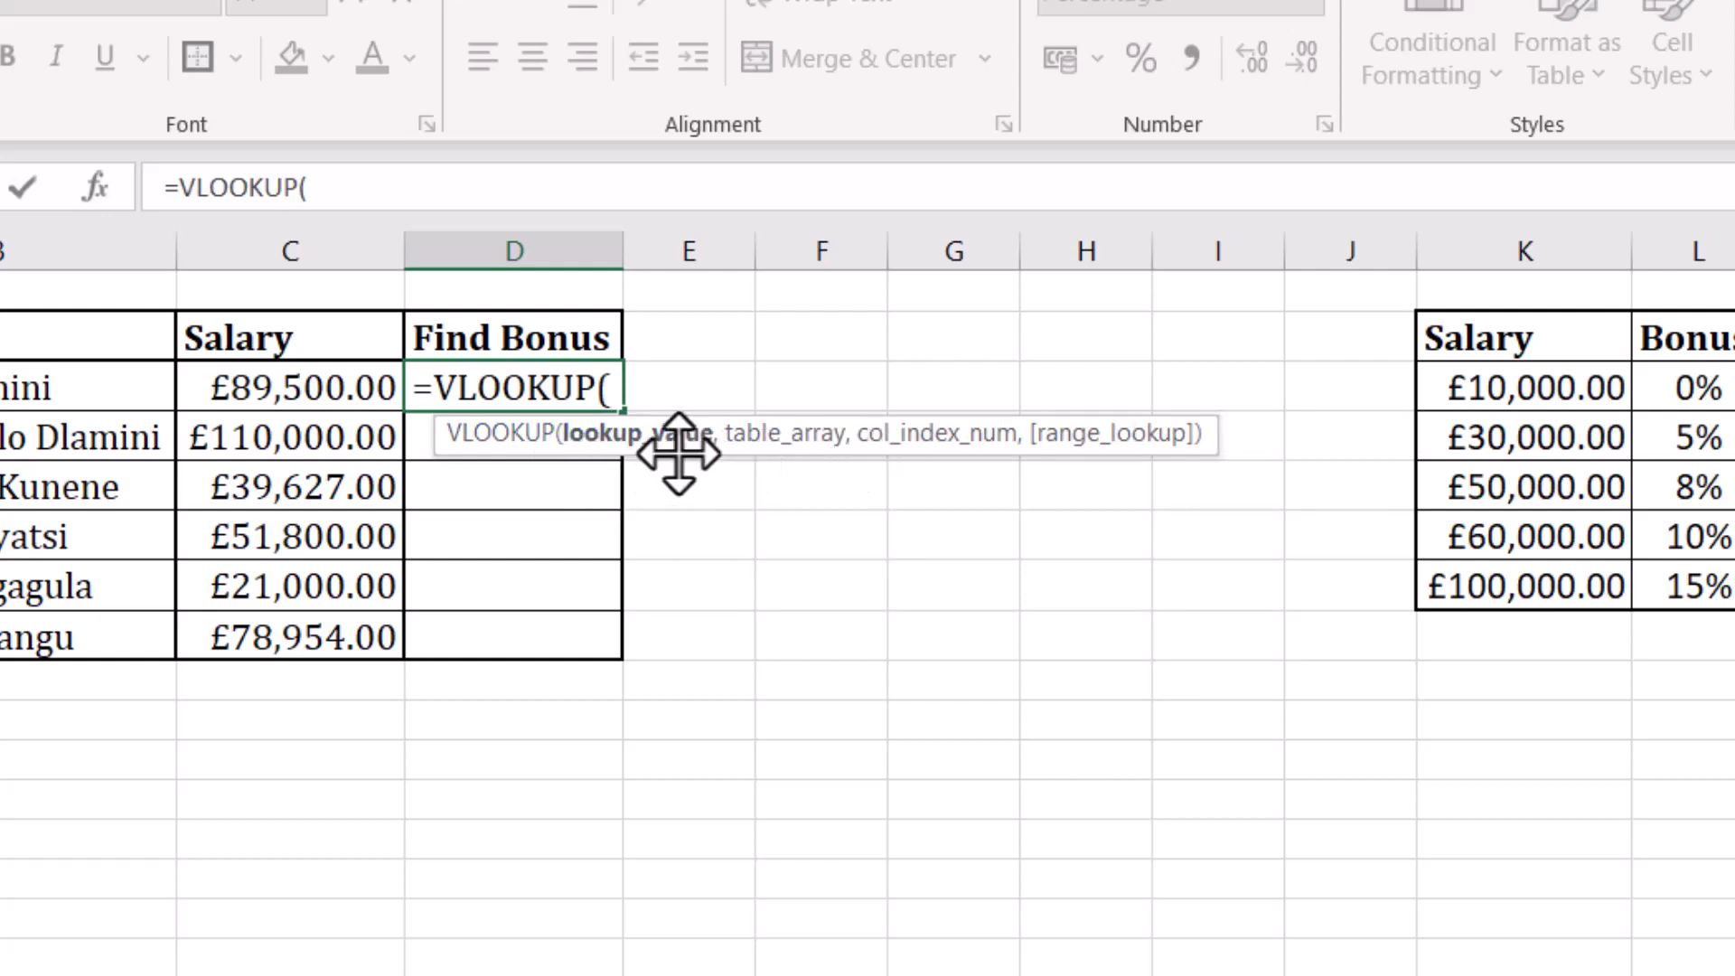
left_click(272, 388)
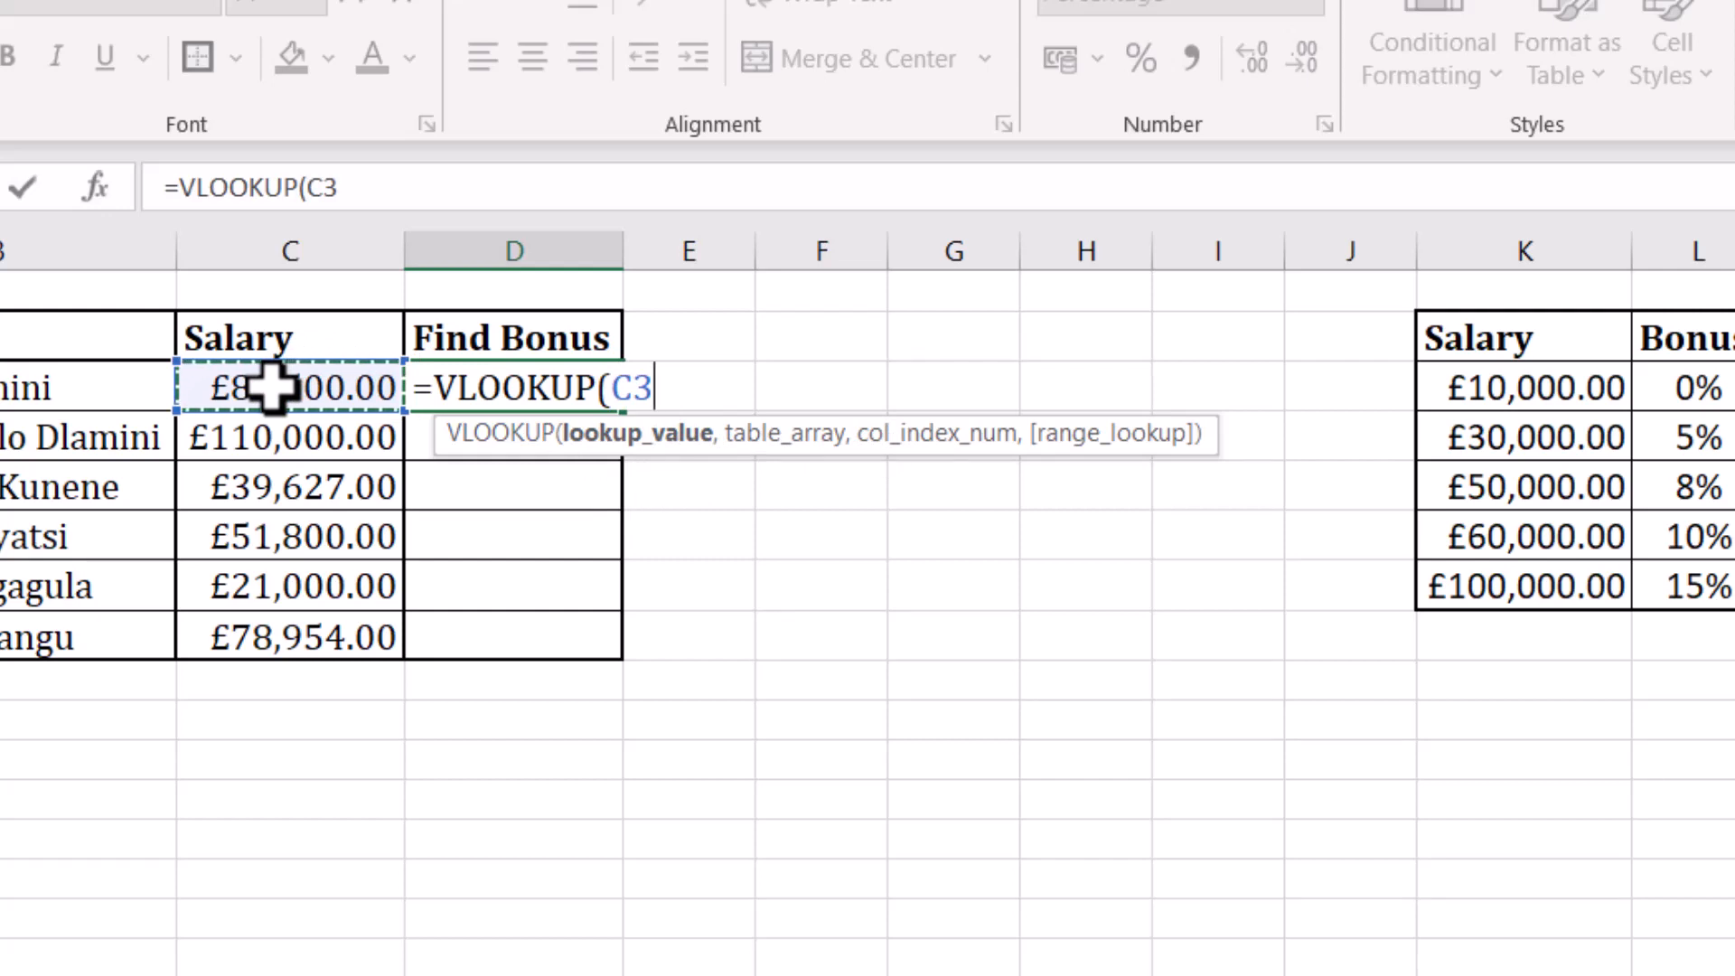
type(",")
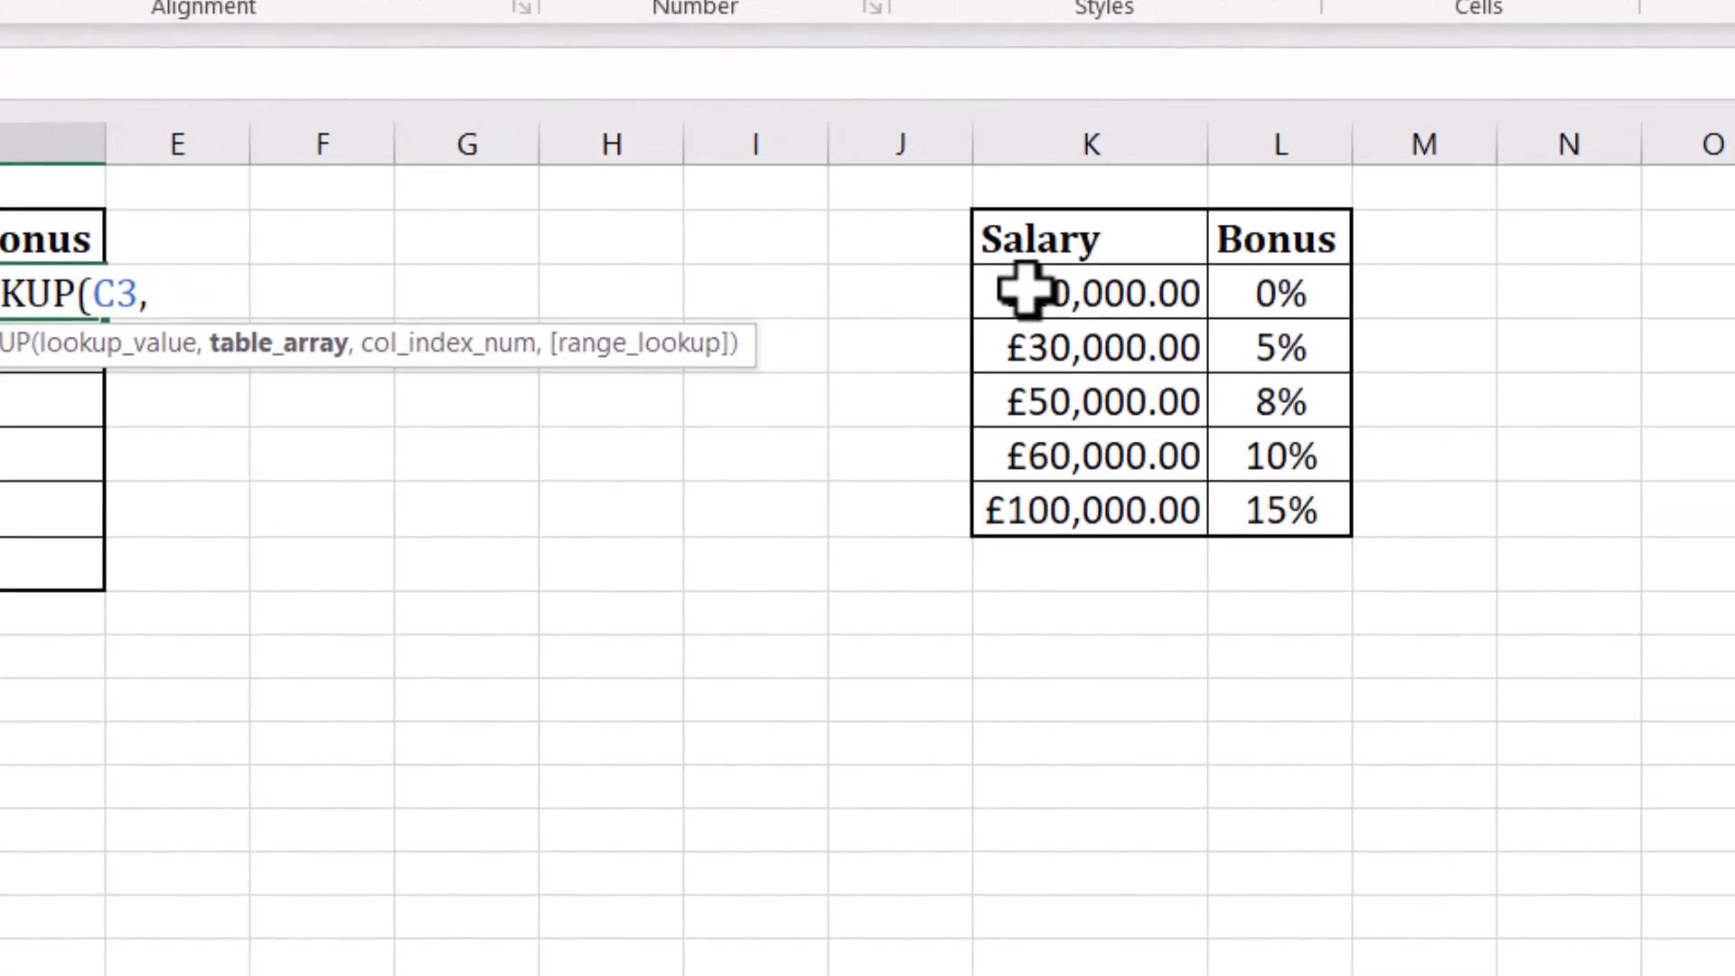
left_click(1025, 291)
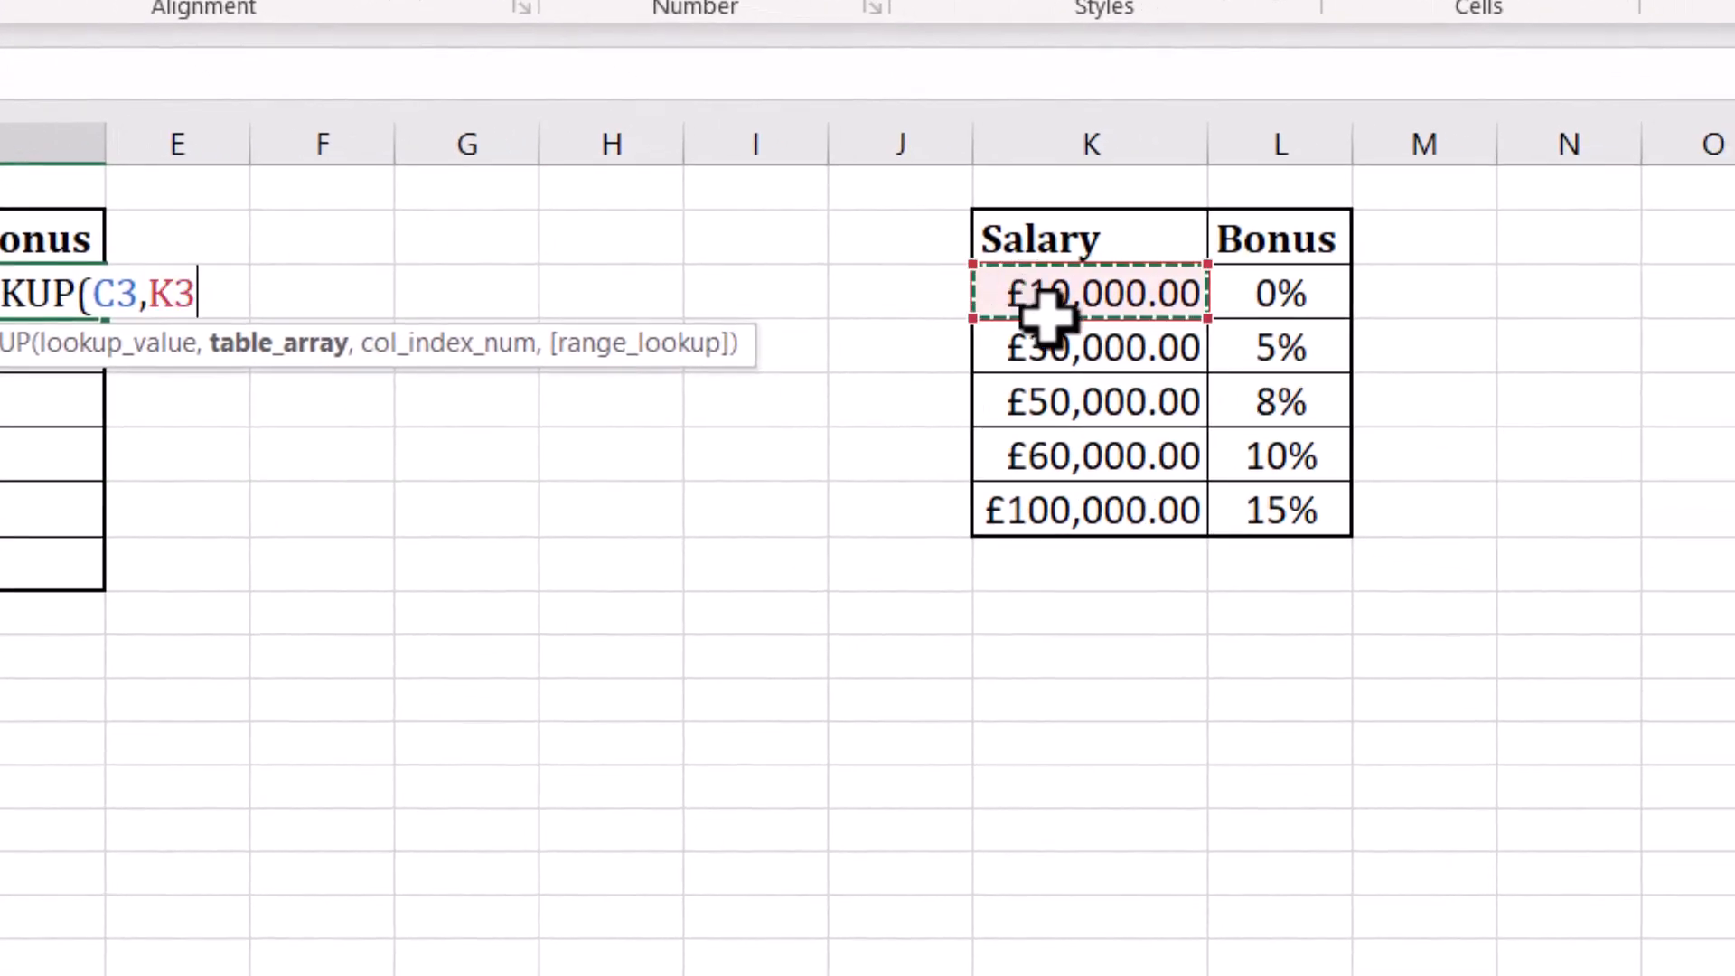
left_click_drag(1186, 510, 1238, 522)
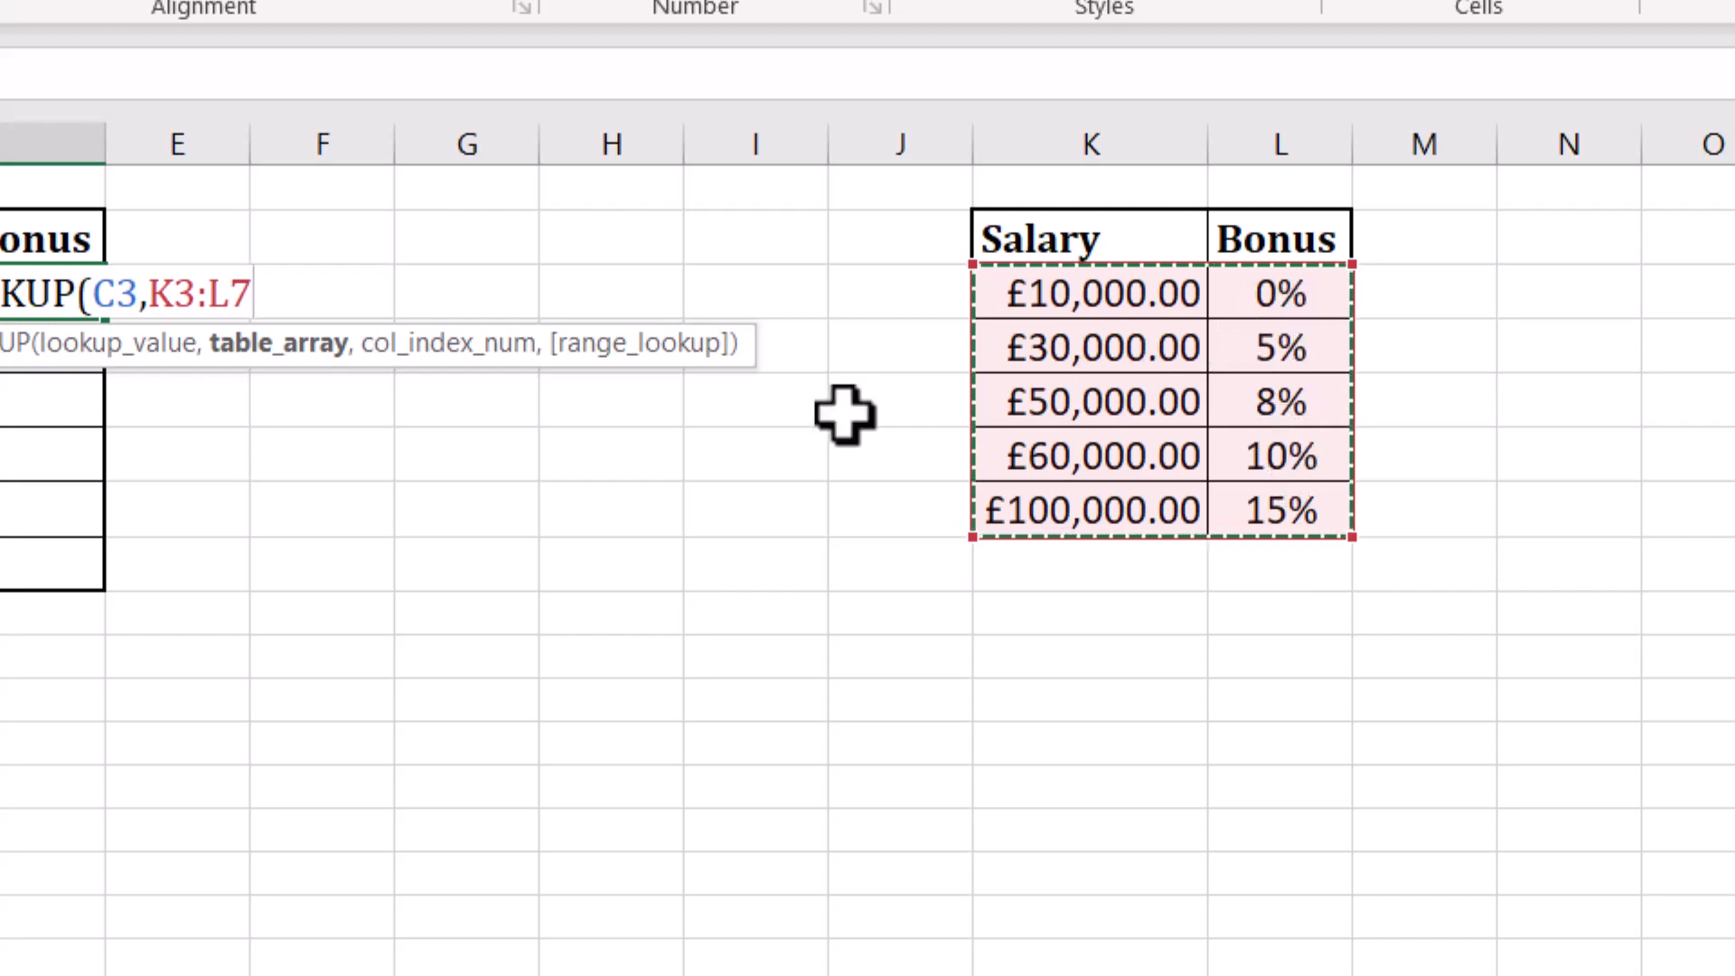
- Complete the D3 VLOOKUP formula with column index 2 and TRUE for approximate match
type(",")
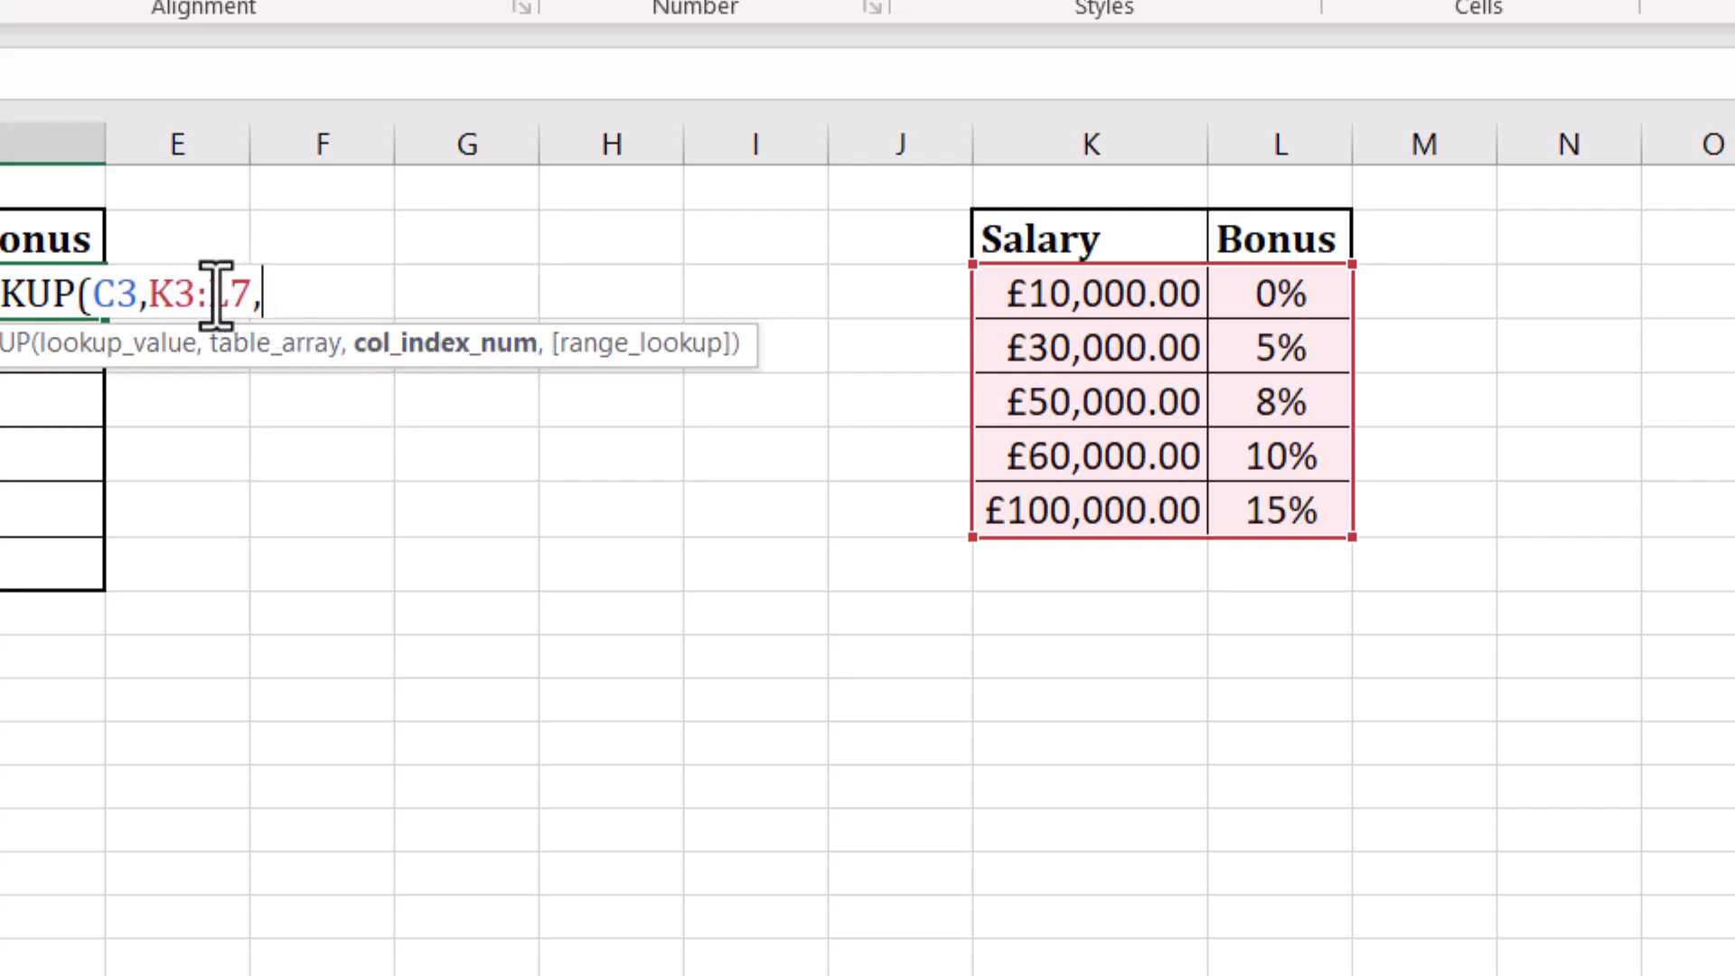
type(",")
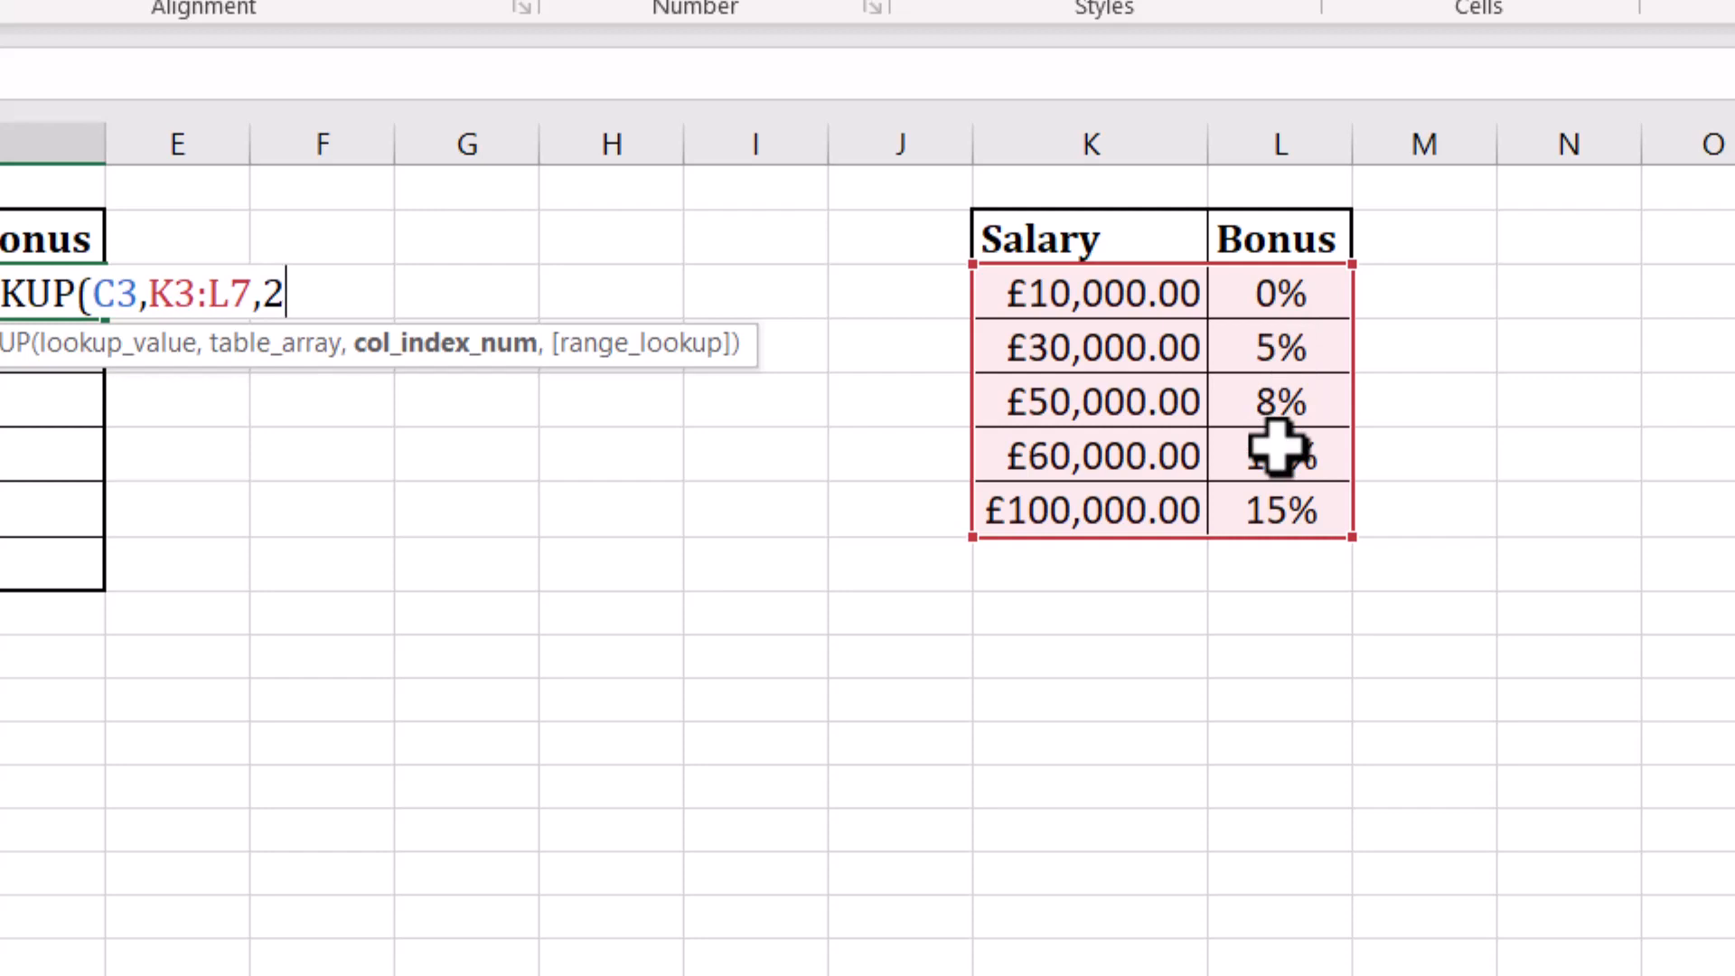
type(",")
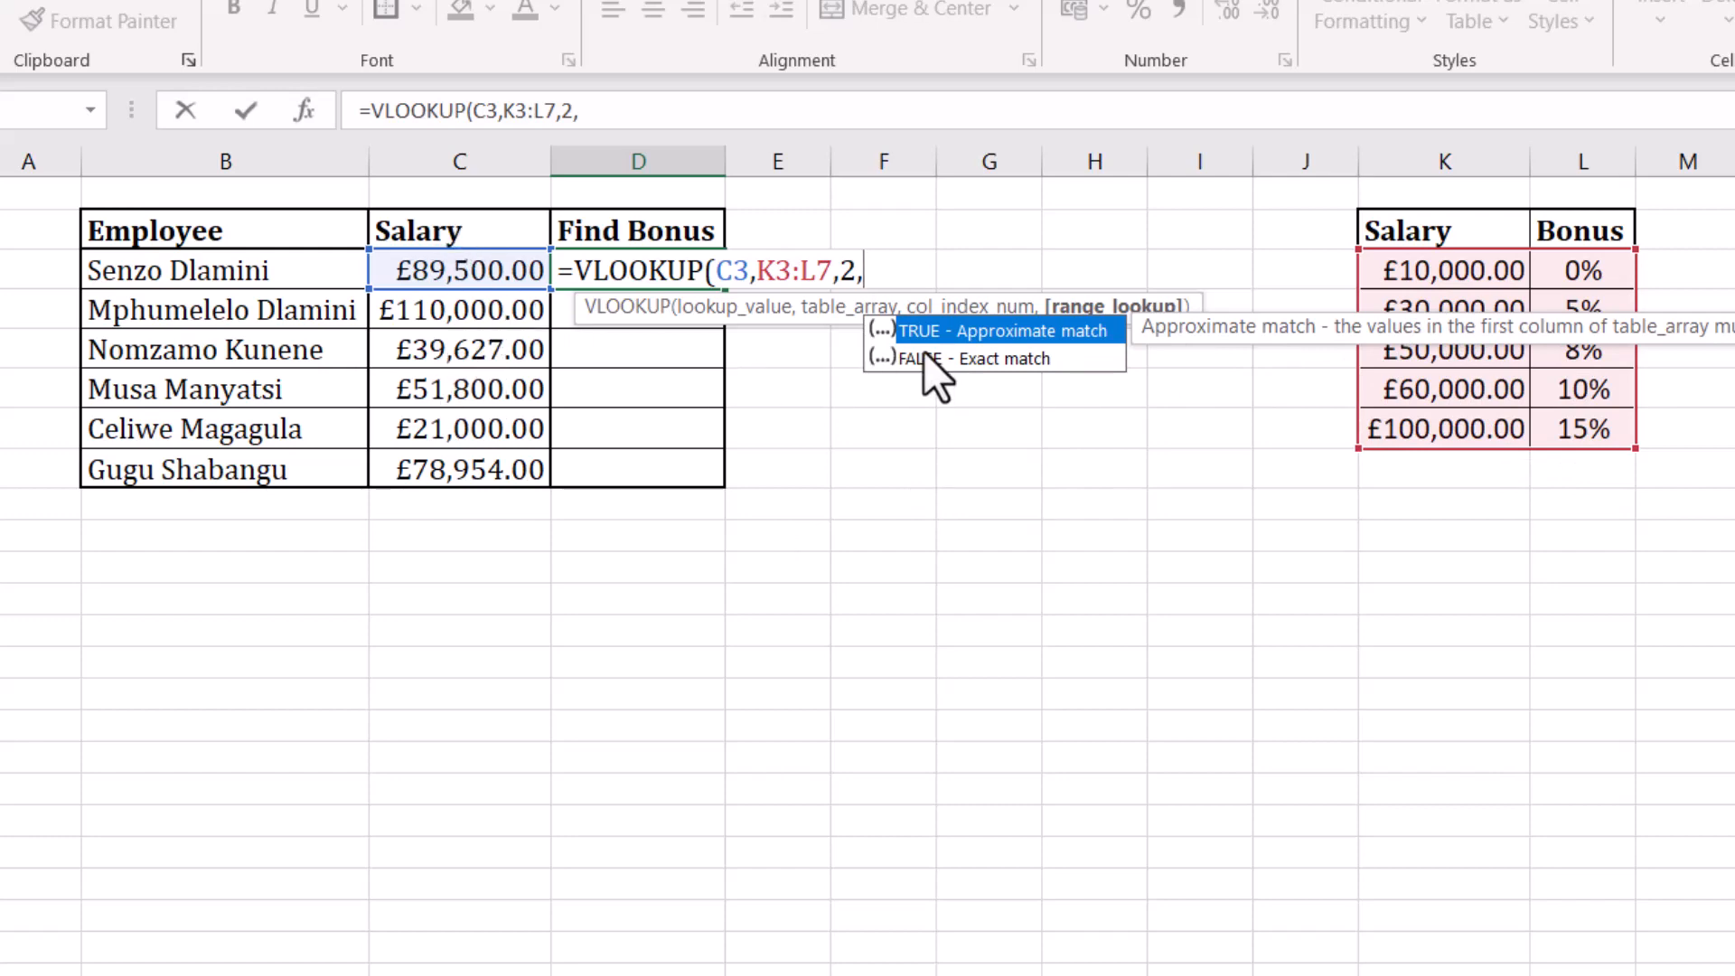
double_click(946, 327)
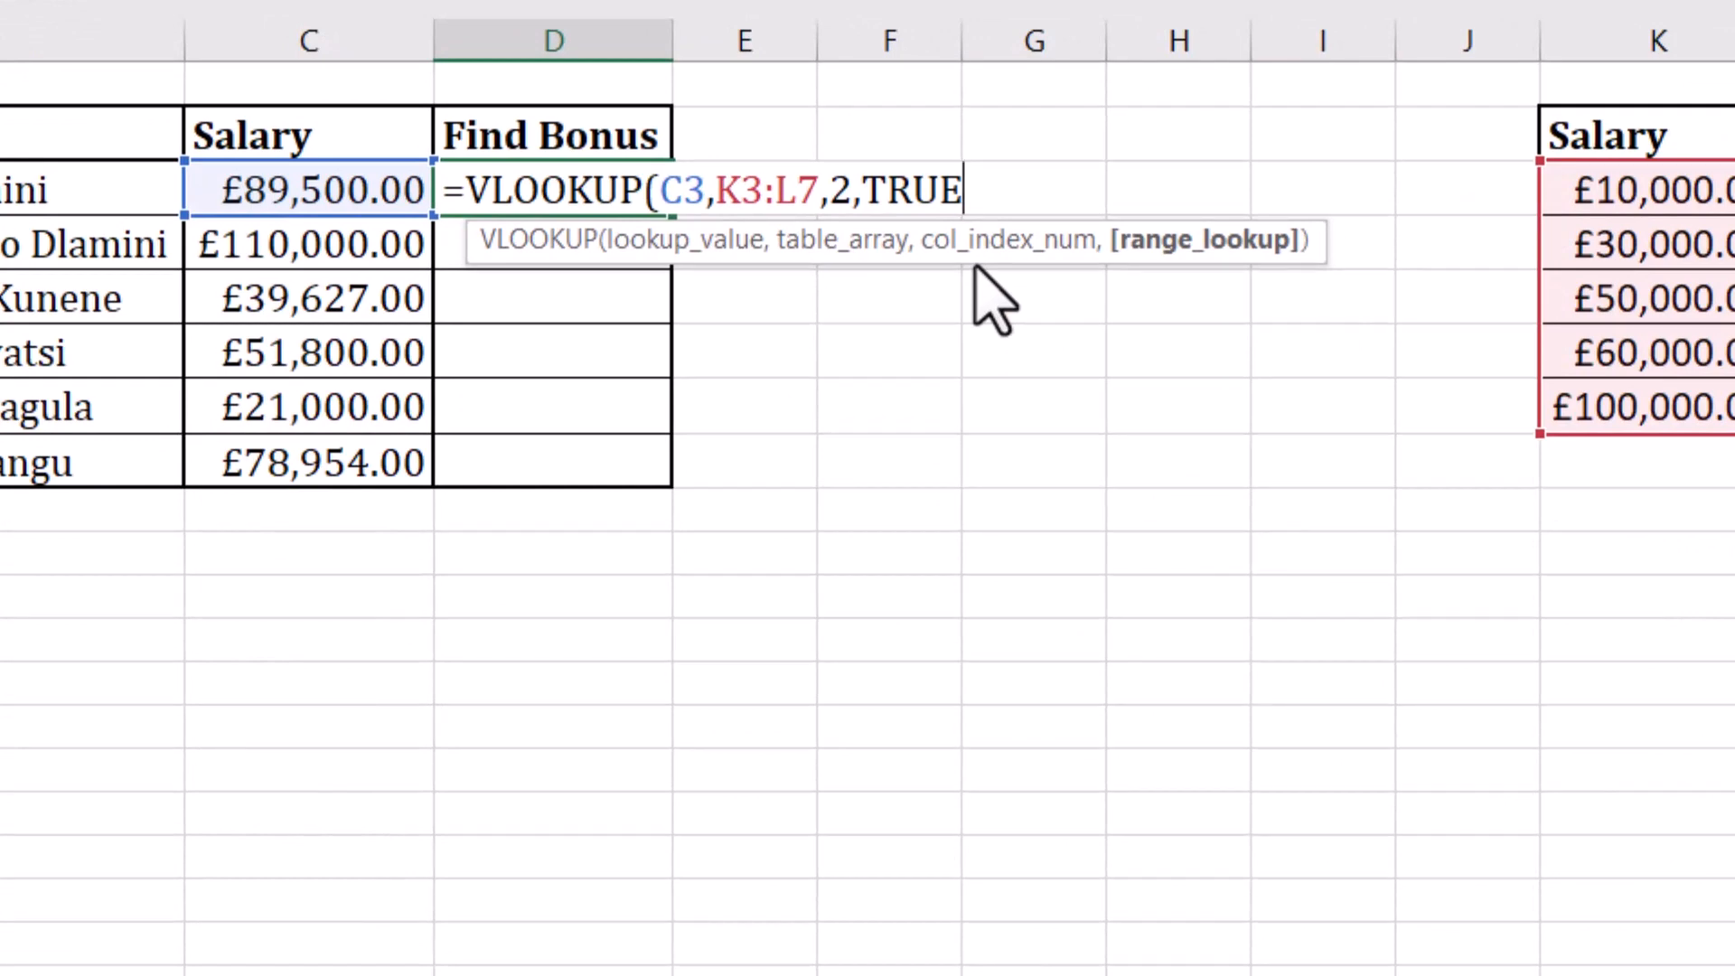
type(")")
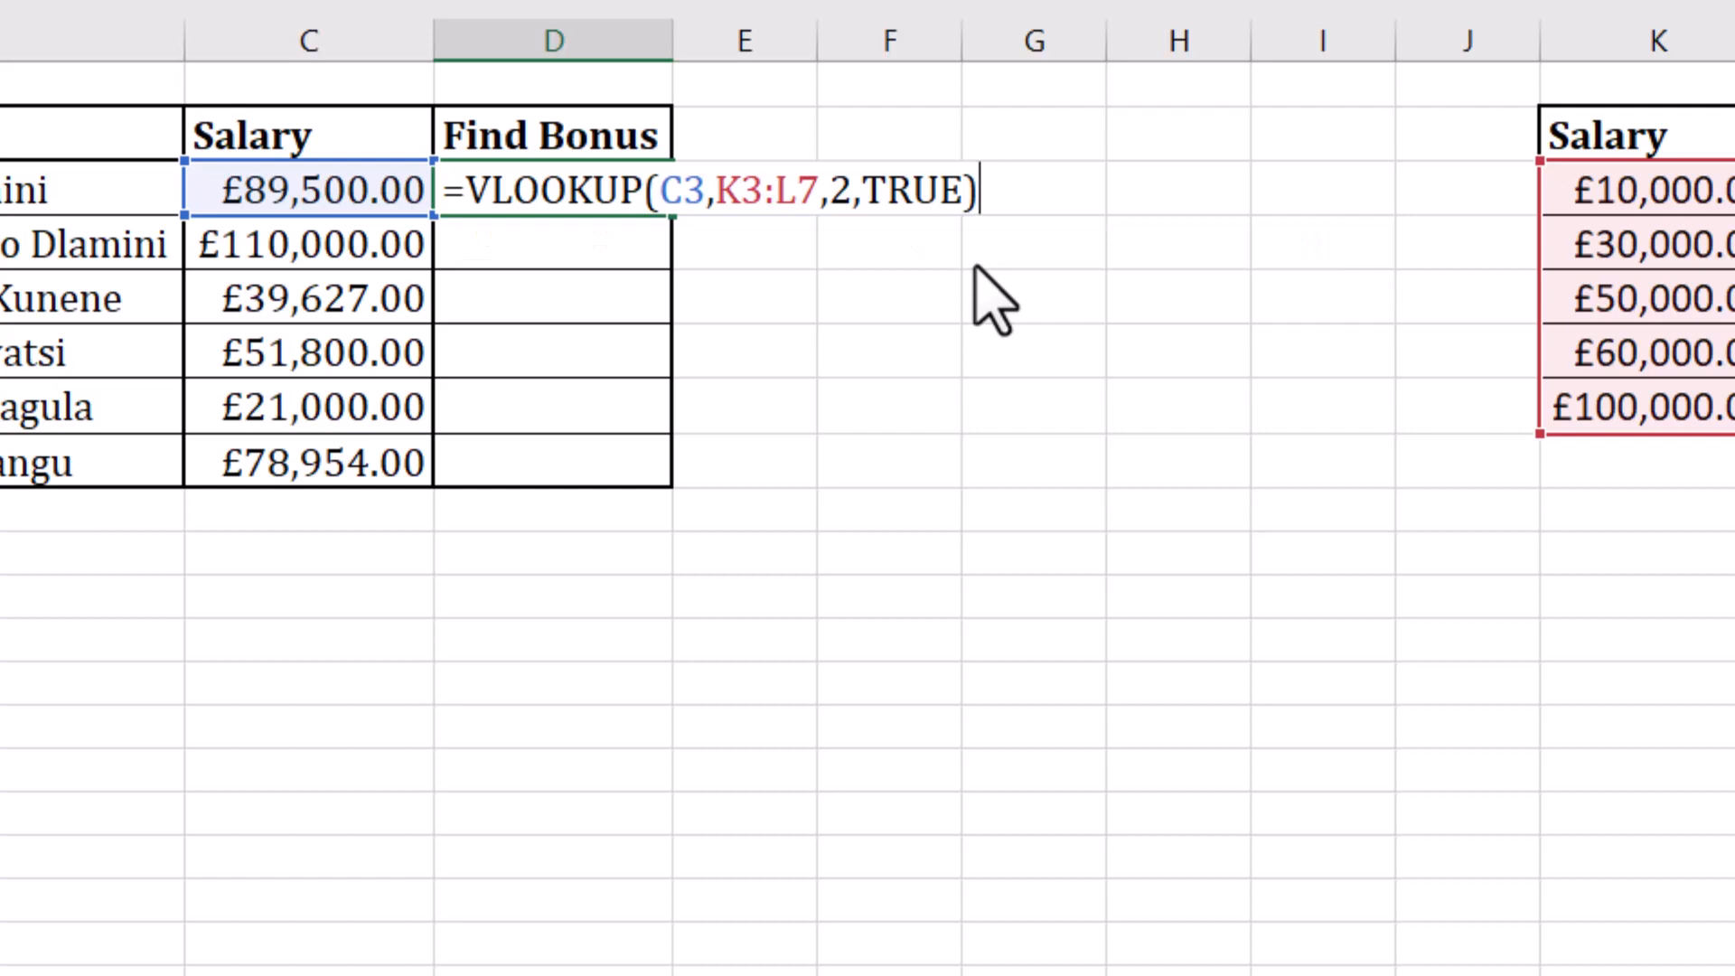
key("Return")
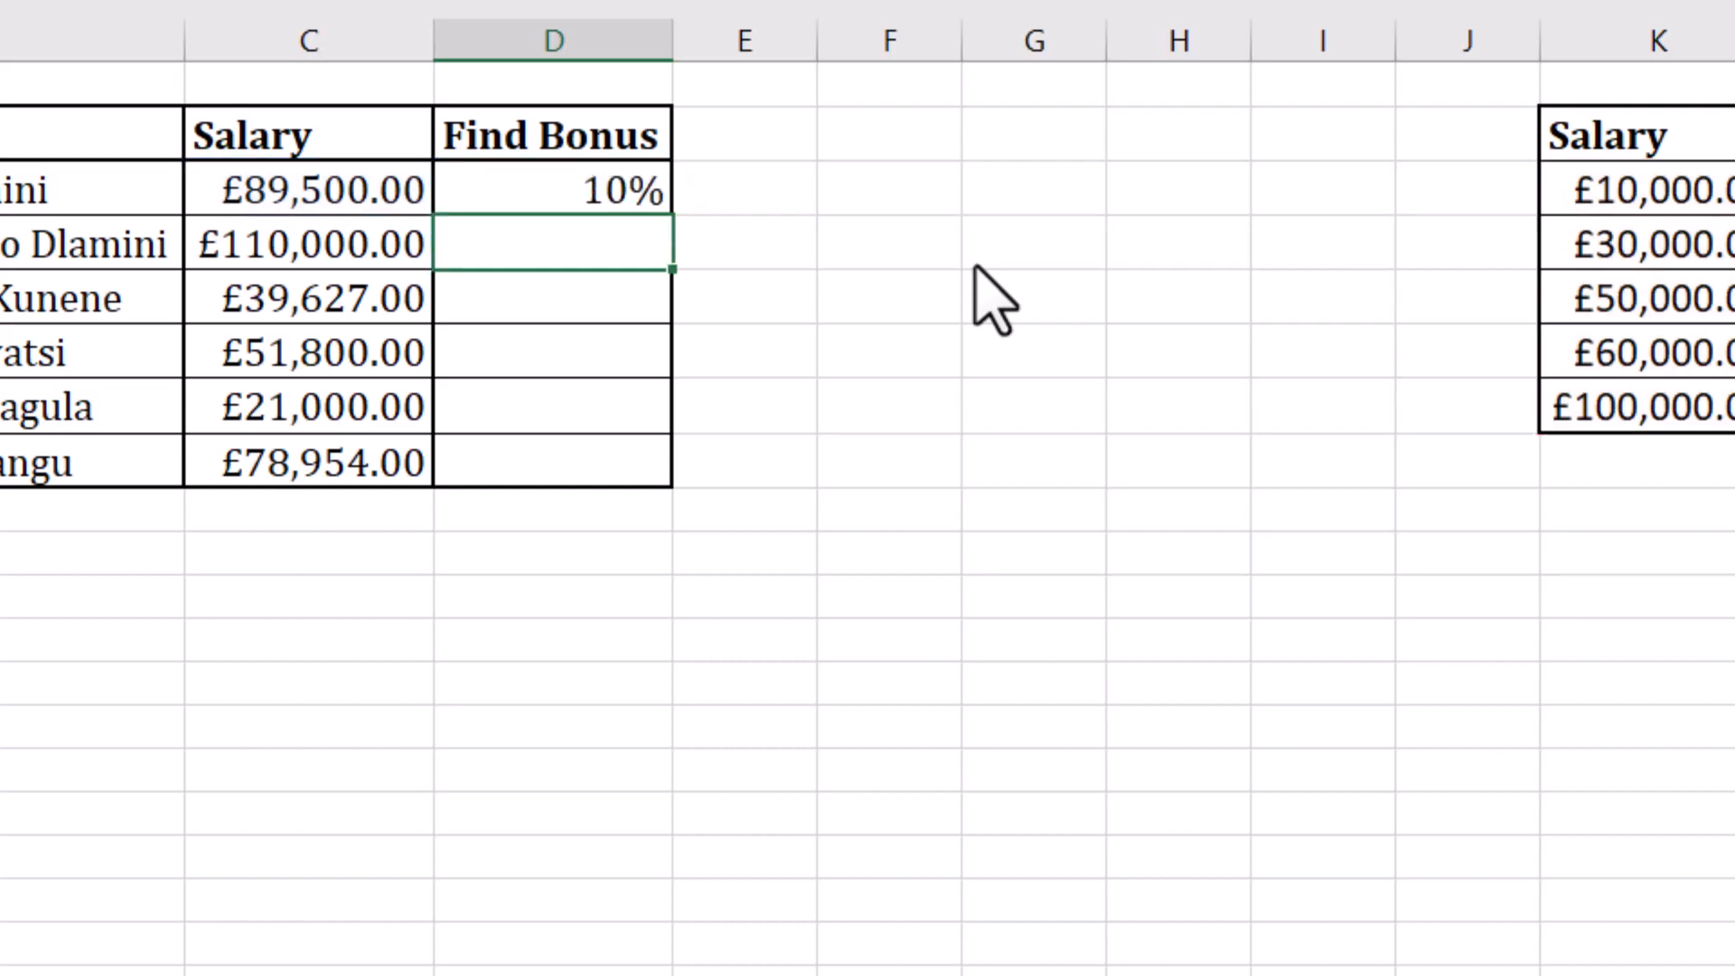
- Make the table array in D3's VLOOKUP formula absolute as $K$3:$L$7
left_click(534, 186)
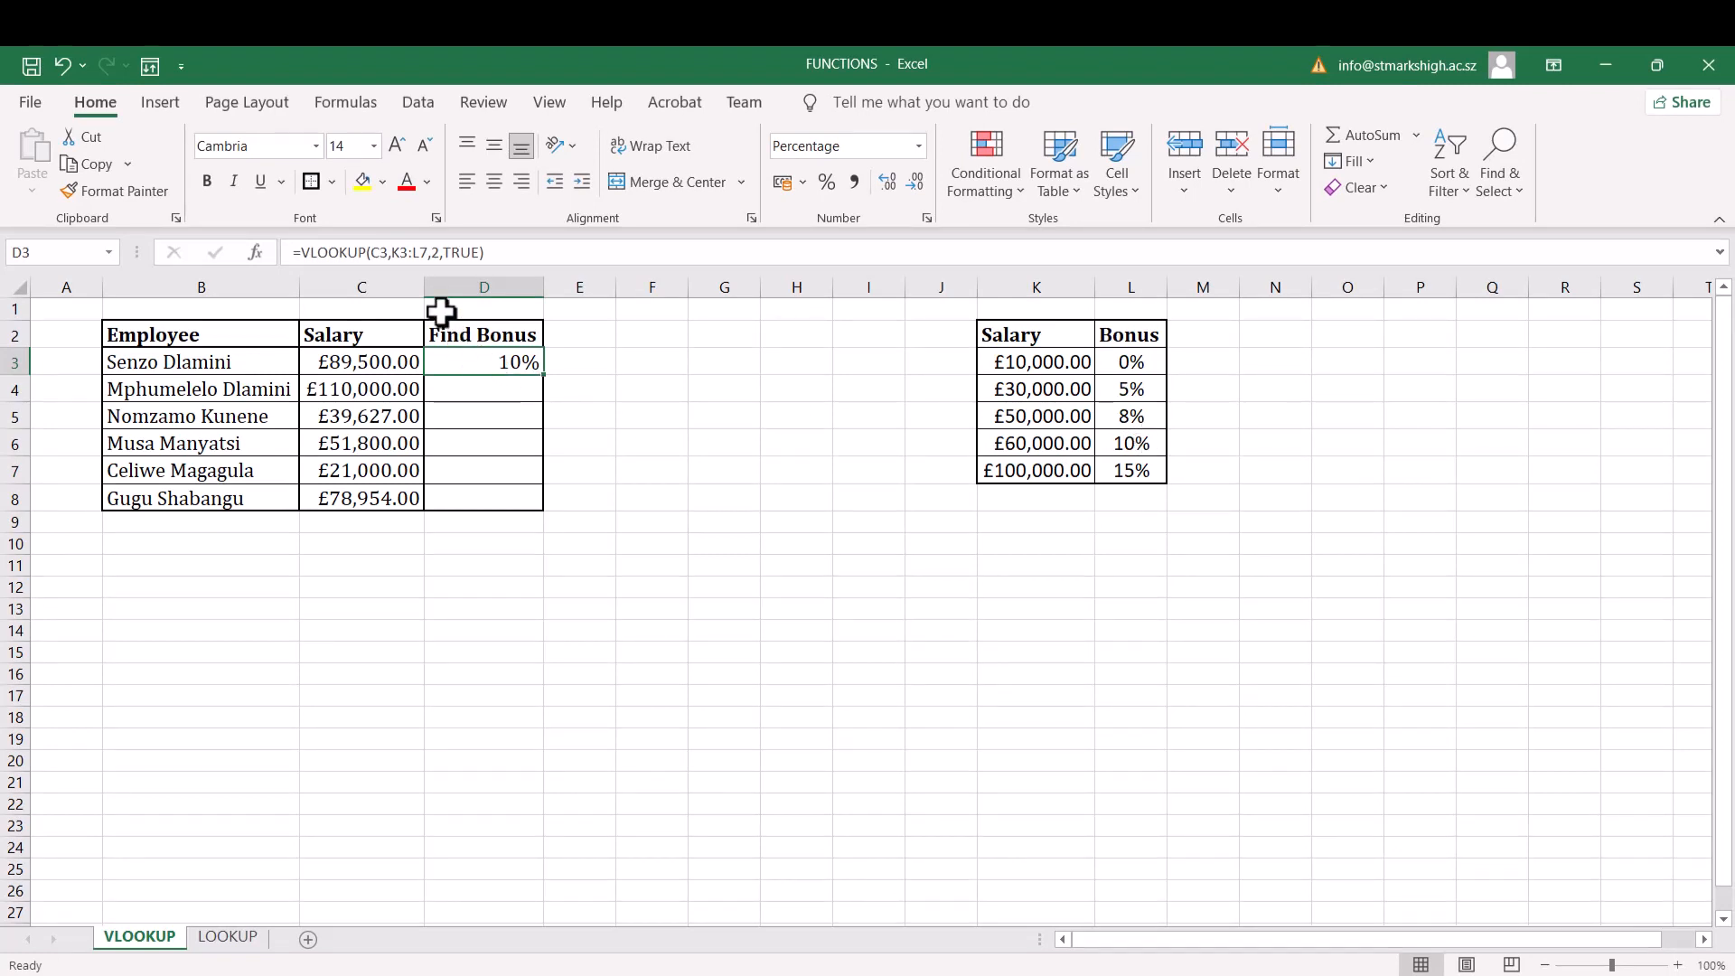
double_click(478, 363)
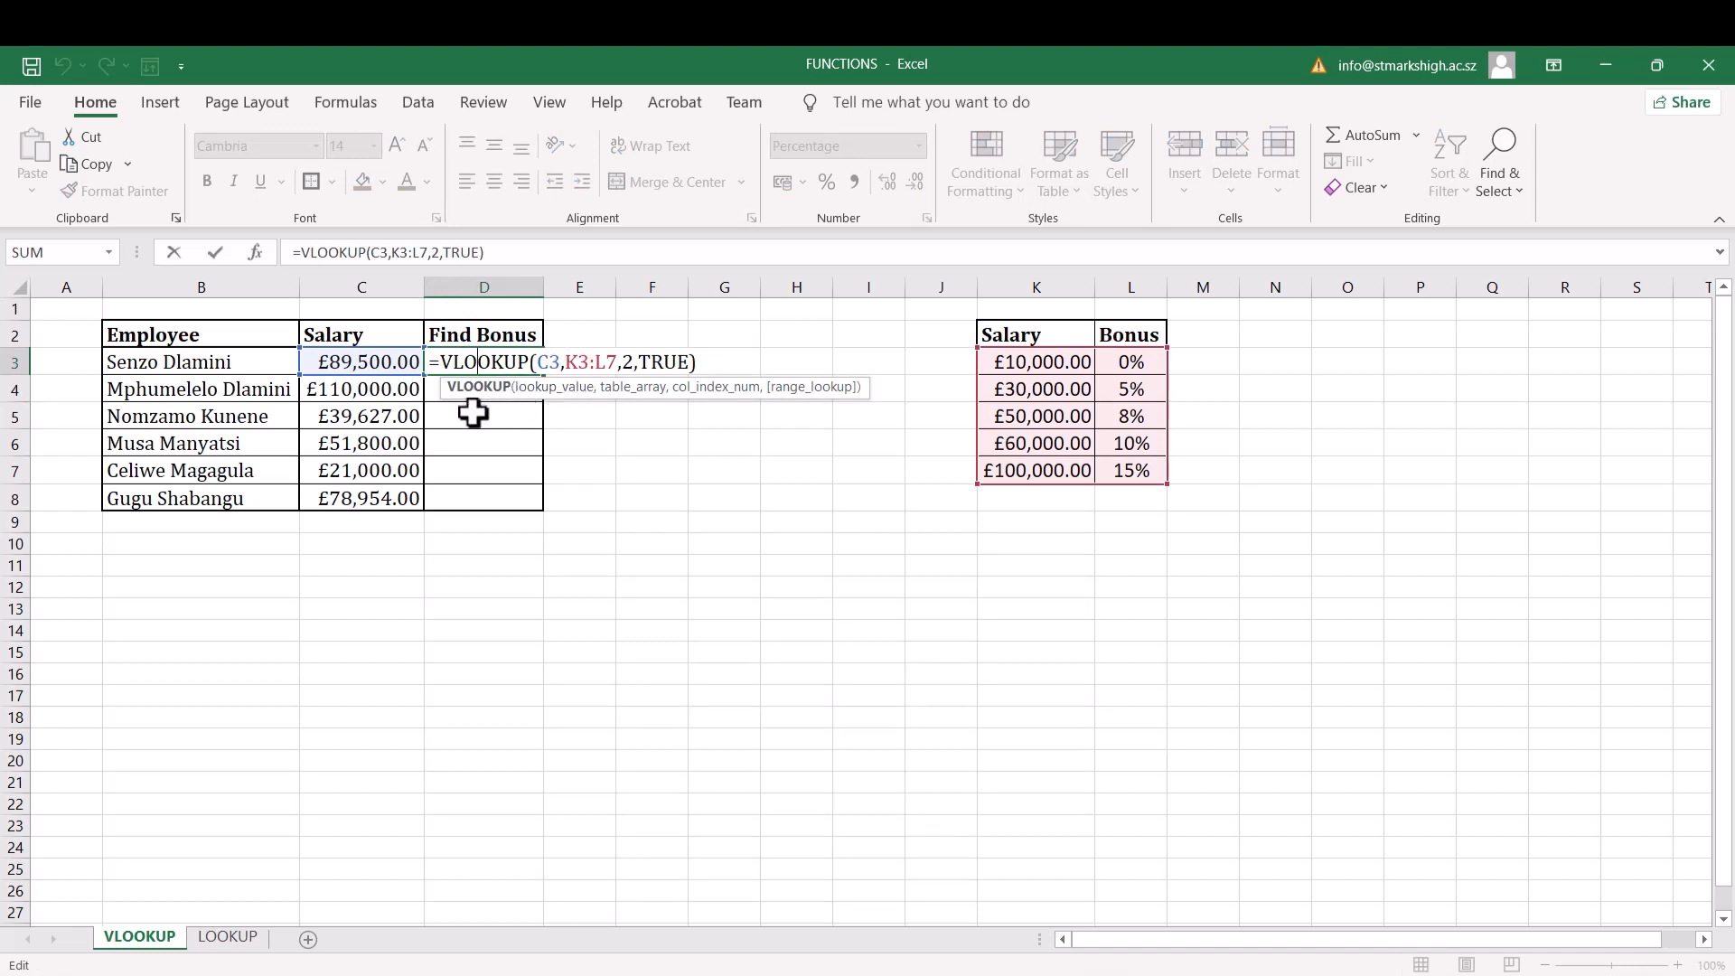
left_click(582, 364)
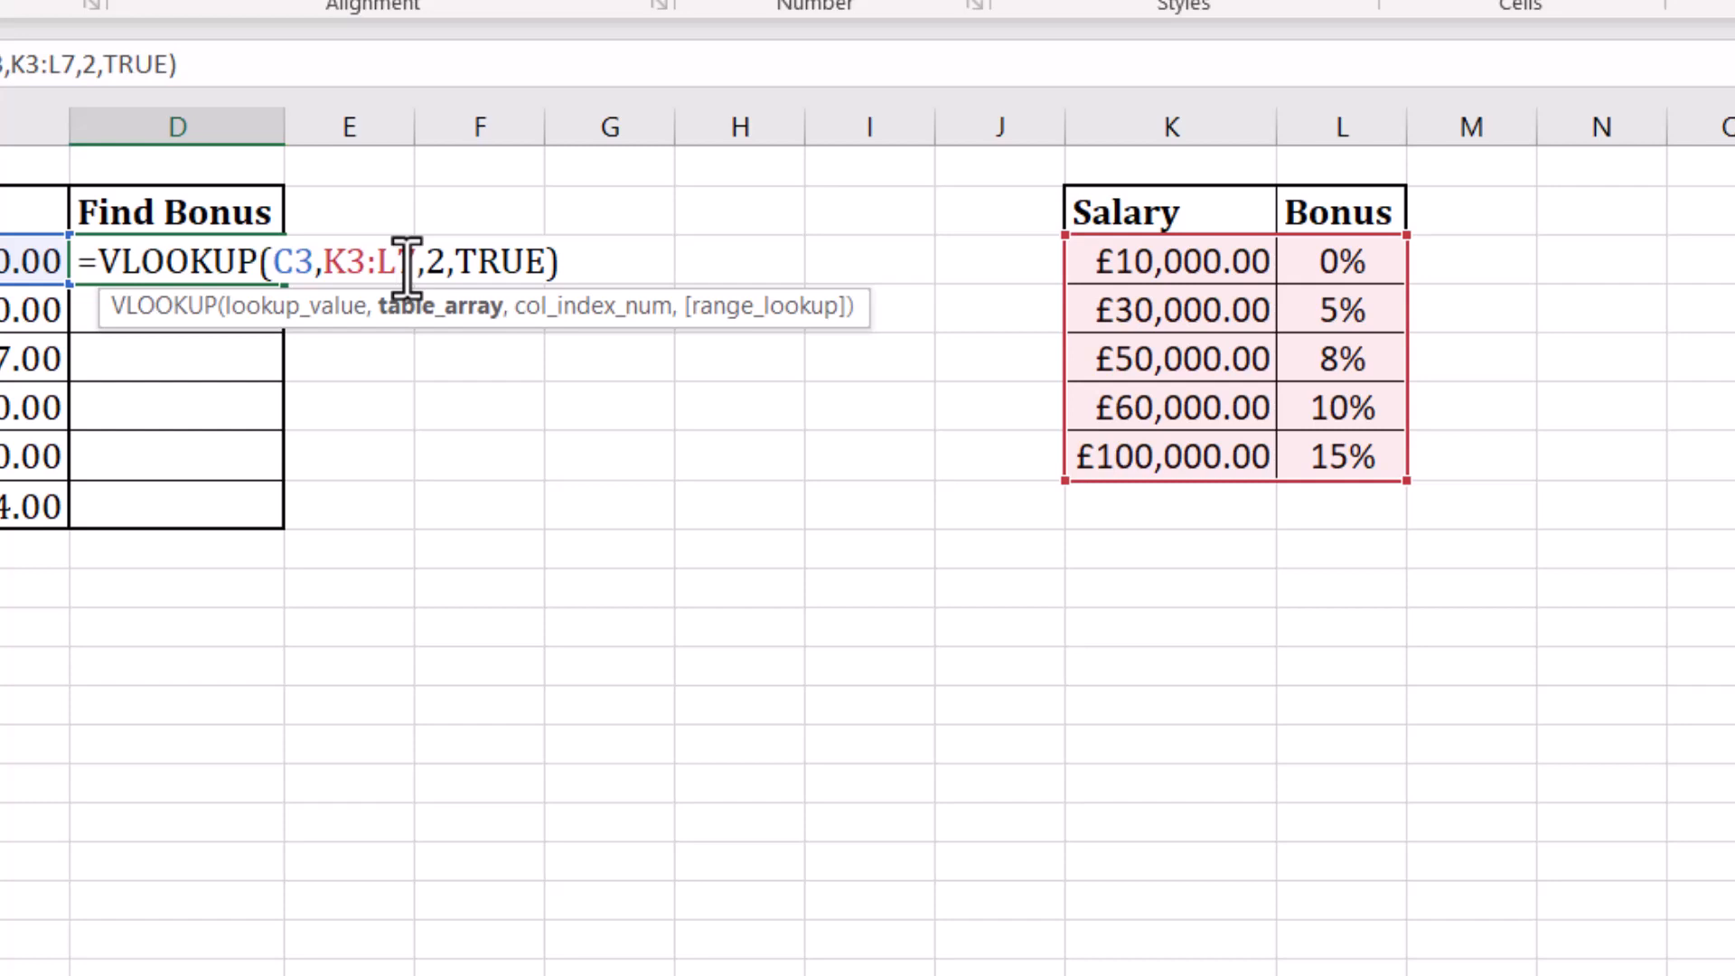
left_click_drag(397, 267, 355, 271)
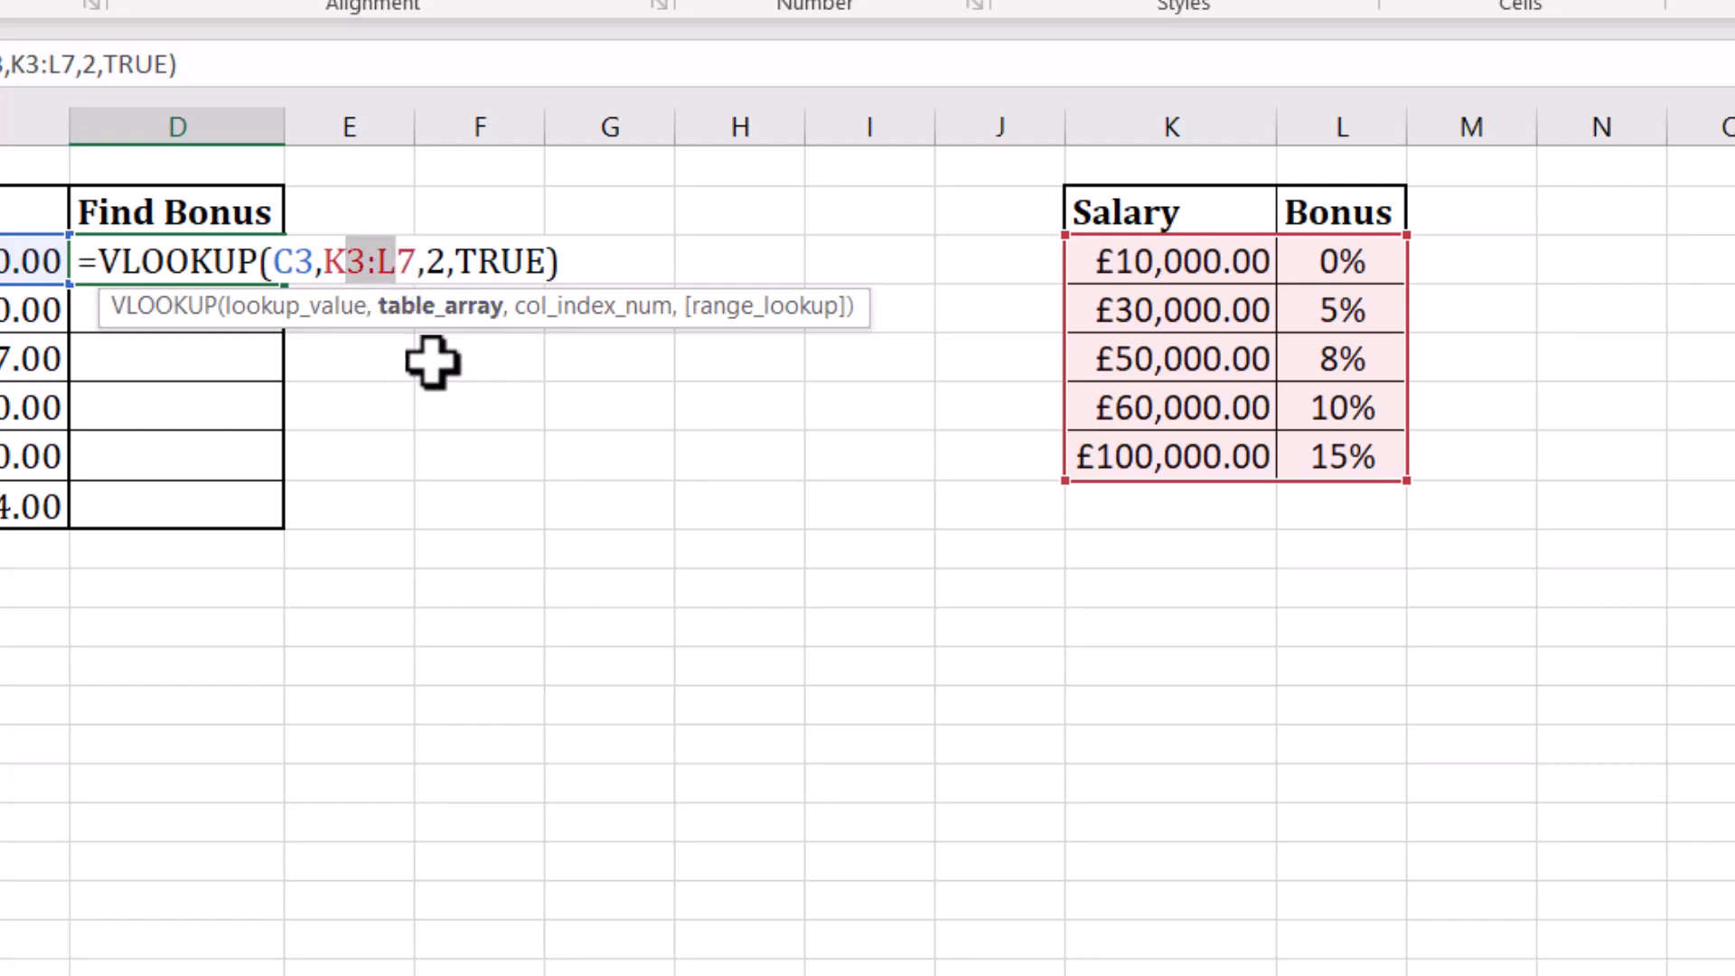
key("F4")
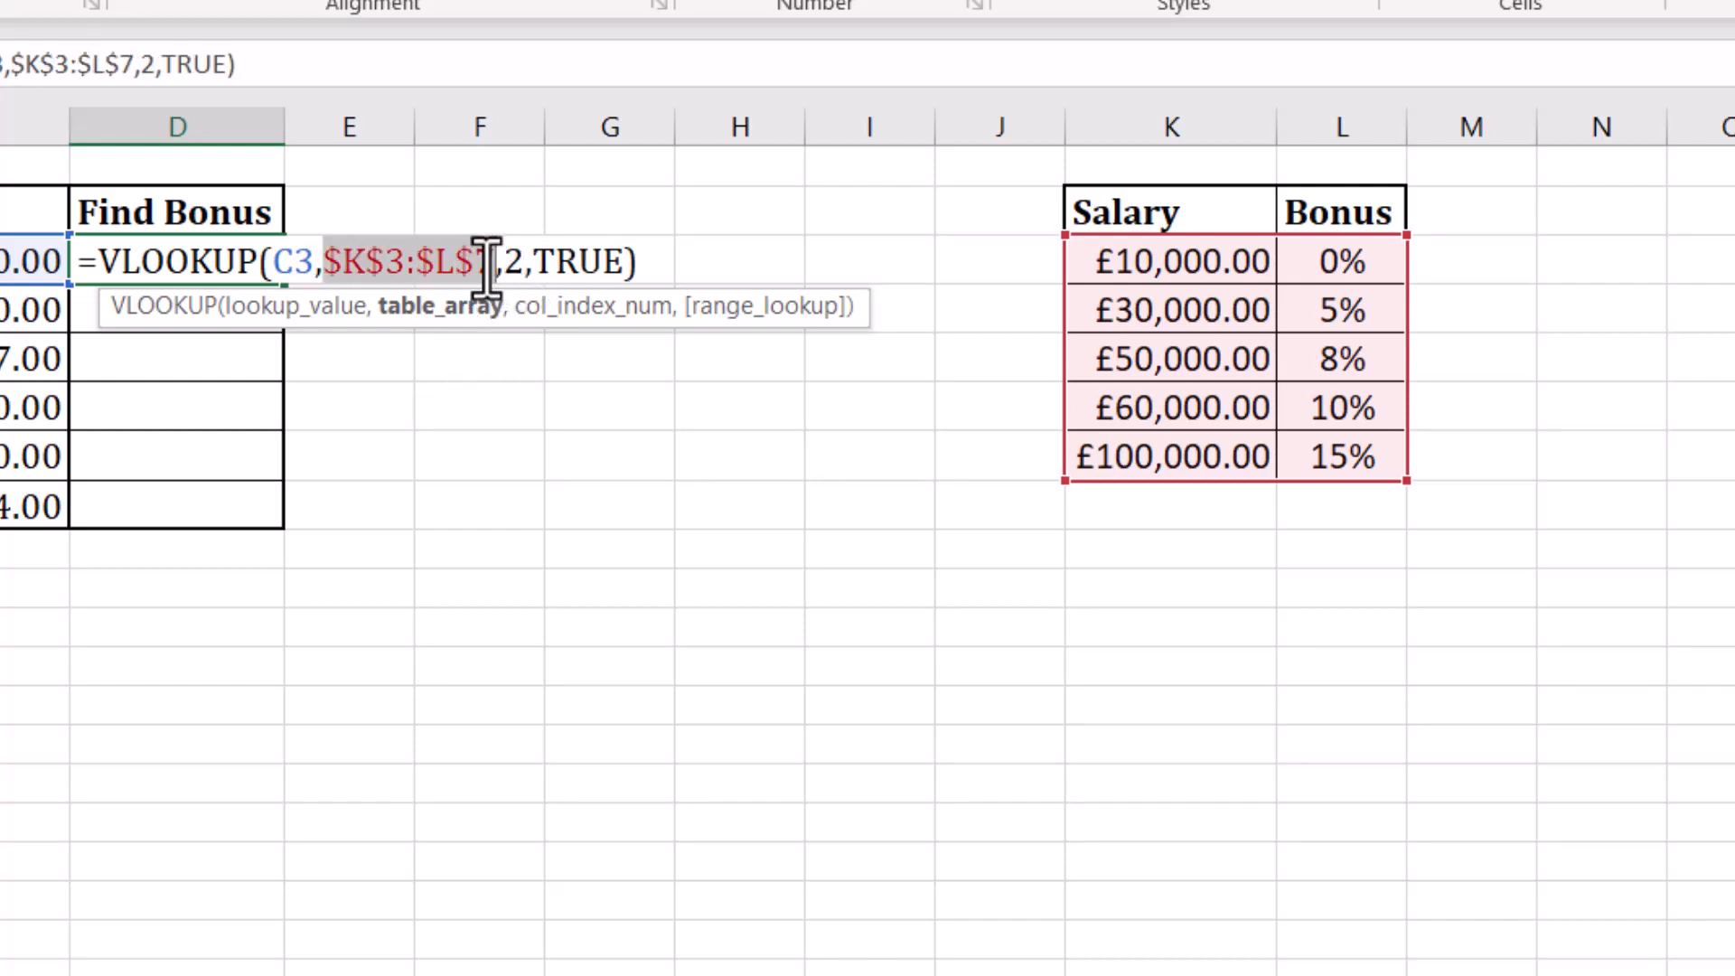
left_click(305, 262)
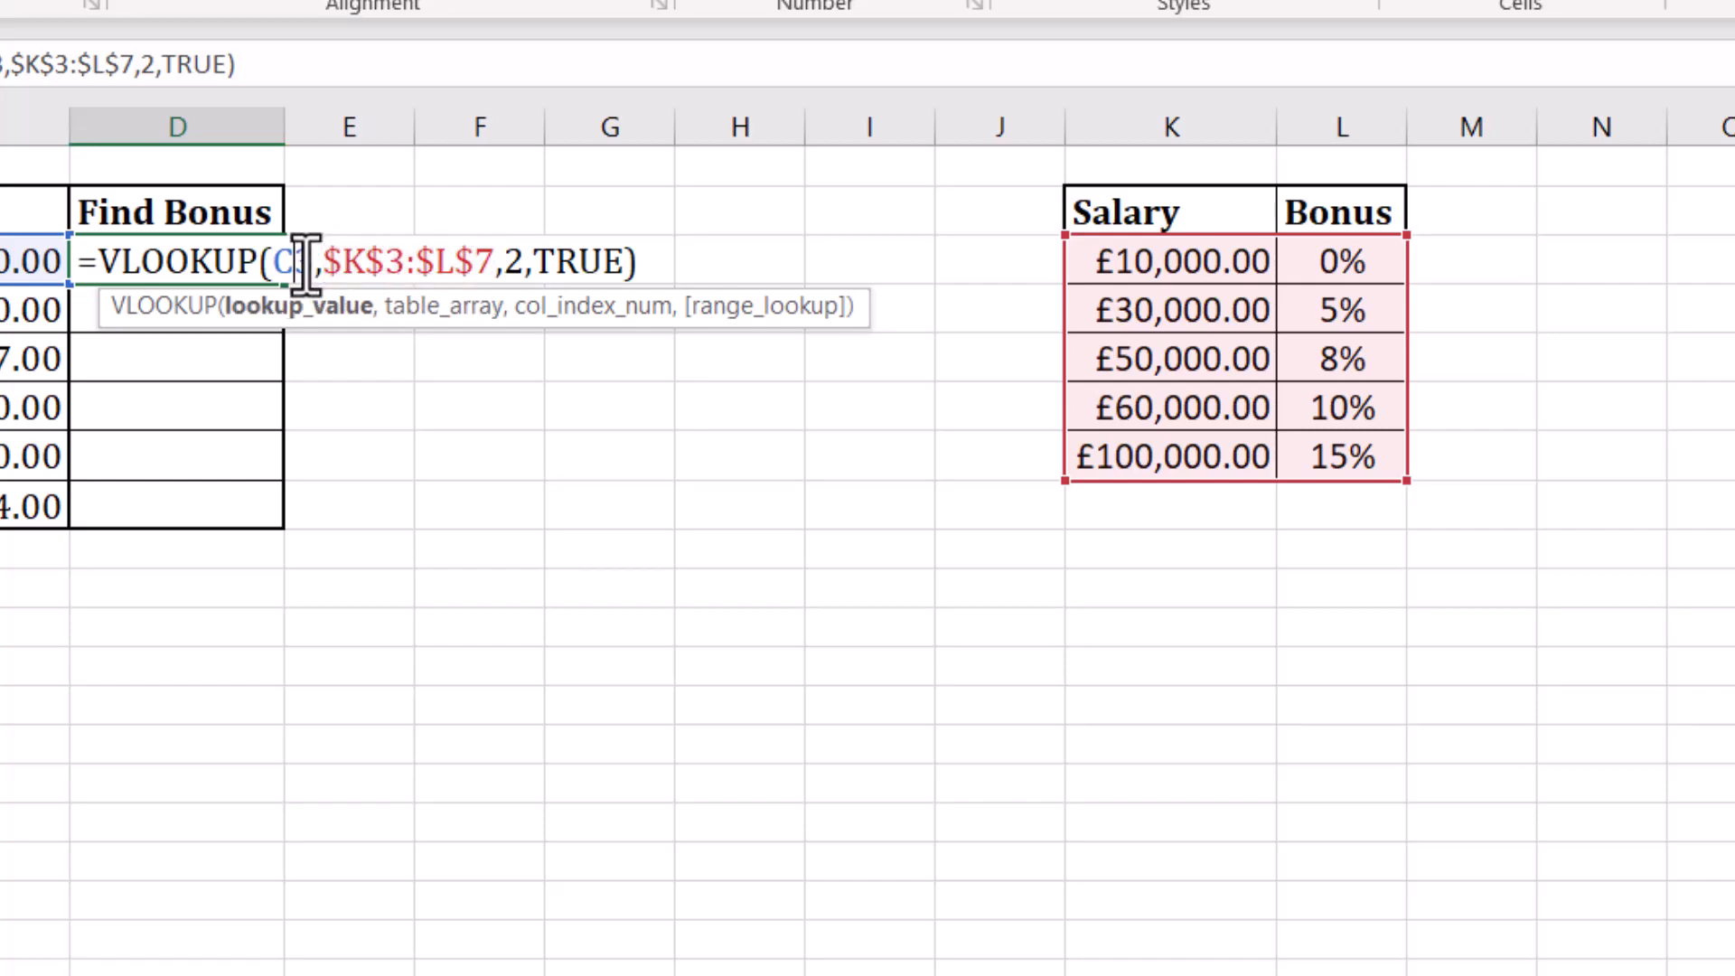
key("Return")
- Fill the VLOOKUP formula from D3 down to D8 in the Find Bonus column
left_click(301, 262)
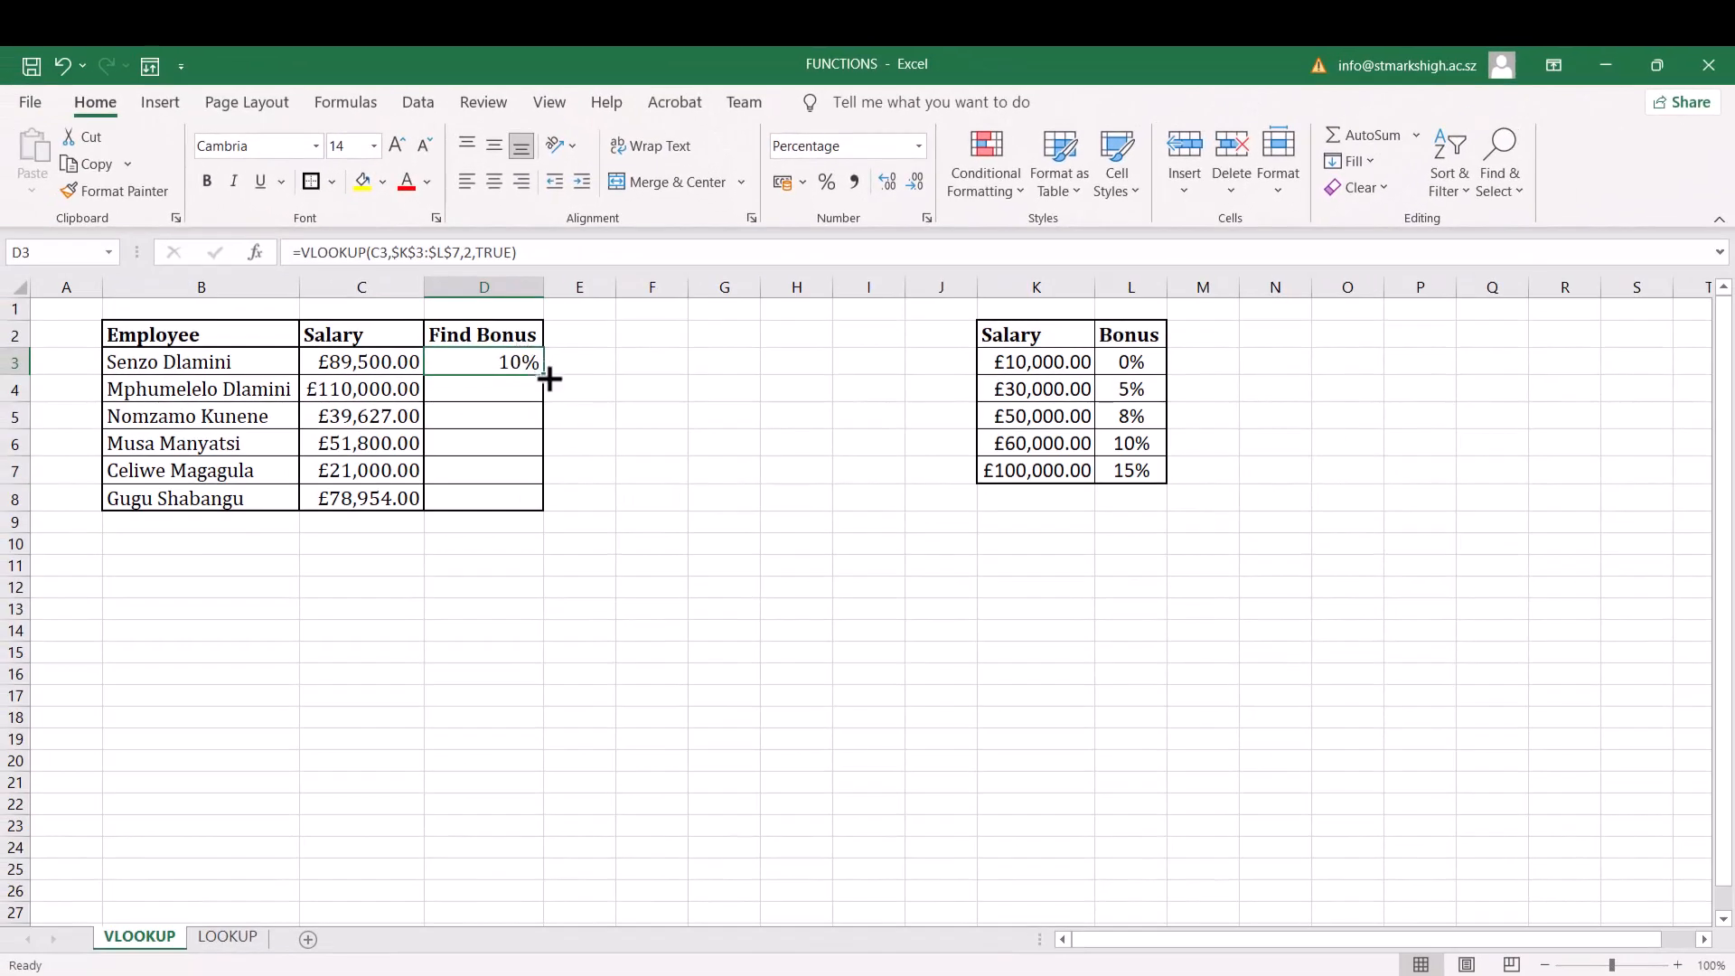
left_click_drag(550, 378, 538, 502)
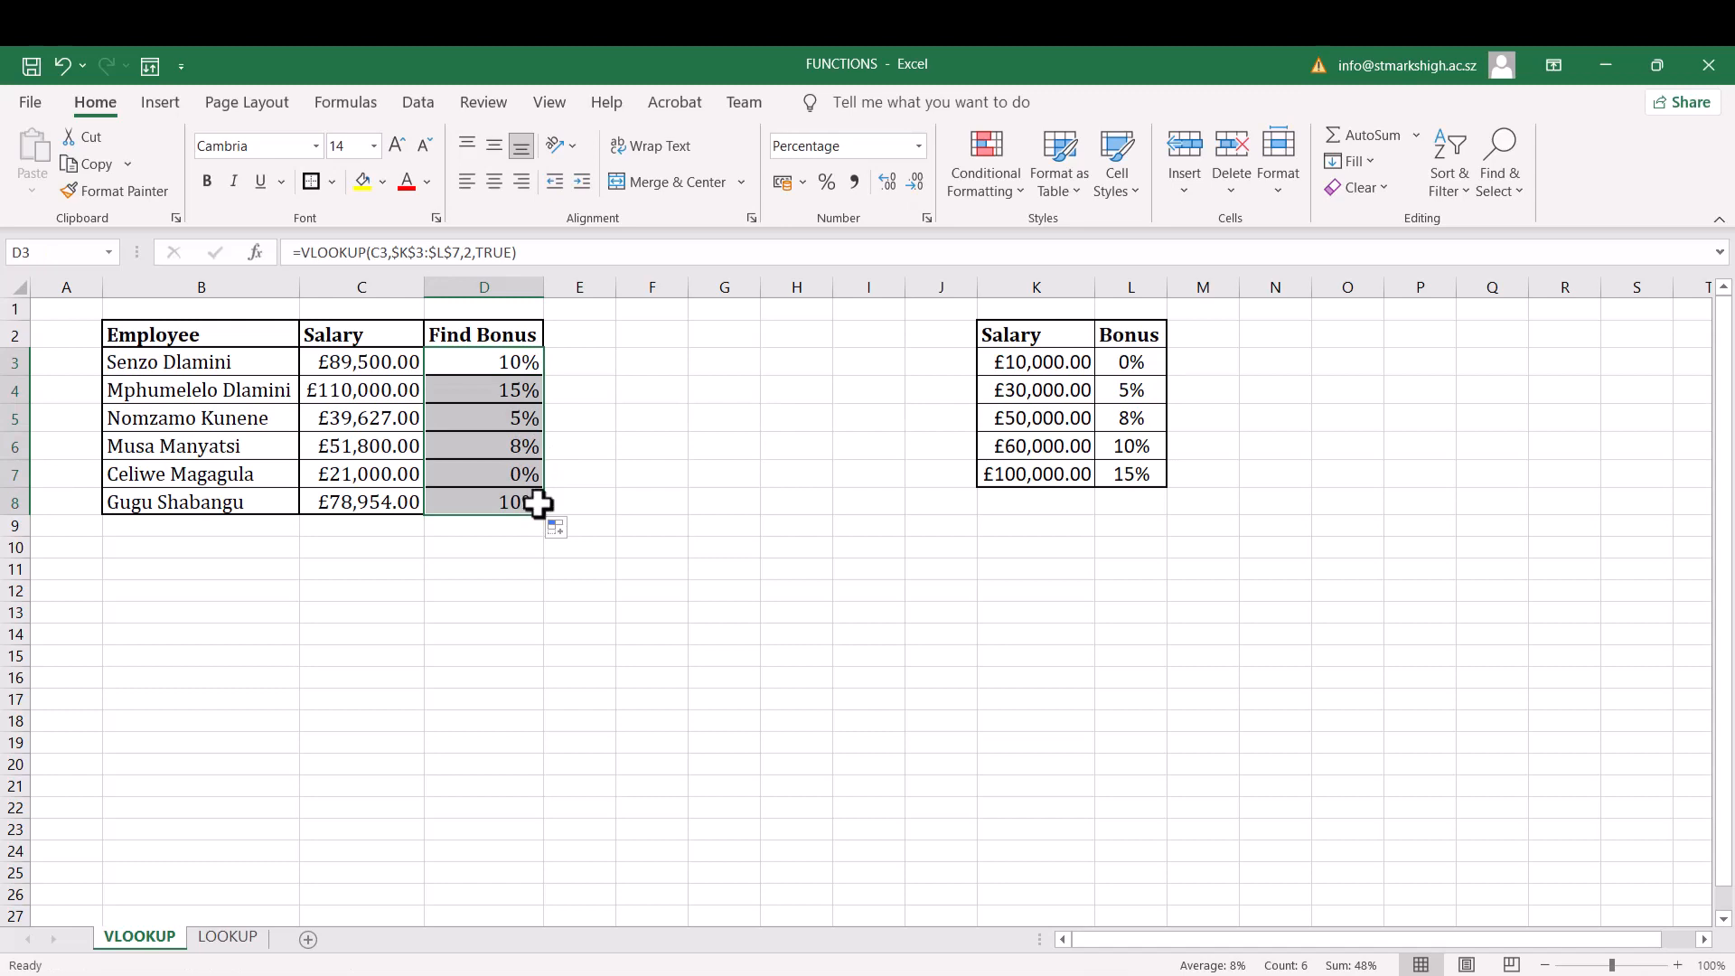
left_click(563, 503)
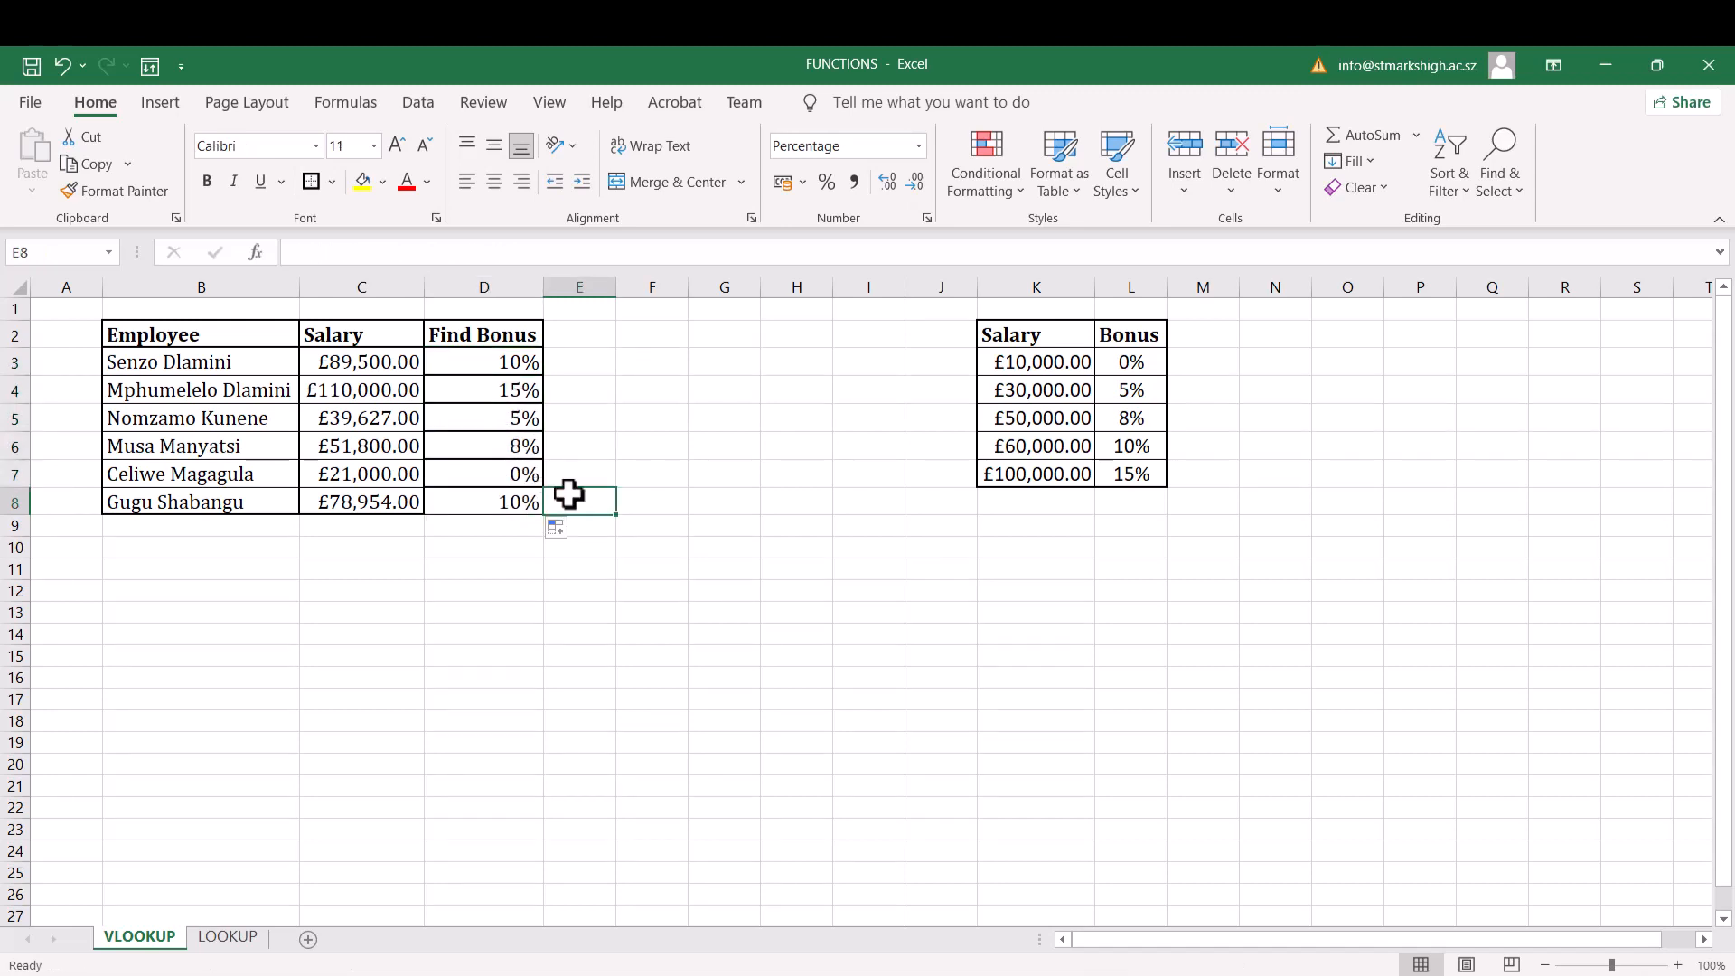
- Check the bonuses in D7 and D5 by comparing the salaries in C7 and C5 with the Salary and Bonus lookup table
left_click(499, 477)
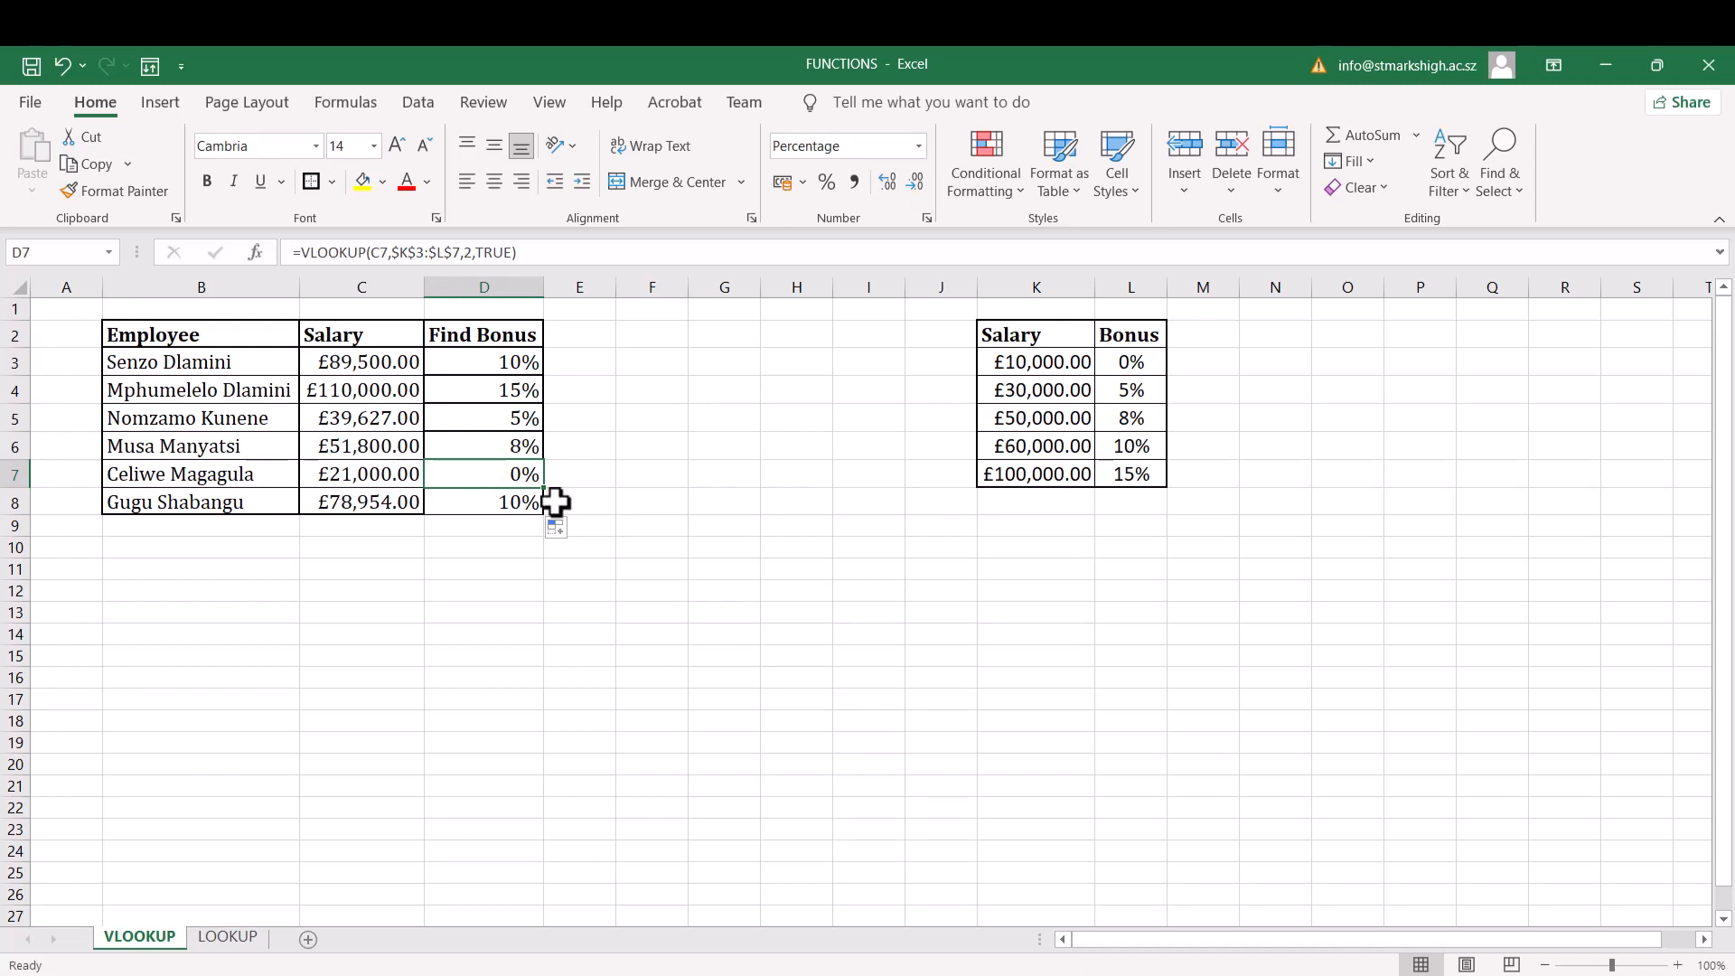
left_click(380, 474)
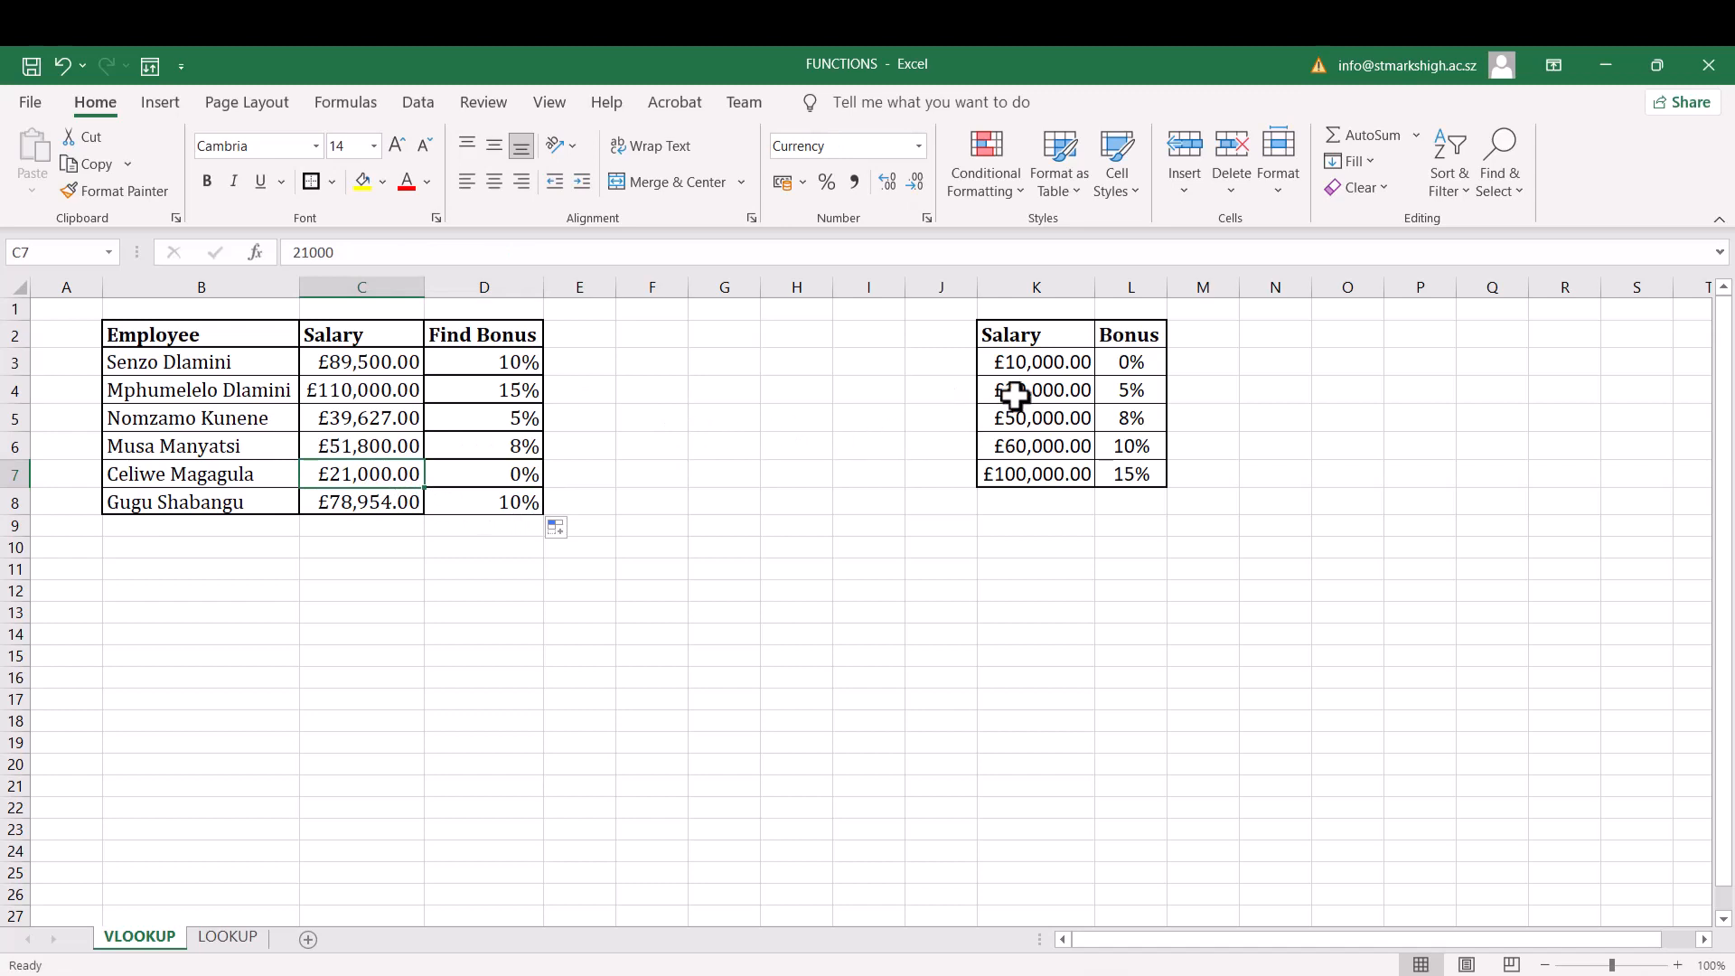
left_click(1057, 359)
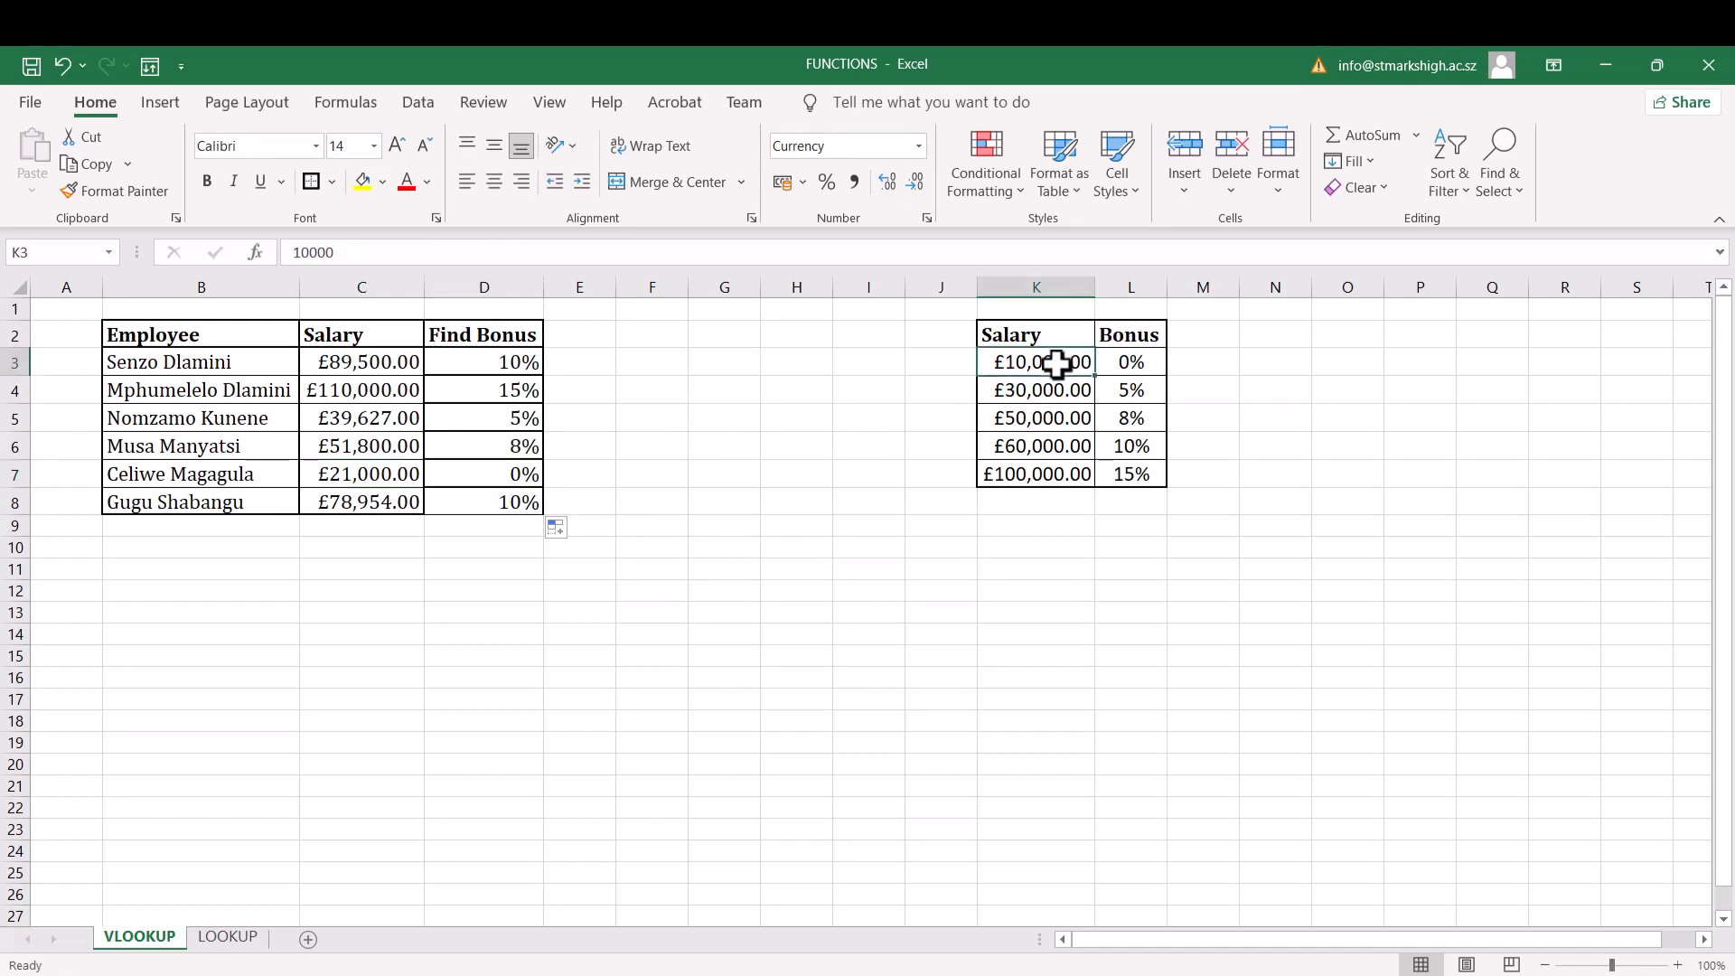
left_click(1056, 392)
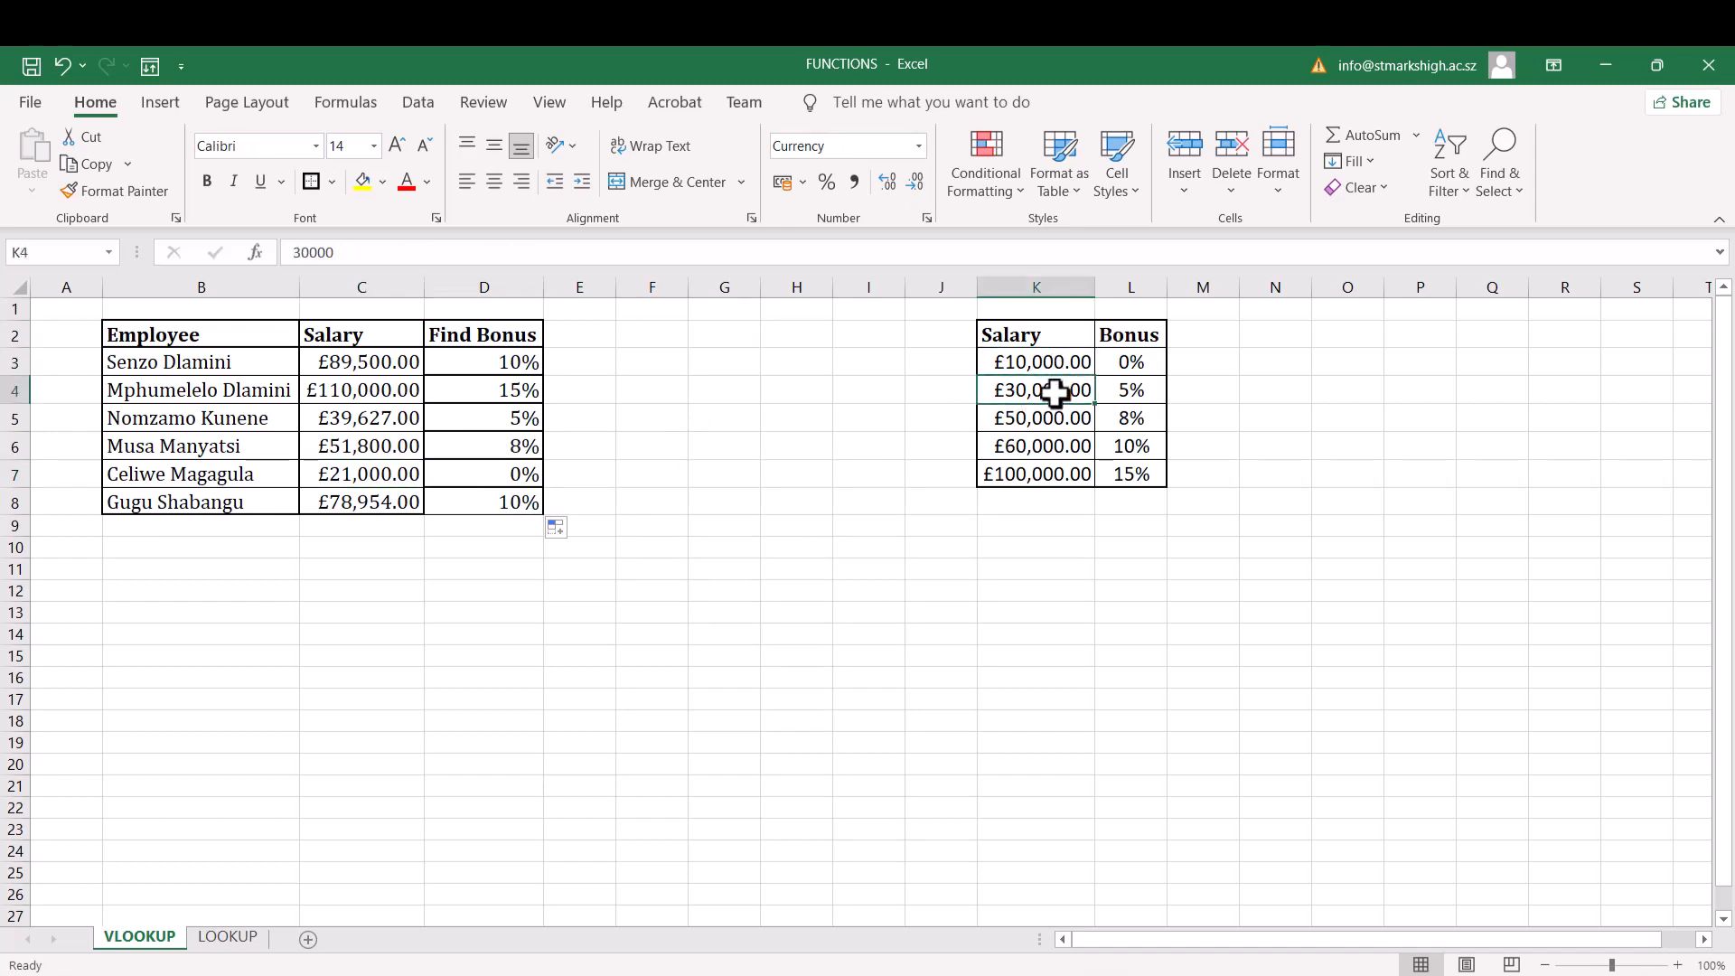
left_click(1131, 364)
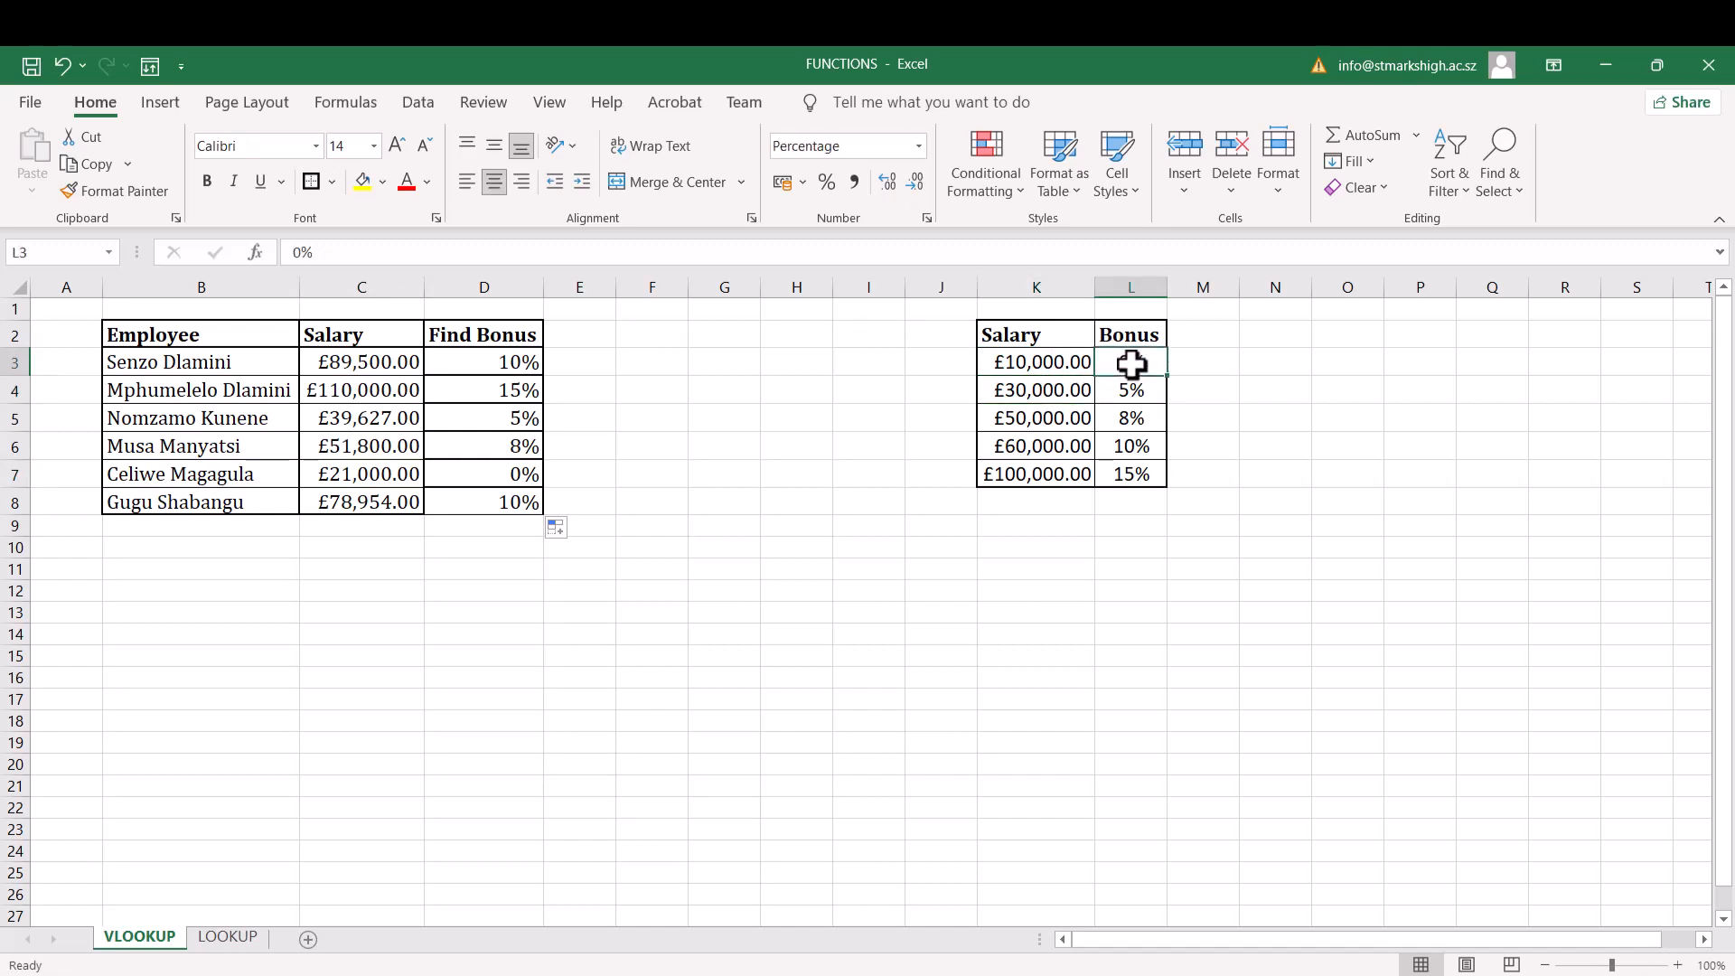
left_click(346, 415)
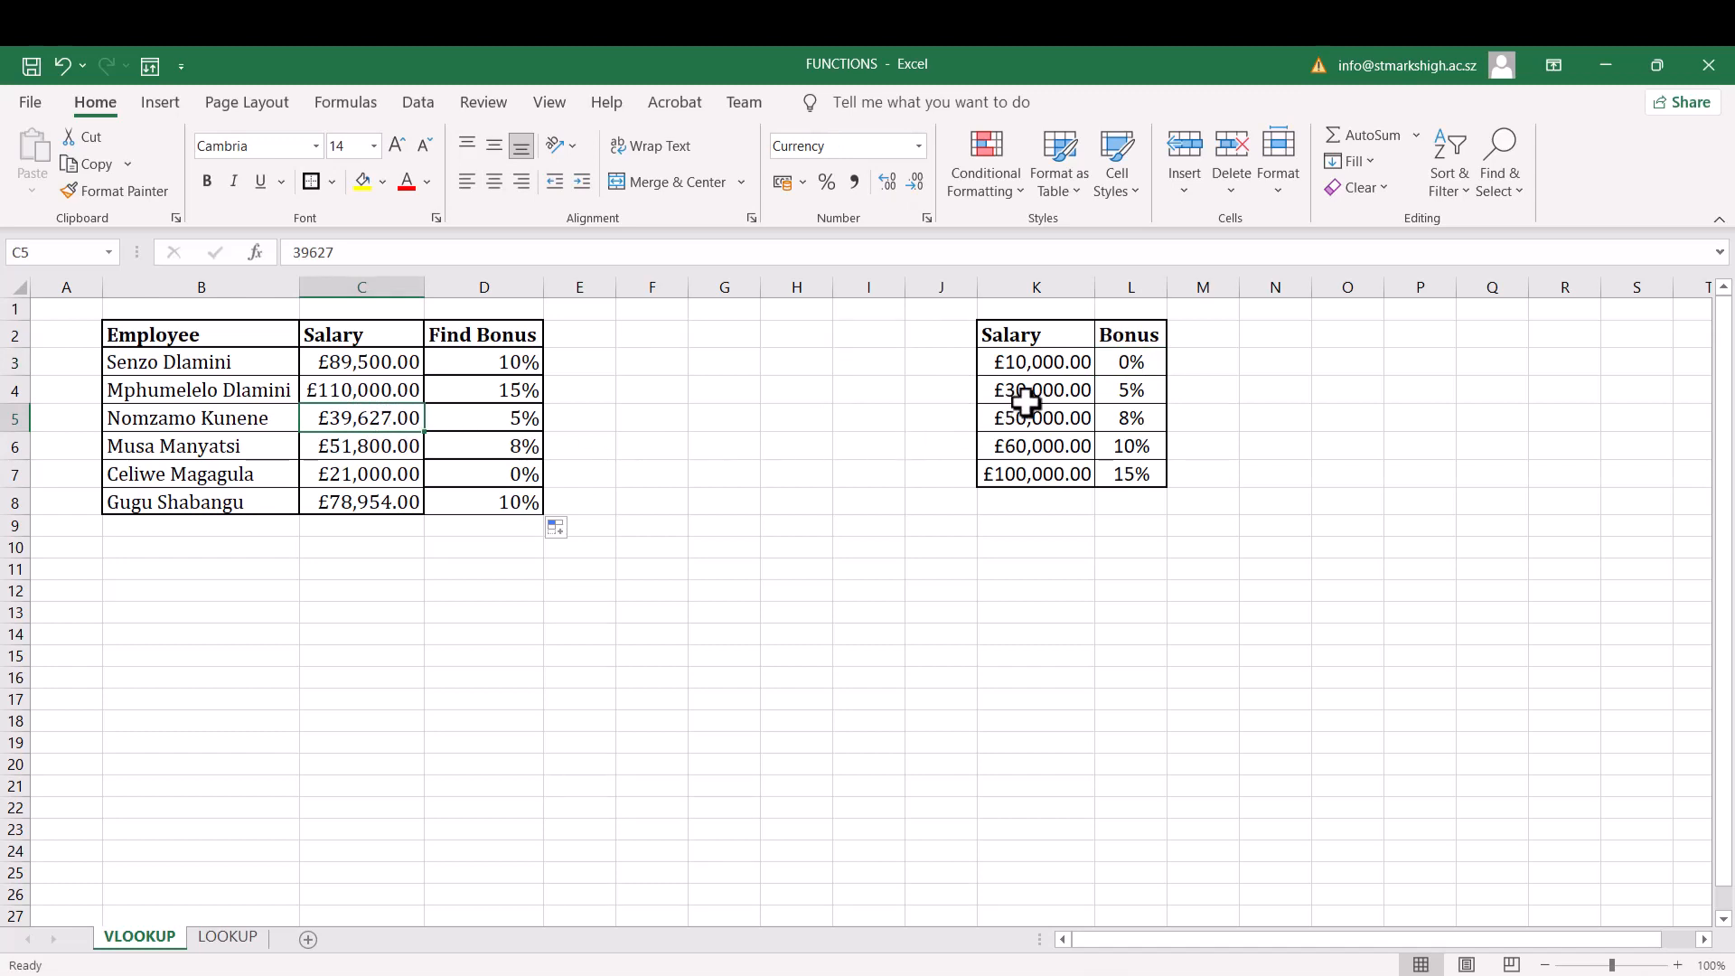
left_click(1055, 391)
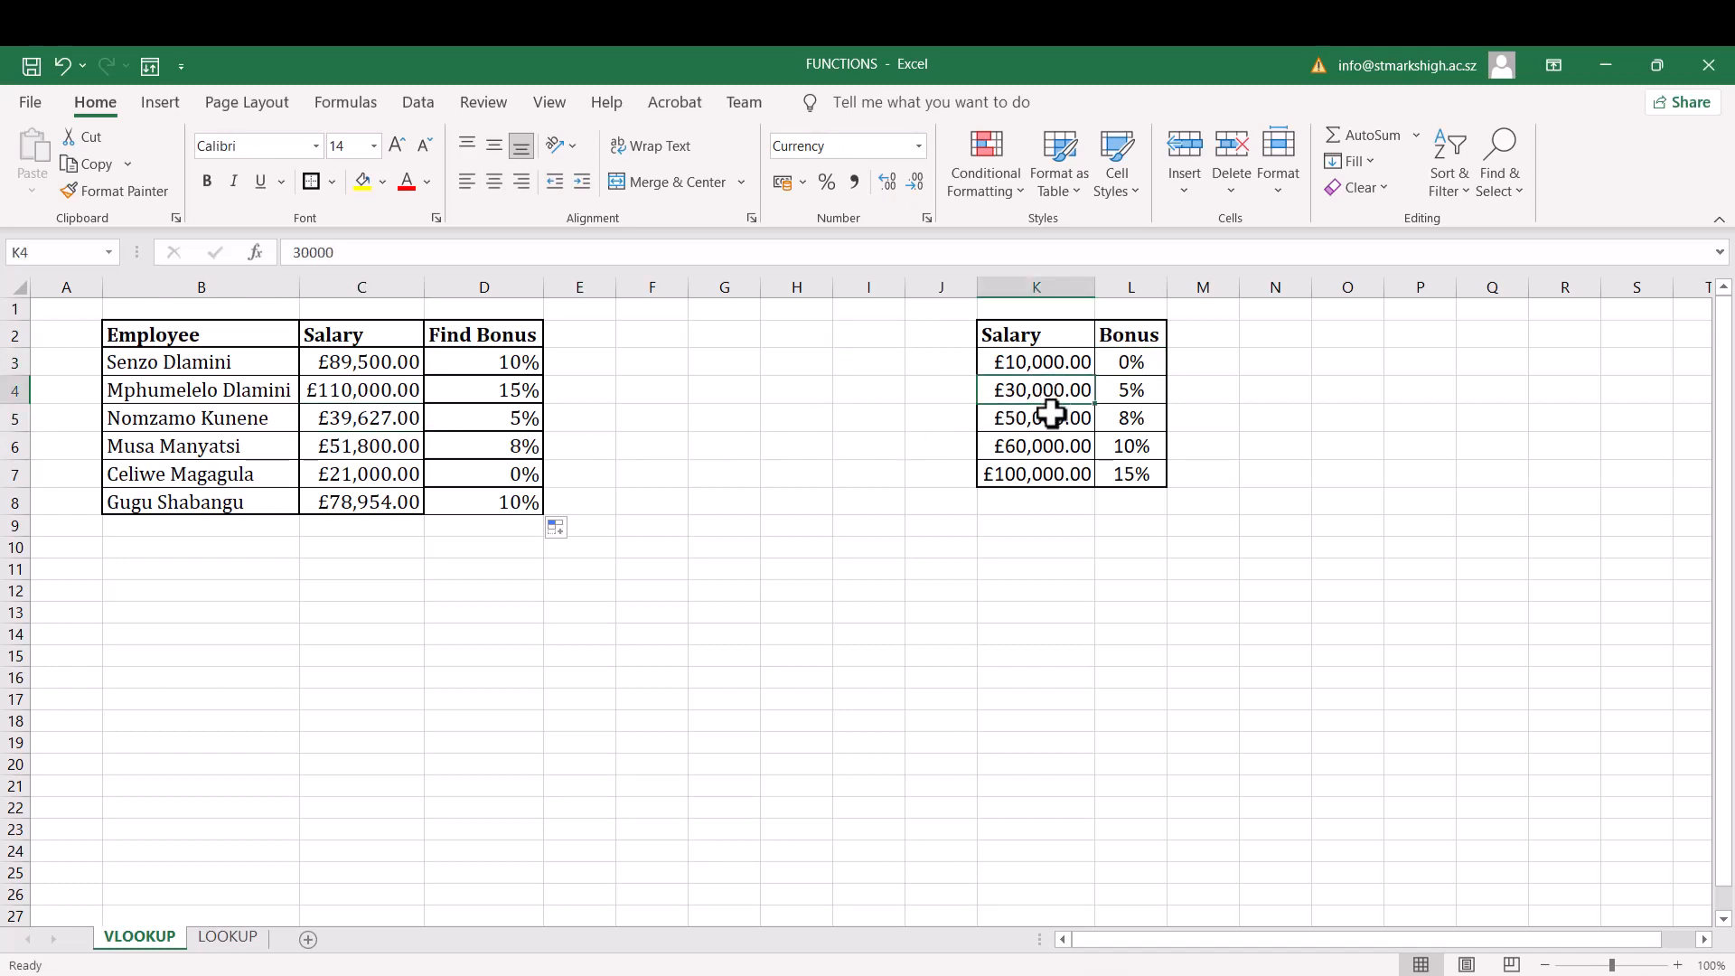
left_click(1050, 419)
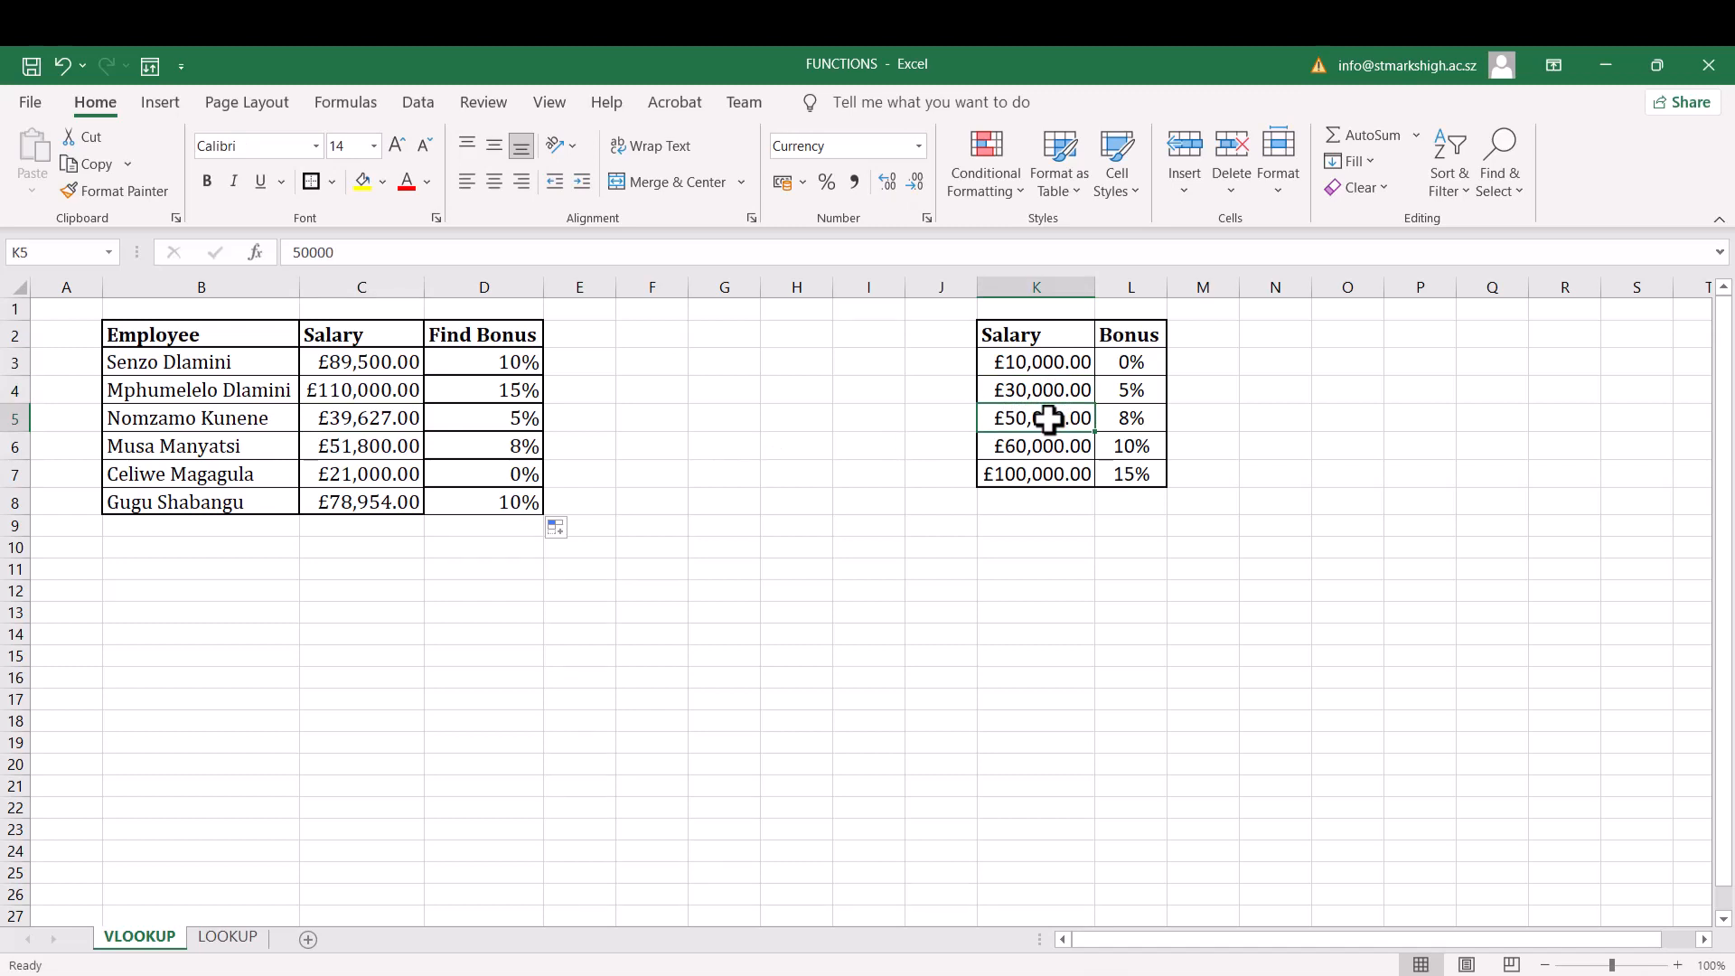
left_click(1140, 395)
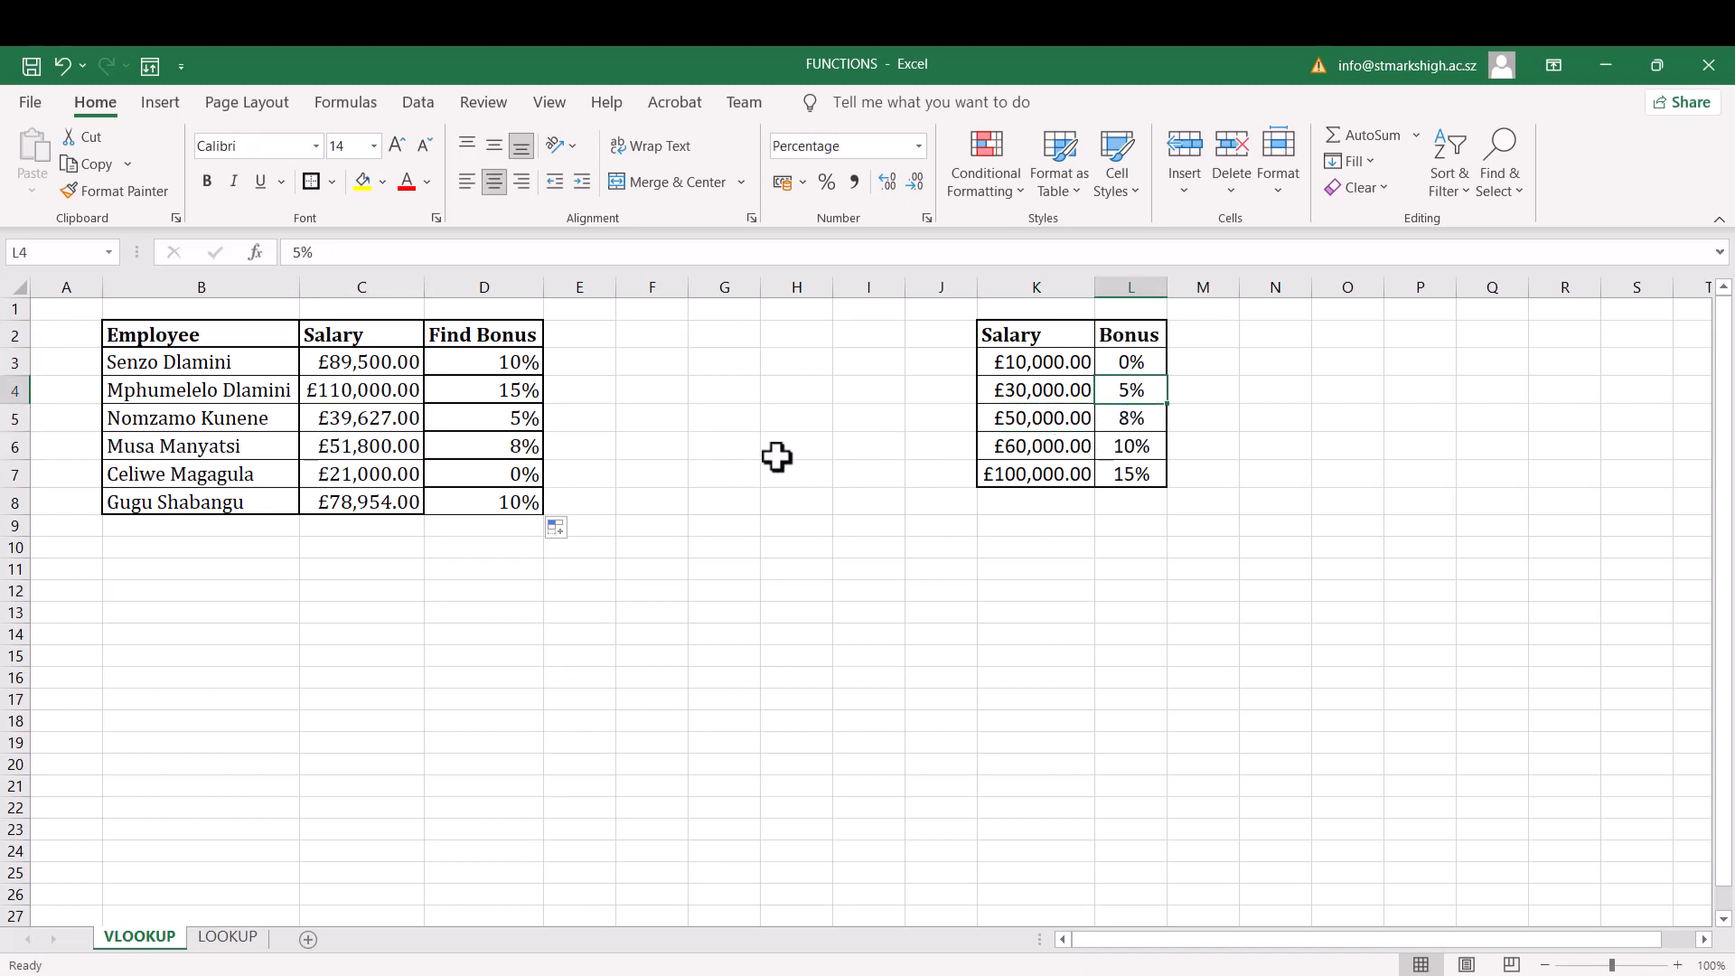
left_click(726, 525)
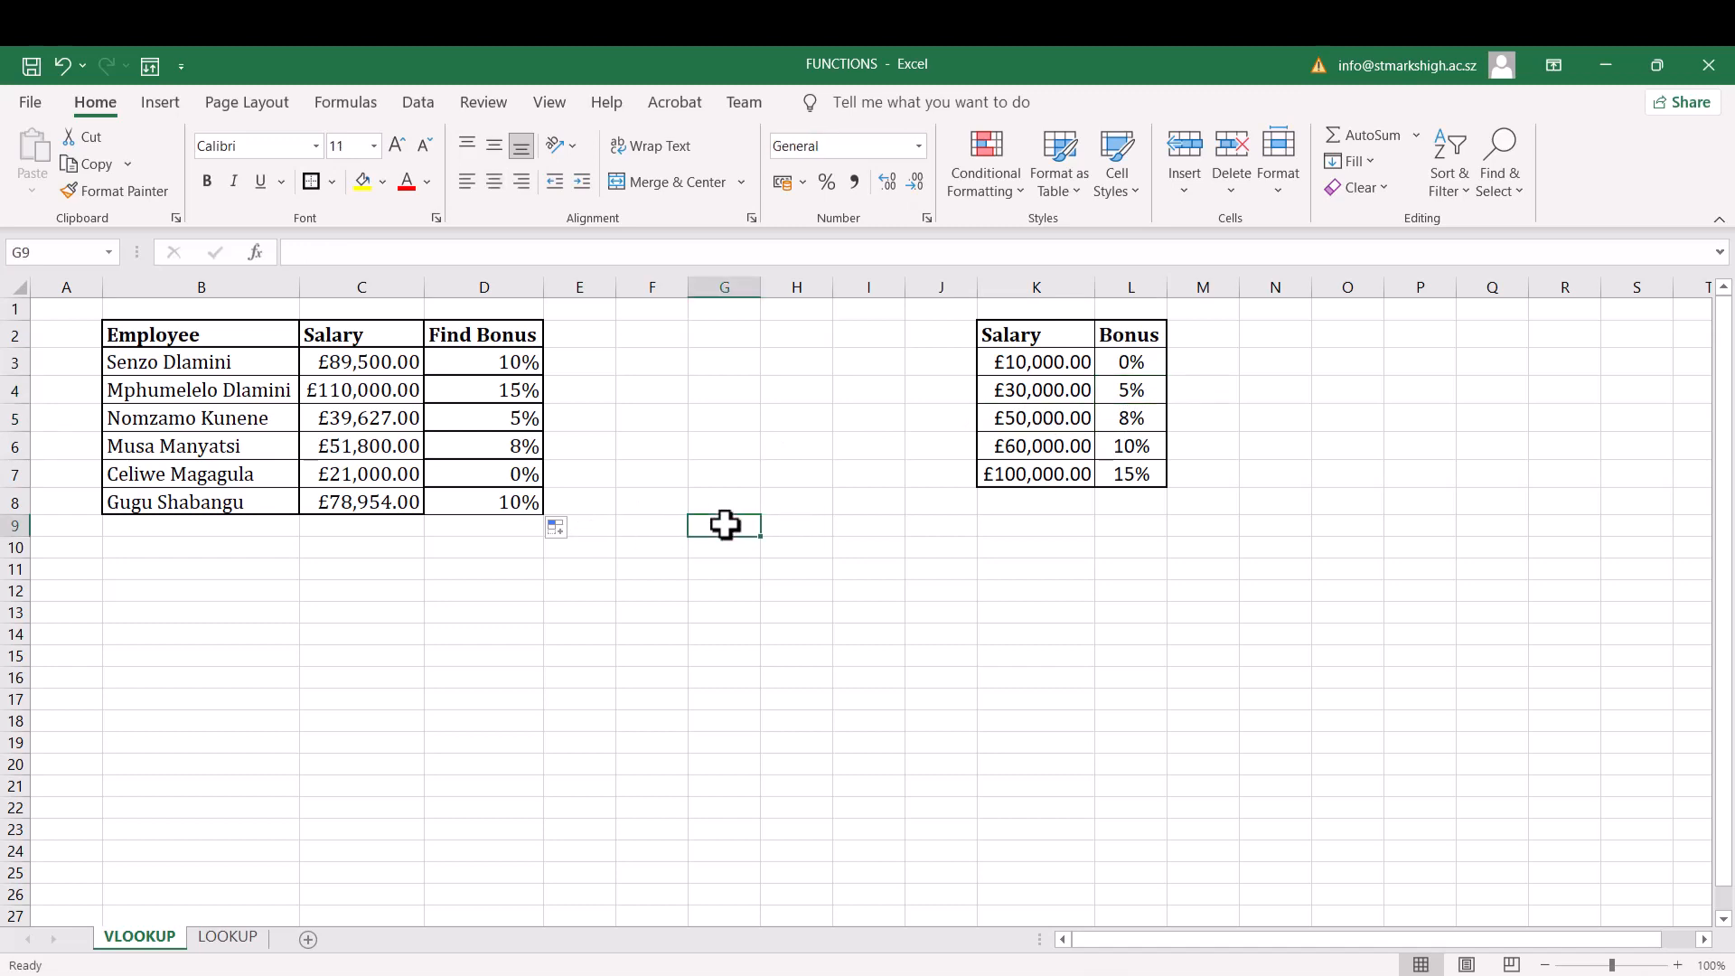
left_click(734, 585)
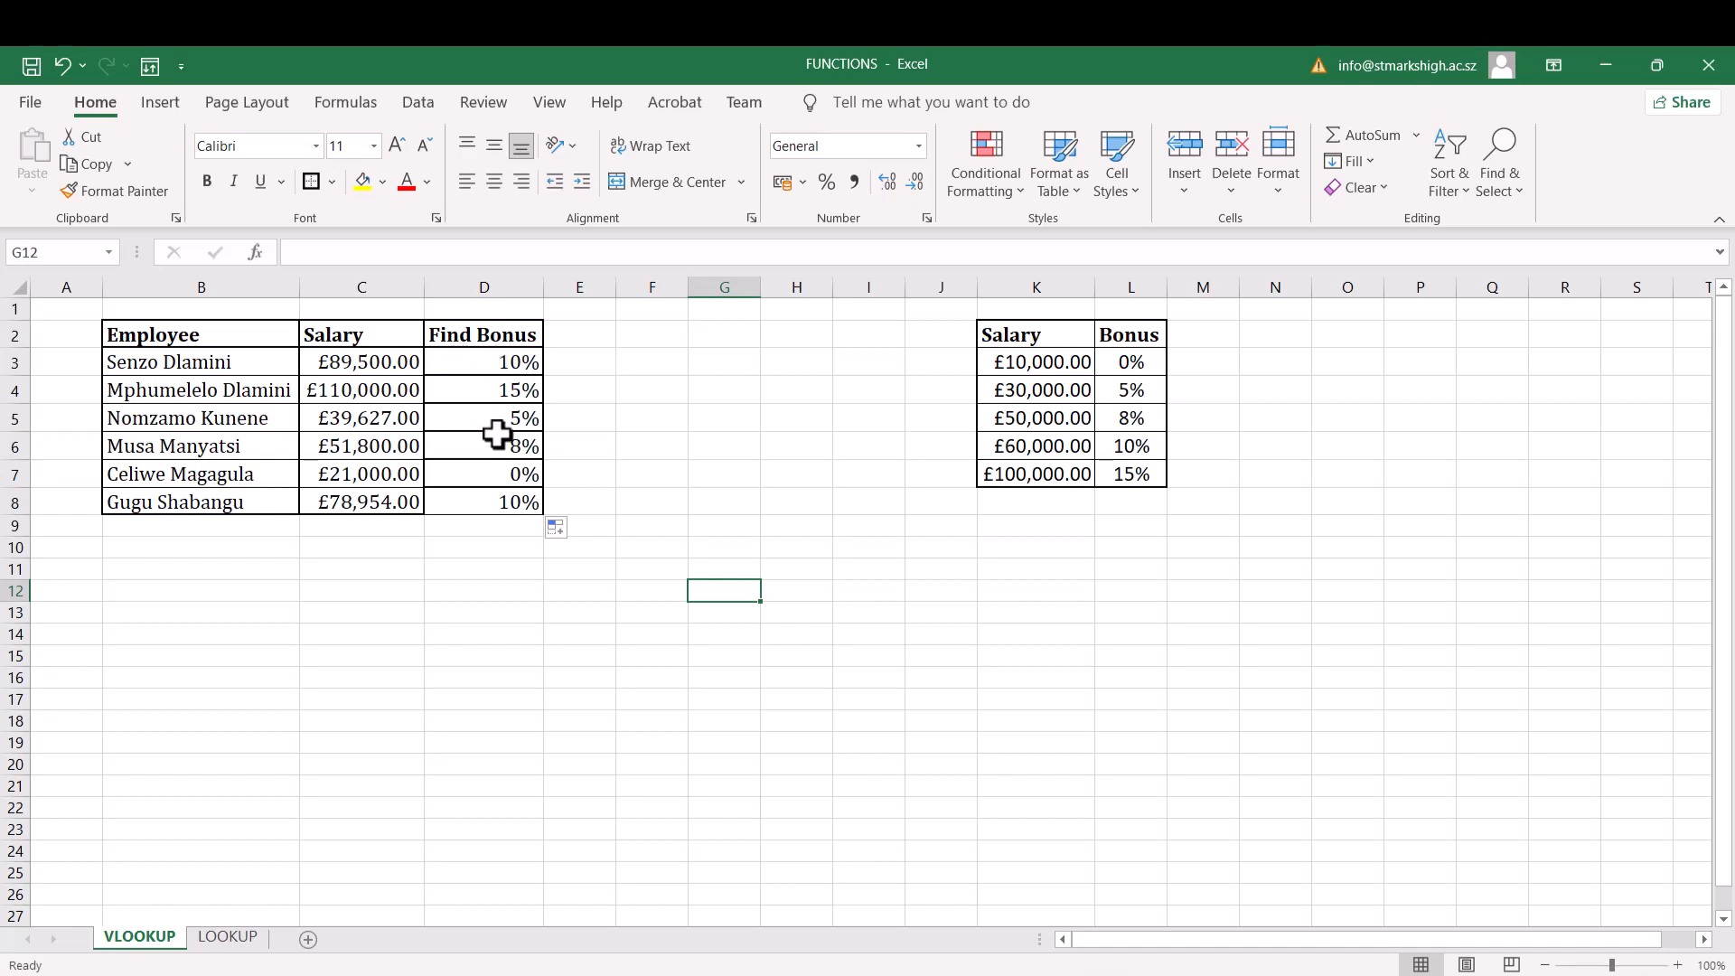
left_click(718, 546)
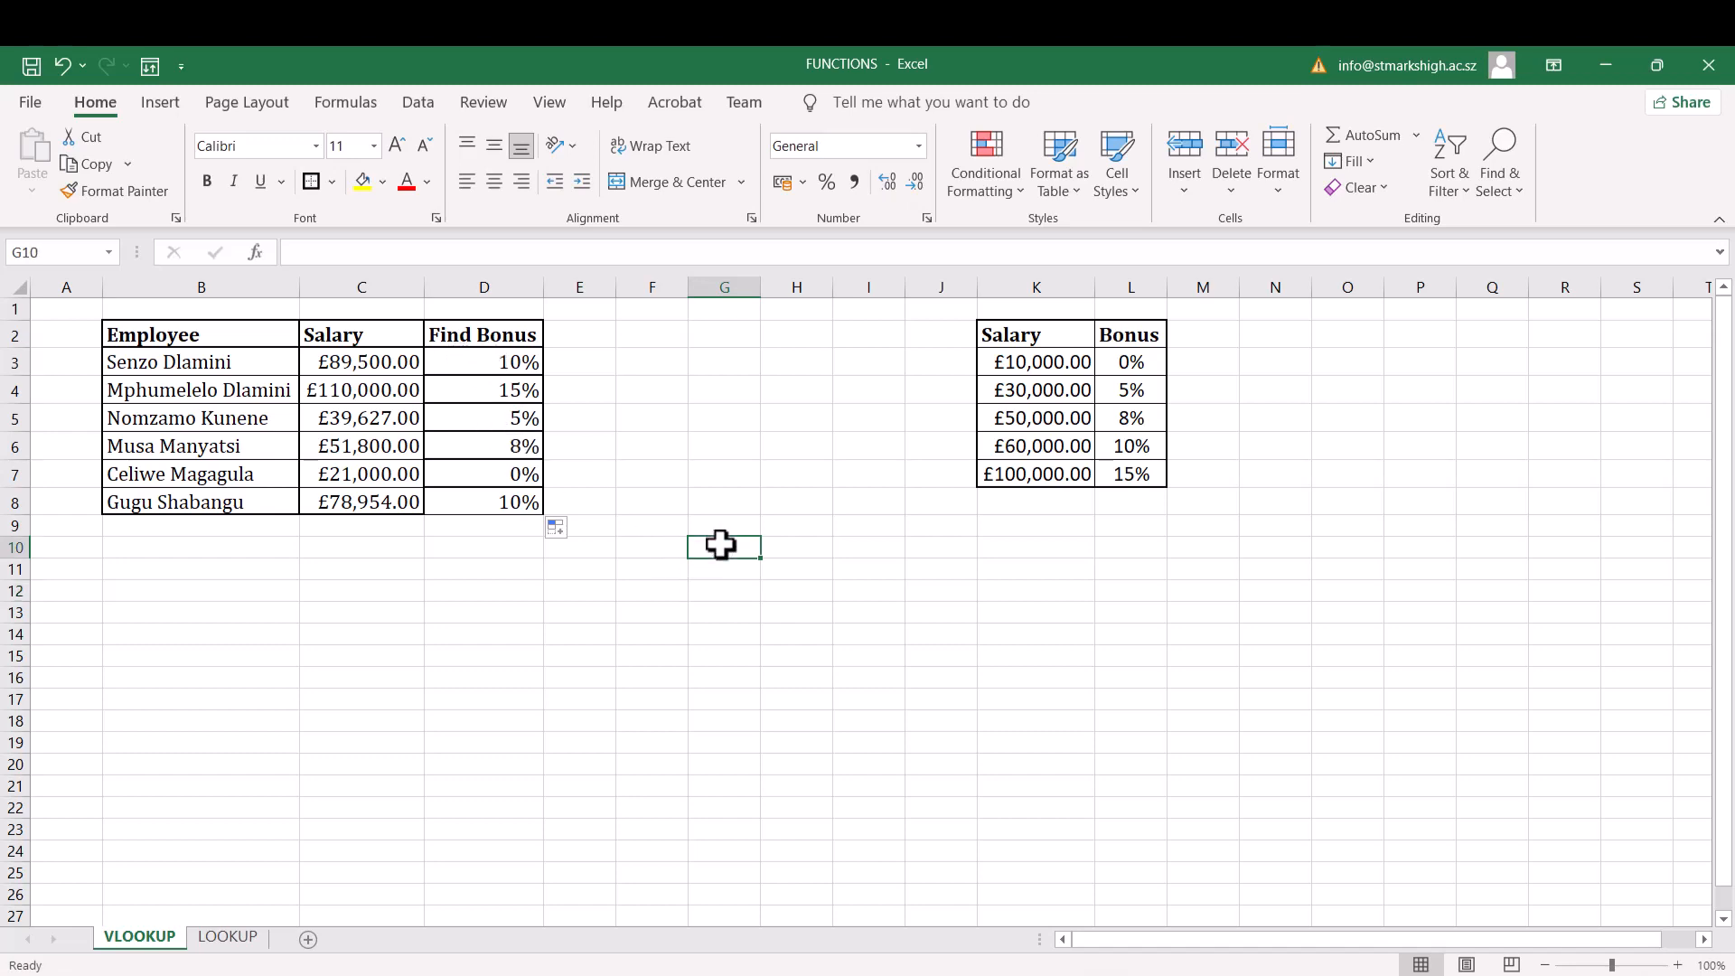
- Remove the range lookup argument from D3's VLOOKUP formula and choose TRUE for approximate match again
double_click(491, 369)
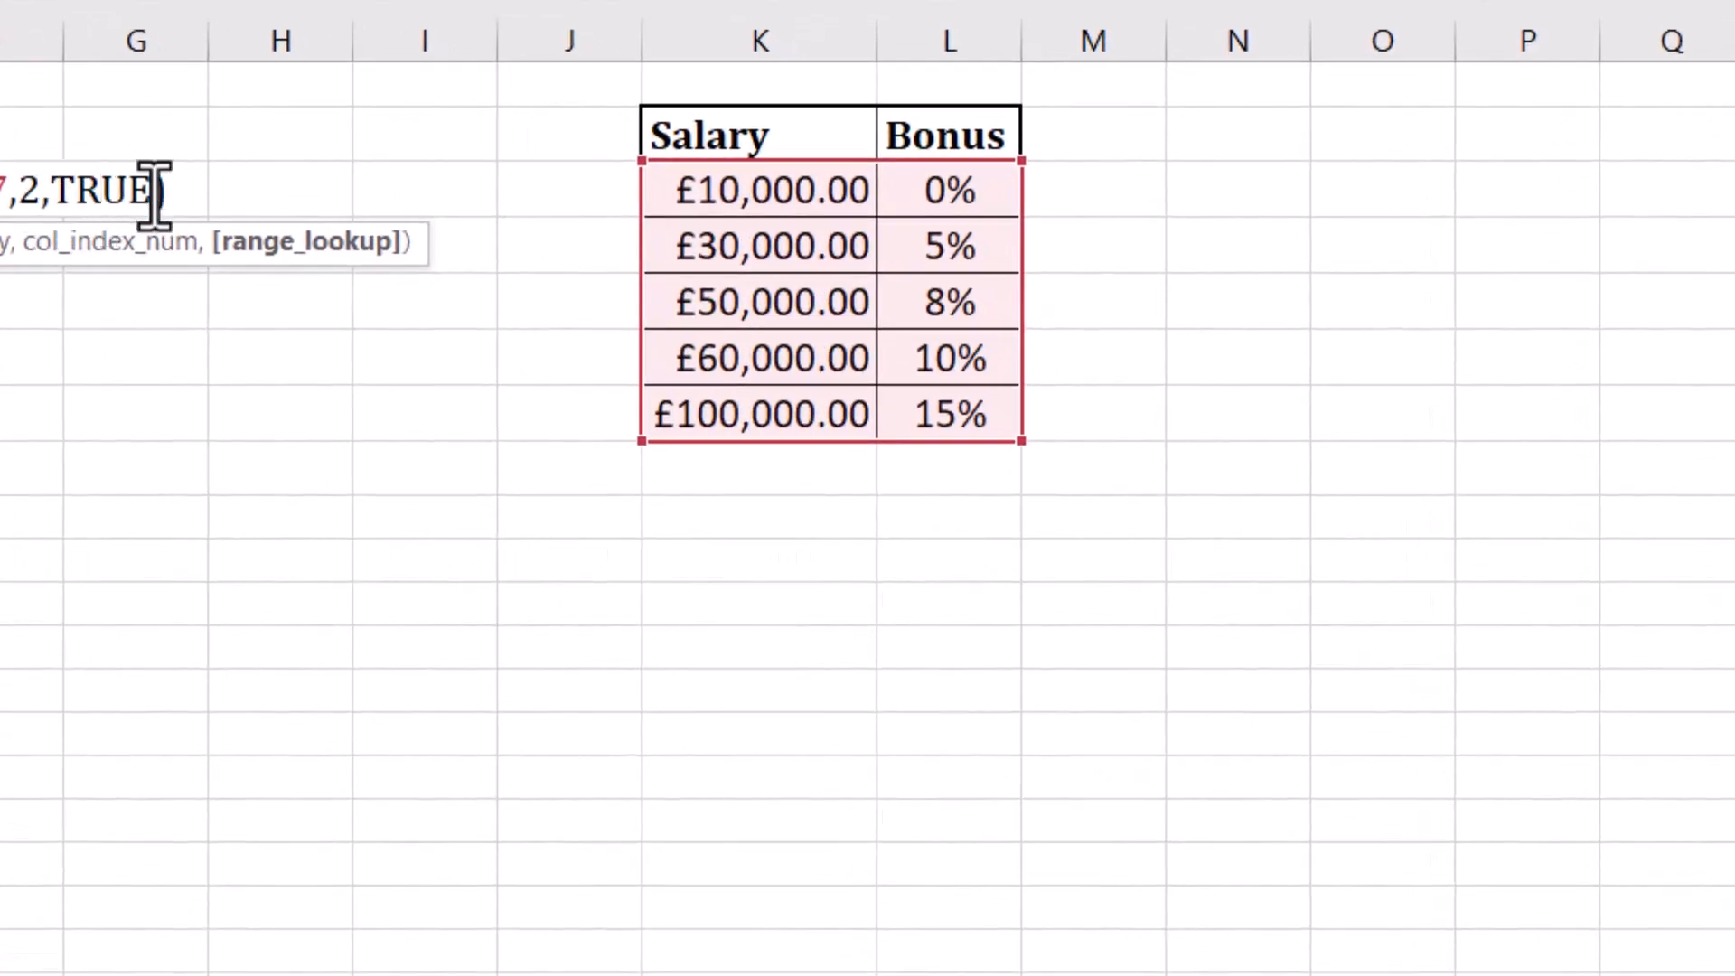
key("BackSpace")
key("BackSpace")
key("BackSpace")
key("BackSpace")
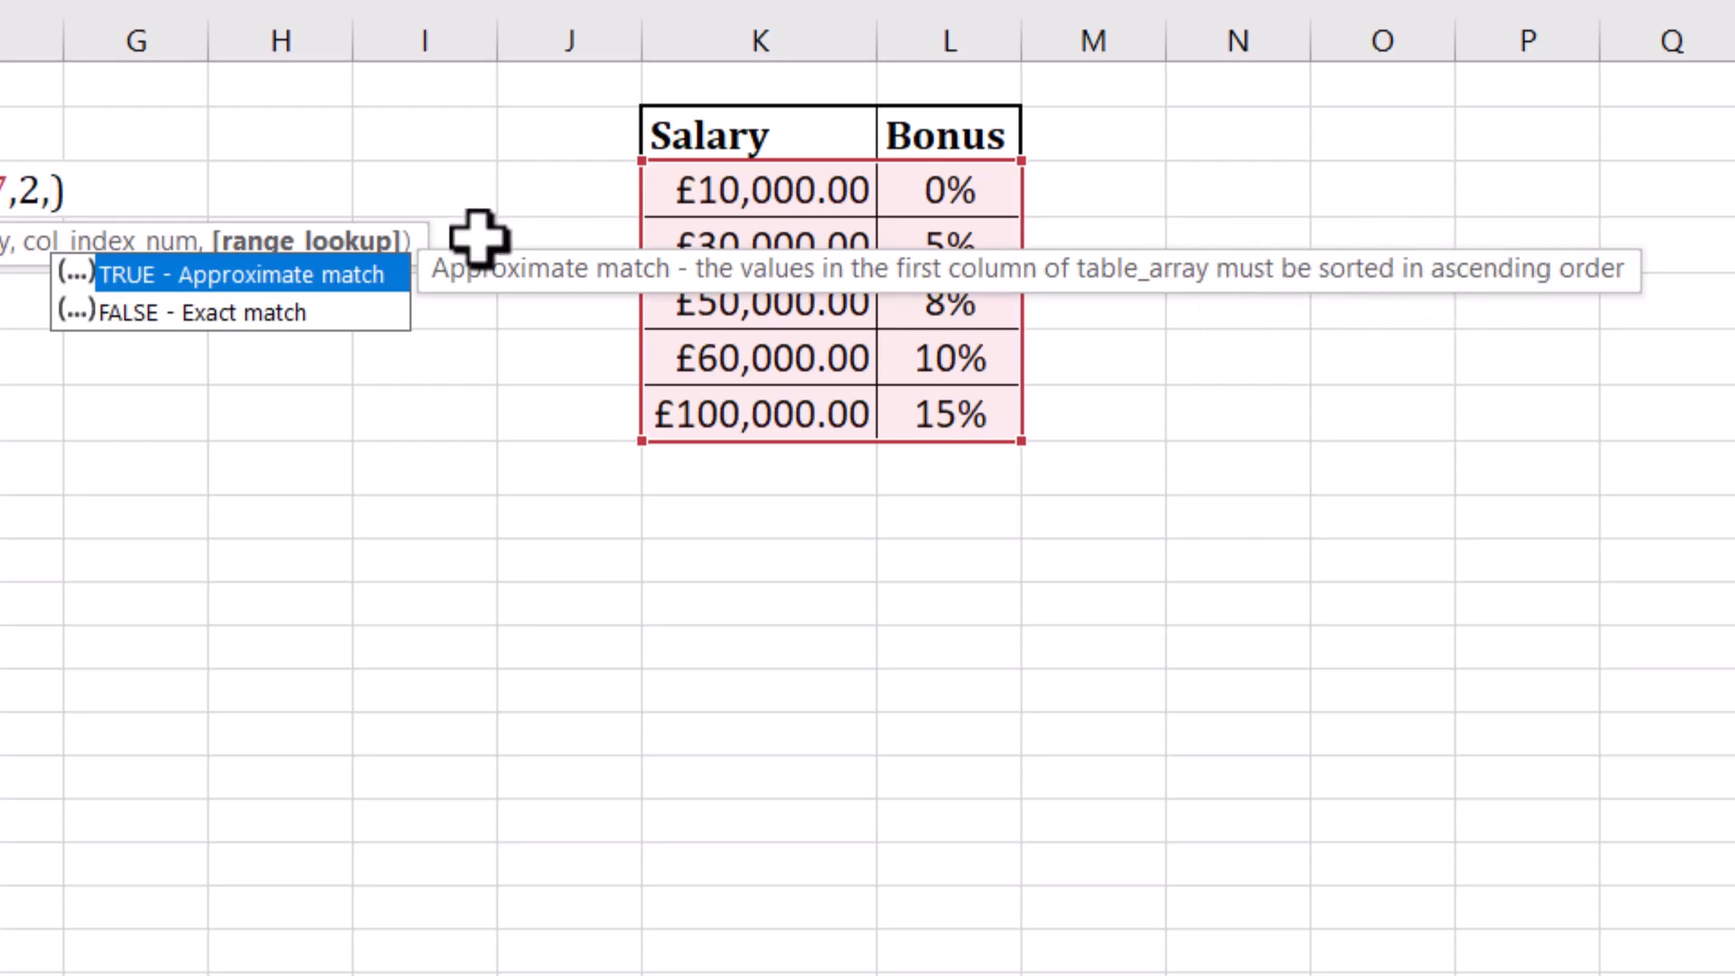
double_click(304, 273)
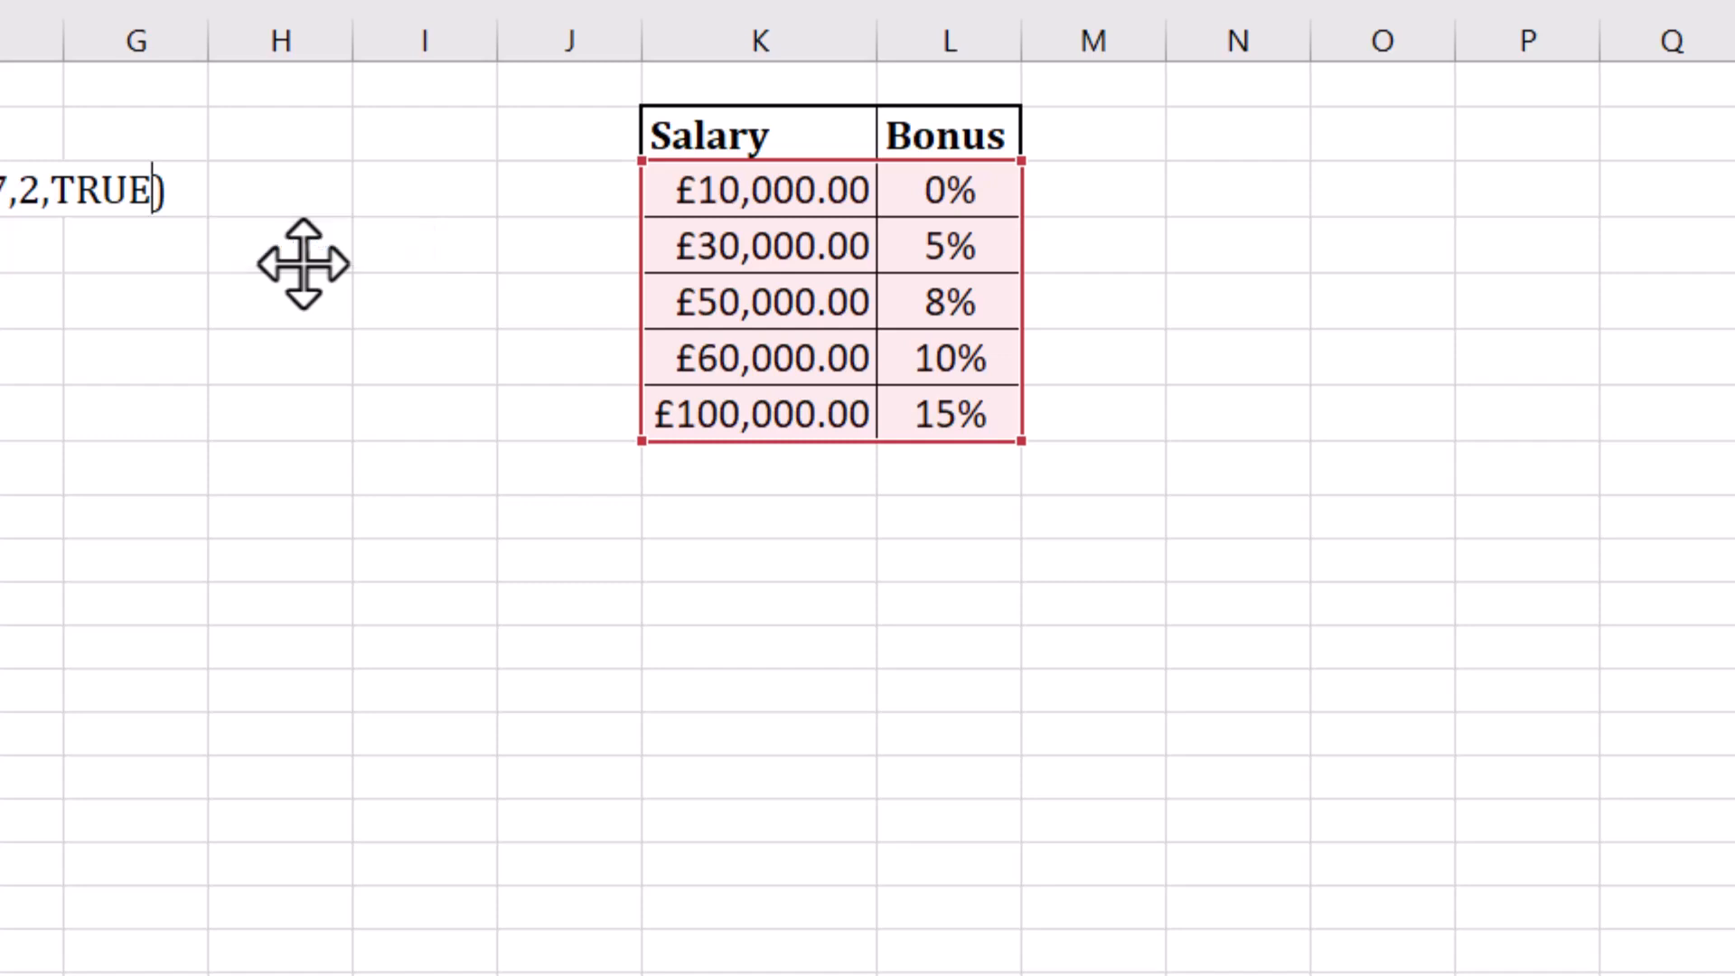
key("Return")
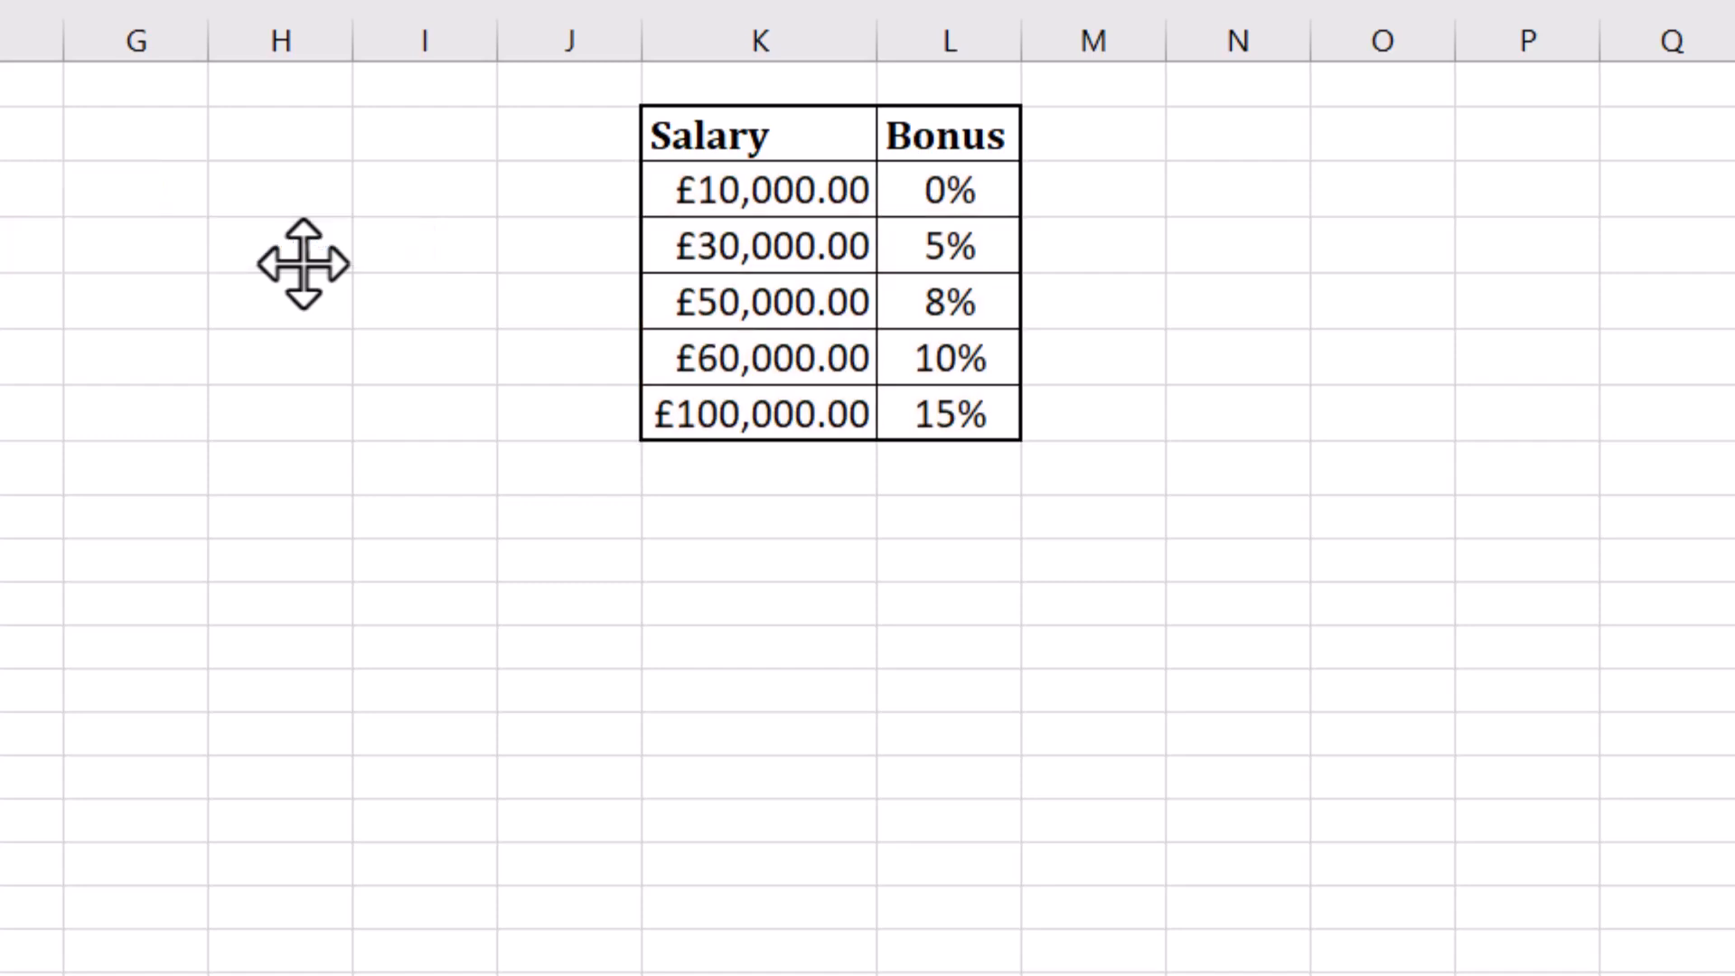
- Check that the salaries in K3:K7 of the lookup table are sorted in ascending order
left_click(768, 188)
left_click_drag(766, 188, 854, 402)
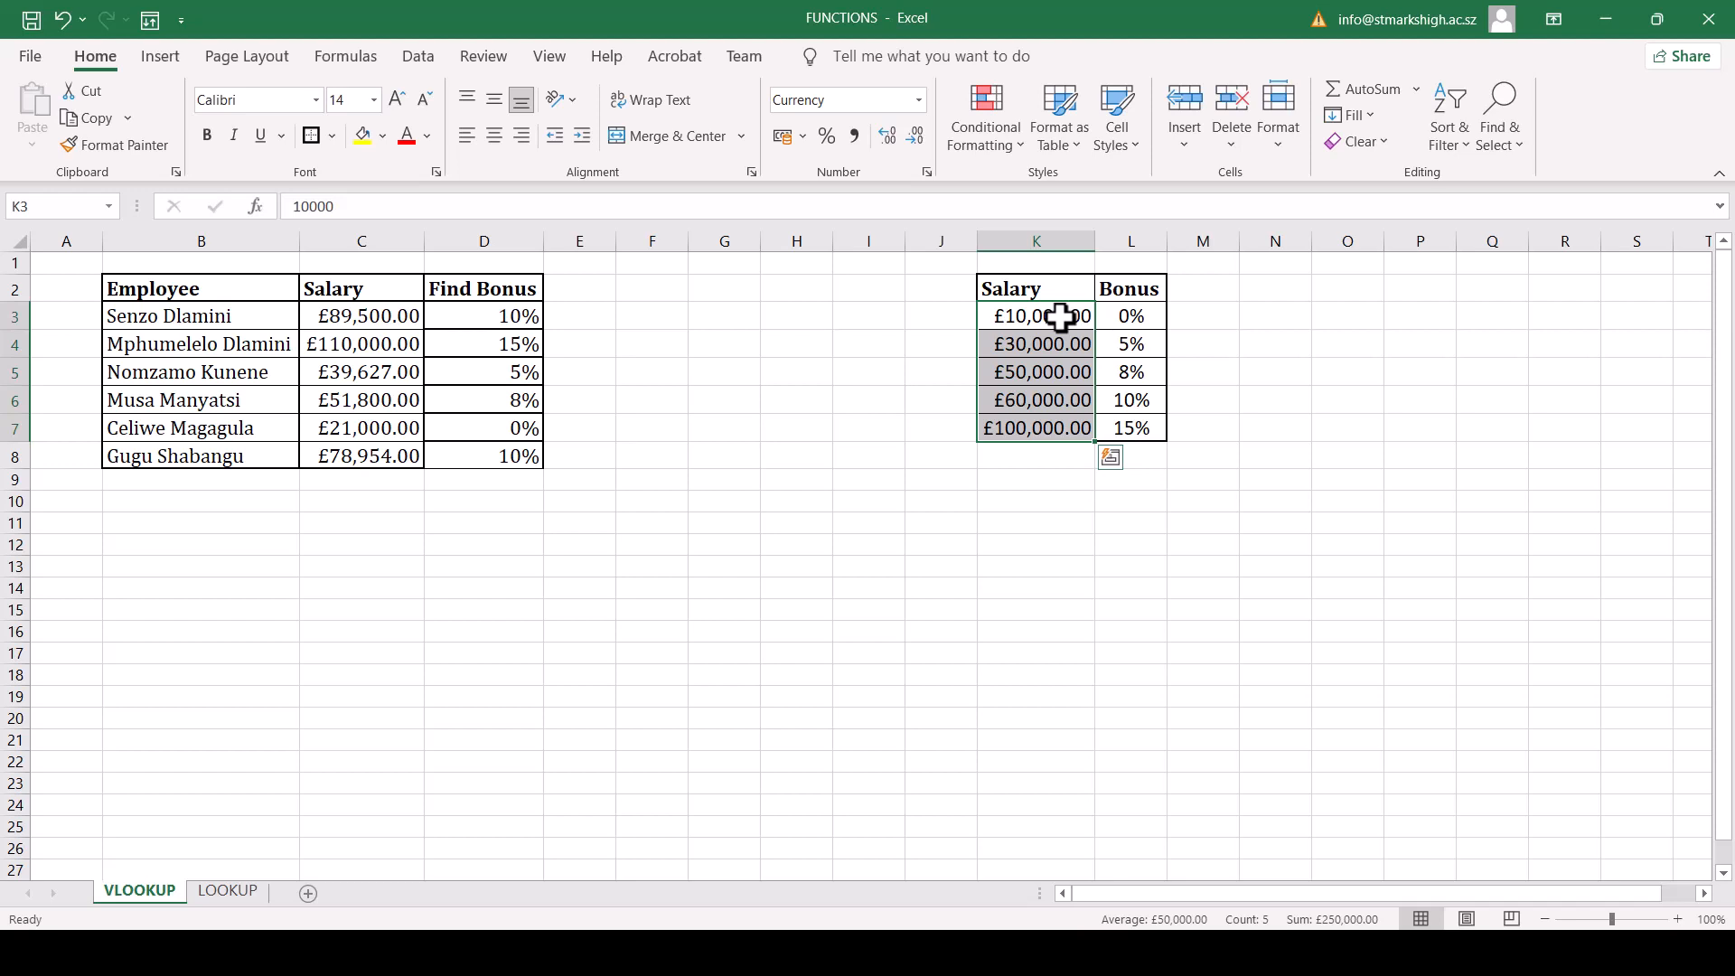
left_click_drag(1060, 316, 1054, 418)
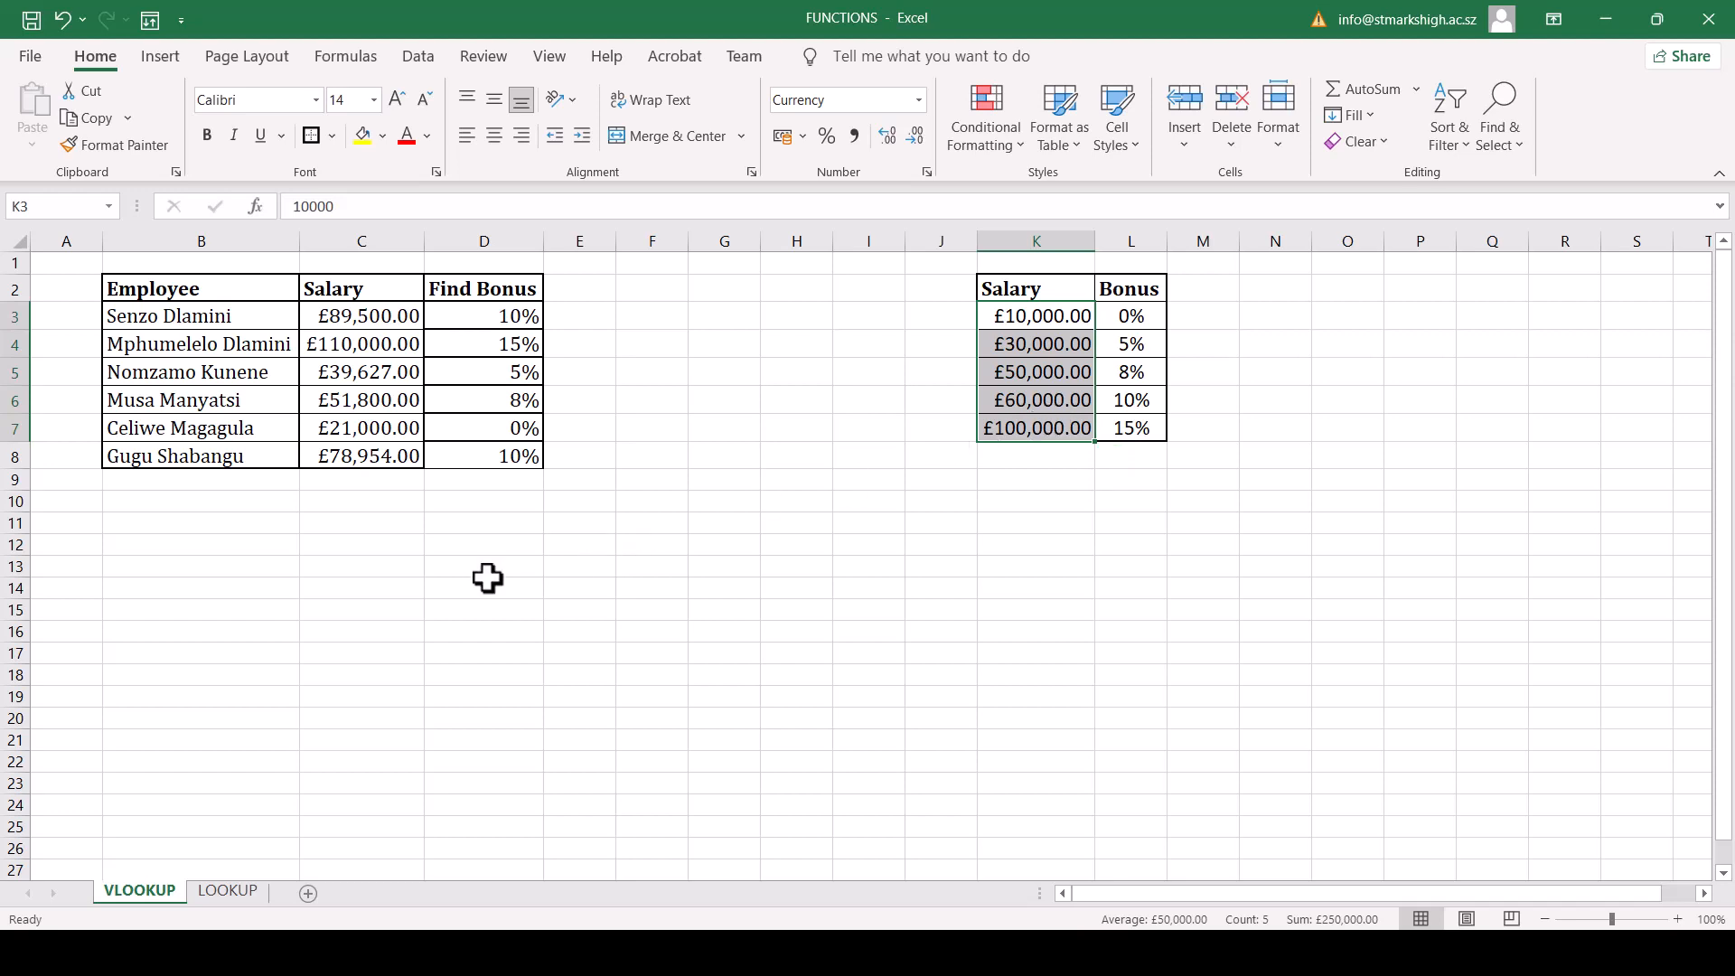
left_click(911, 522)
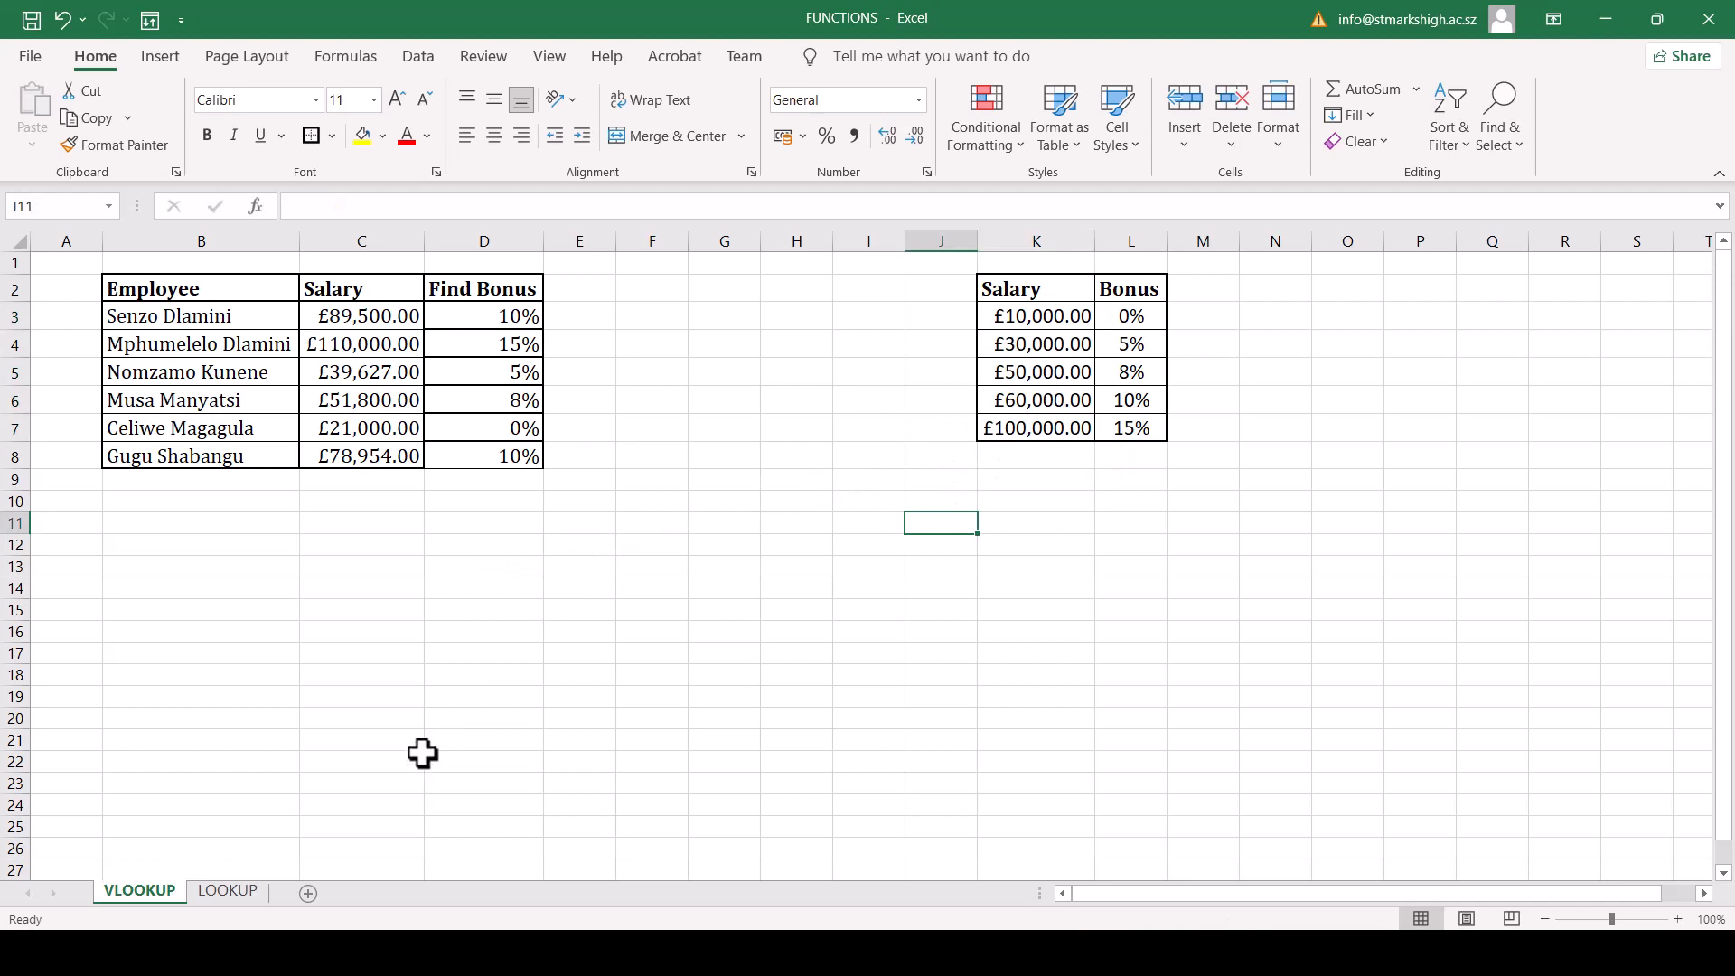
- Clear the Find Bonus values in D4:D9 on the LOOKUP sheet
left_click(240, 897)
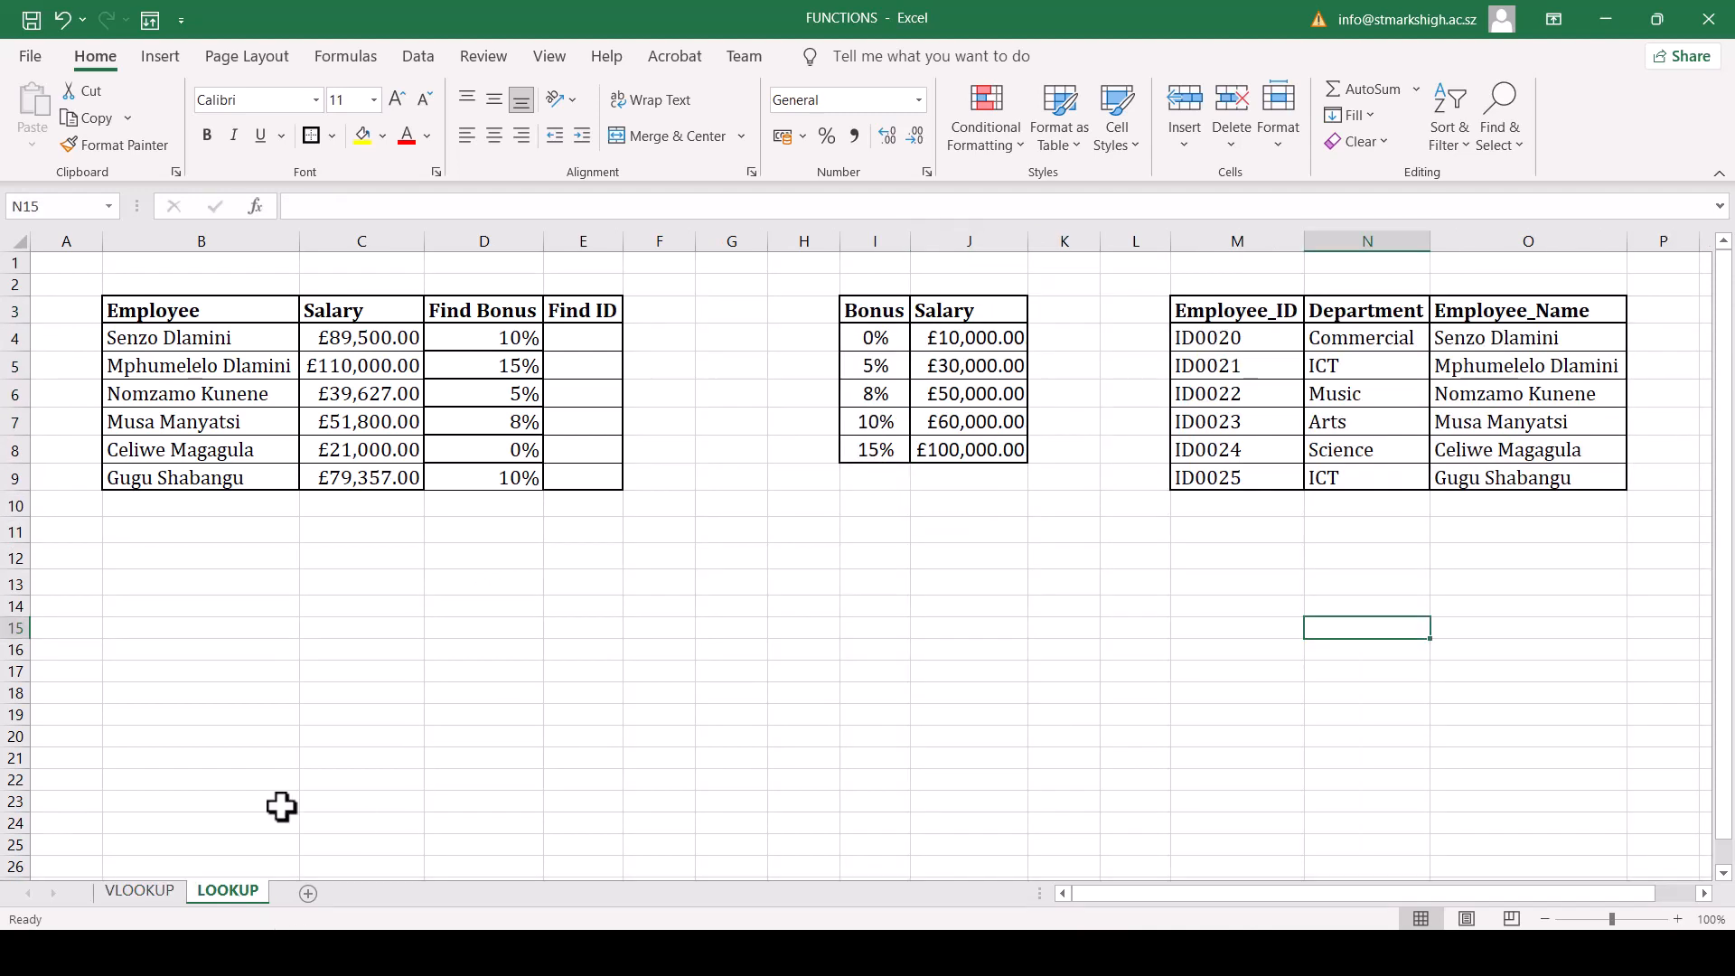
left_click(535, 609)
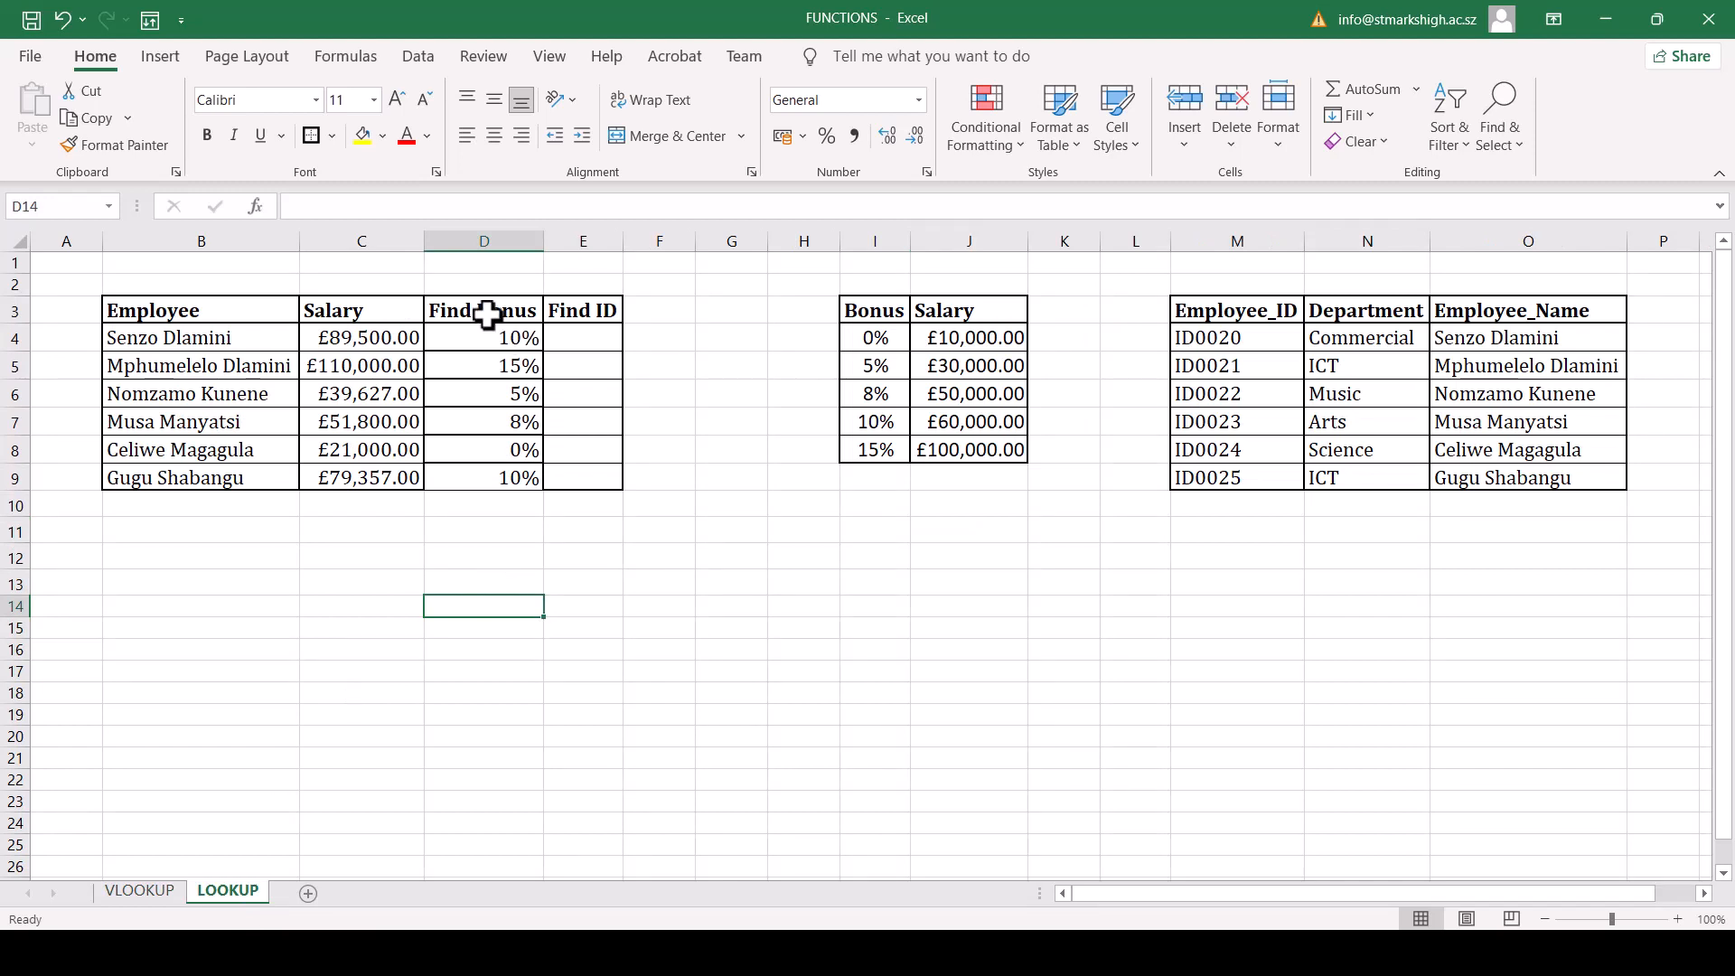
left_click_drag(479, 331, 476, 480)
key("Delete")
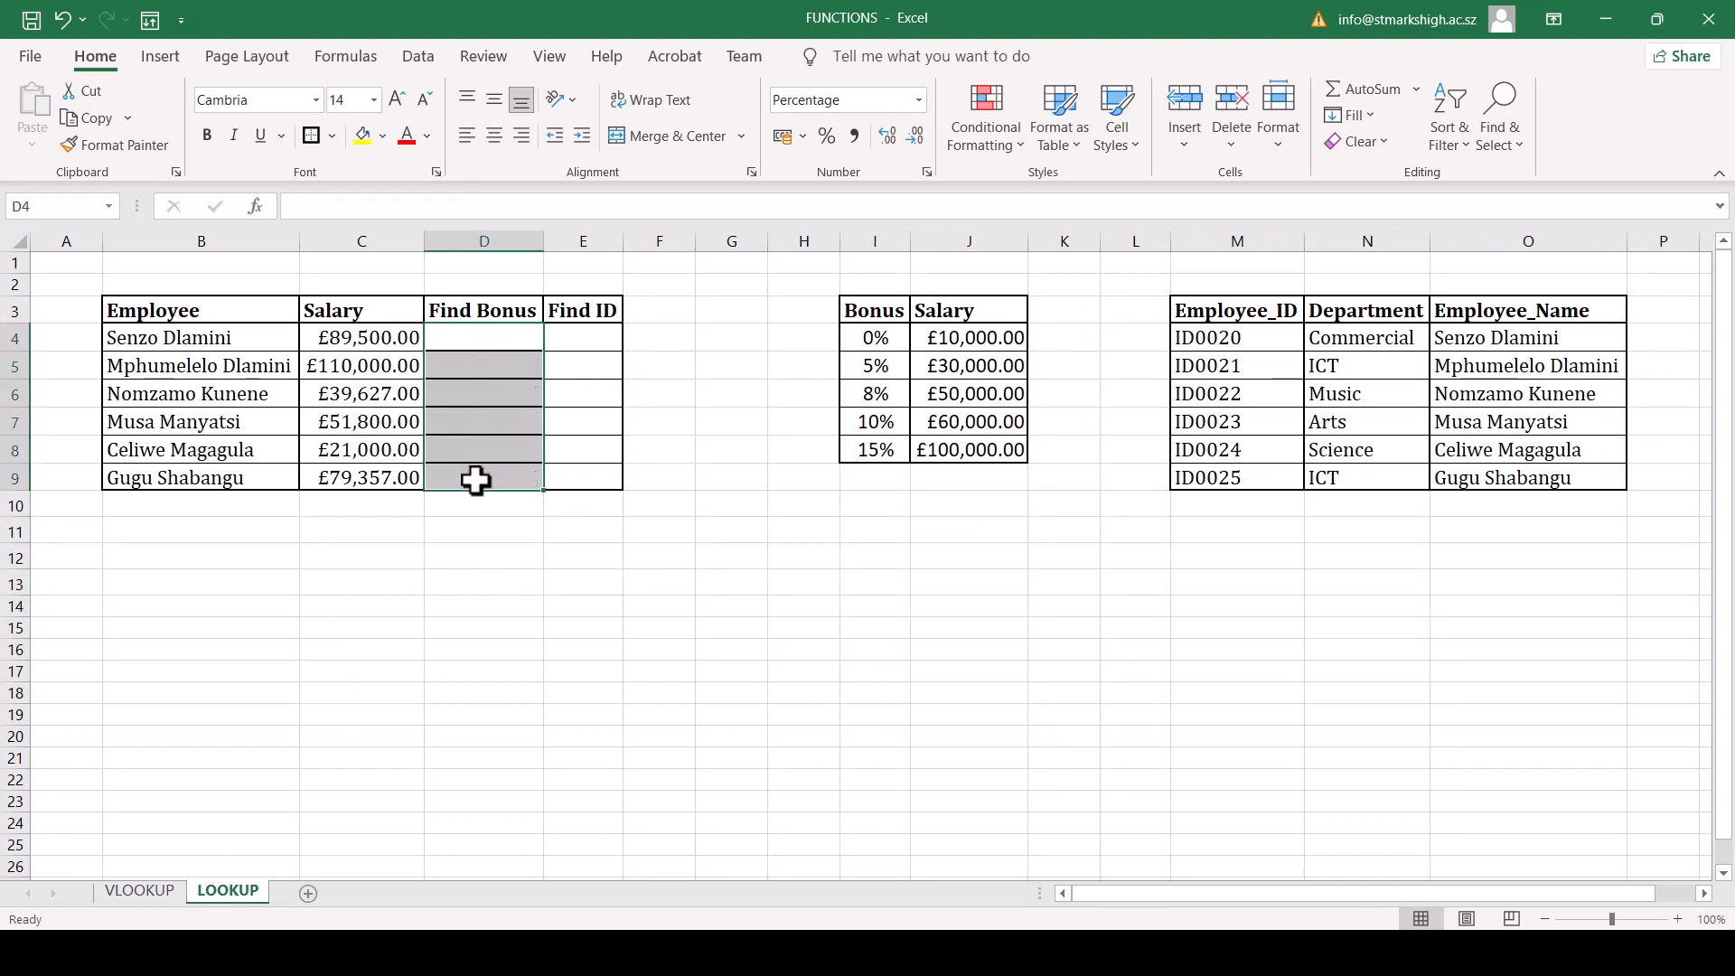
left_click(504, 558)
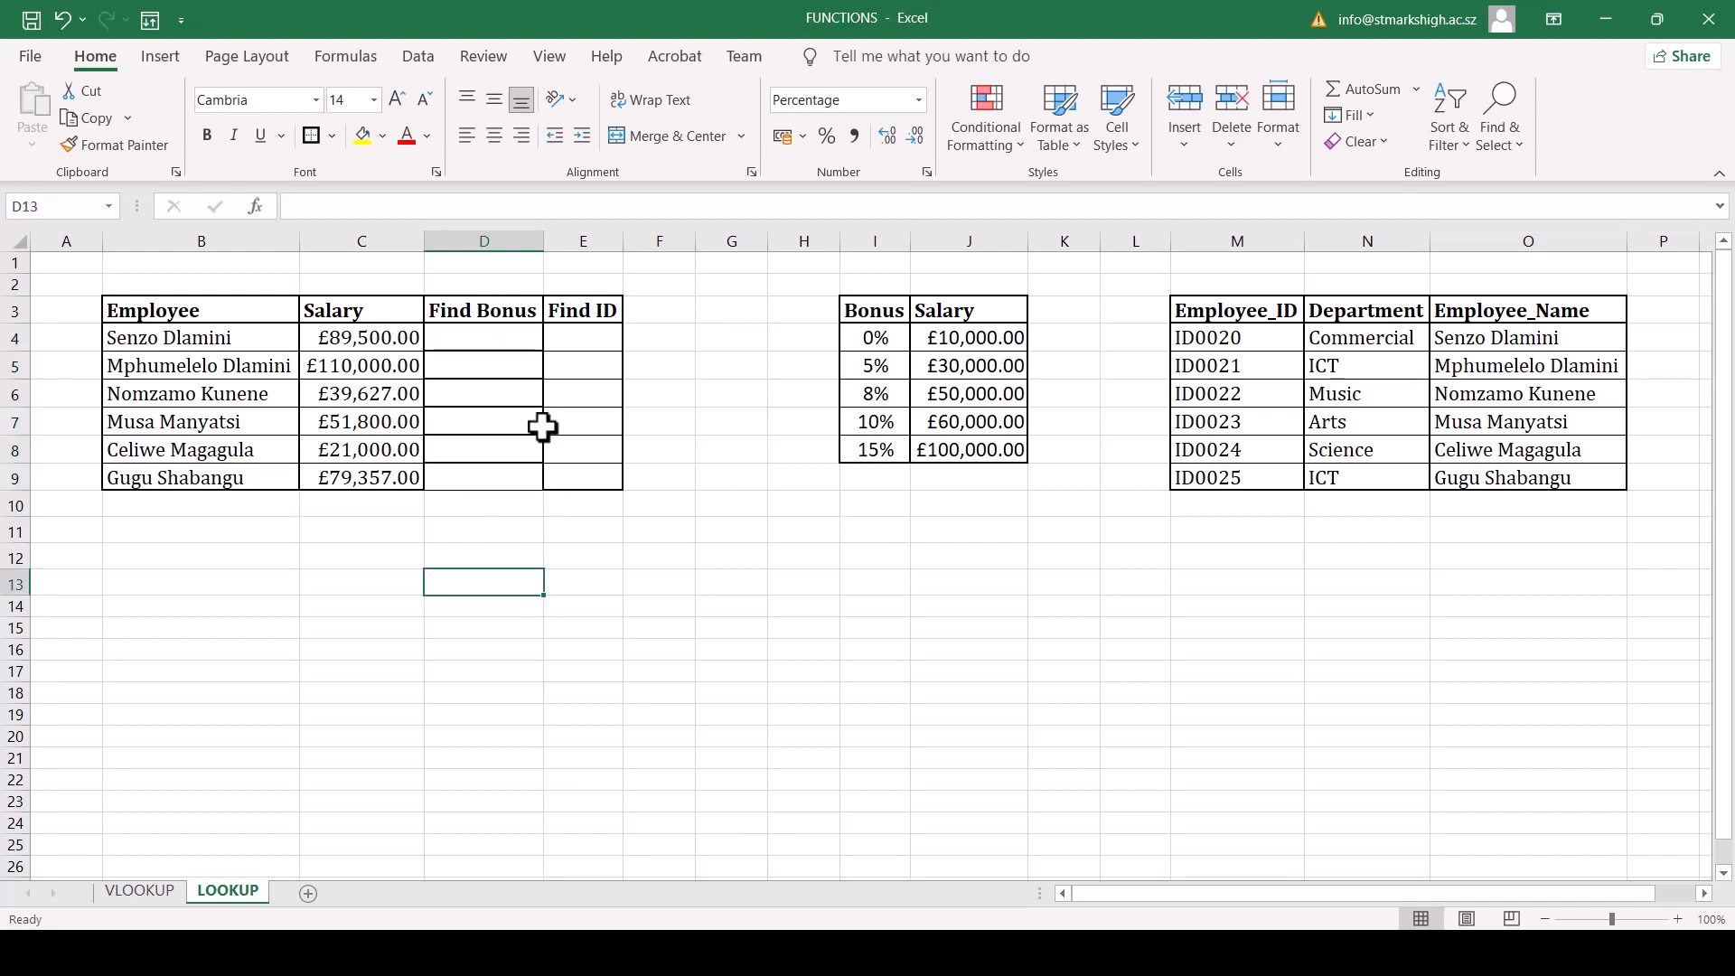
- Compare the empty Find Bonus column with the Bonus and Salary table in I3:J8, noting the order of its columns
left_click(476, 342)
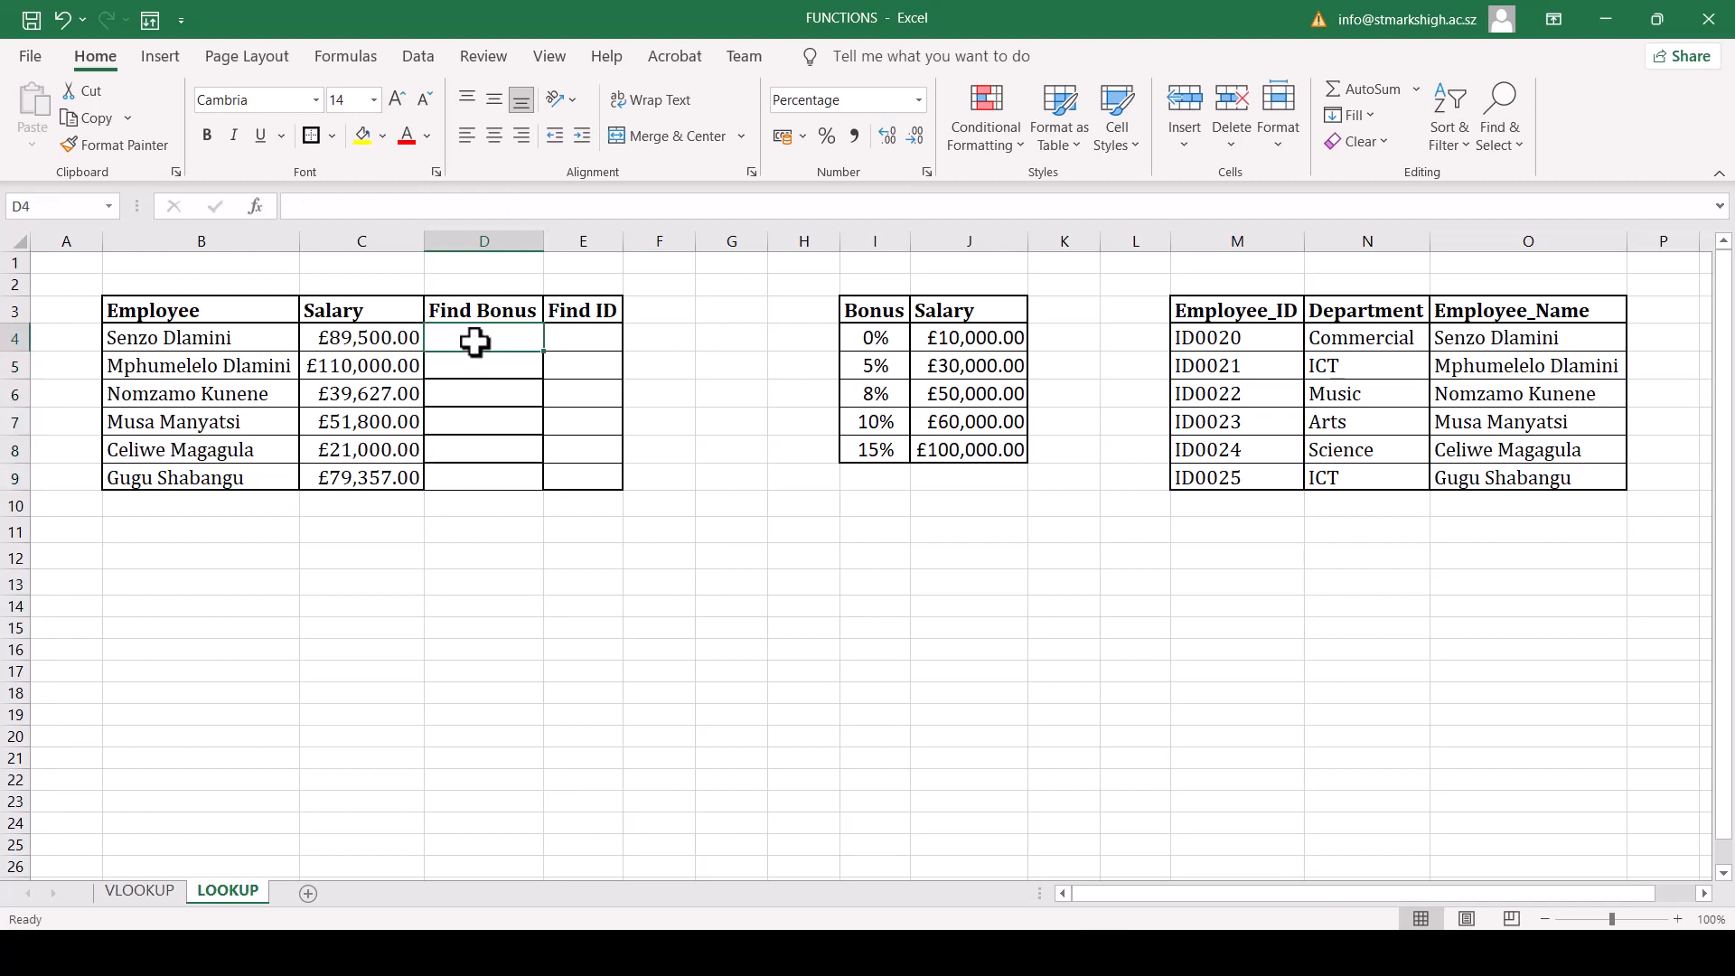
left_click(616, 581)
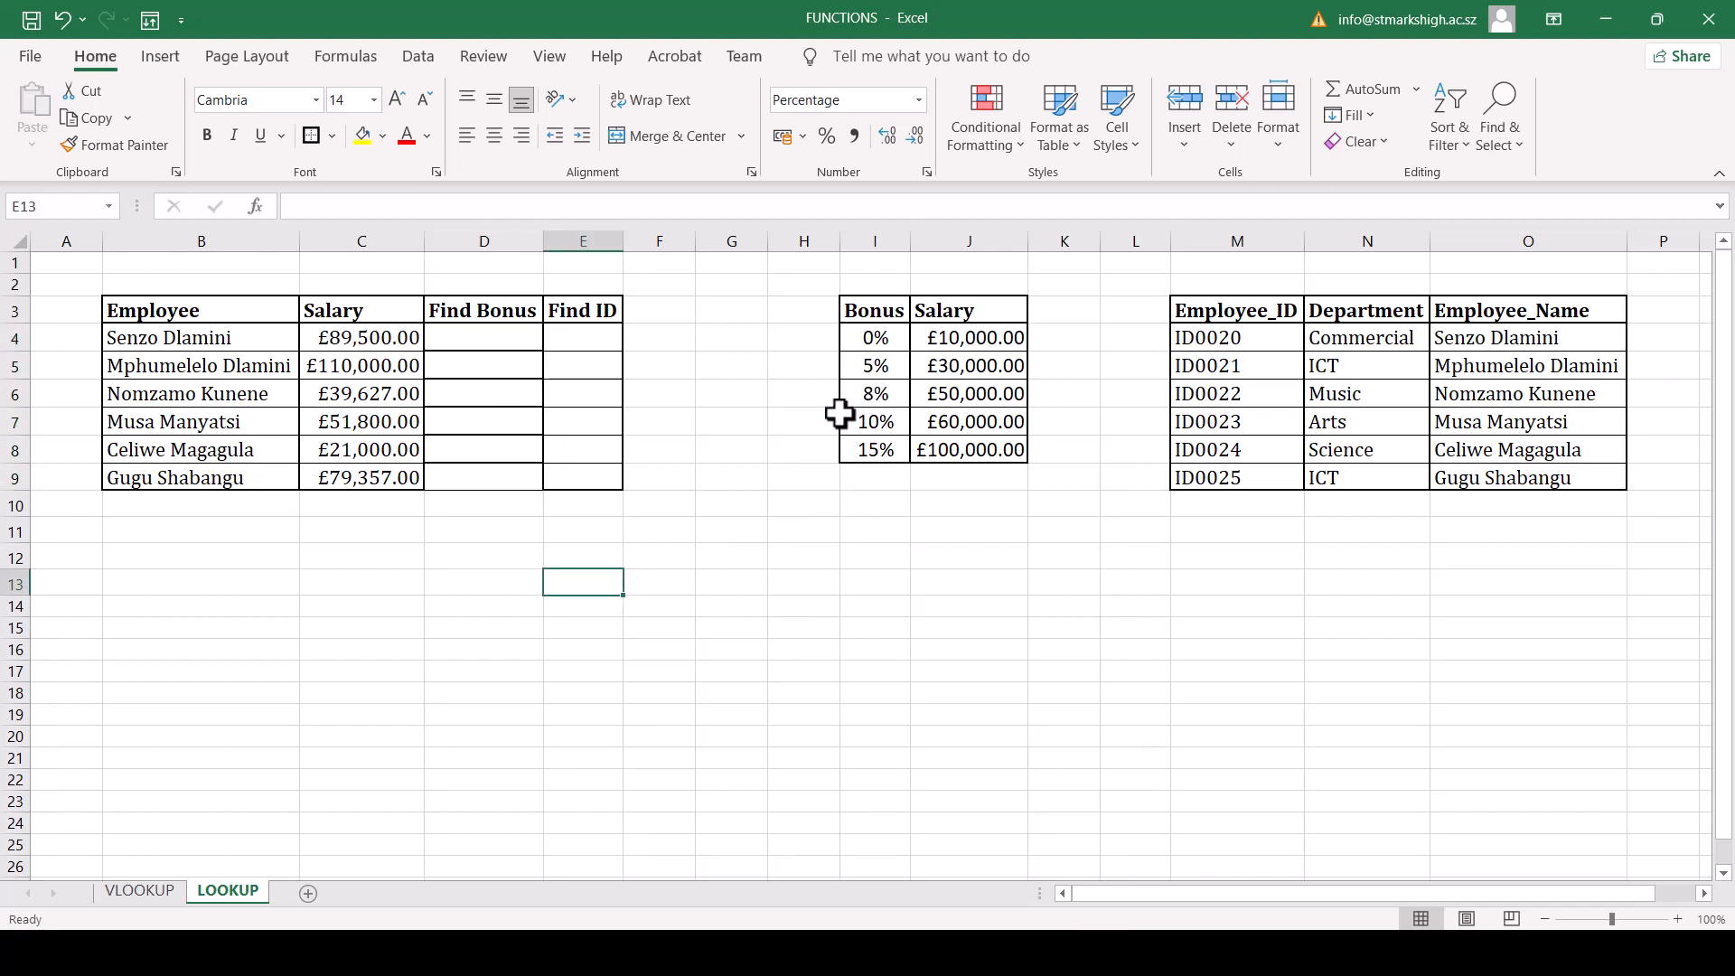
left_click(485, 345)
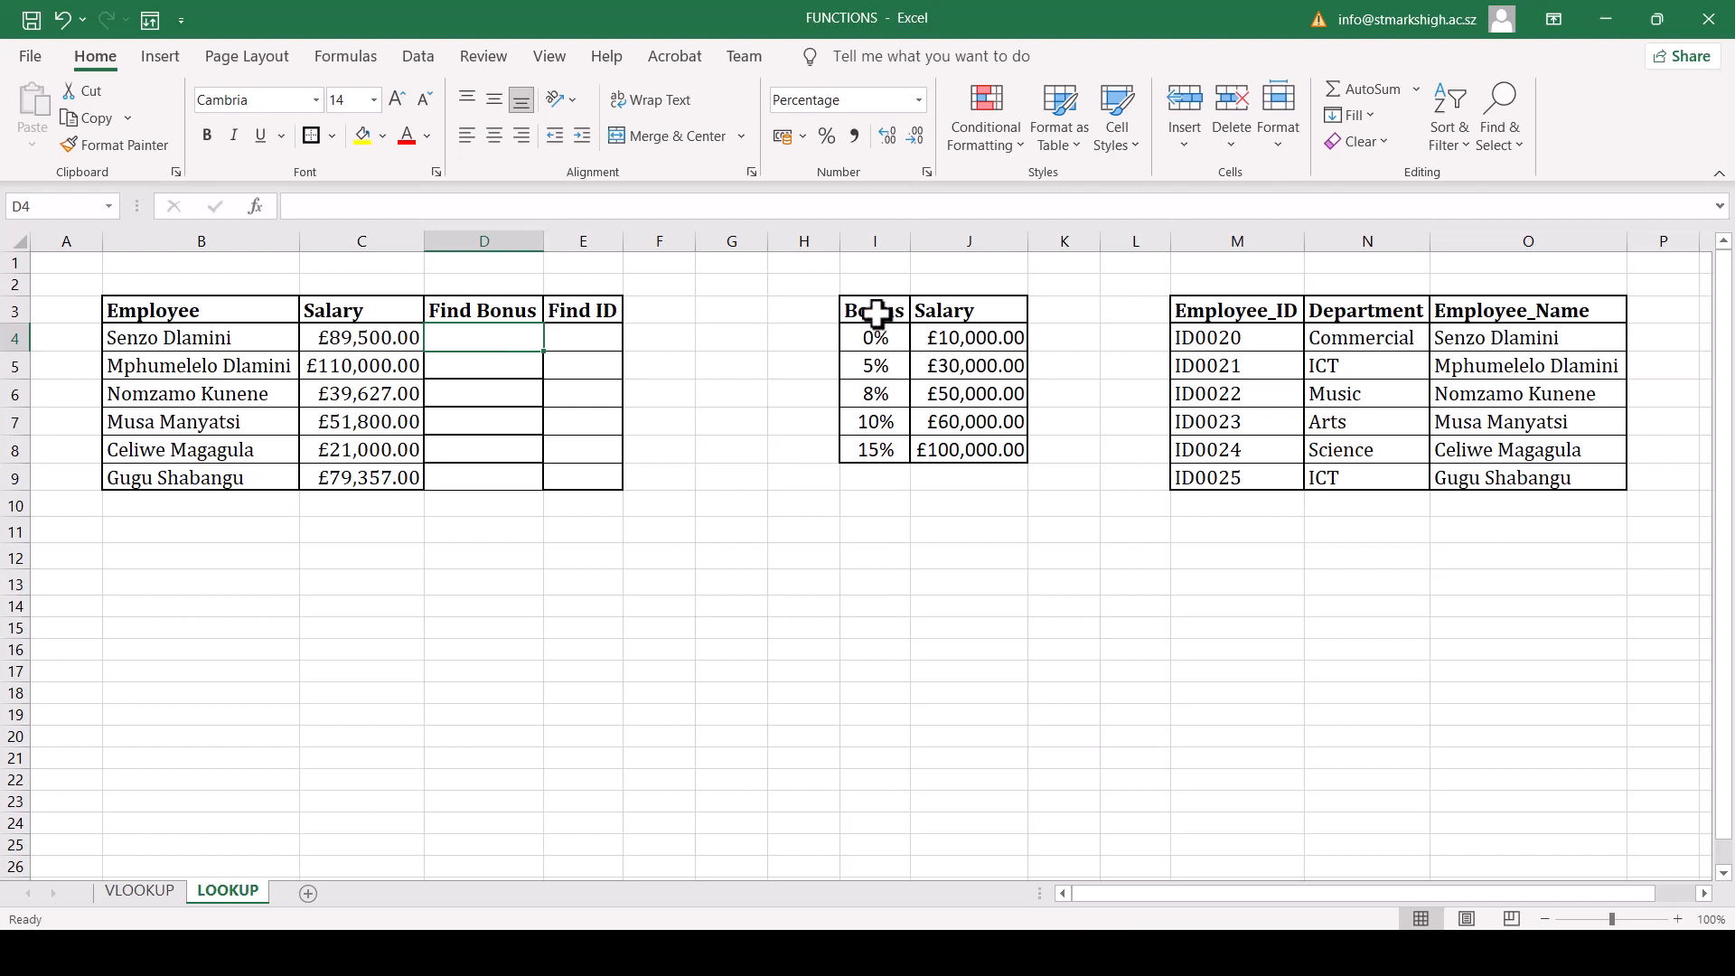
mouse_move(877, 313)
left_mouse_down()
mouse_move(941, 398)
mouse_move(945, 439)
left_mouse_up()
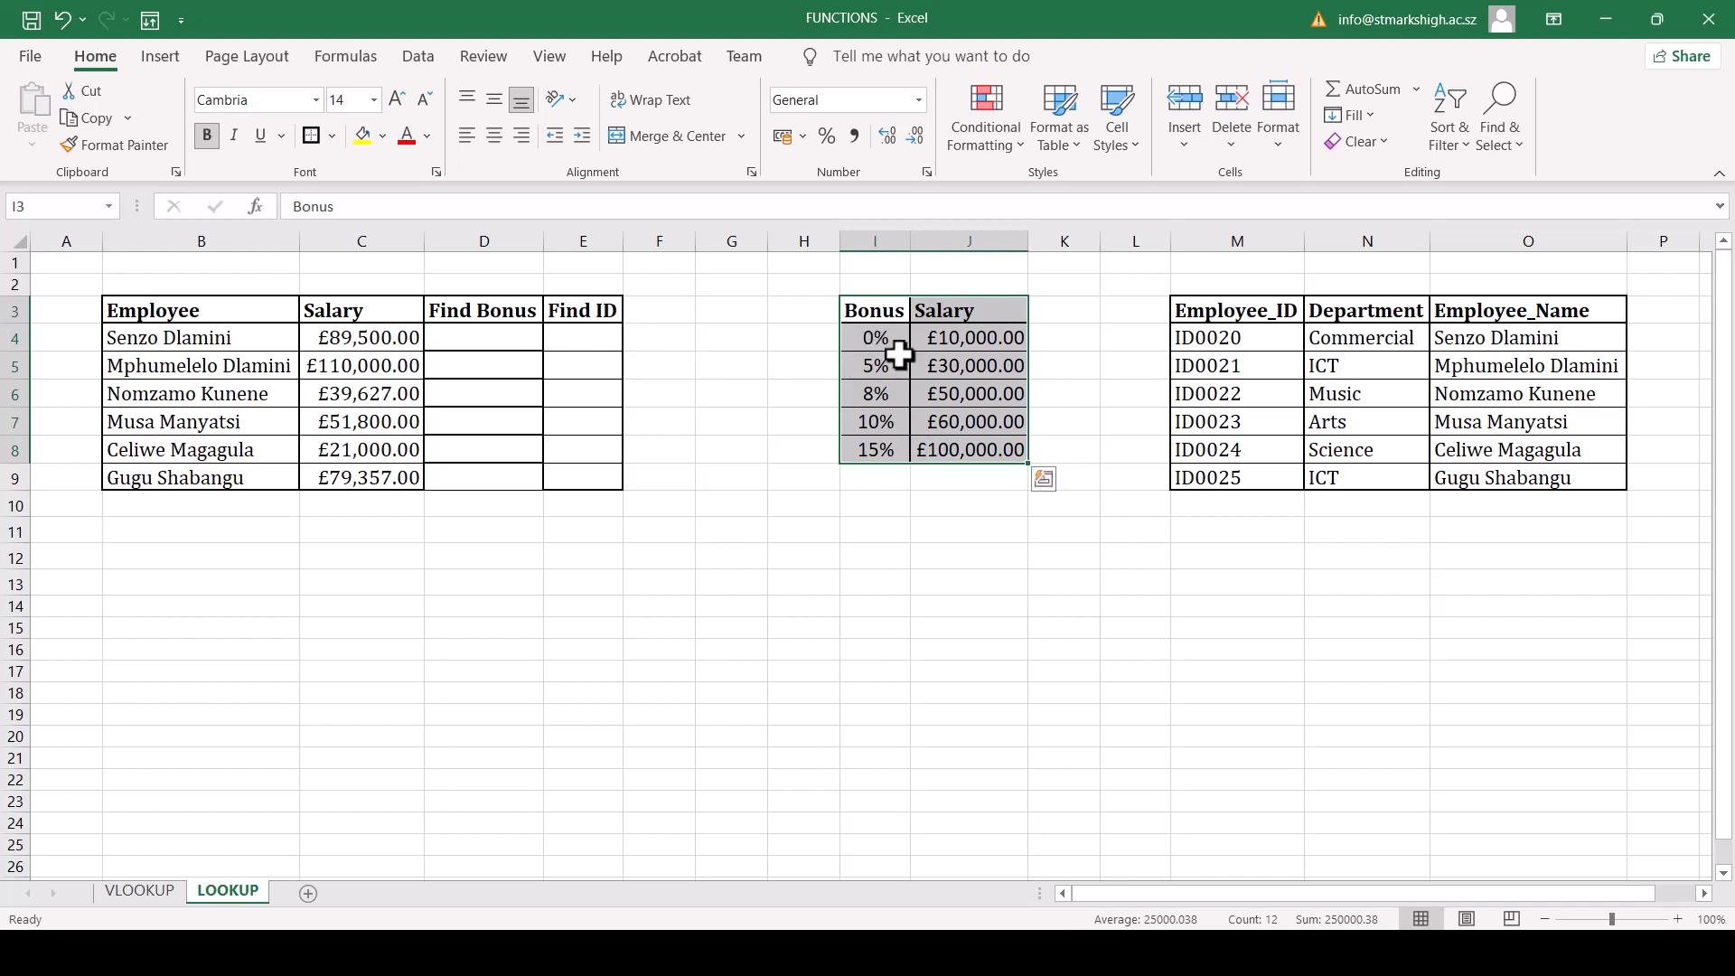
left_click(918, 553)
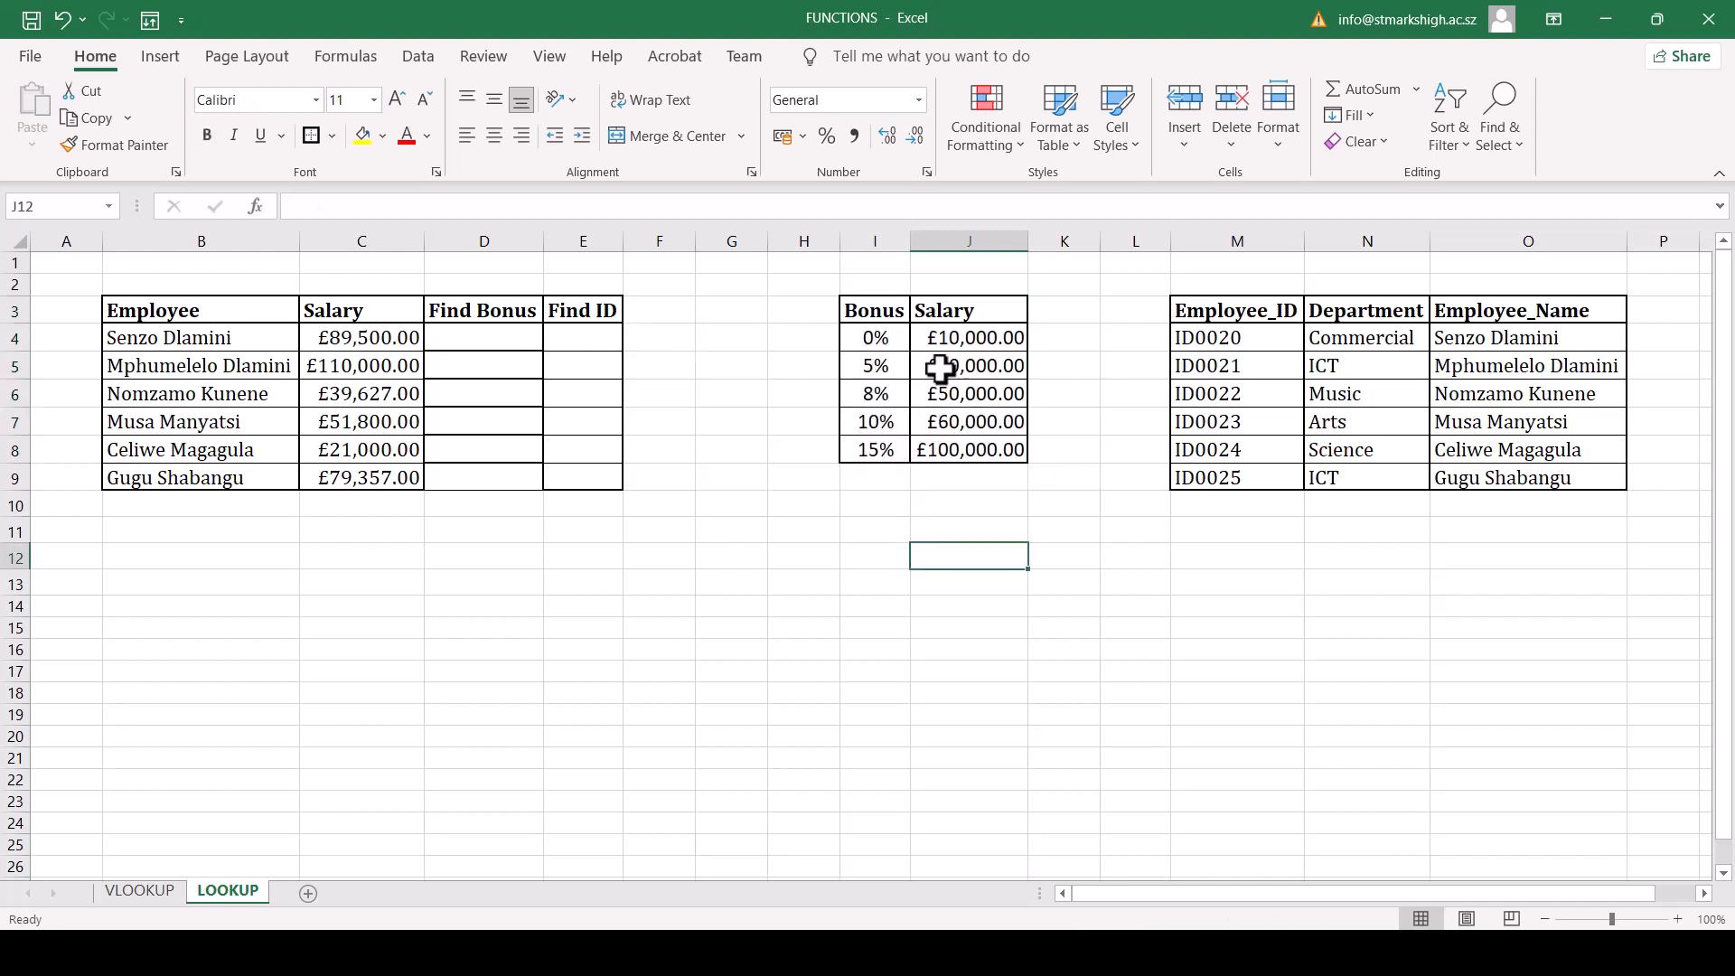
left_click(479, 344)
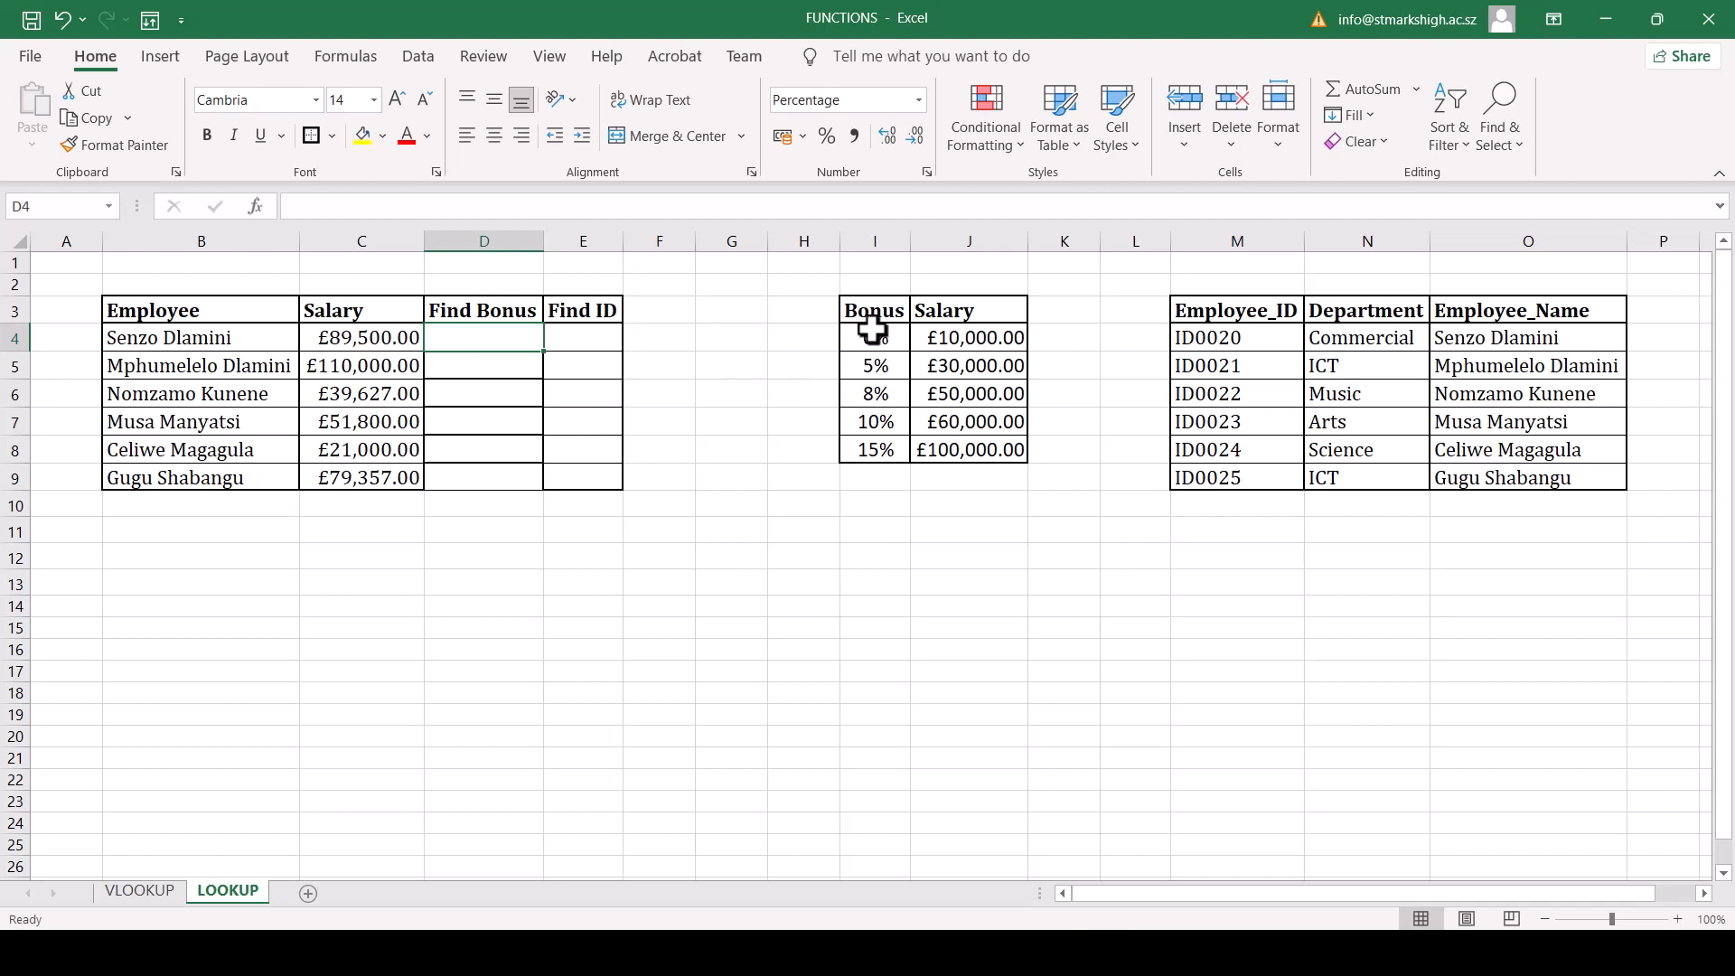
left_click_drag(872, 330, 954, 450)
left_click(968, 503)
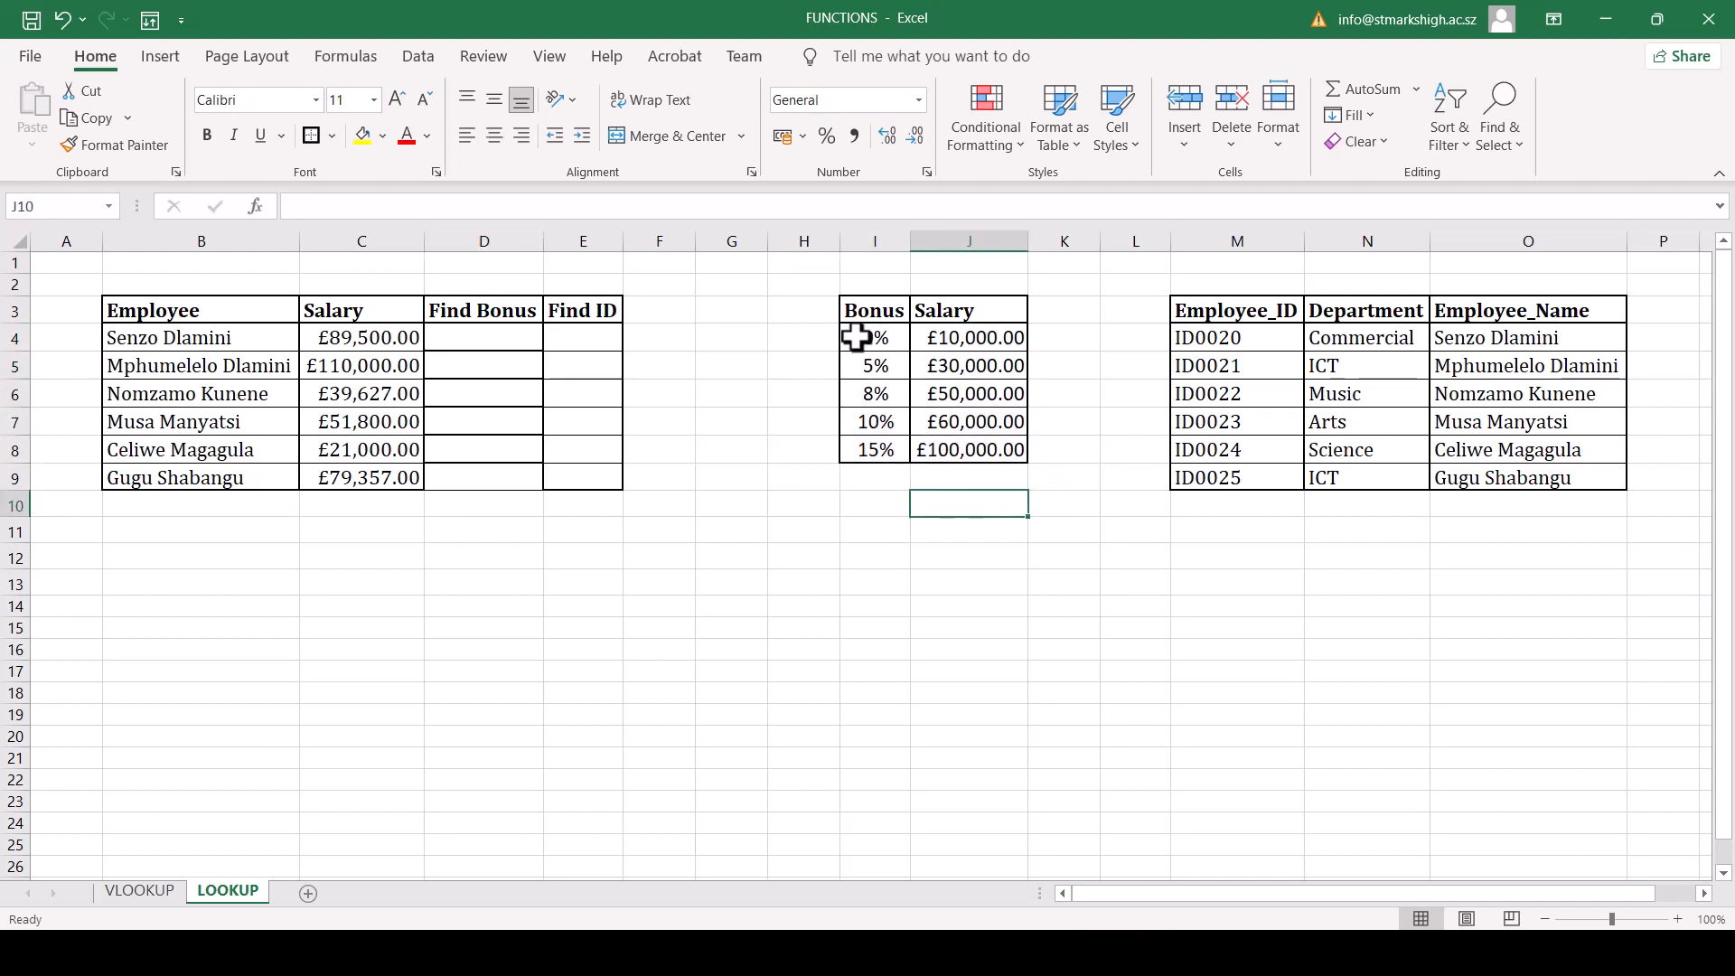
left_click_drag(853, 331, 962, 451)
left_click(982, 546)
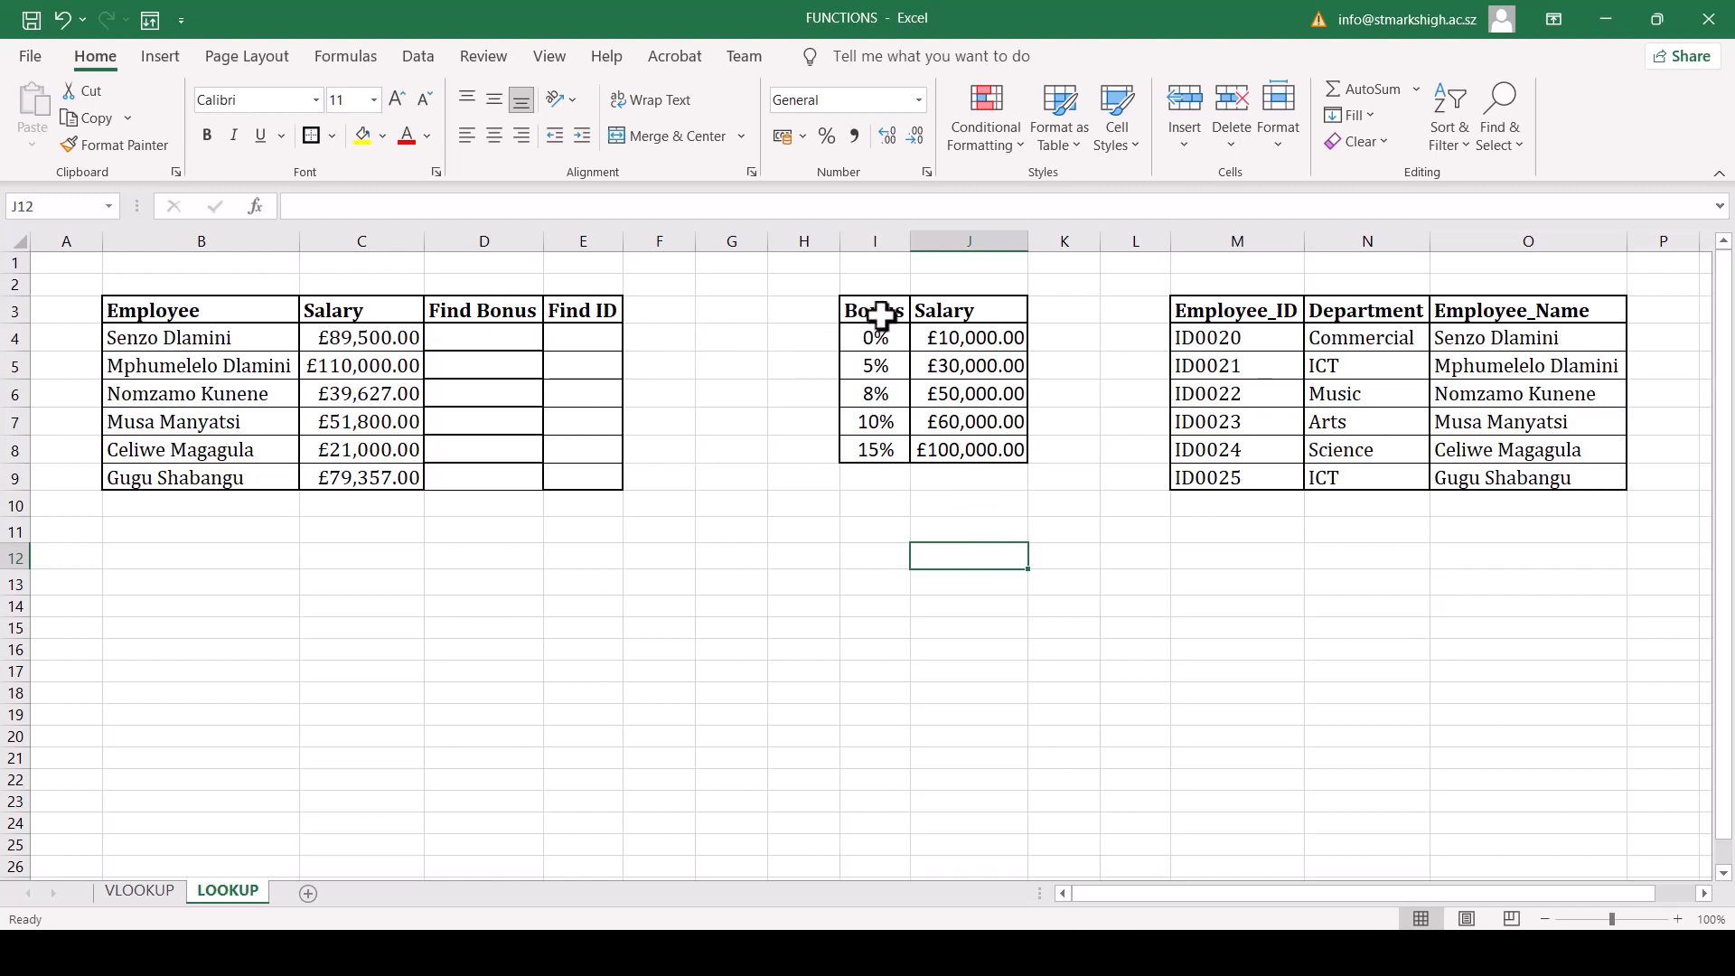
left_click(469, 338)
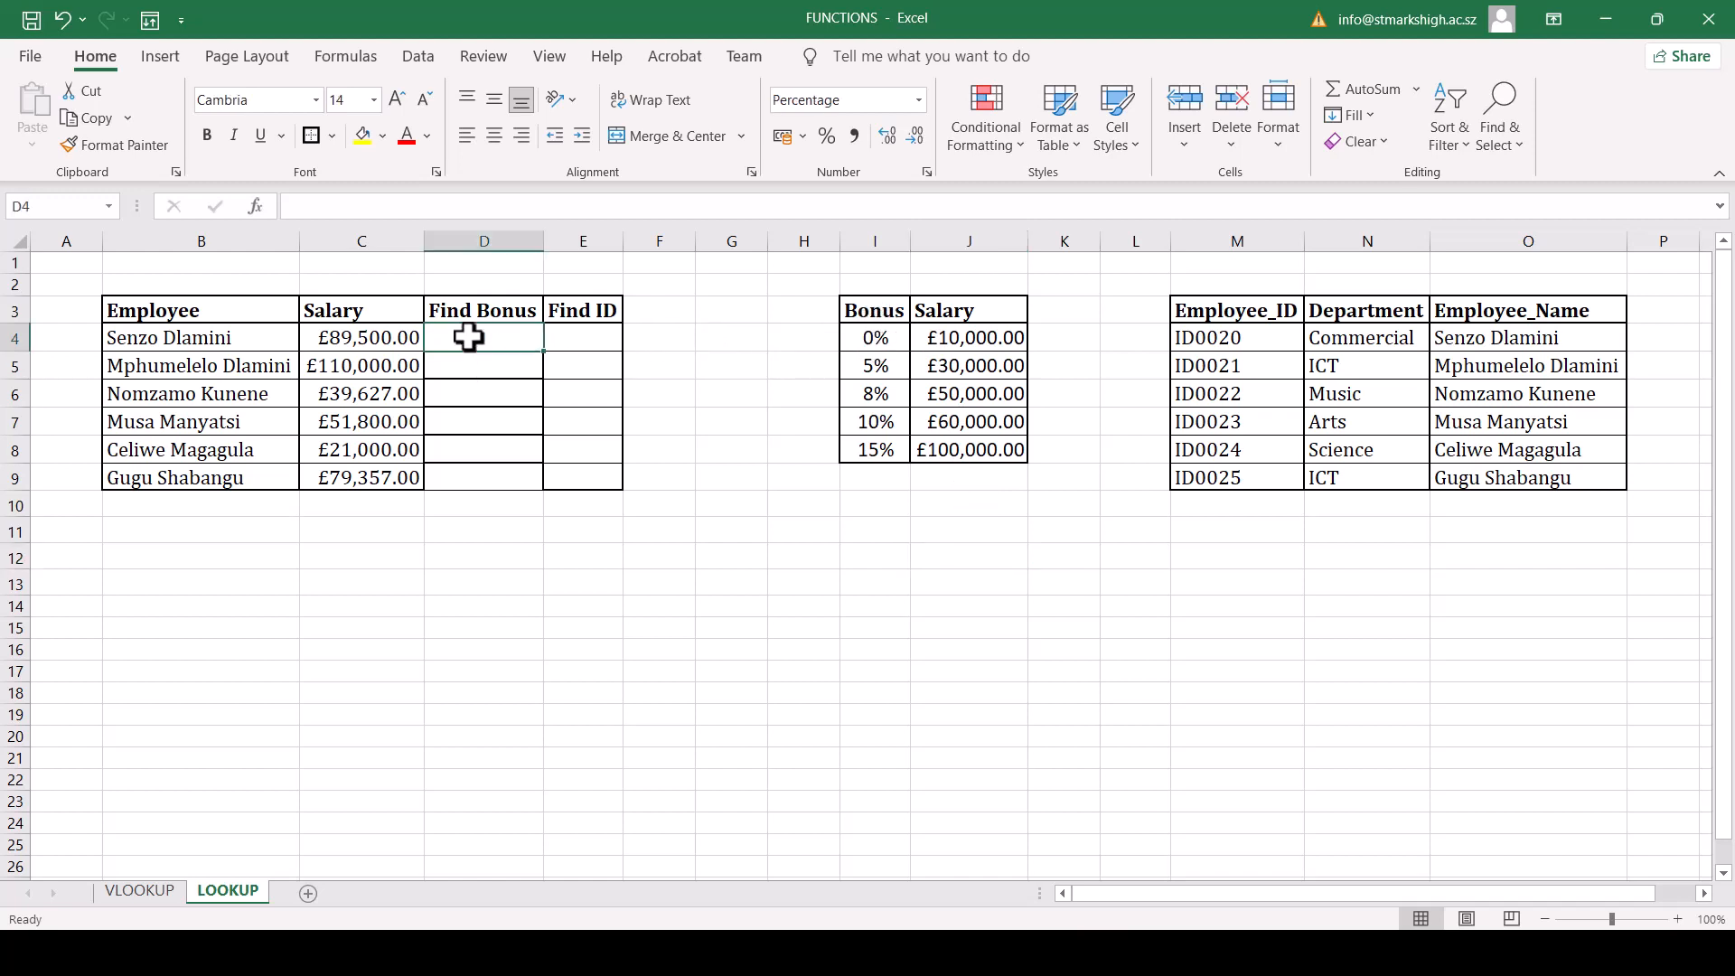
left_click(757, 481)
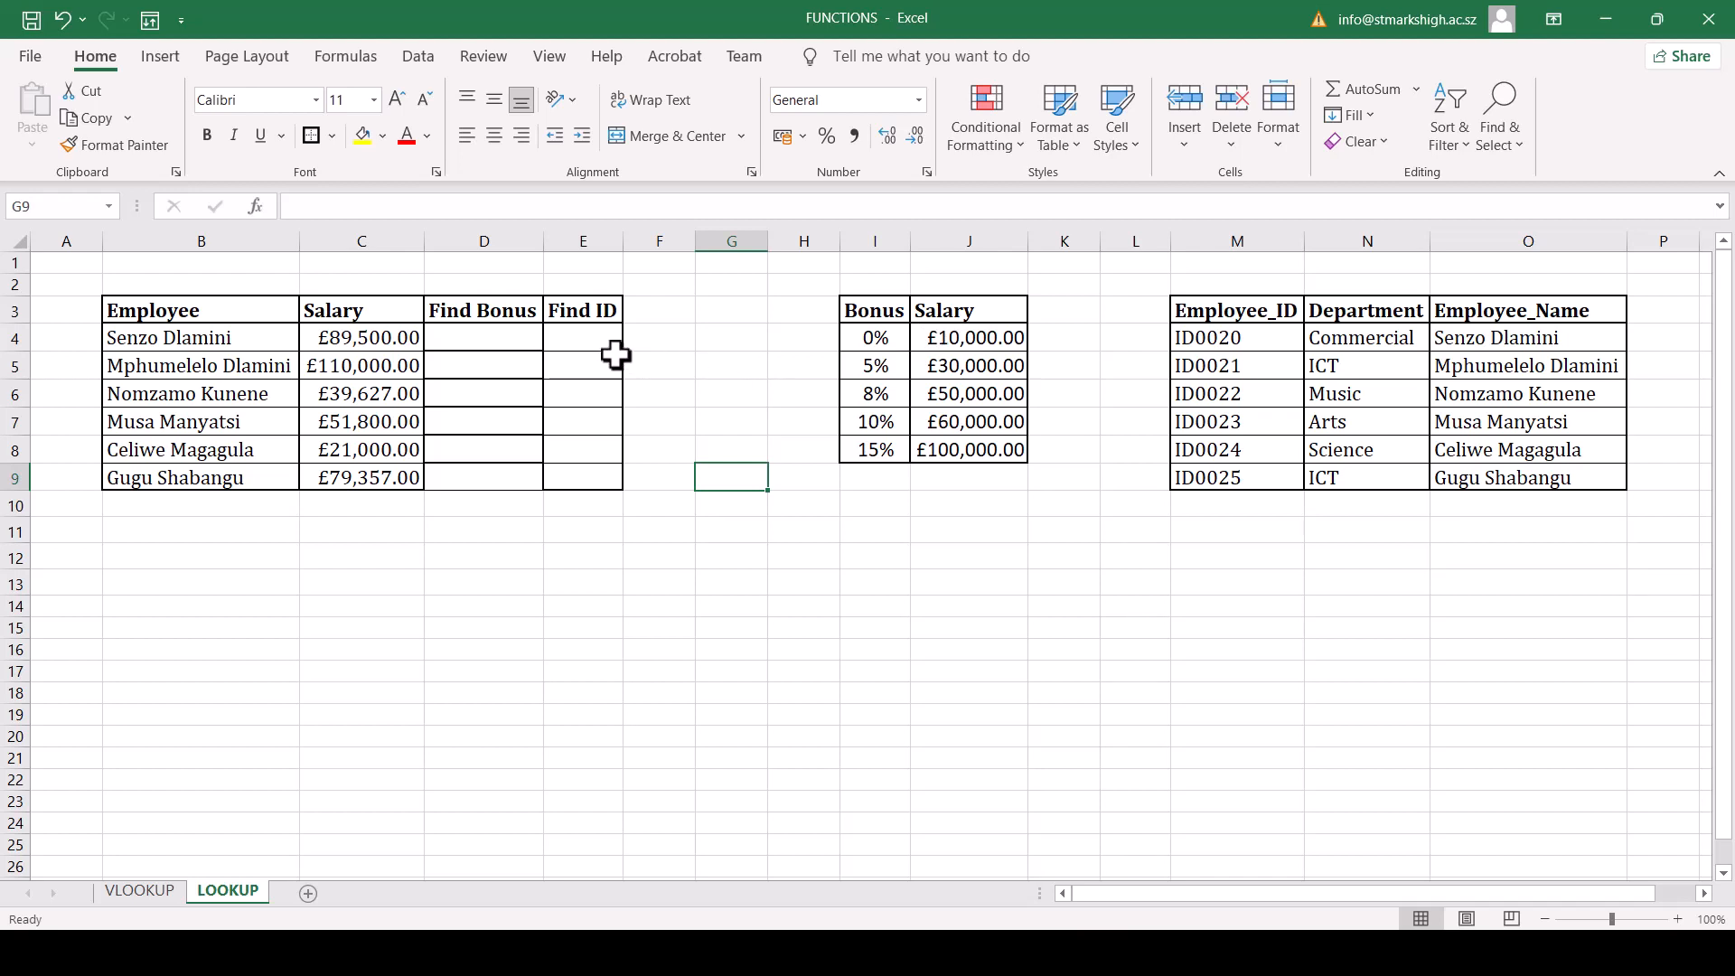
left_click(479, 339)
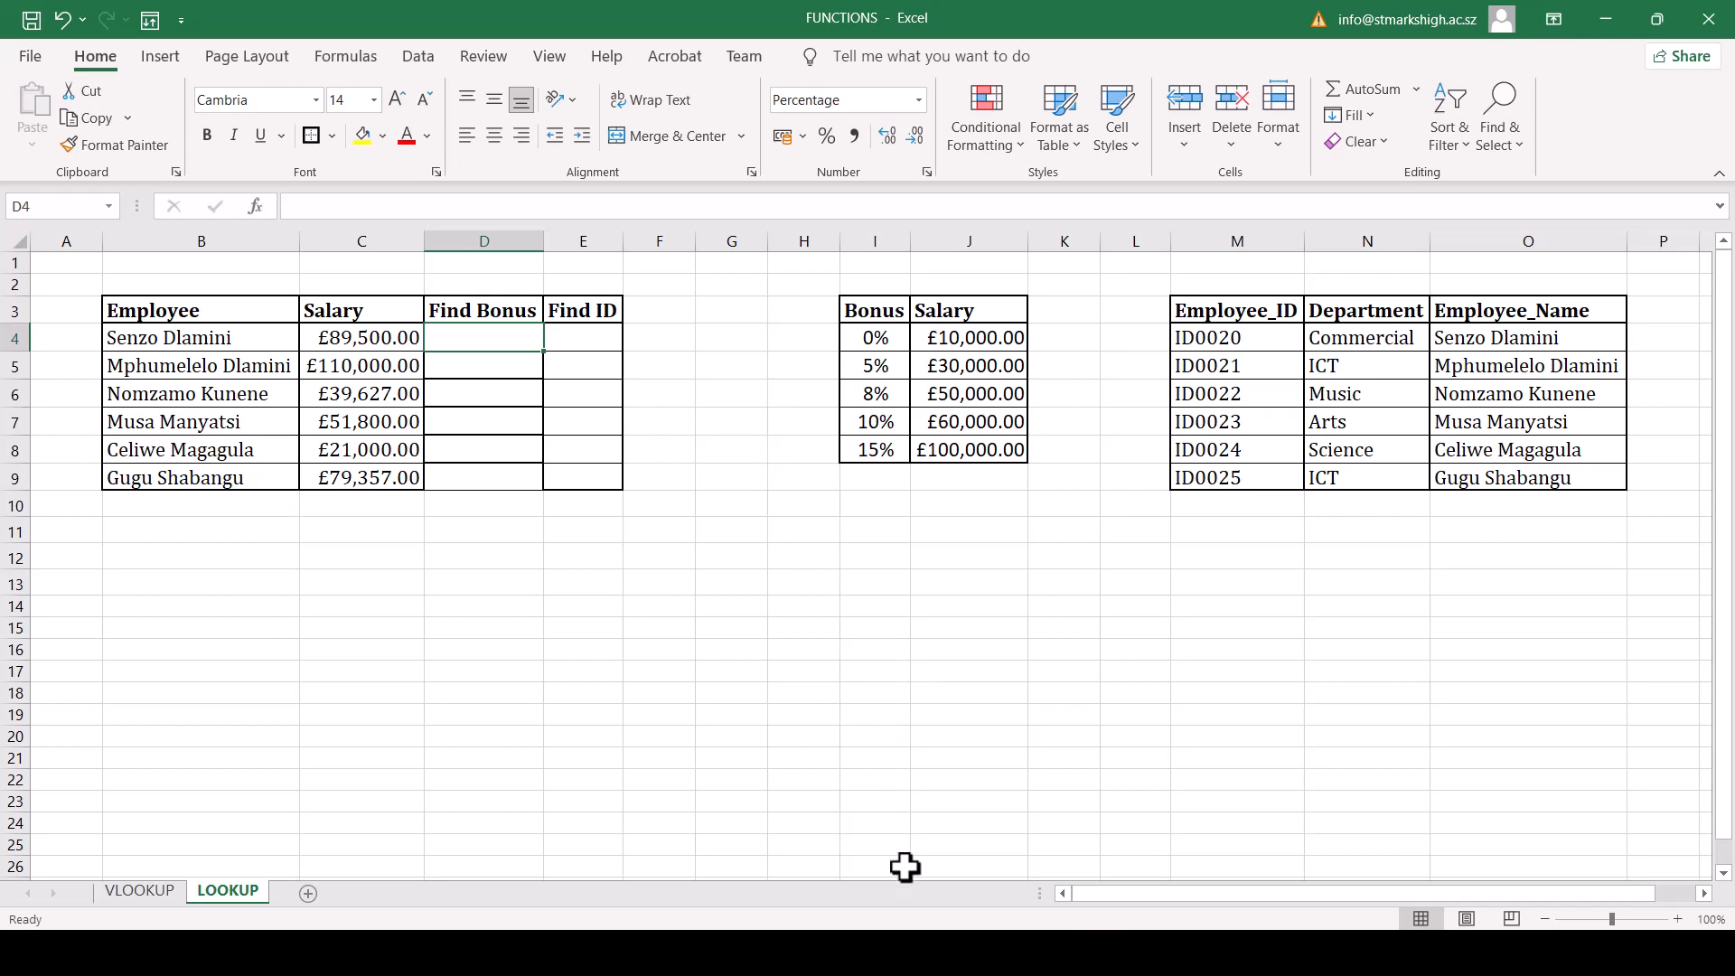
- Switch to the ICT Syllabus PDF in Firefox, review LOOKUP and XLOOKUP in the required functions, and return to the Excel workbook
mouse_move(886, 953)
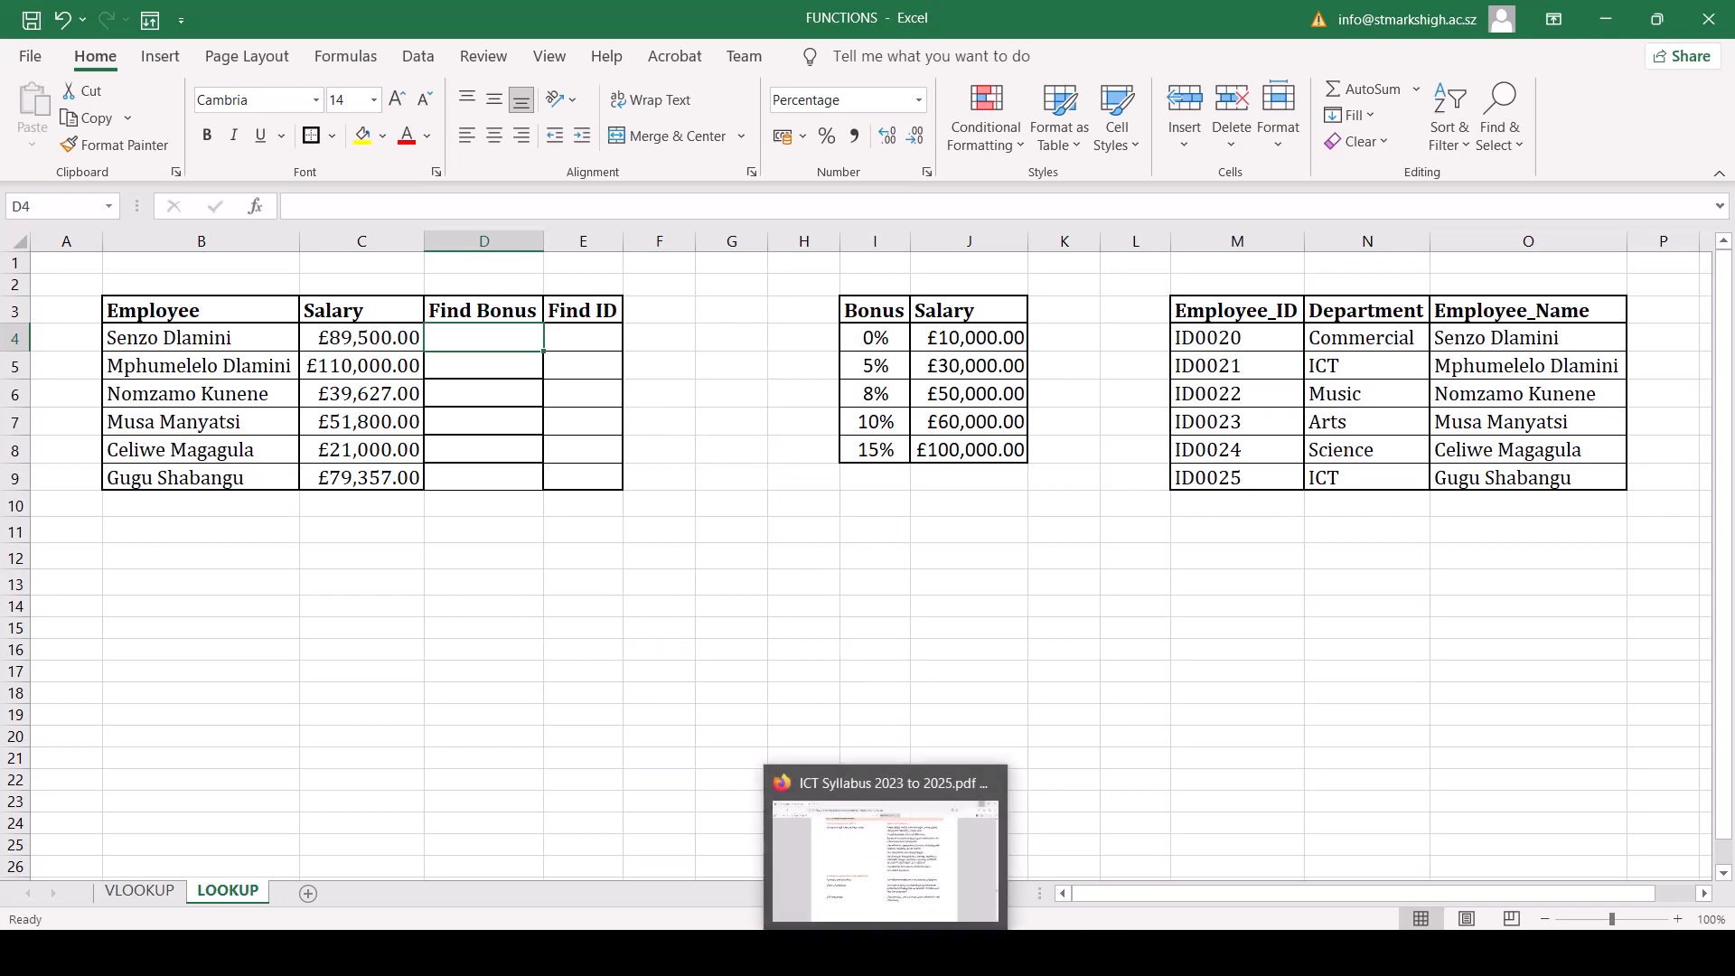
left_click(883, 874)
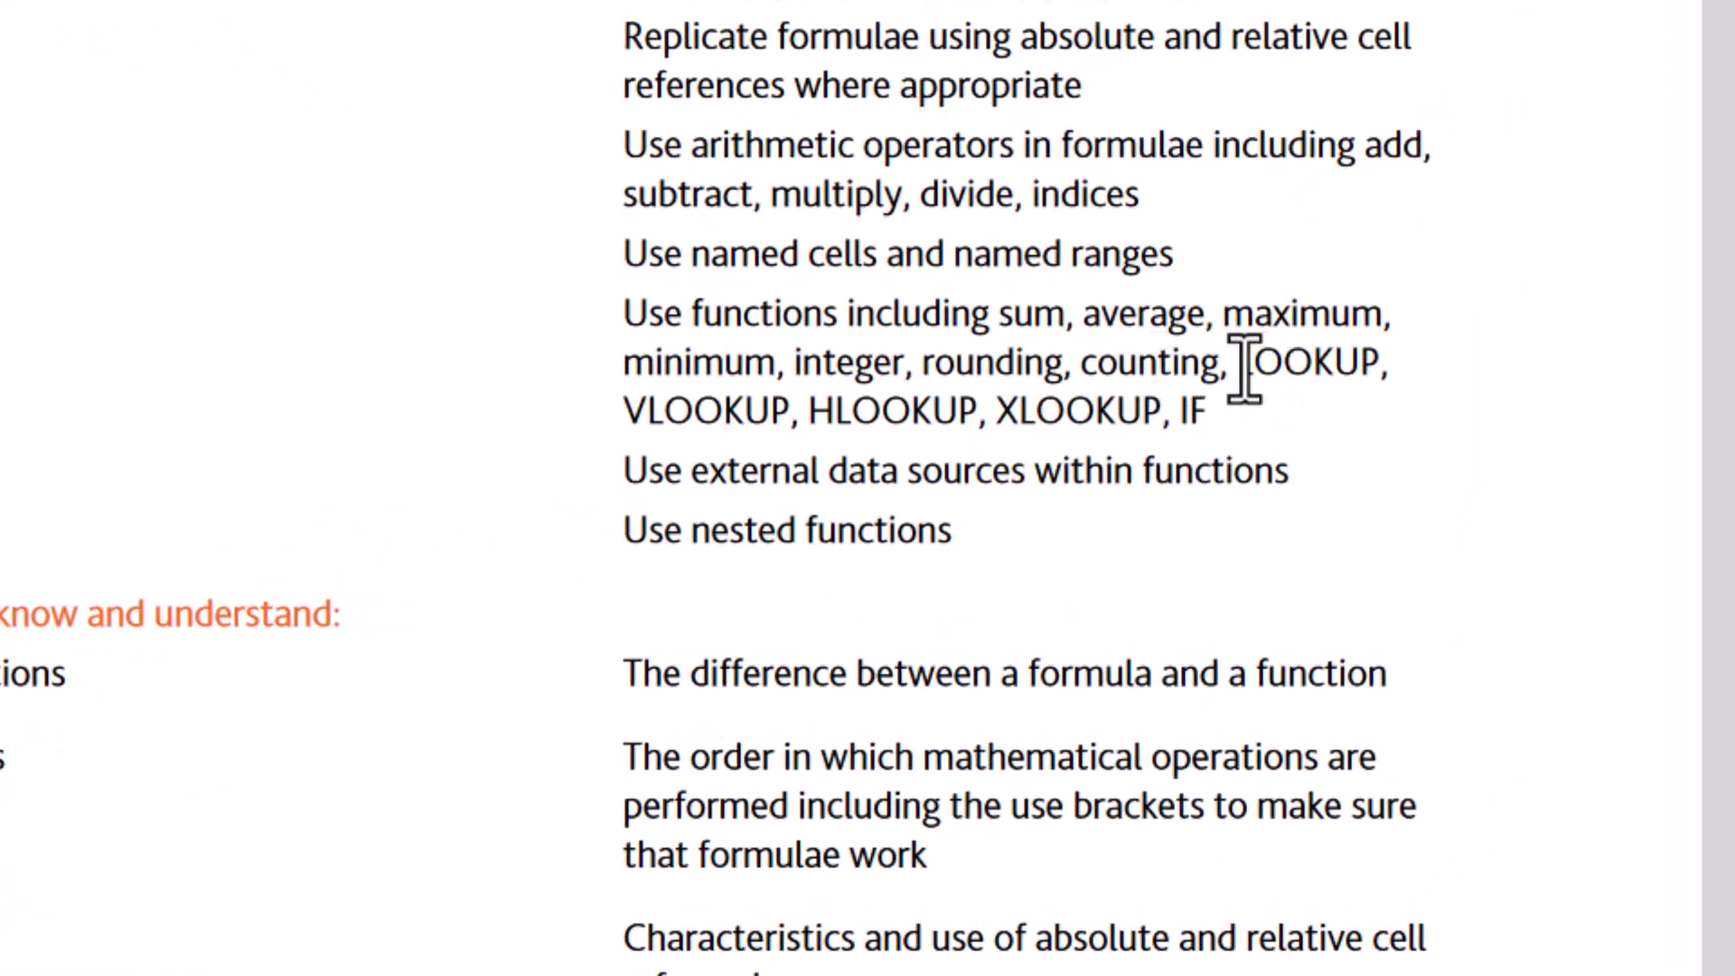
left_click_drag(1245, 369, 1380, 370)
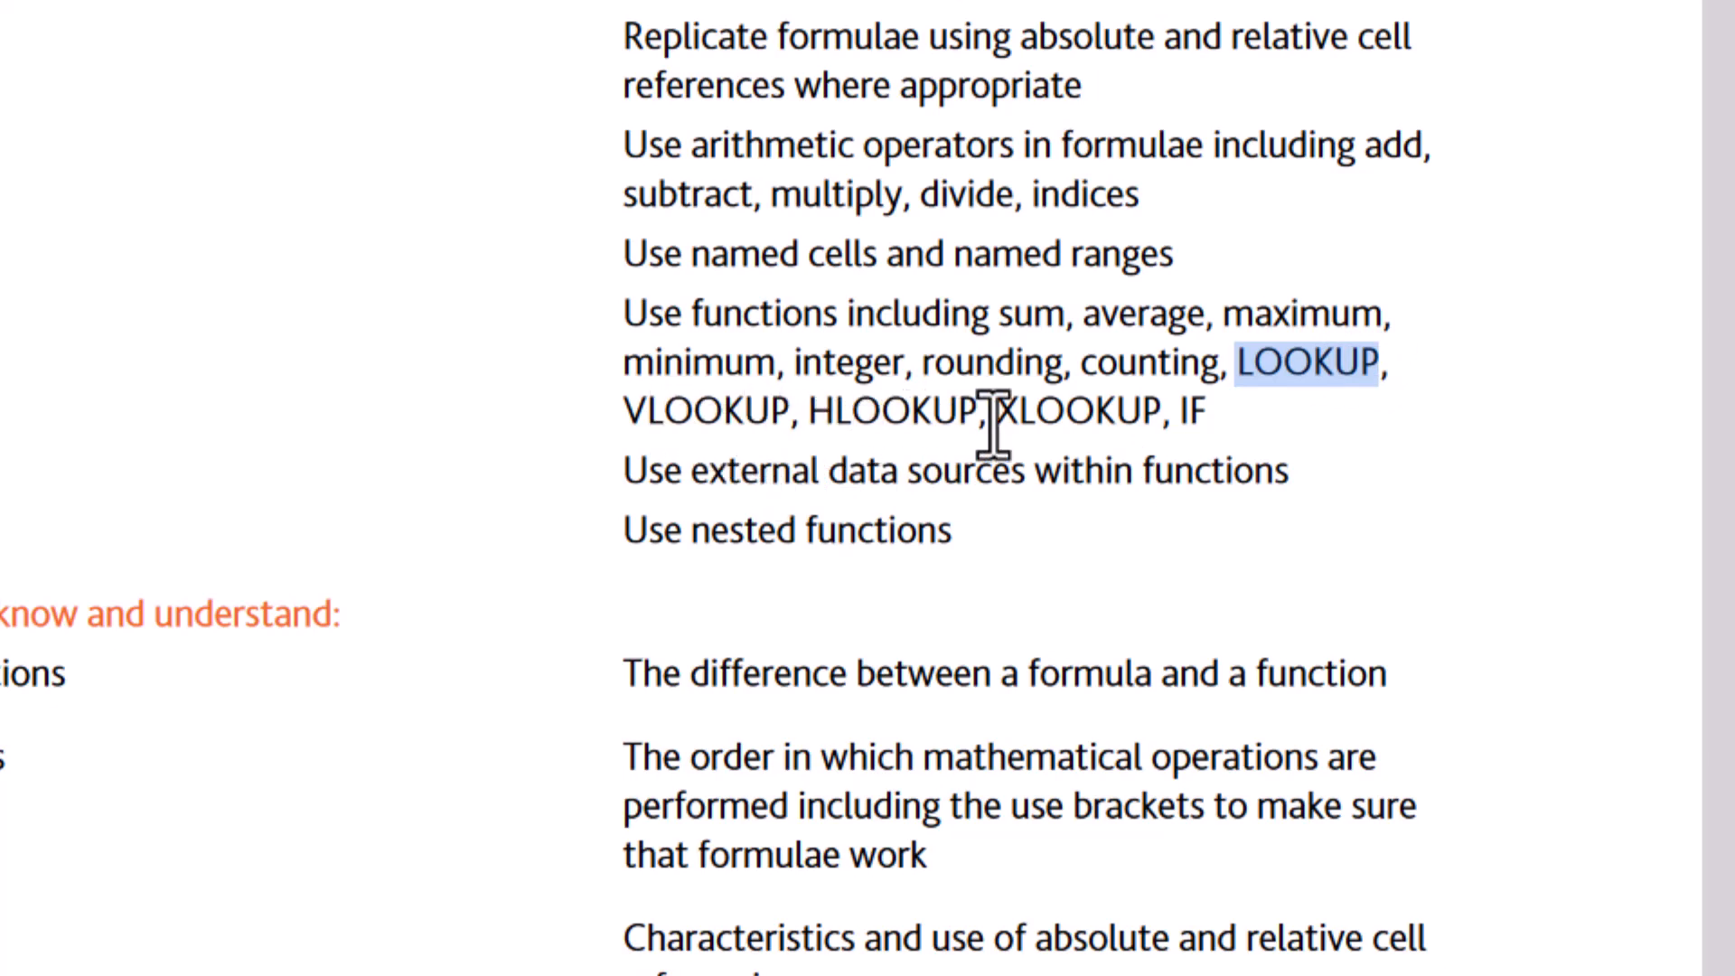
left_click_drag(1002, 415, 1169, 436)
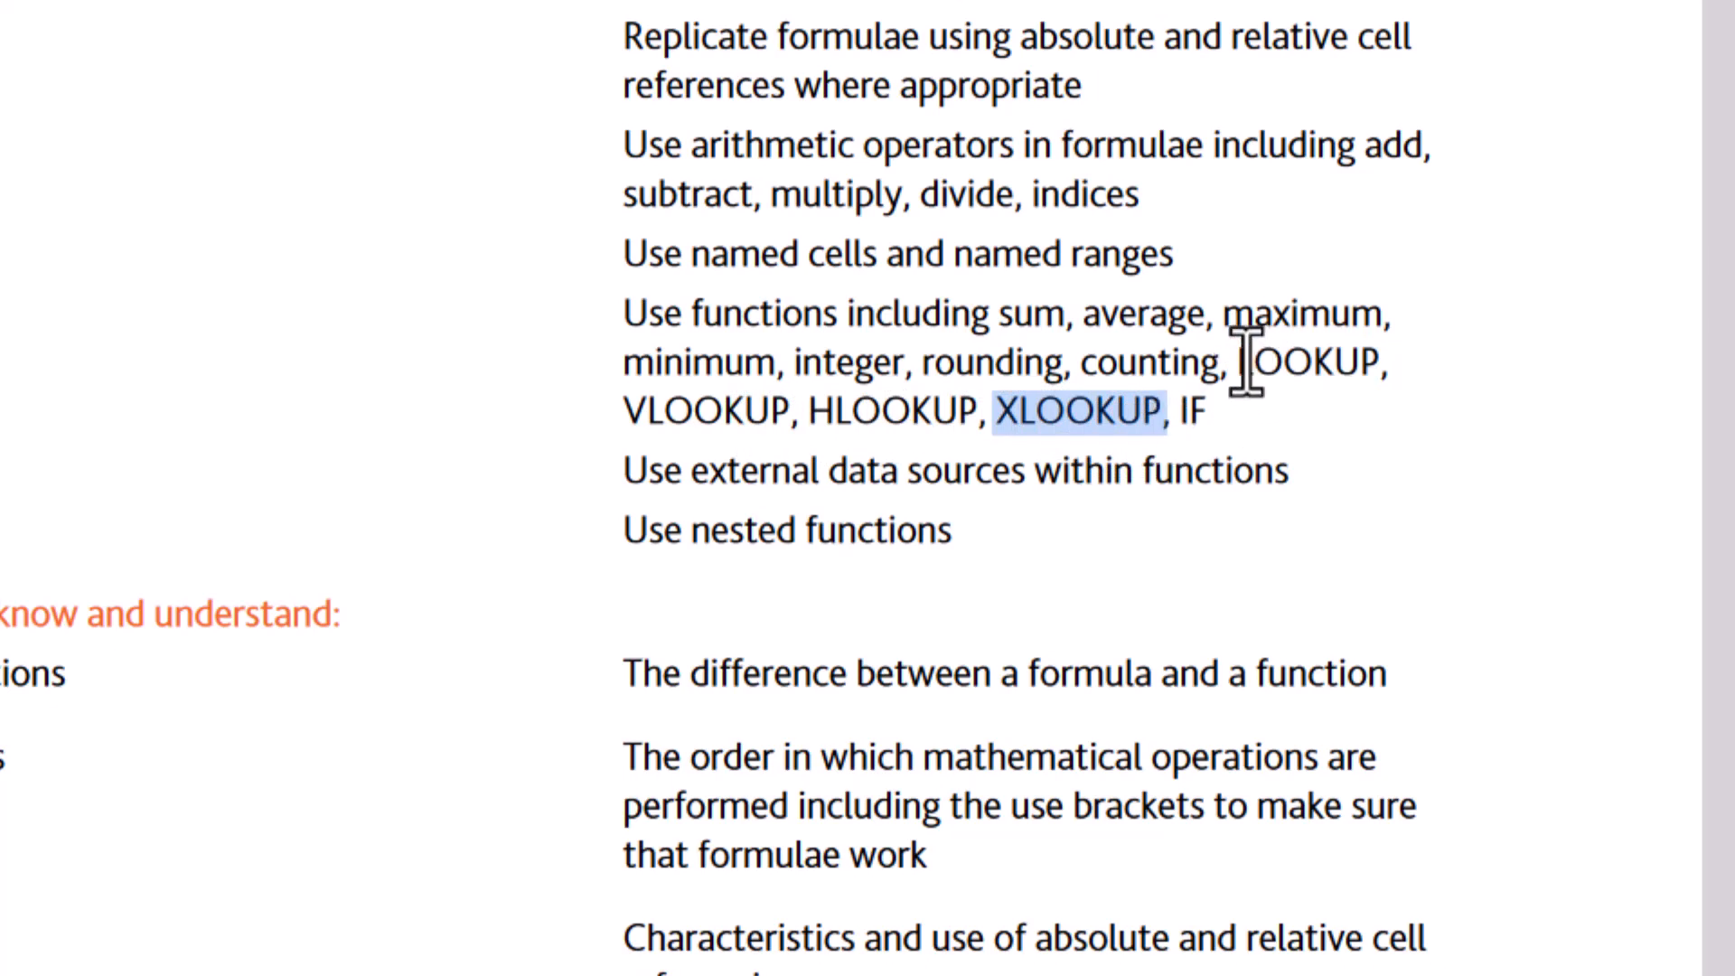
left_click_drag(1244, 366, 1381, 372)
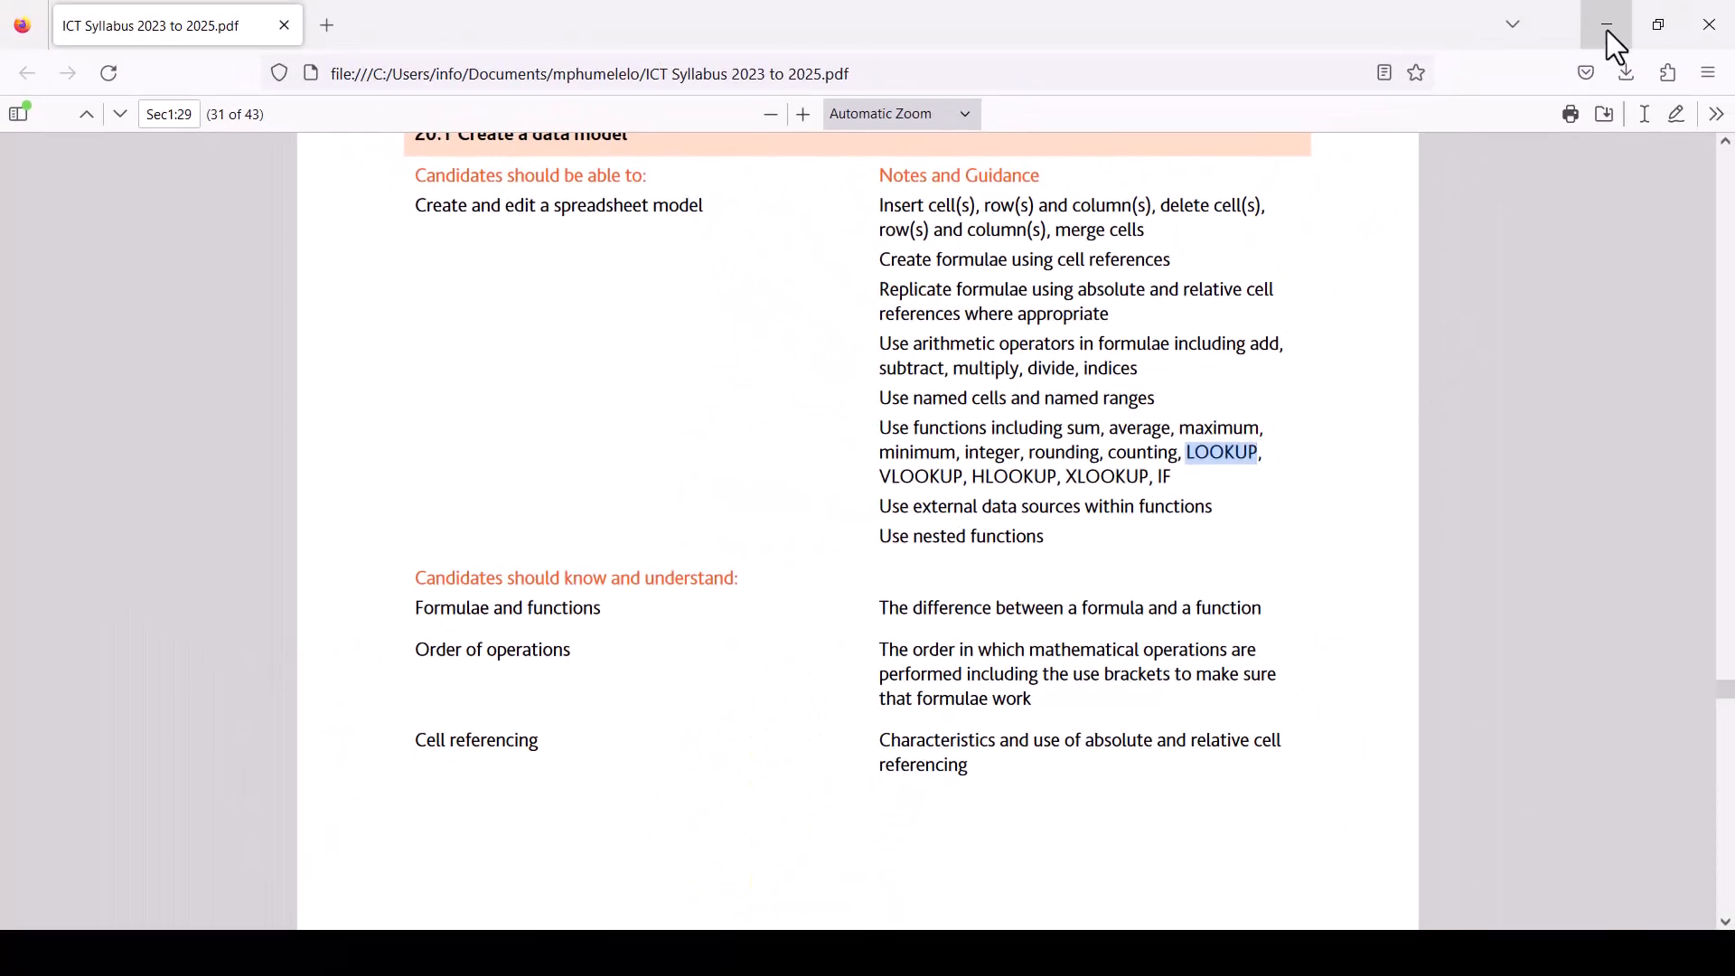
left_click(1607, 29)
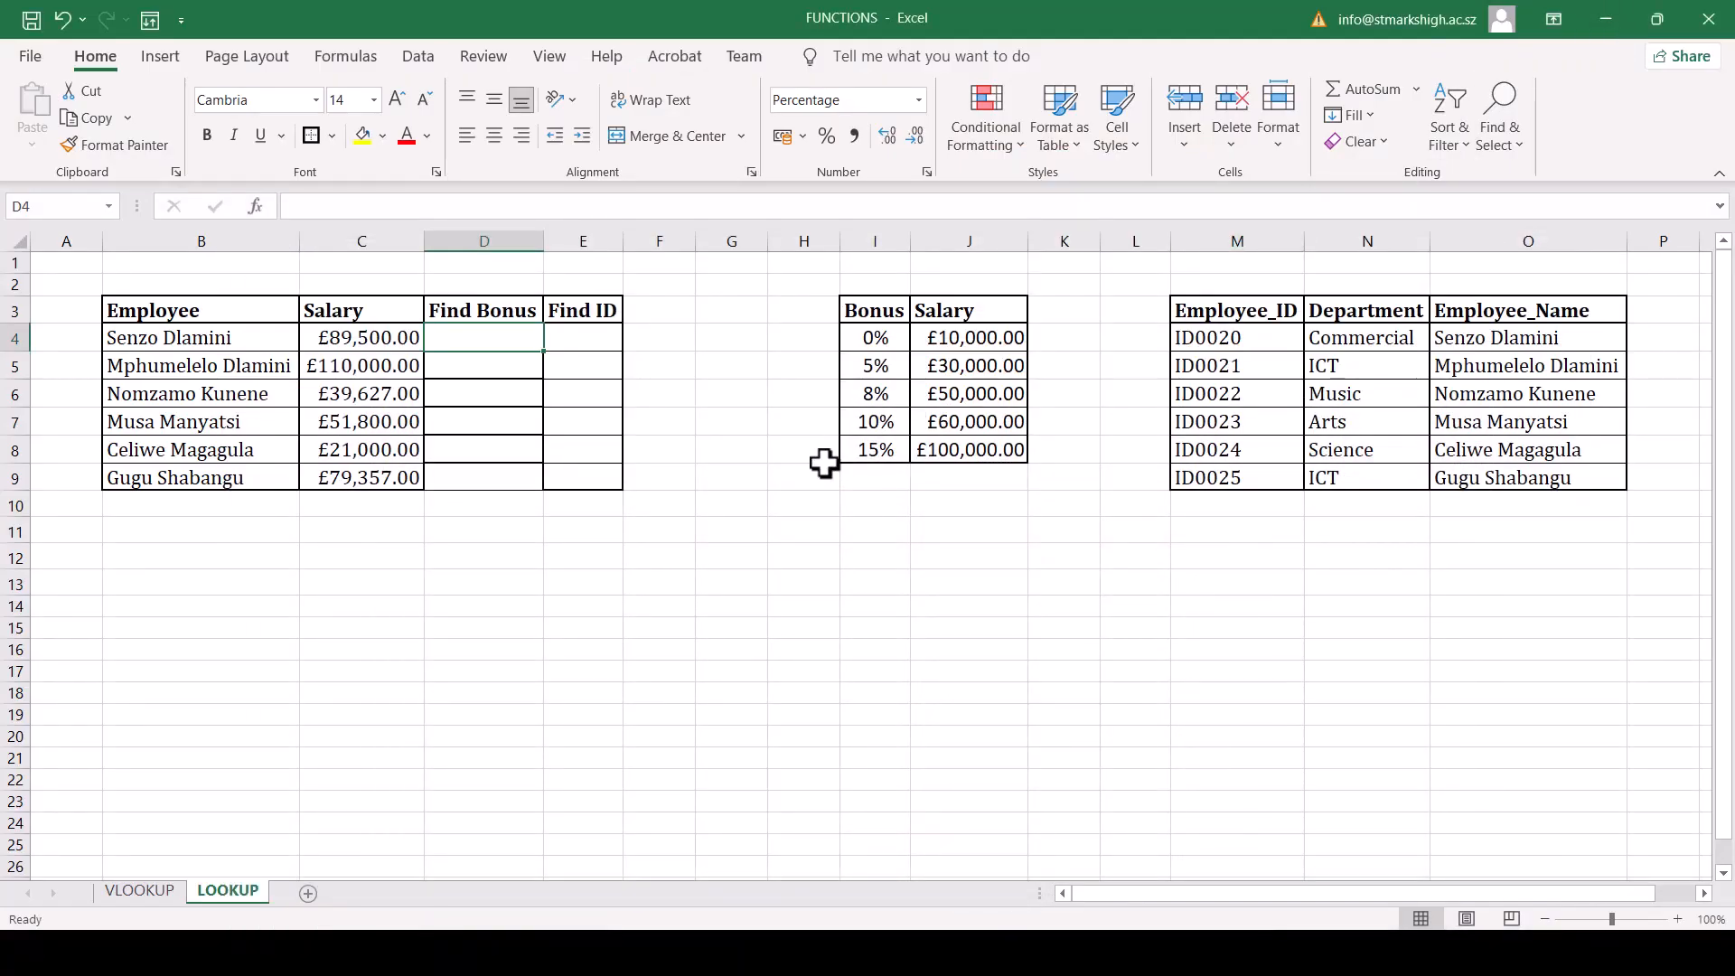
- Enter =LOOKUP(C4,J4:J8,I4:I8) in D4 to find the first employee's bonus from the salary
left_click(680, 368)
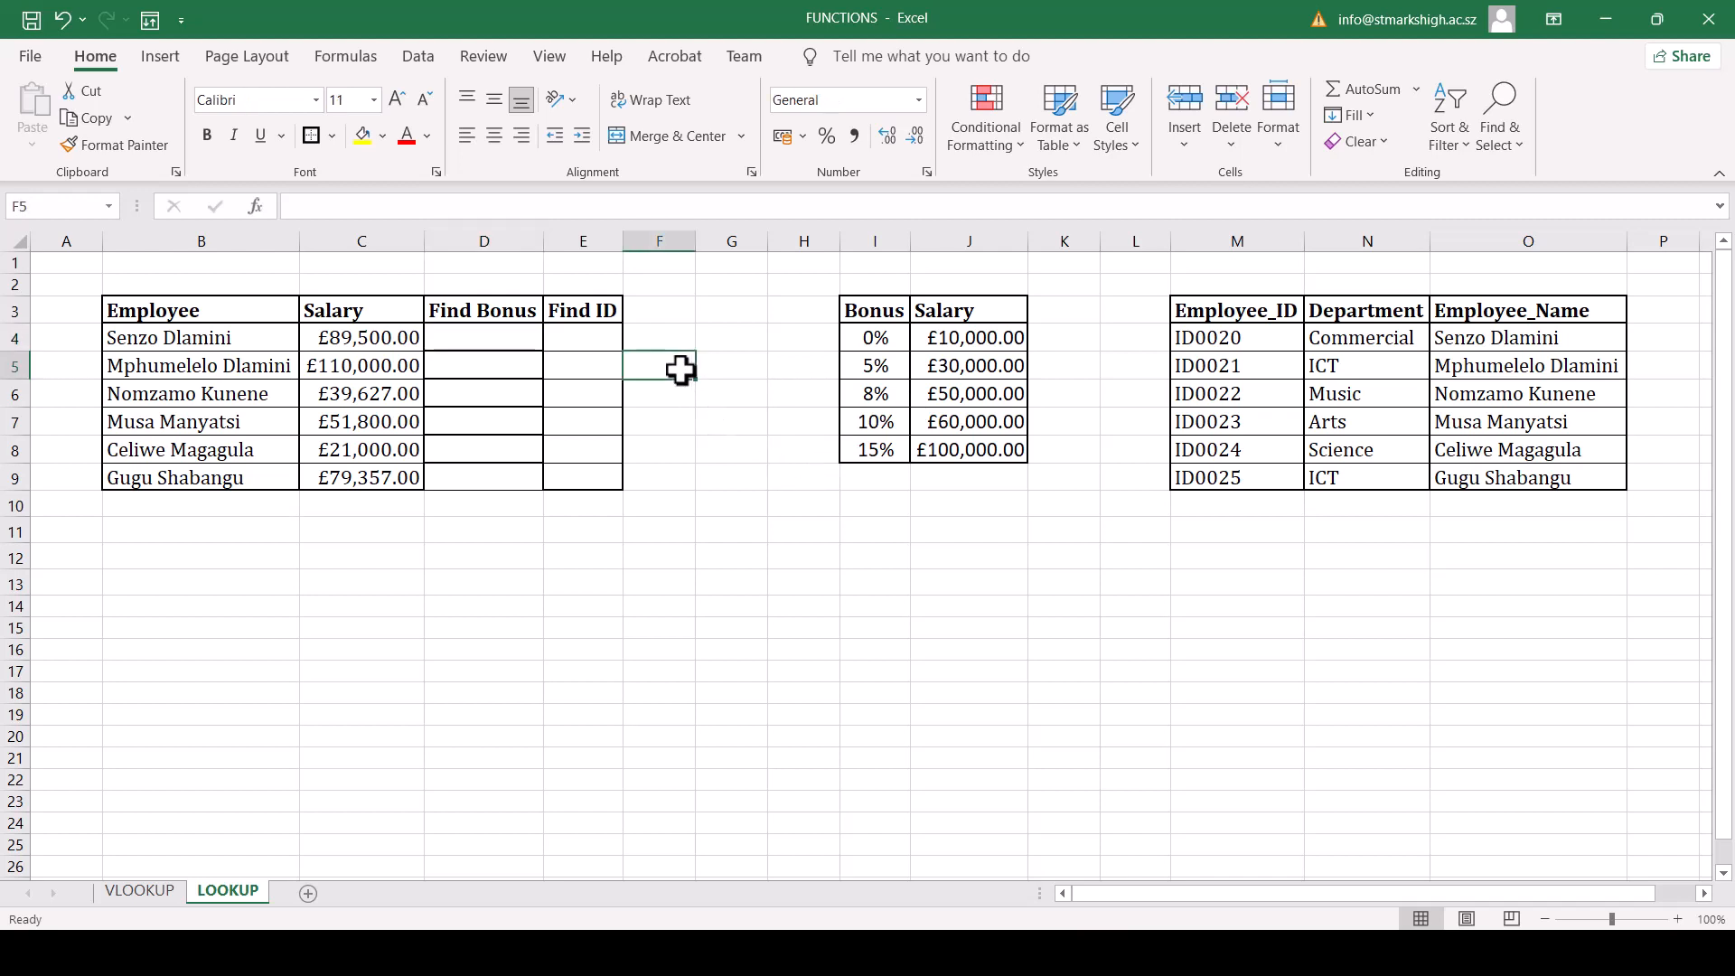
left_click(470, 345)
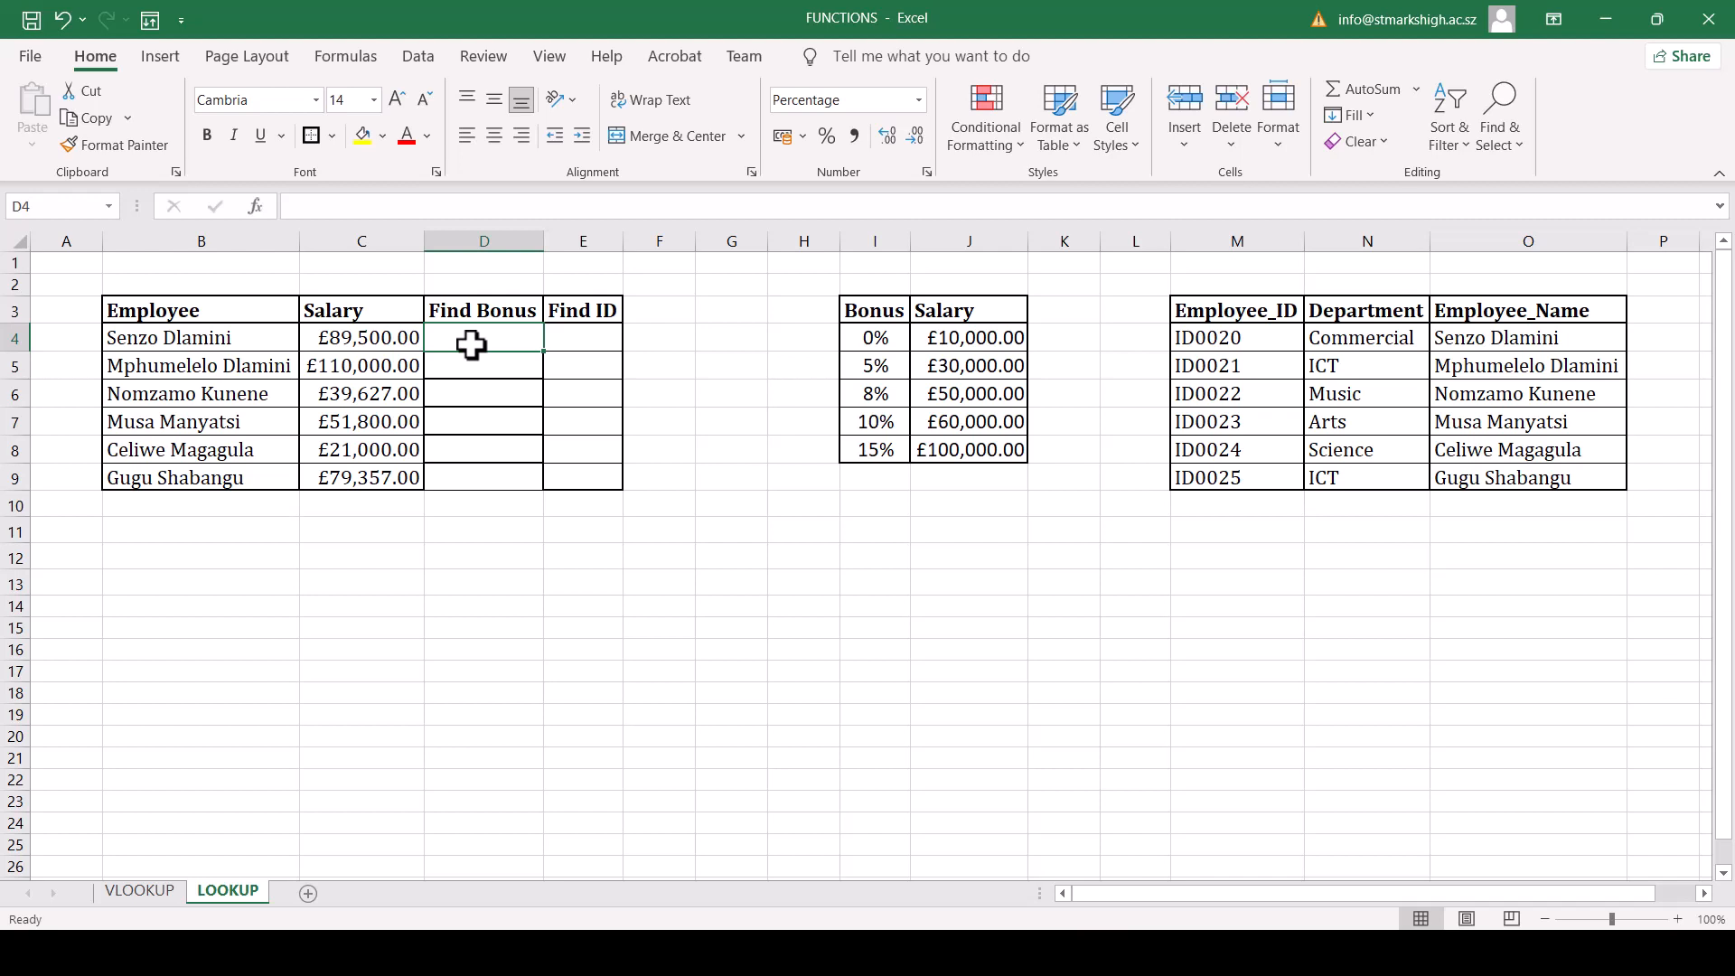
type("=")
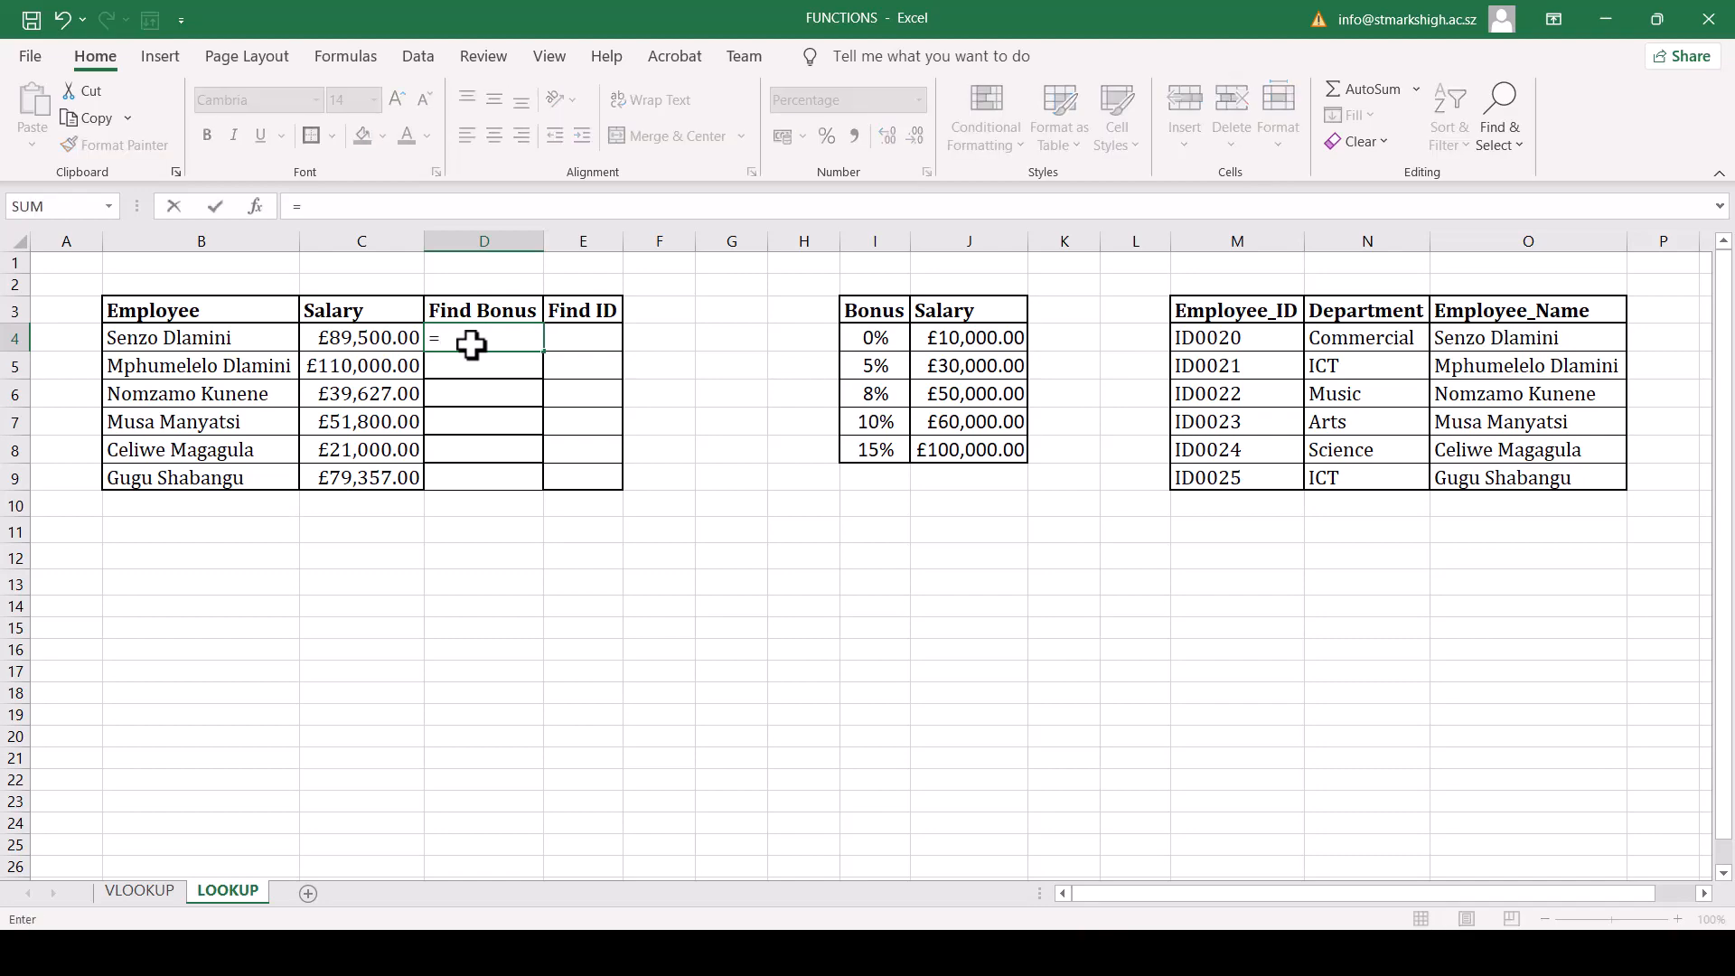
type("l")
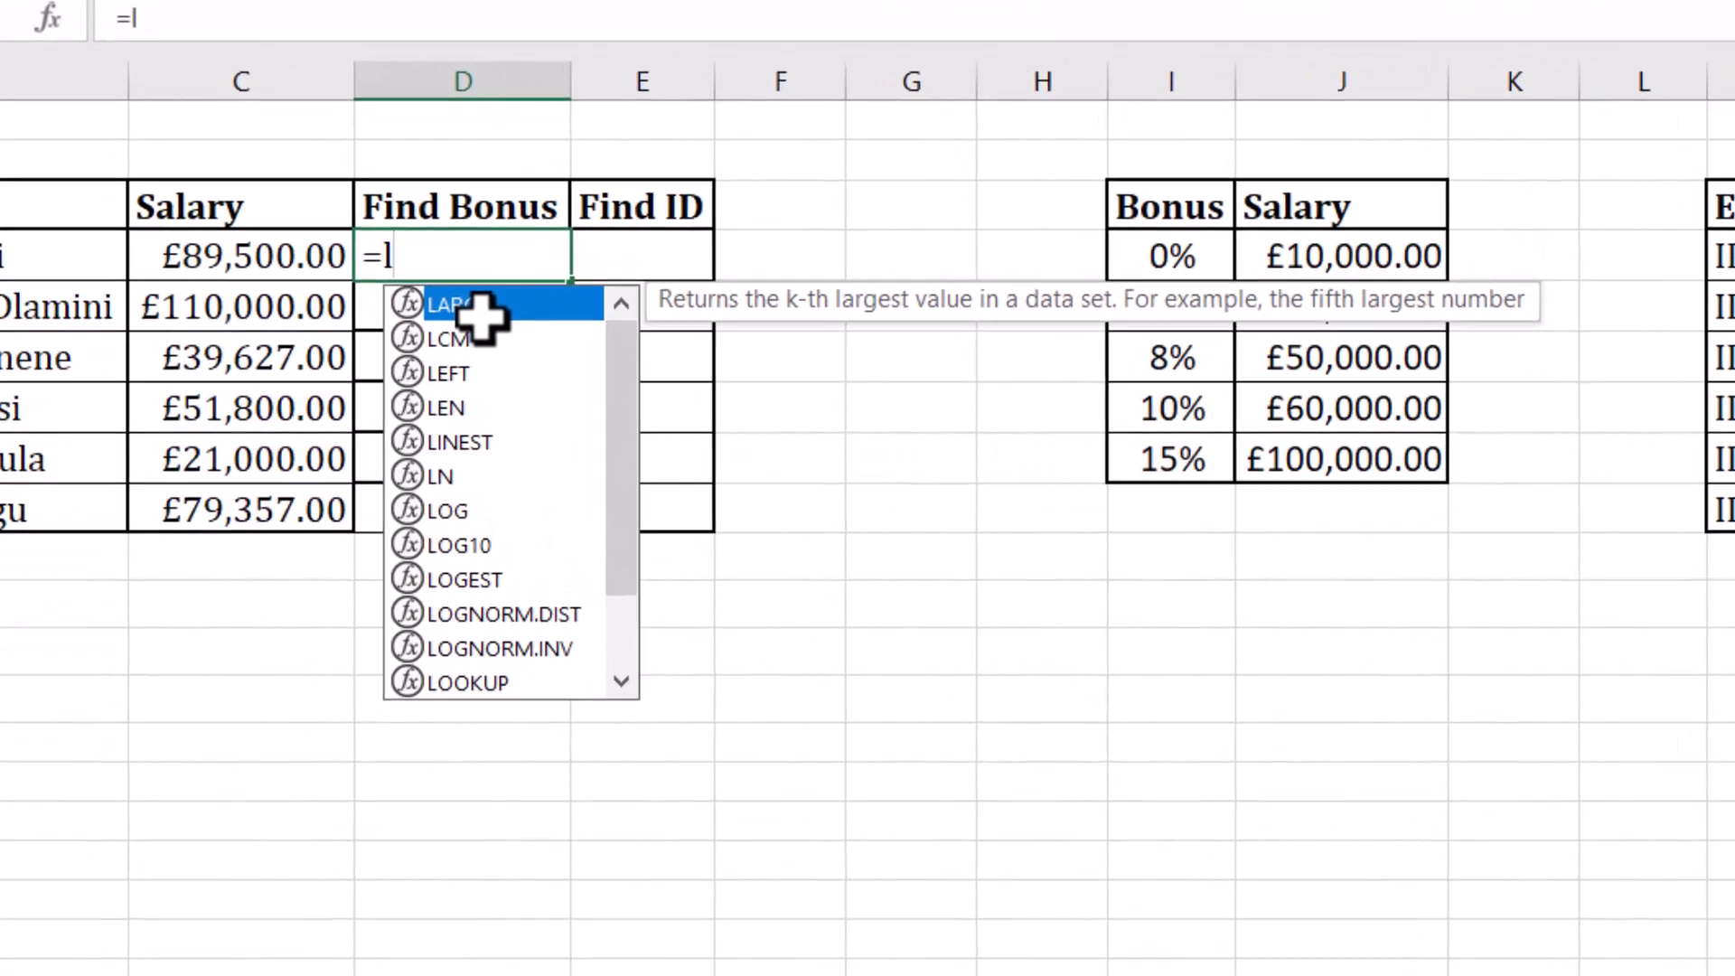
type("oo")
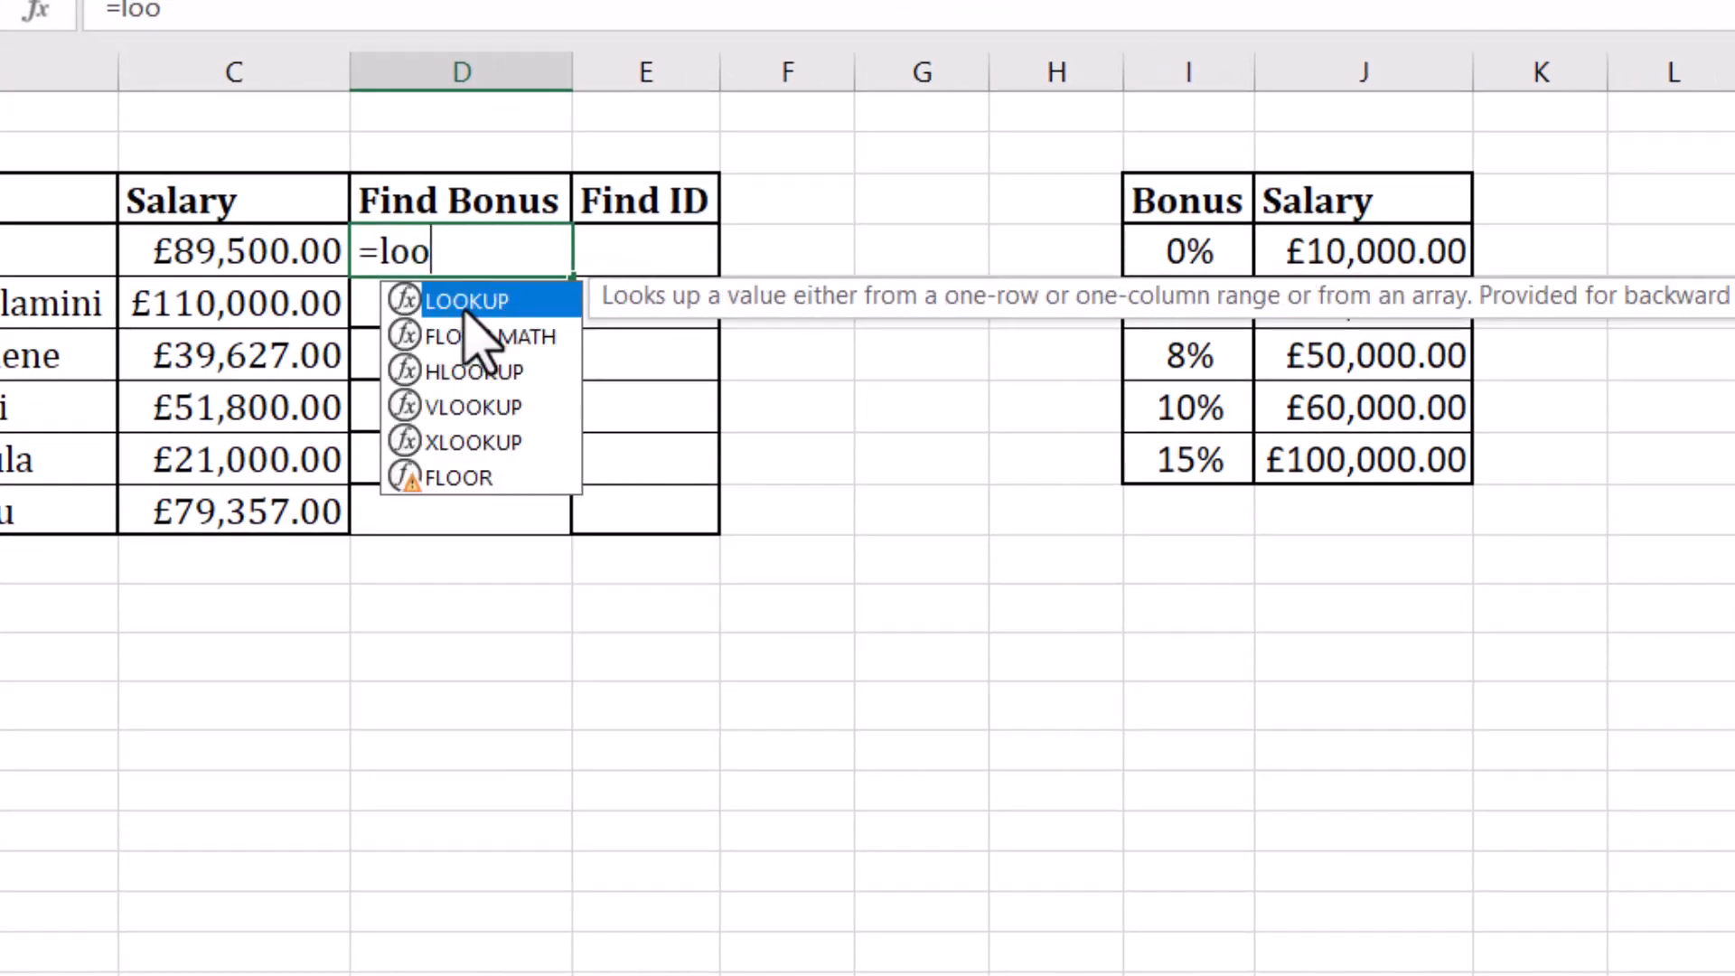
double_click(463, 303)
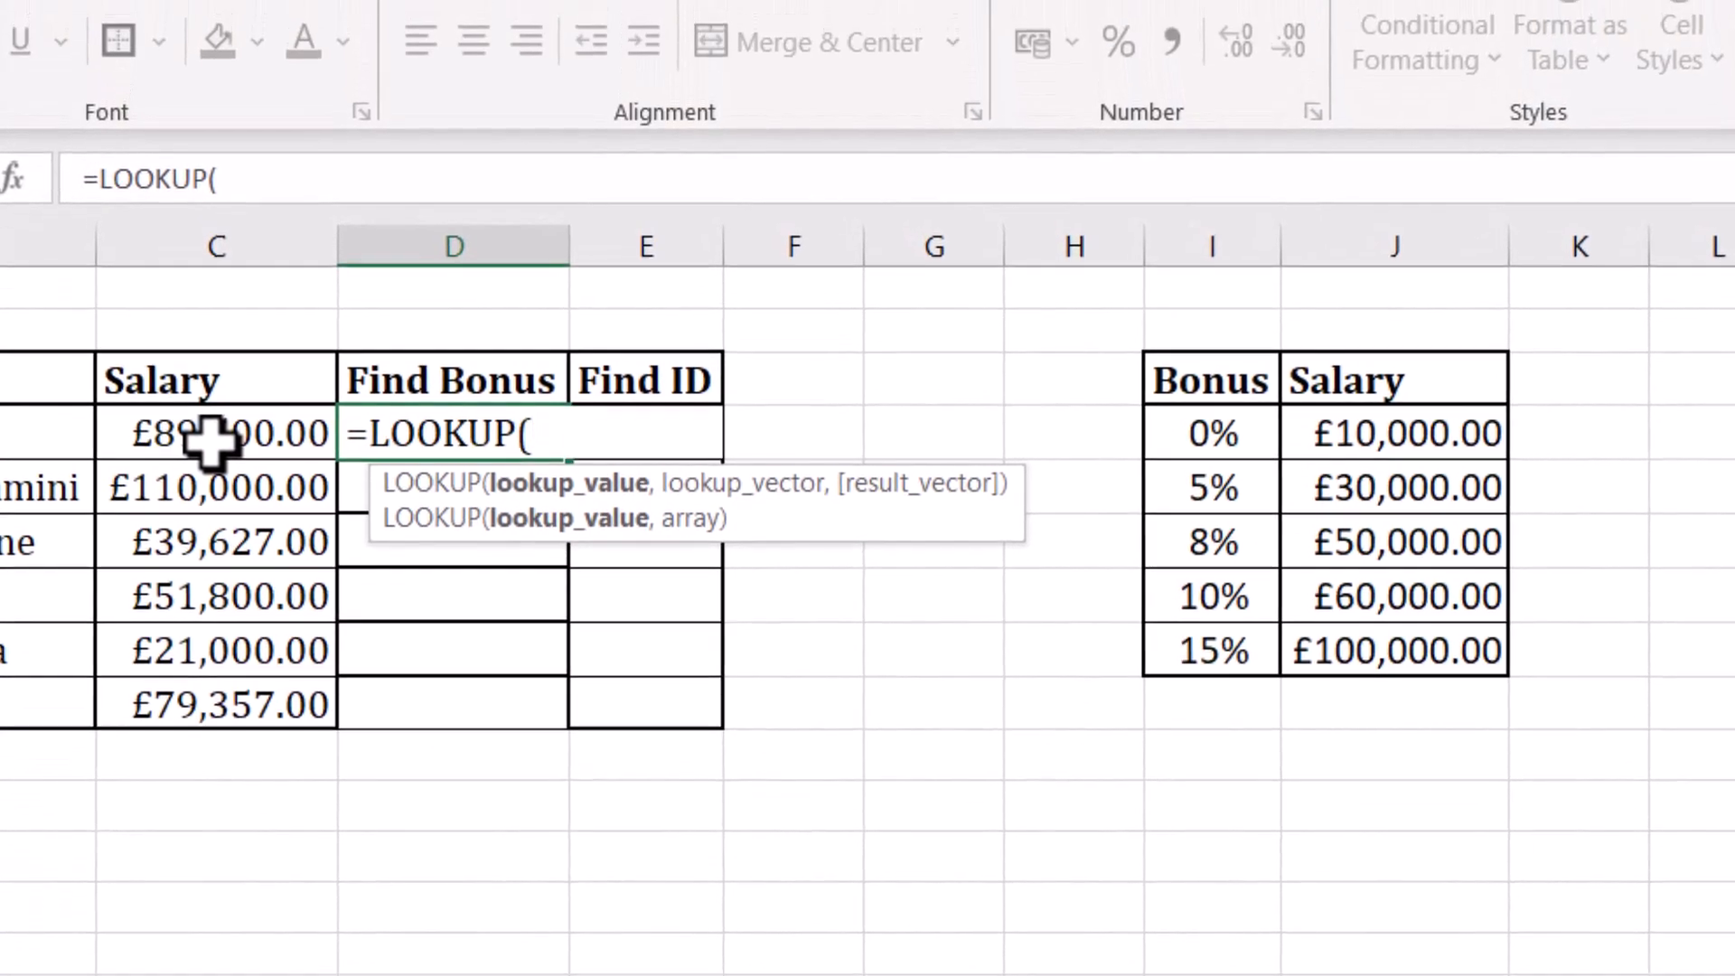
left_click(209, 441)
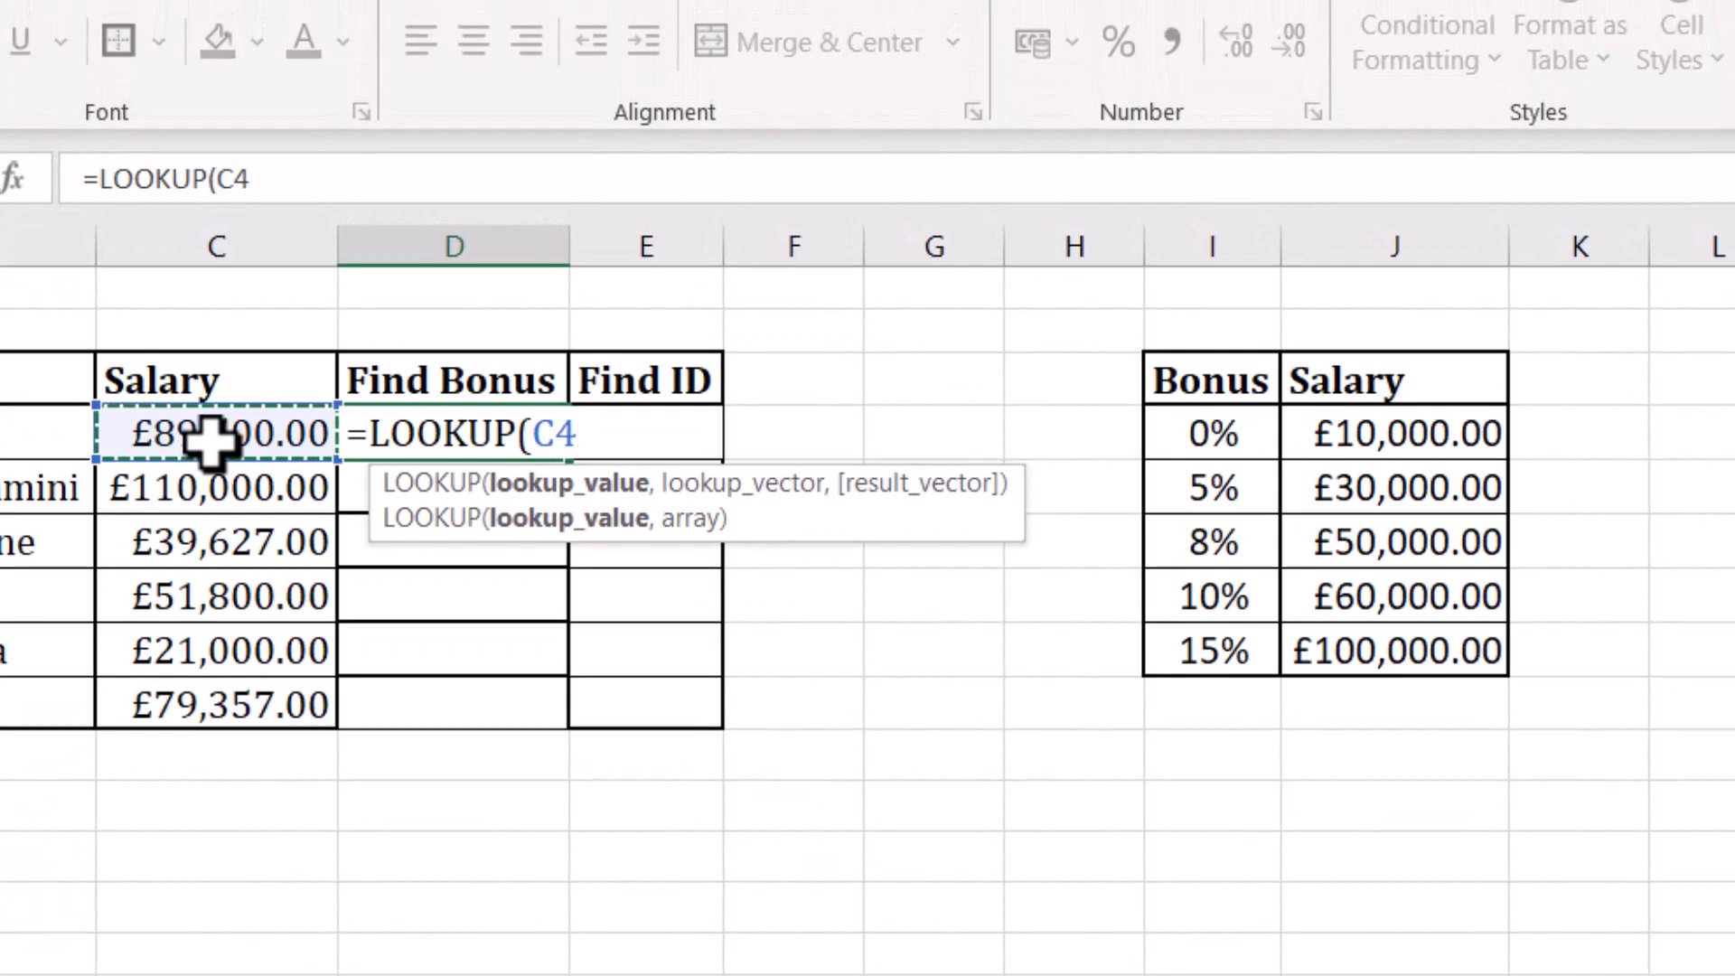
type(",")
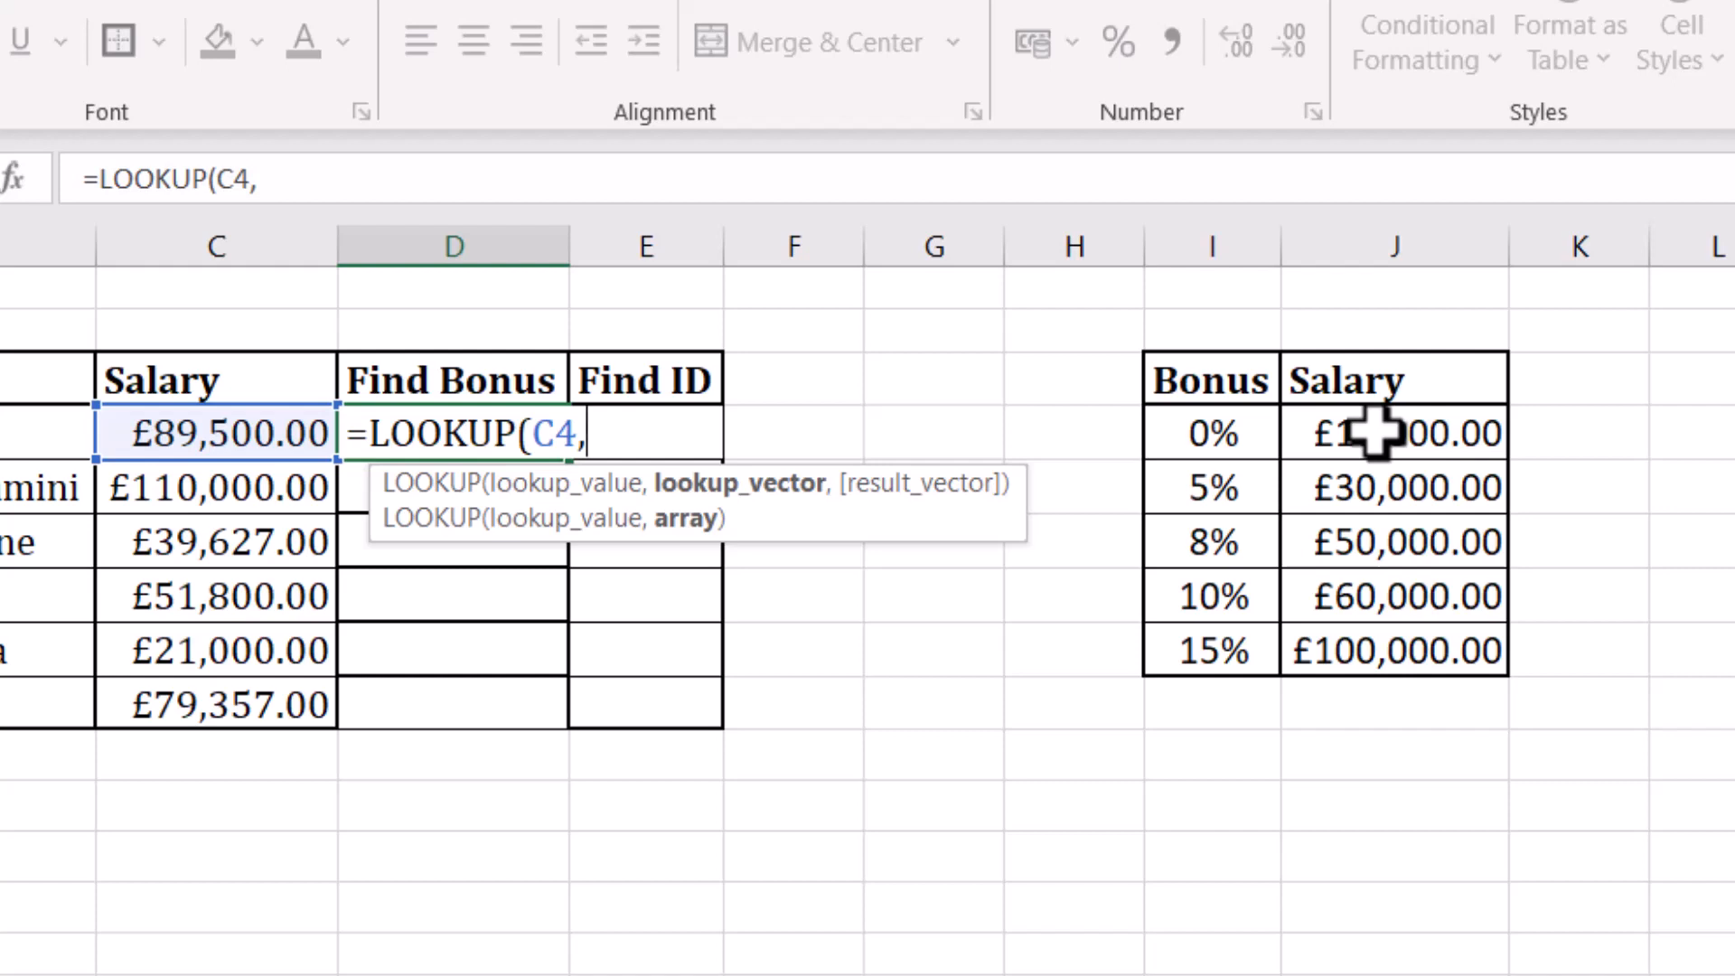
left_click_drag(1373, 433, 1389, 637)
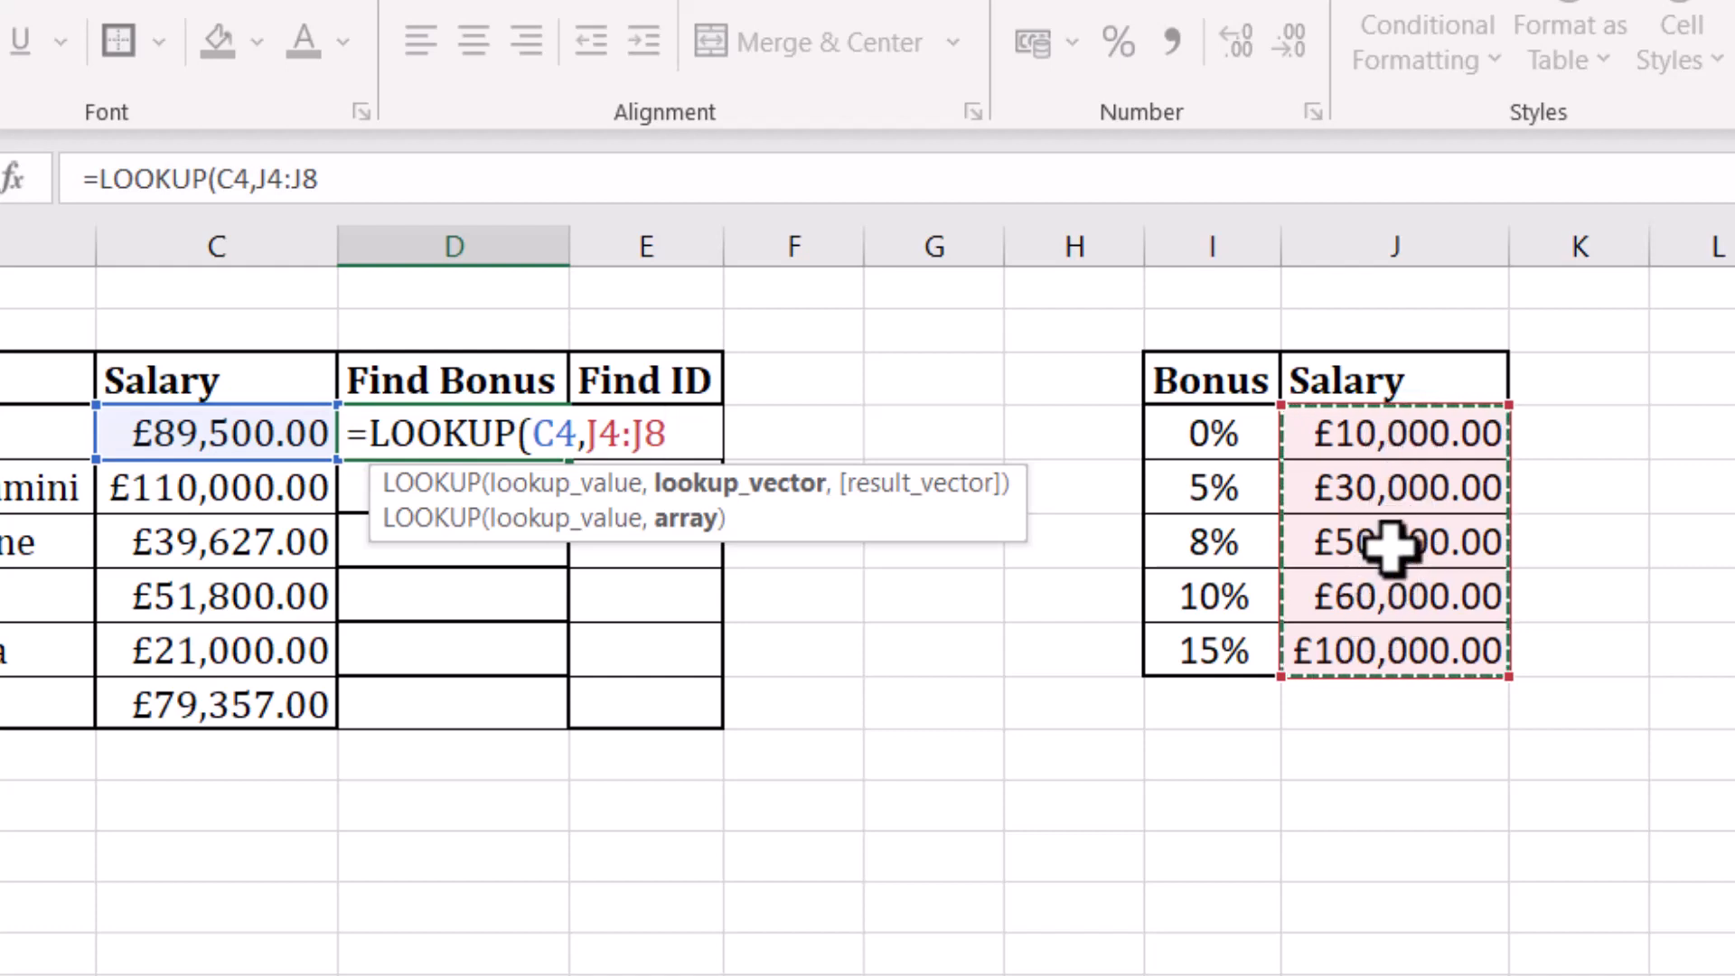
type(",")
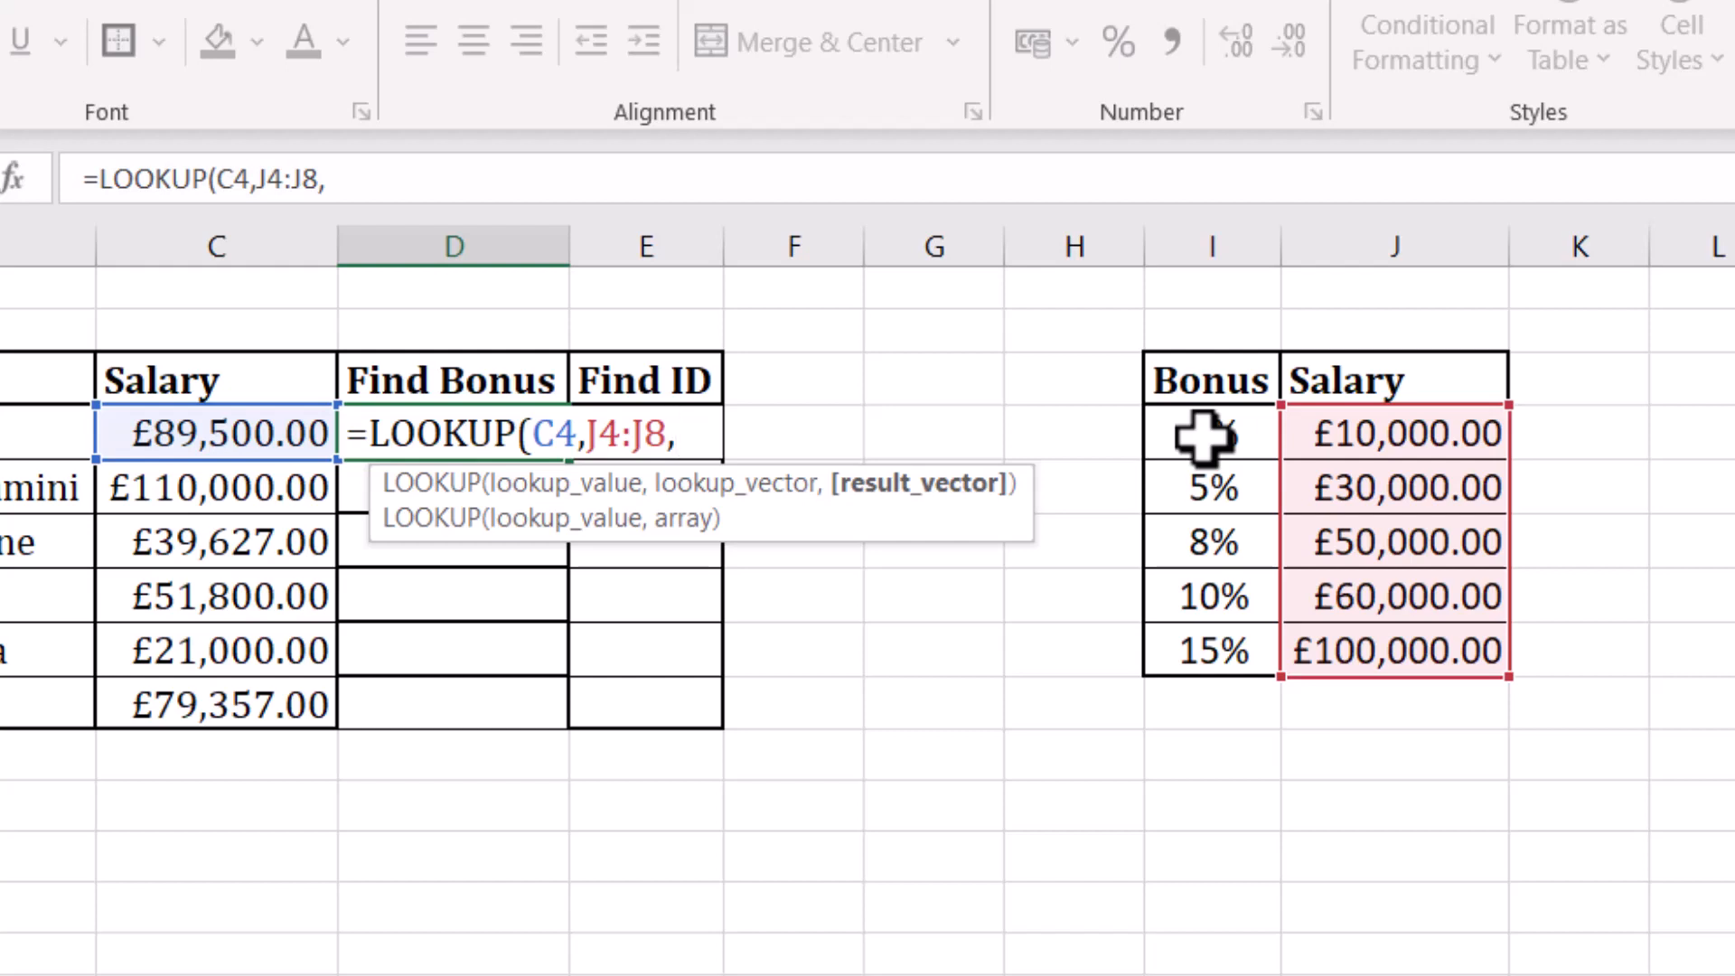
left_click_drag(1205, 436, 1211, 482)
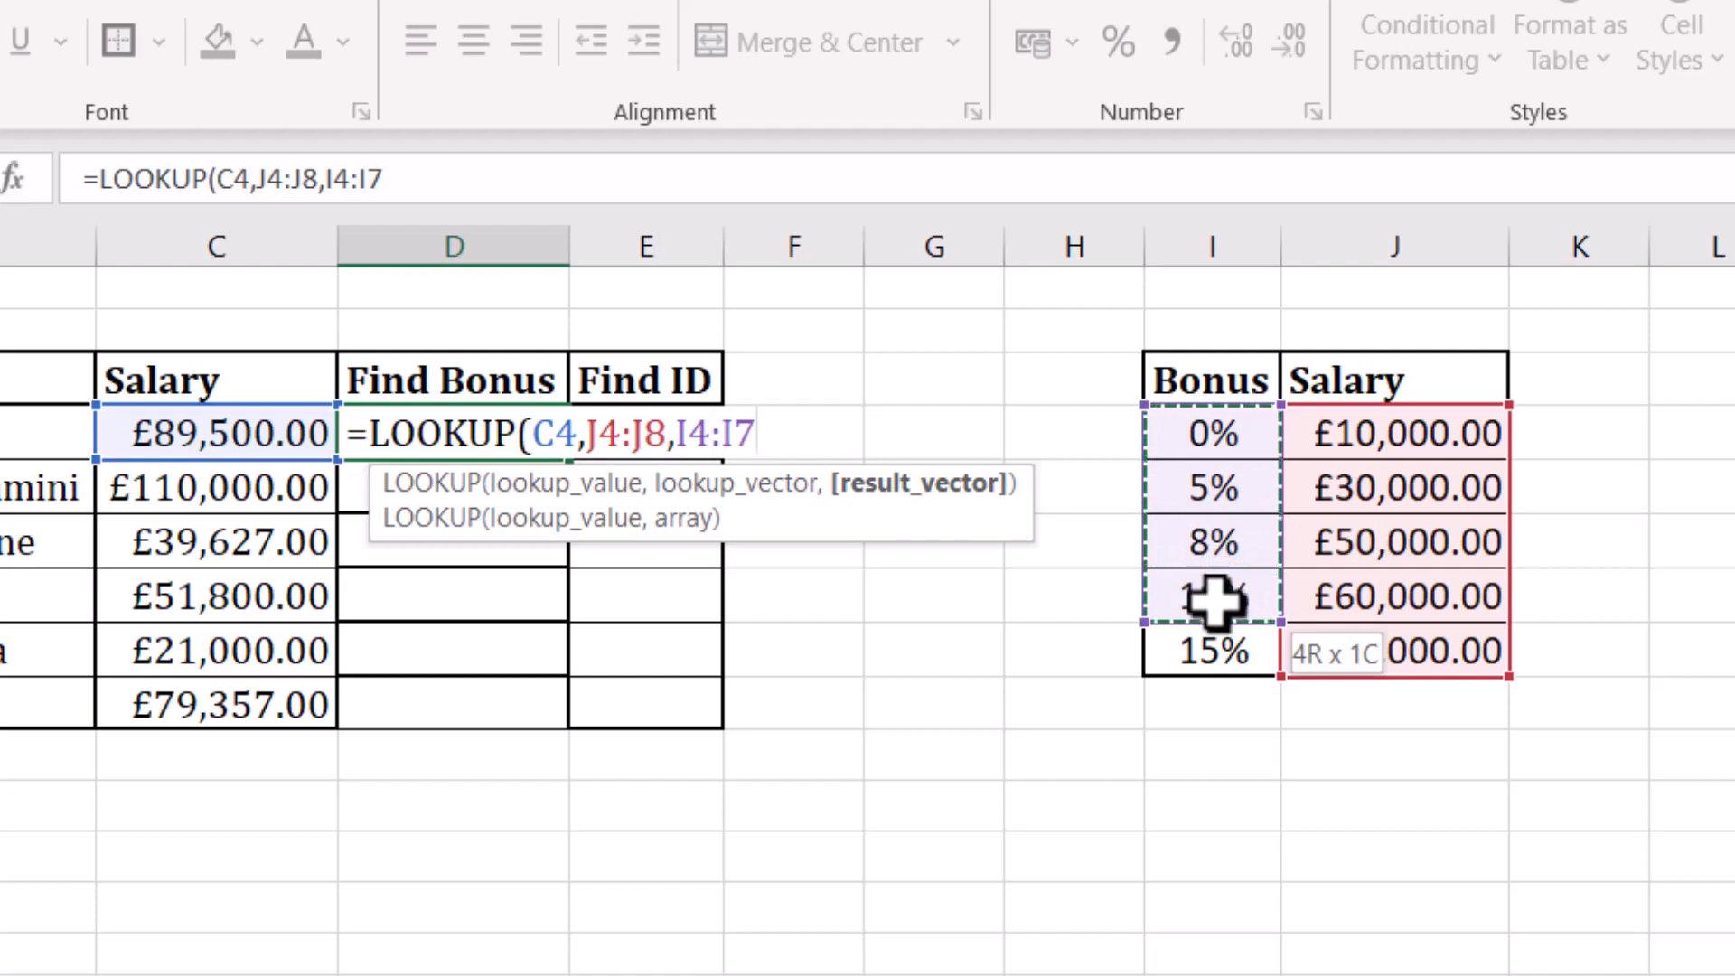
left_click_drag(1214, 600, 1210, 633)
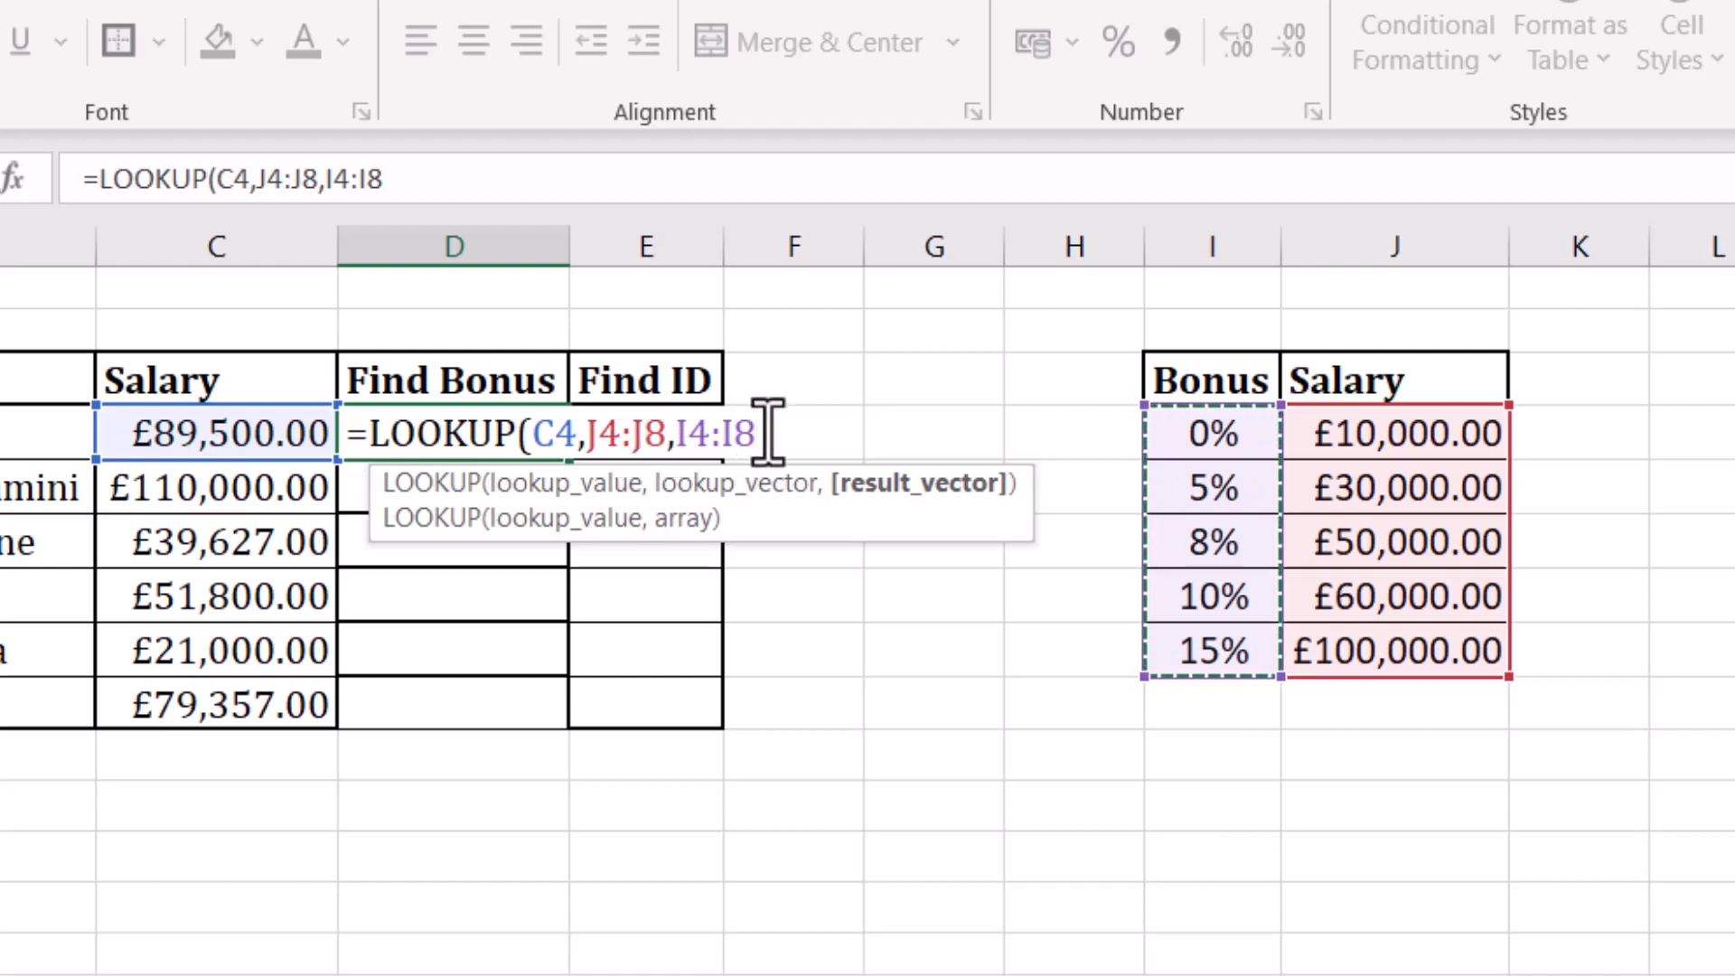
key("Return")
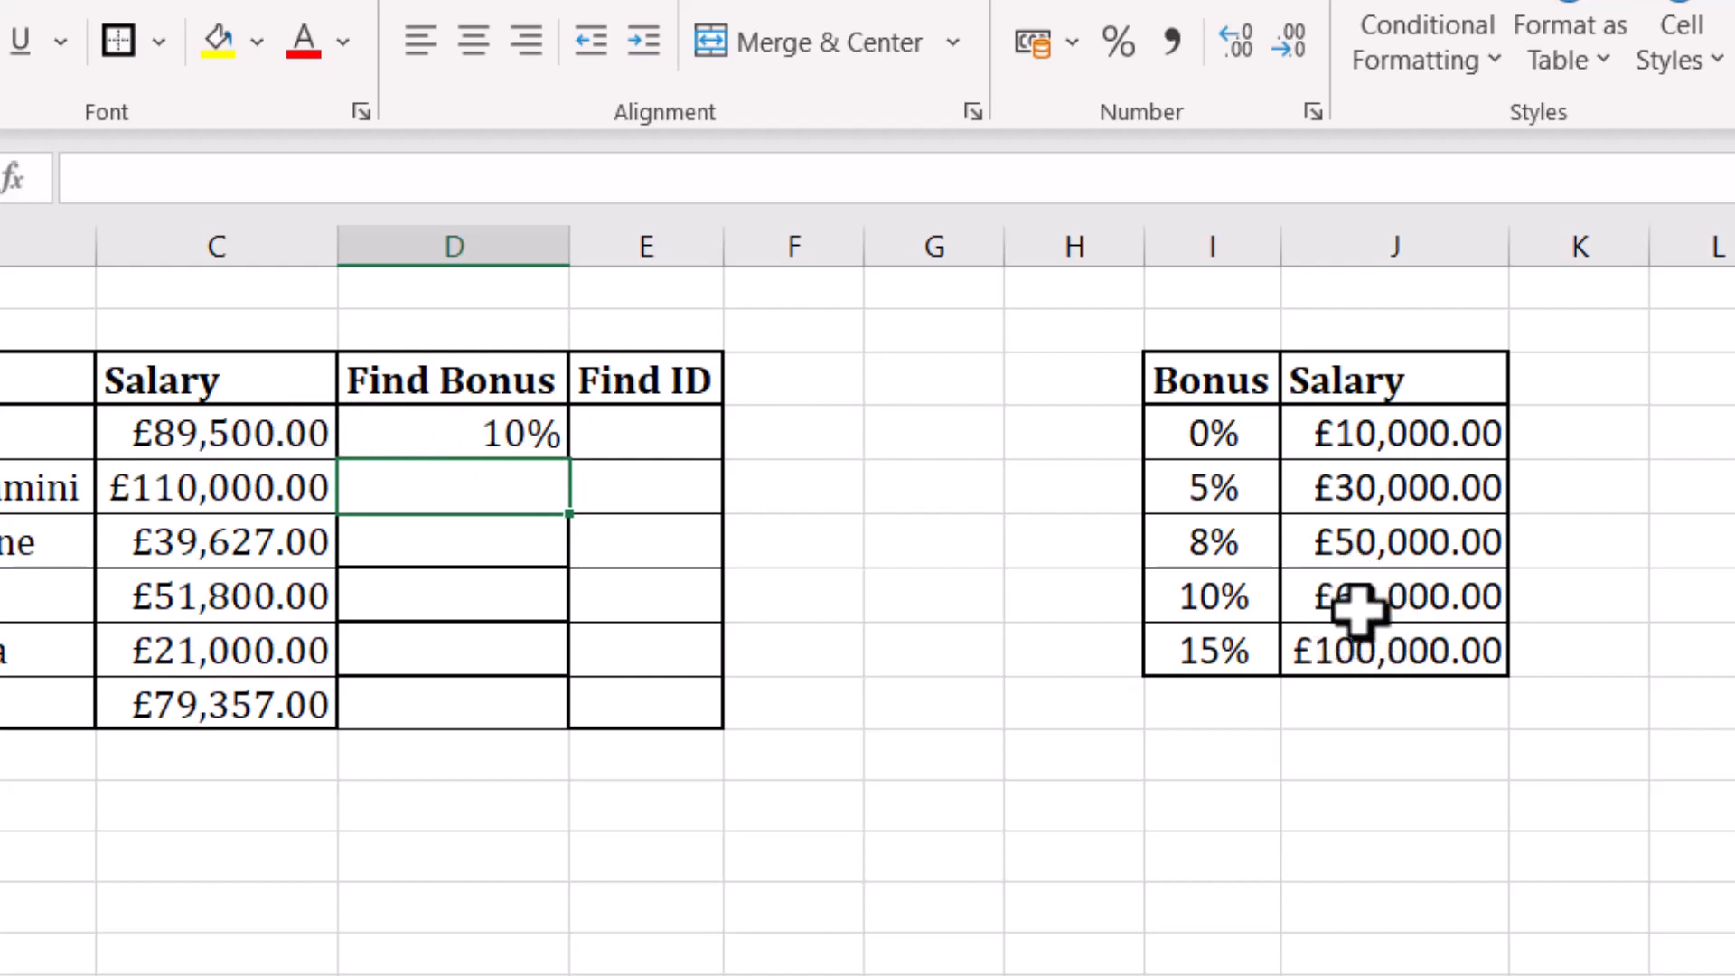
- Make the lookup and result ranges in D4's formula absolute, as $J$4:$J$8 and $I$4:$I$8
left_click(464, 434)
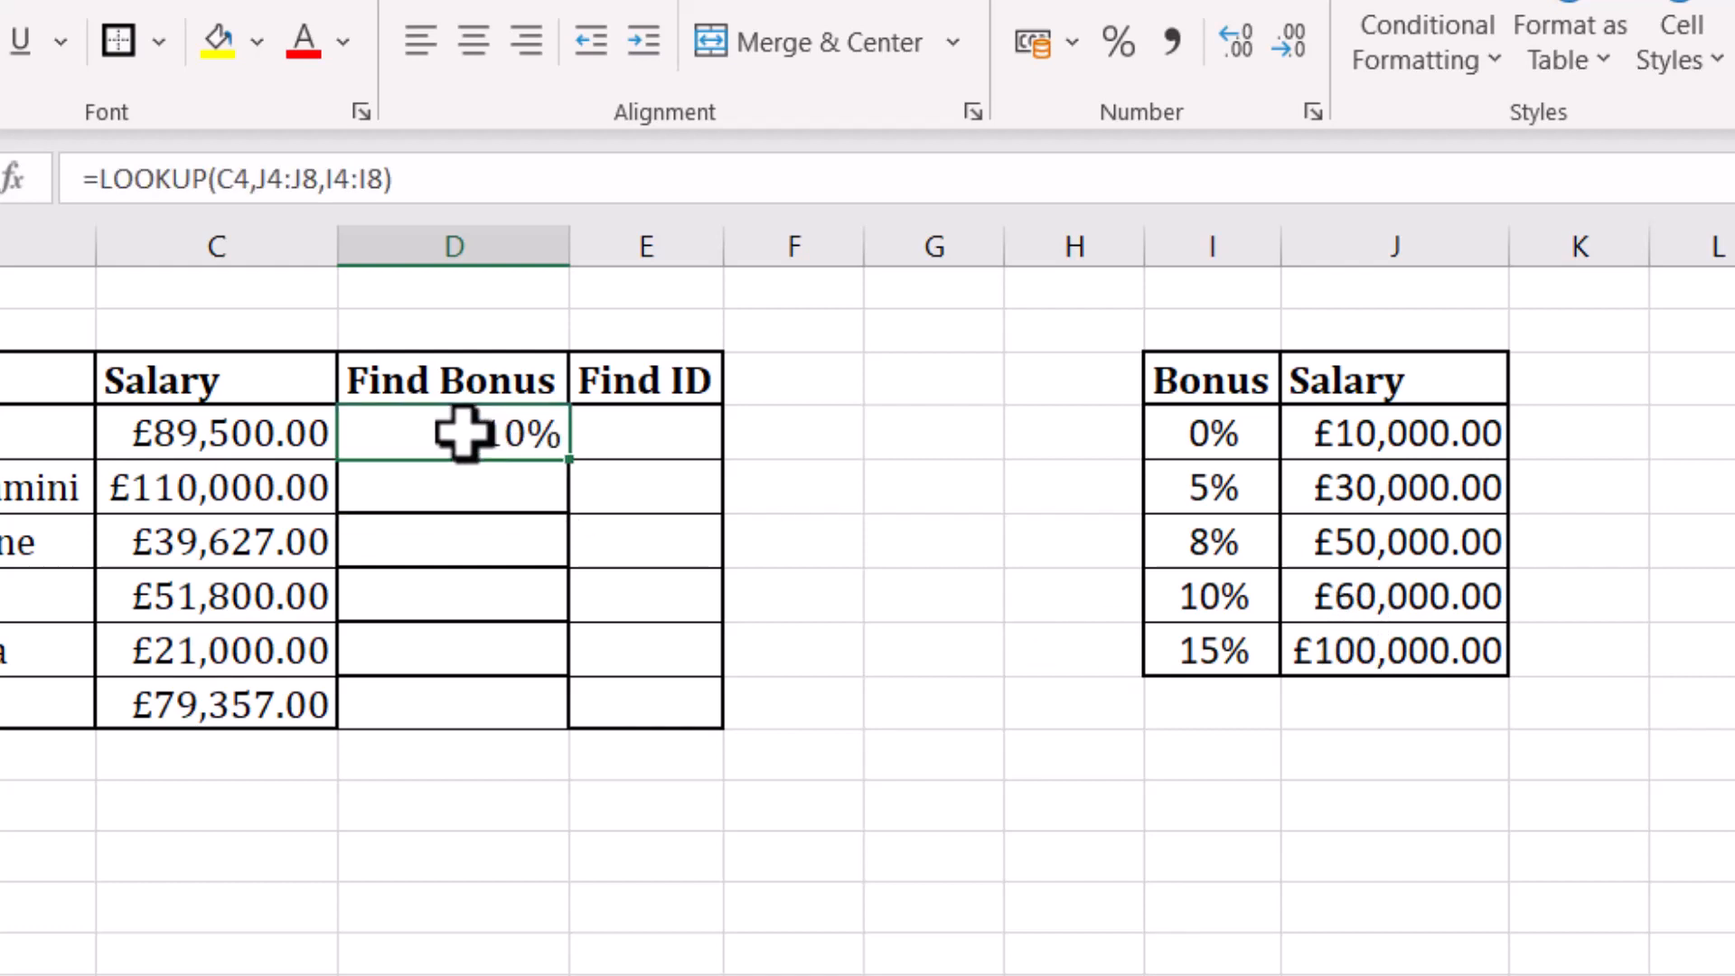
double_click(465, 433)
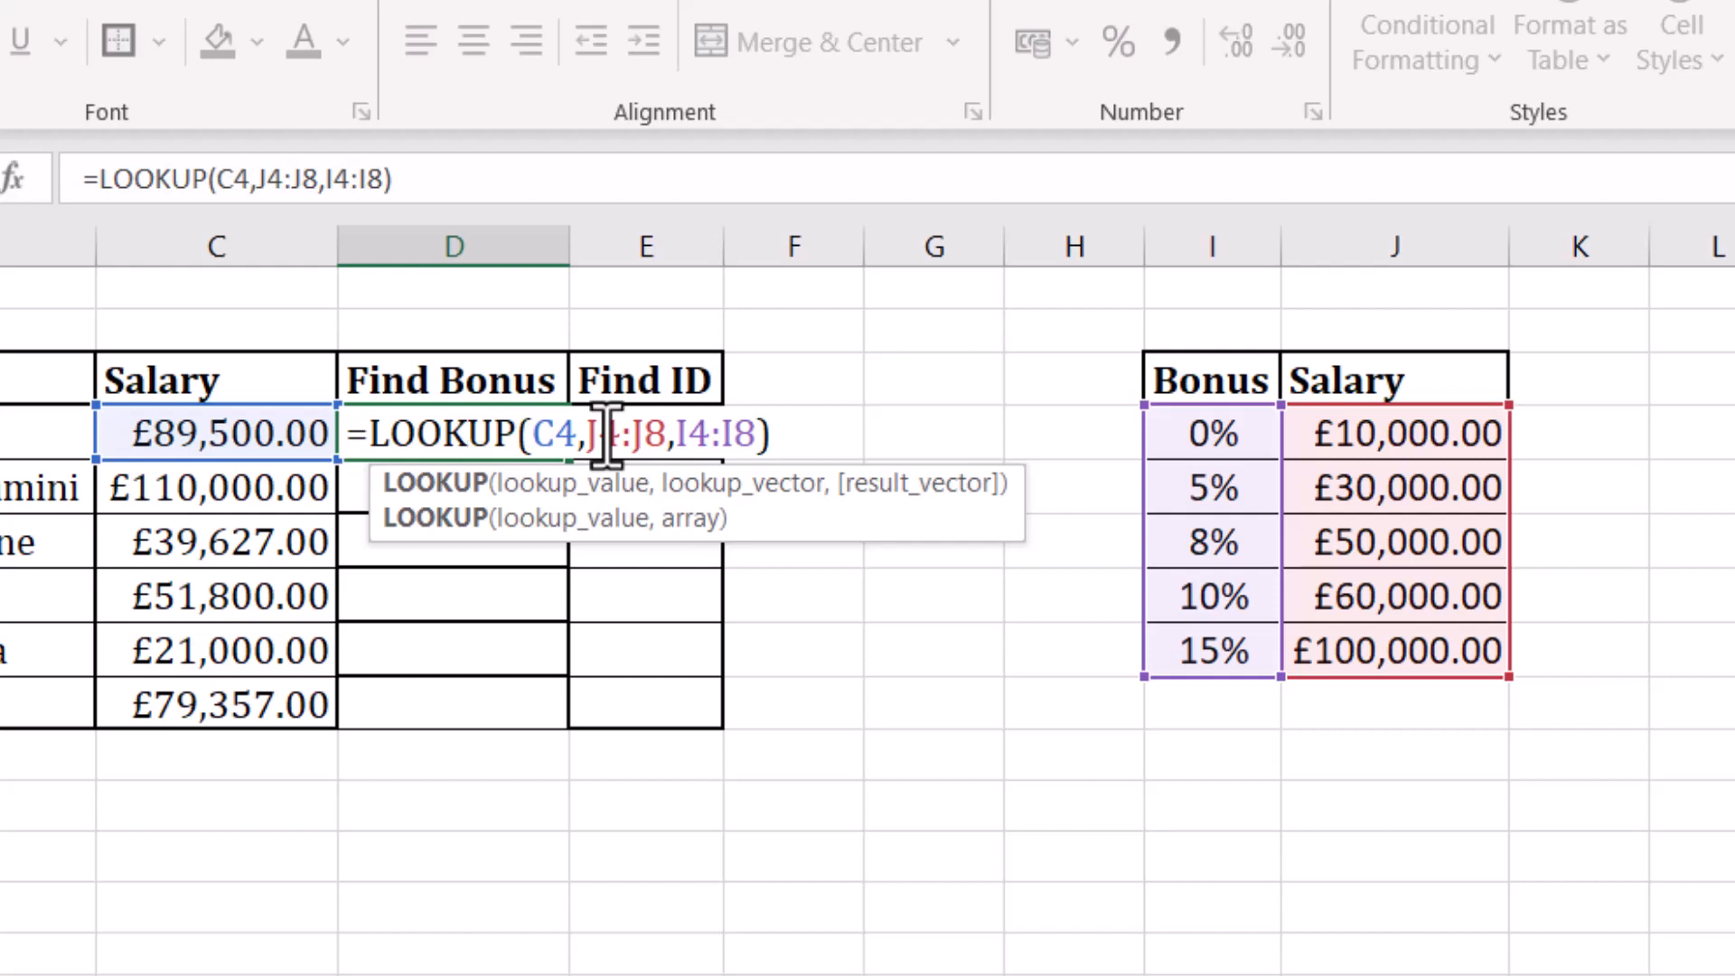
left_click_drag(599, 436, 647, 441)
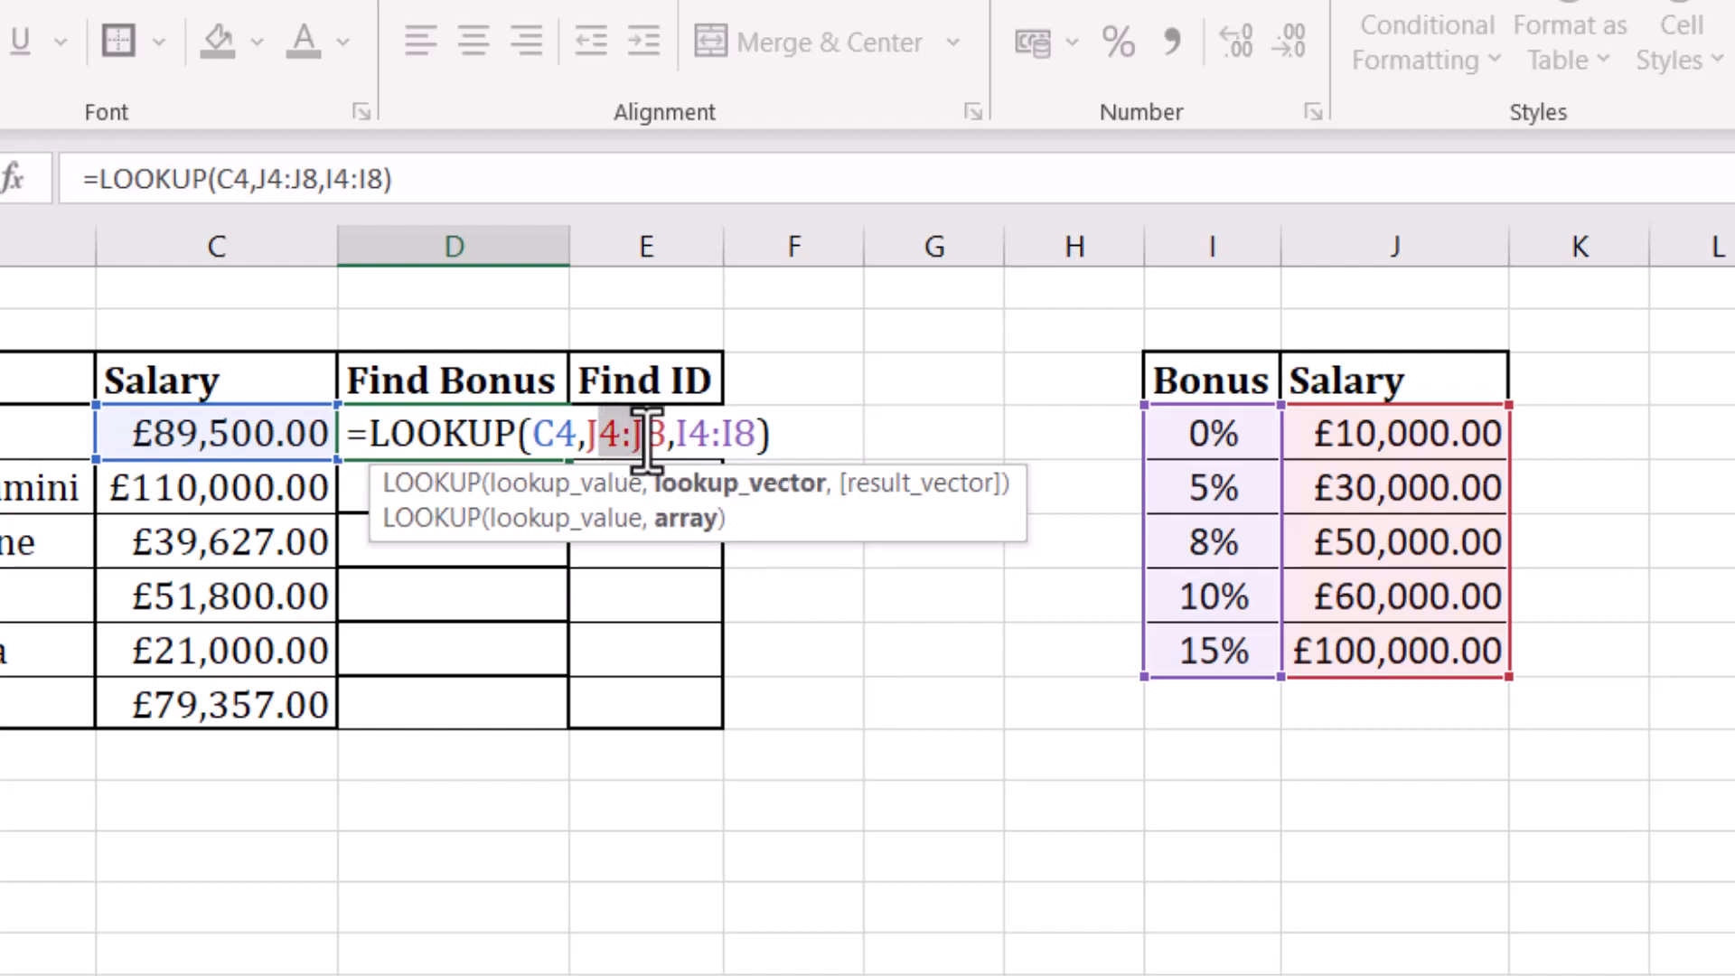
key("F4")
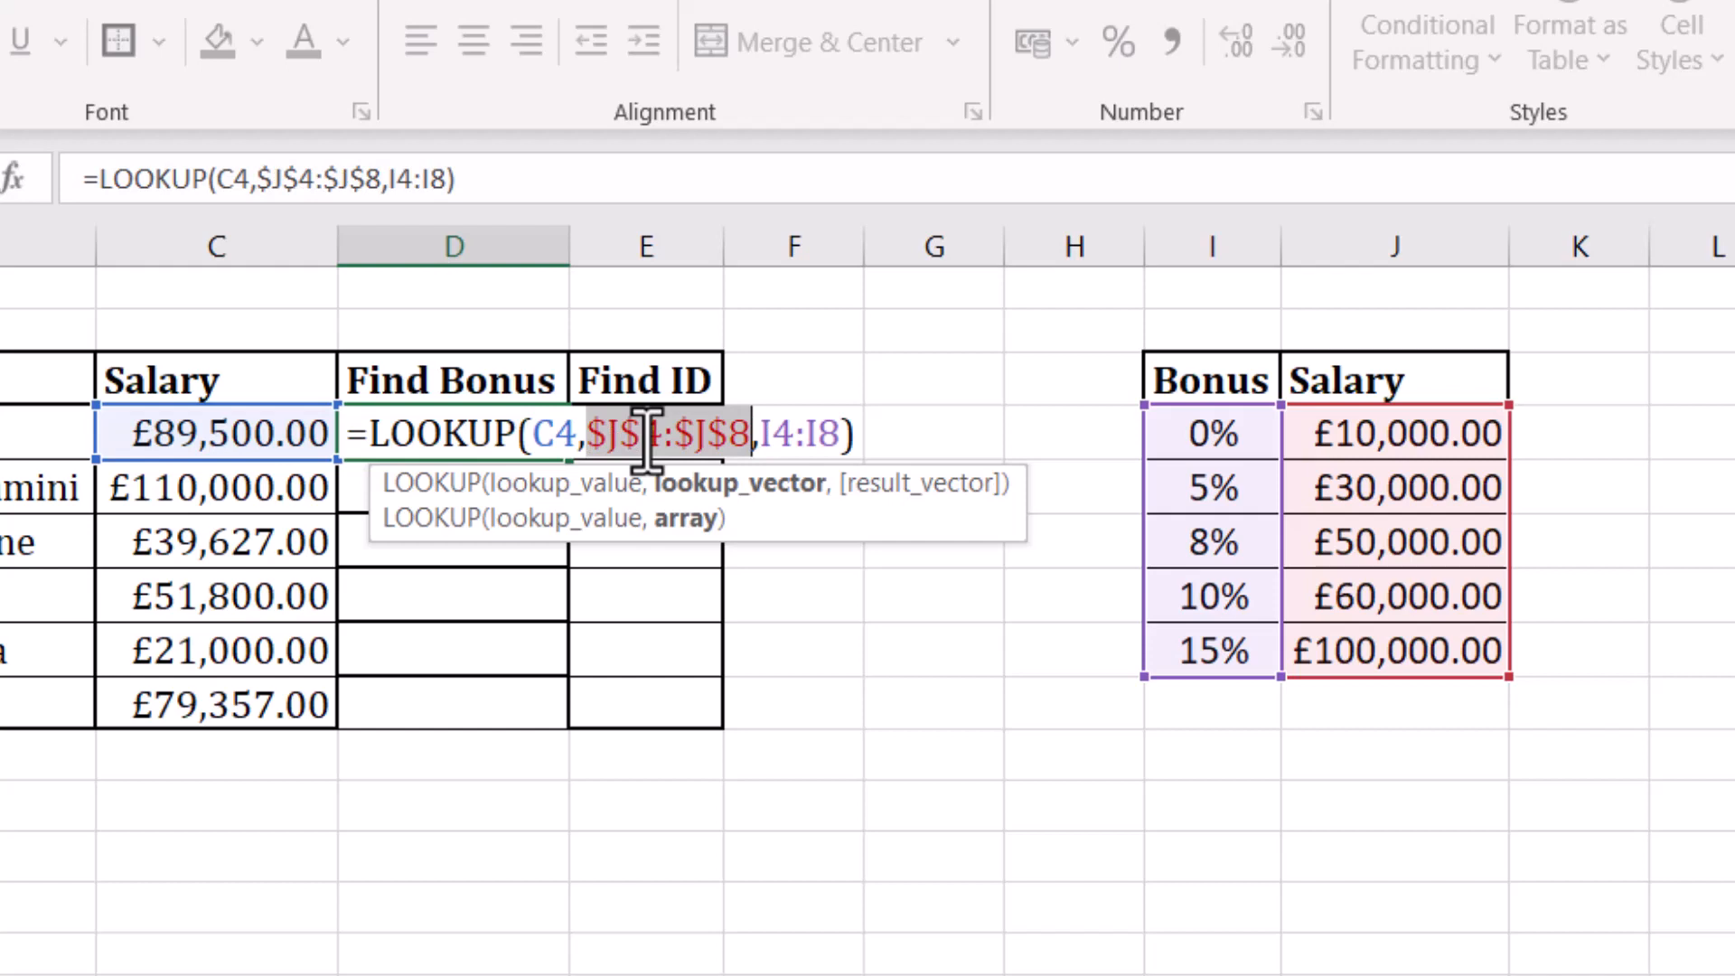
left_click(778, 433)
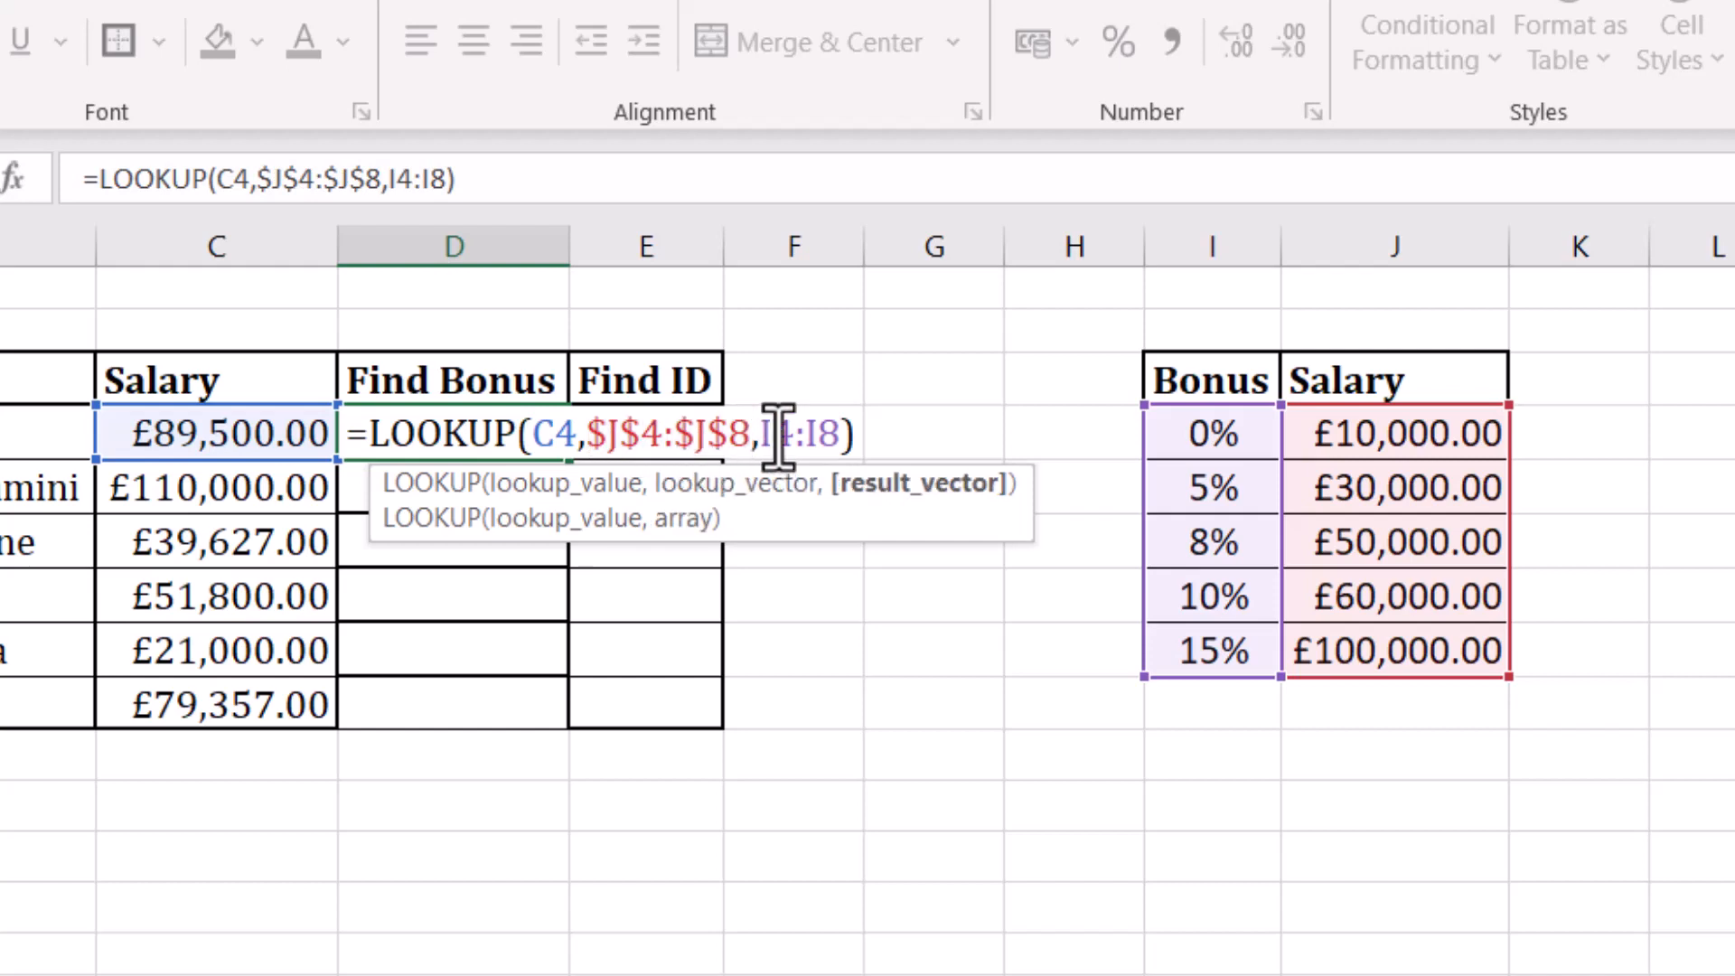
left_click_drag(778, 435, 822, 436)
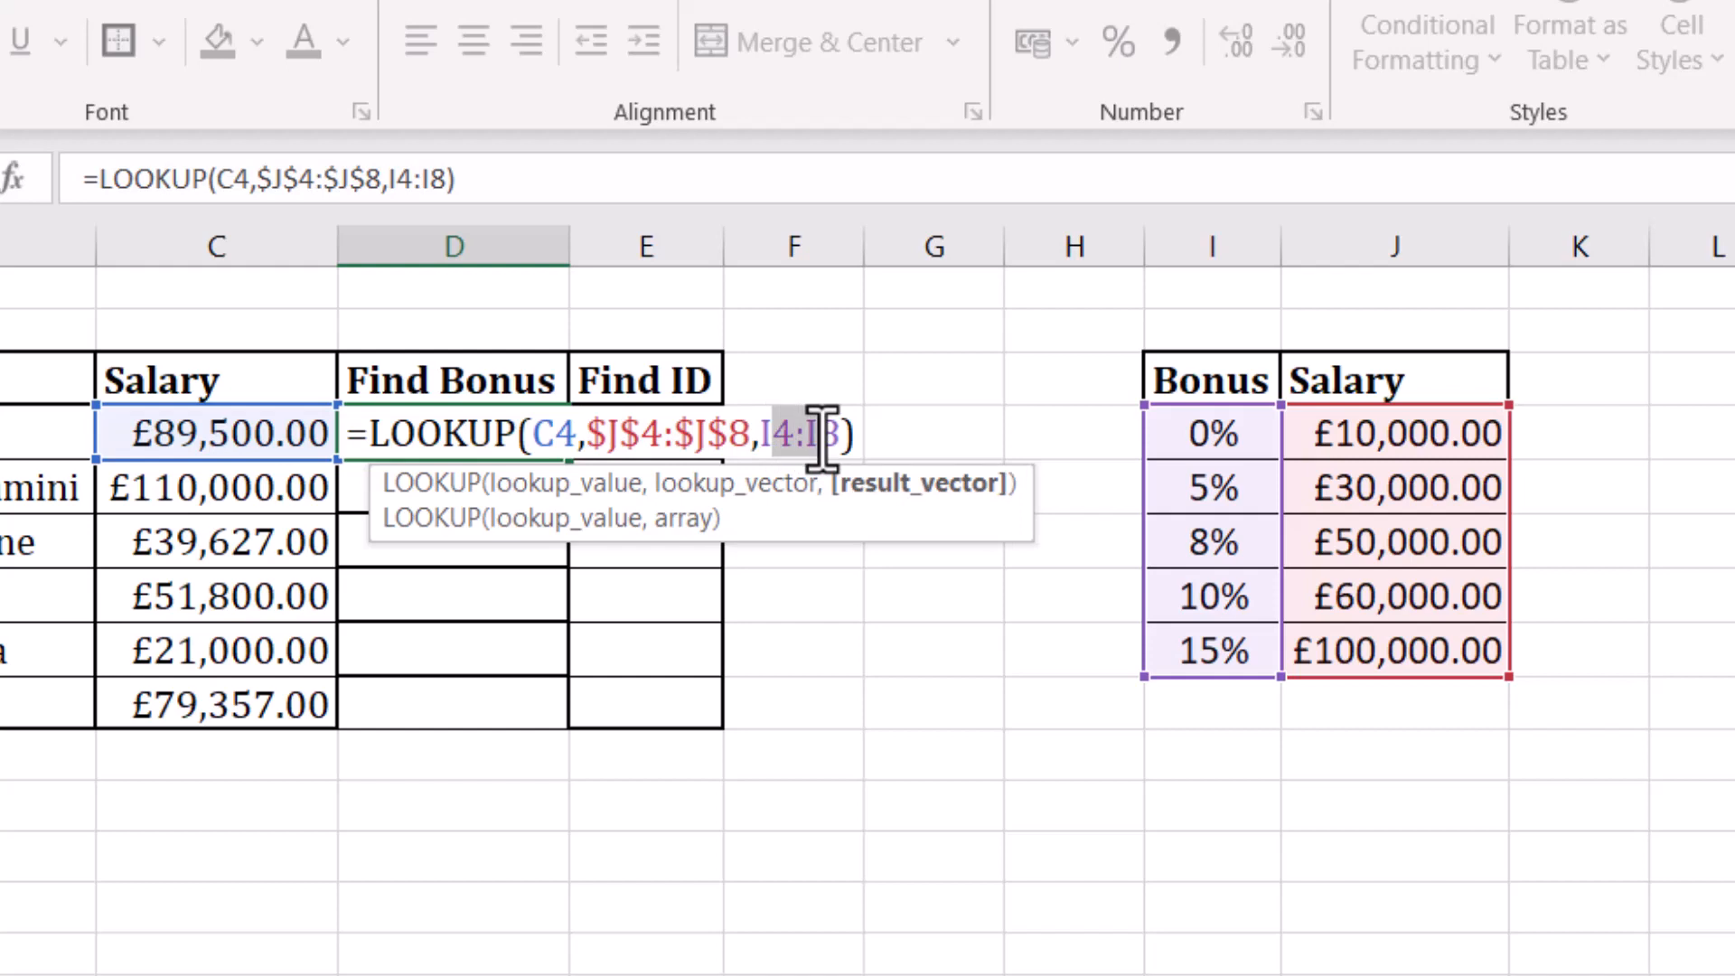
key("F4")
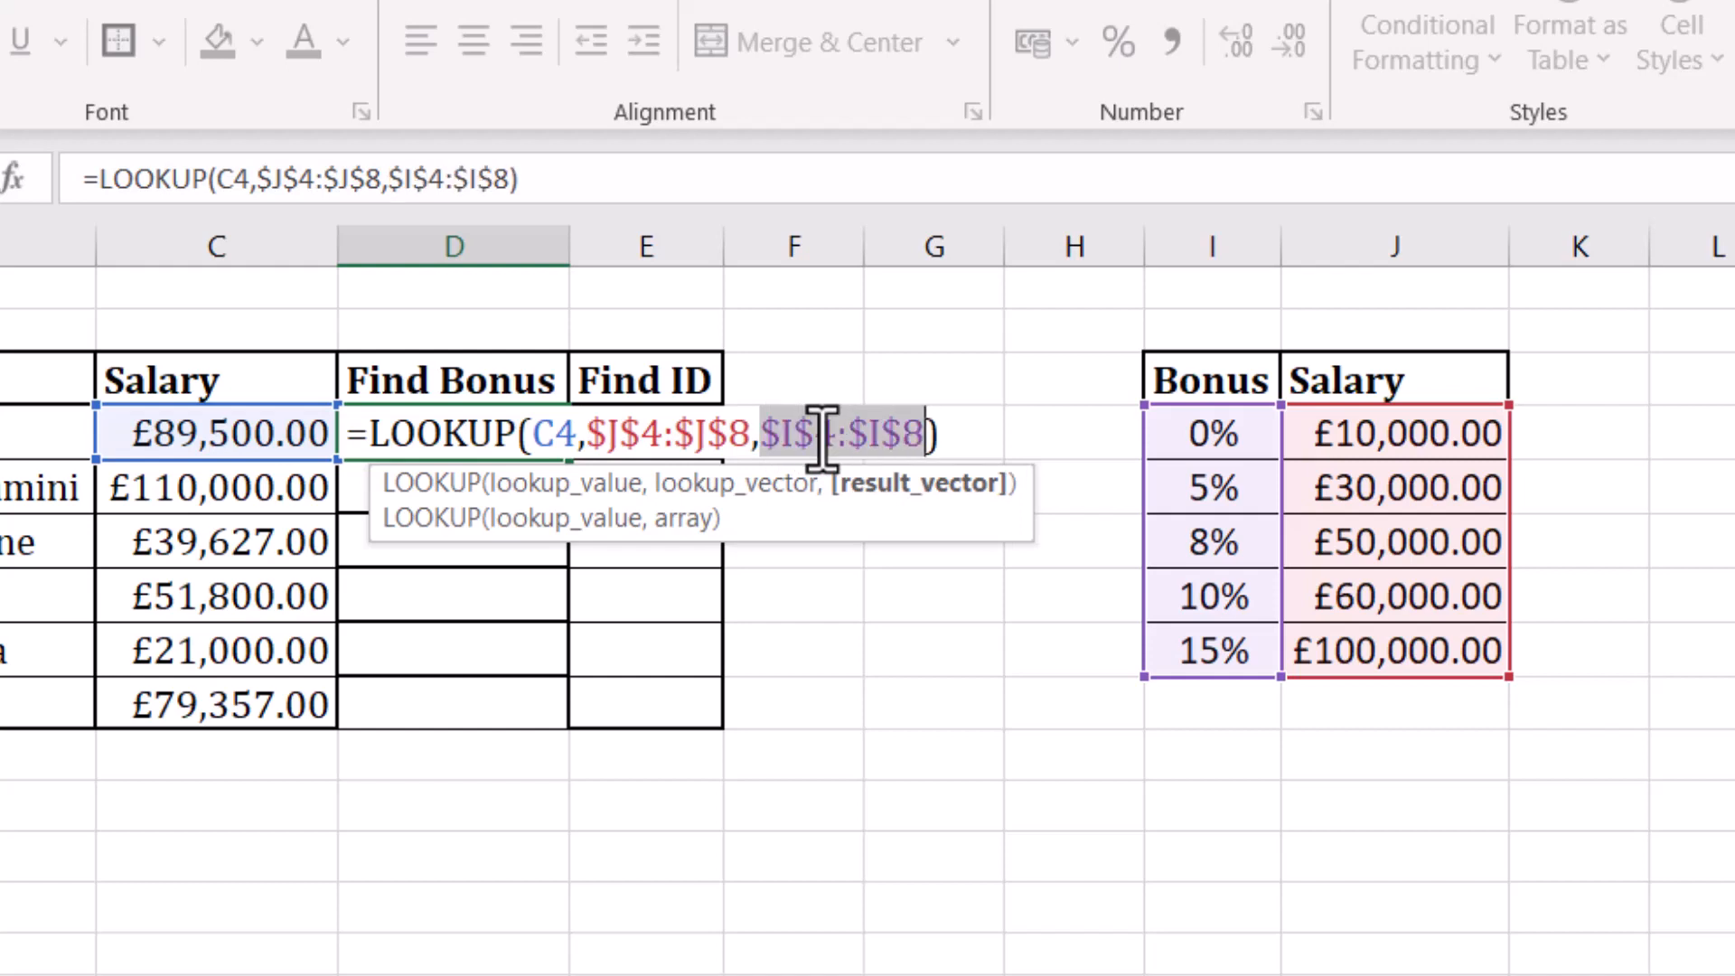
key("Return")
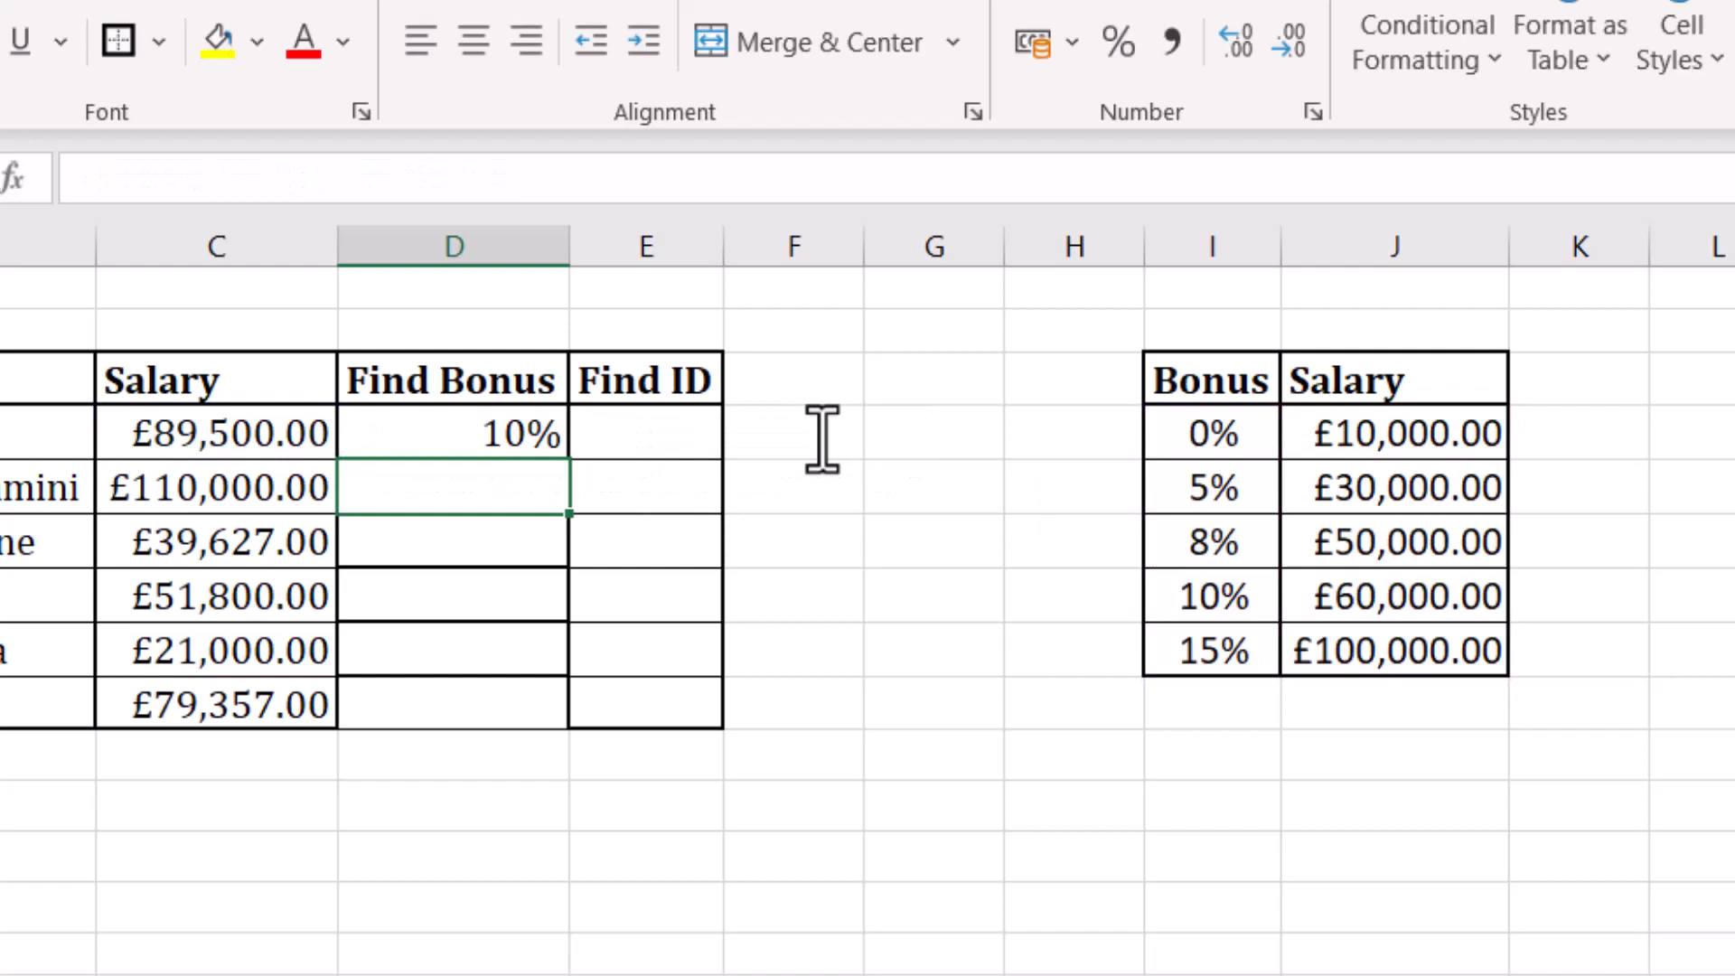
- Copy the LOOKUP formula from D4 down to D9 and check the copied formula in D9
left_click(520, 423)
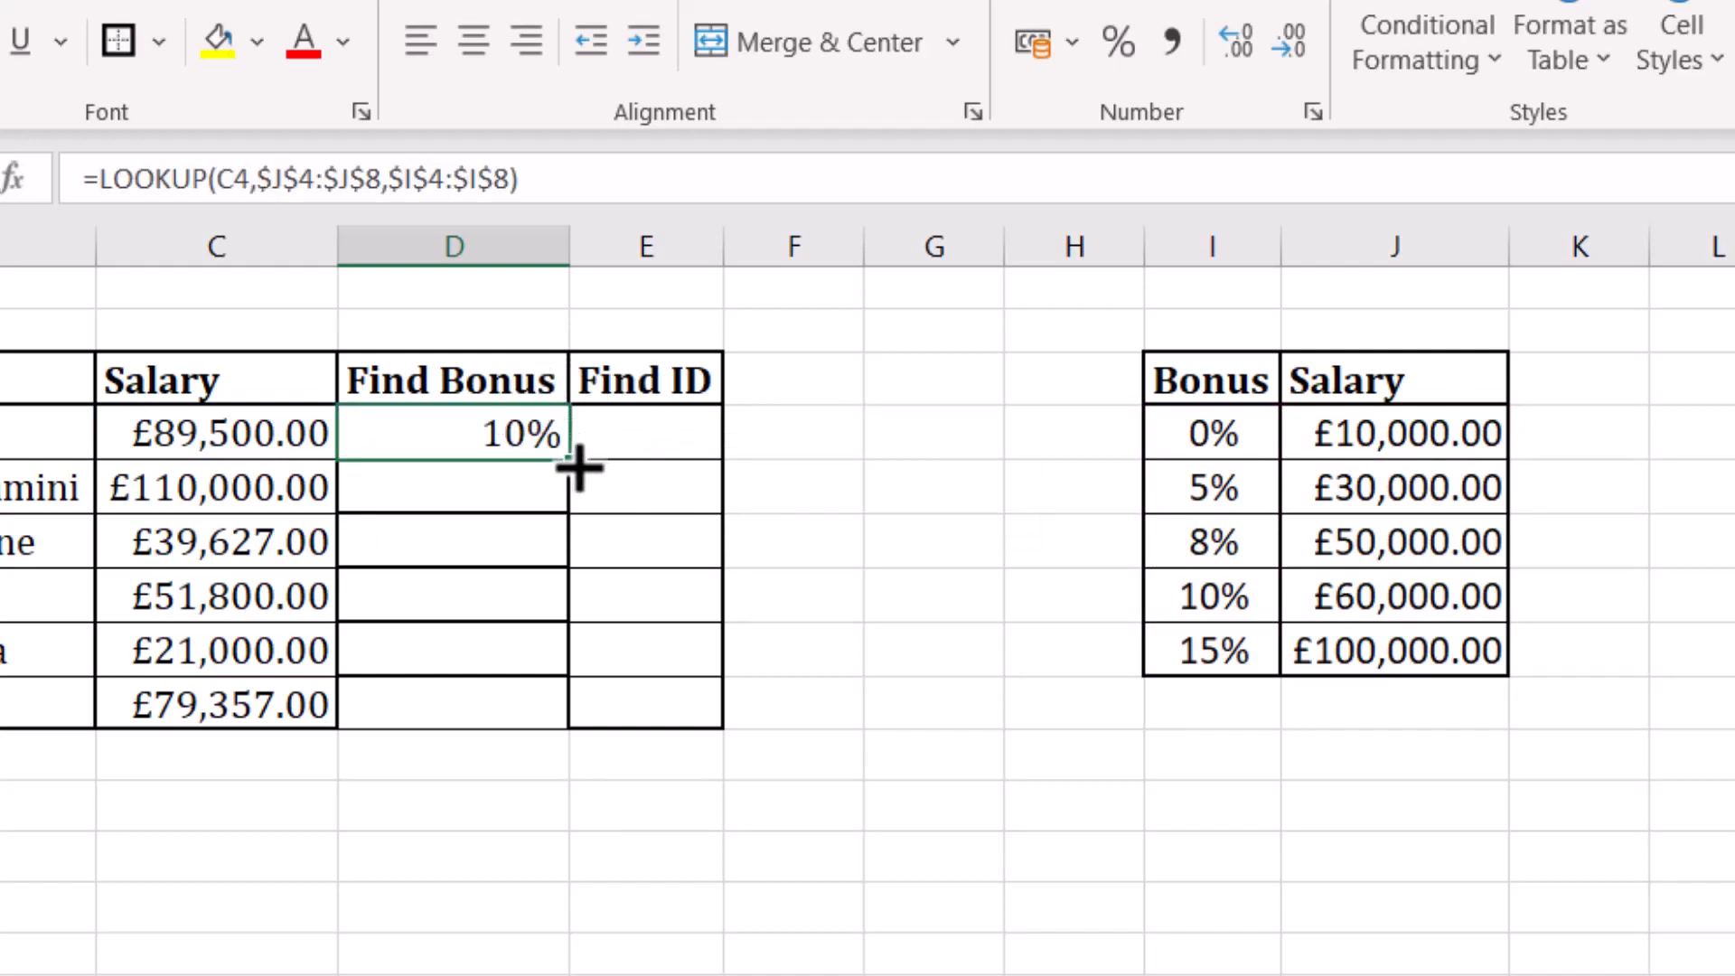
left_click_drag(578, 467, 567, 720)
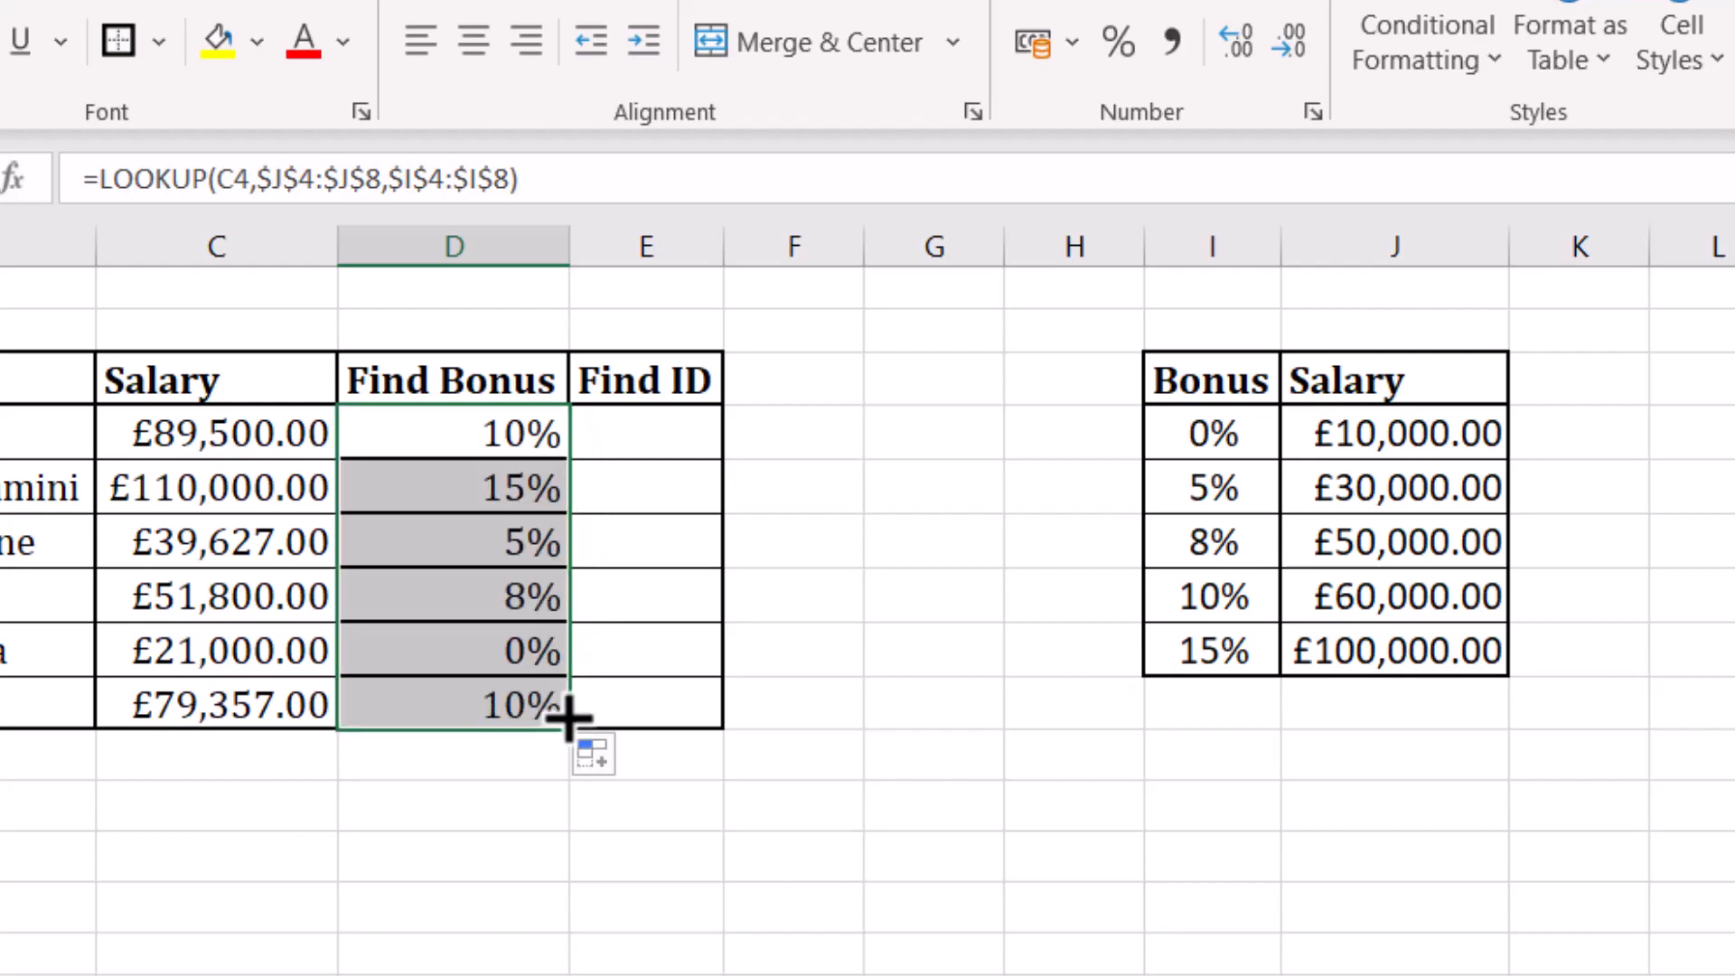
left_click(478, 695)
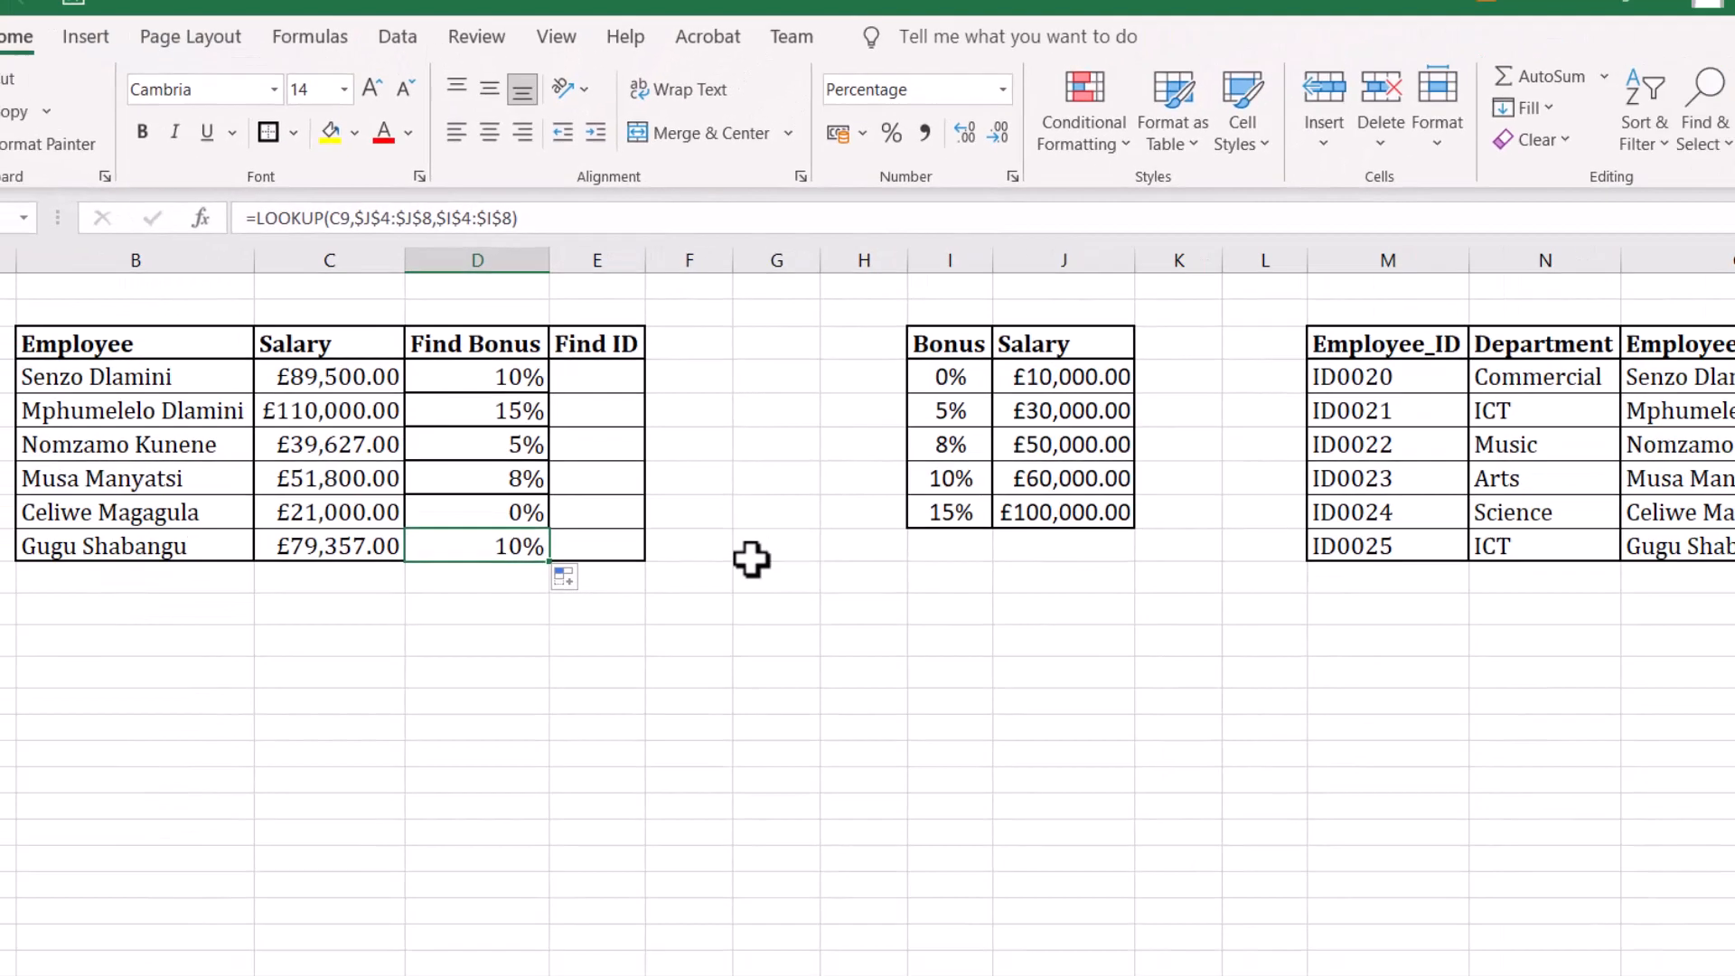
- Compare the bonus table's layout on the VLOOKUP sheet with the one on the LOOKUP sheet
left_click(894, 777)
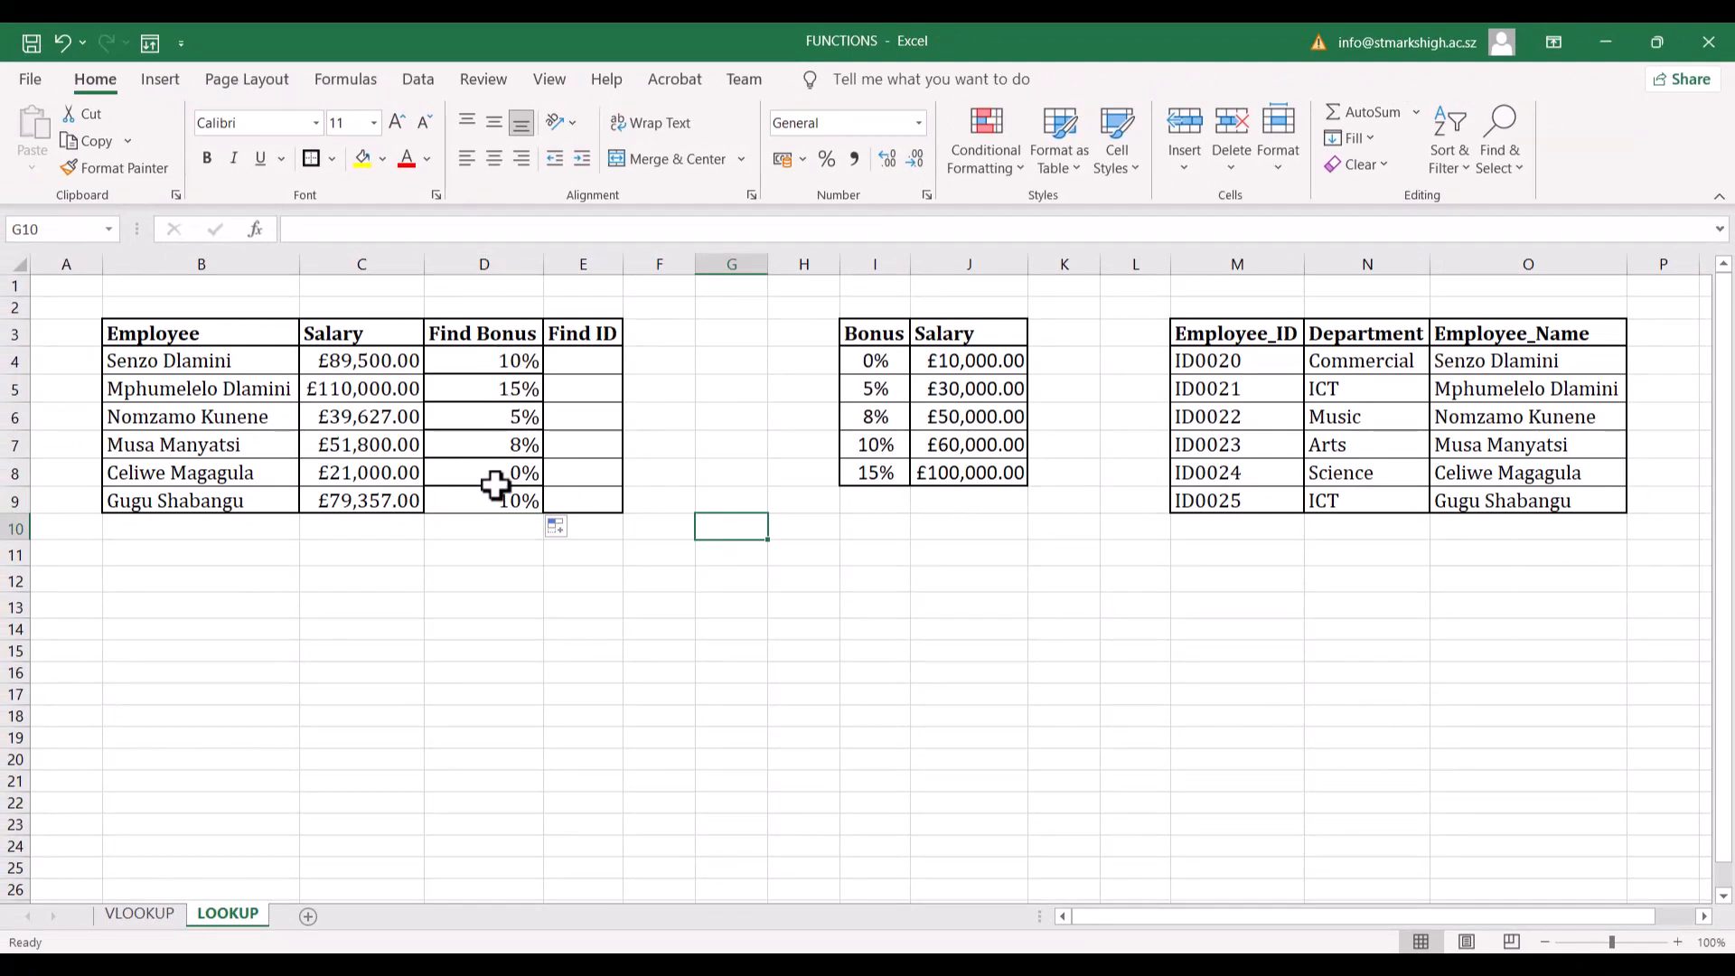
left_click(143, 914)
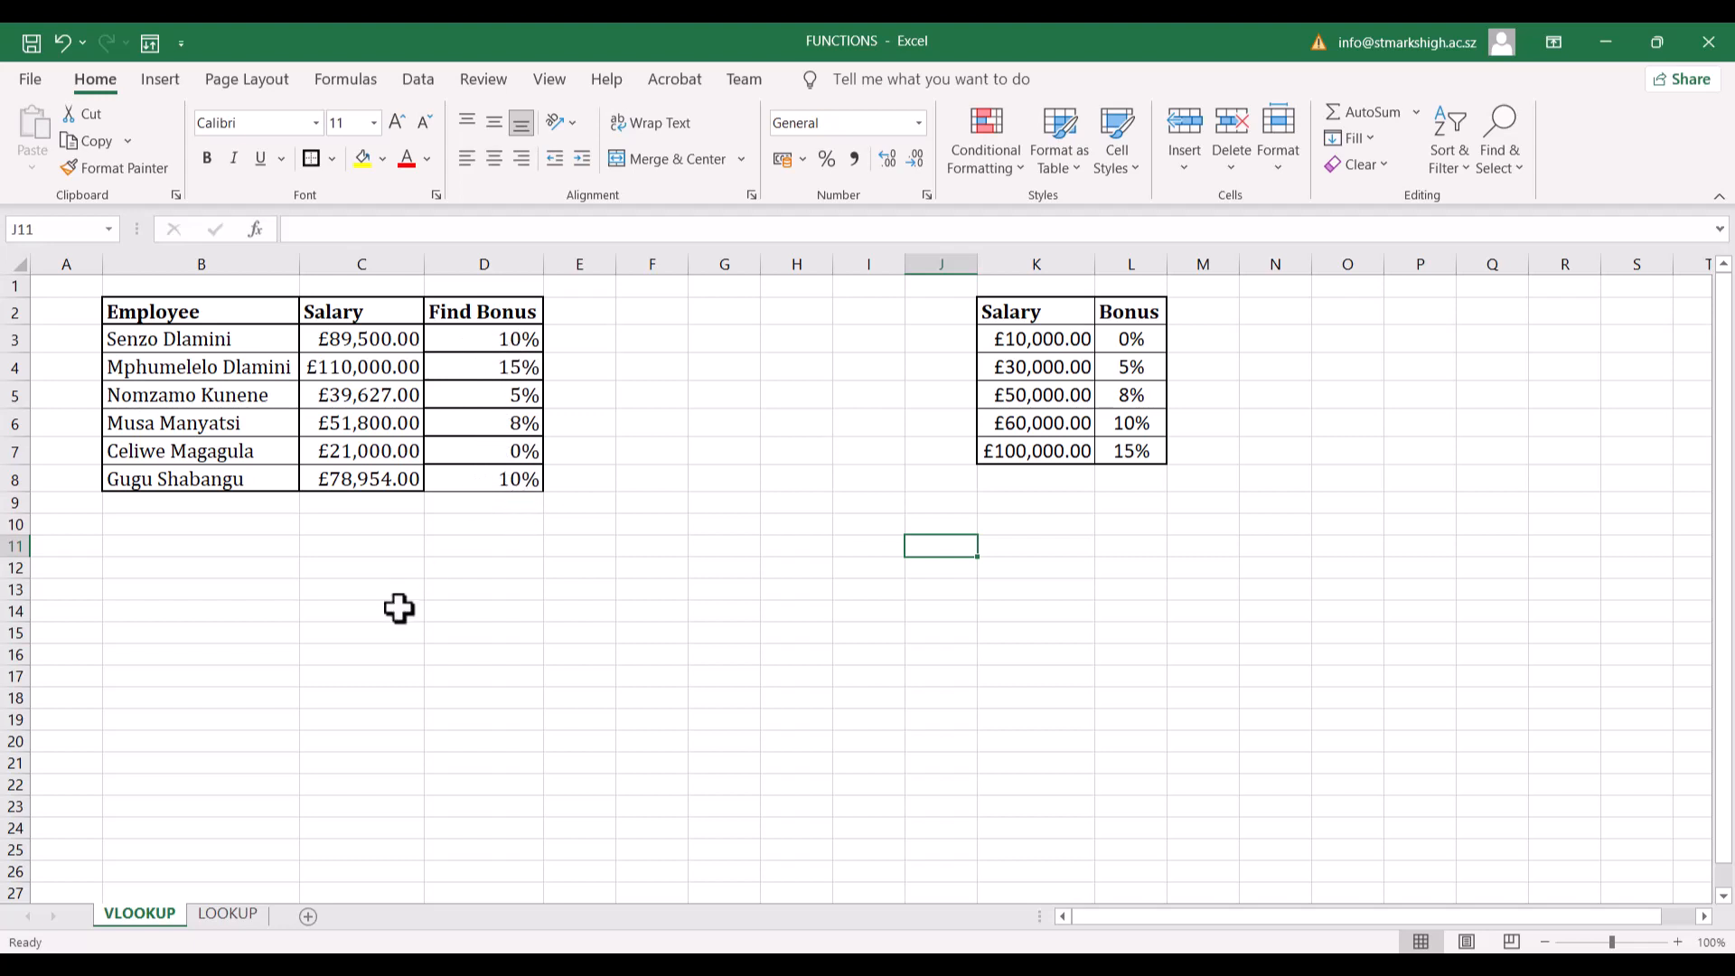
left_click(229, 914)
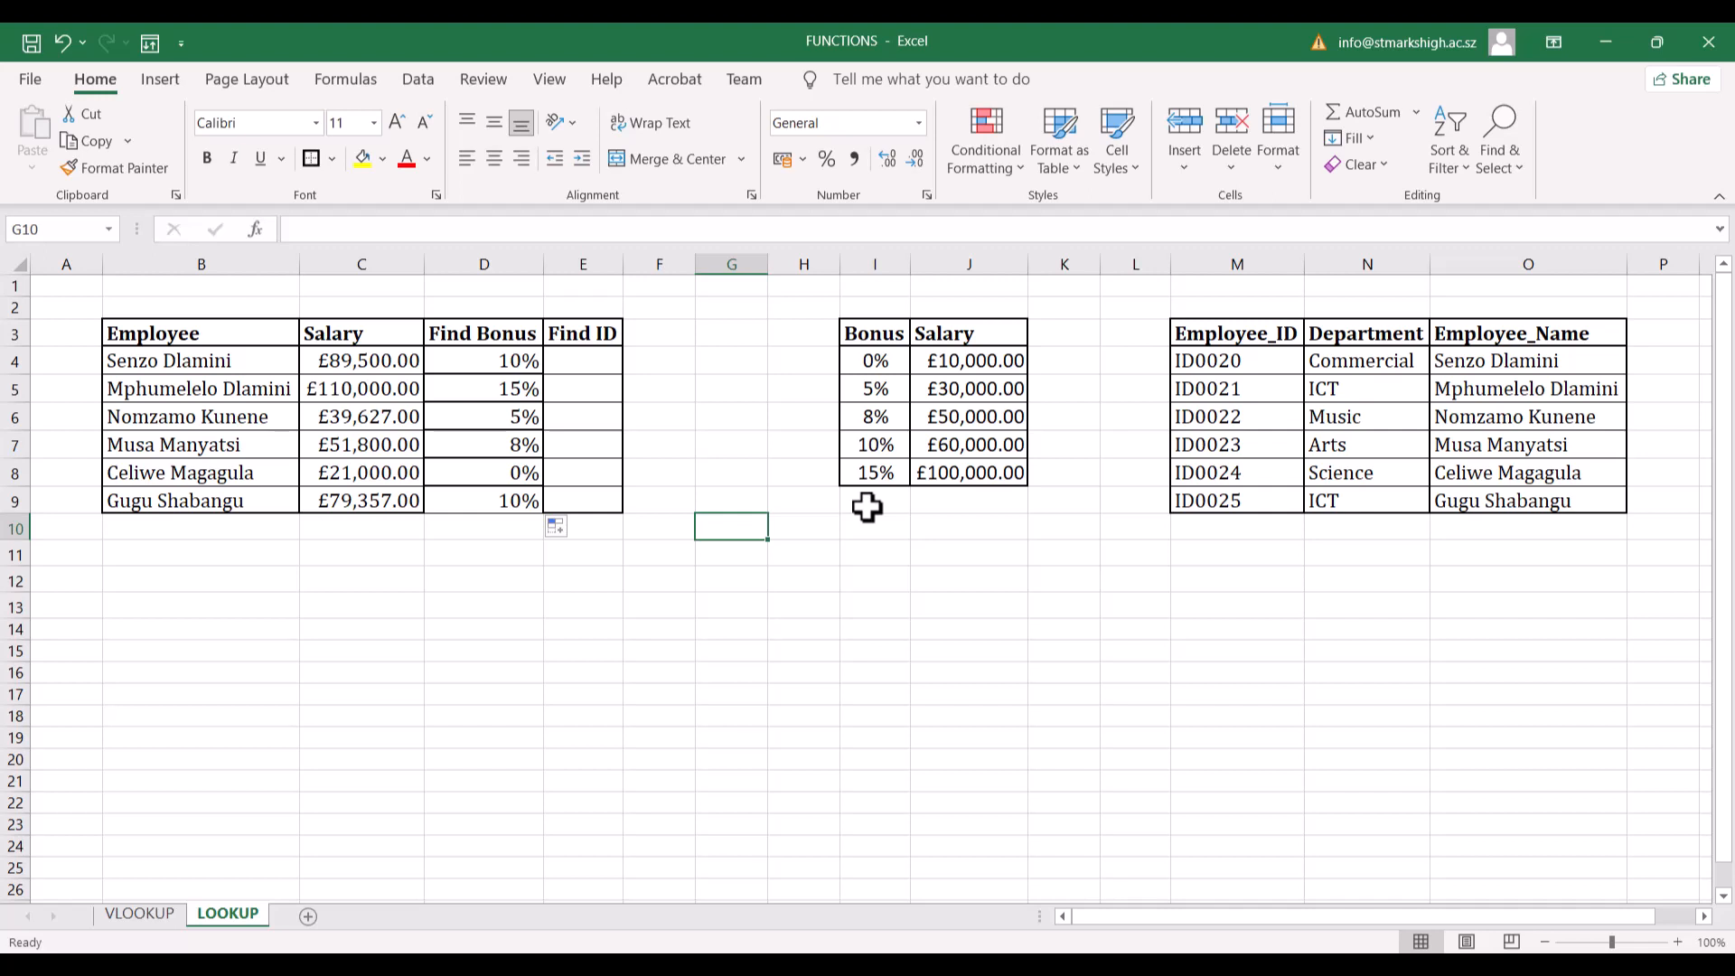
- Try to find the first employee's ID by entering =LOOKUP(B4,O4:O9,M4:M9) in E4
left_click(581, 362)
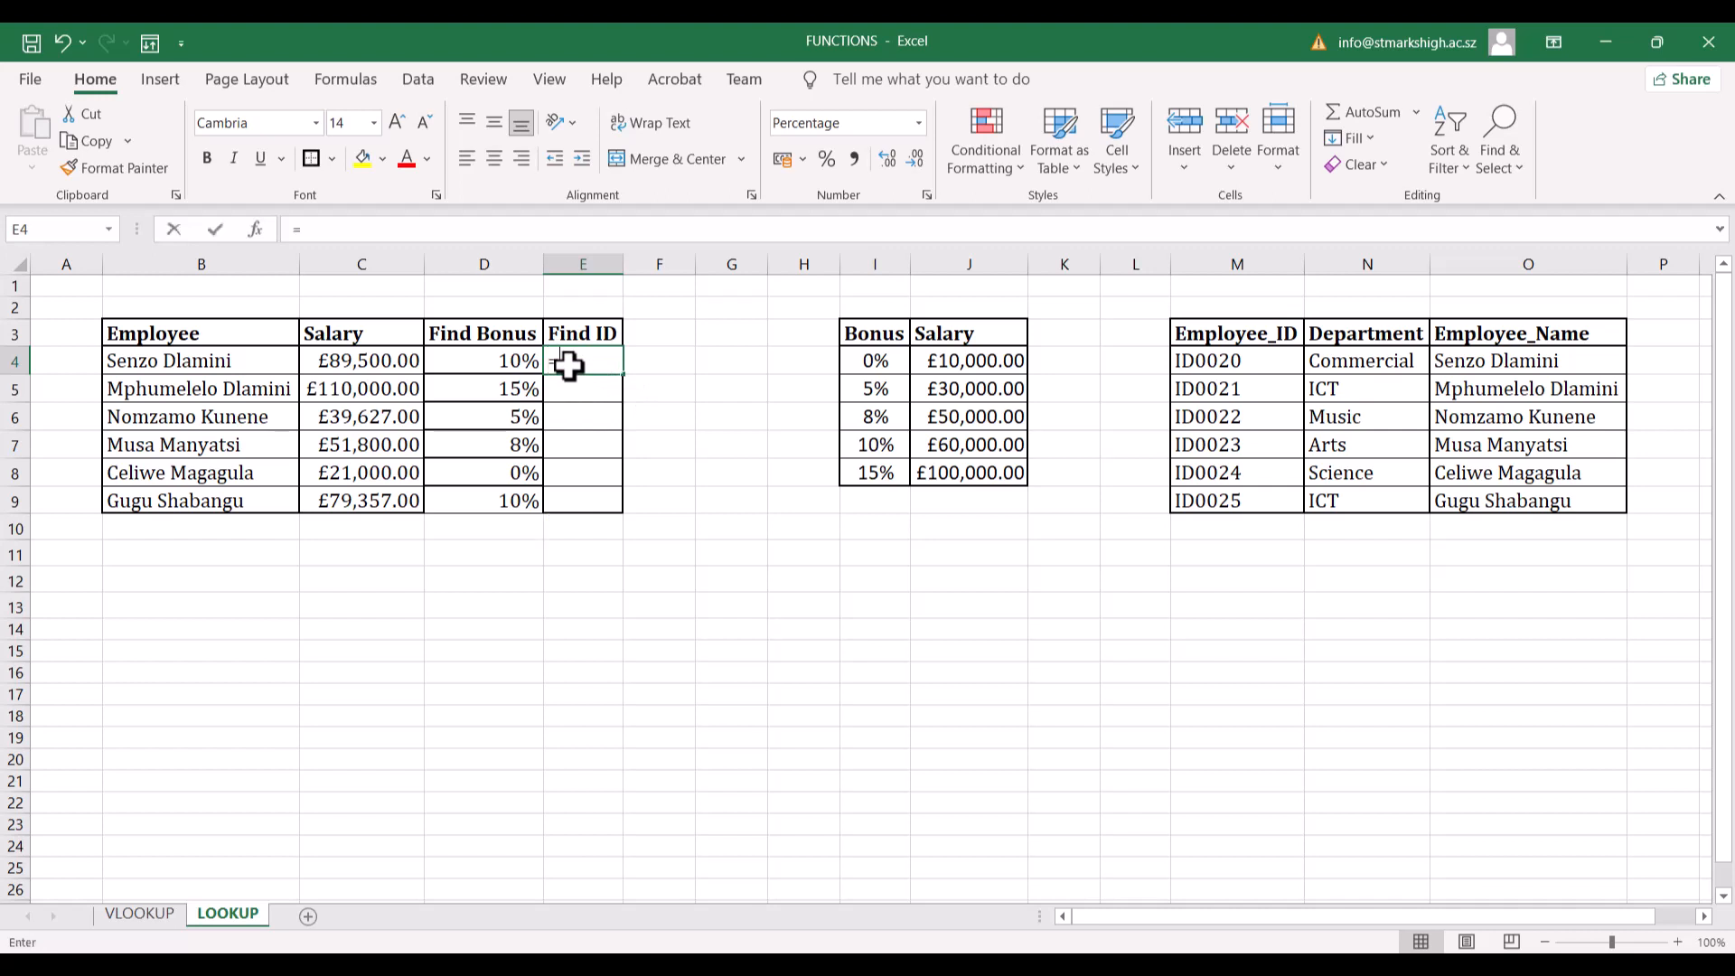
type("loo")
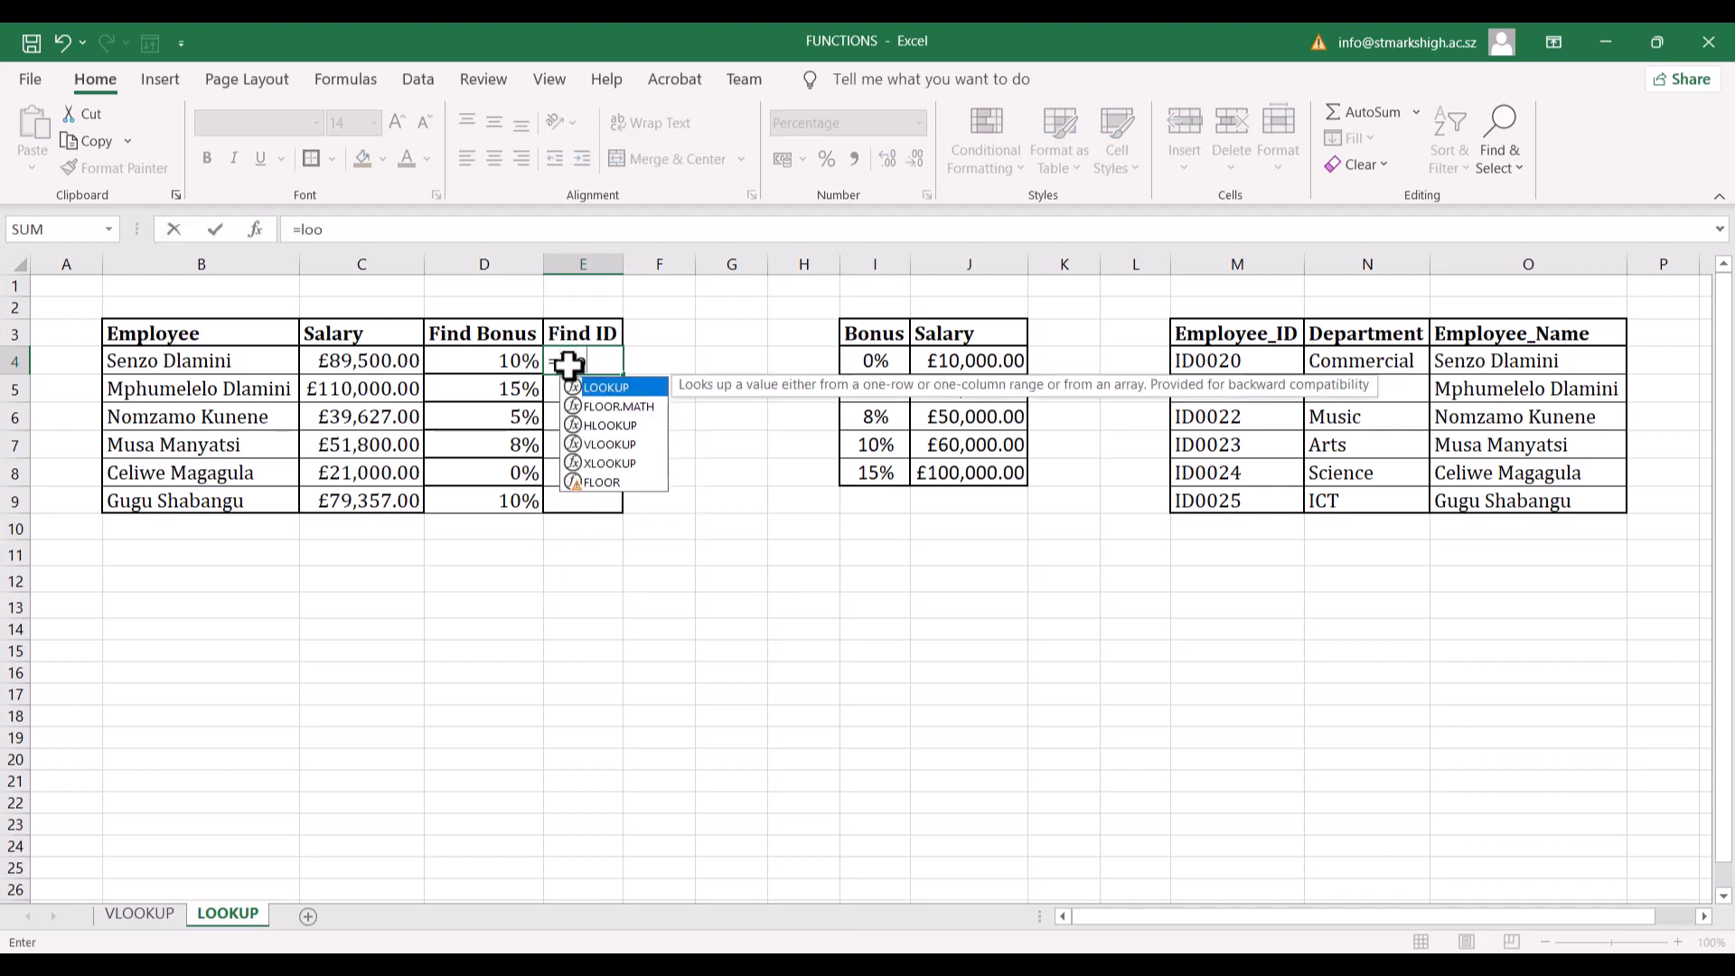
double_click(627, 386)
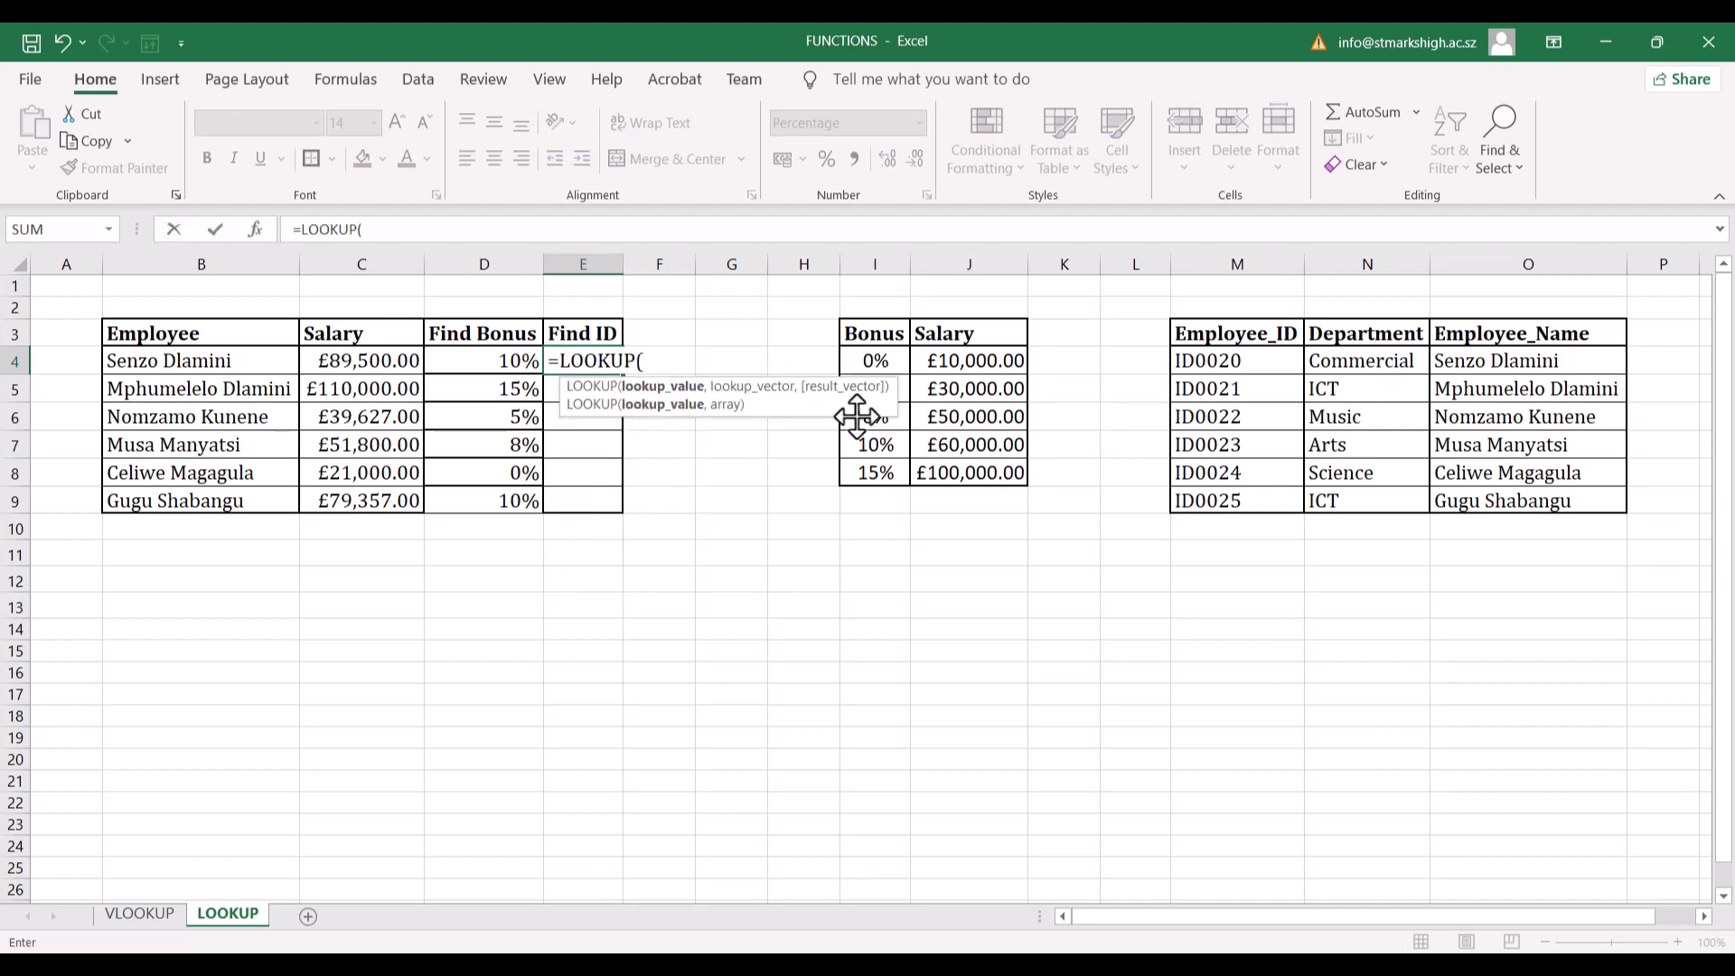
left_click(201, 361)
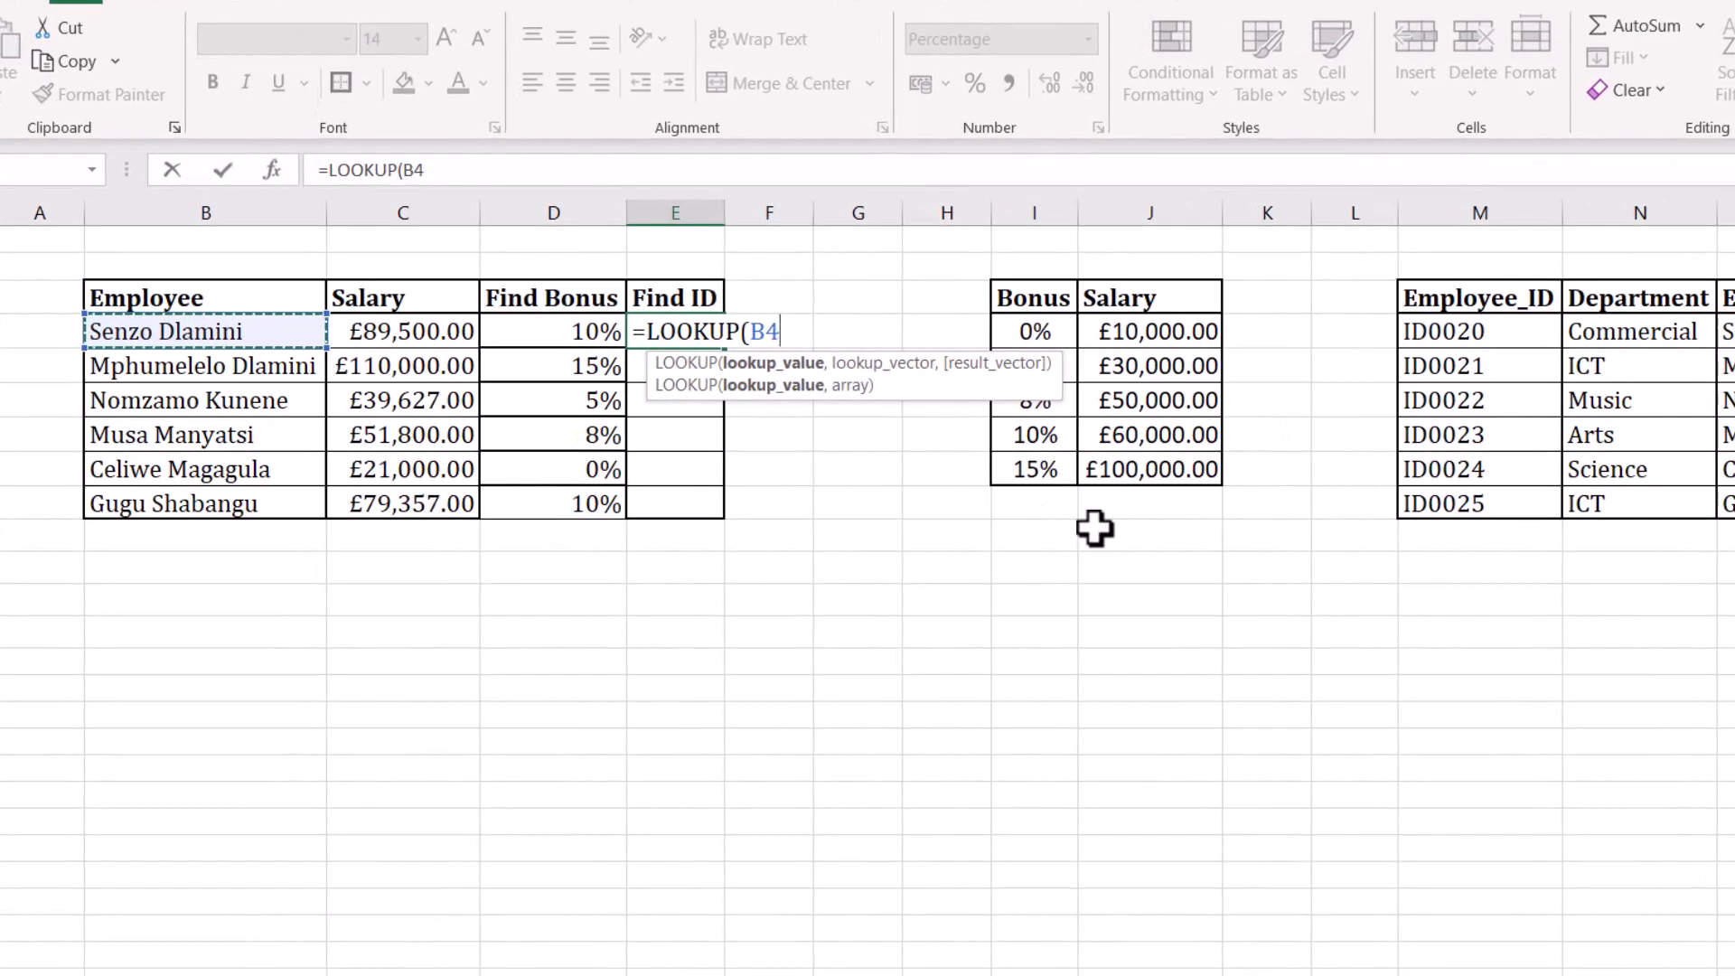
type(",")
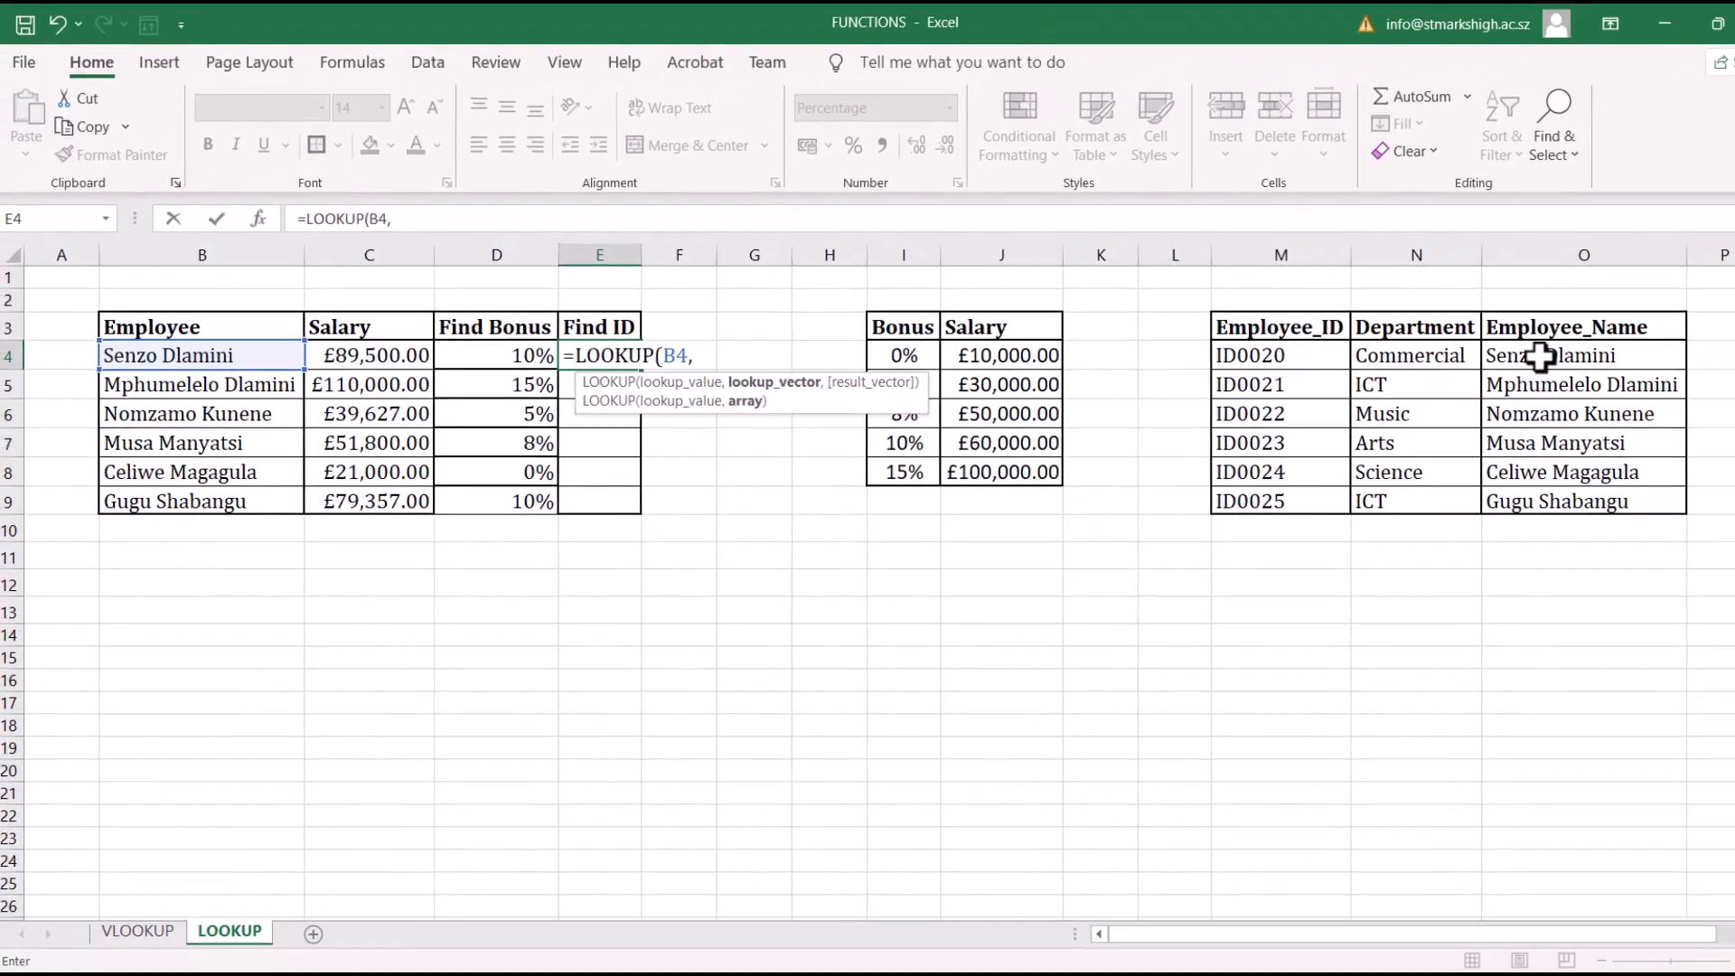
left_click_drag(1491, 357, 1495, 496)
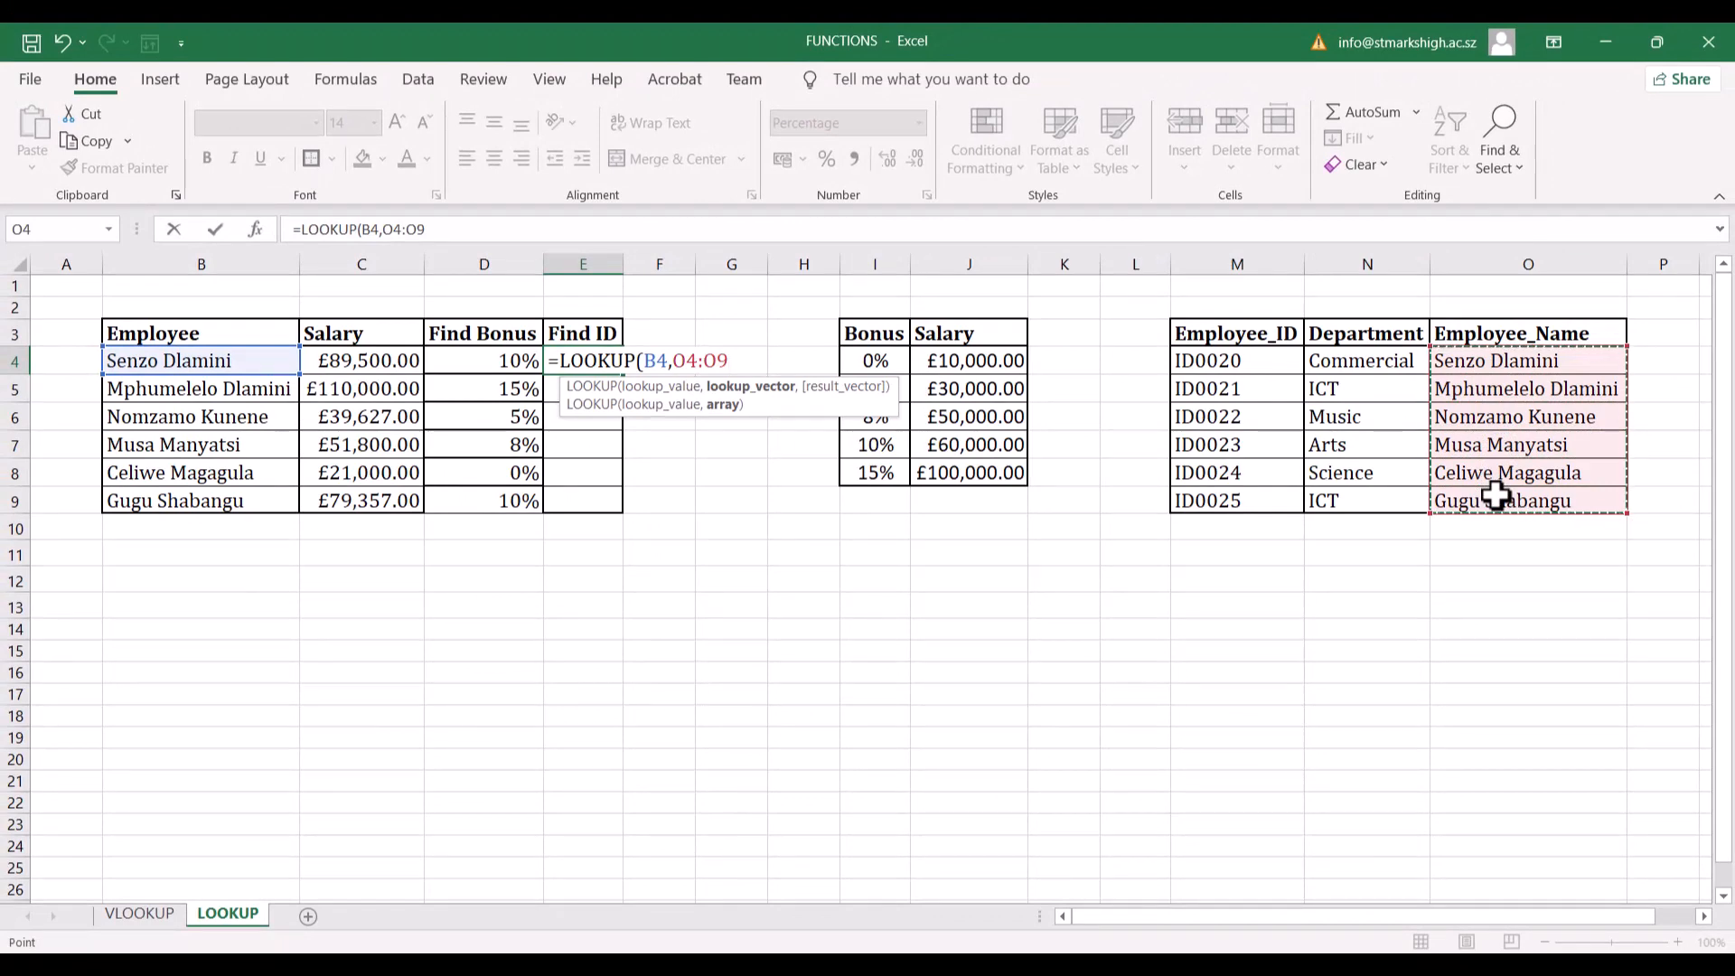
type(",")
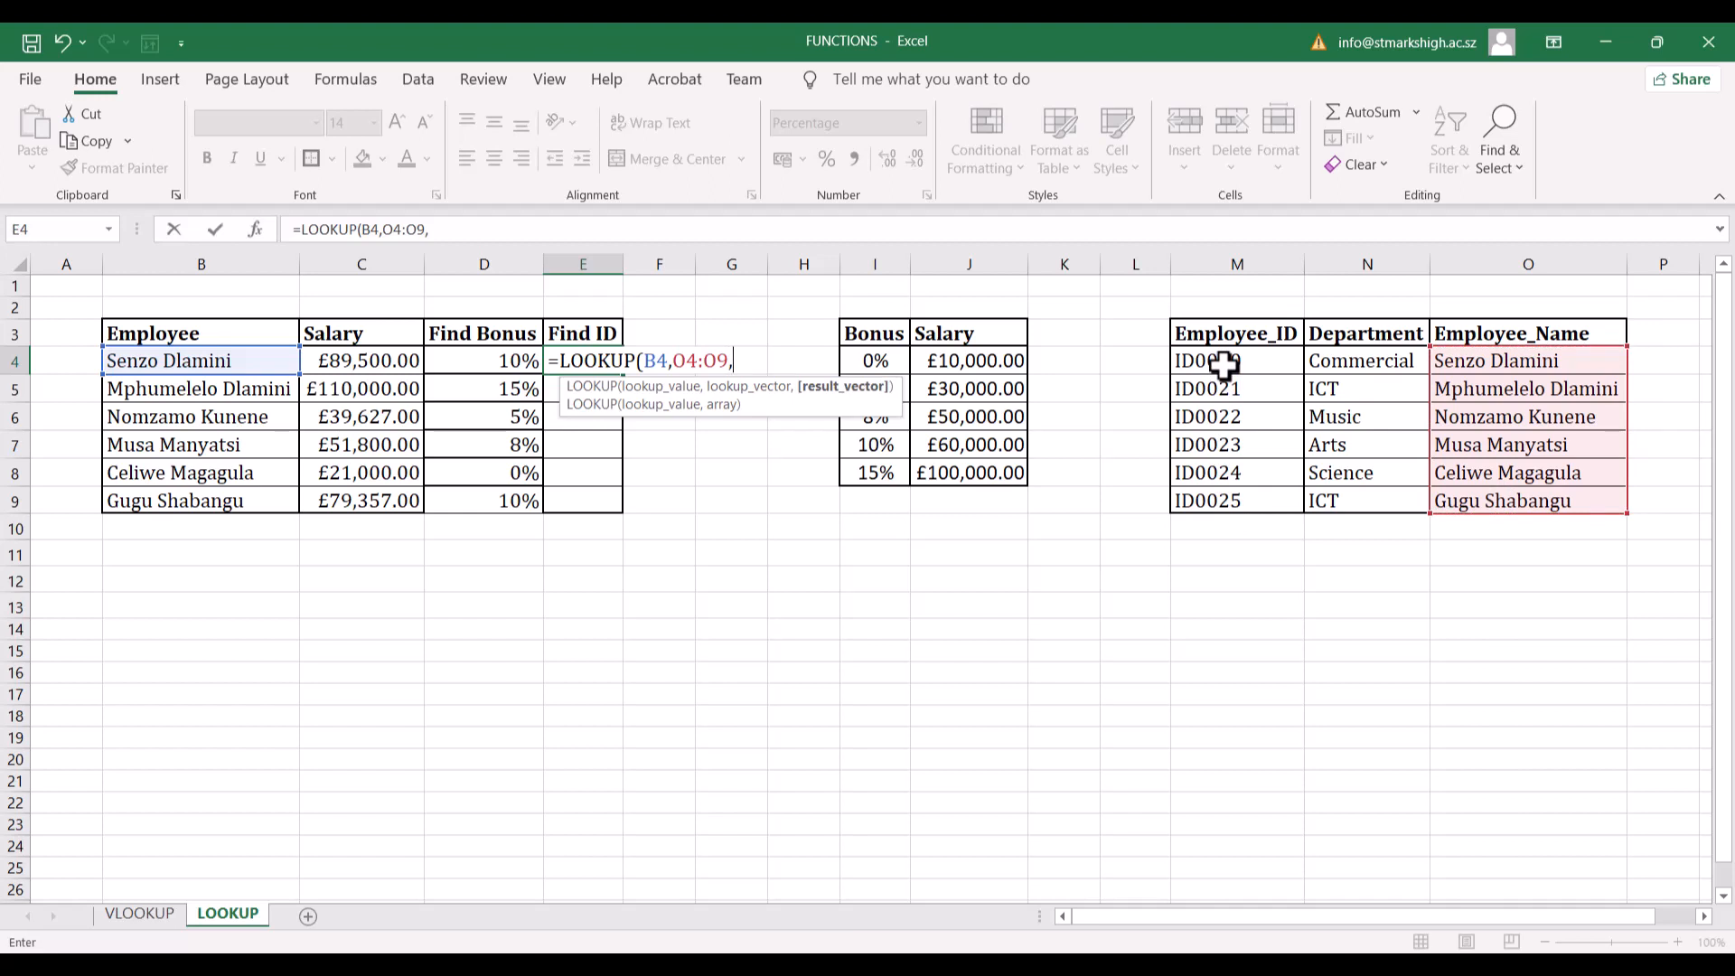
left_click_drag(1225, 364, 1226, 498)
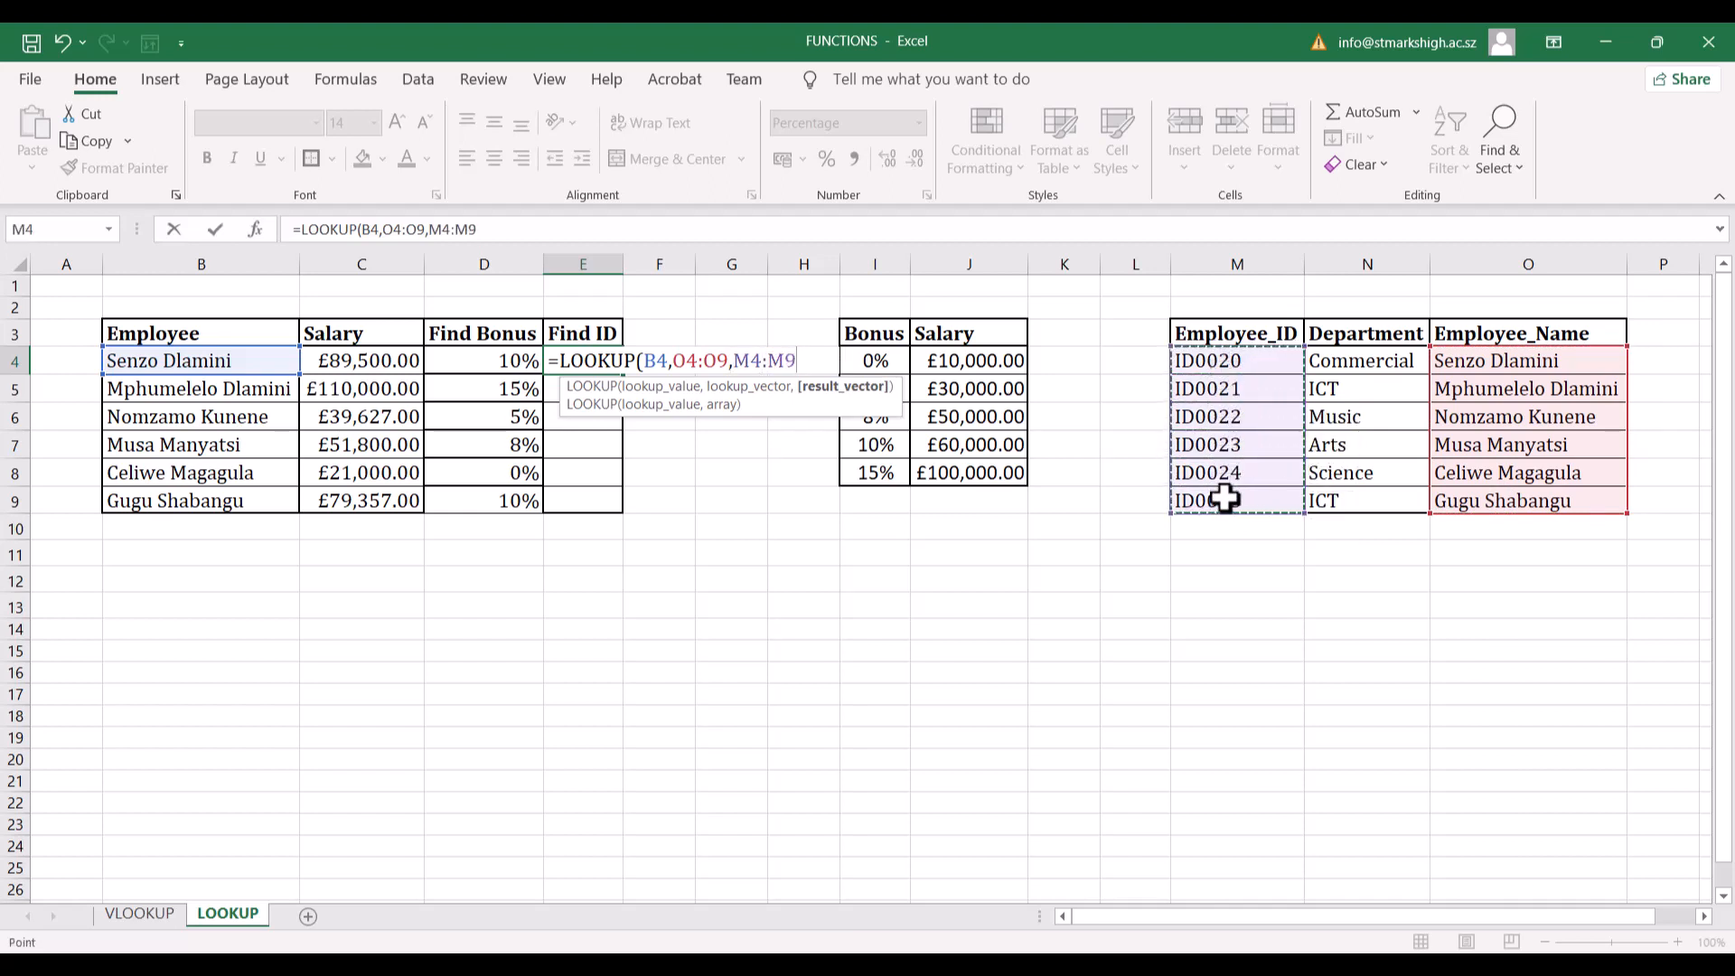
type(")")
key("Return")
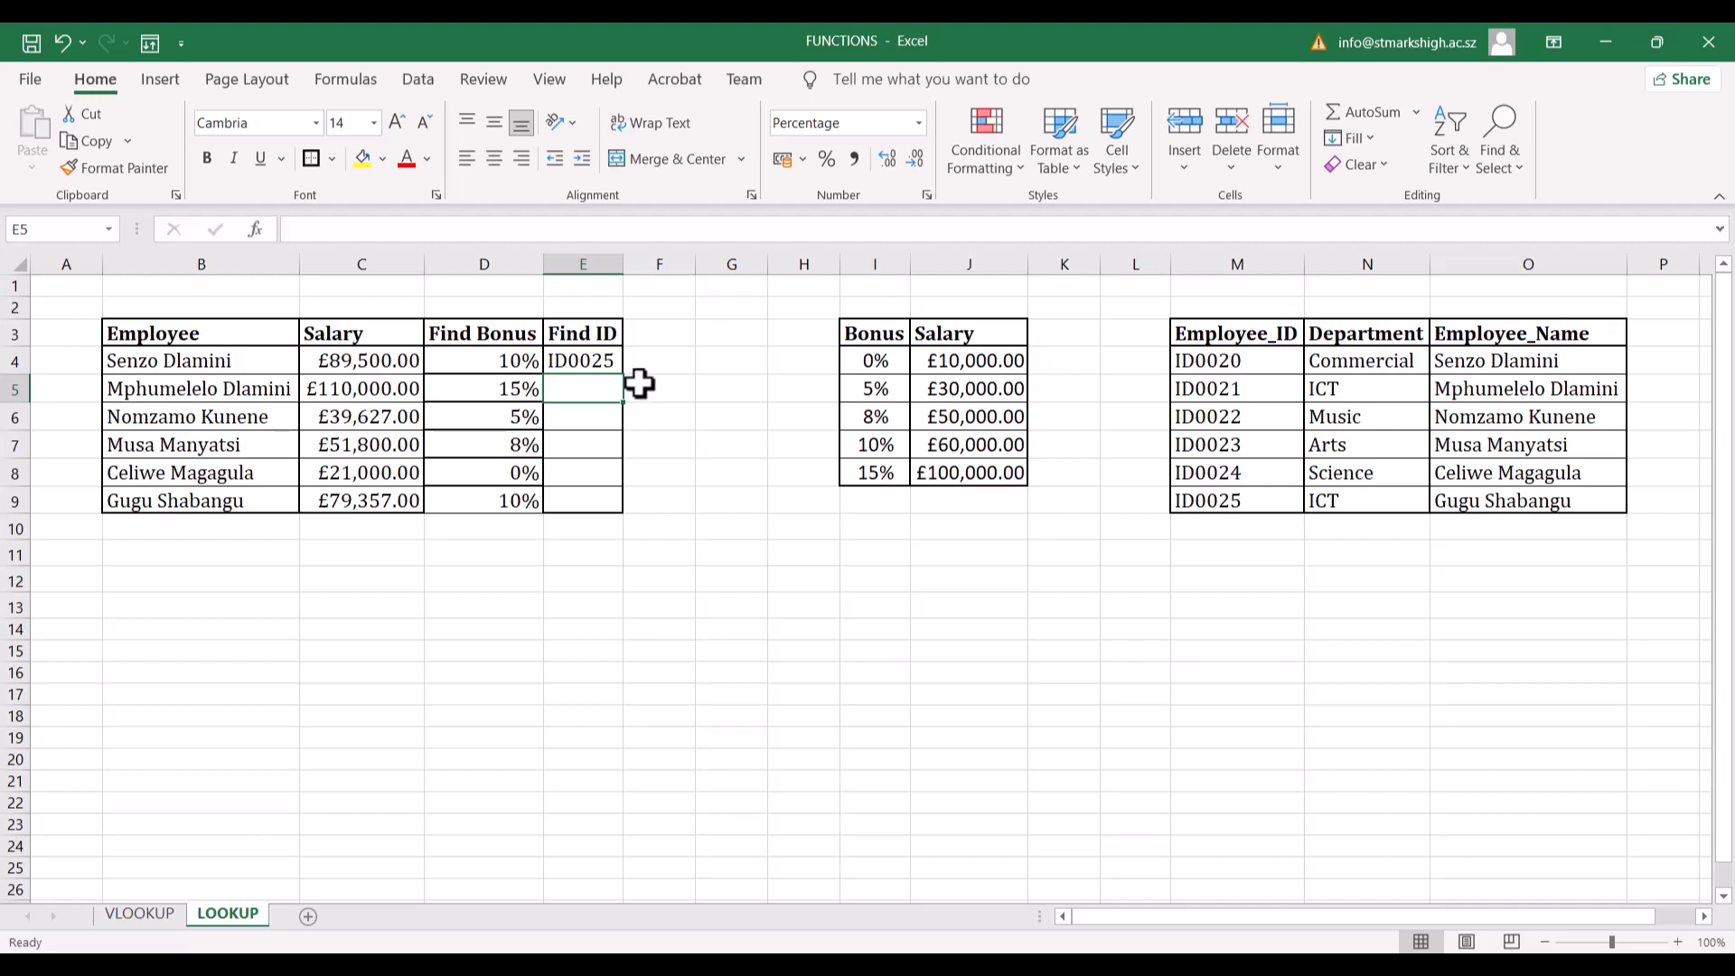
left_click(579, 362)
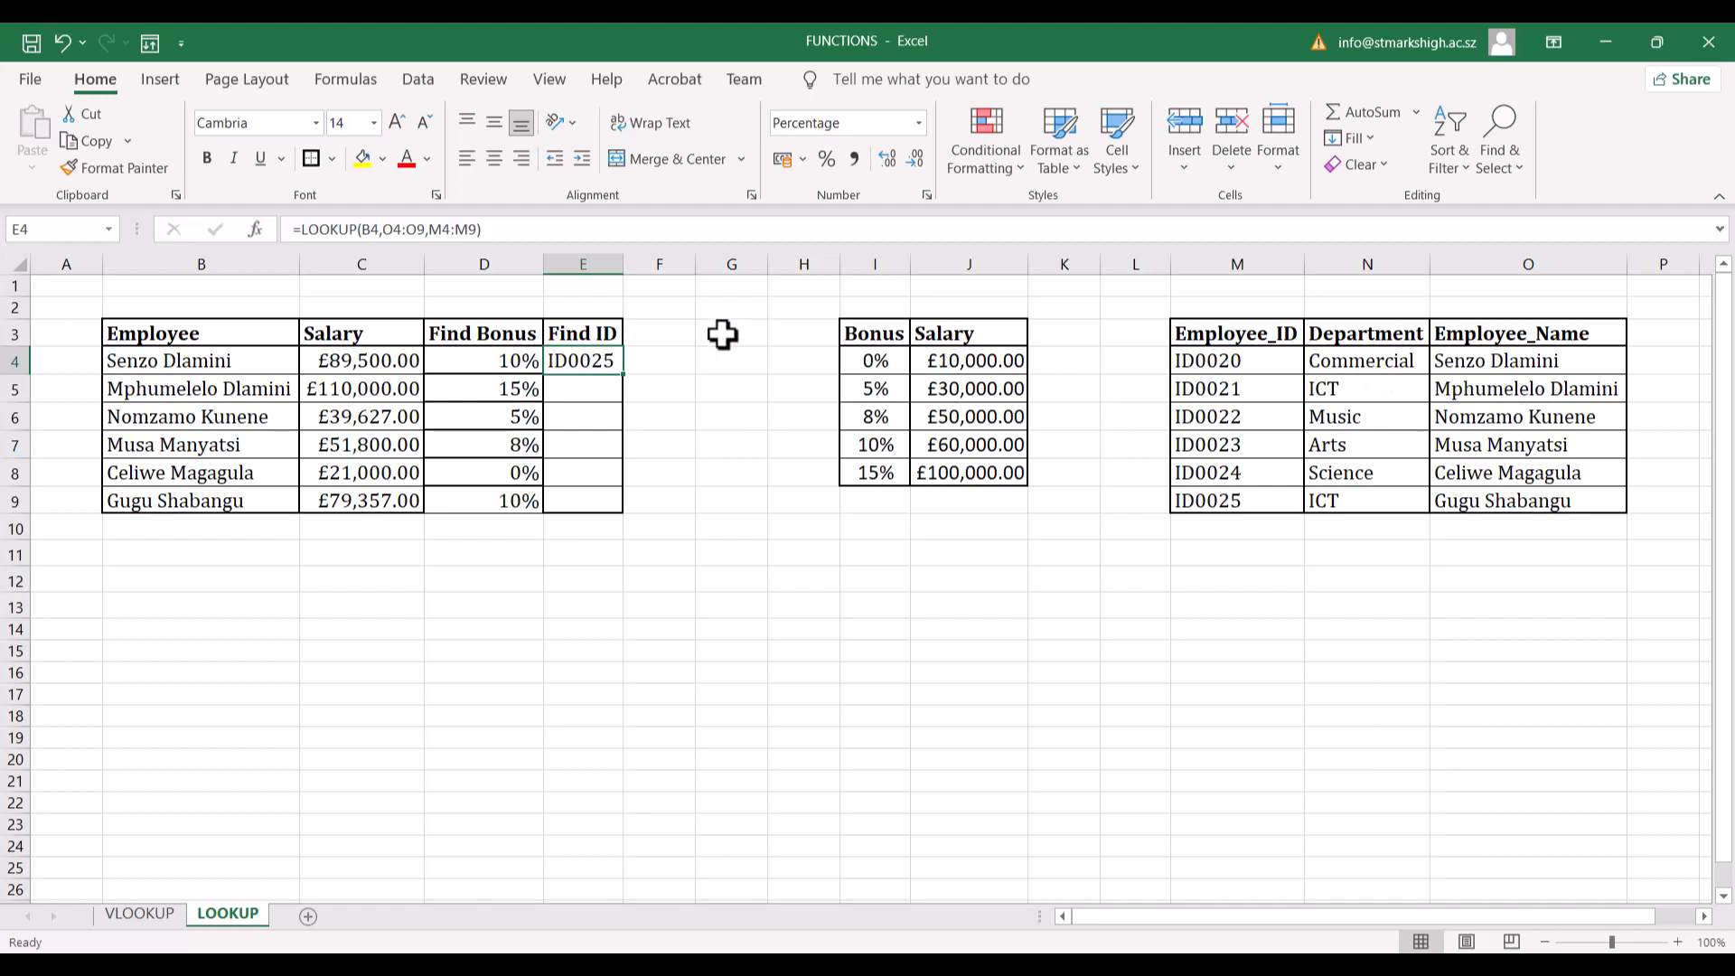
- Remove the LOOKUP formula from E4, keeping only the equals sign and the cell in edit mode
double_click(571, 360)
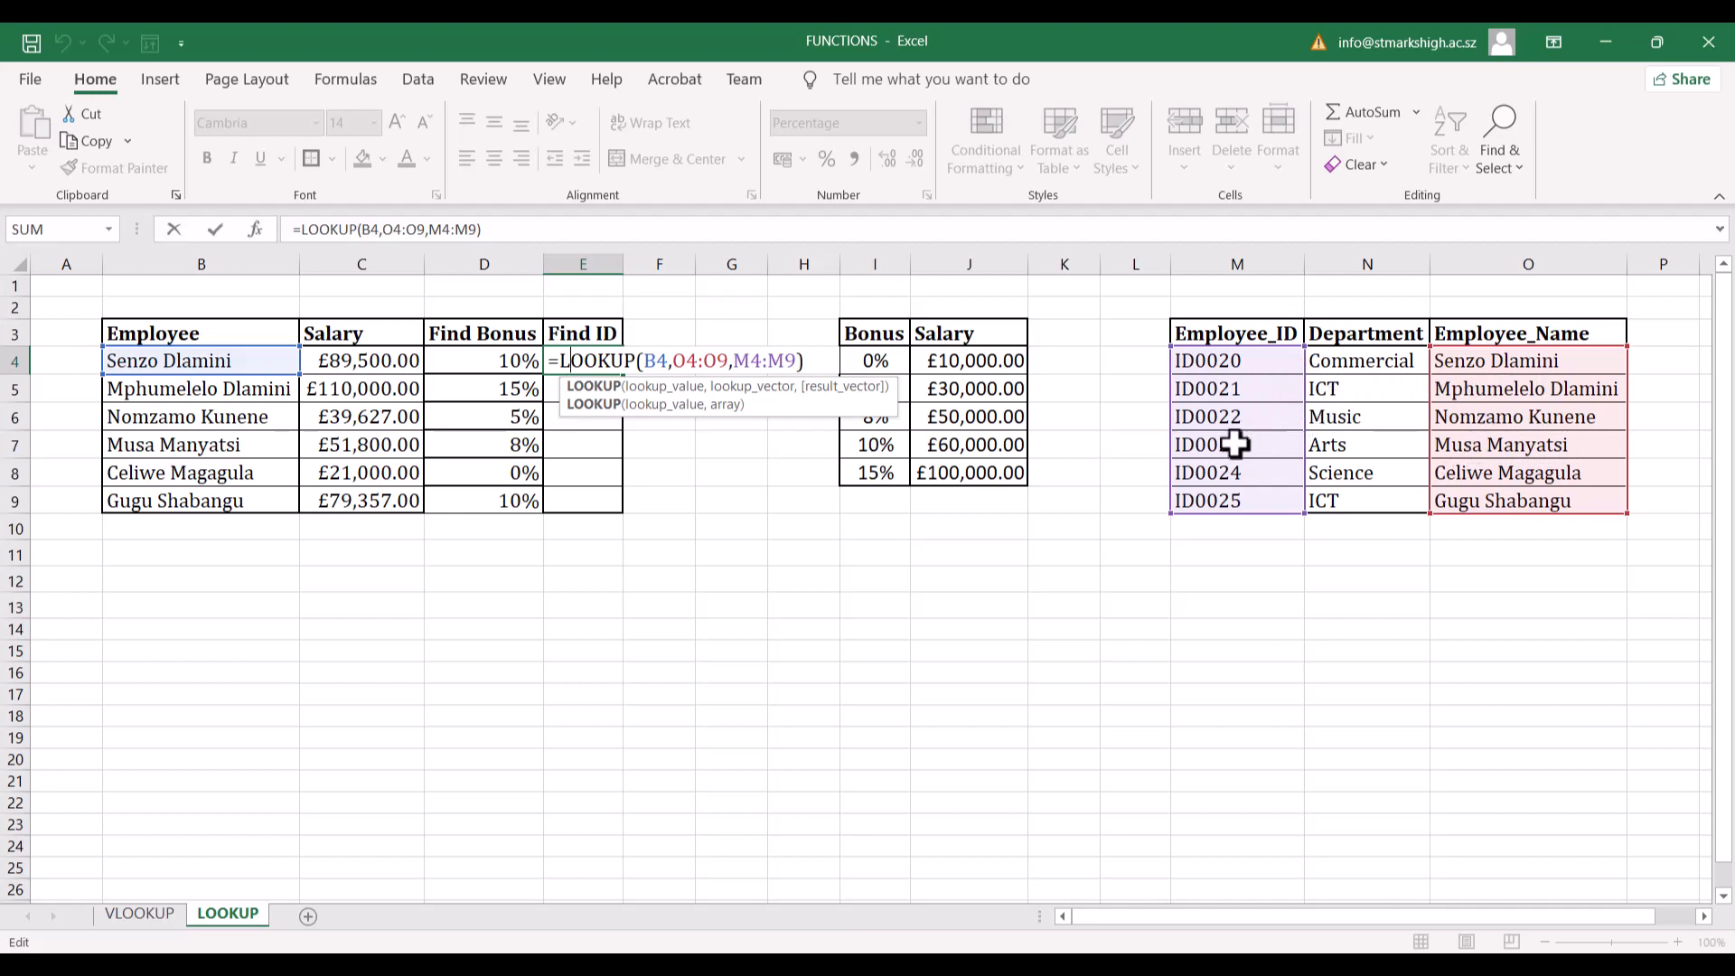
left_click(810, 369)
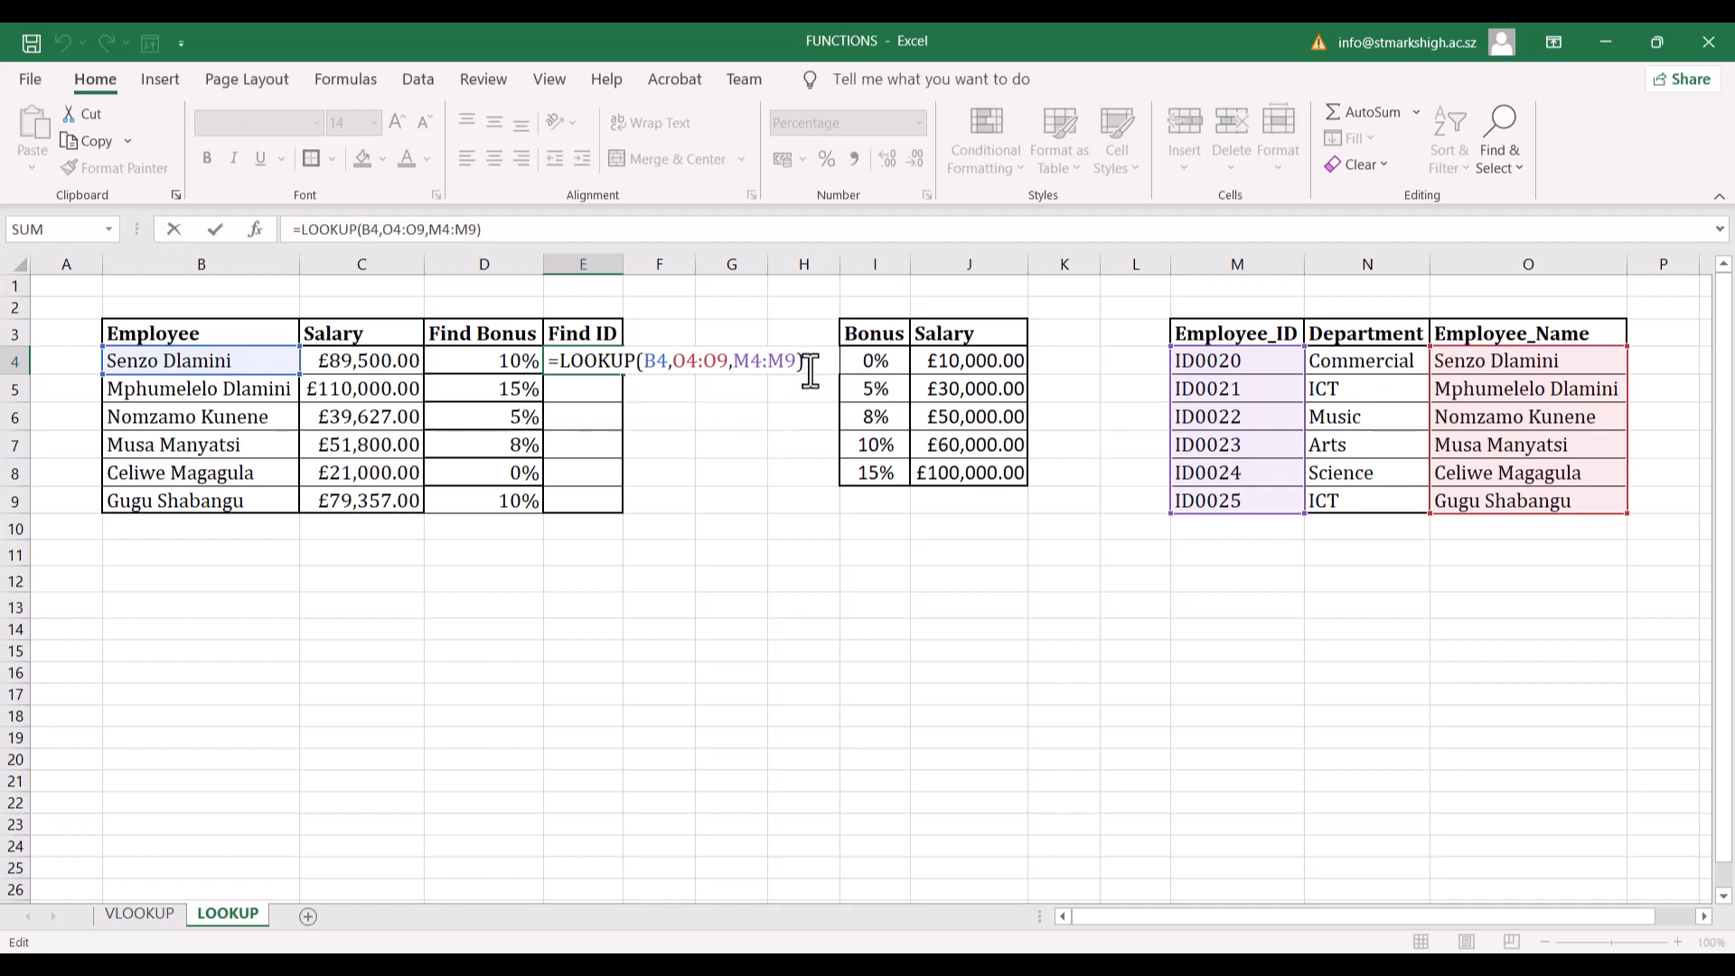
key("BackSpace")
key("BackSpace")
key("BackSpace")
key("BackSpace")
key("BackSpace")
key("BackSpace")
key("BackSpace")
key("BackSpace")
key("BackSpace")
key("BackSpace")
key("BackSpace")
key("BackSpace")
key("BackSpace")
key("BackSpace")
key("BackSpace")
key("BackSpace")
key("BackSpace")
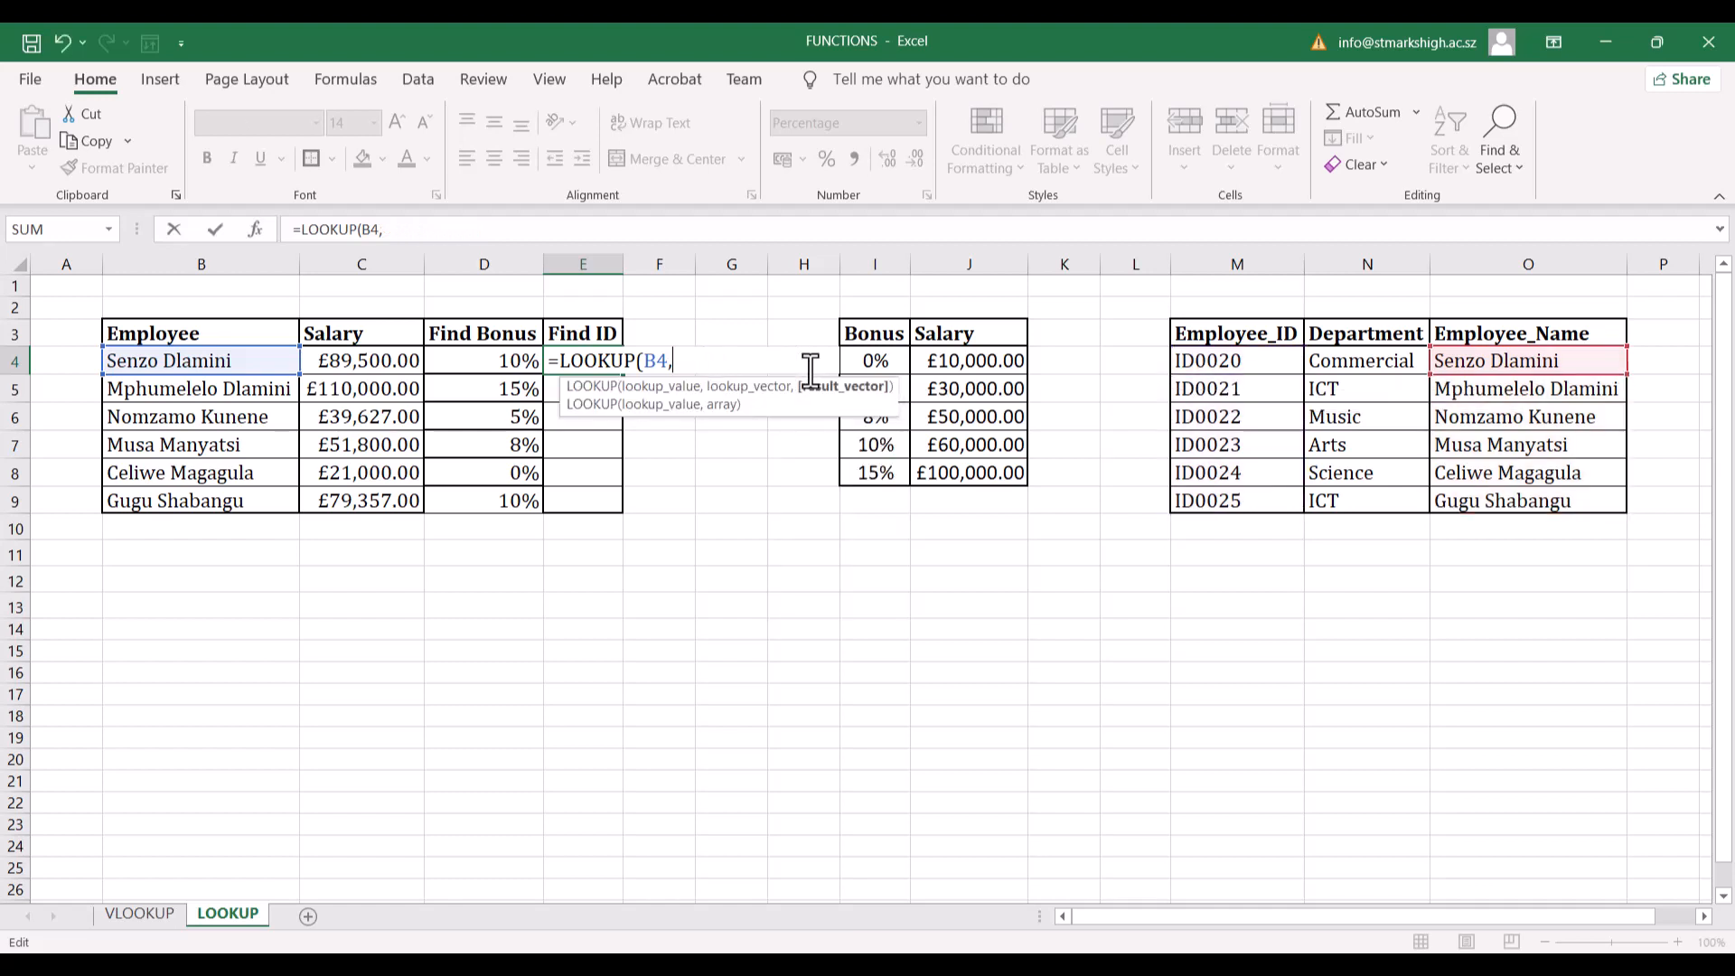
key("BackSpace")
key("BackSpace")
key("BackSpace")
key("BackSpace")
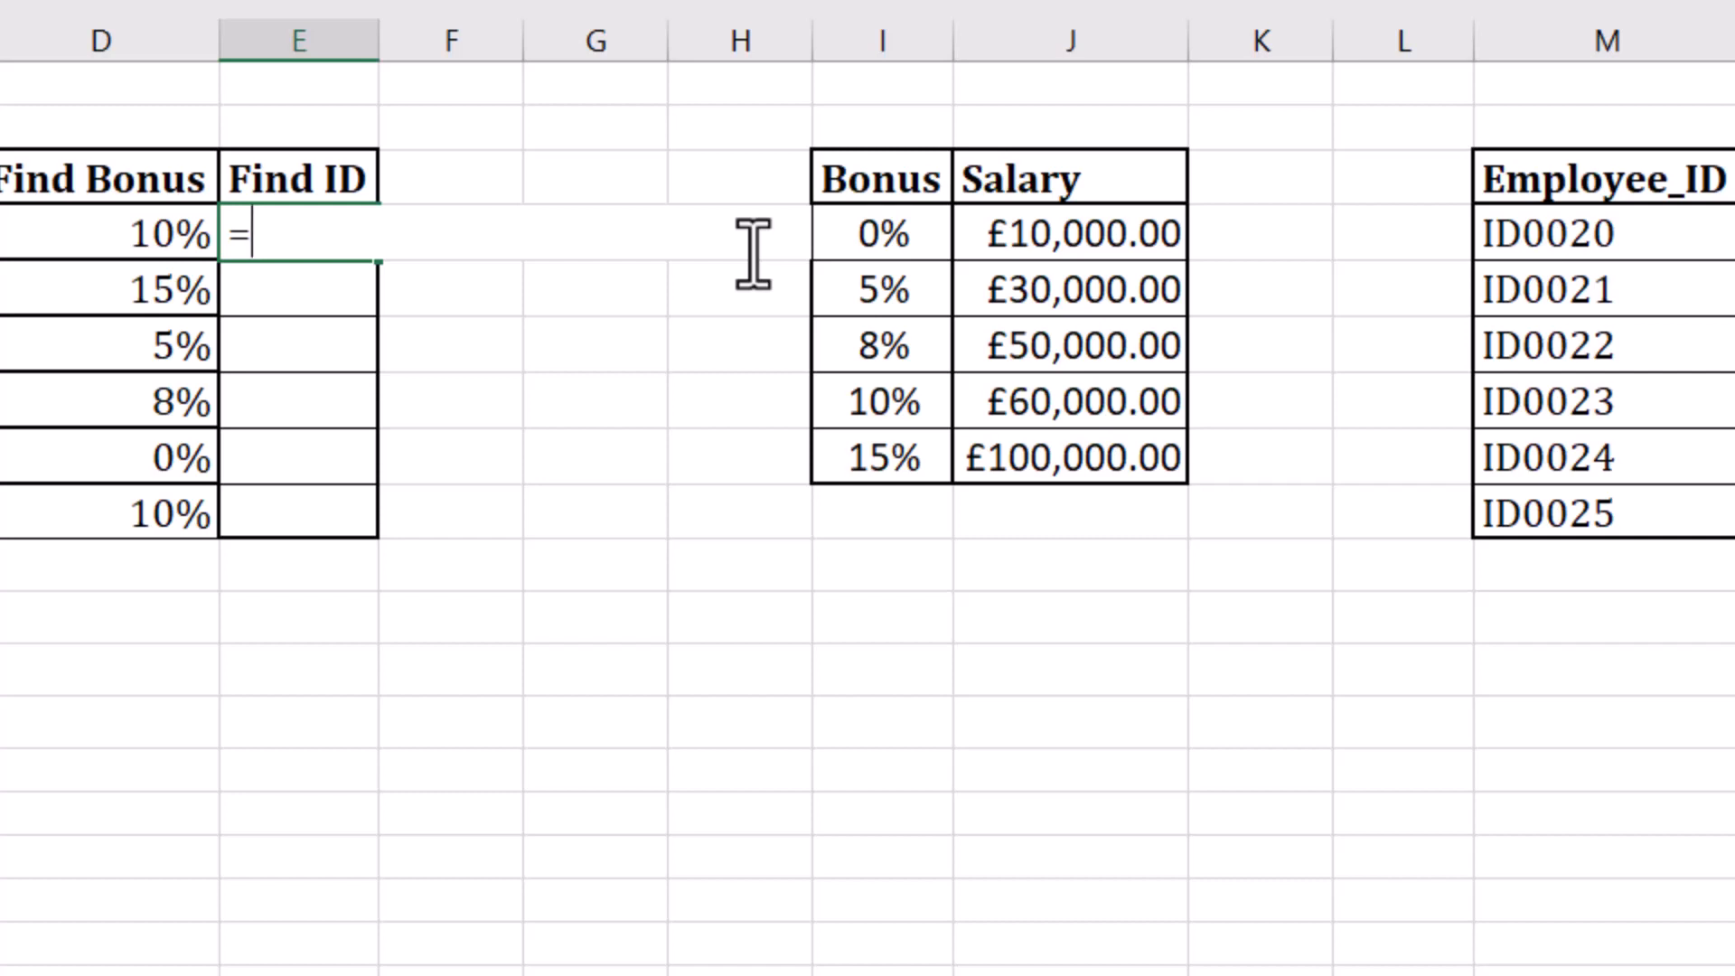
- Complete E4's formula as =XLOOKUP(B4,O4:O9,M4:M9) to find the first employee's ID from the name
type("x")
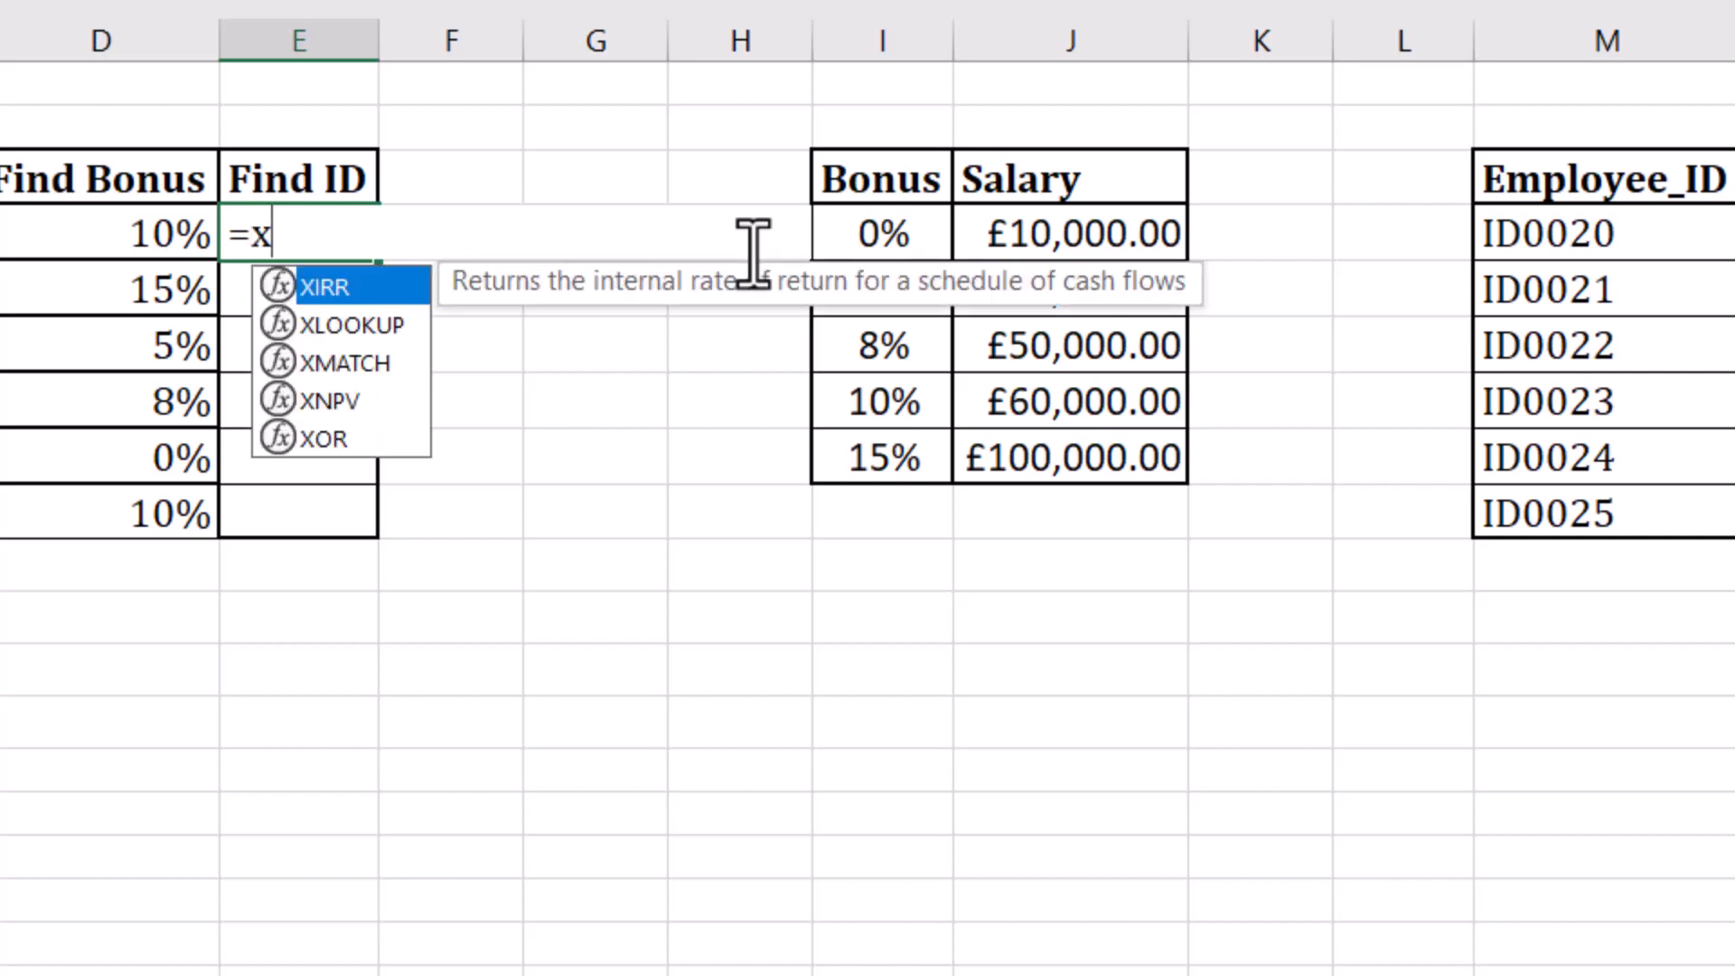
type("l")
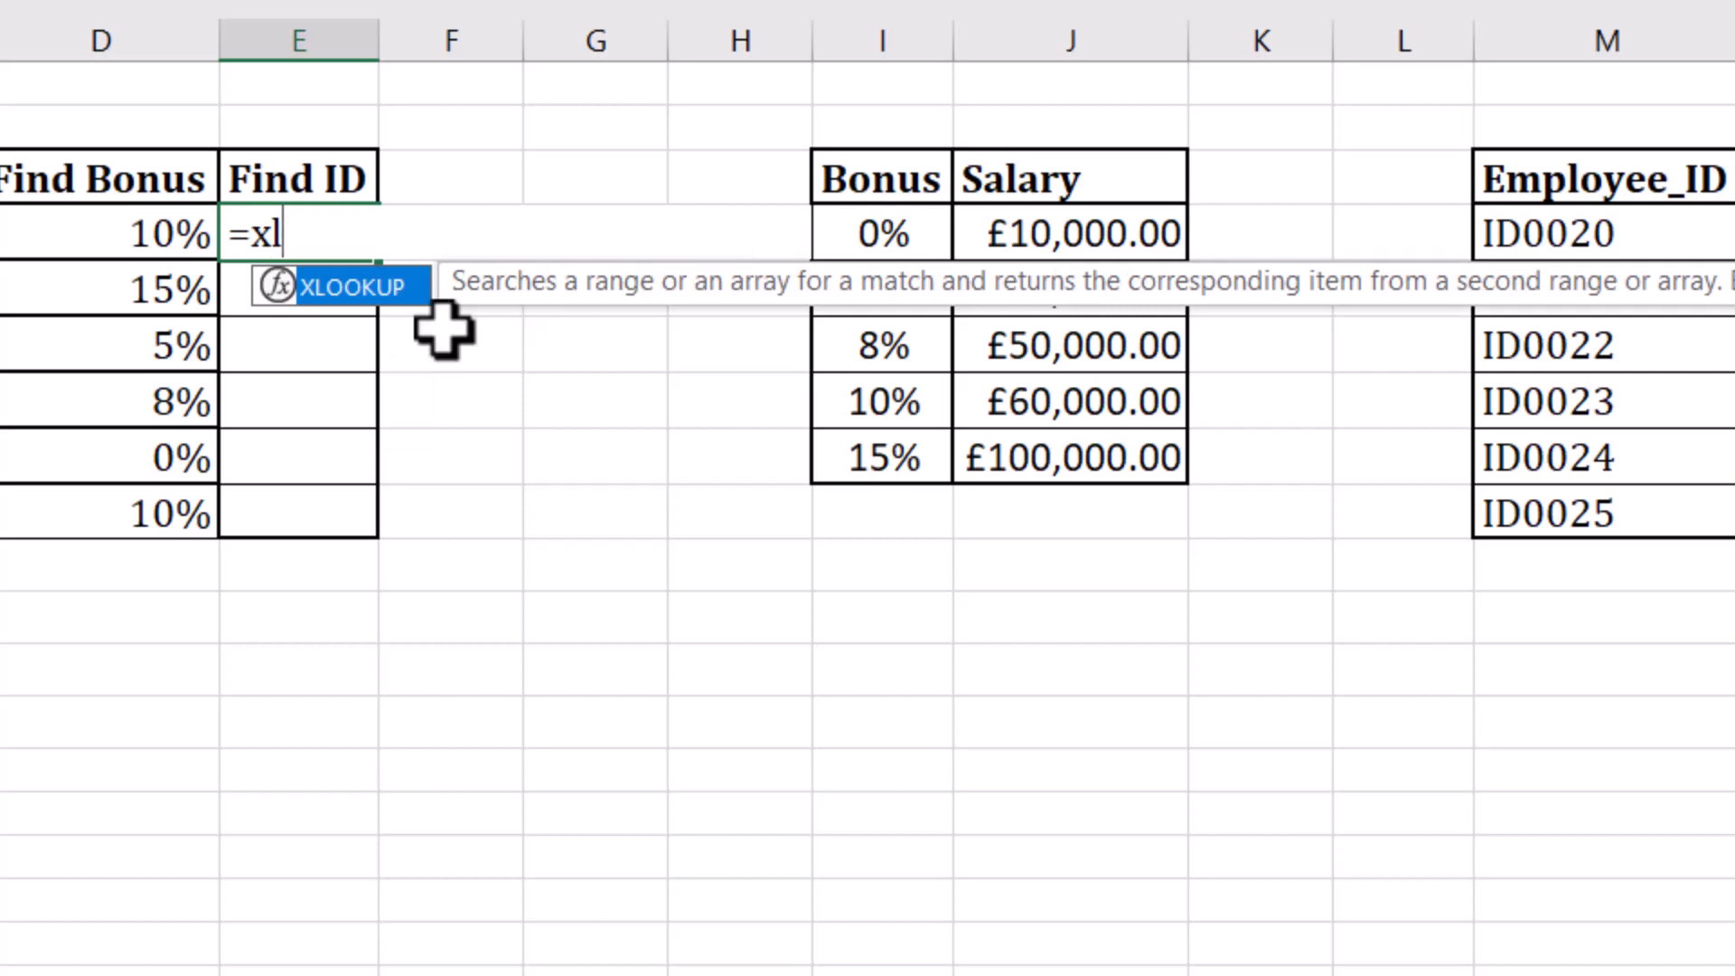
double_click(366, 287)
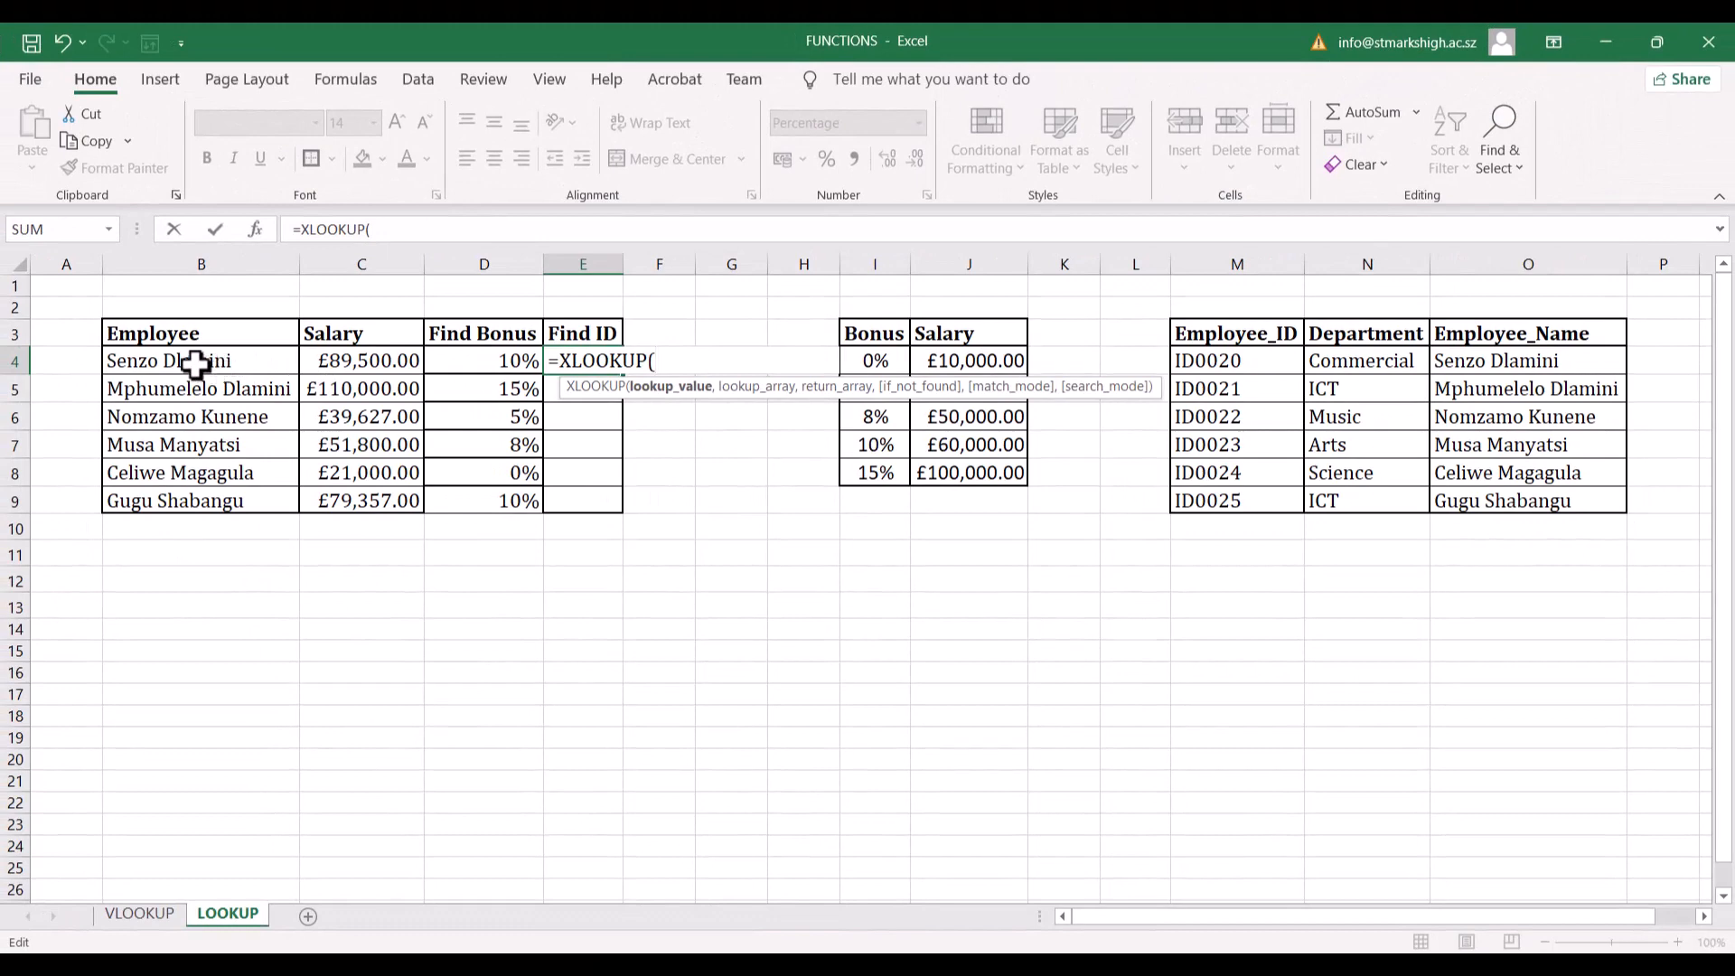
left_click(194, 364)
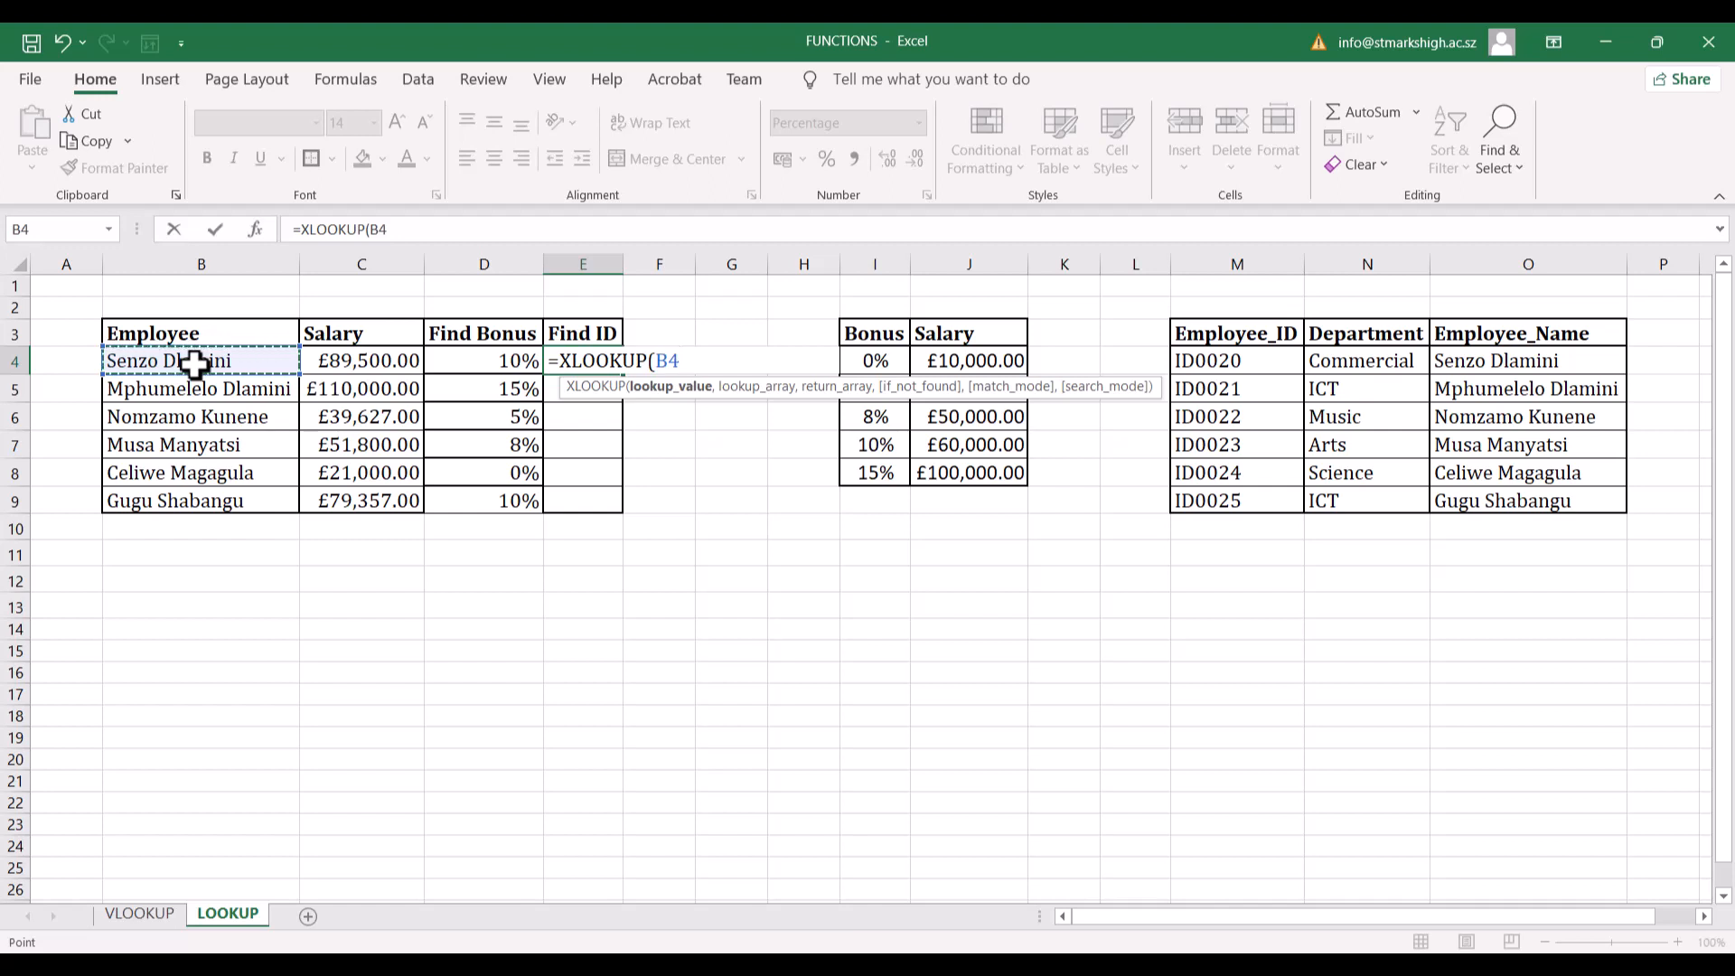
type(",")
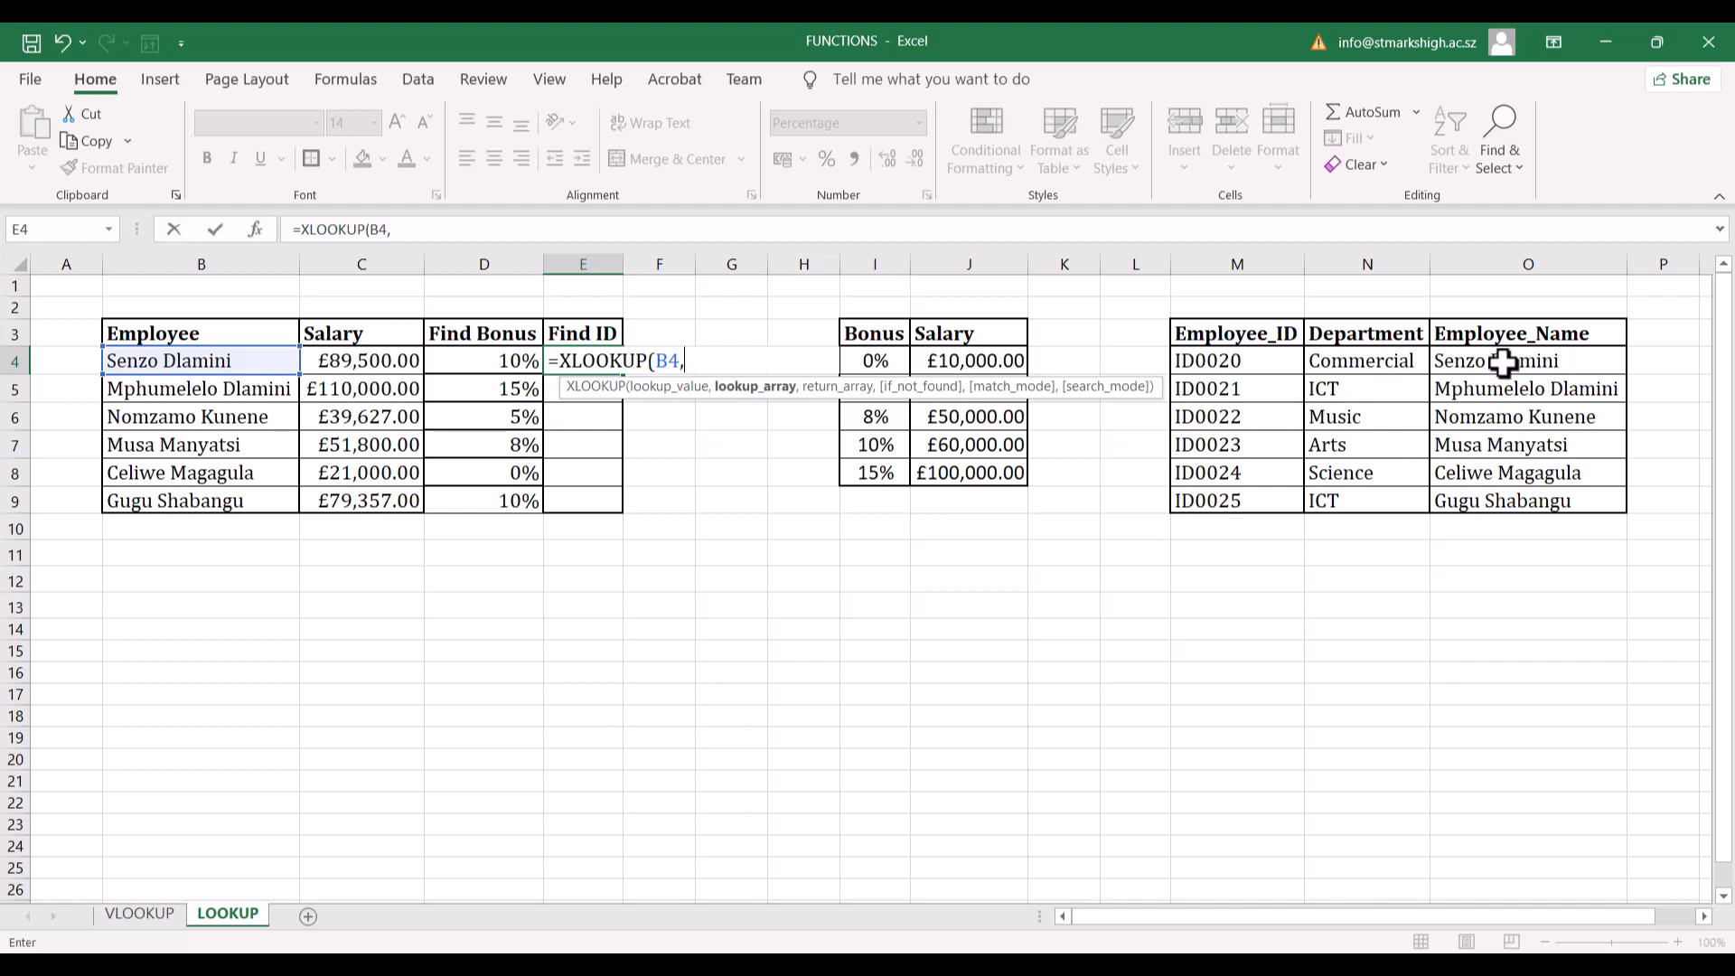
left_click_drag(1502, 362, 1518, 492)
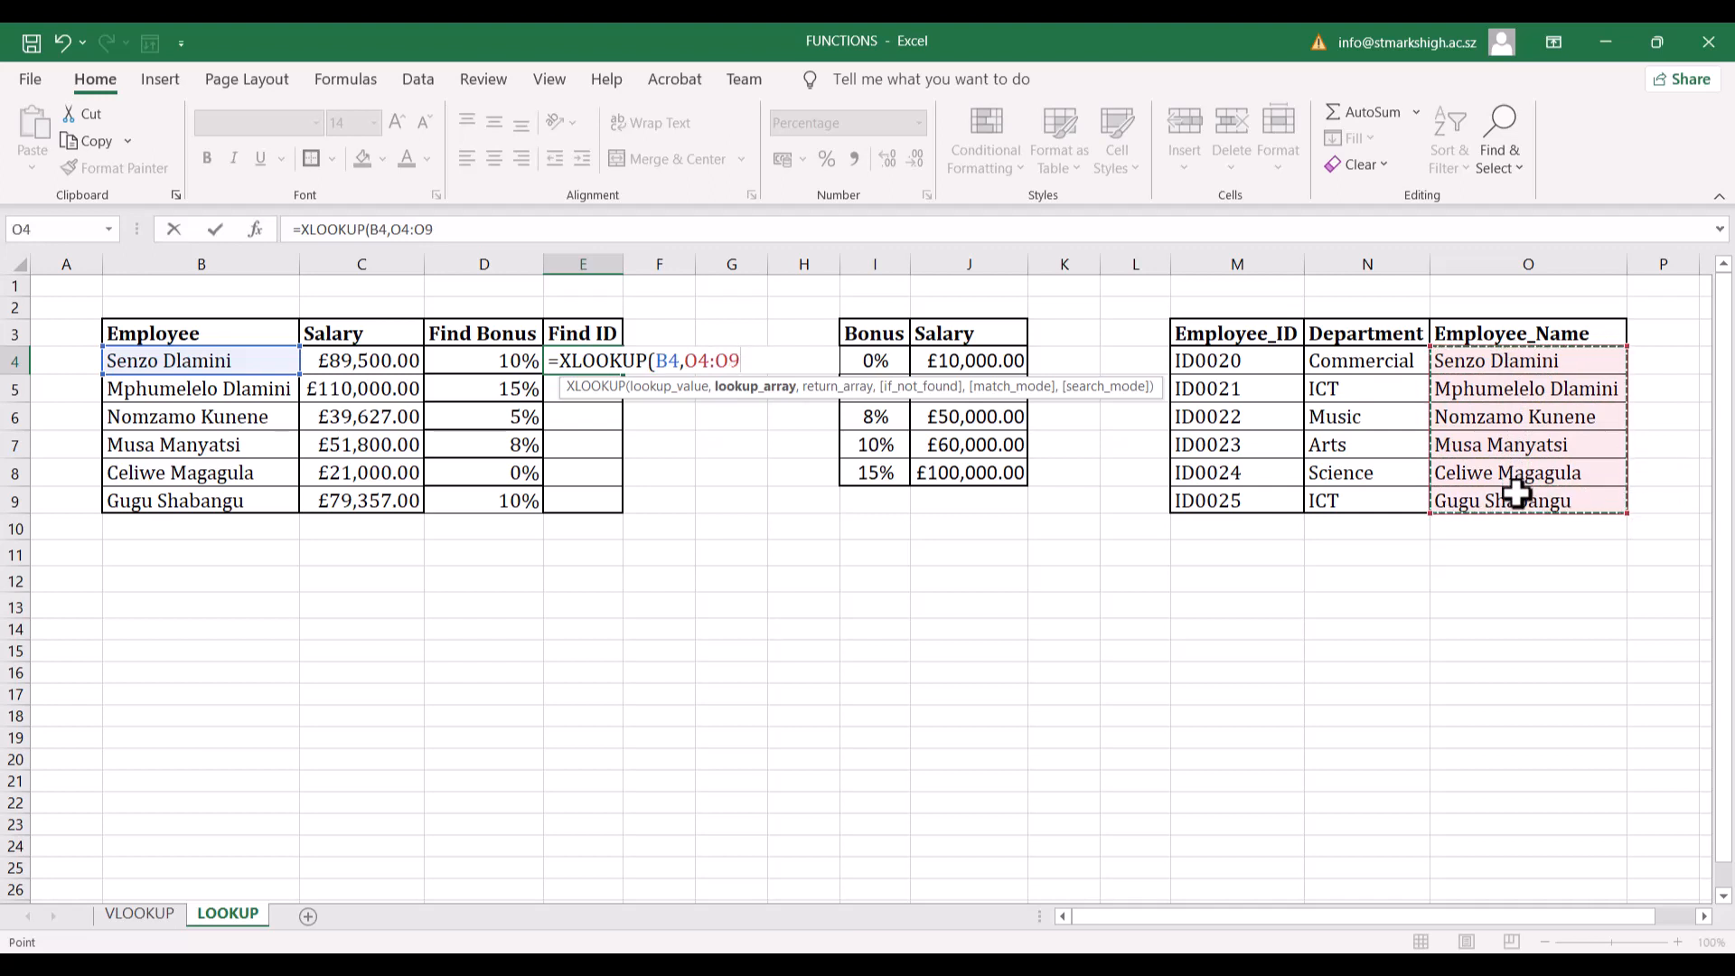
type(",")
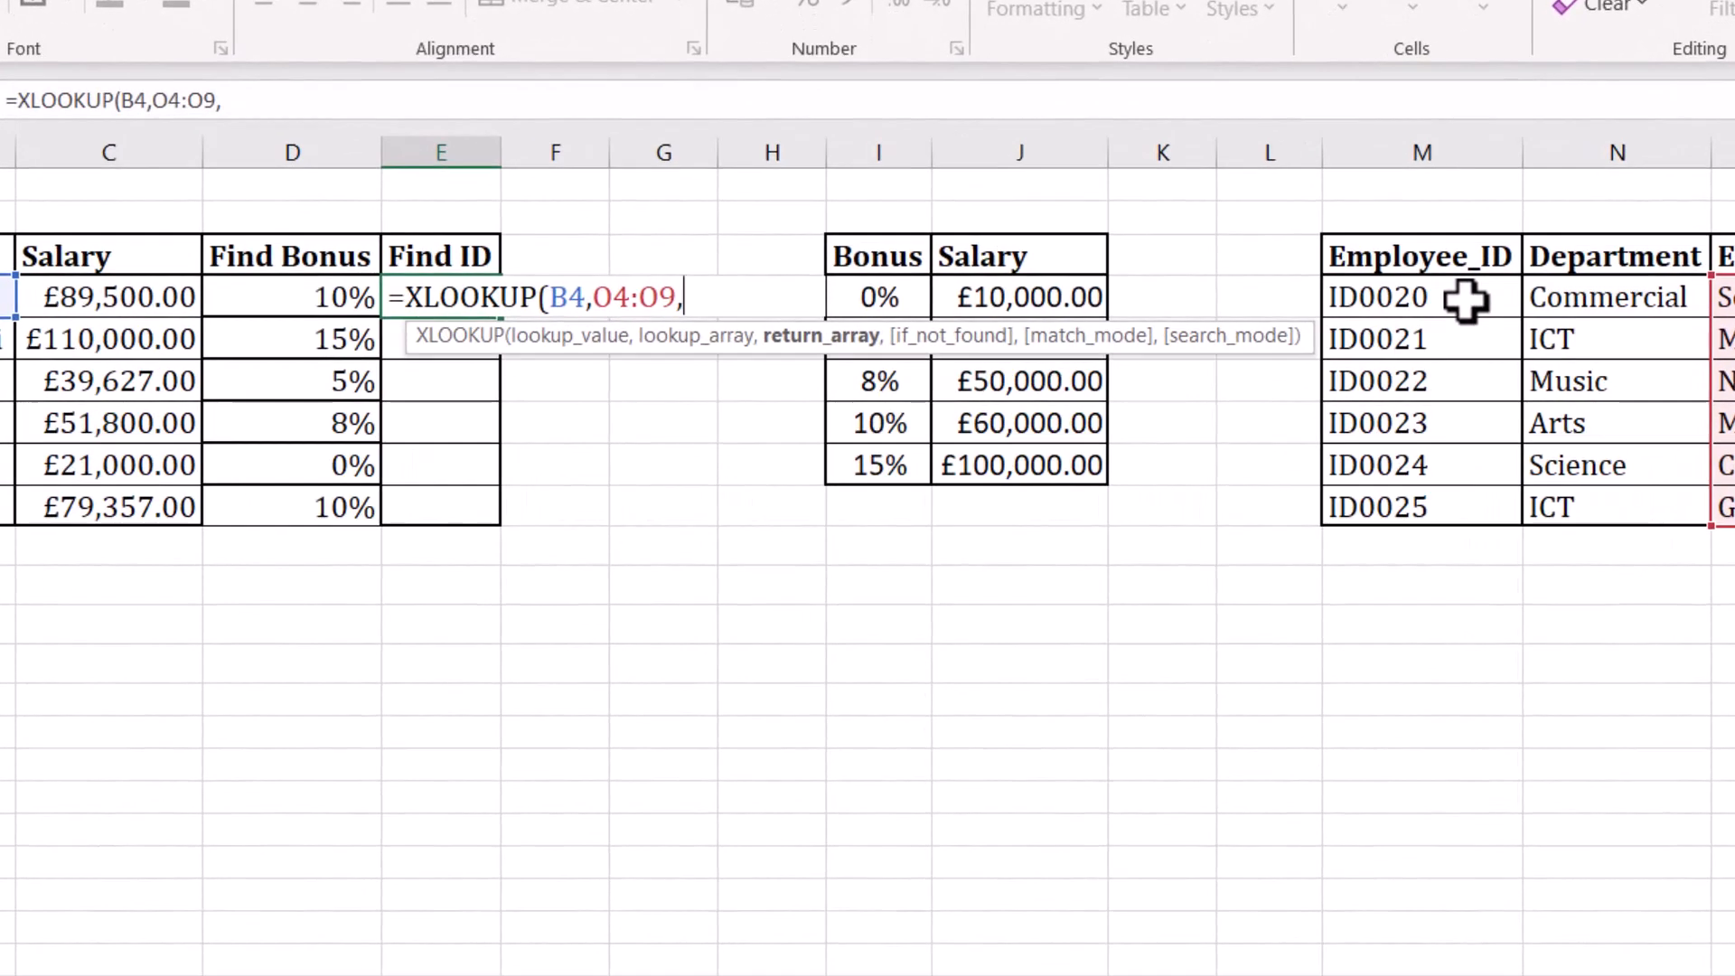
left_click(1266, 361)
left_click_drag(1464, 299, 1459, 507)
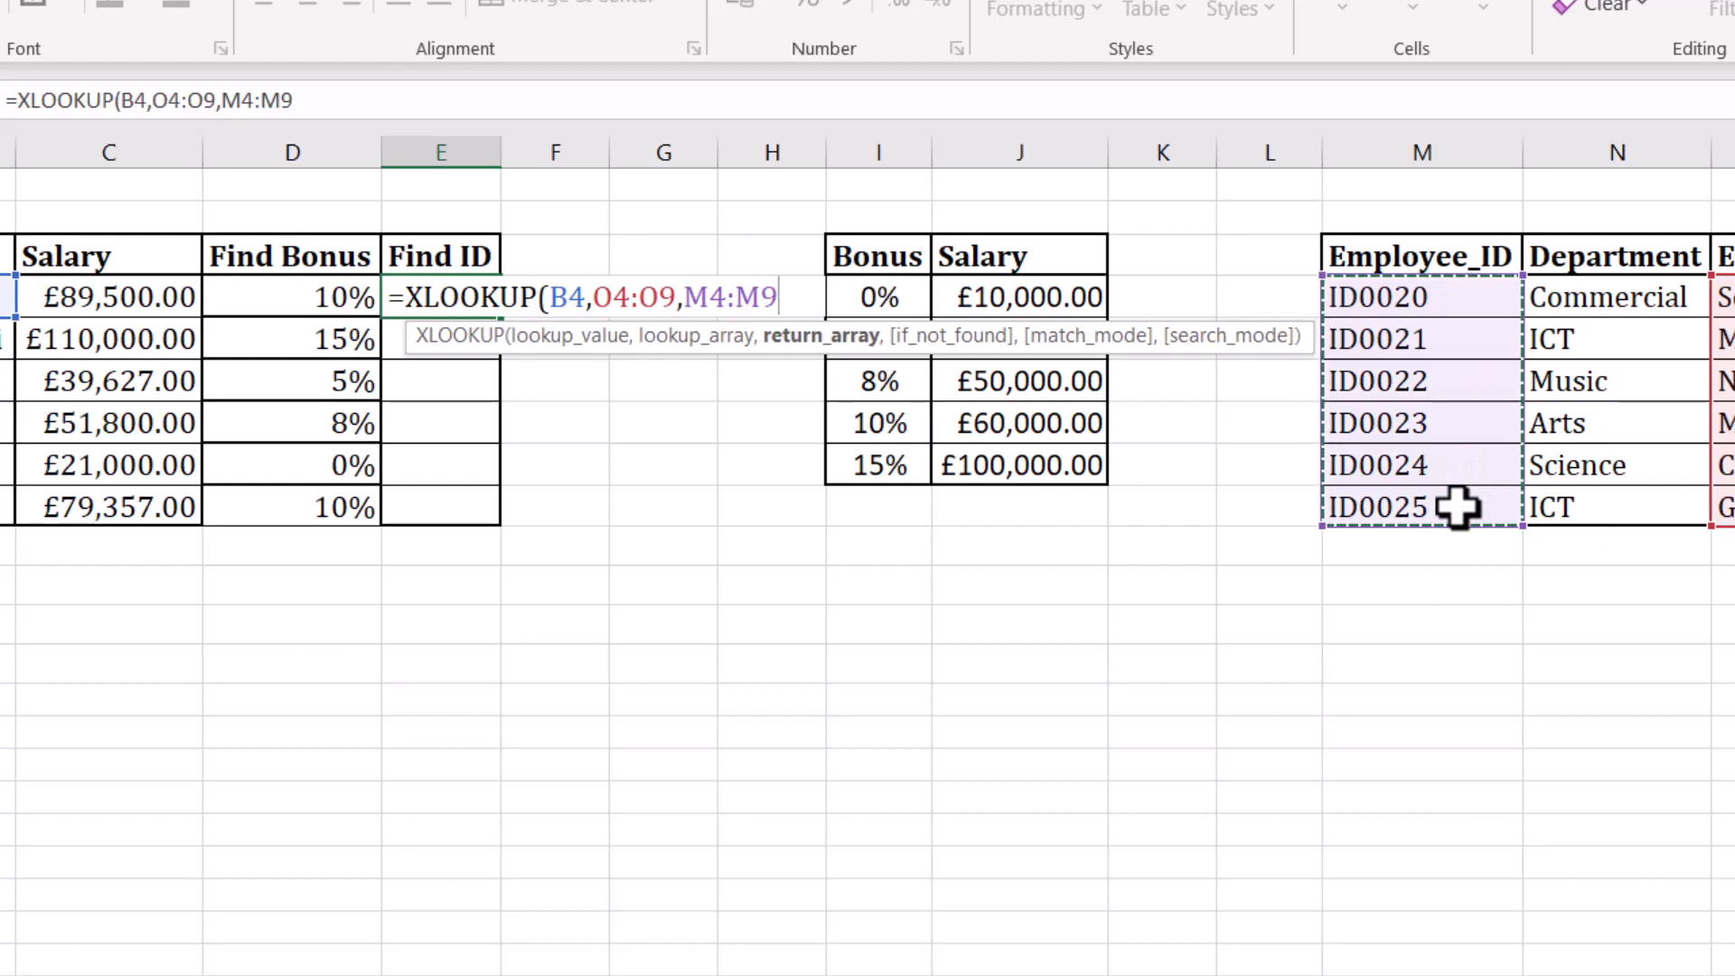
key("Return")
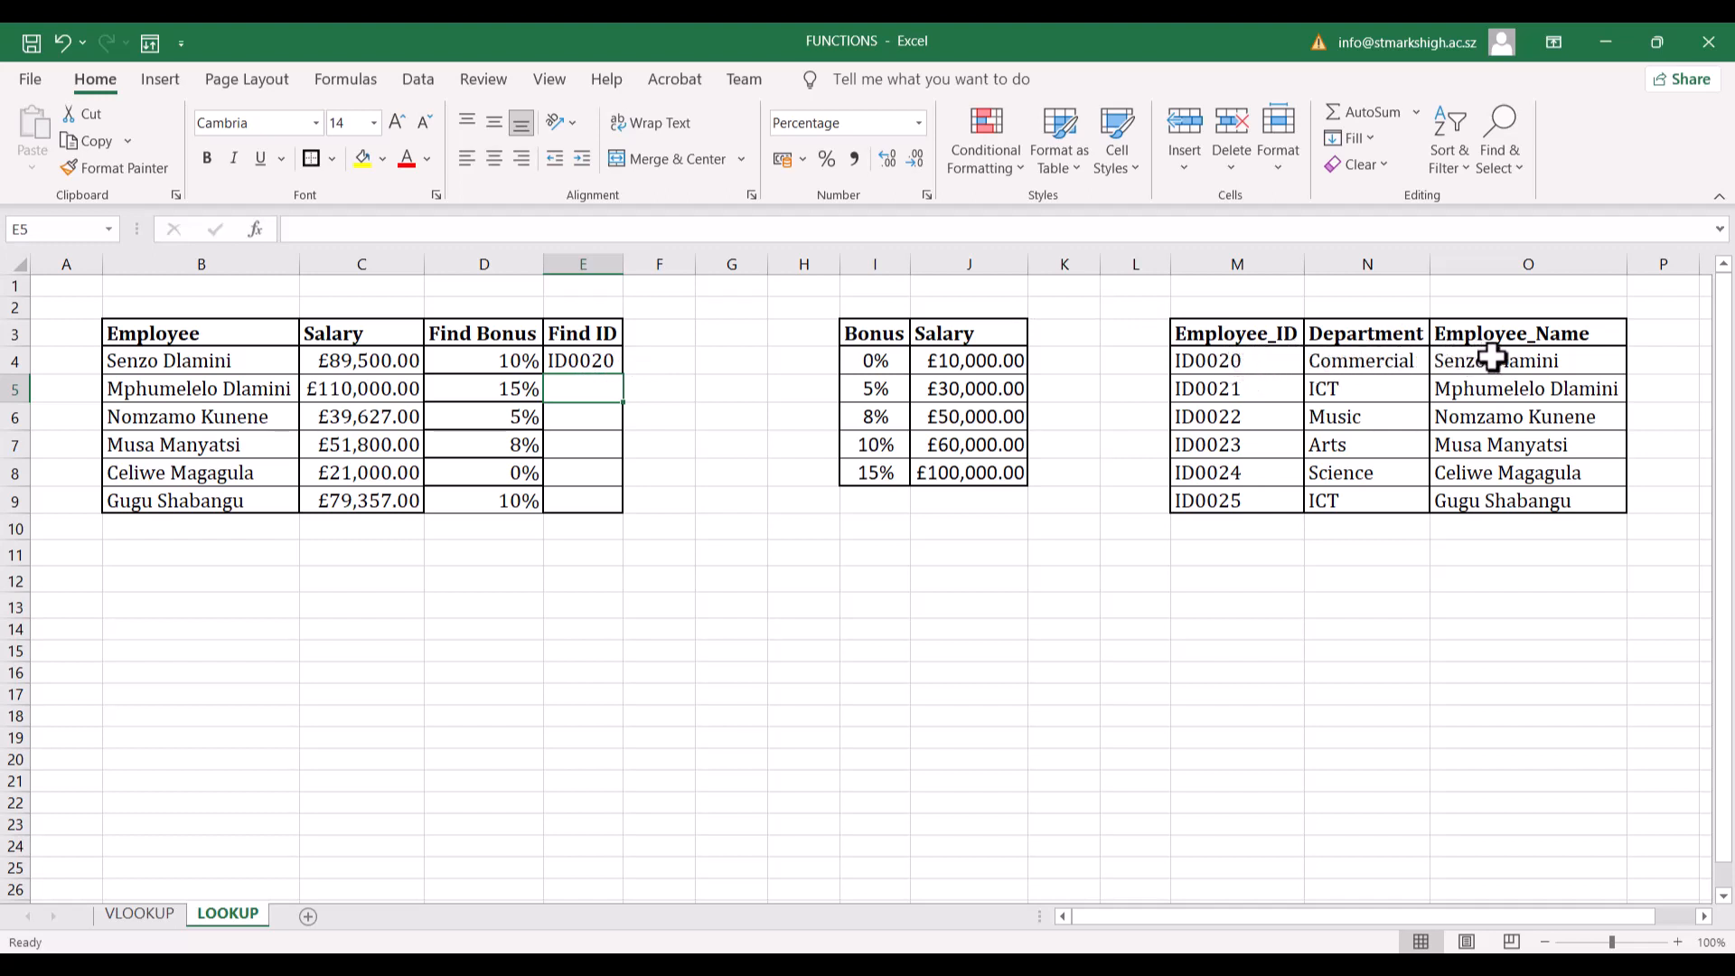
- Make the lookup and return arrays in E4's formula absolute, as $O$4:$O$9 and $M$4:$M$9
double_click(588, 364)
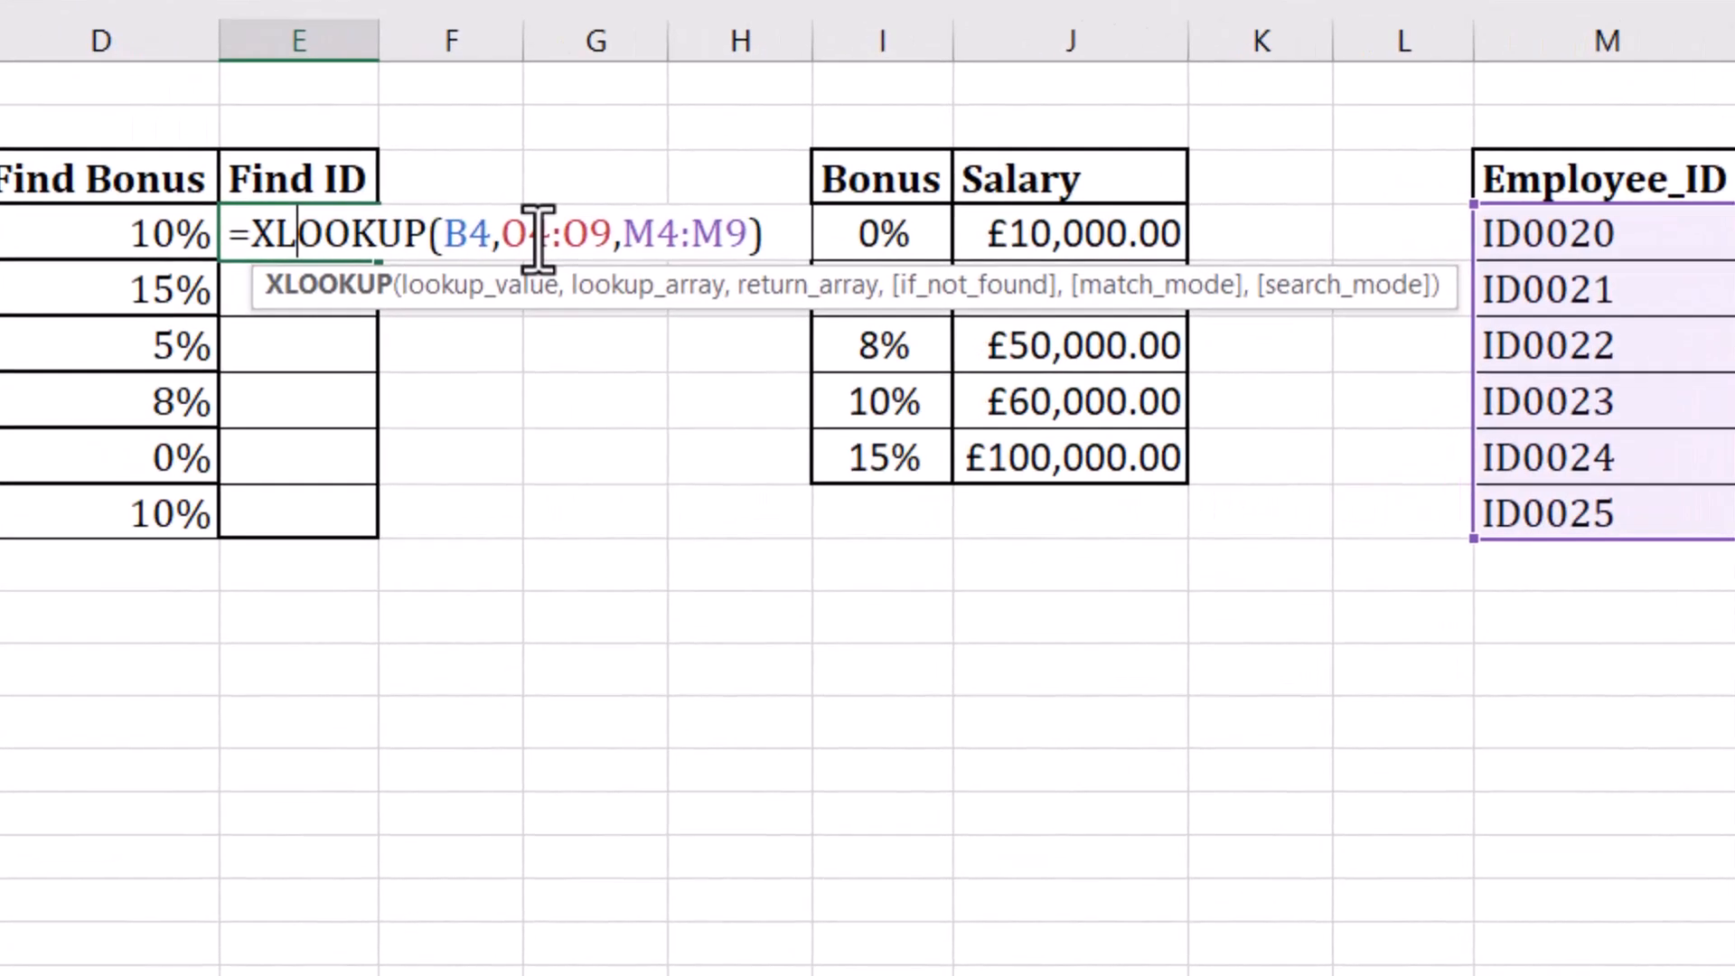
left_click_drag(537, 237, 584, 237)
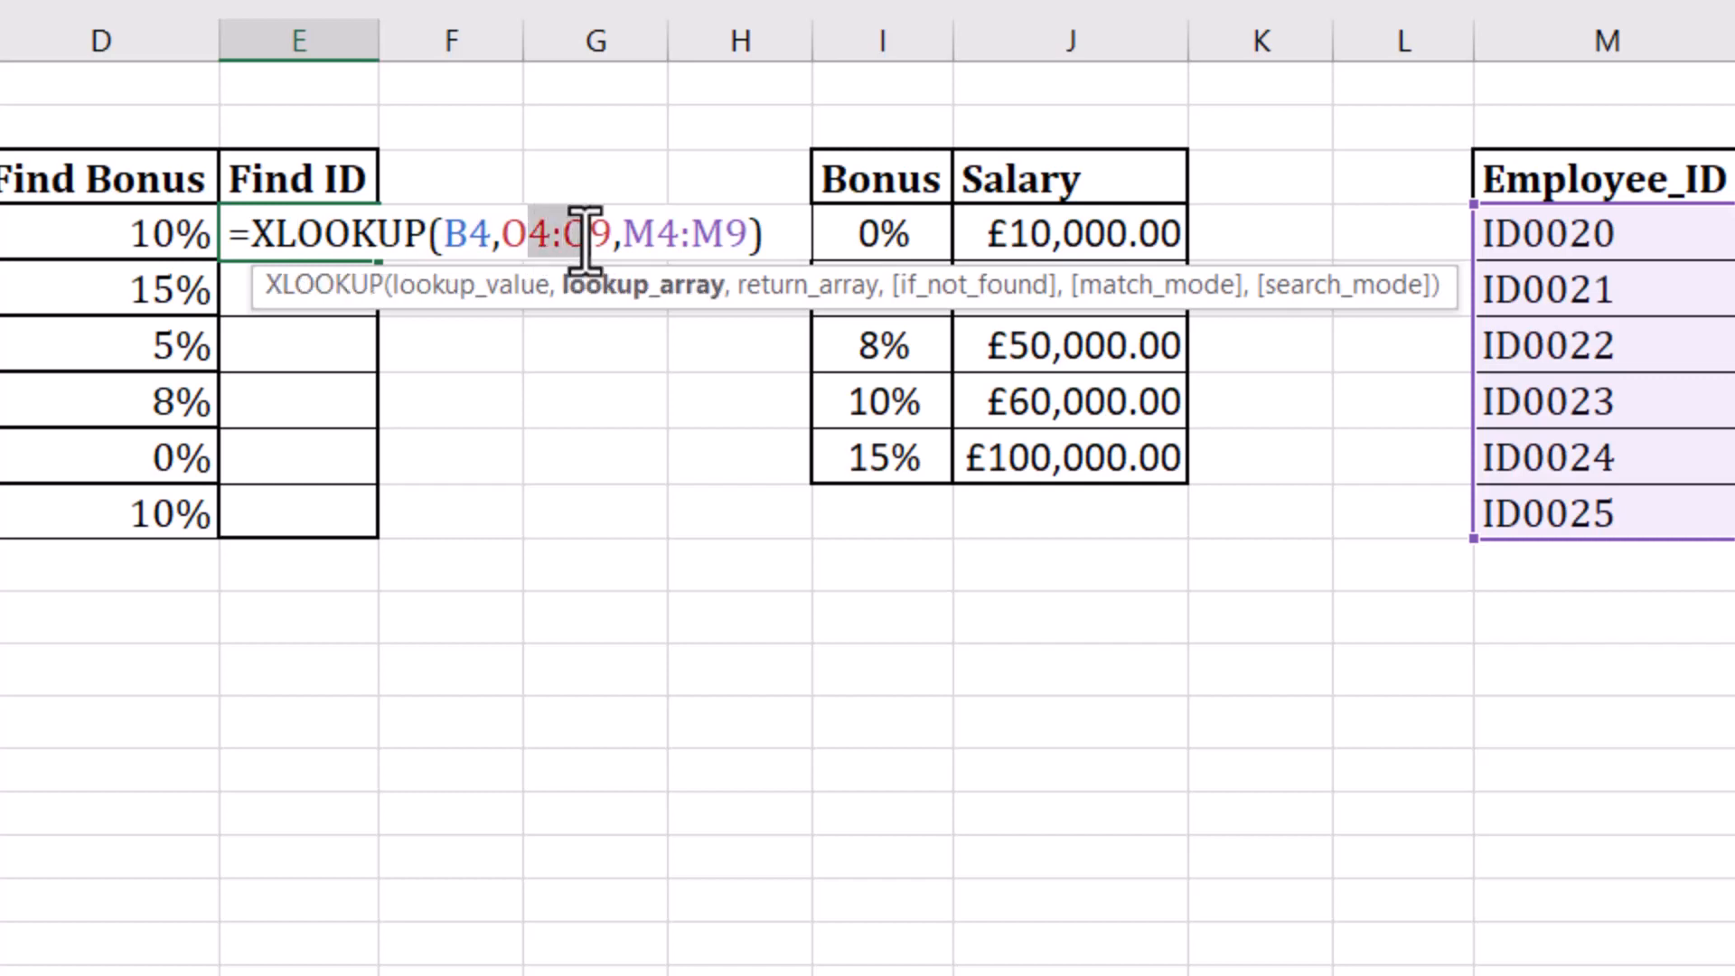
key("F4")
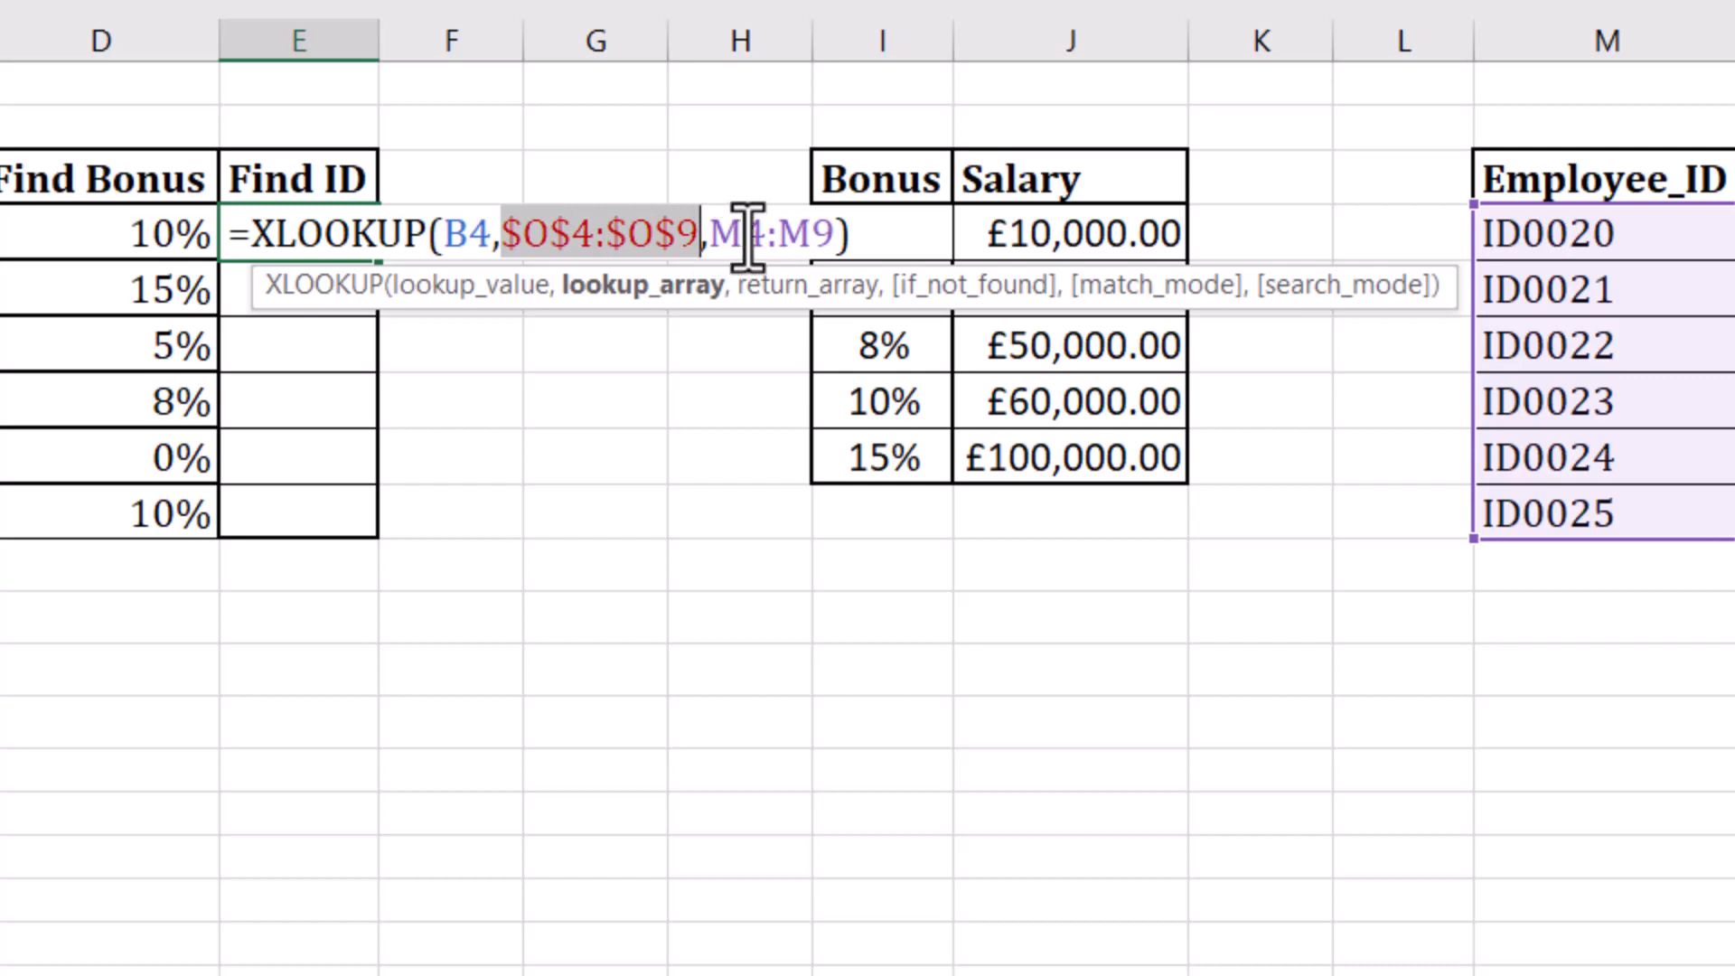
left_click_drag(742, 236, 802, 237)
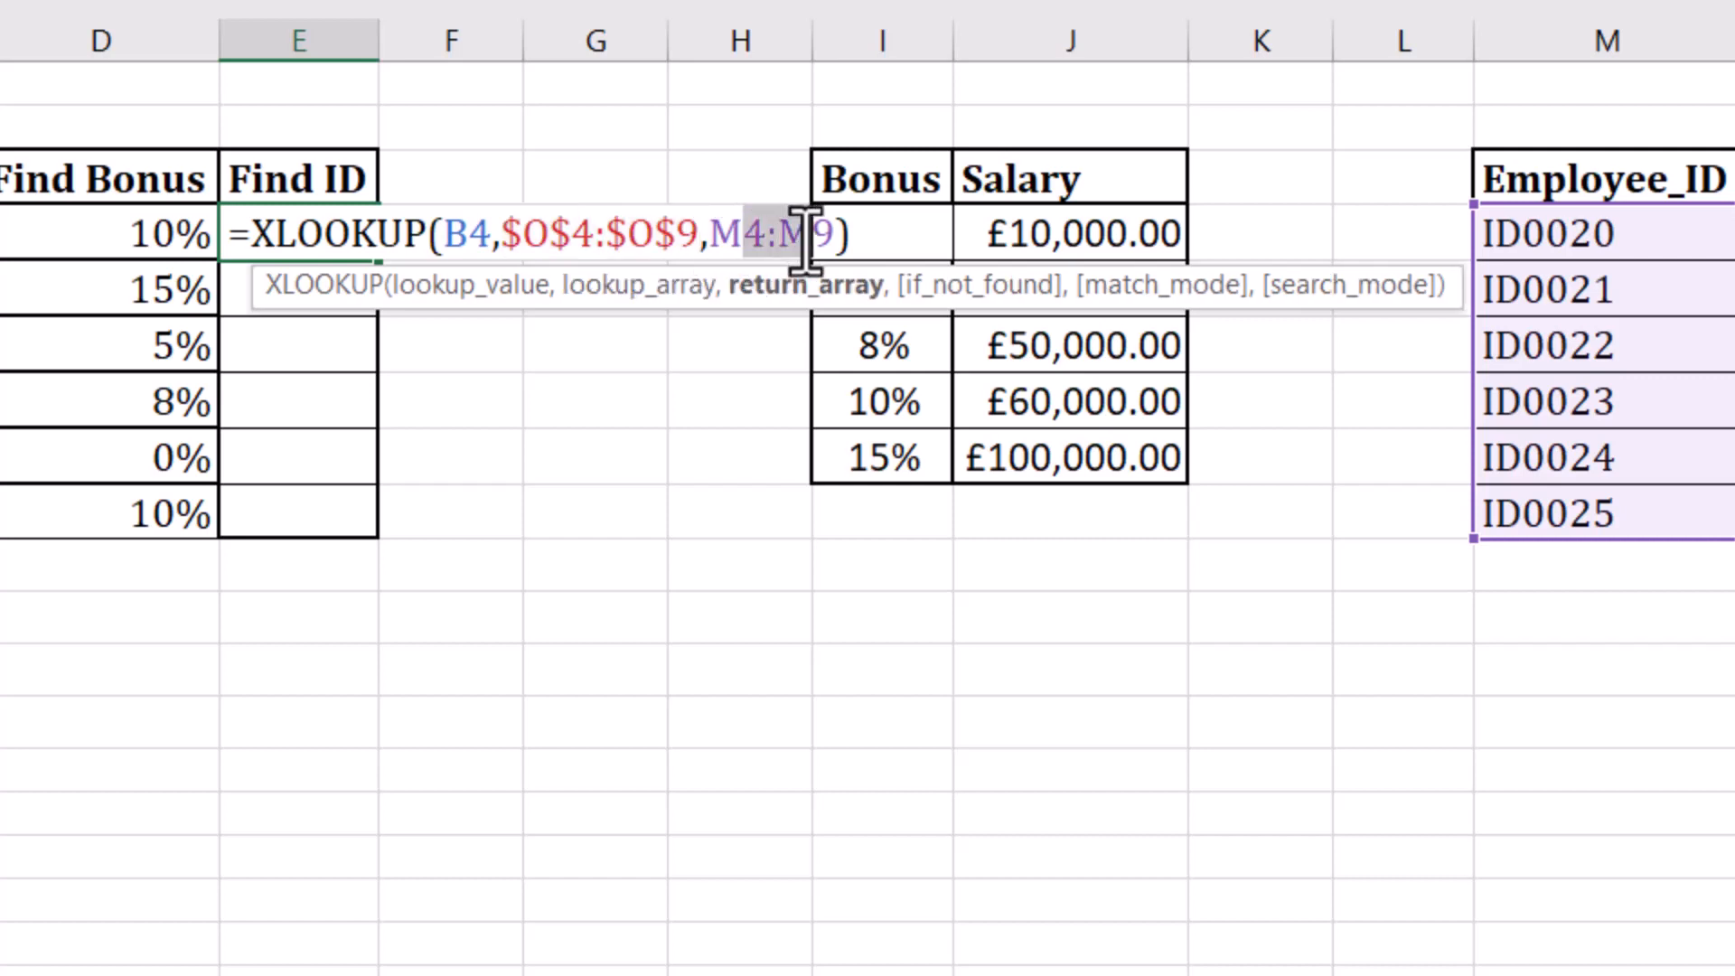
key("F4")
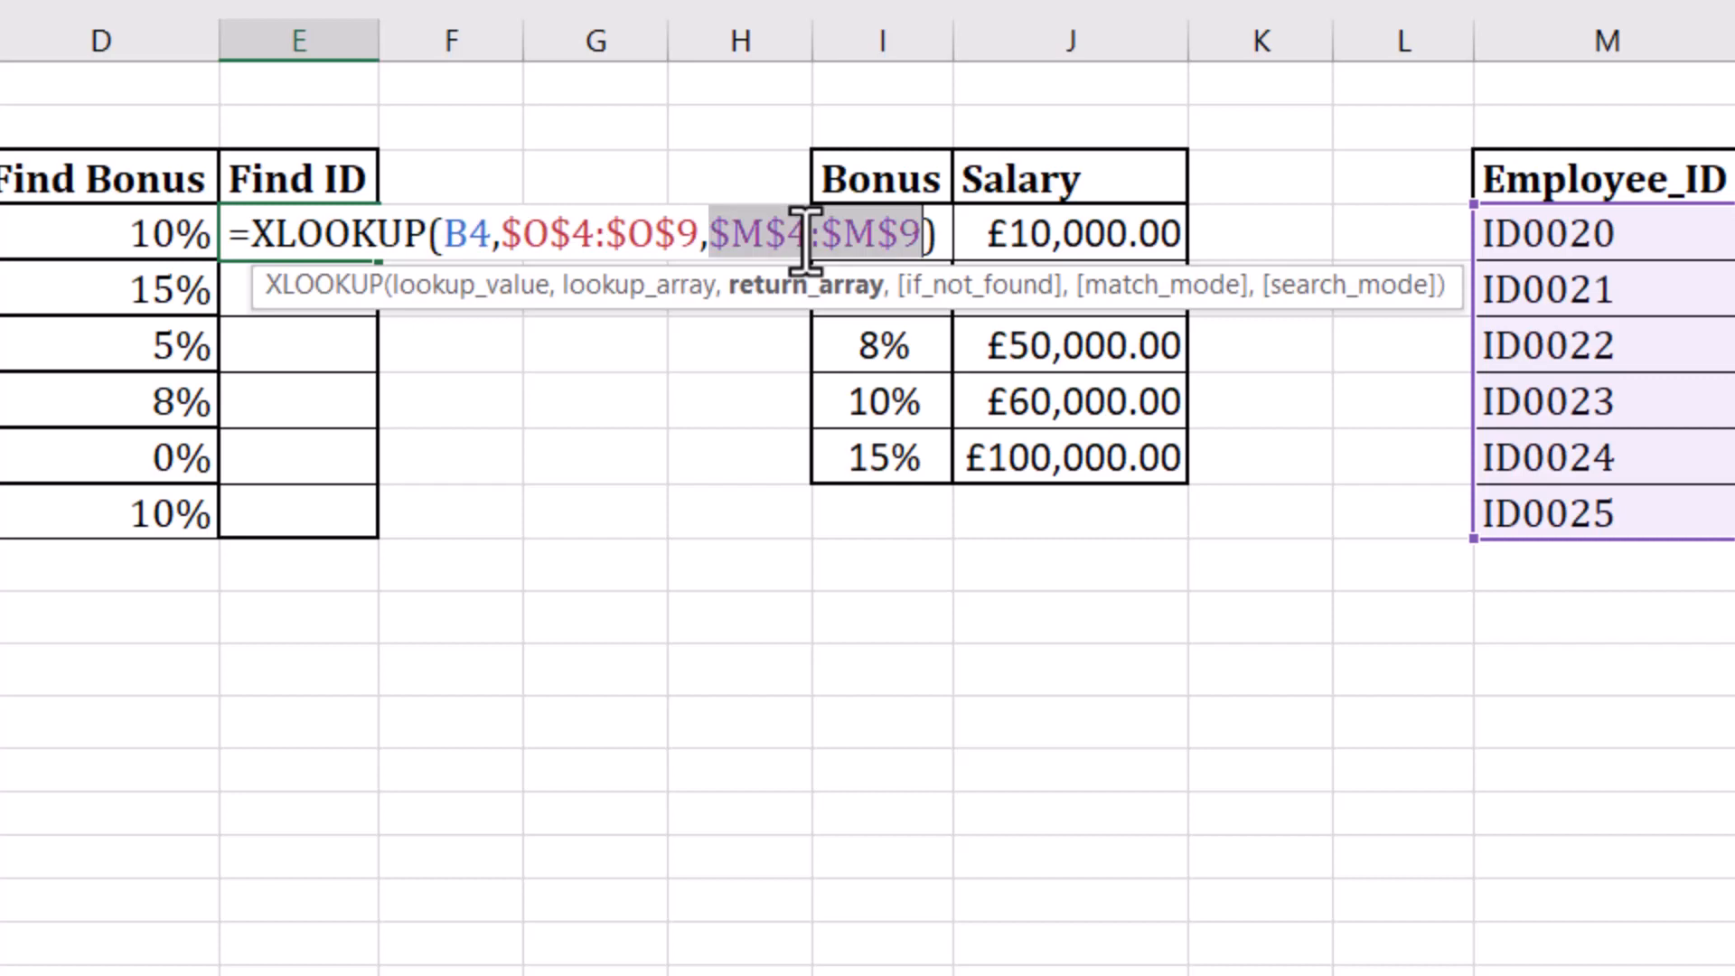
key("Return")
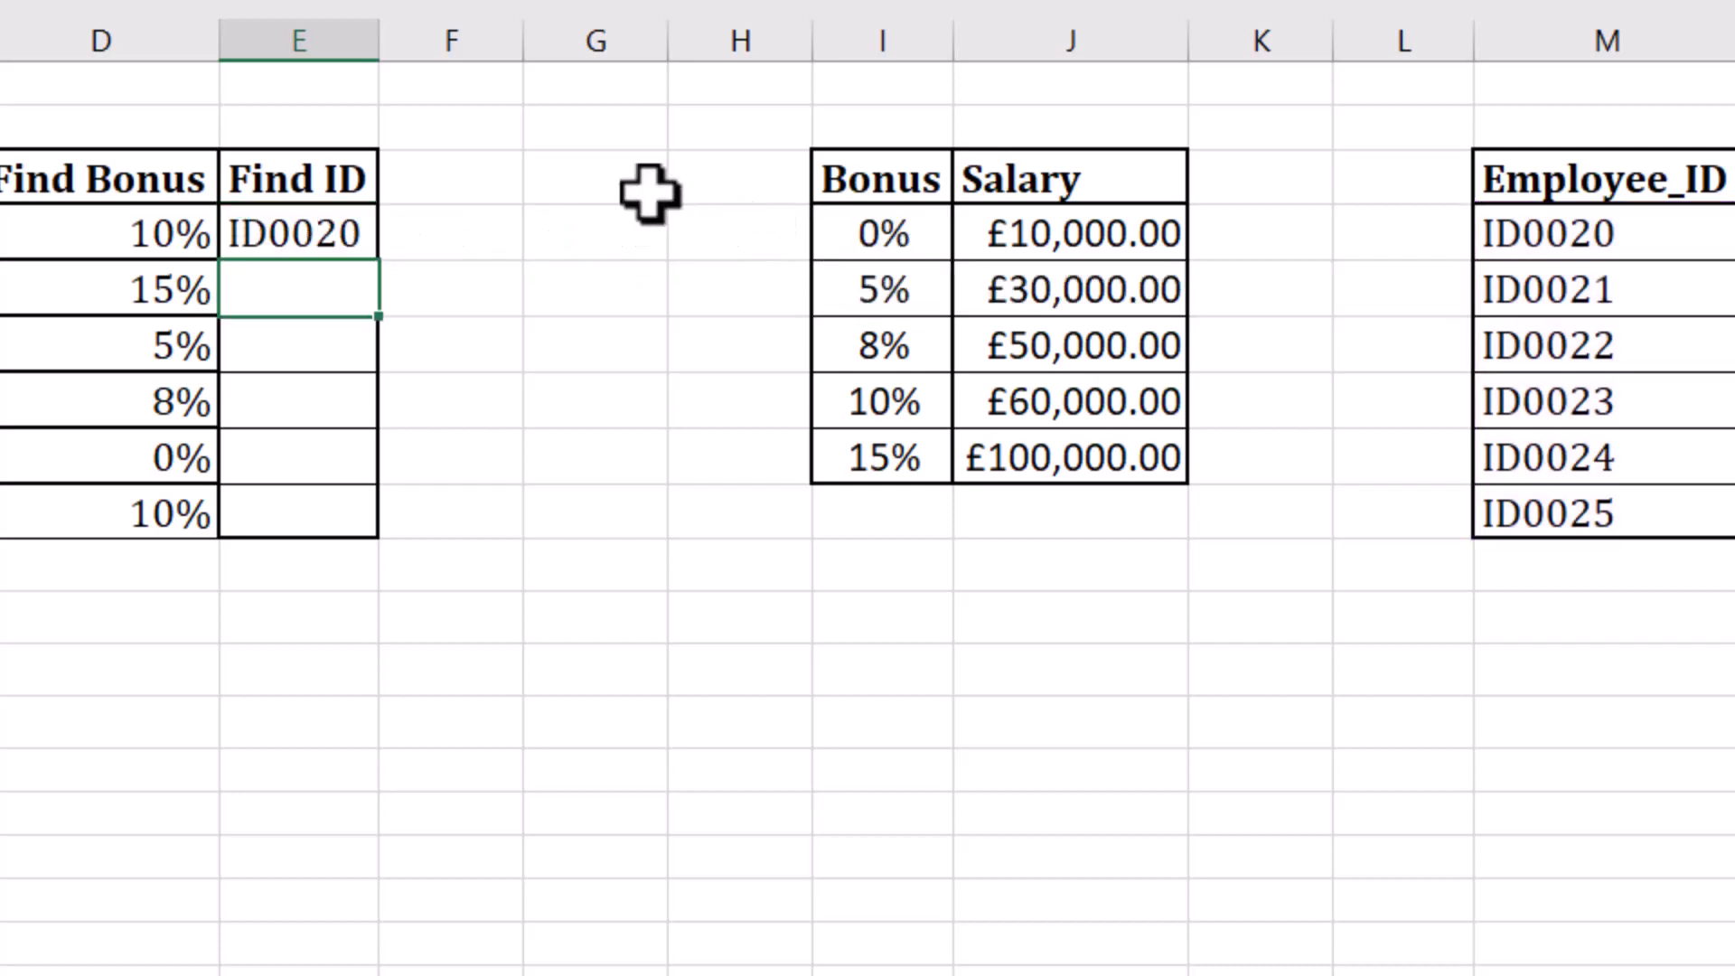
- Copy the XLOOKUP formula from E4 down to E9 and check E7 against the name in O7 and the ID in M7
left_click(349, 240)
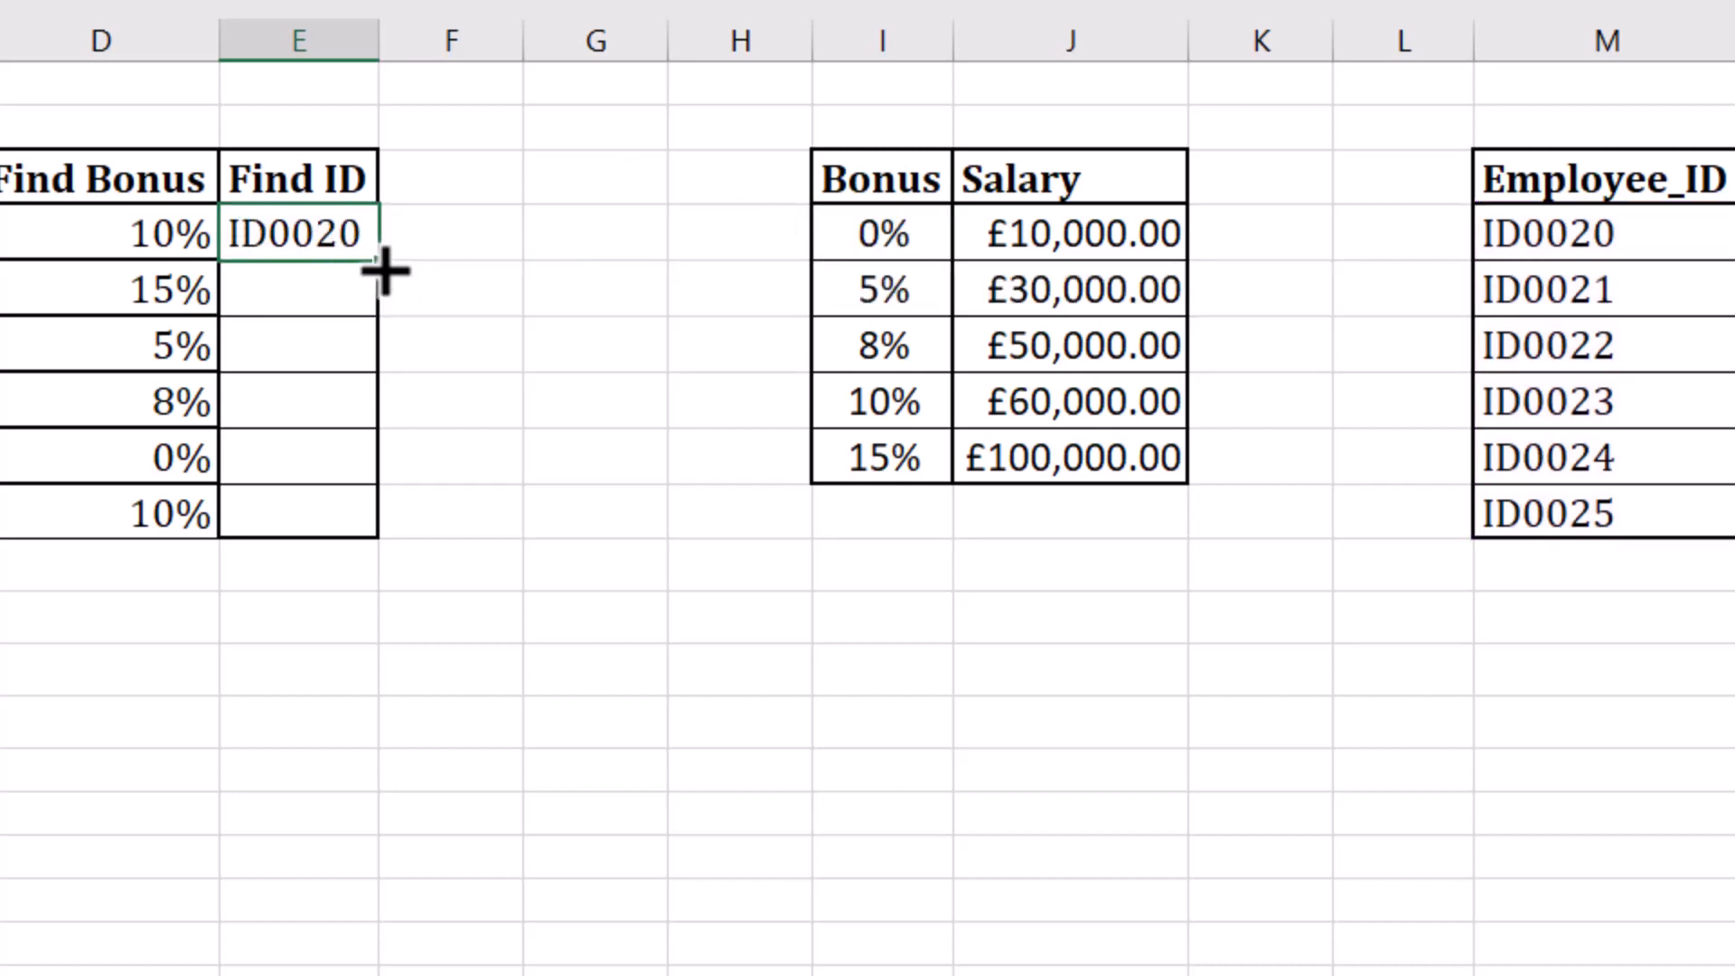
left_click_drag(383, 271, 375, 534)
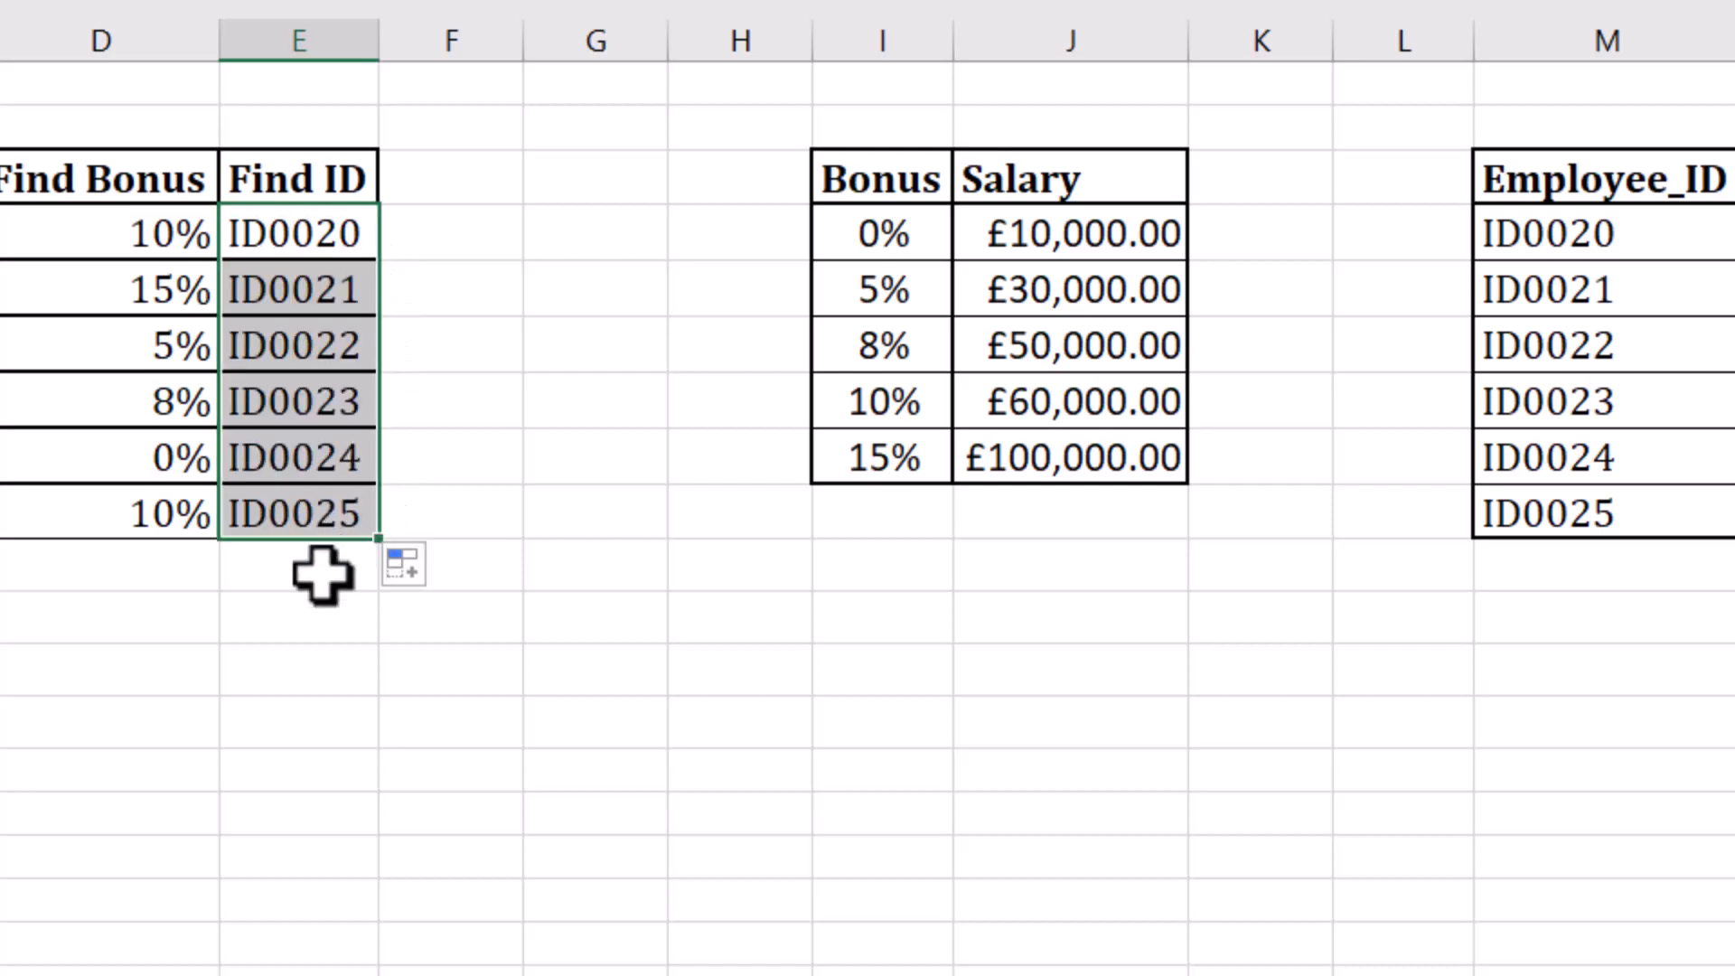
left_click(302, 596)
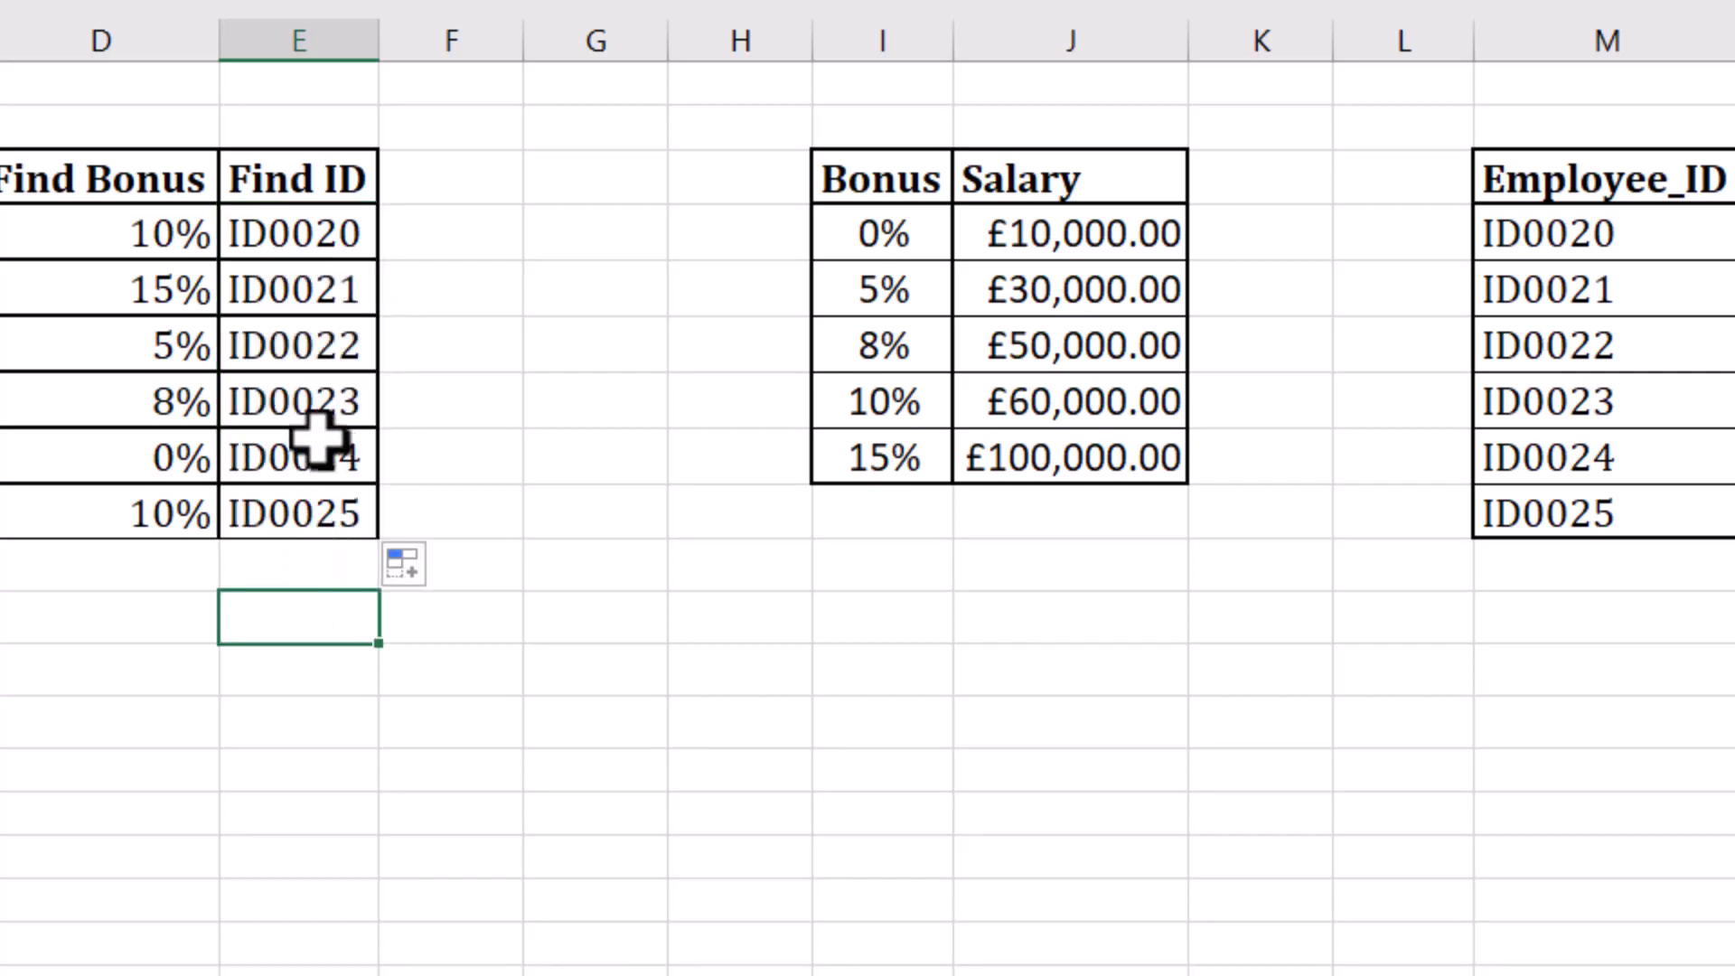
left_click(321, 407)
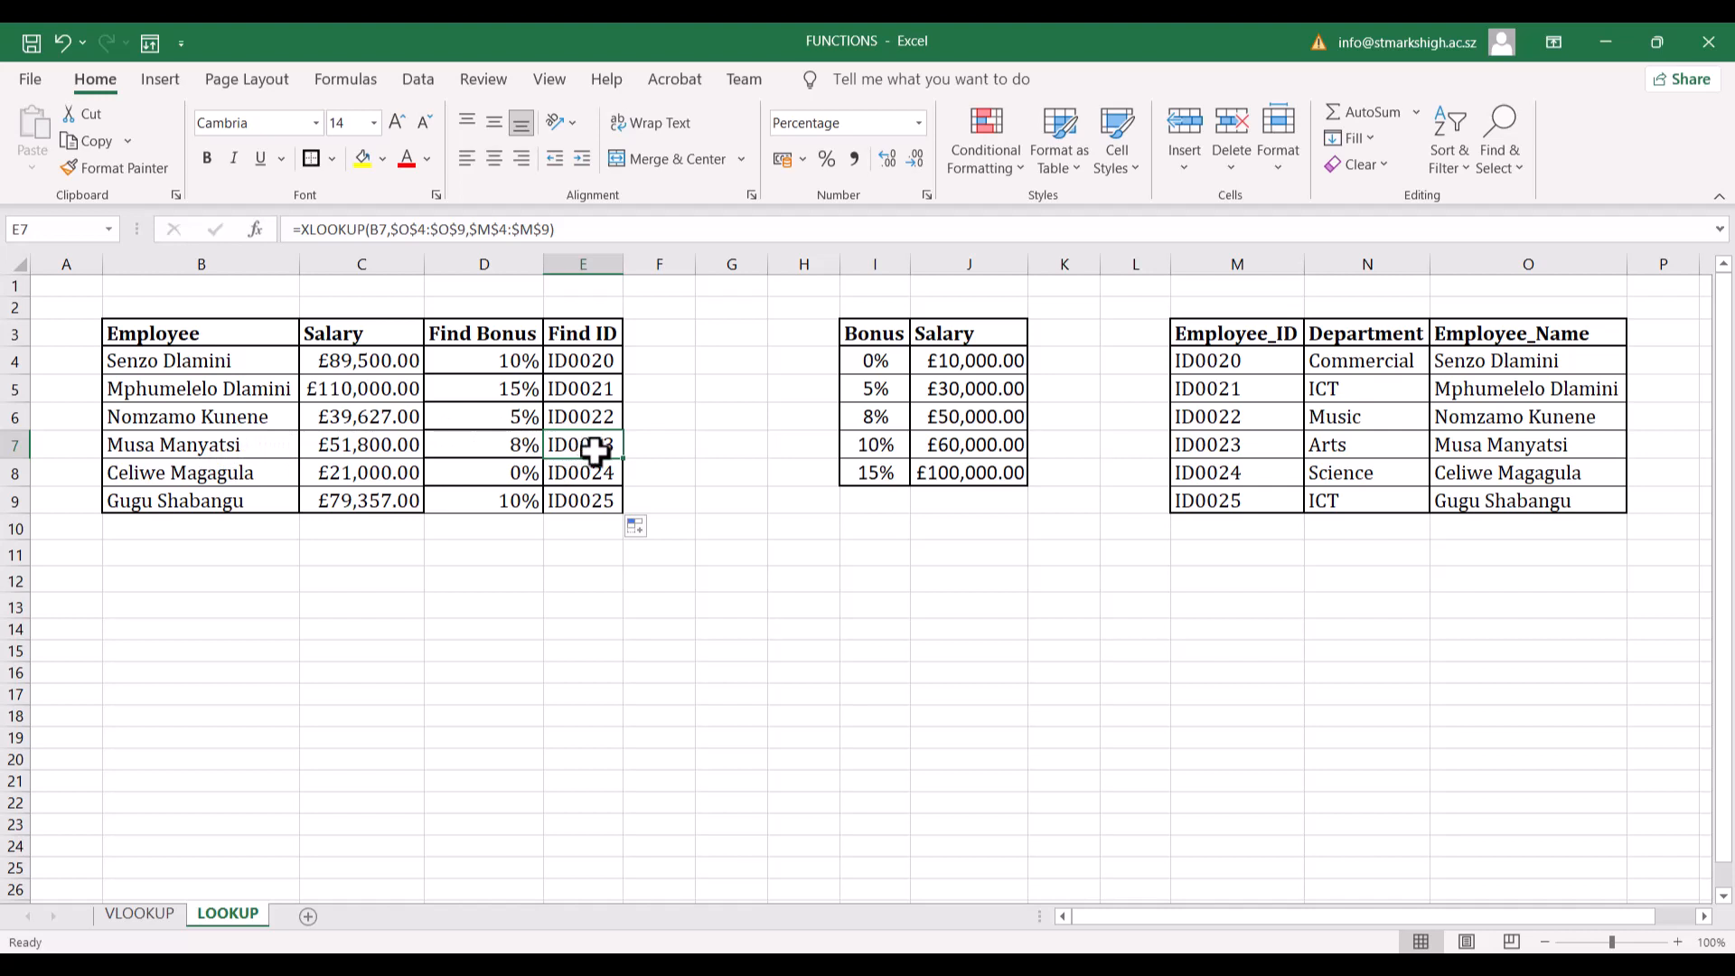
left_click(1495, 447)
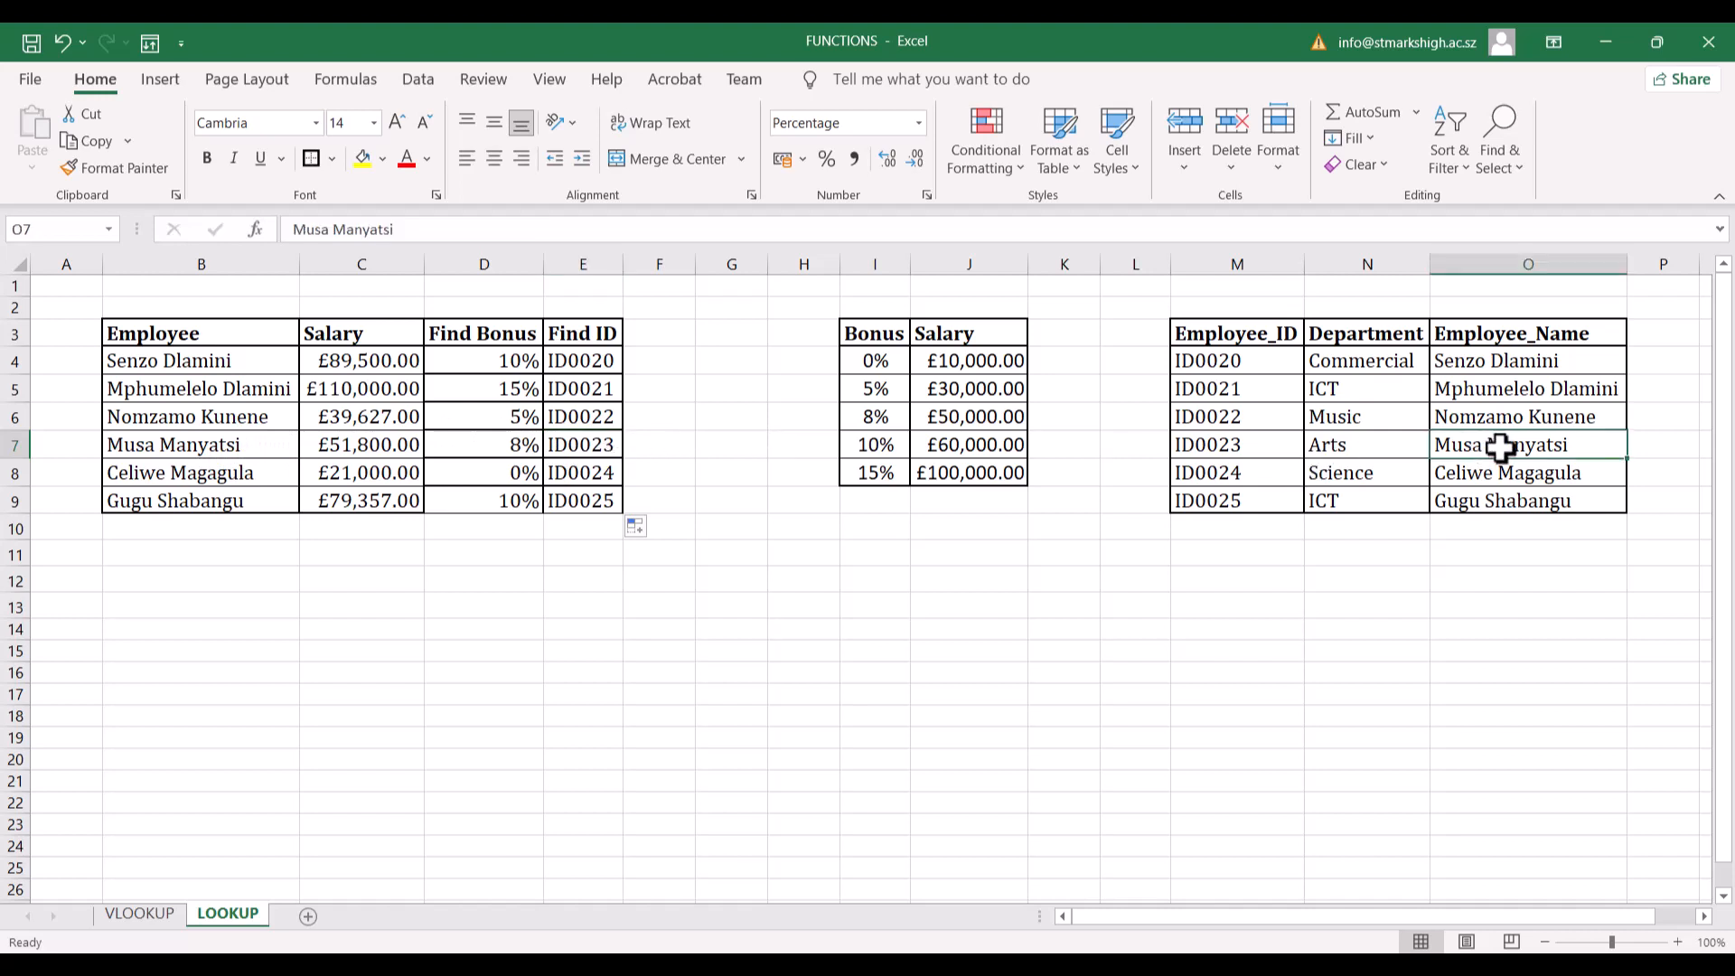
left_click(1233, 458)
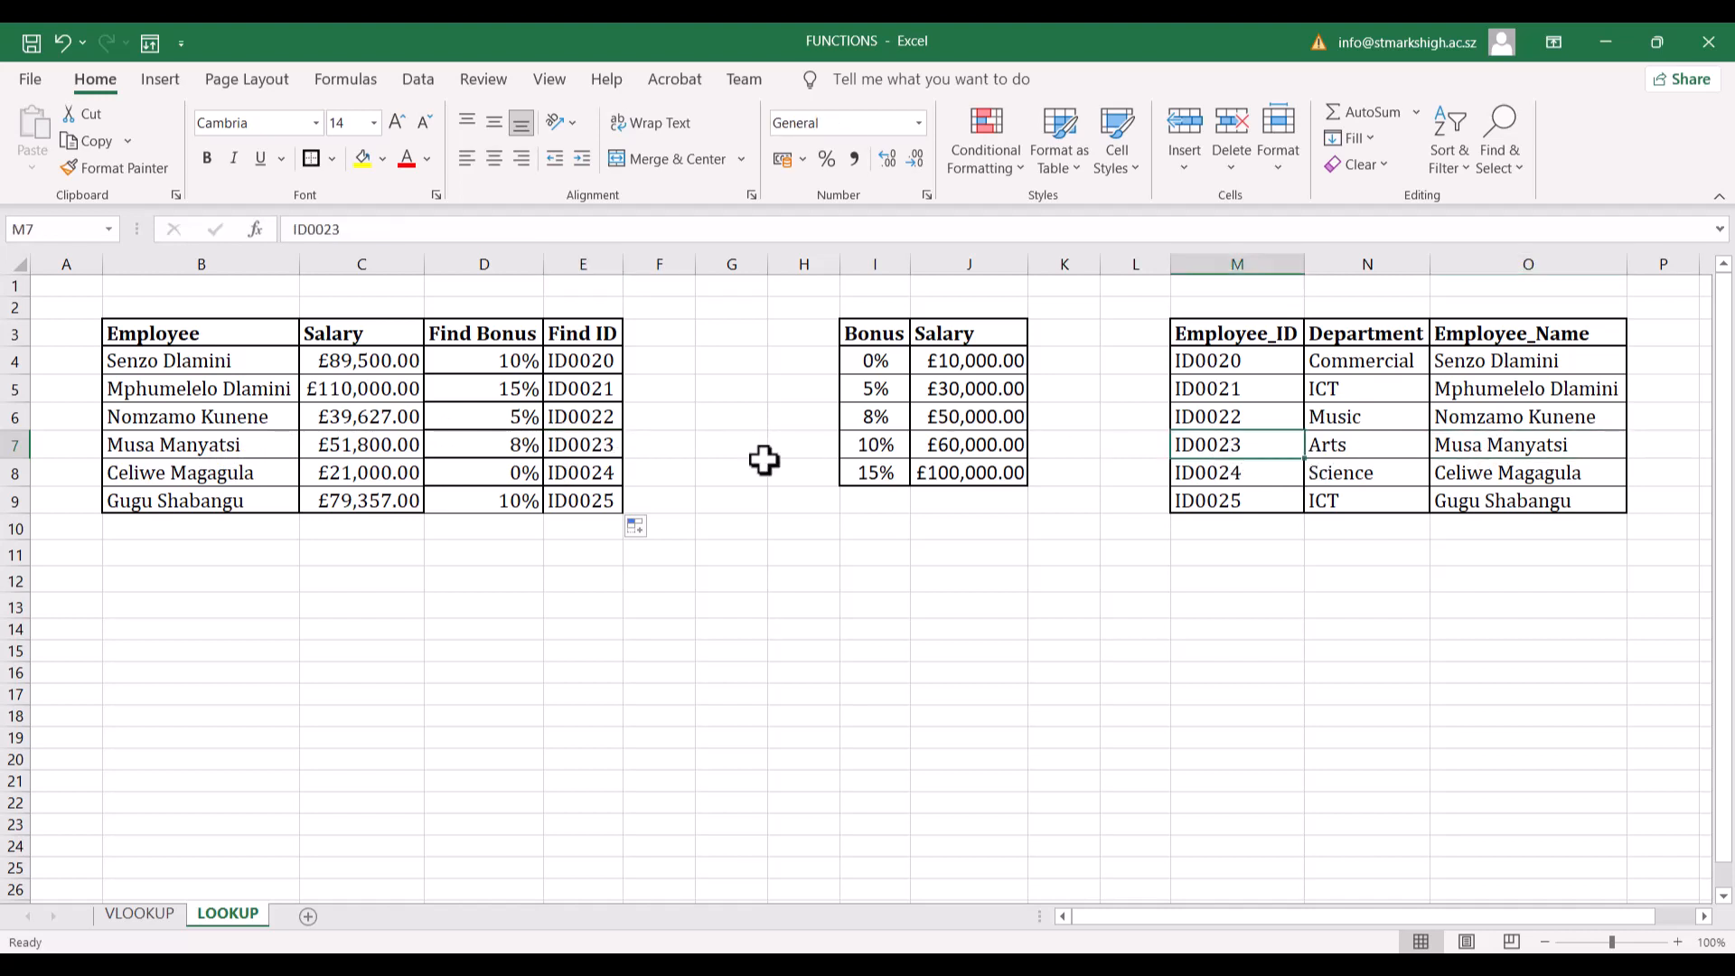
- Review the arguments of E4's XLOOKUP formula, including the optional if_not_found argument after the return array
left_click(600, 362)
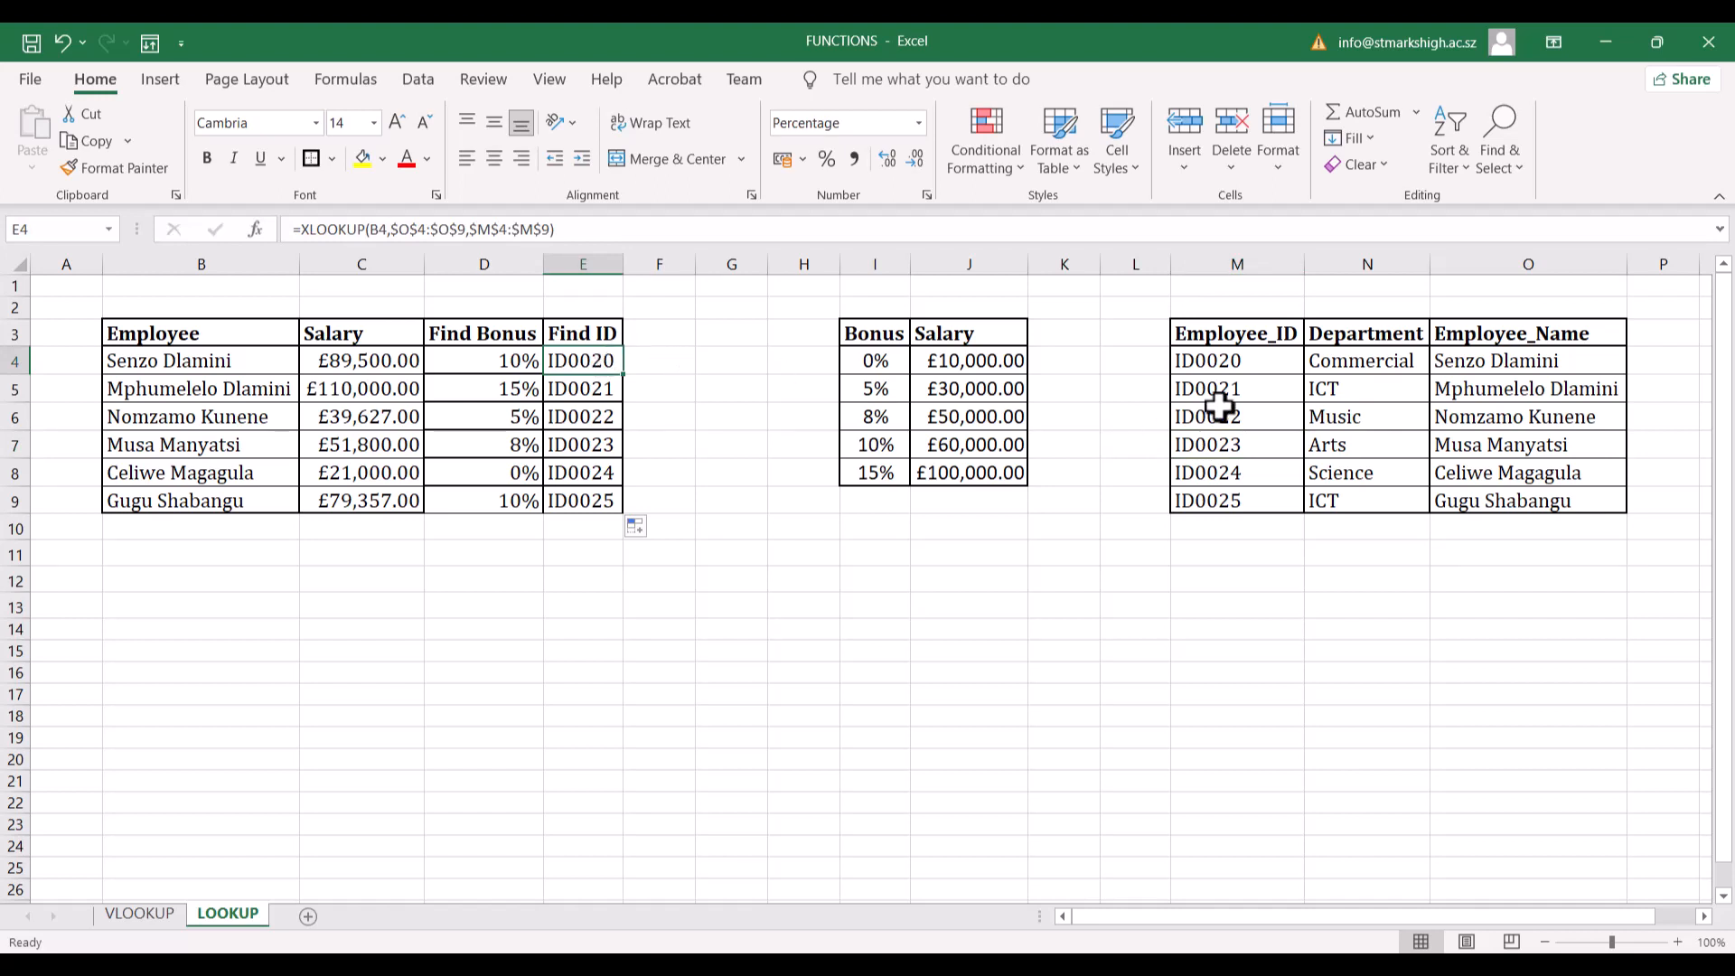
double_click(581, 360)
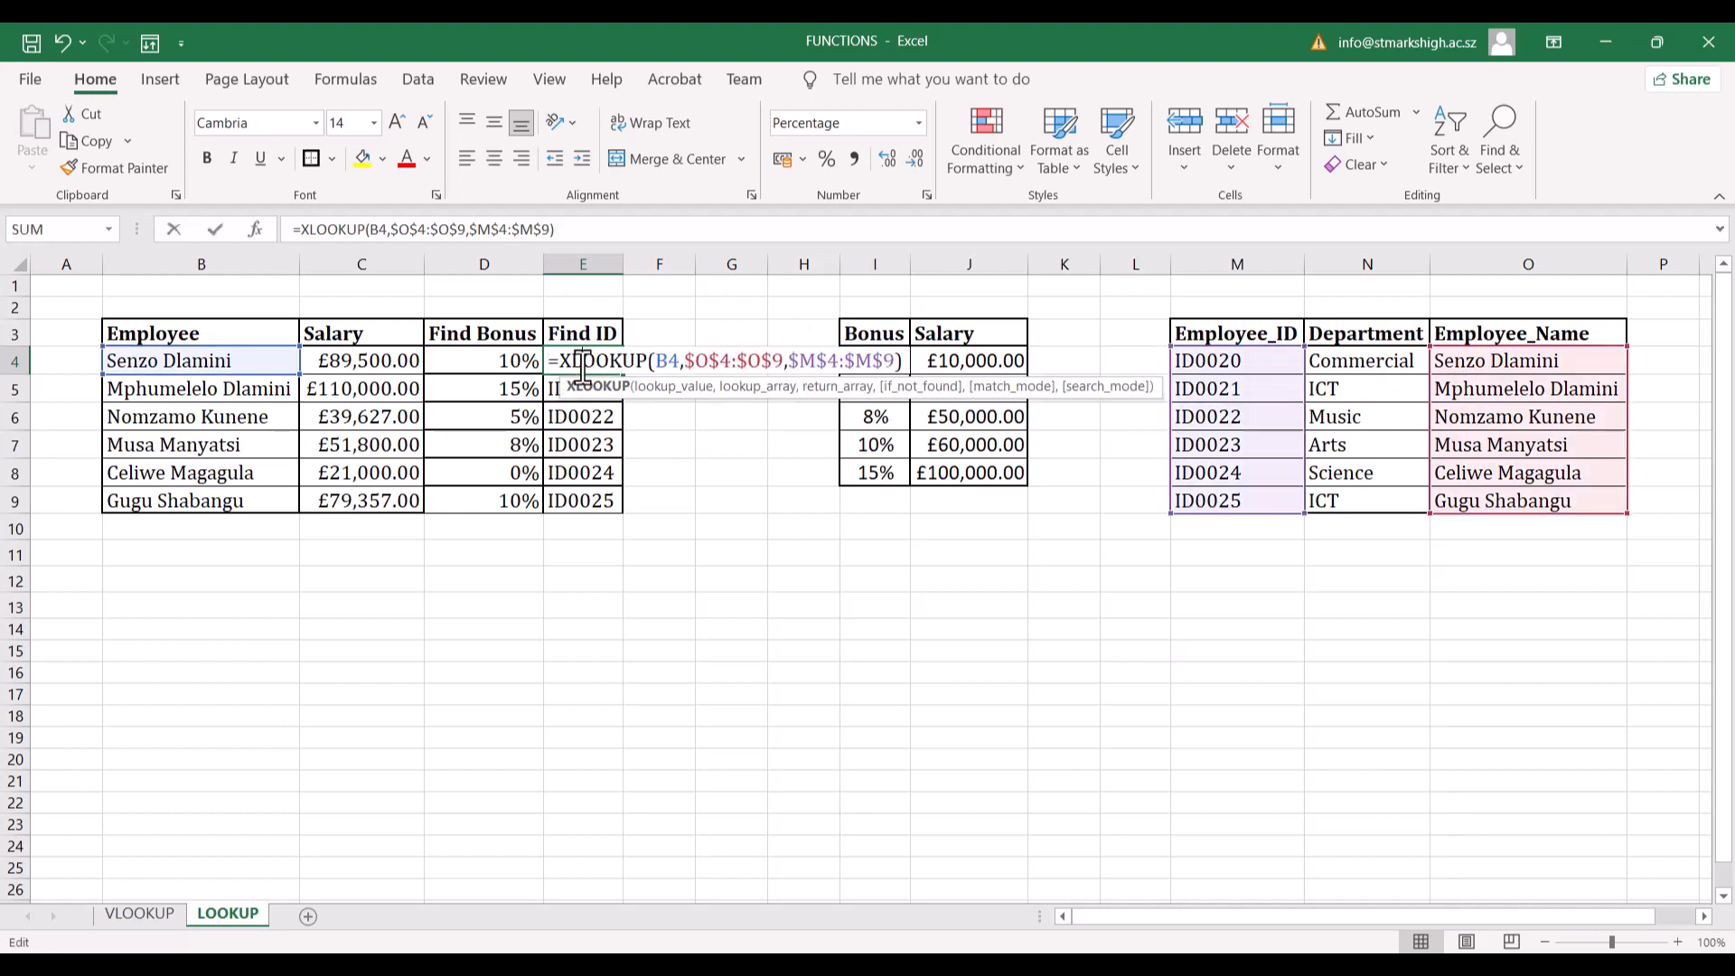
left_click(755, 366)
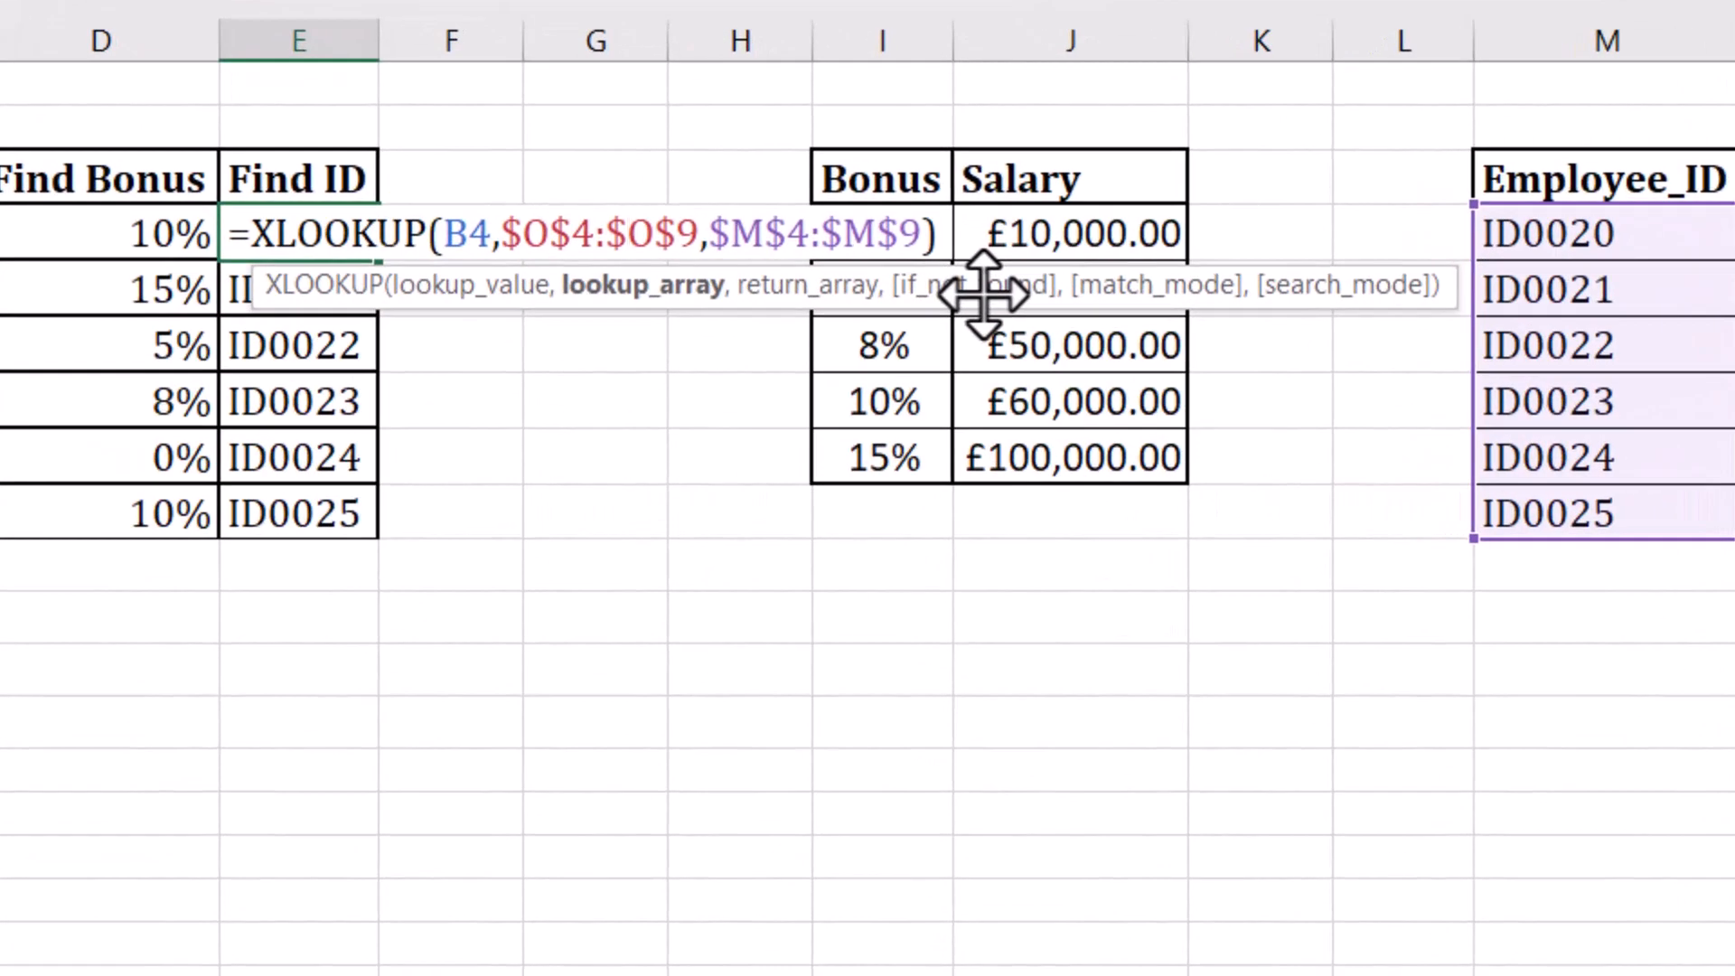
left_click(928, 237)
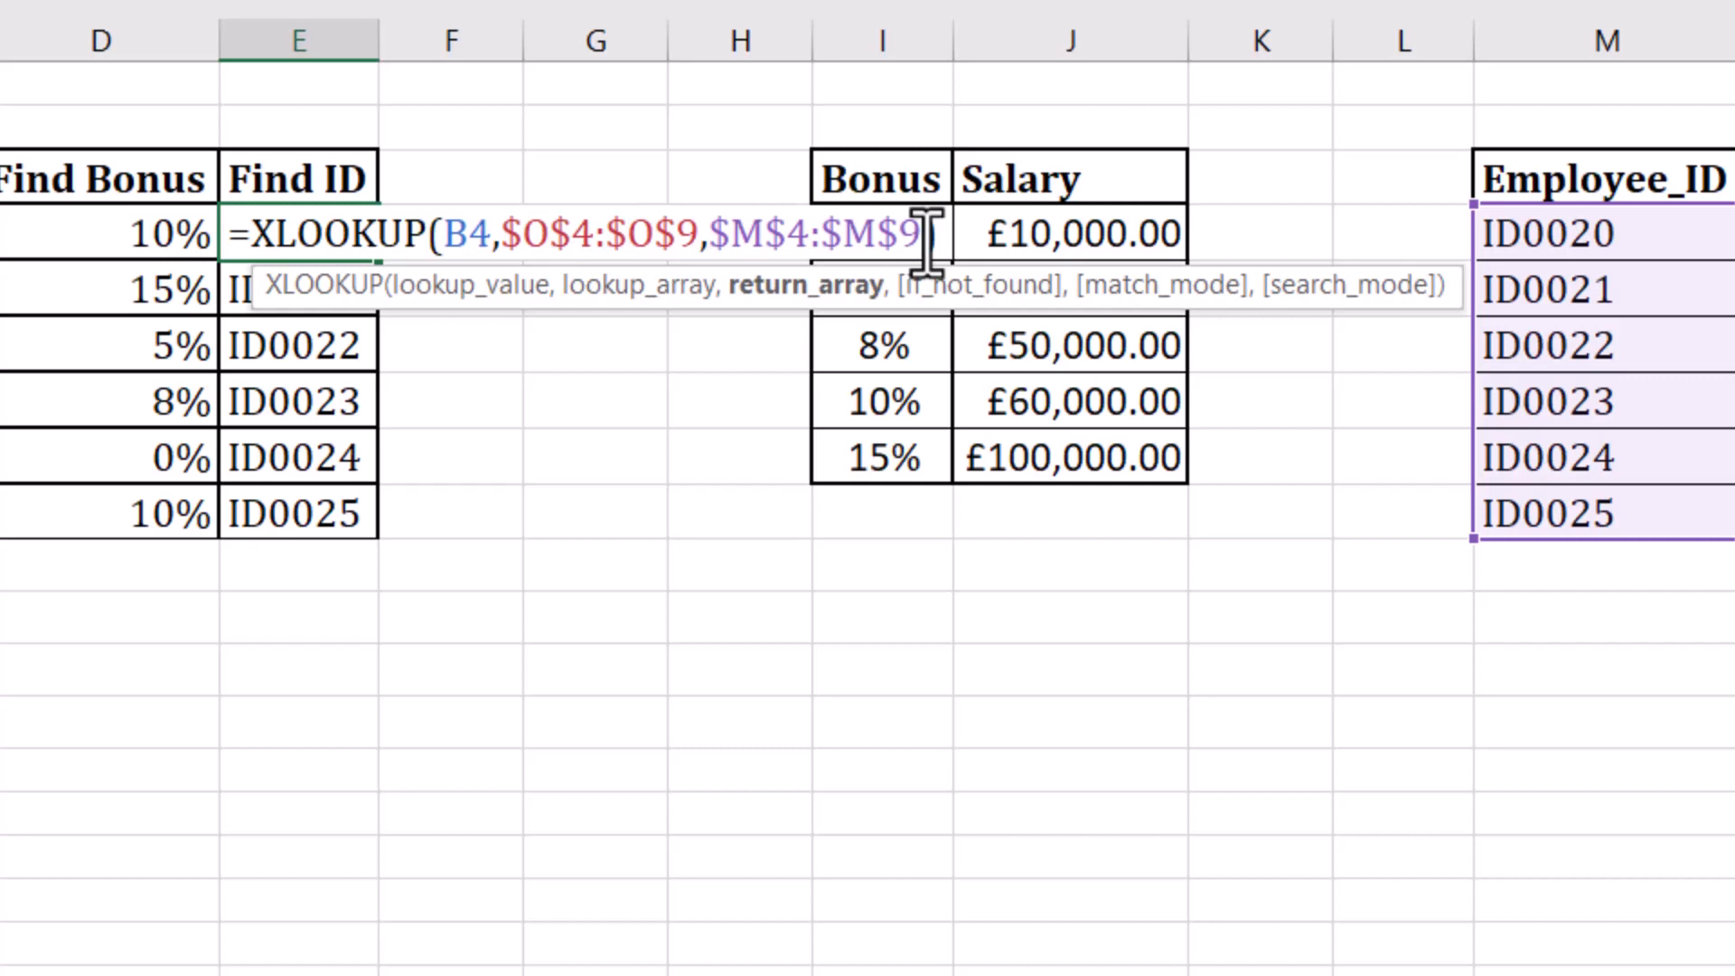
type(",")
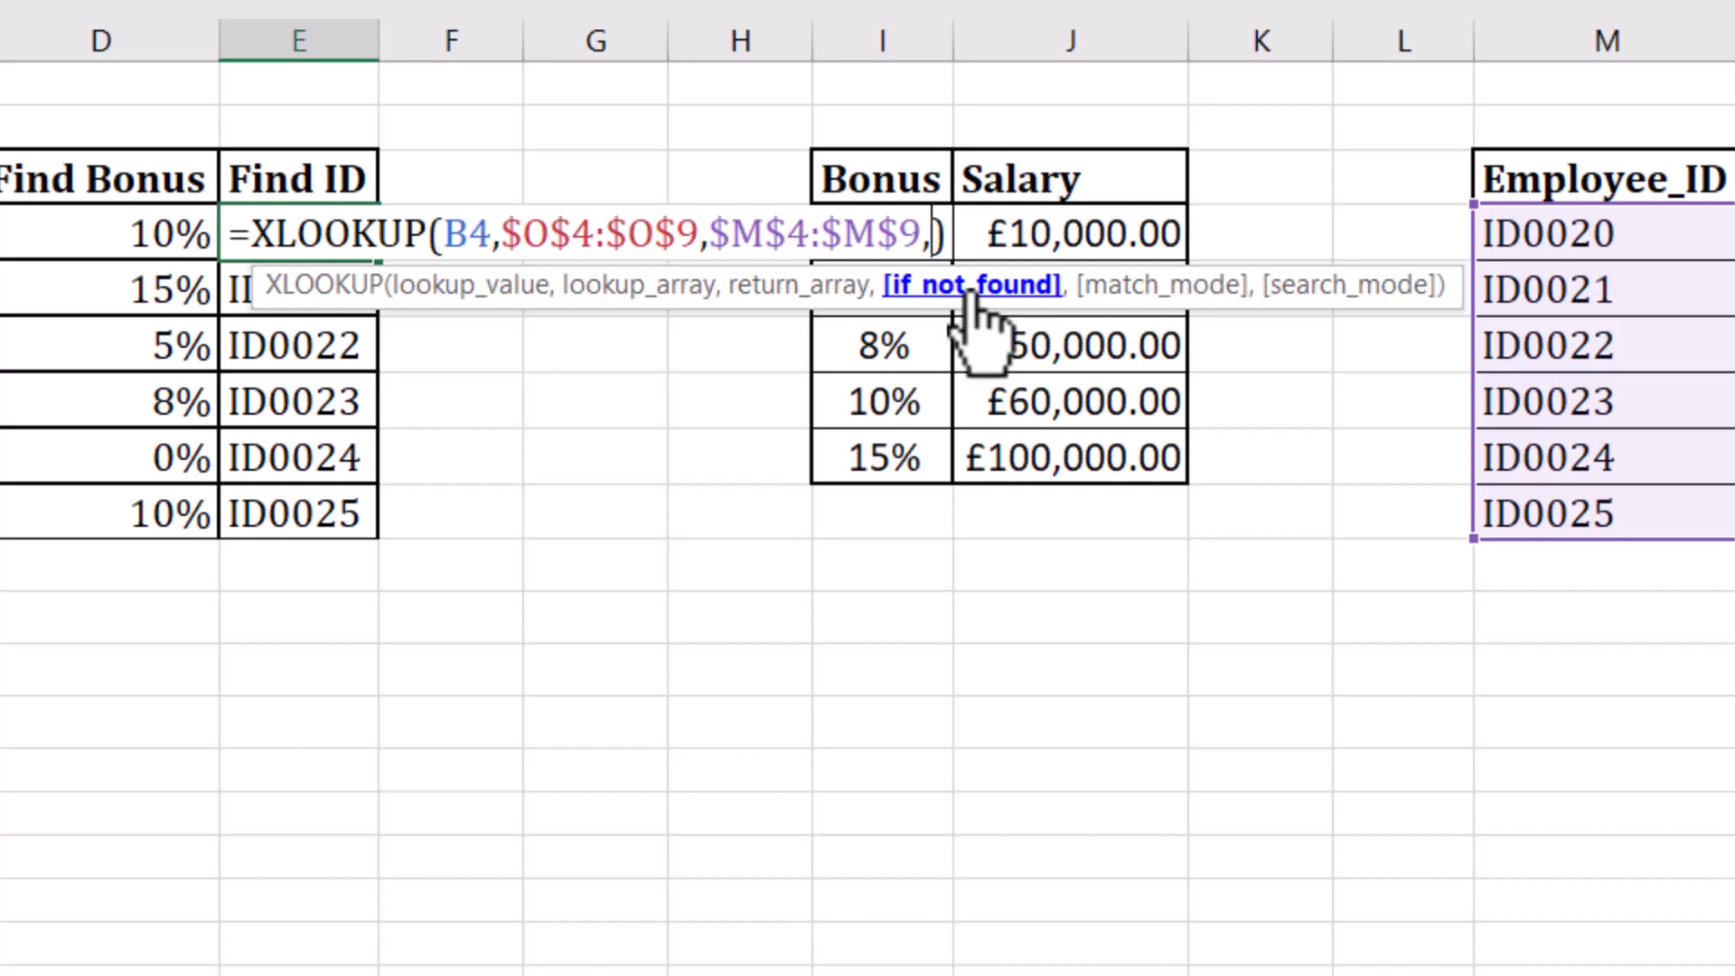
key("BackSpace")
key("Return")
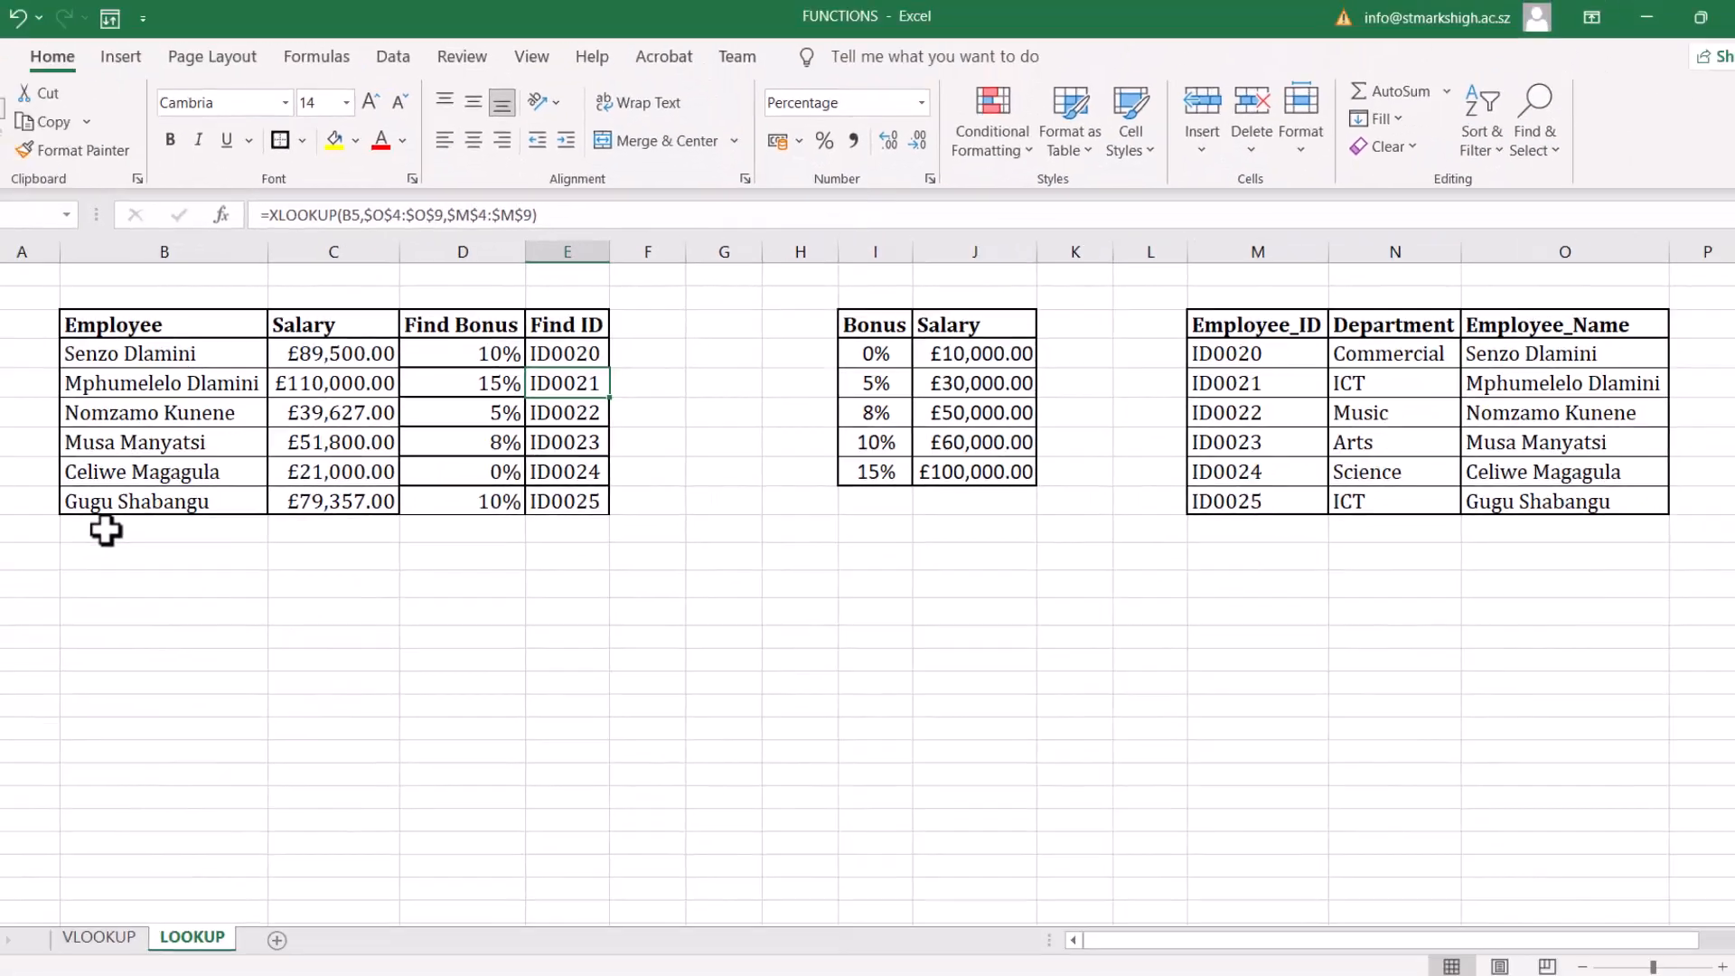
- Add a new employee in row 10, entering the employee's full name in B10 and a salary of 87000 in C10
left_click(144, 528)
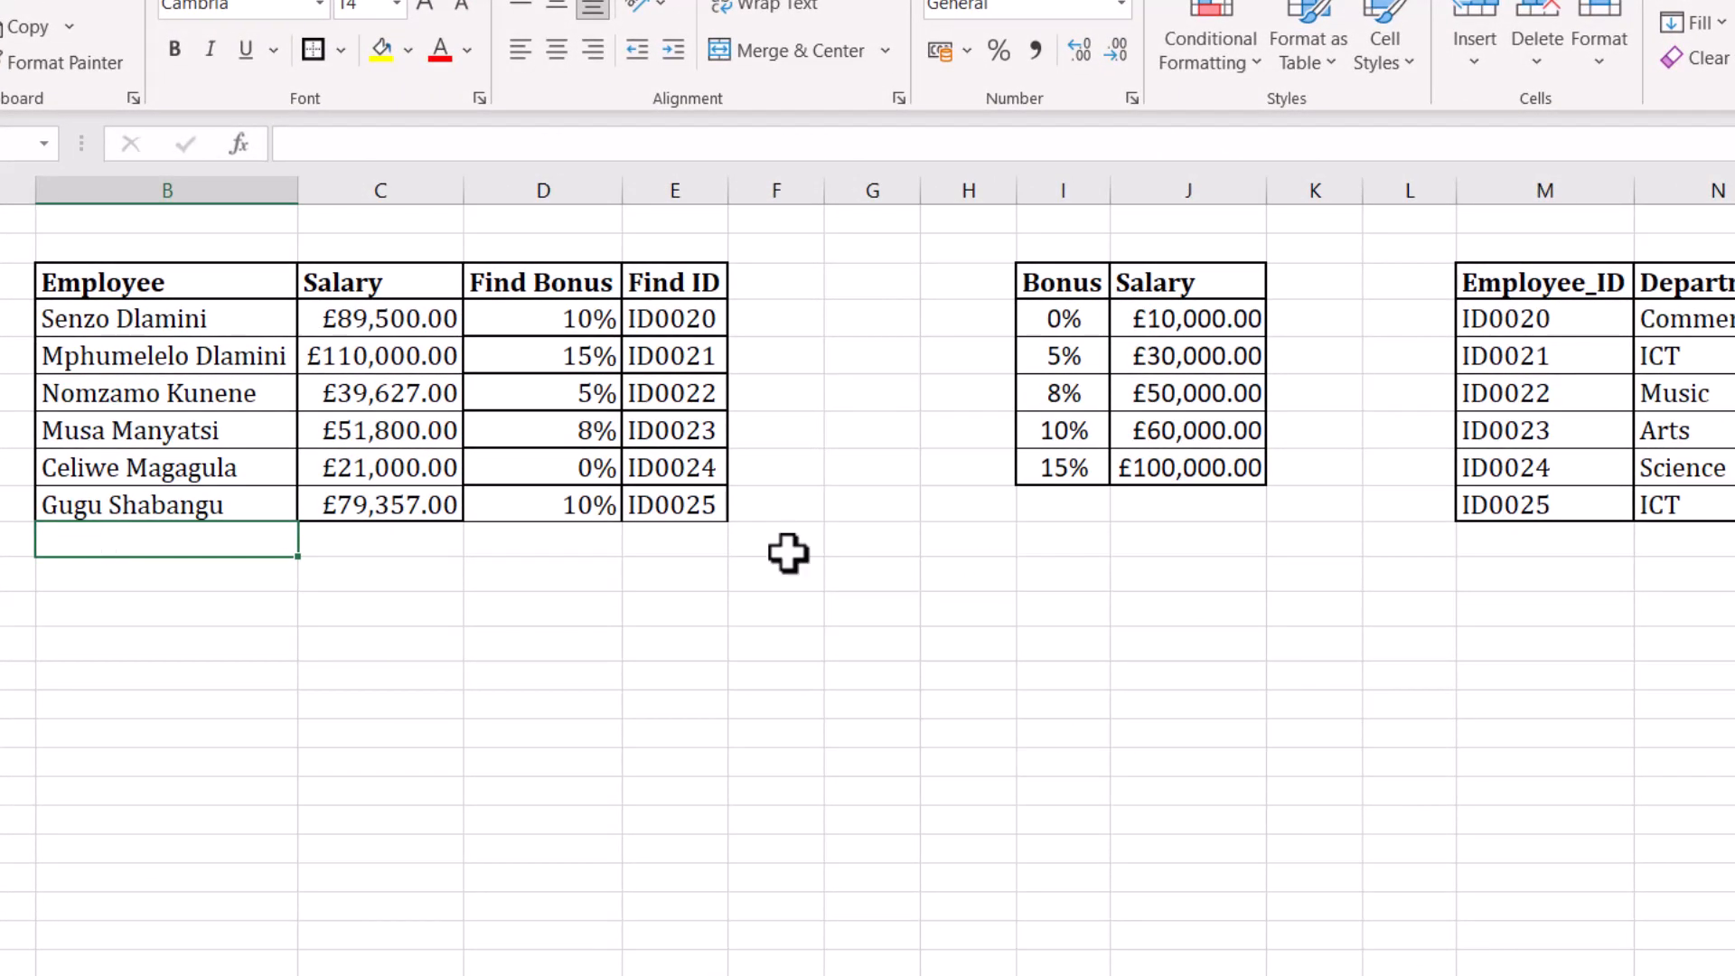
type("S")
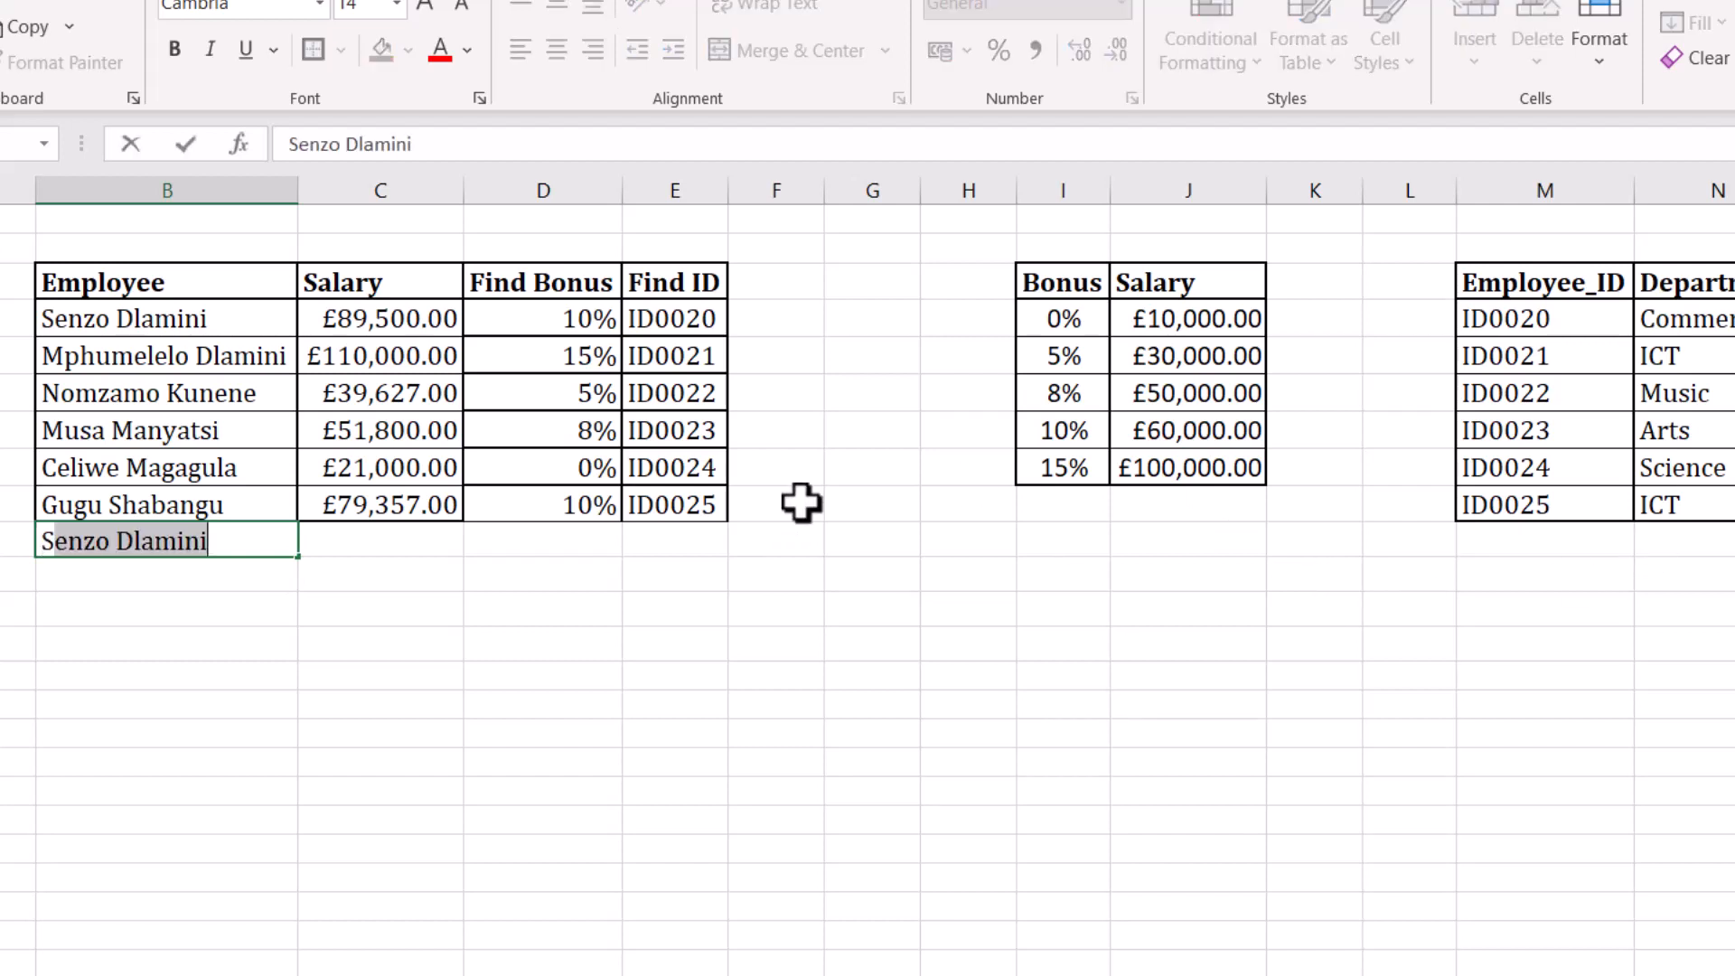
type("iz")
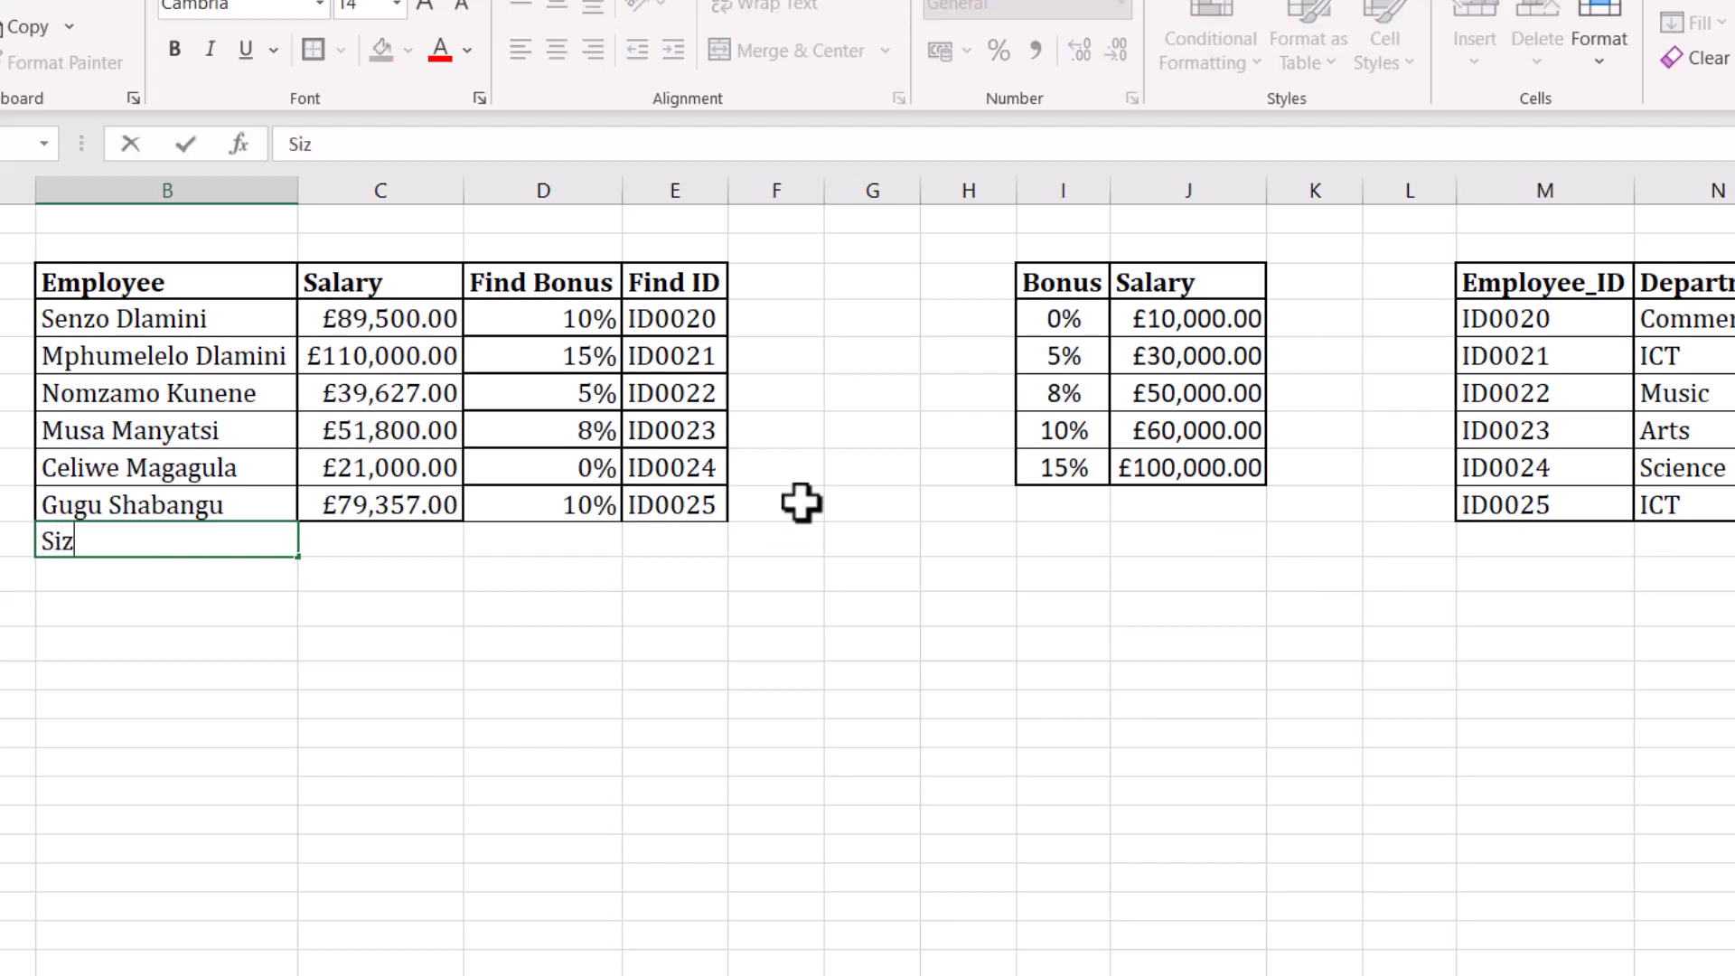
type("we Mamba")
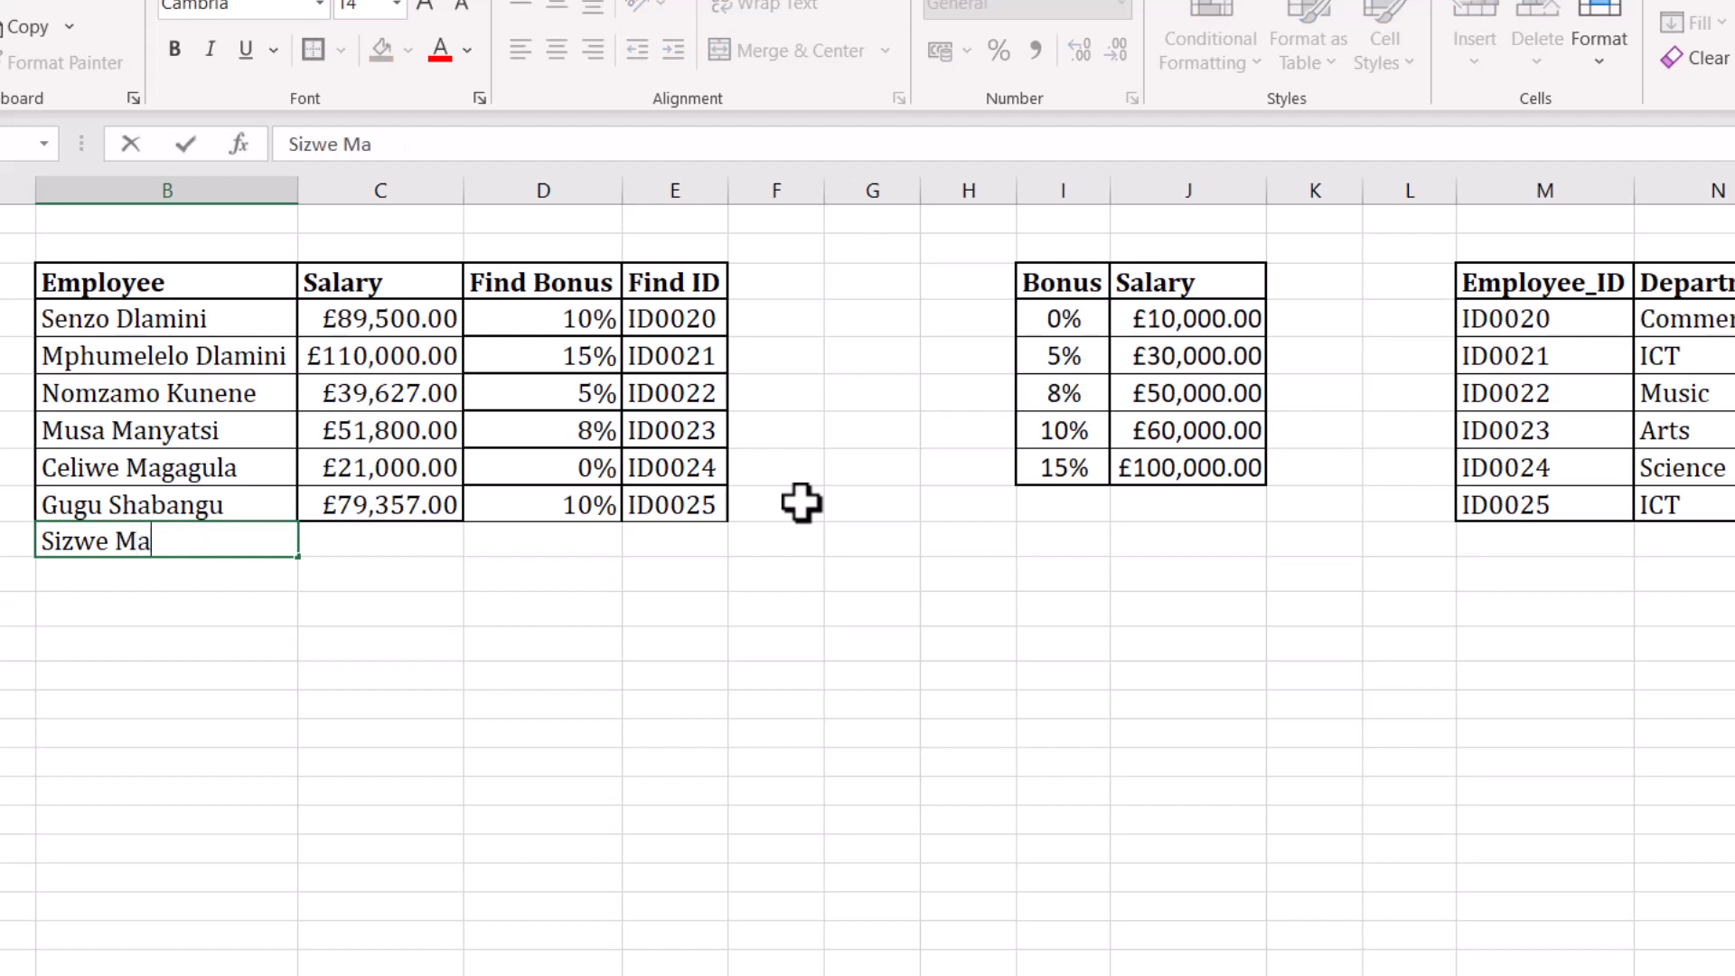
left_click(336, 545)
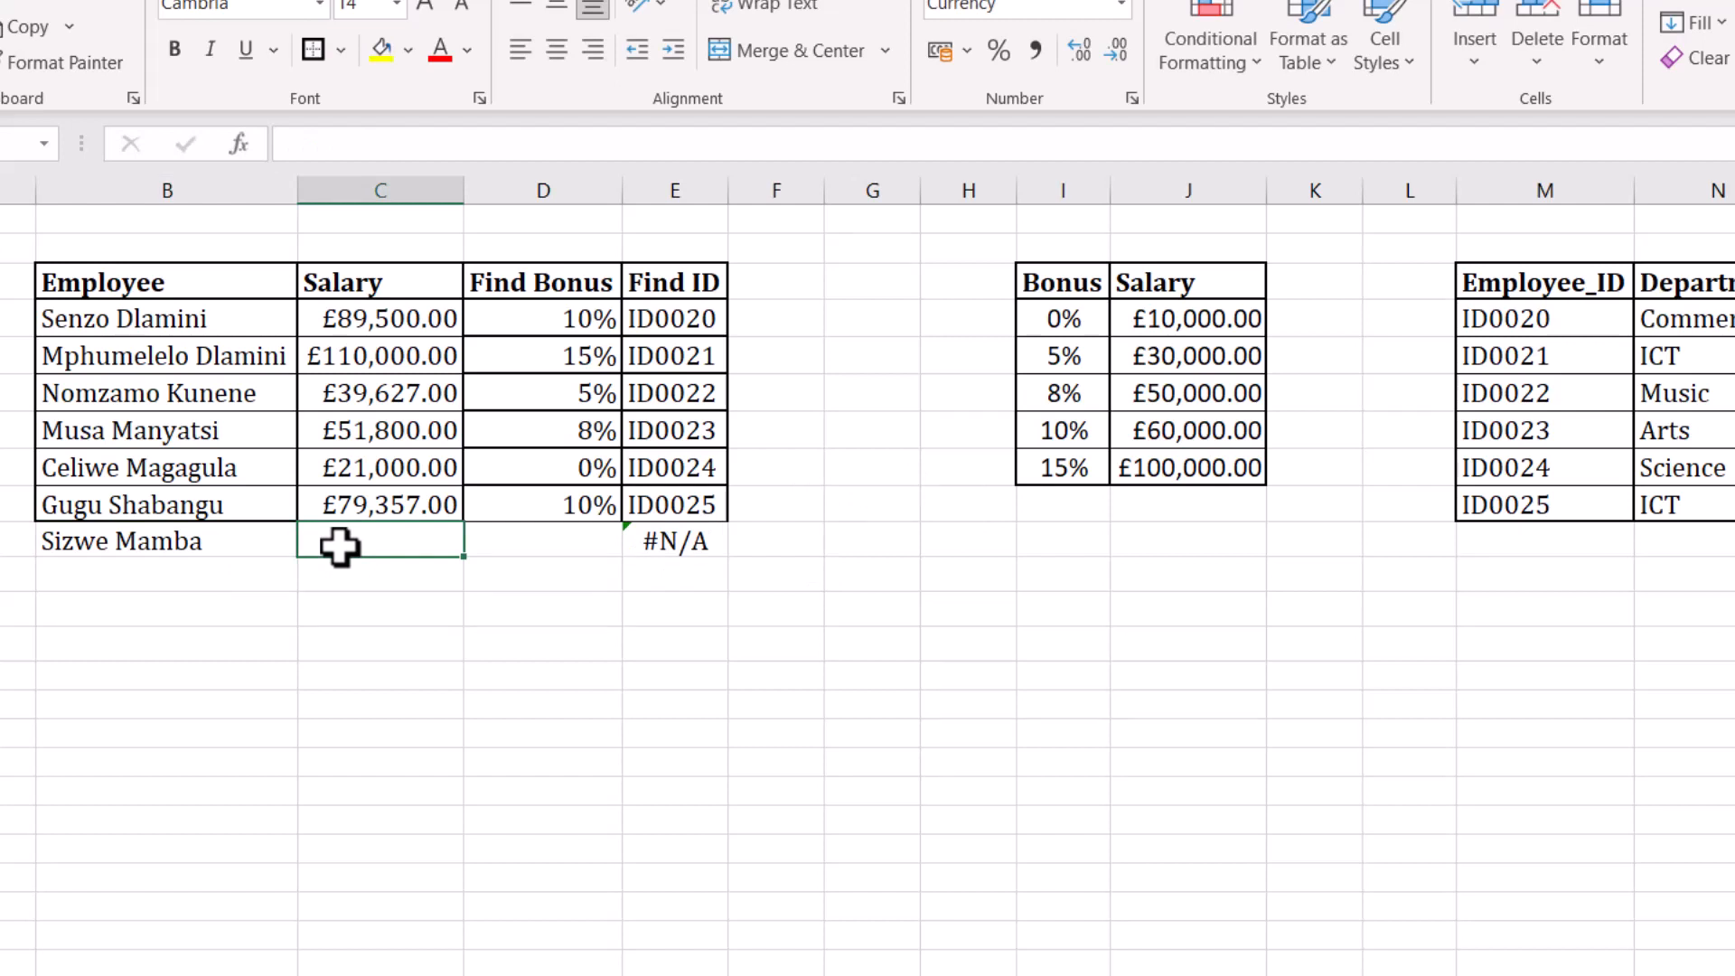
type("87000")
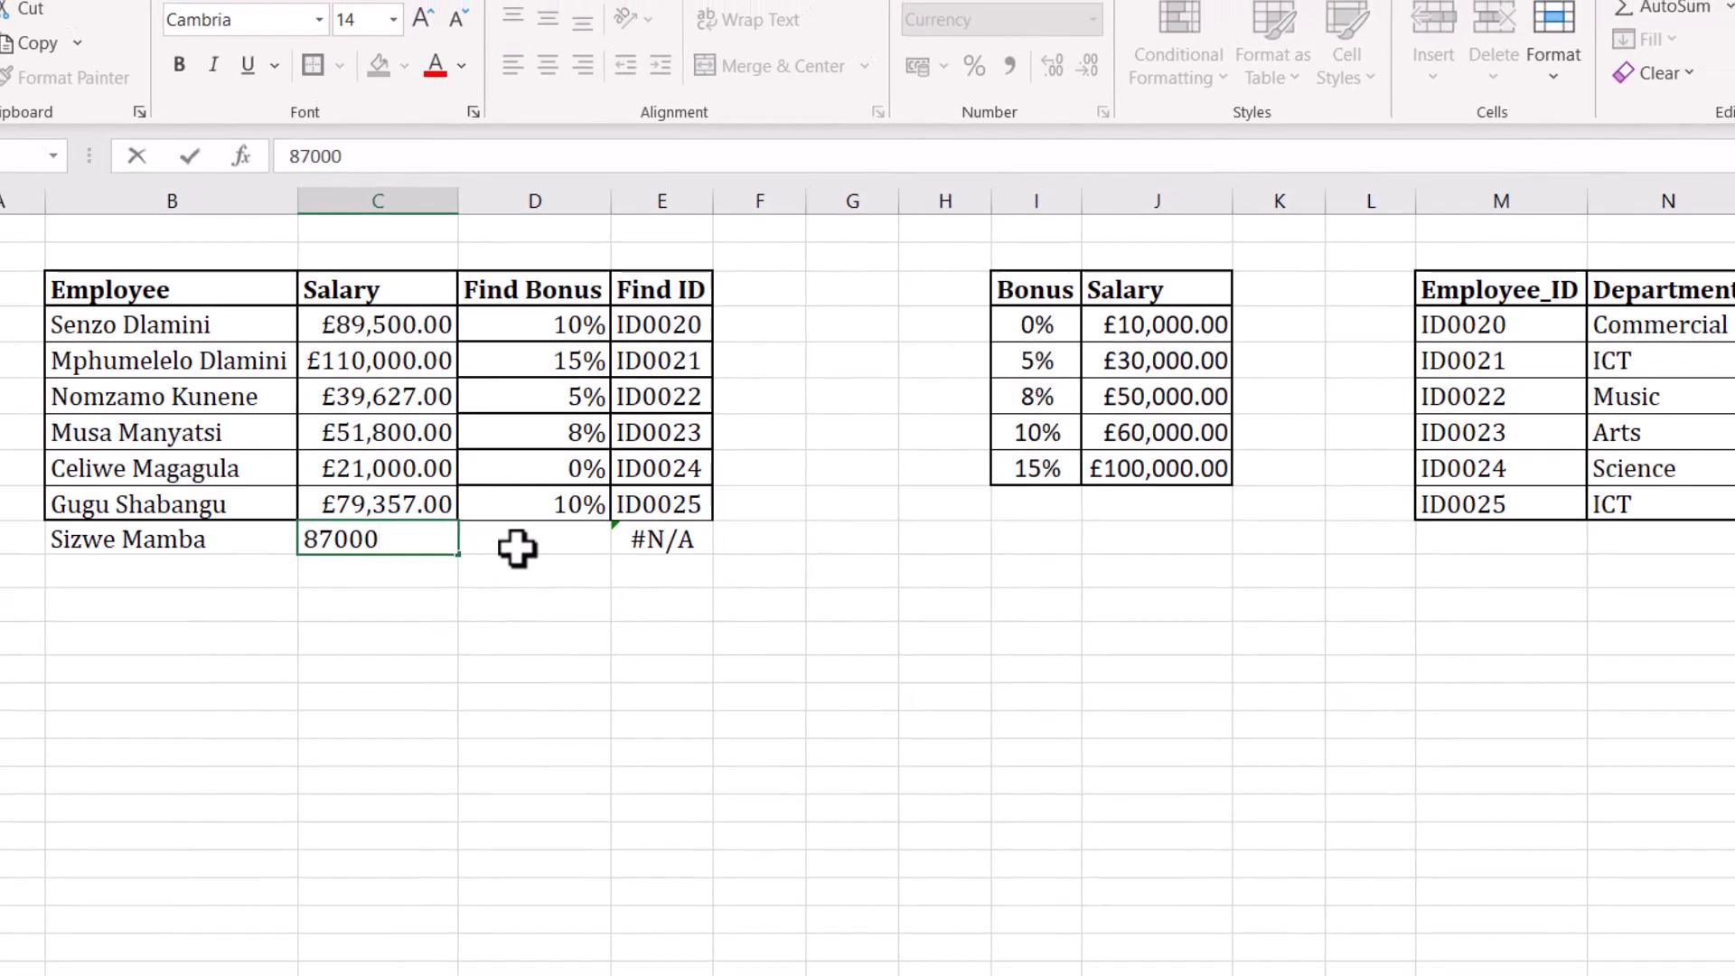
left_click(516, 547)
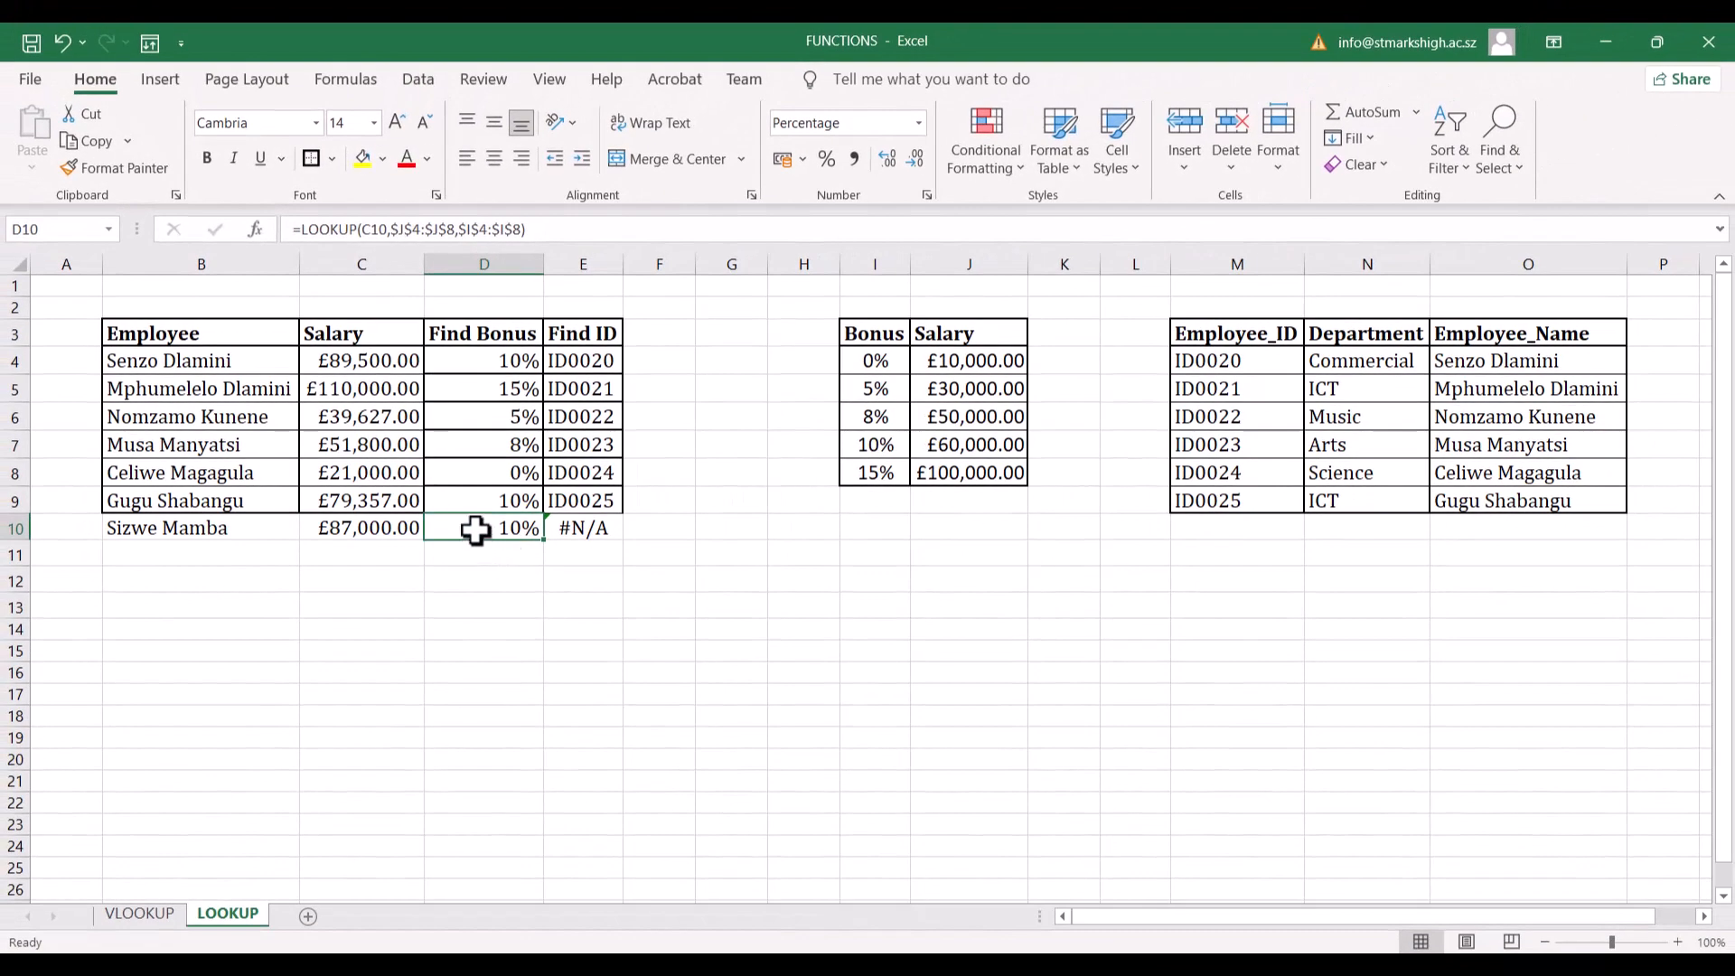
- Add an empty string "" as the if_not_found argument of the XLOOKUP formula in E10
left_click(583, 529)
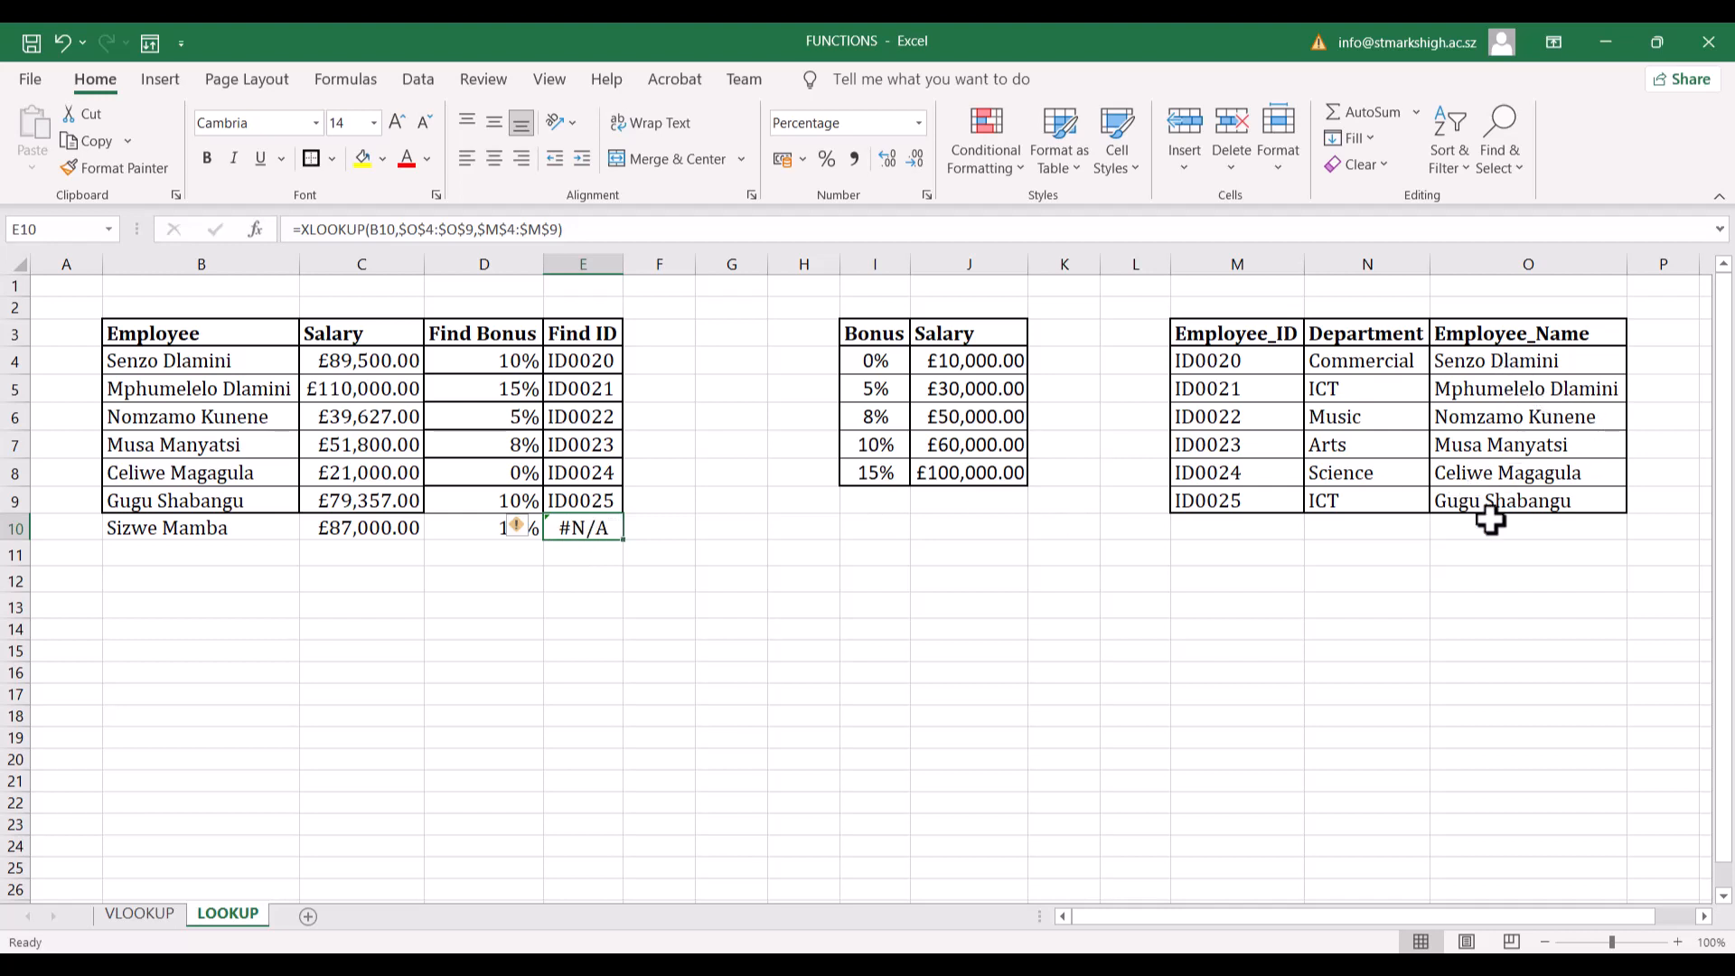
double_click(598, 533)
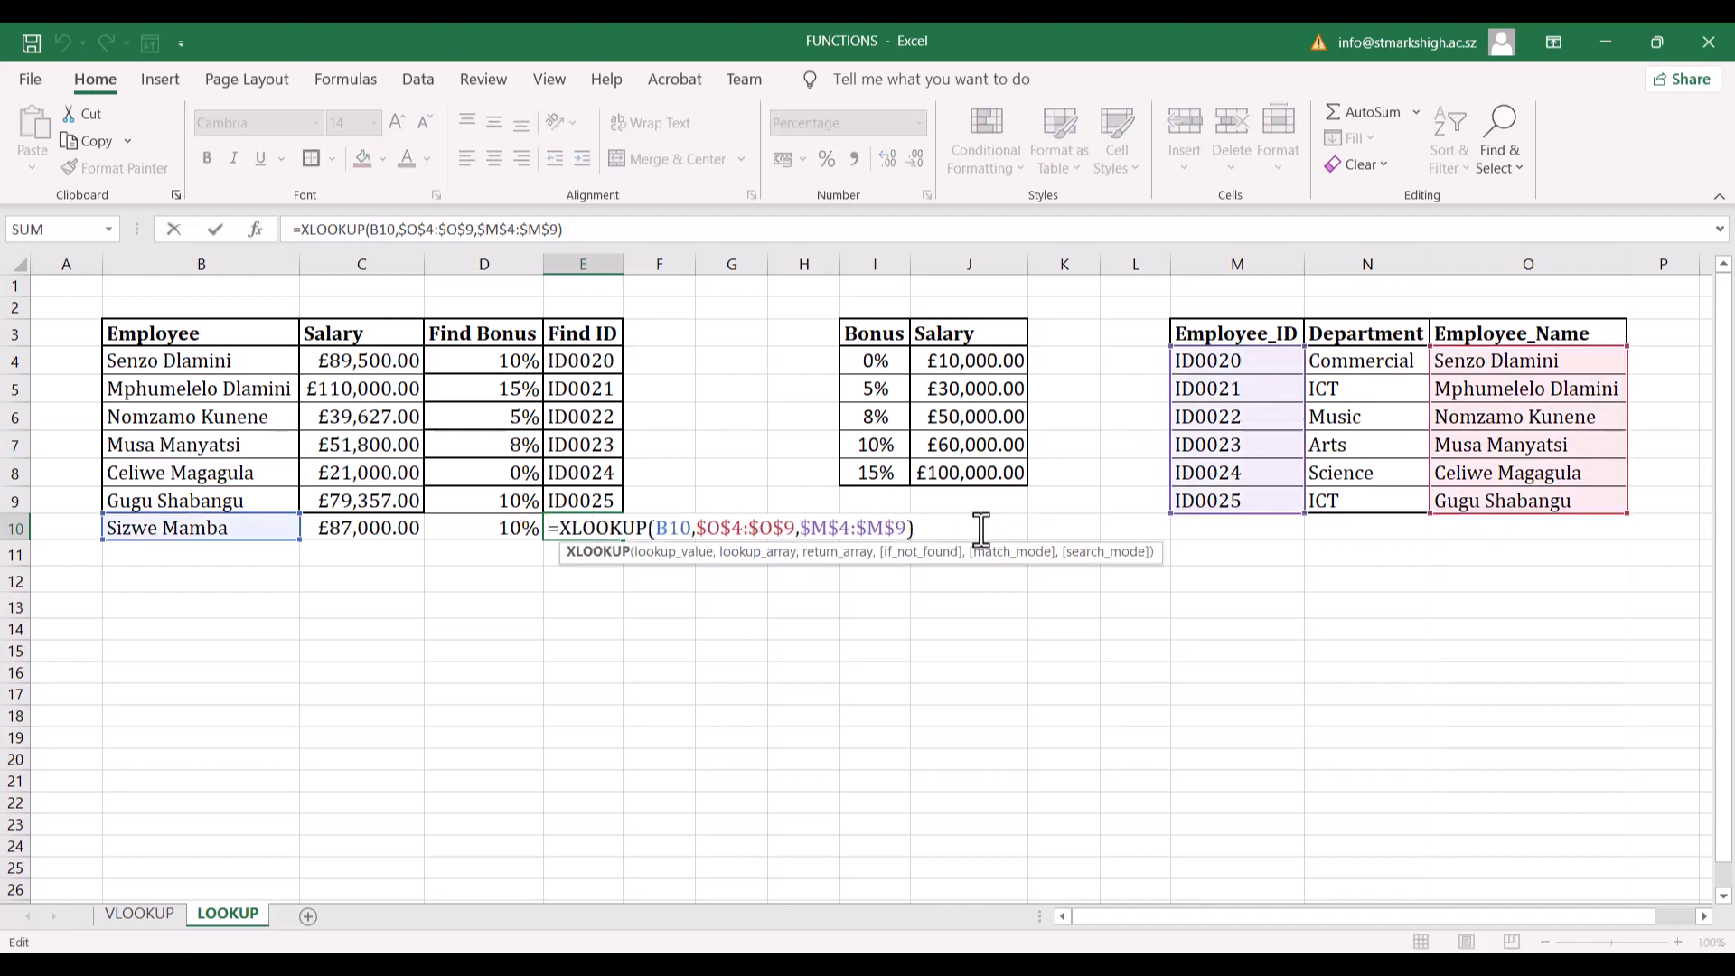
left_click(908, 531)
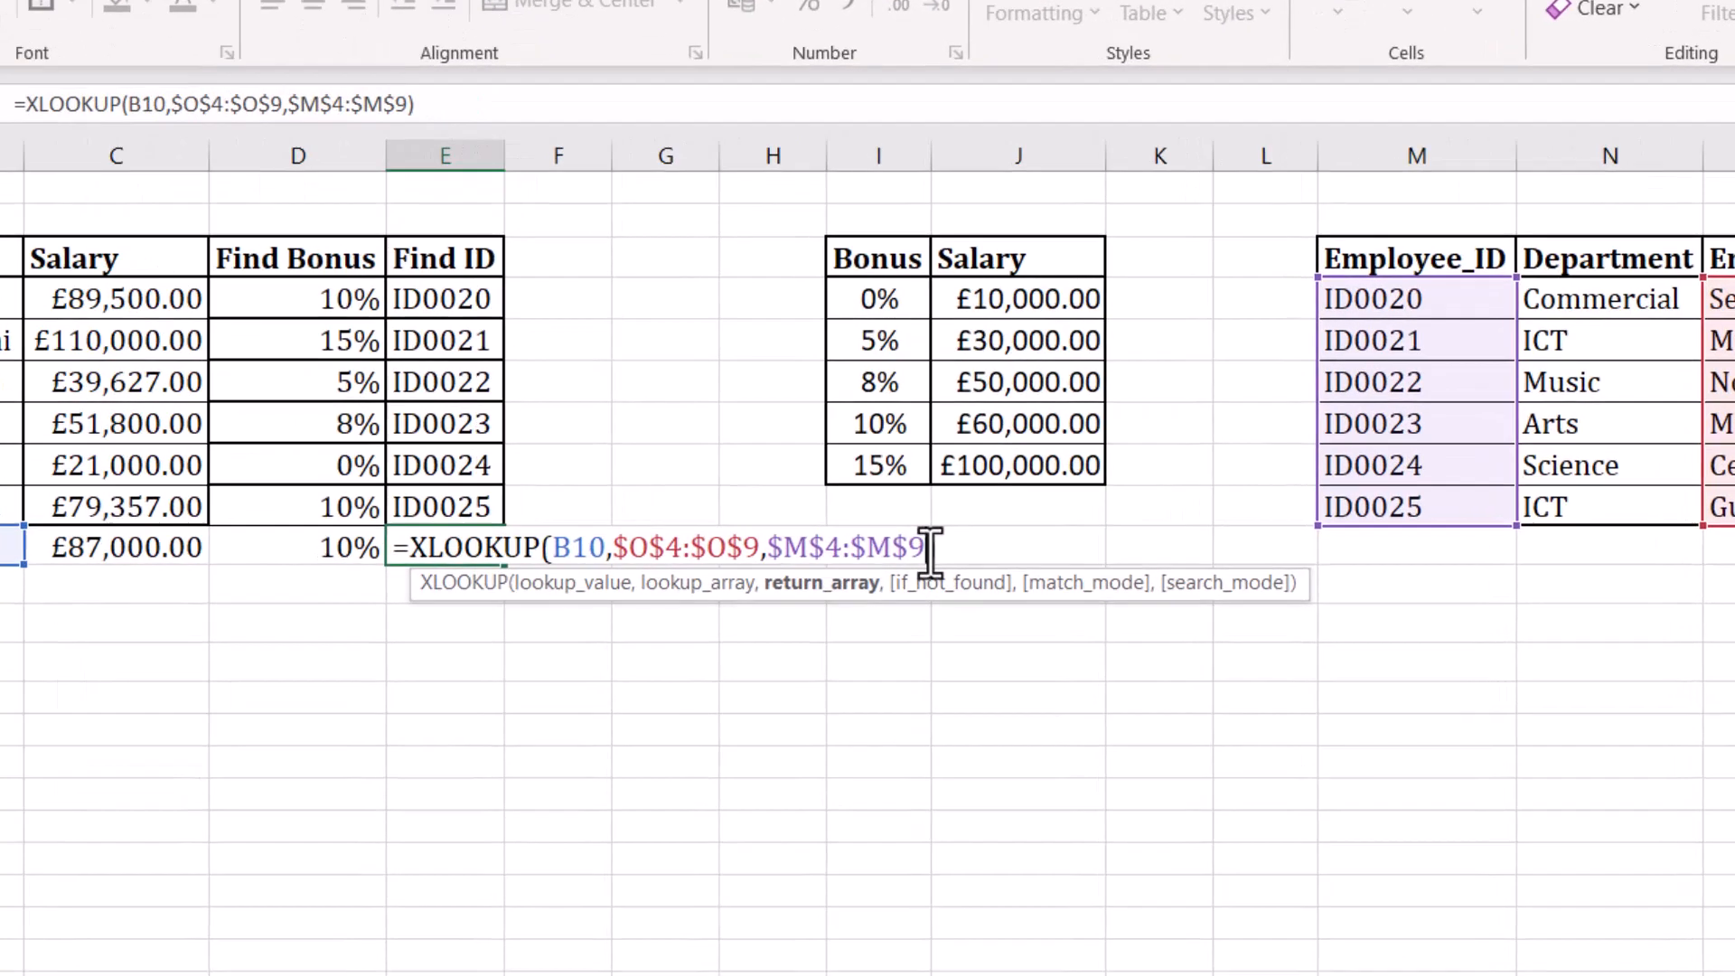
type(",")
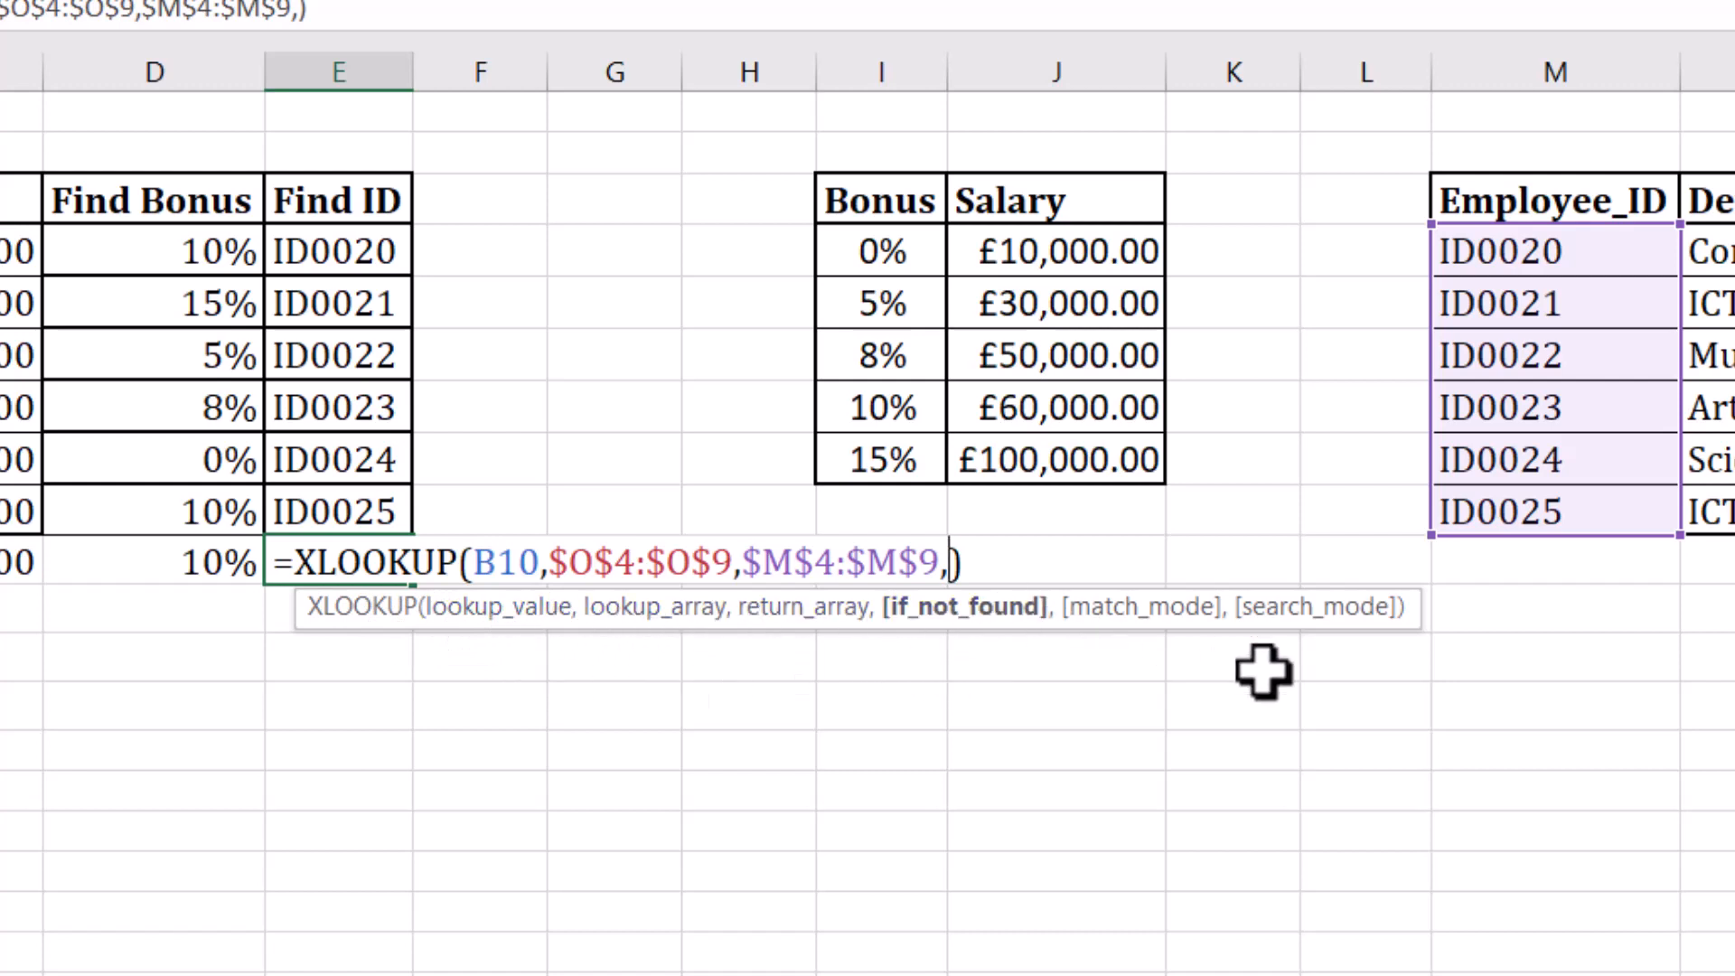
type("\"\"")
key("Return")
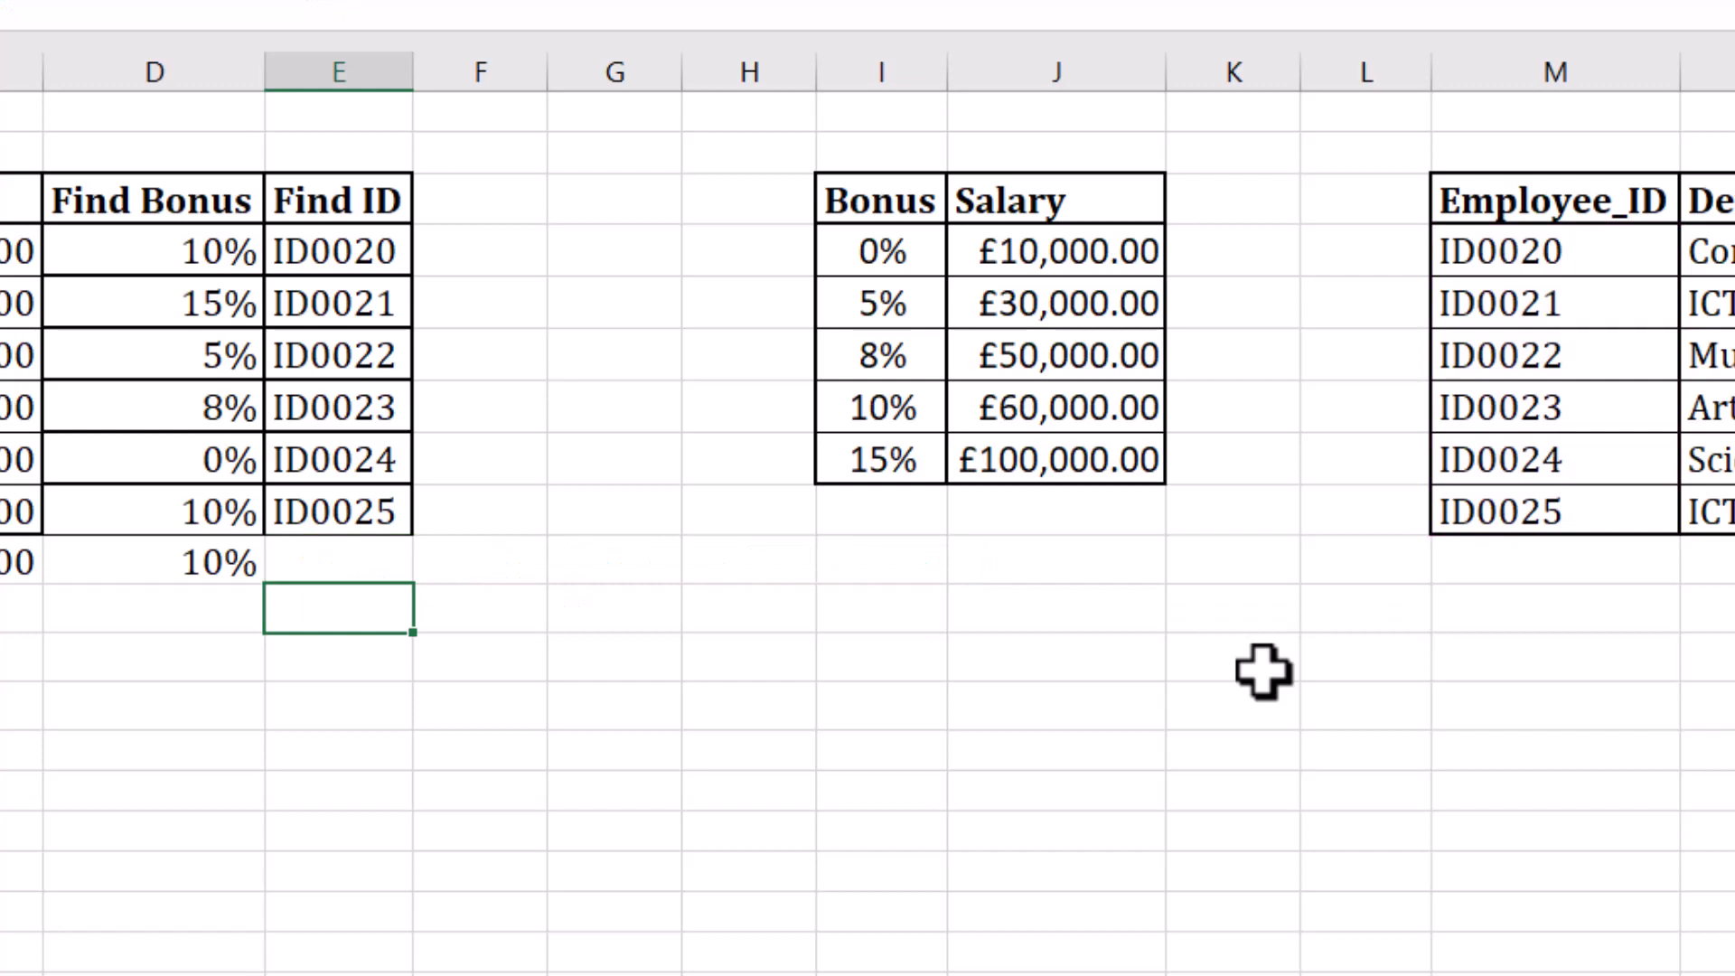
- Inspect the if_not_found argument in E10's XLOOKUP formula and close the cell again
left_click(320, 567)
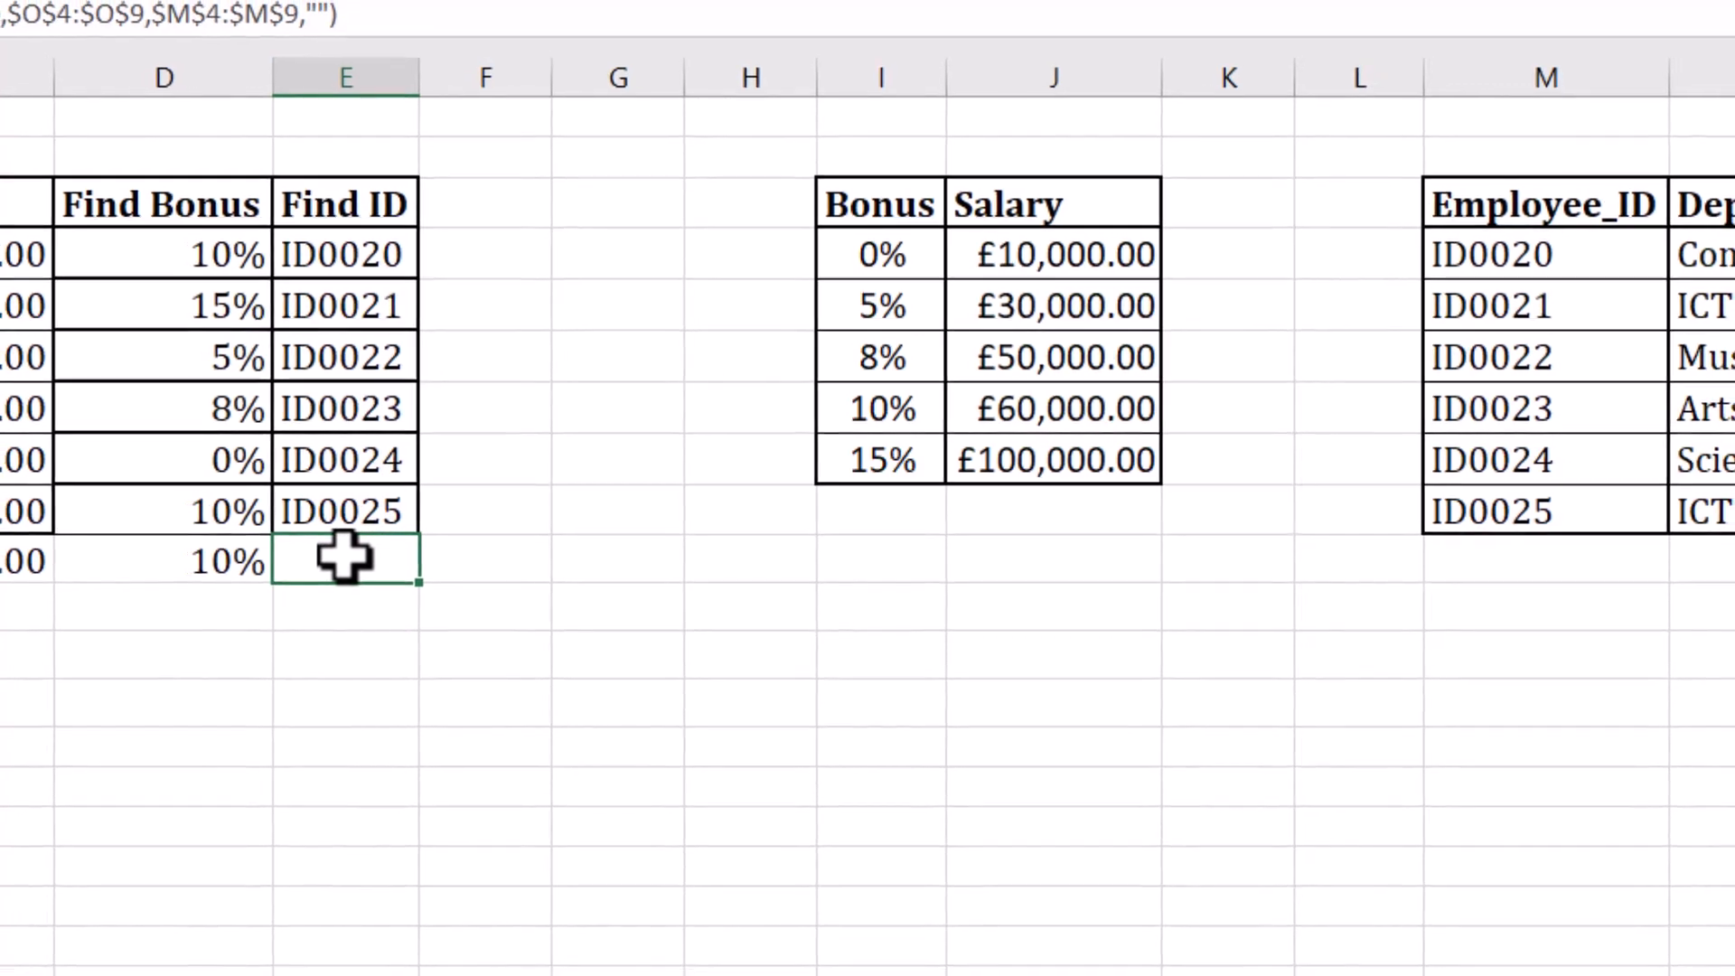
double_click(337, 558)
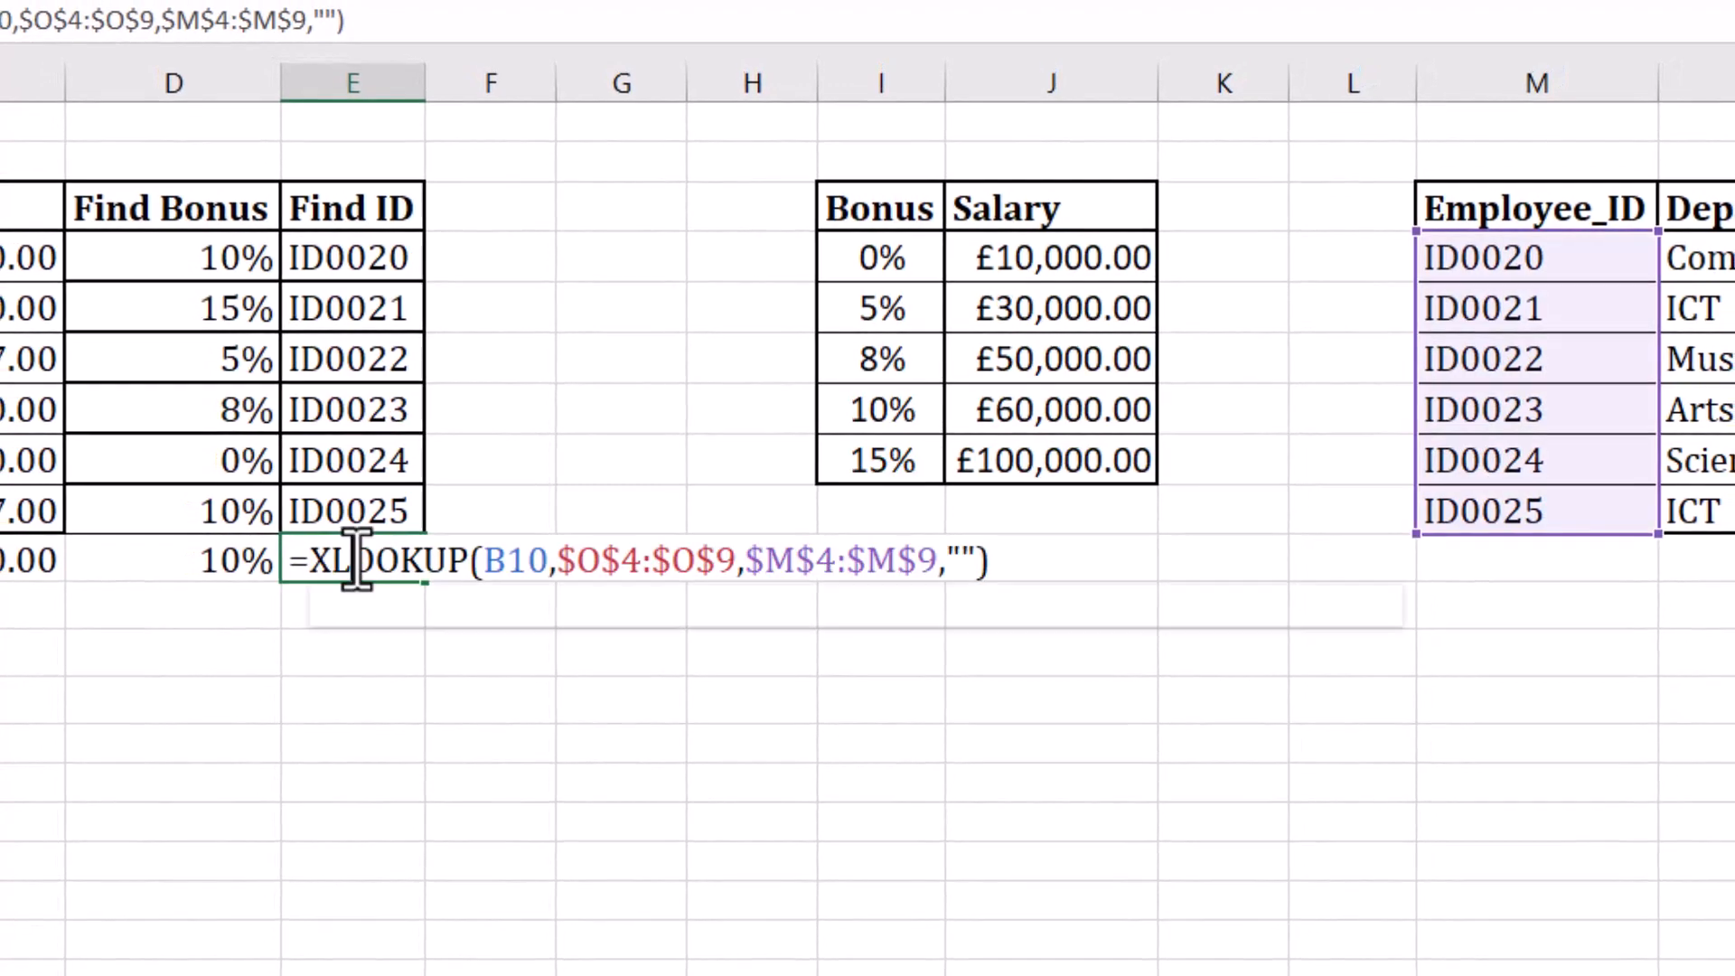
left_click(980, 564)
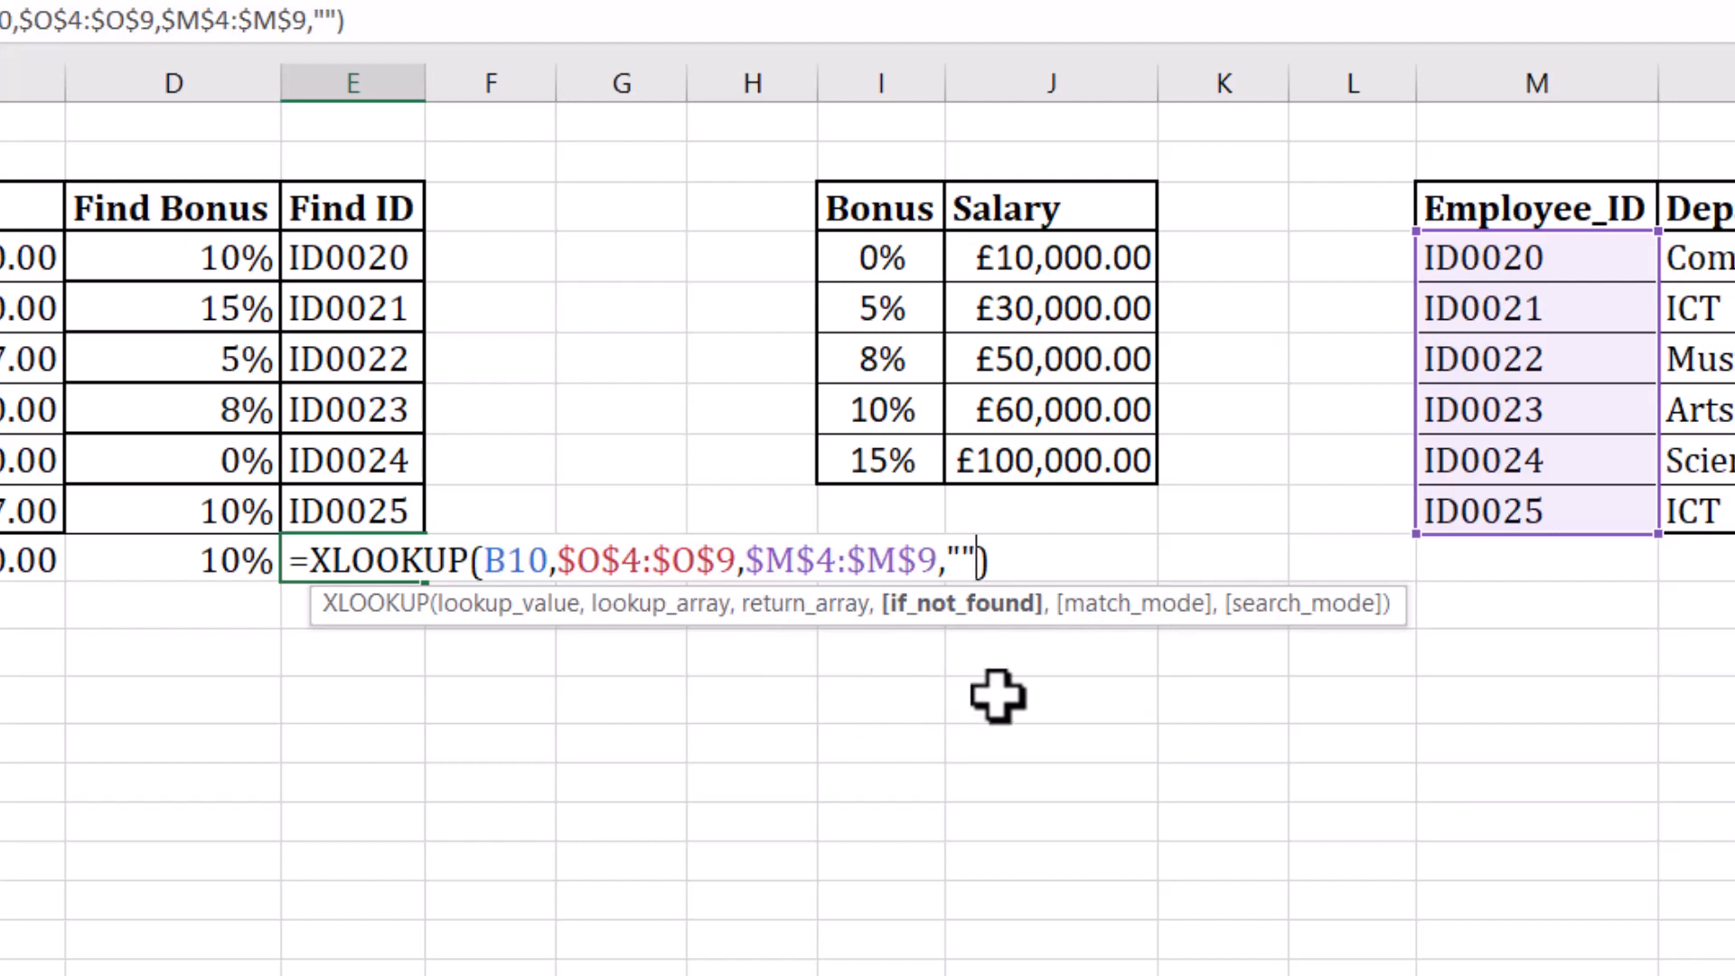
key("Return")
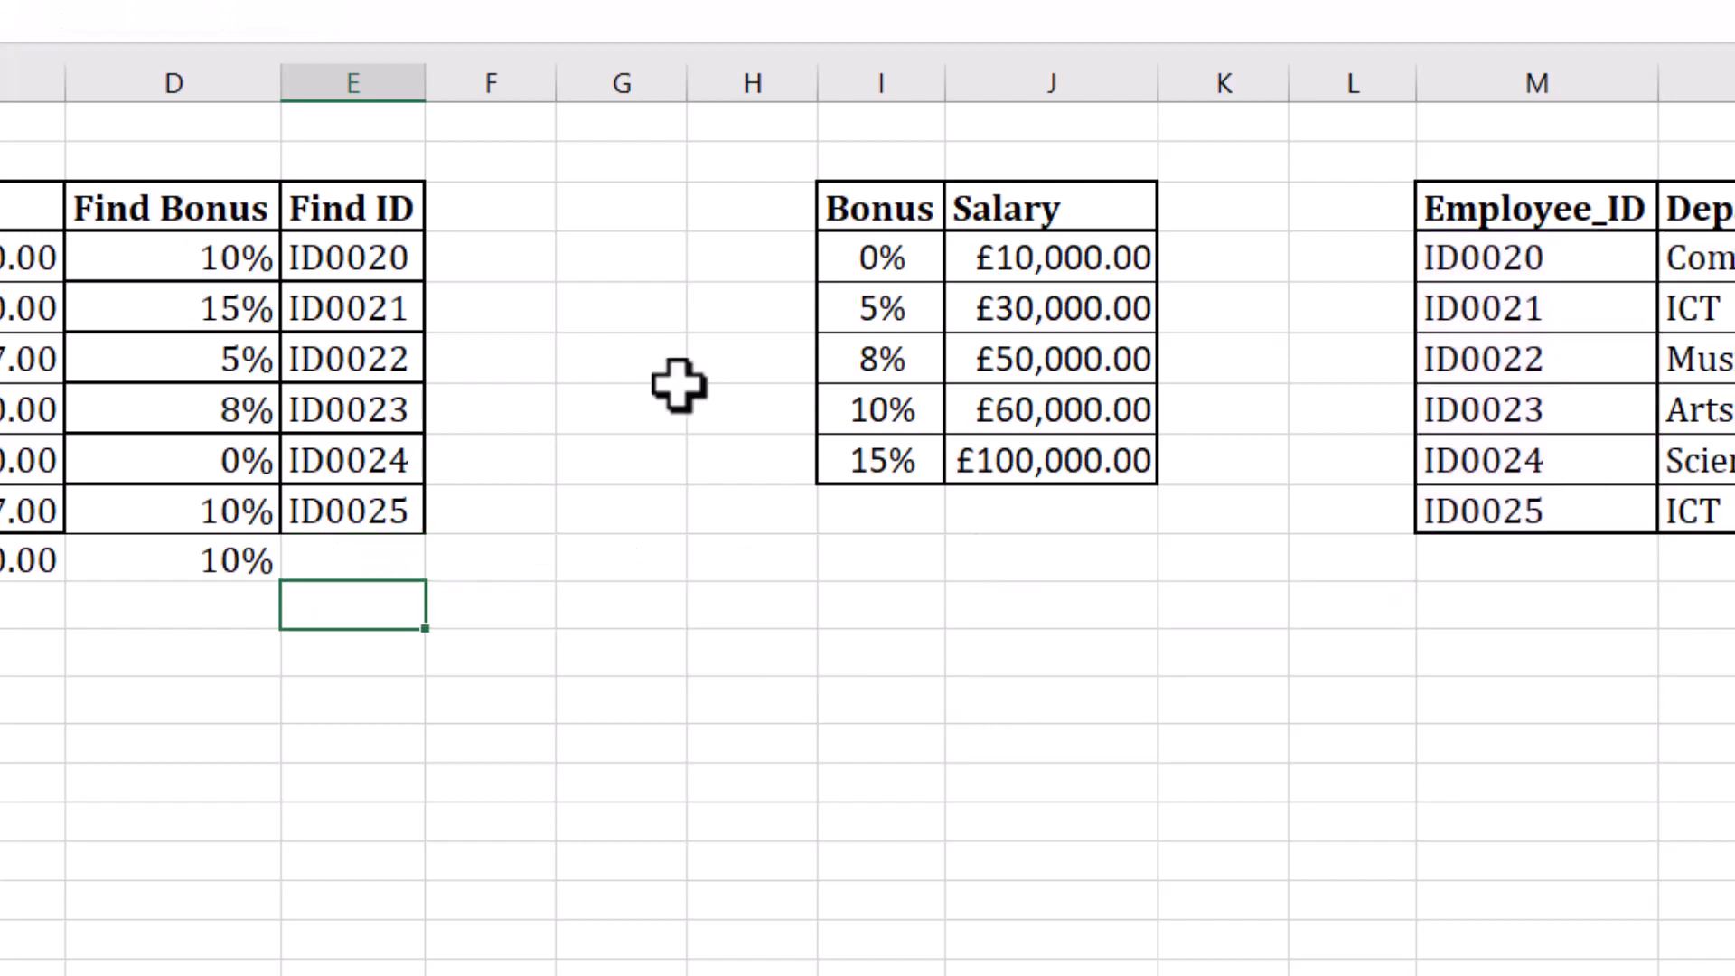
- Enter the column heading Find Bonus in F3, beside the Find ID heading
left_click(494, 211)
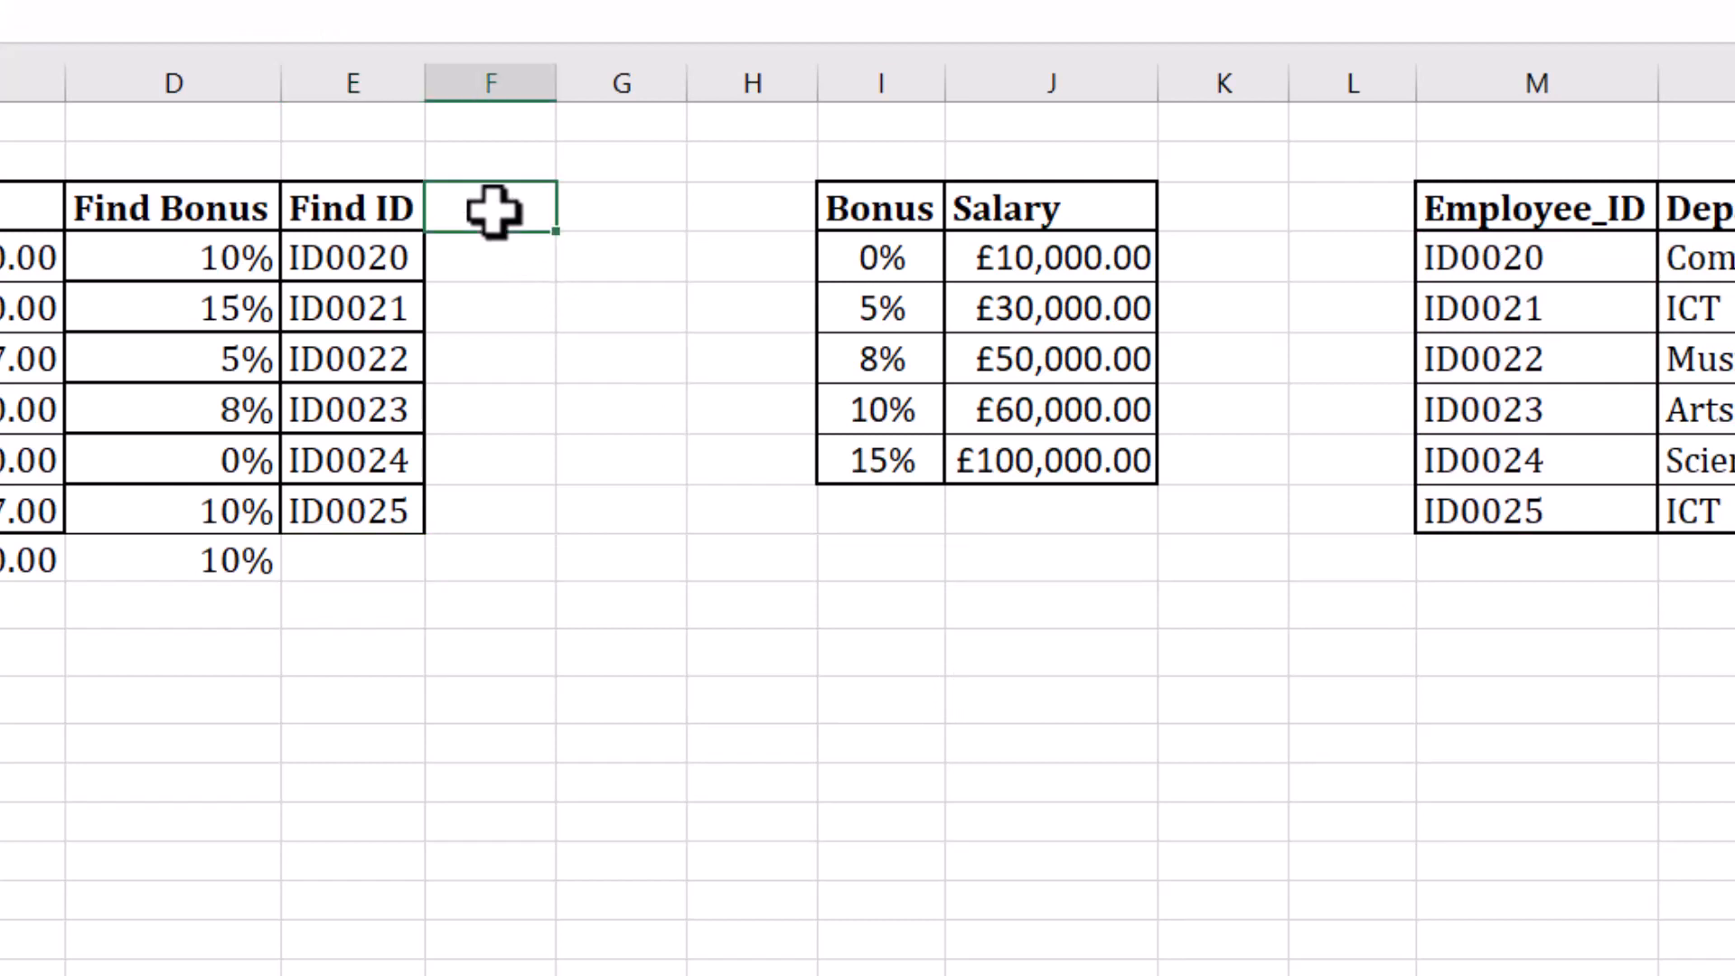
type("F")
key("BackSpace")
type("Fin")
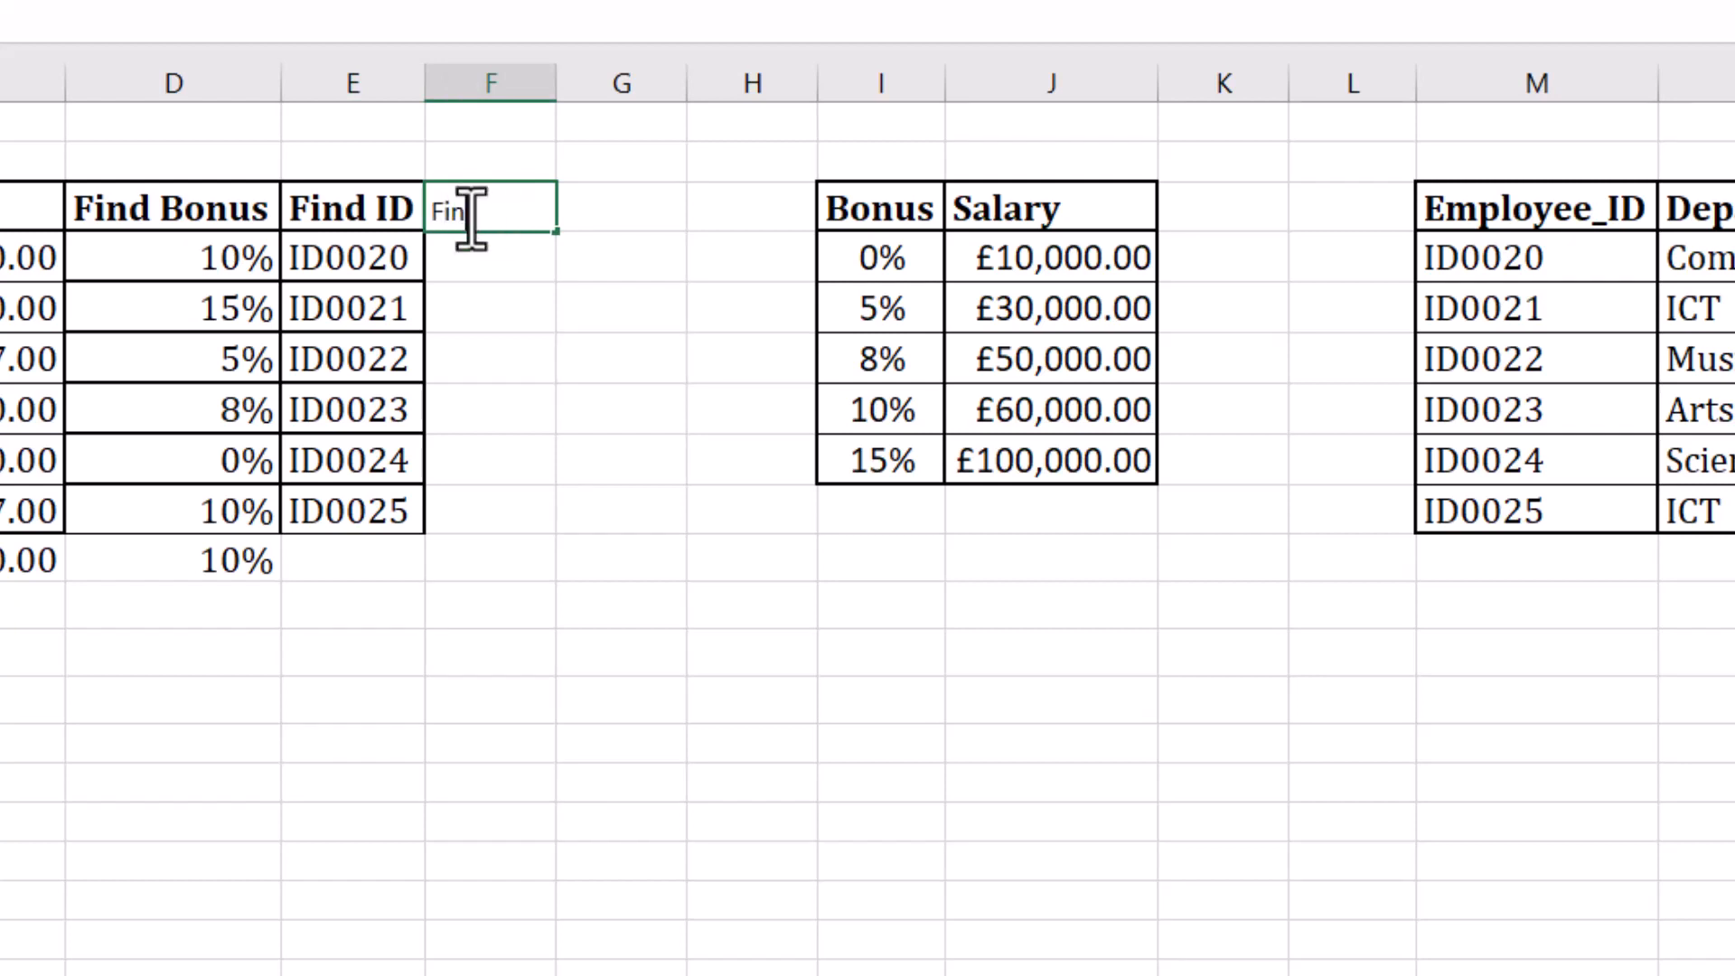
type("d Bonus")
left_click(469, 279)
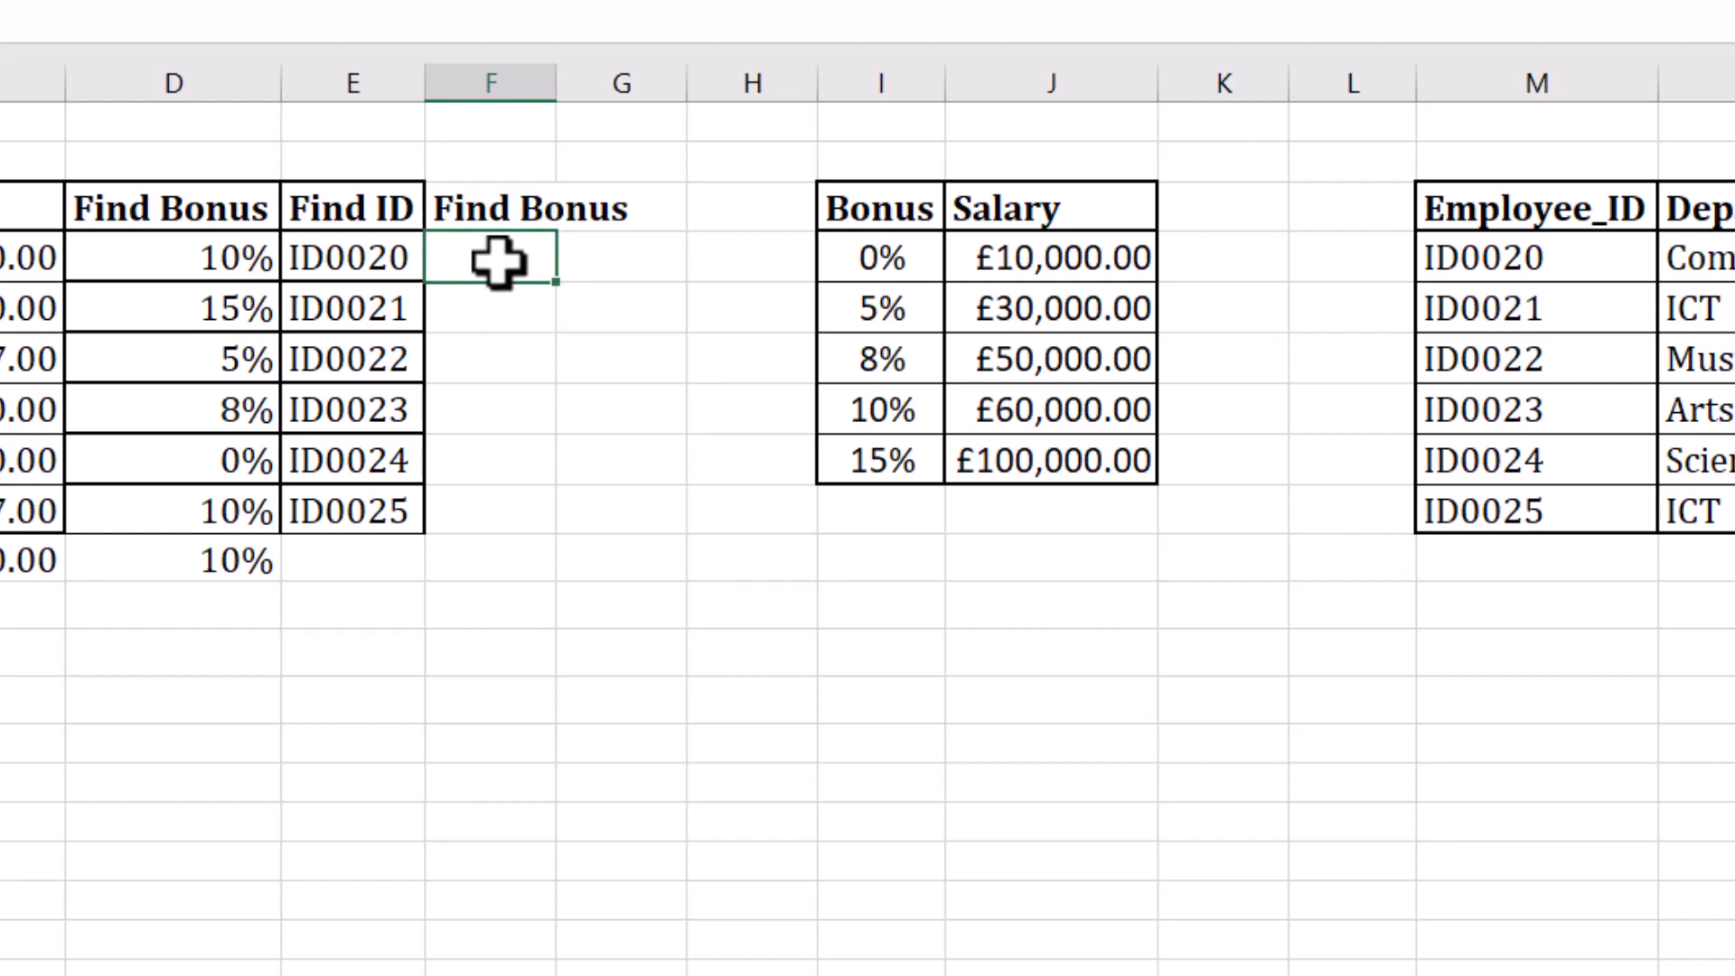
- Start an XLOOKUP formula in F4 with the first employee's salary in C4 as the lookup value
left_click_drag(507, 379, 491, 240)
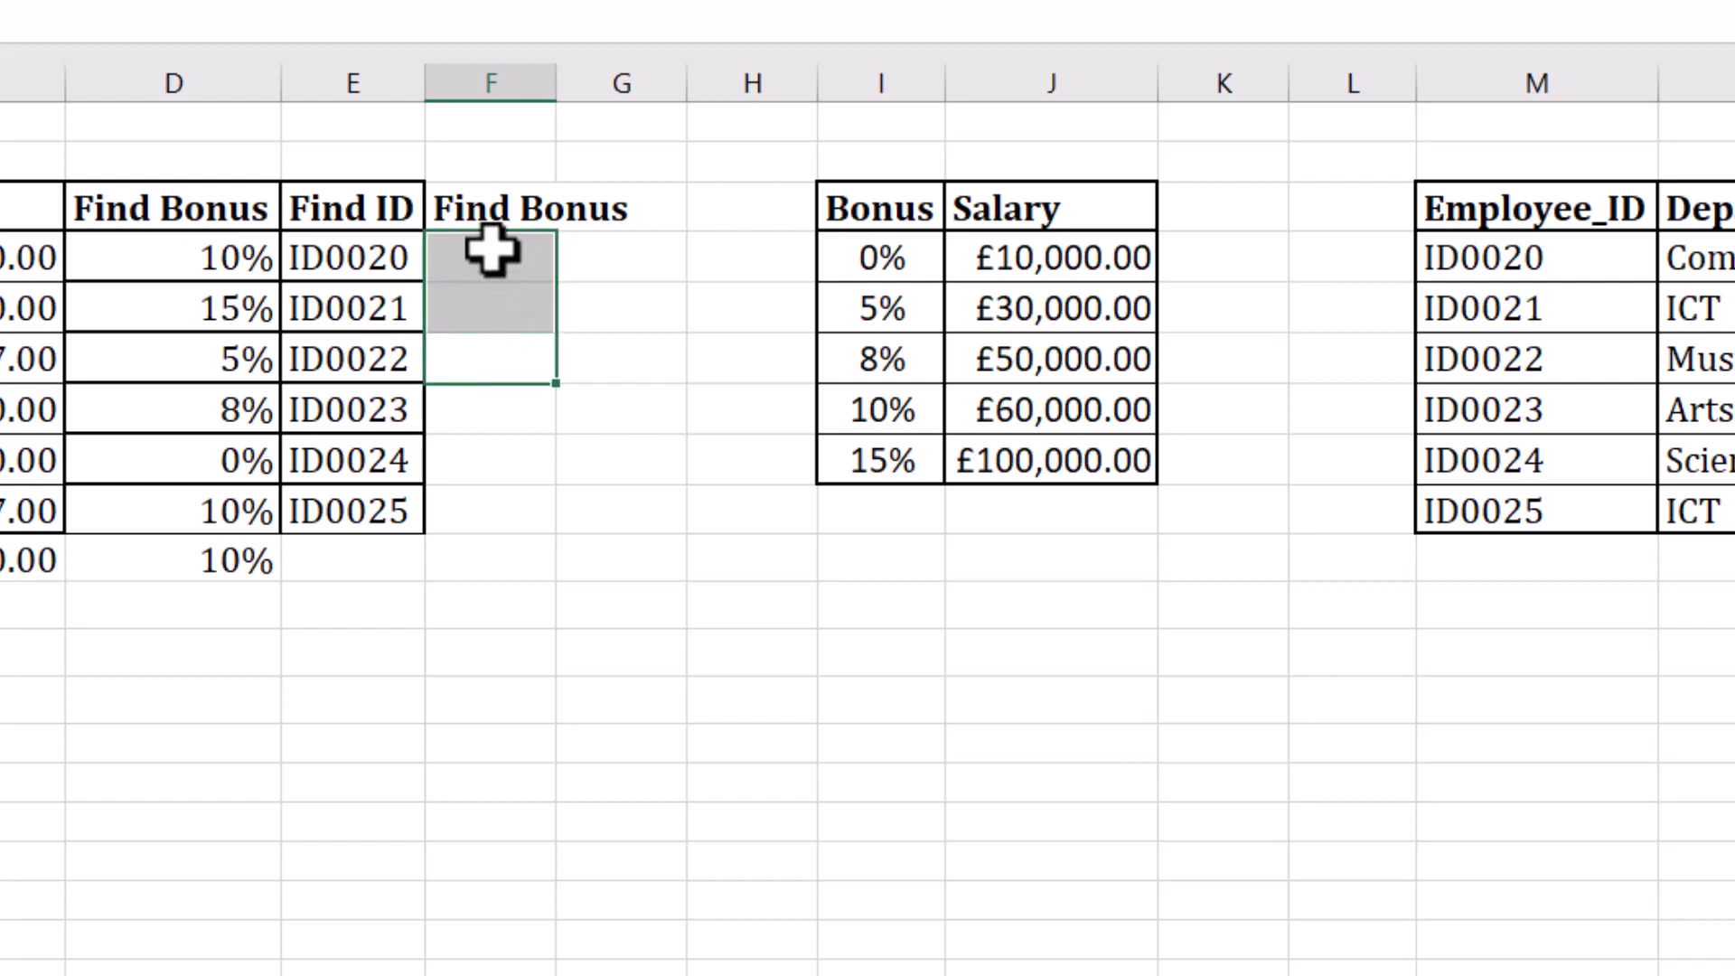
left_click(485, 256)
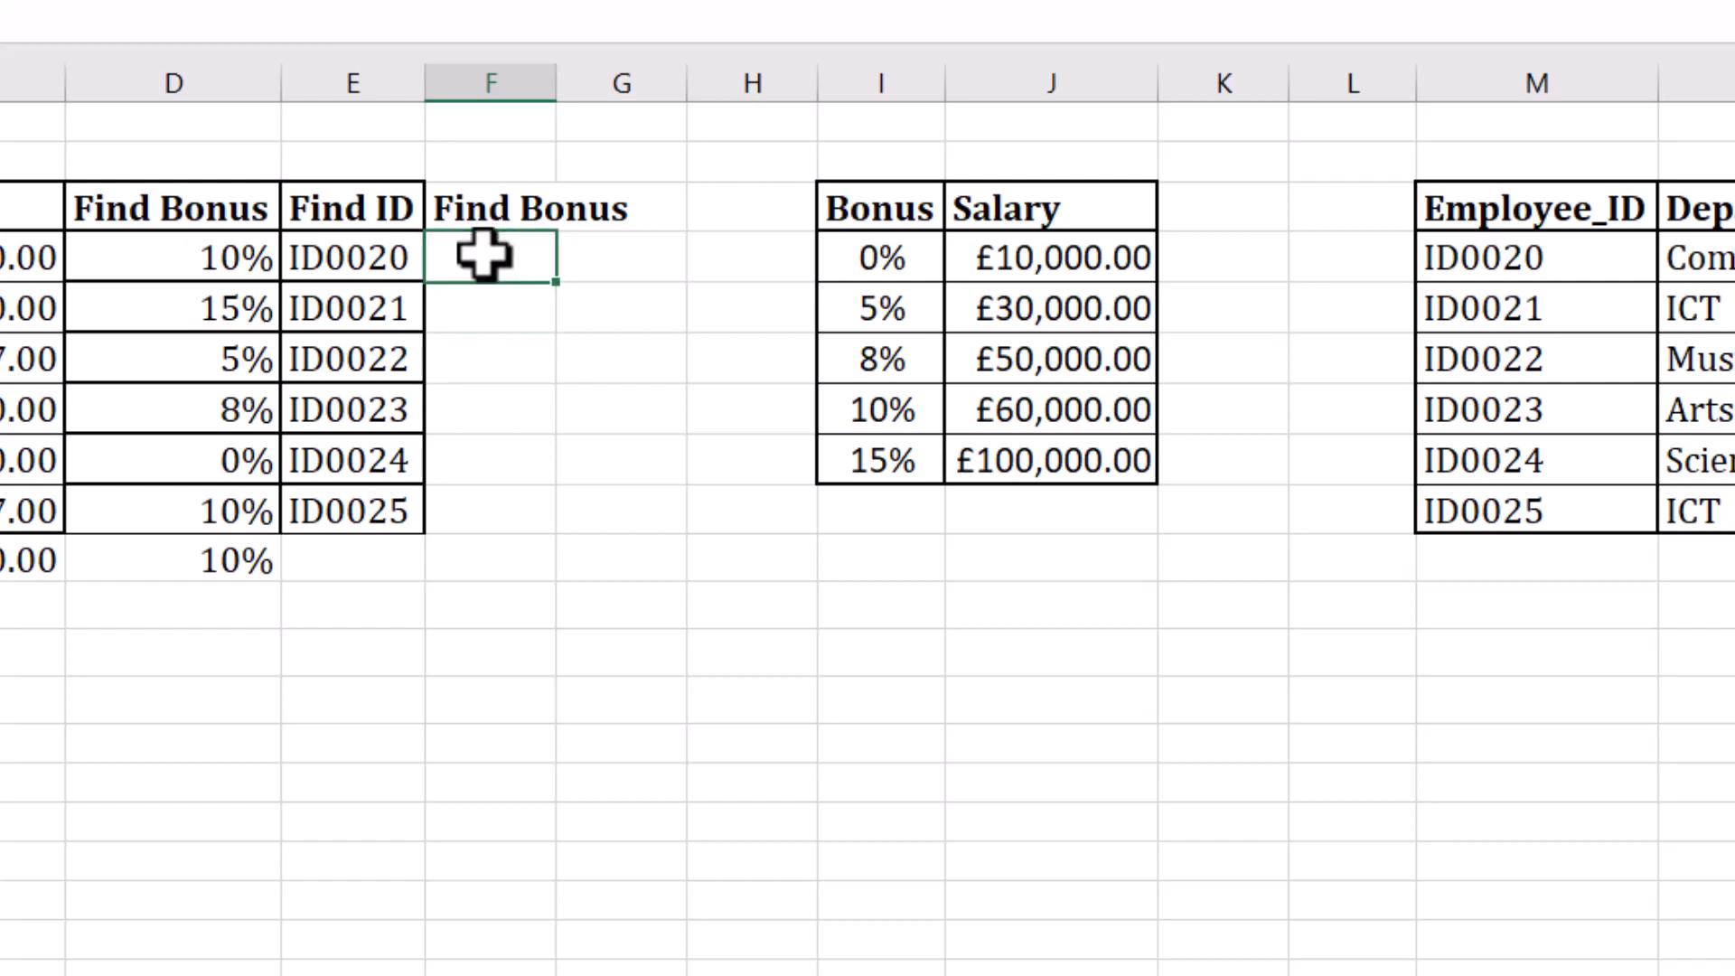
type("=xl")
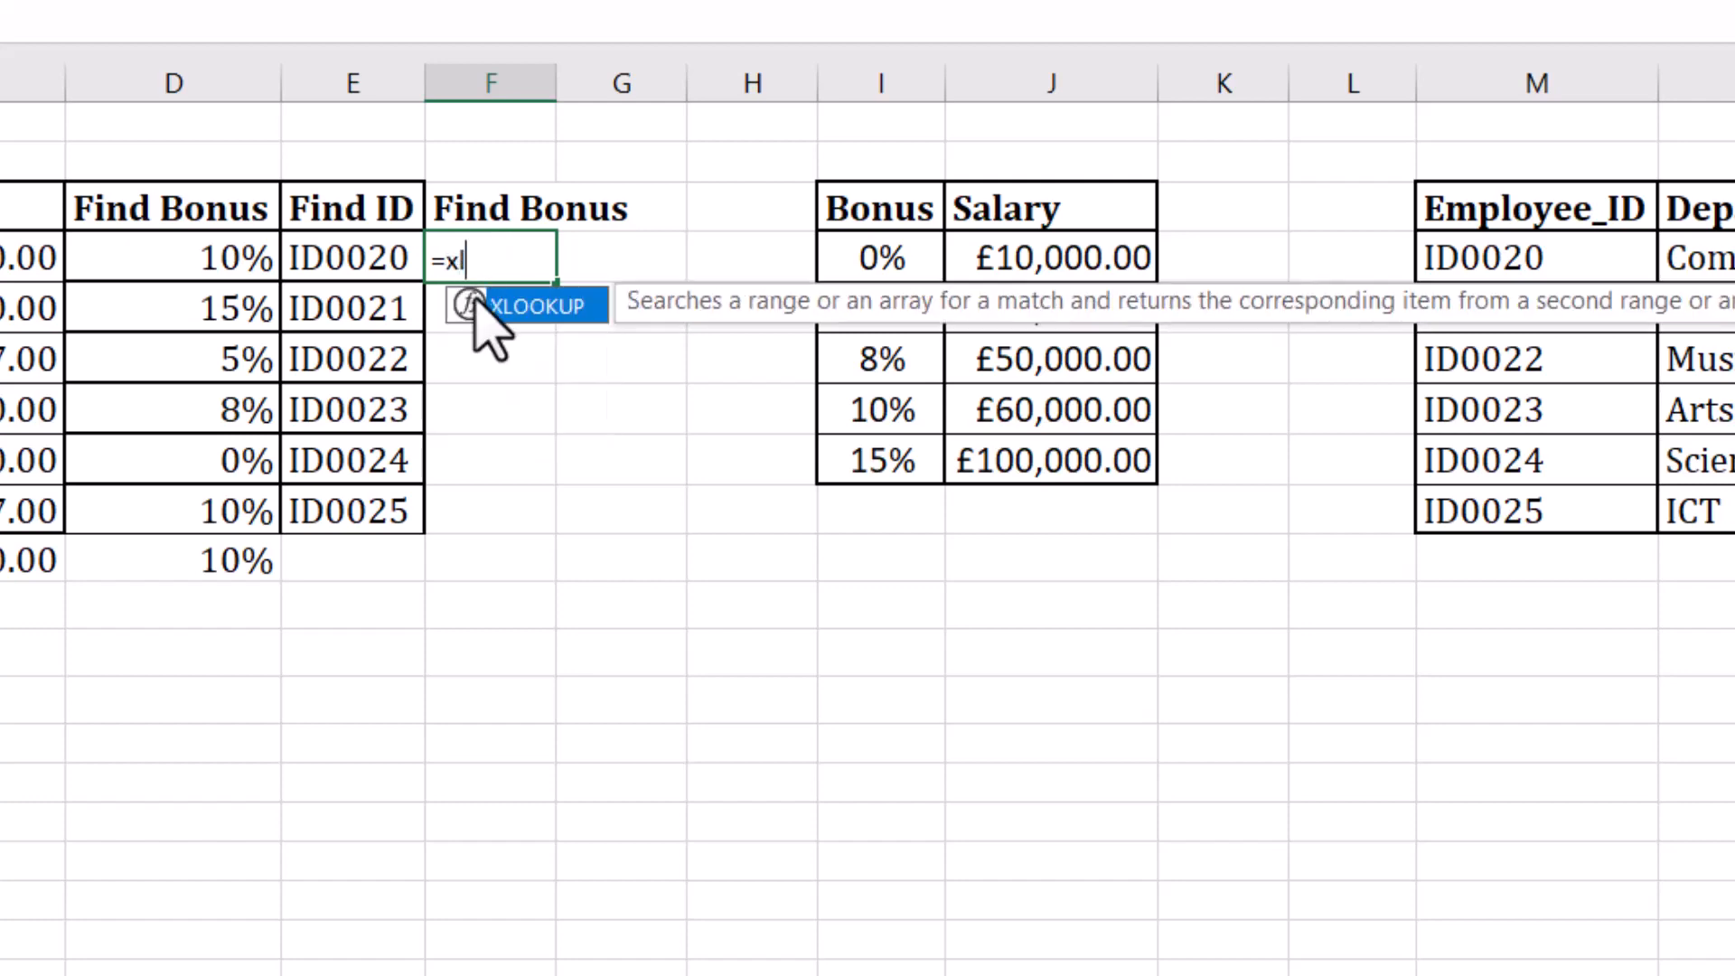
double_click(515, 306)
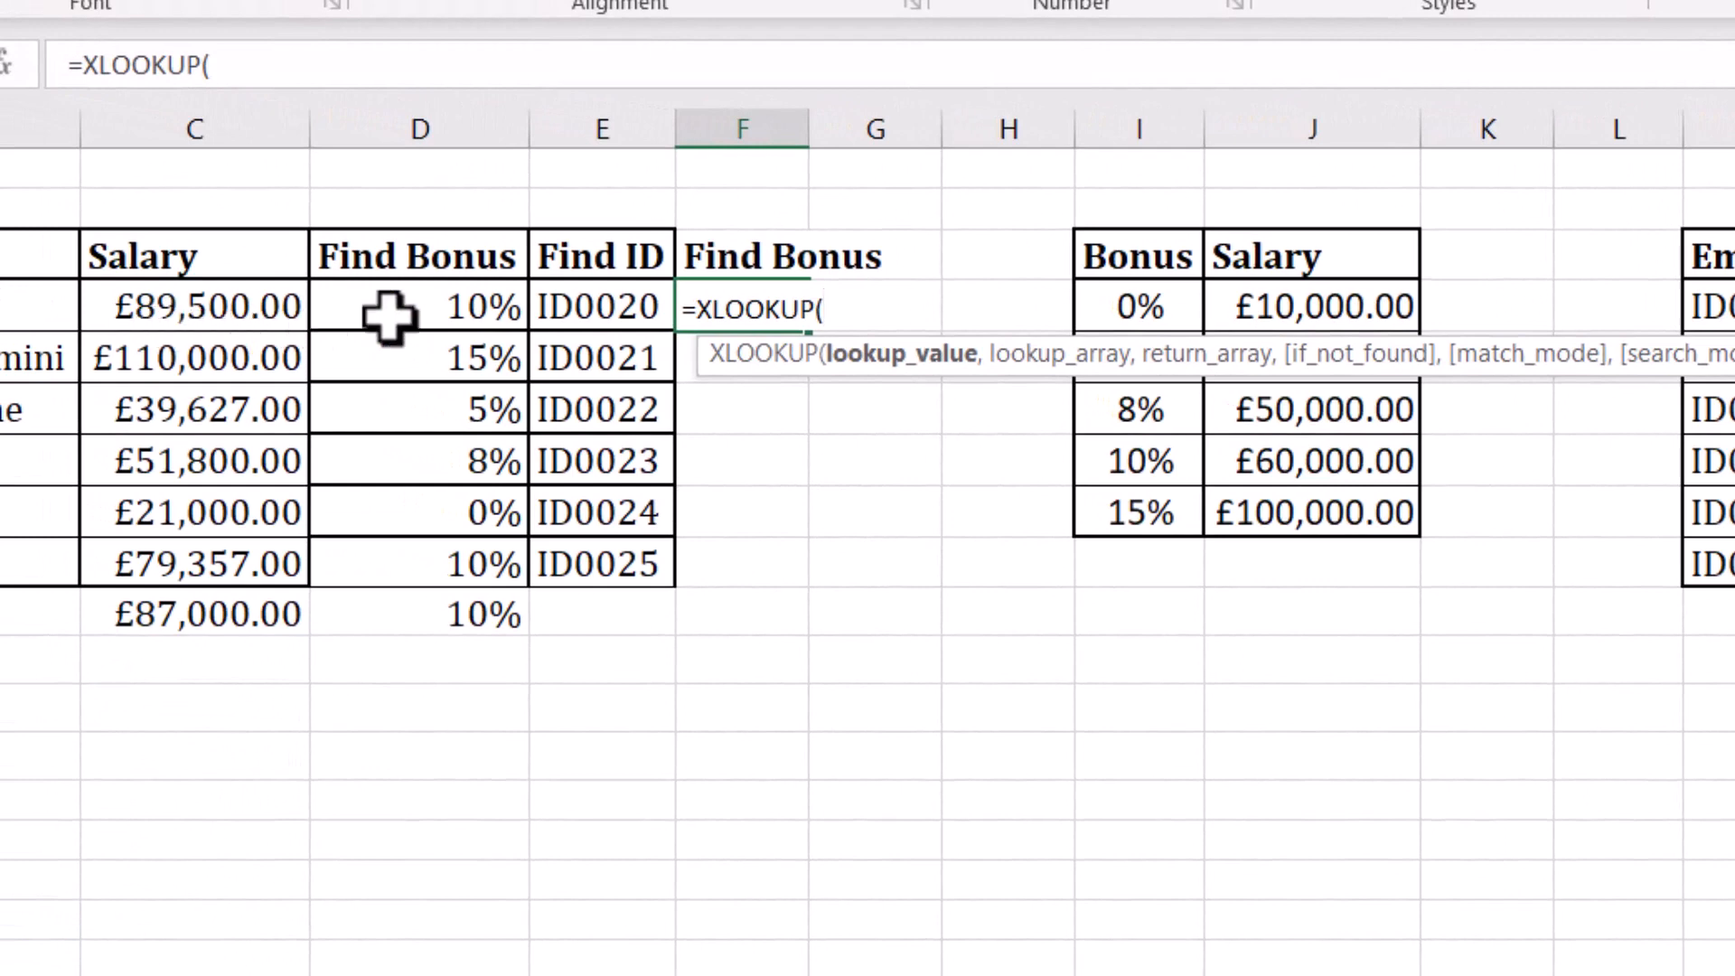
left_click(181, 314)
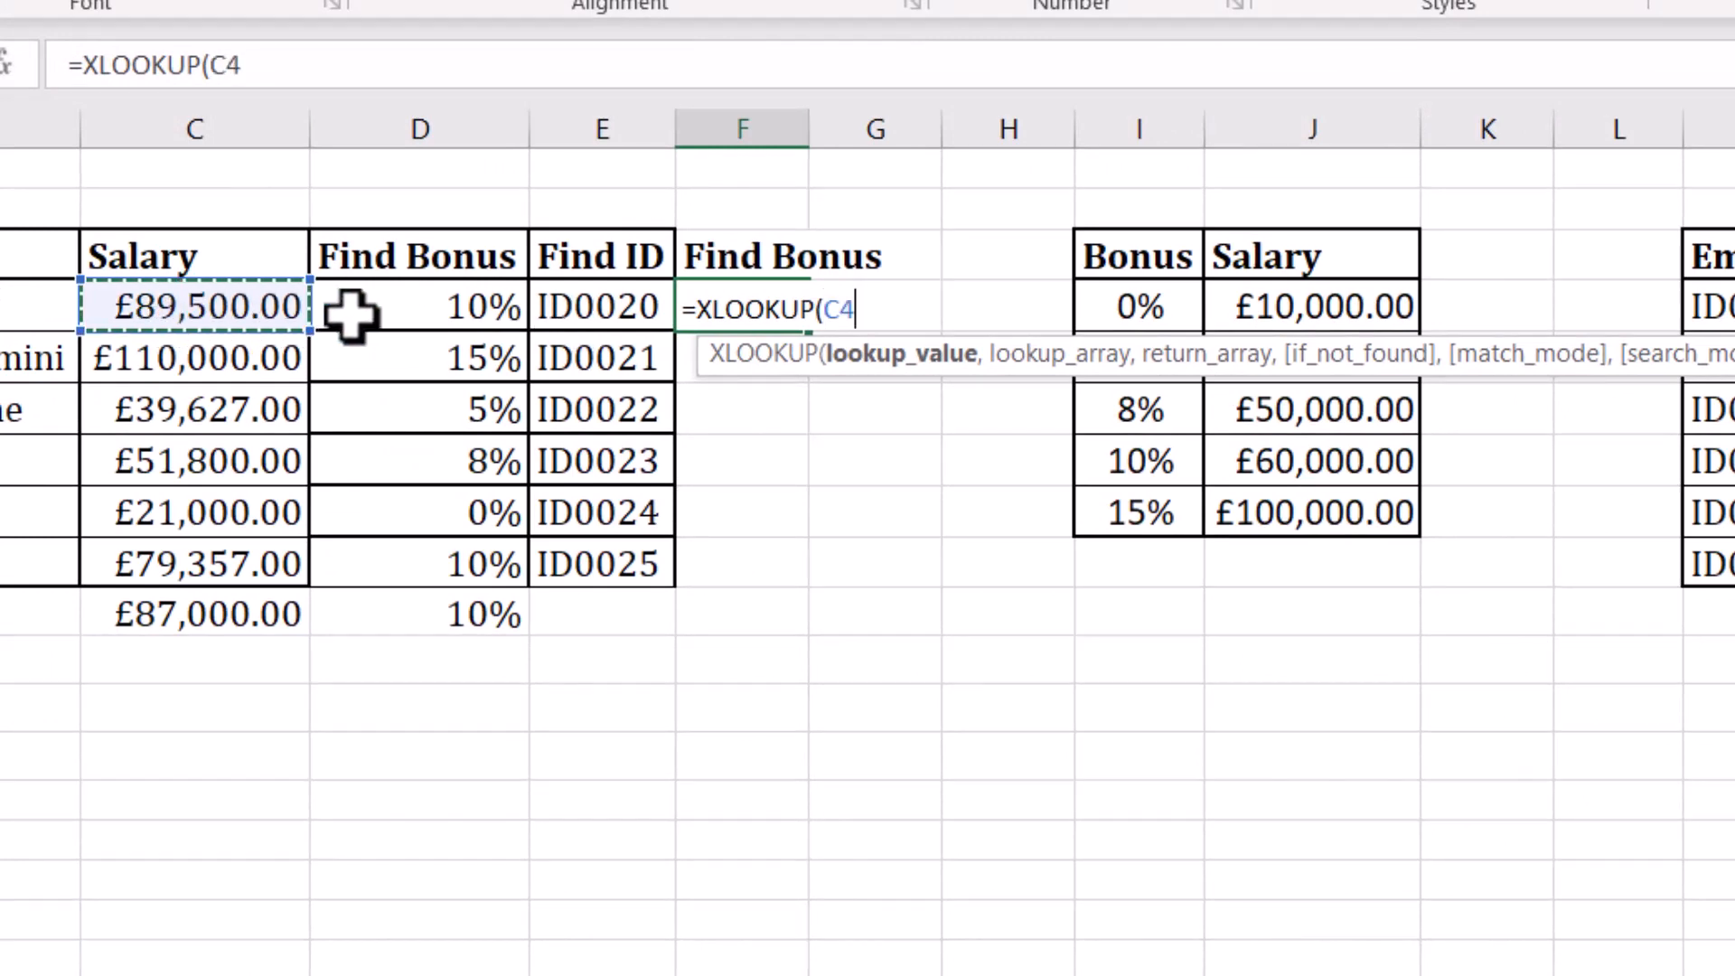
type(",")
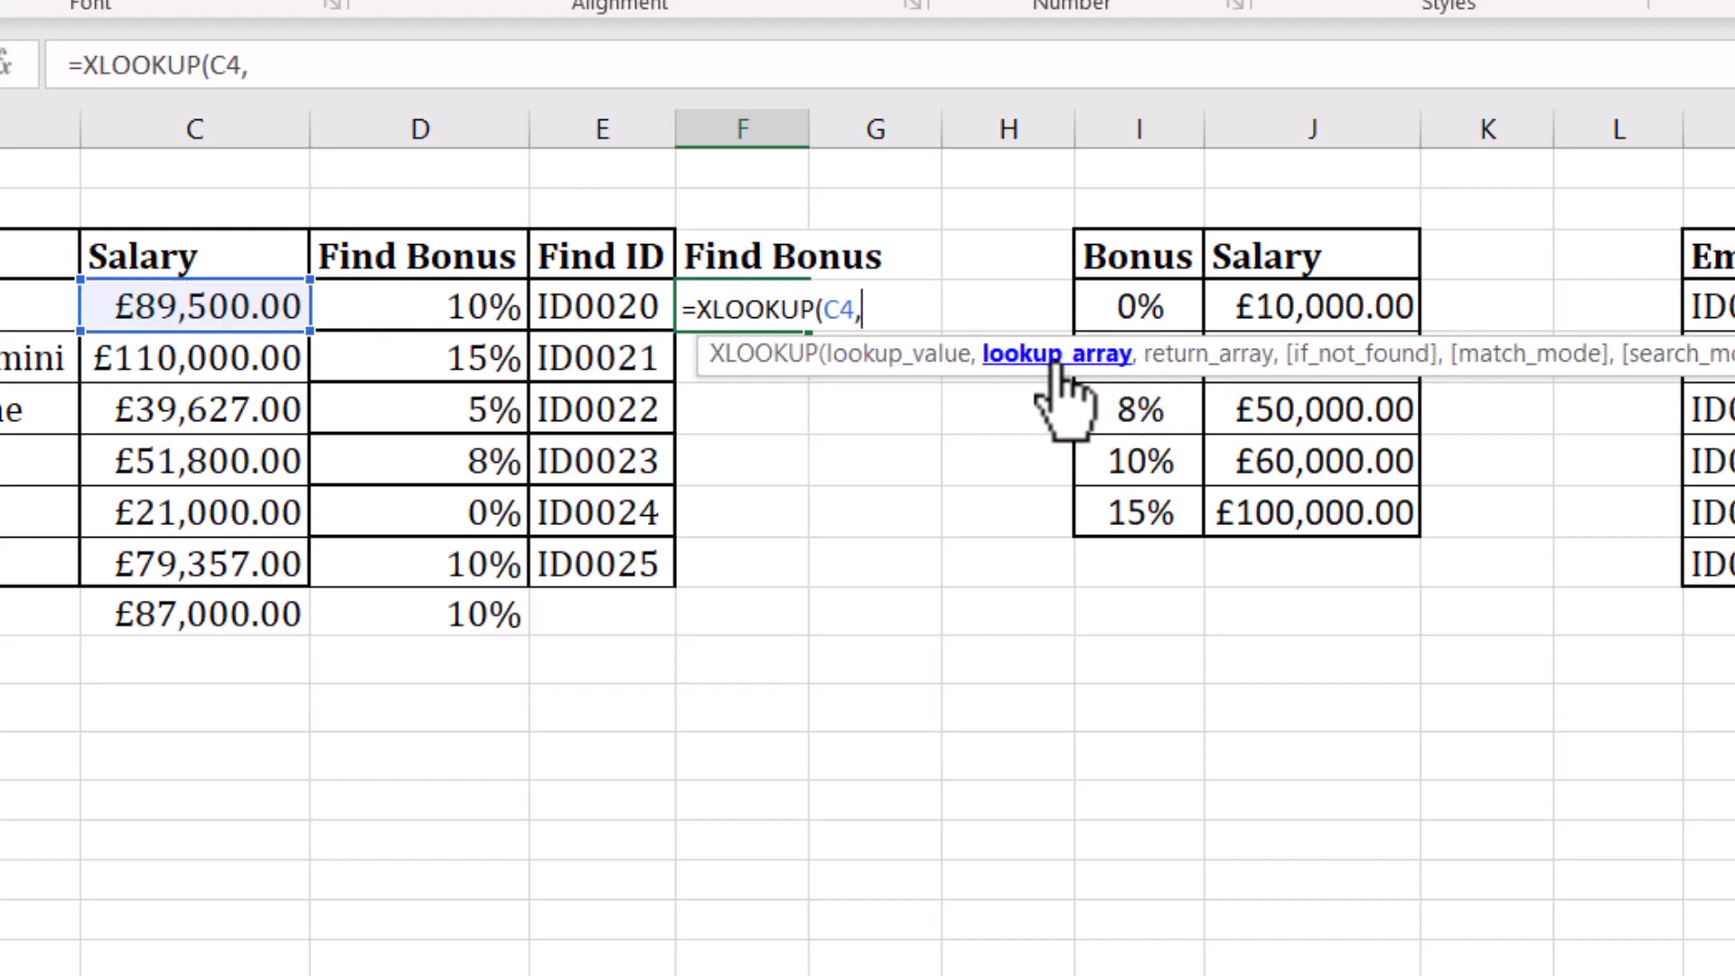
- Add the absolute ranges $J$4:$J$8 as lookup_array and $I$4:$I$8 as return_array to the XLOOKUP formula in F4
left_click(1322, 310)
left_click_drag(1322, 310, 1320, 497)
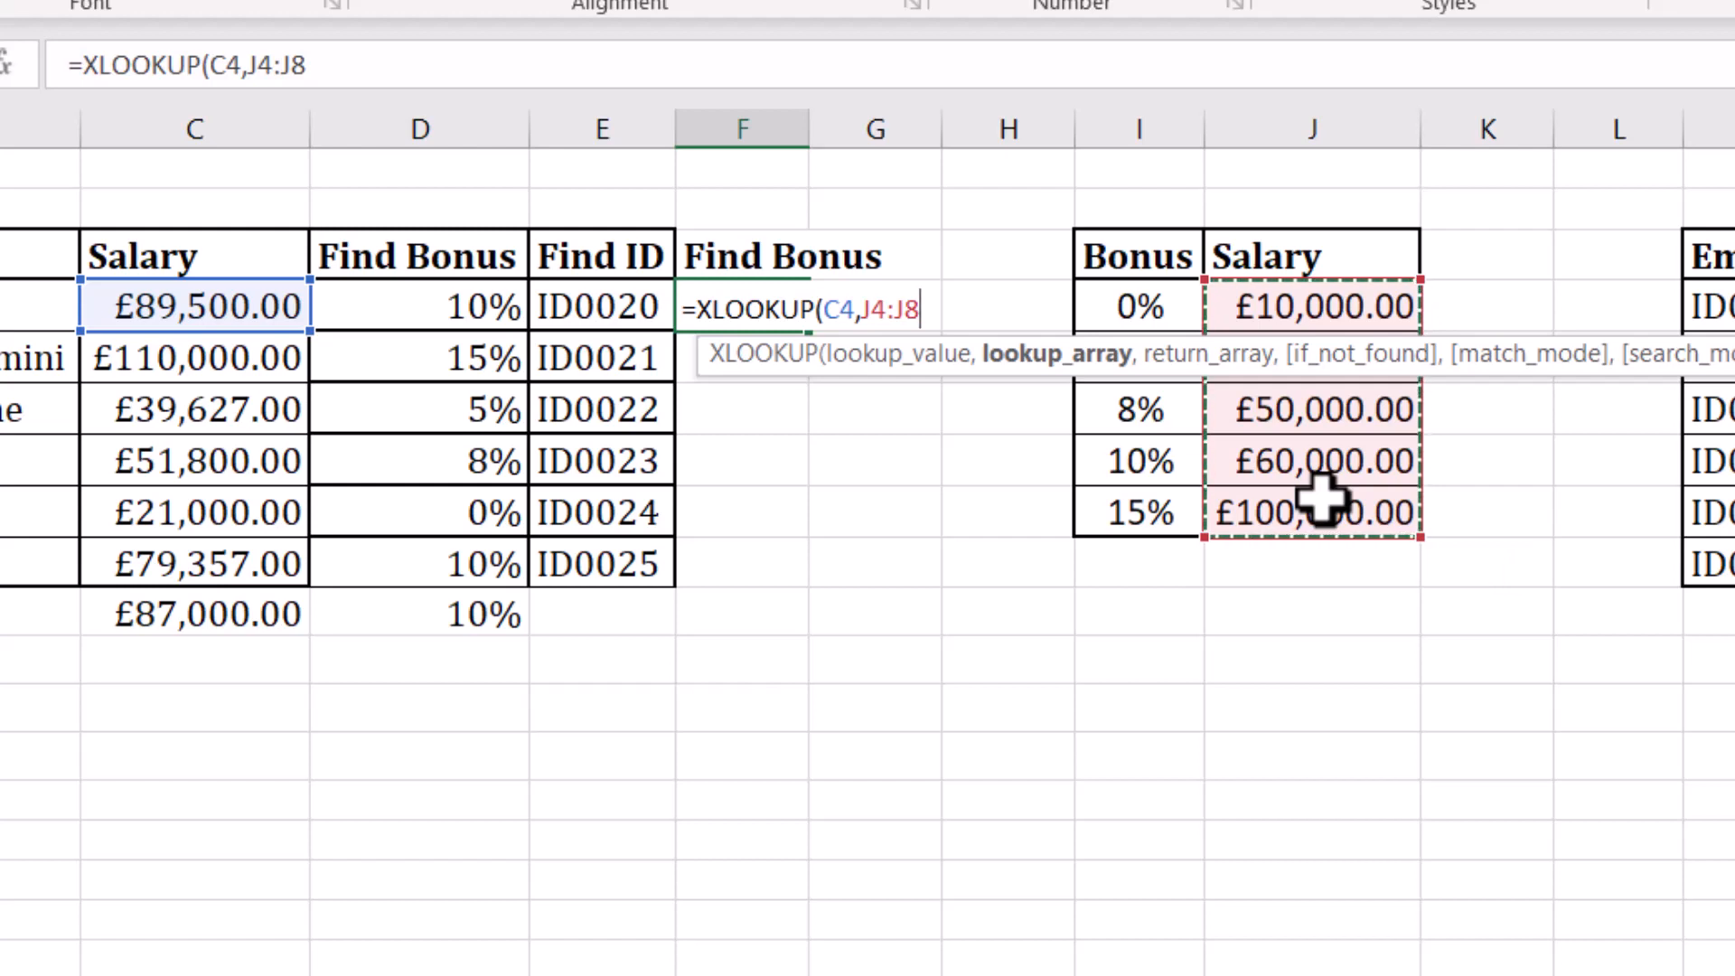
key("F4")
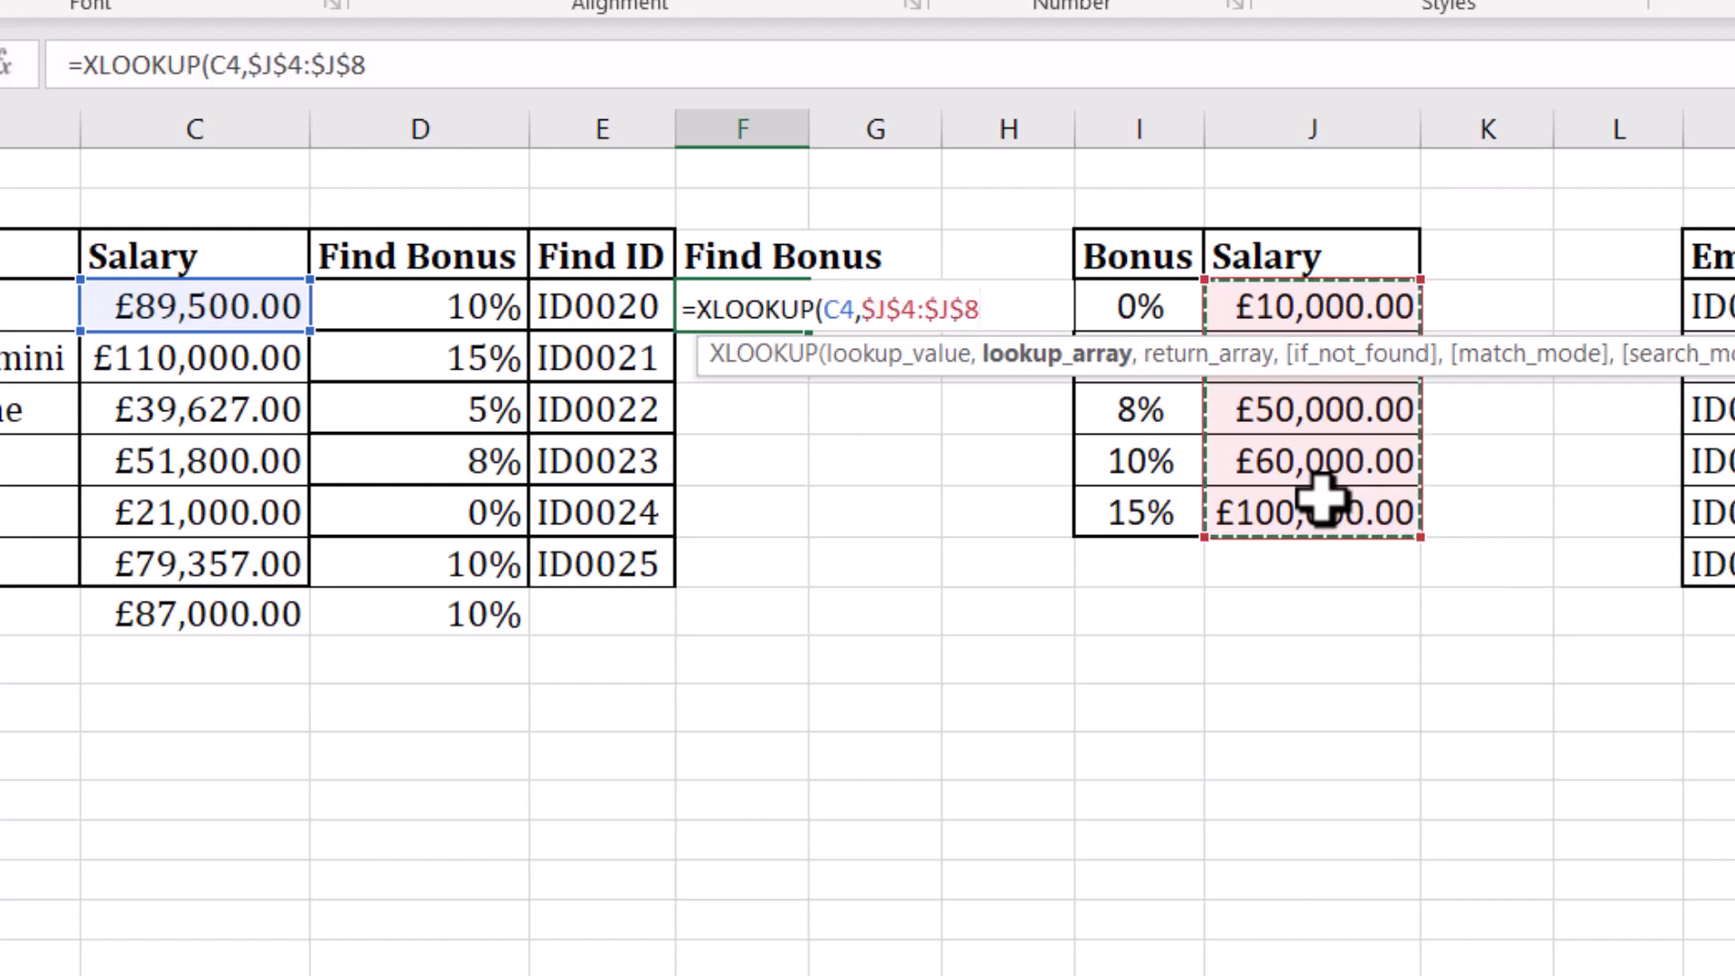
type(",")
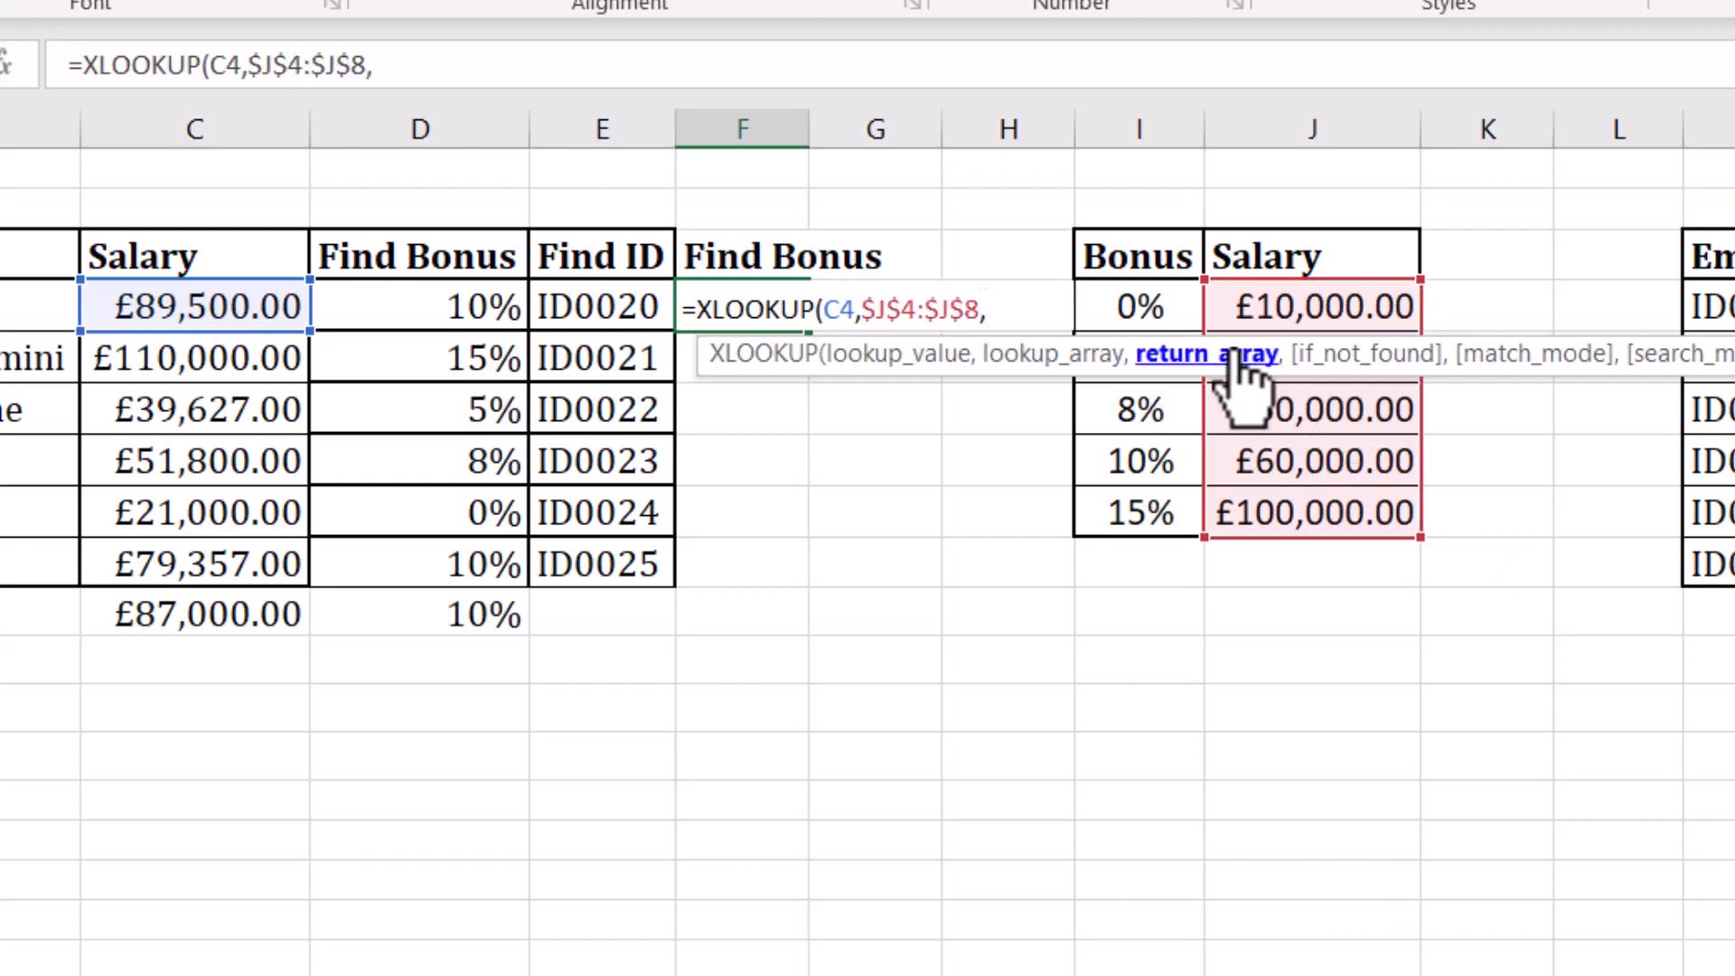
left_click(1152, 304)
left_click_drag(1152, 304, 1139, 510)
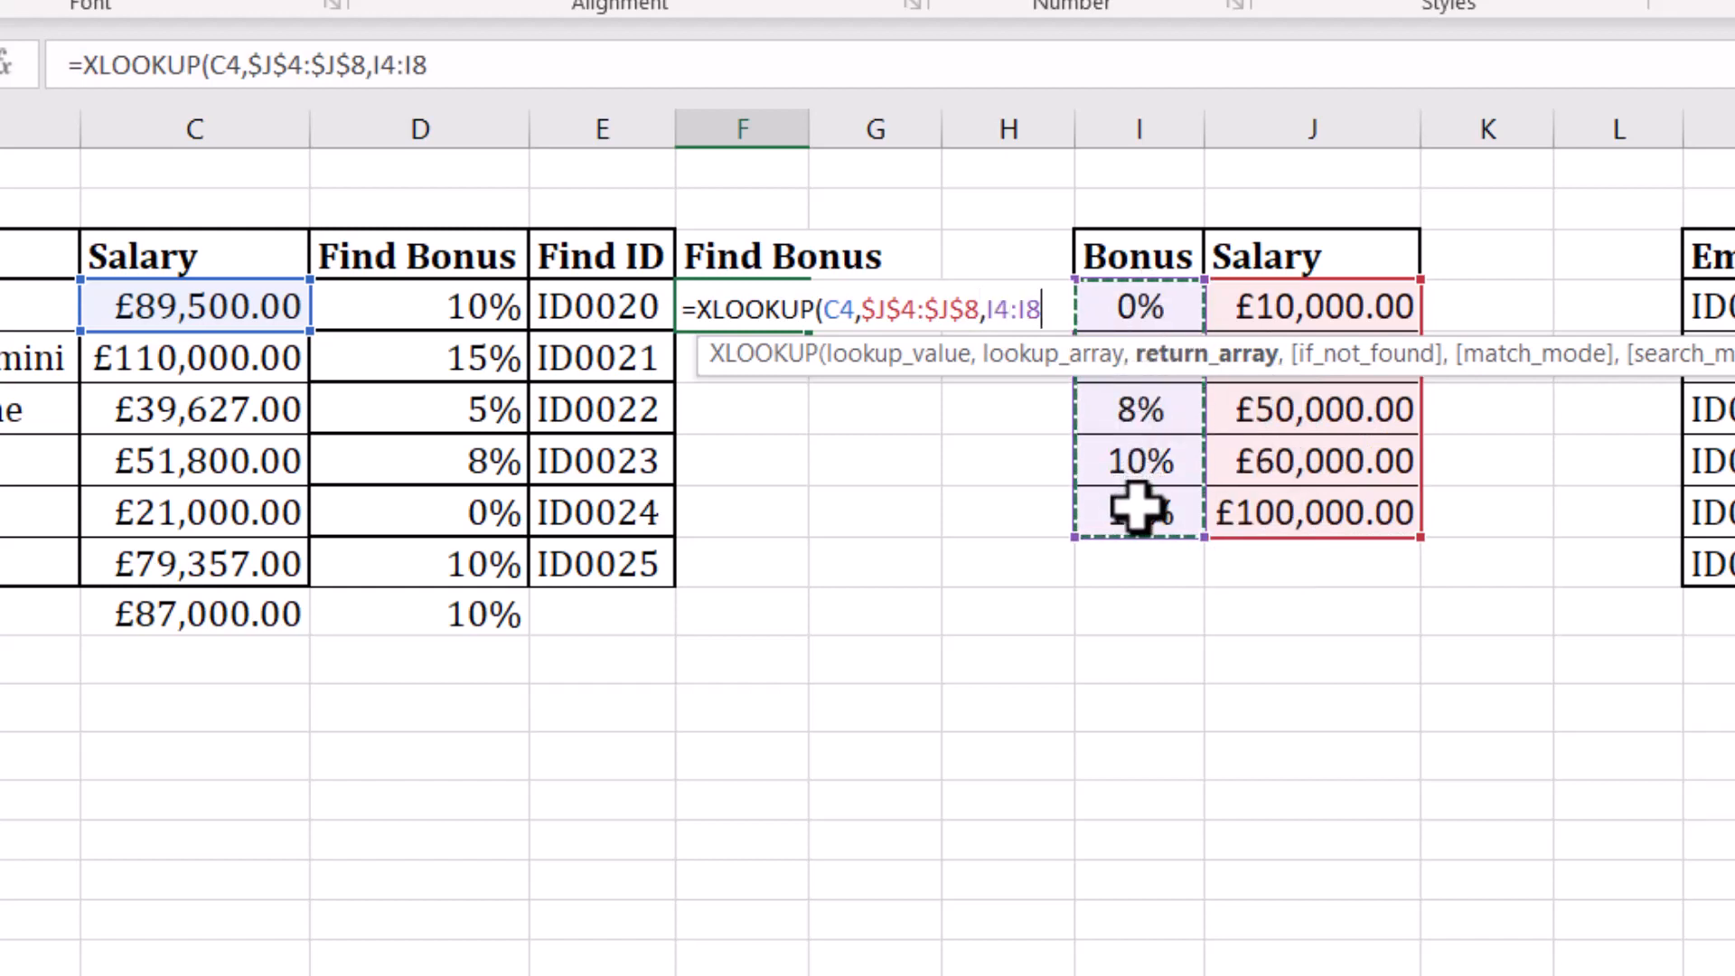
key("F4")
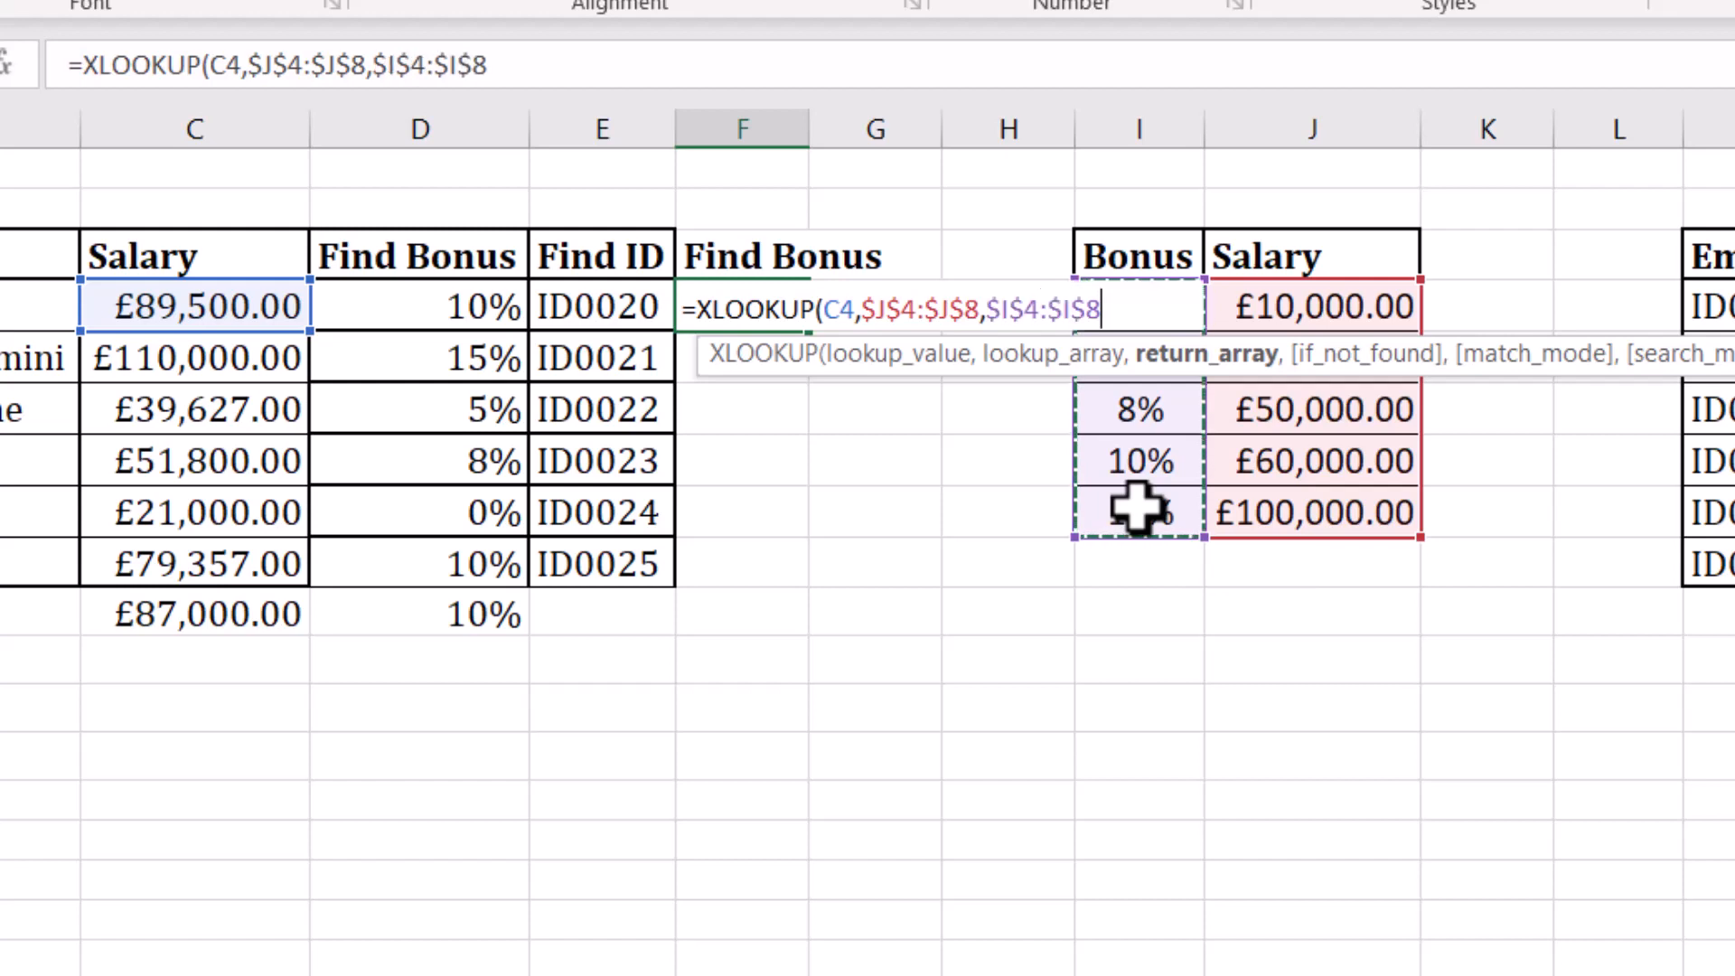
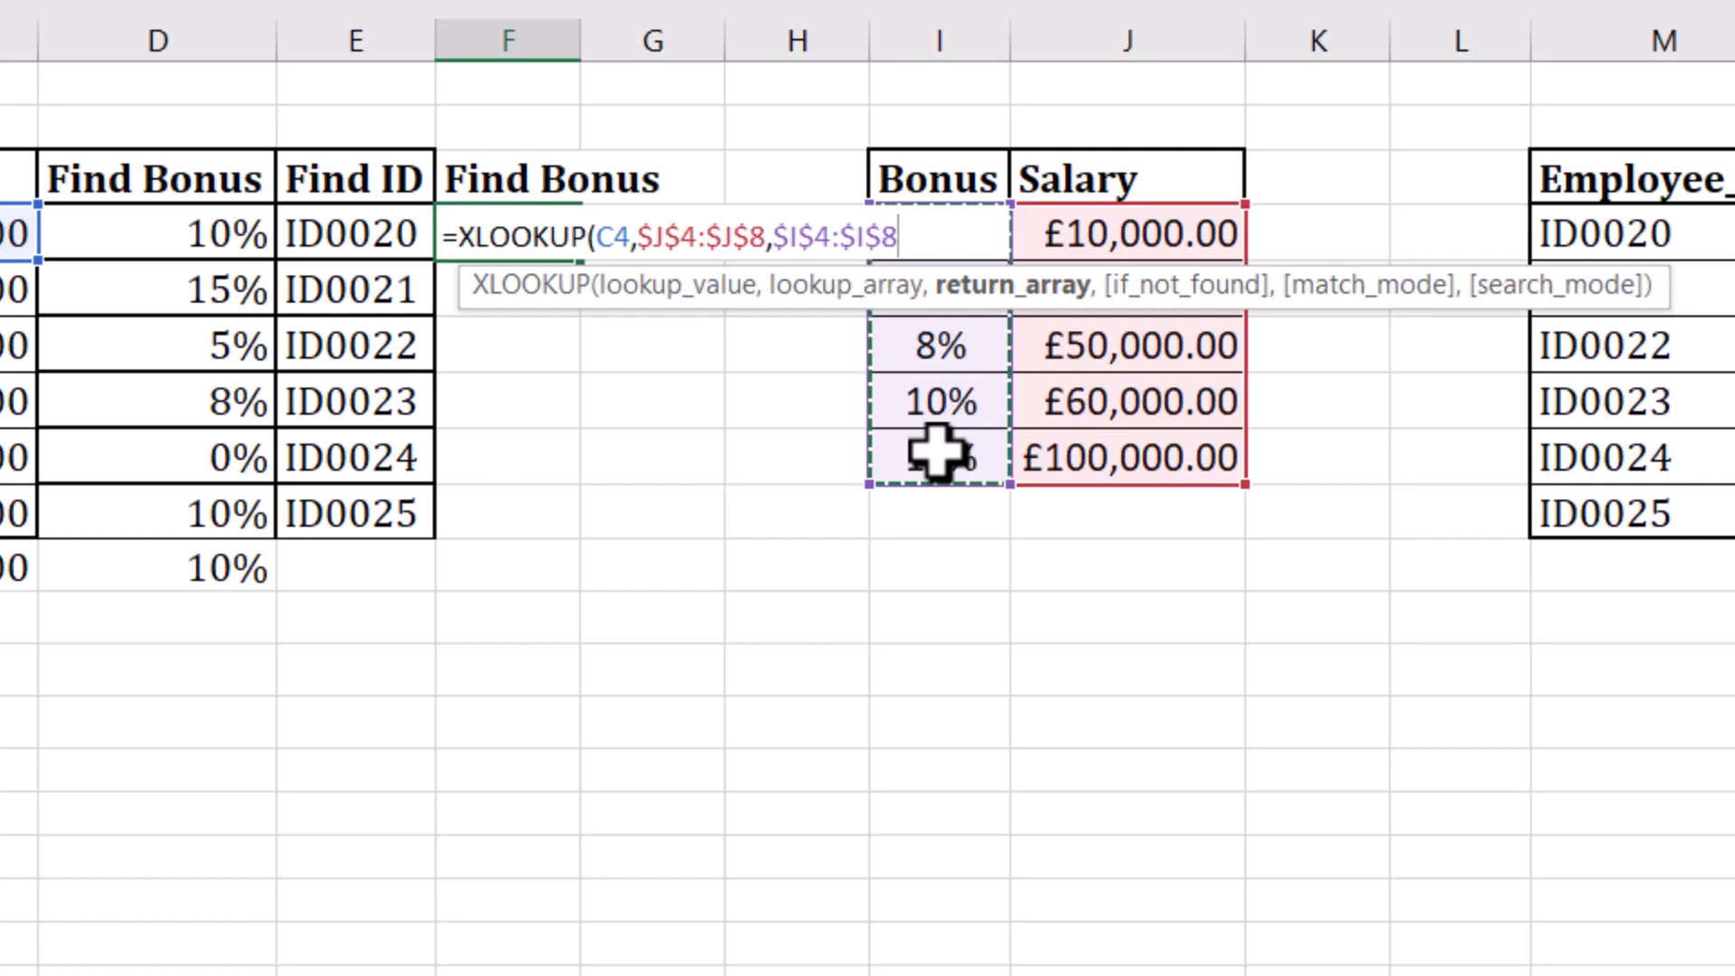
- Leave if_not_found empty, set match_mode to -1 and complete the XLOOKUP formula in F4
type(",")
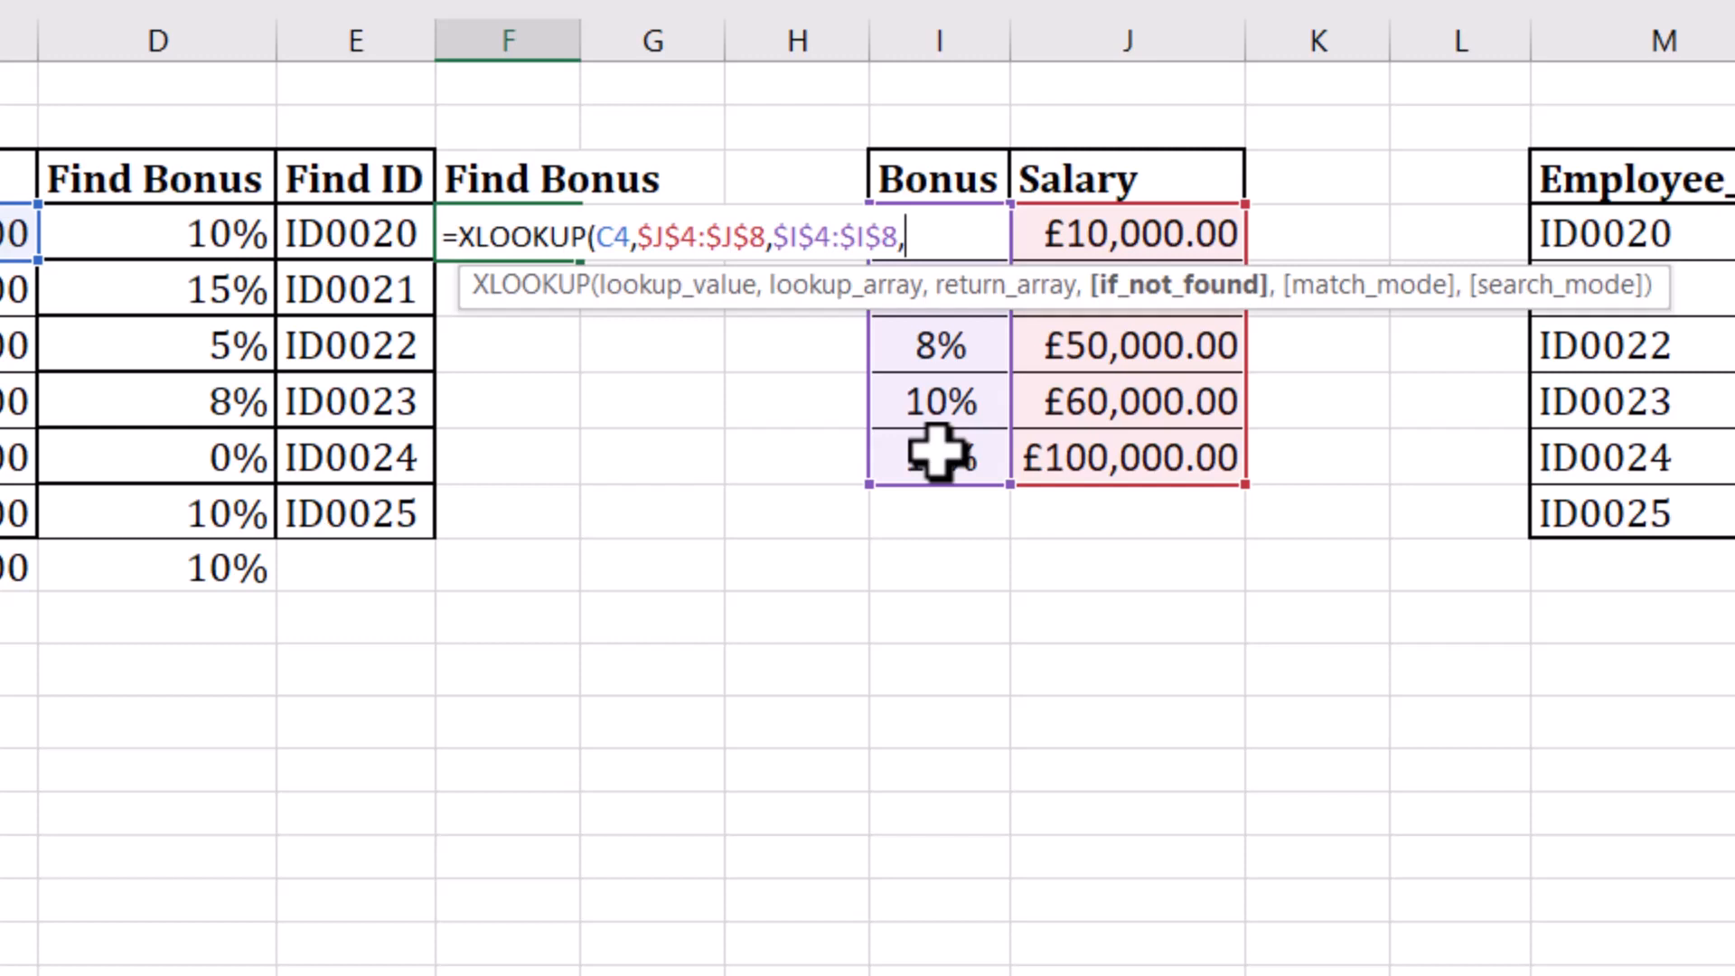
type(",")
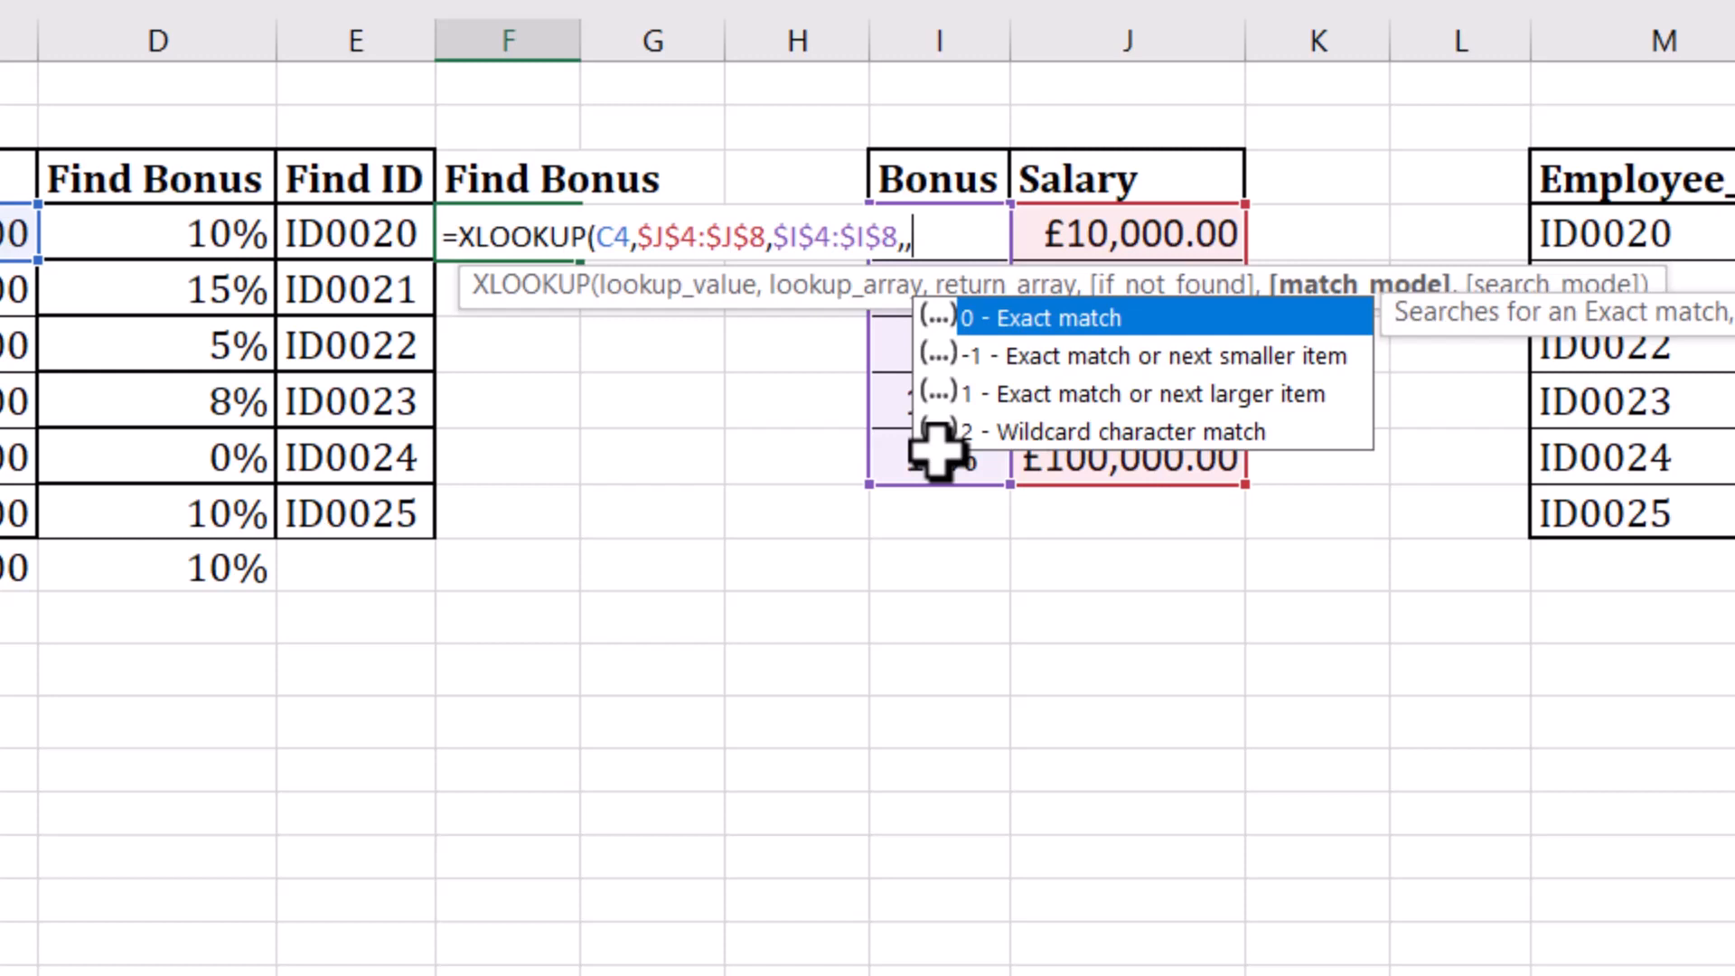
type("-1")
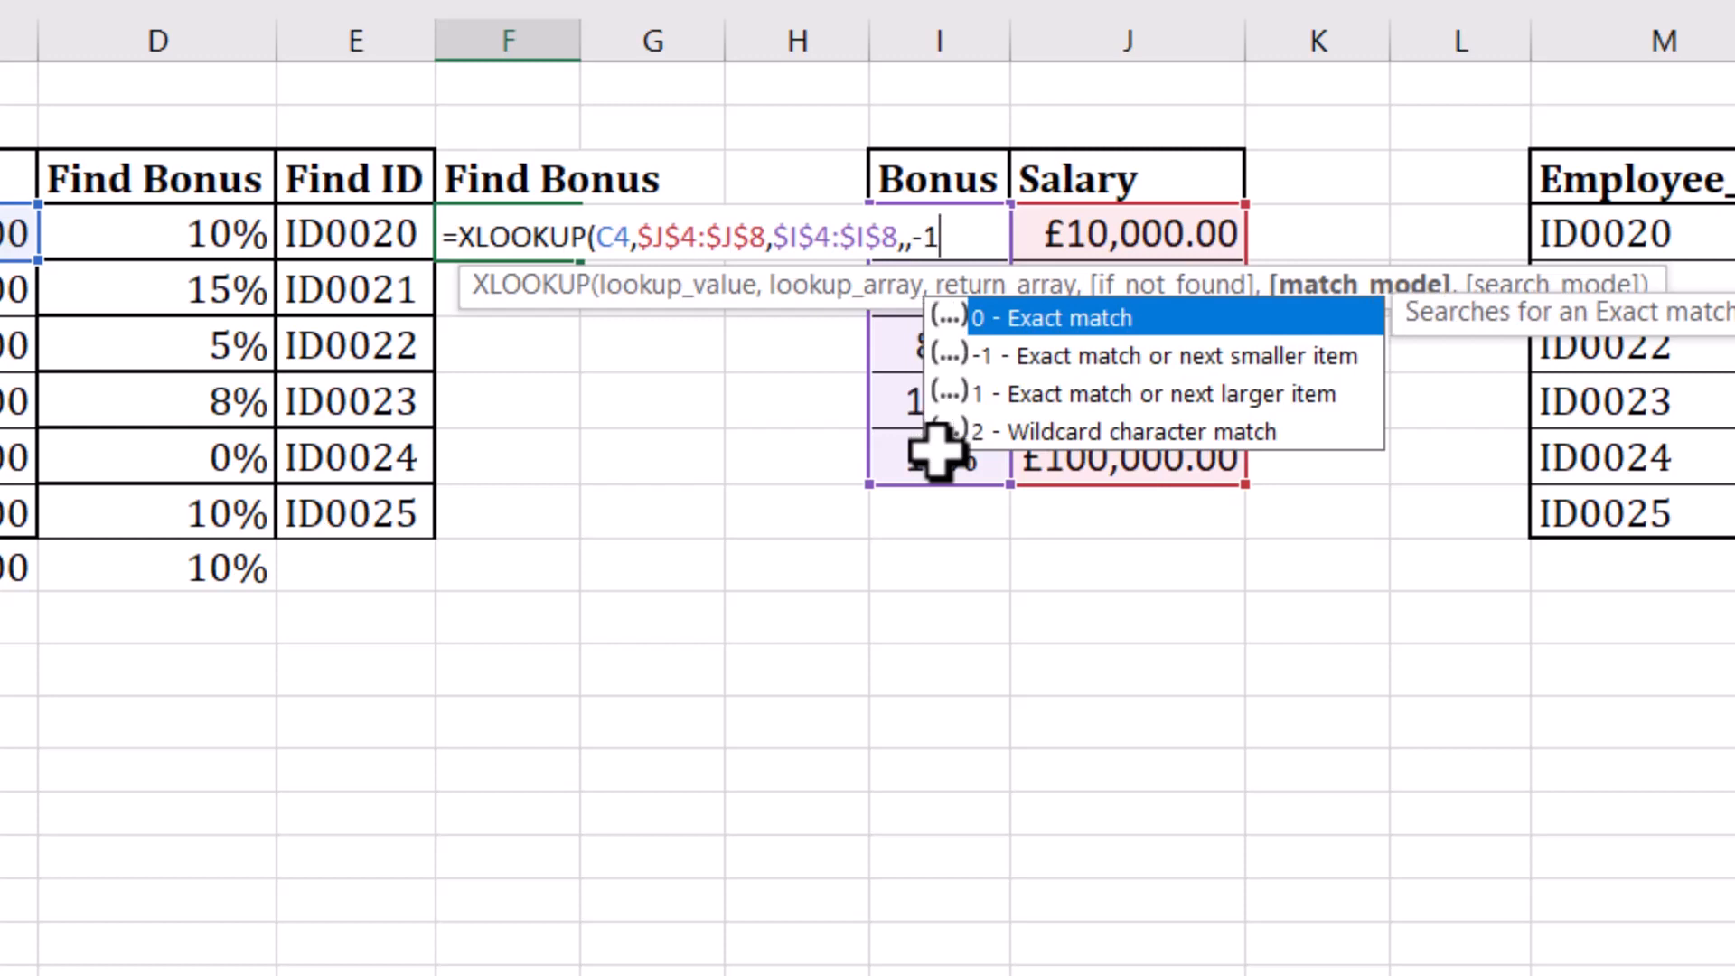
type(")")
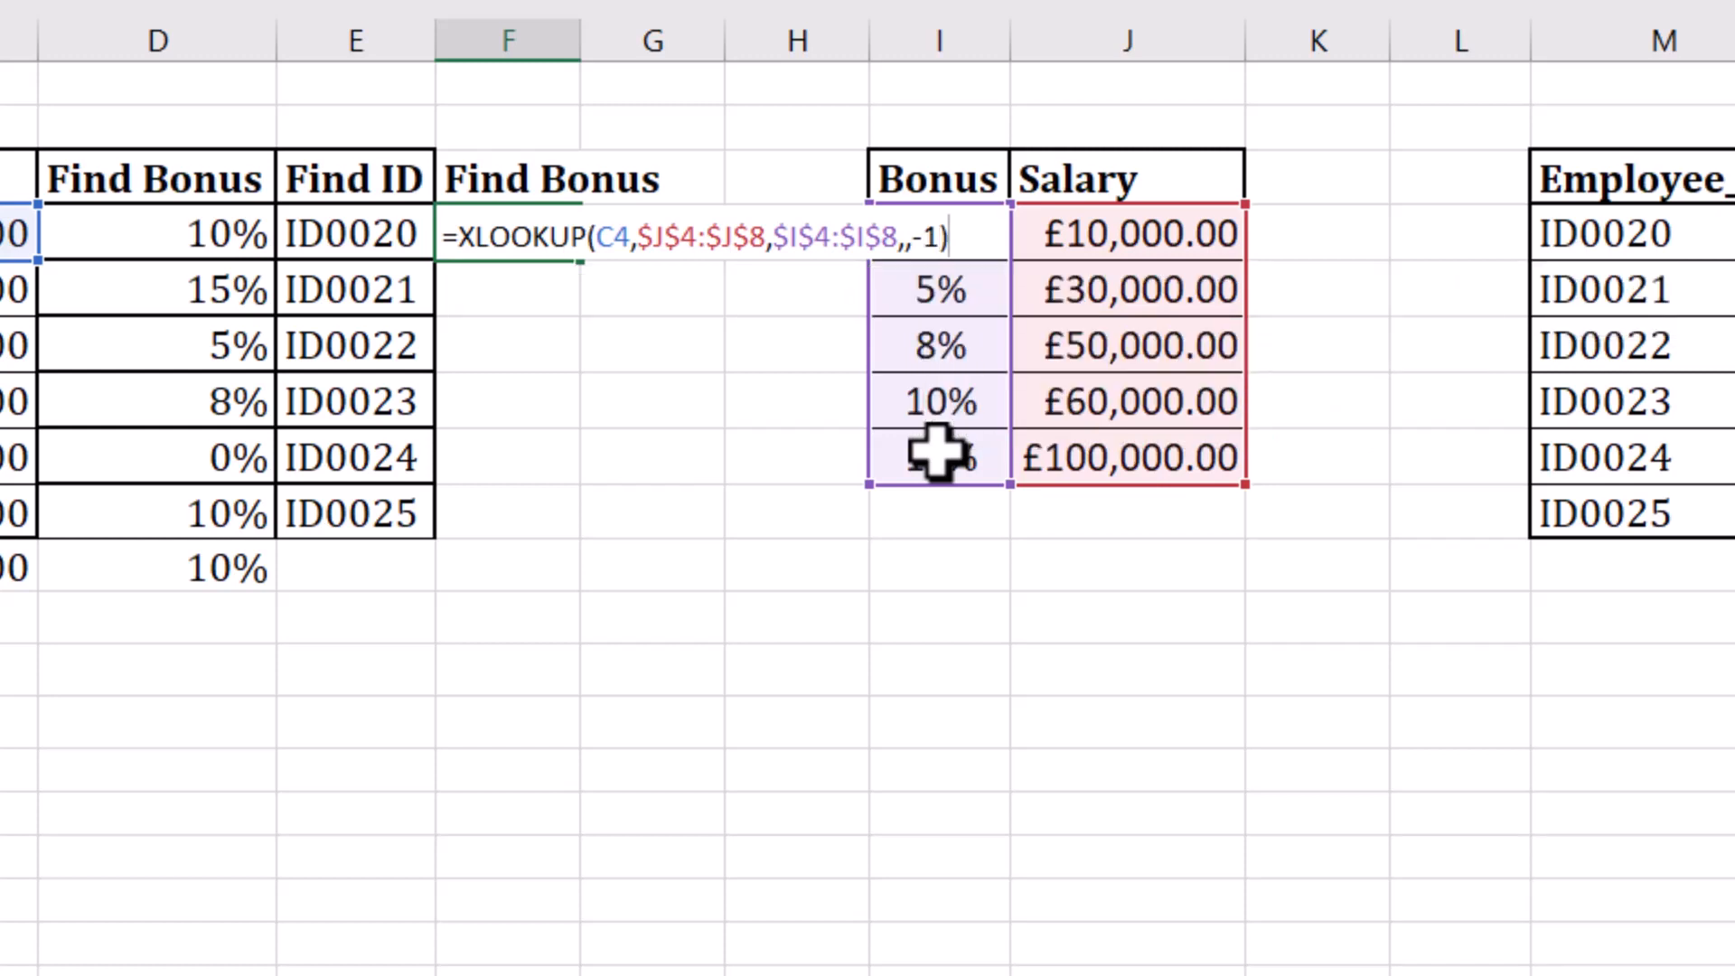
key("Return")
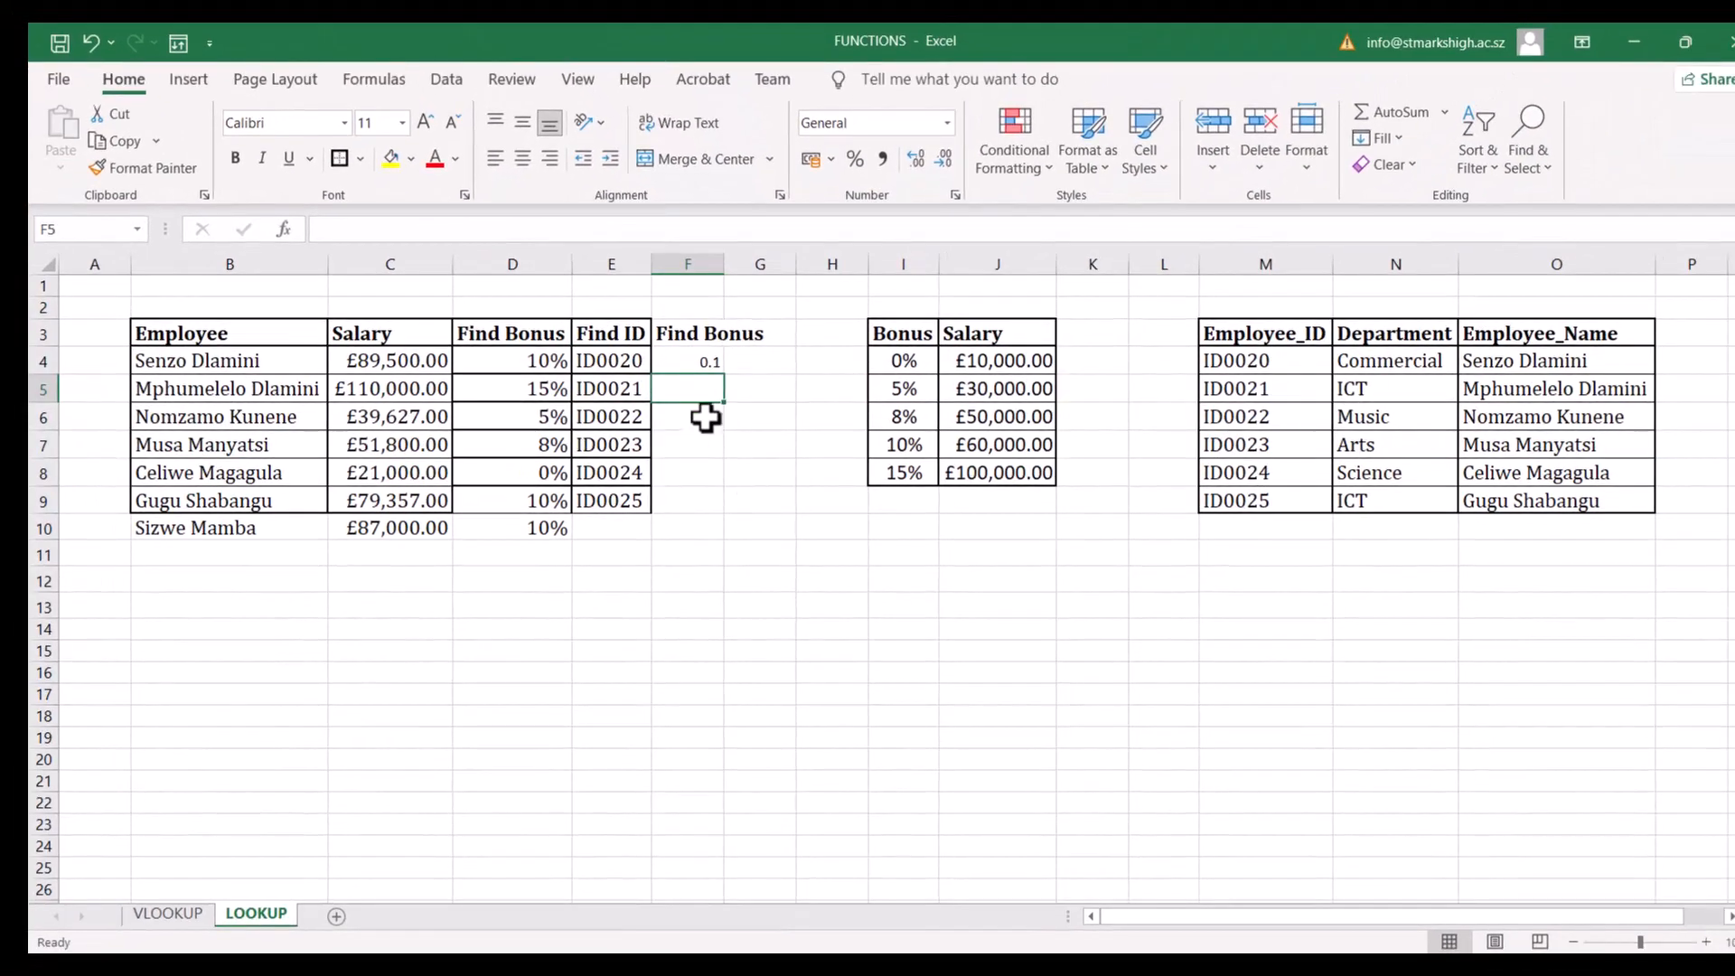
- Format the bonus result in F4 as a percentage without decimal places
left_click(655, 338)
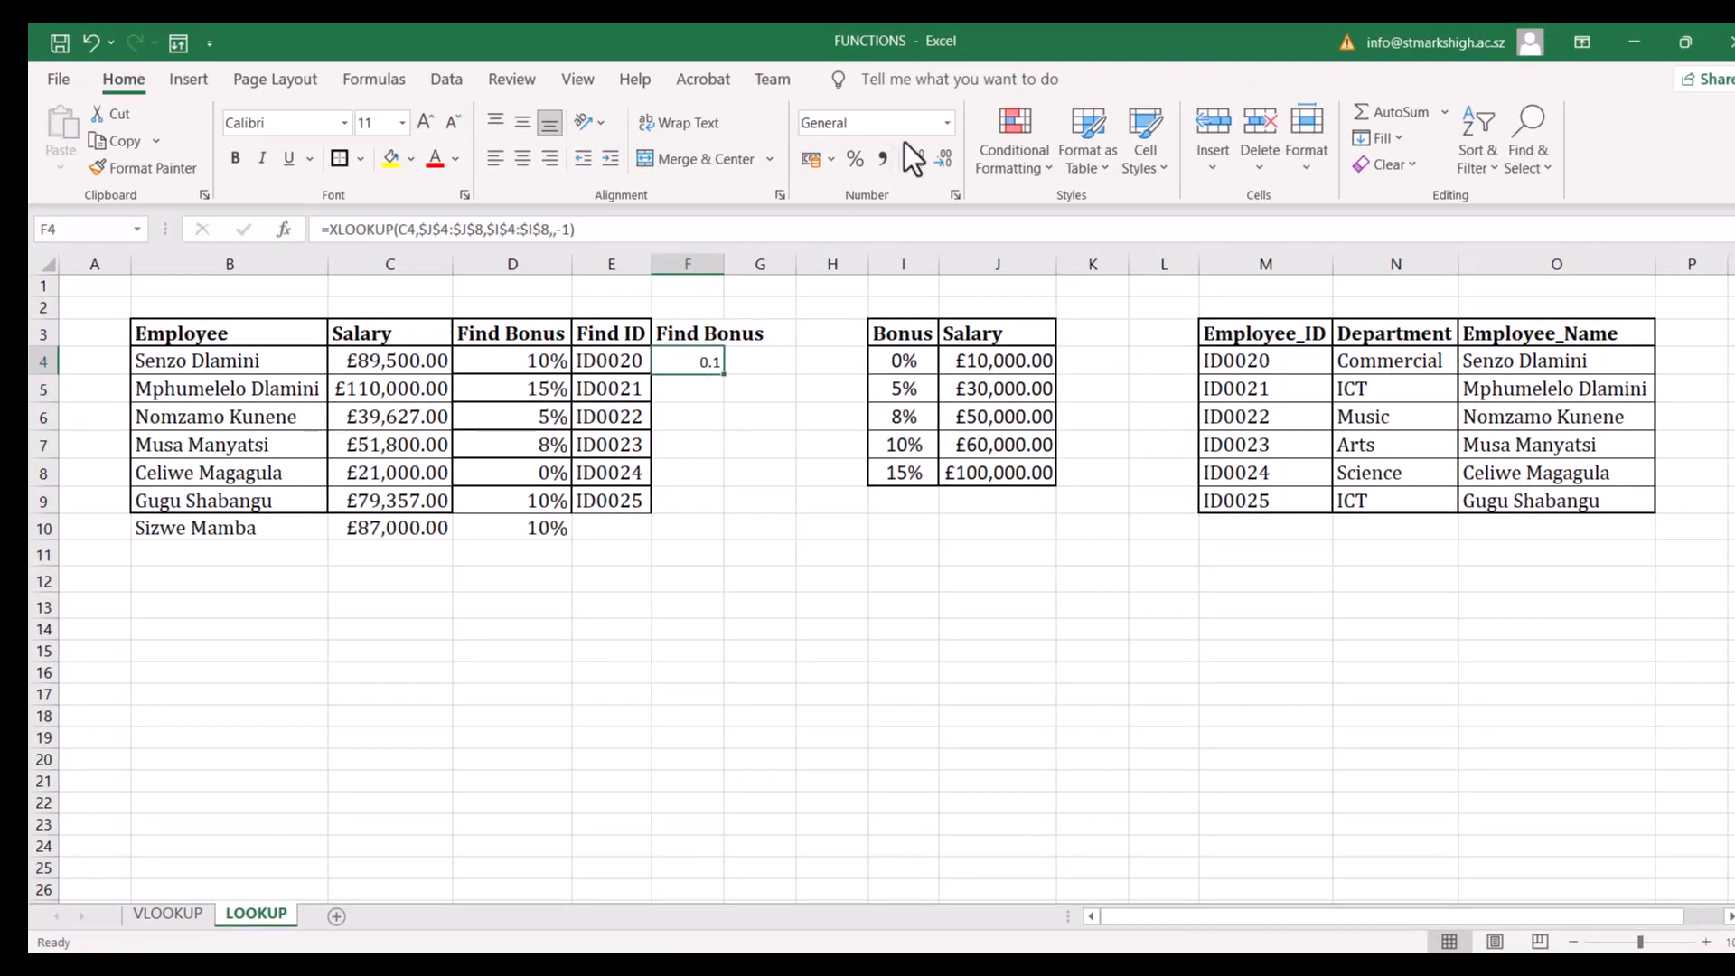
left_click(945, 123)
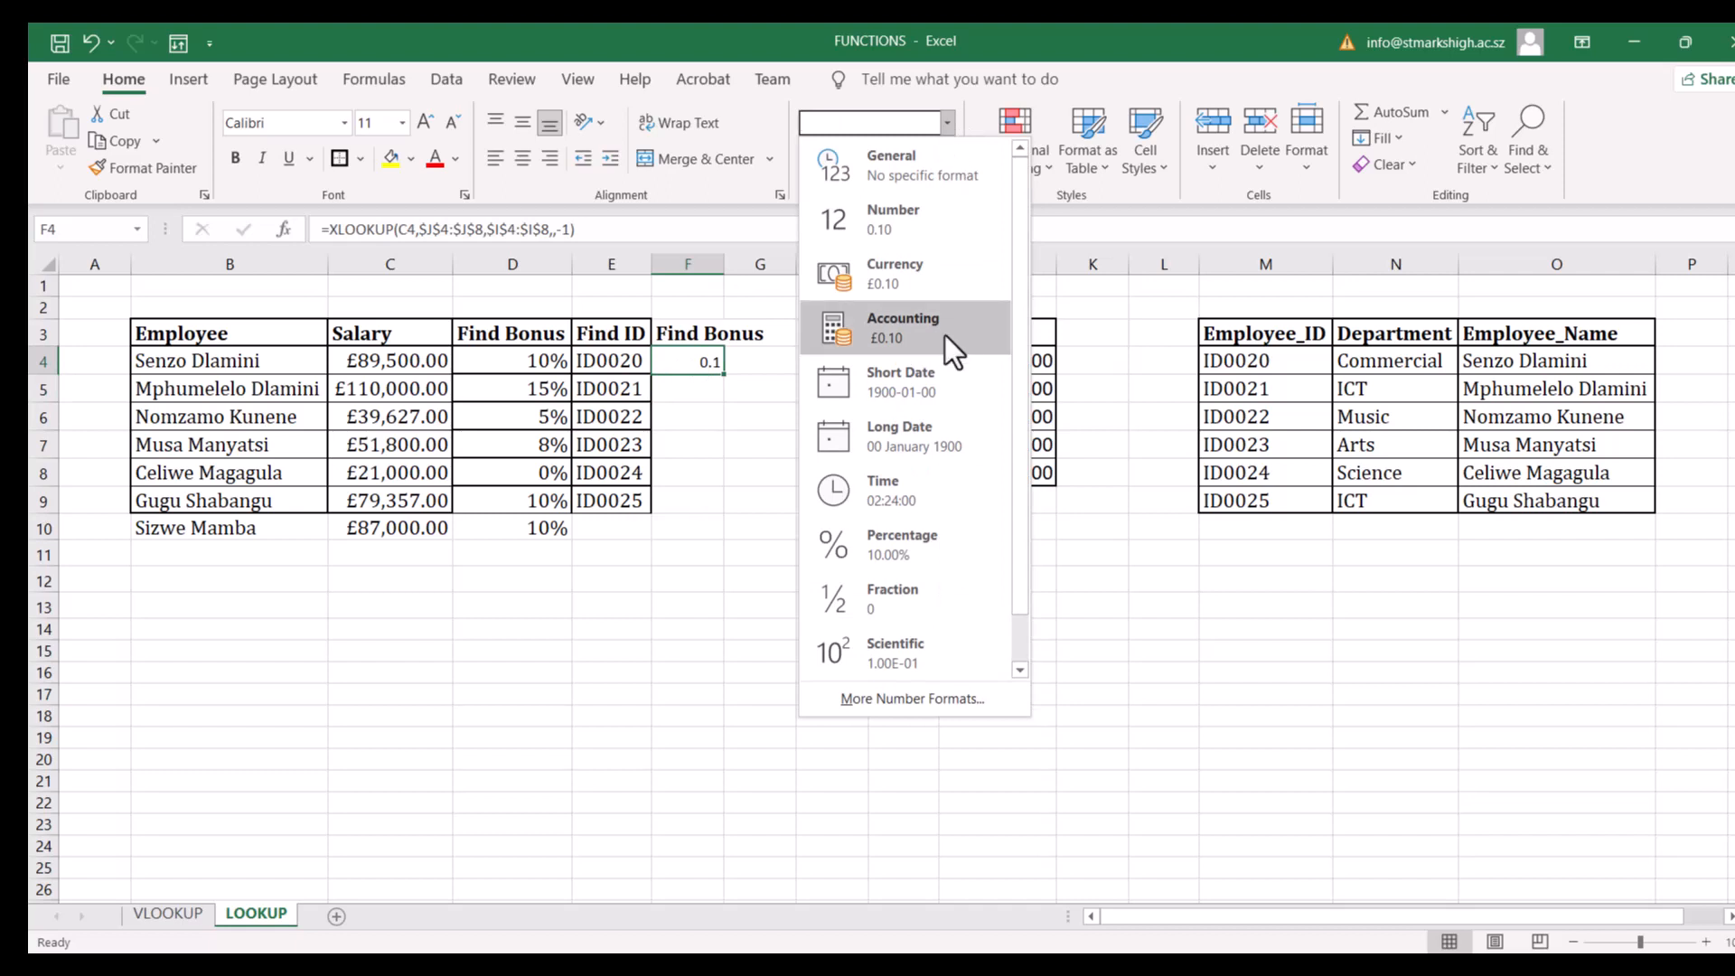
left_click(911, 544)
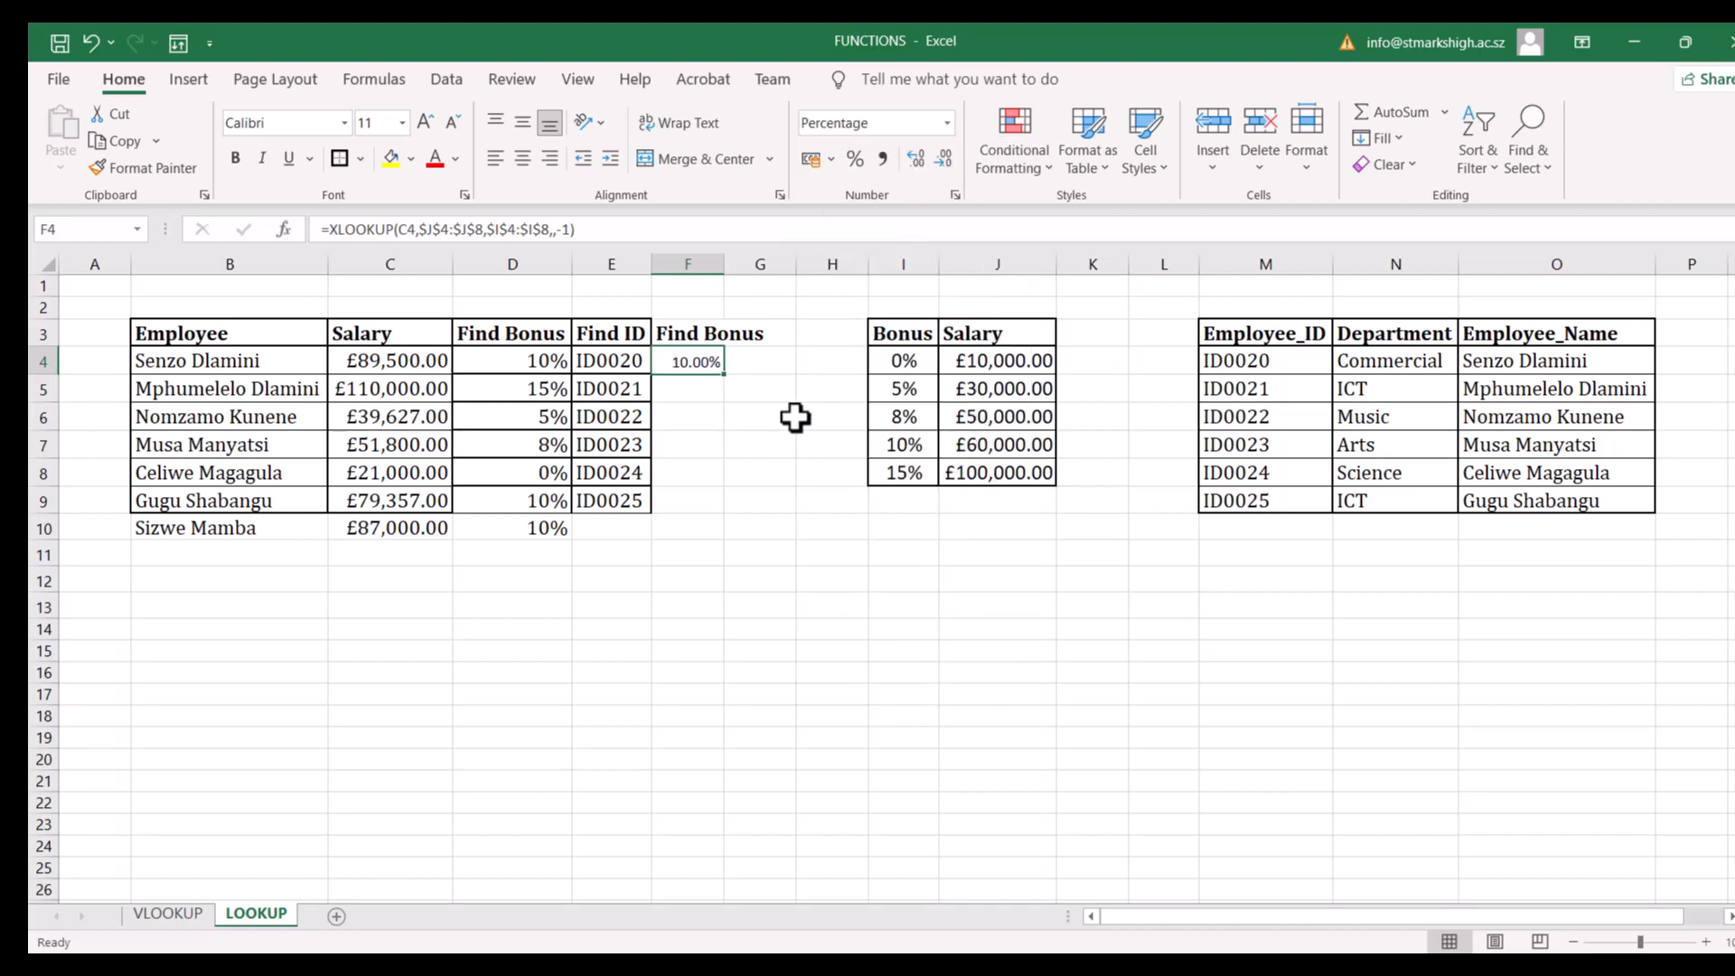
left_click(943, 160)
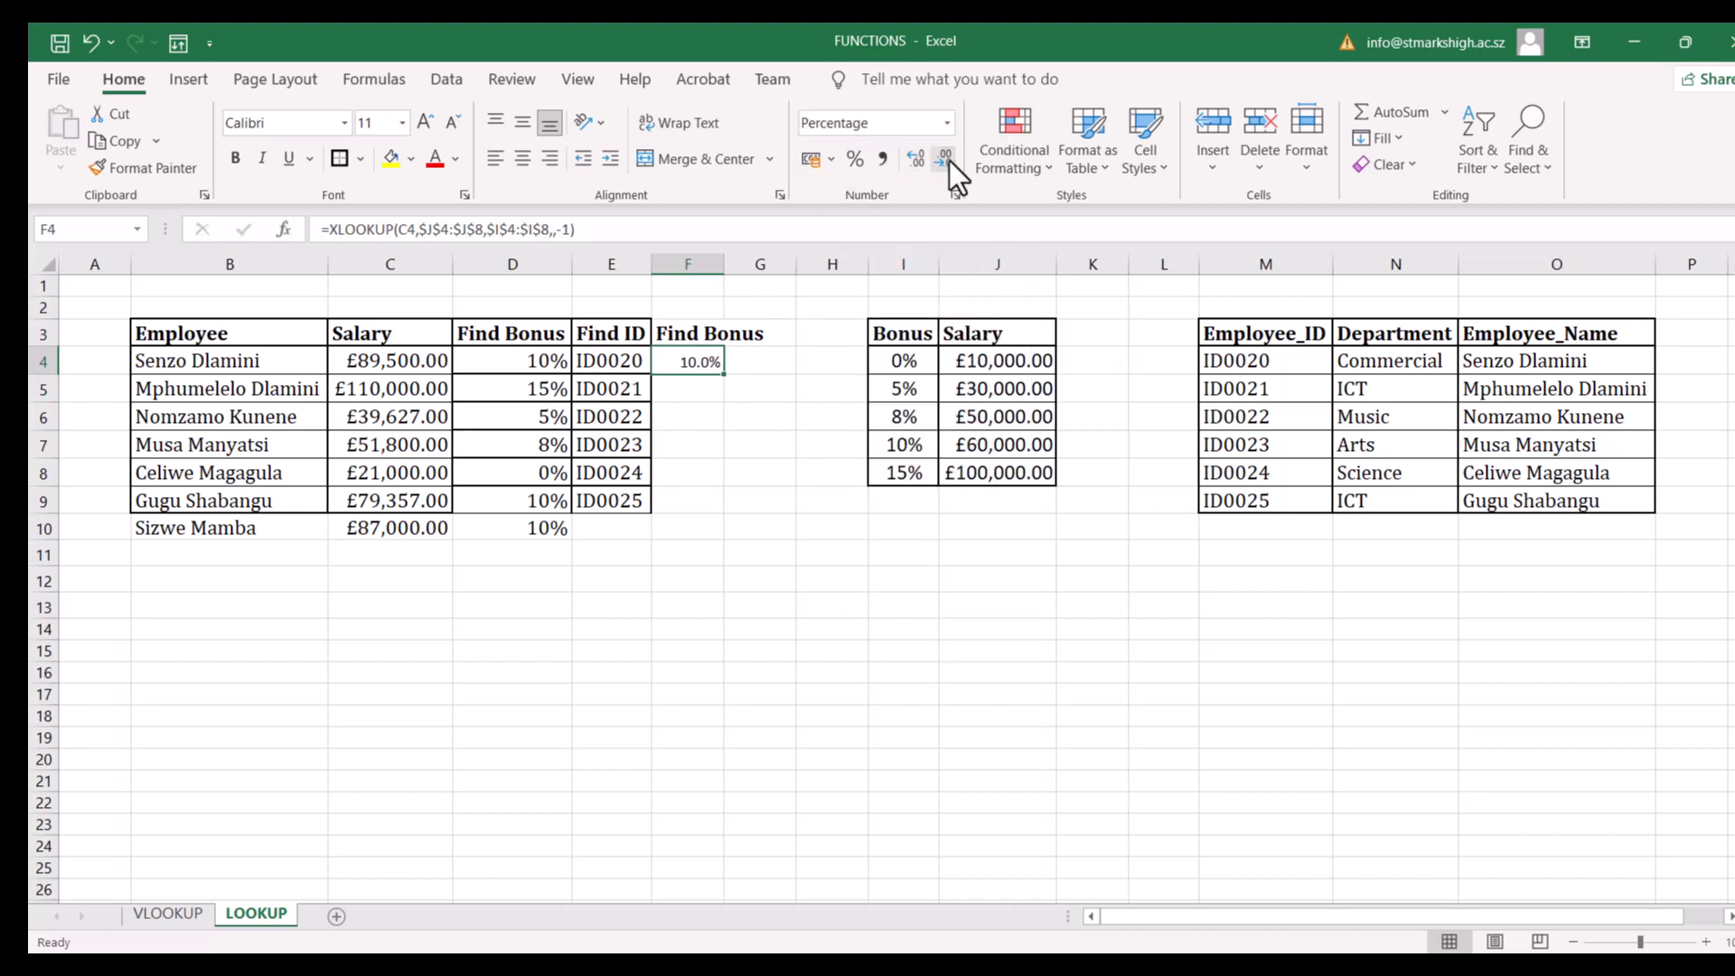
left_click(947, 161)
left_click(754, 366)
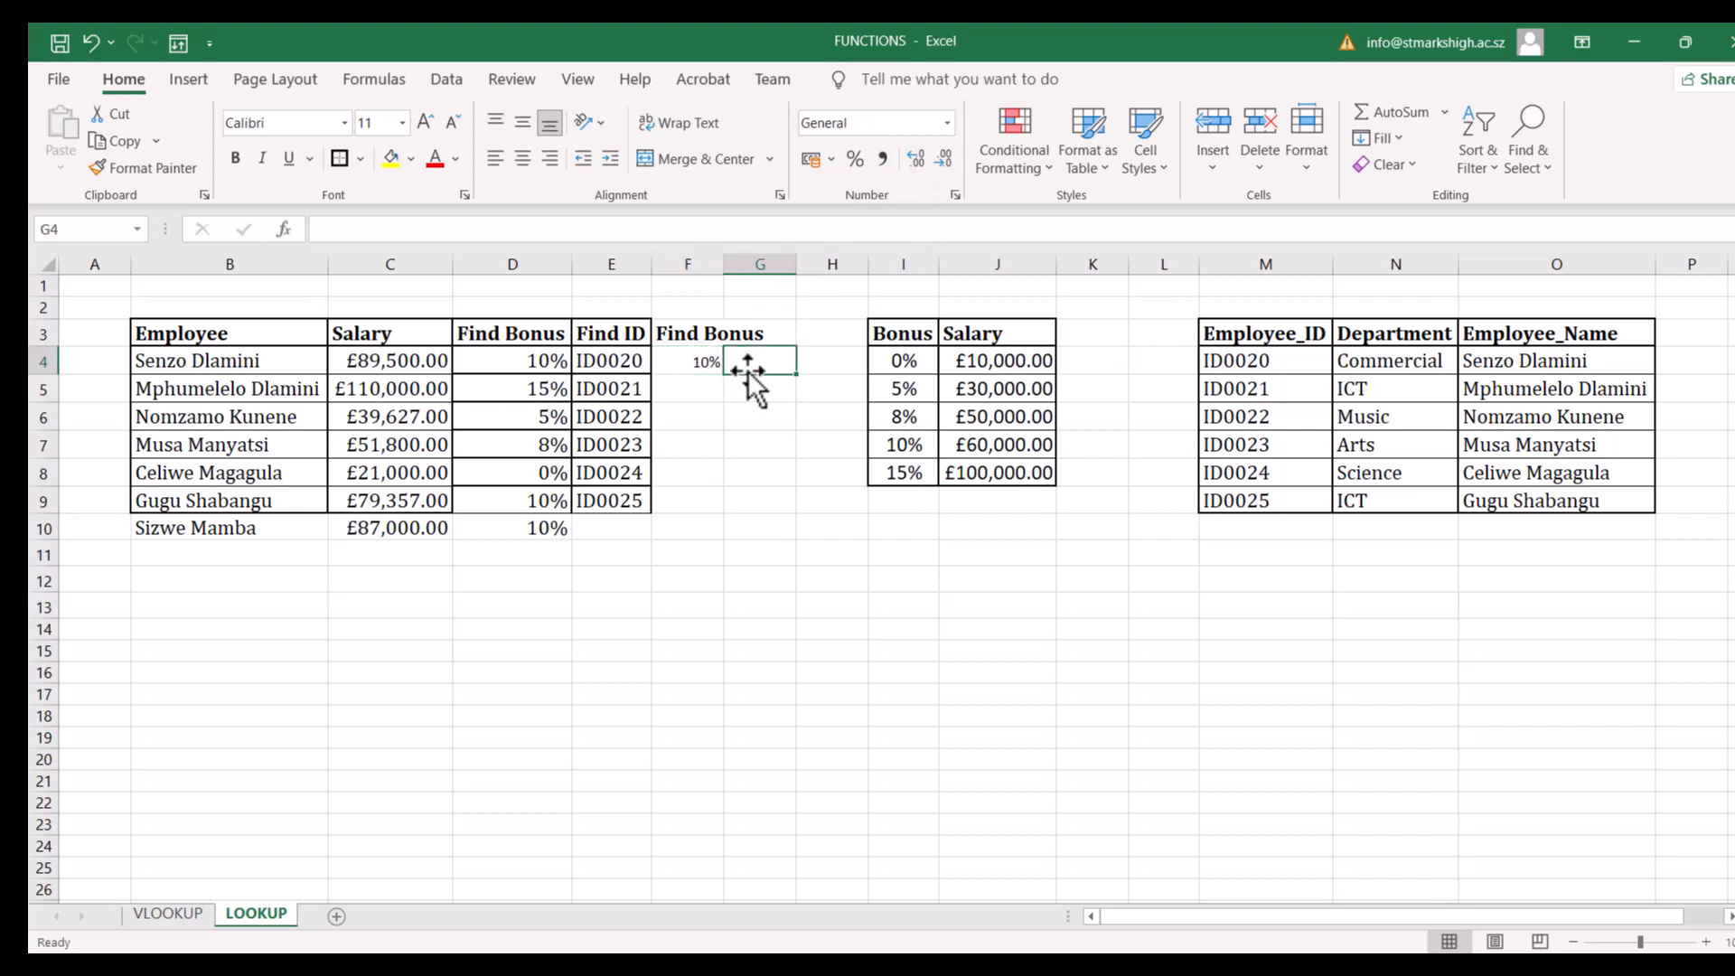
- Fill the XLOOKUP bonus formula from F4 down to F9
left_click(699, 366)
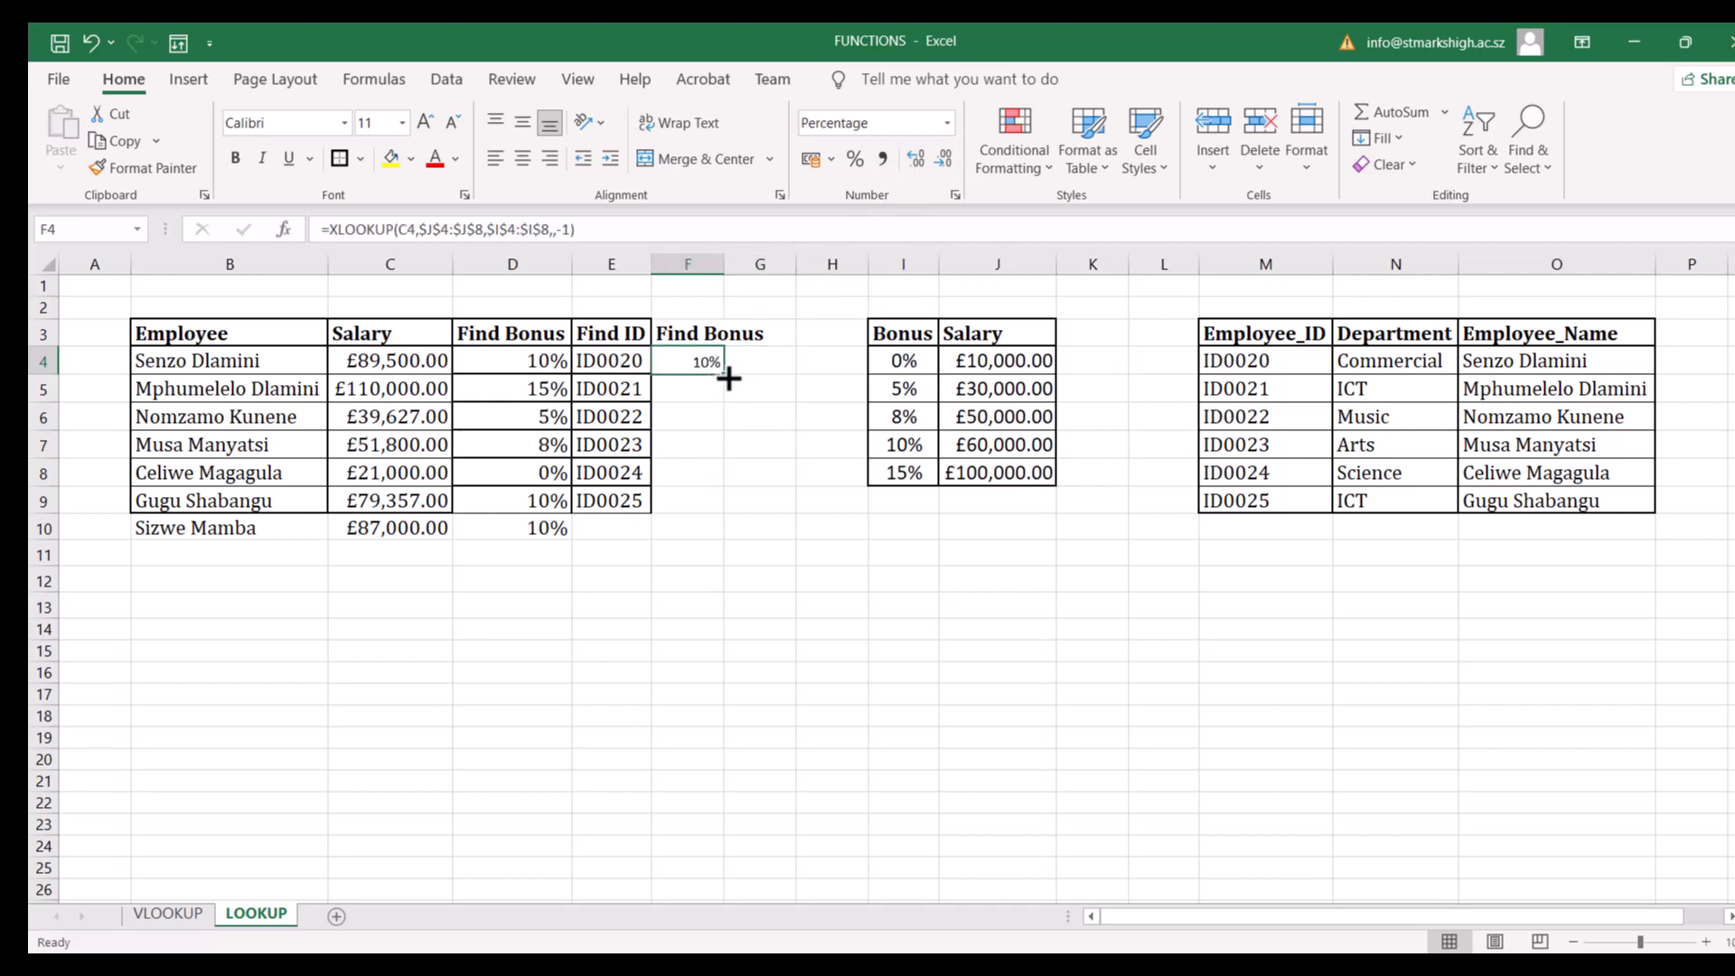
left_click_drag(728, 377, 725, 508)
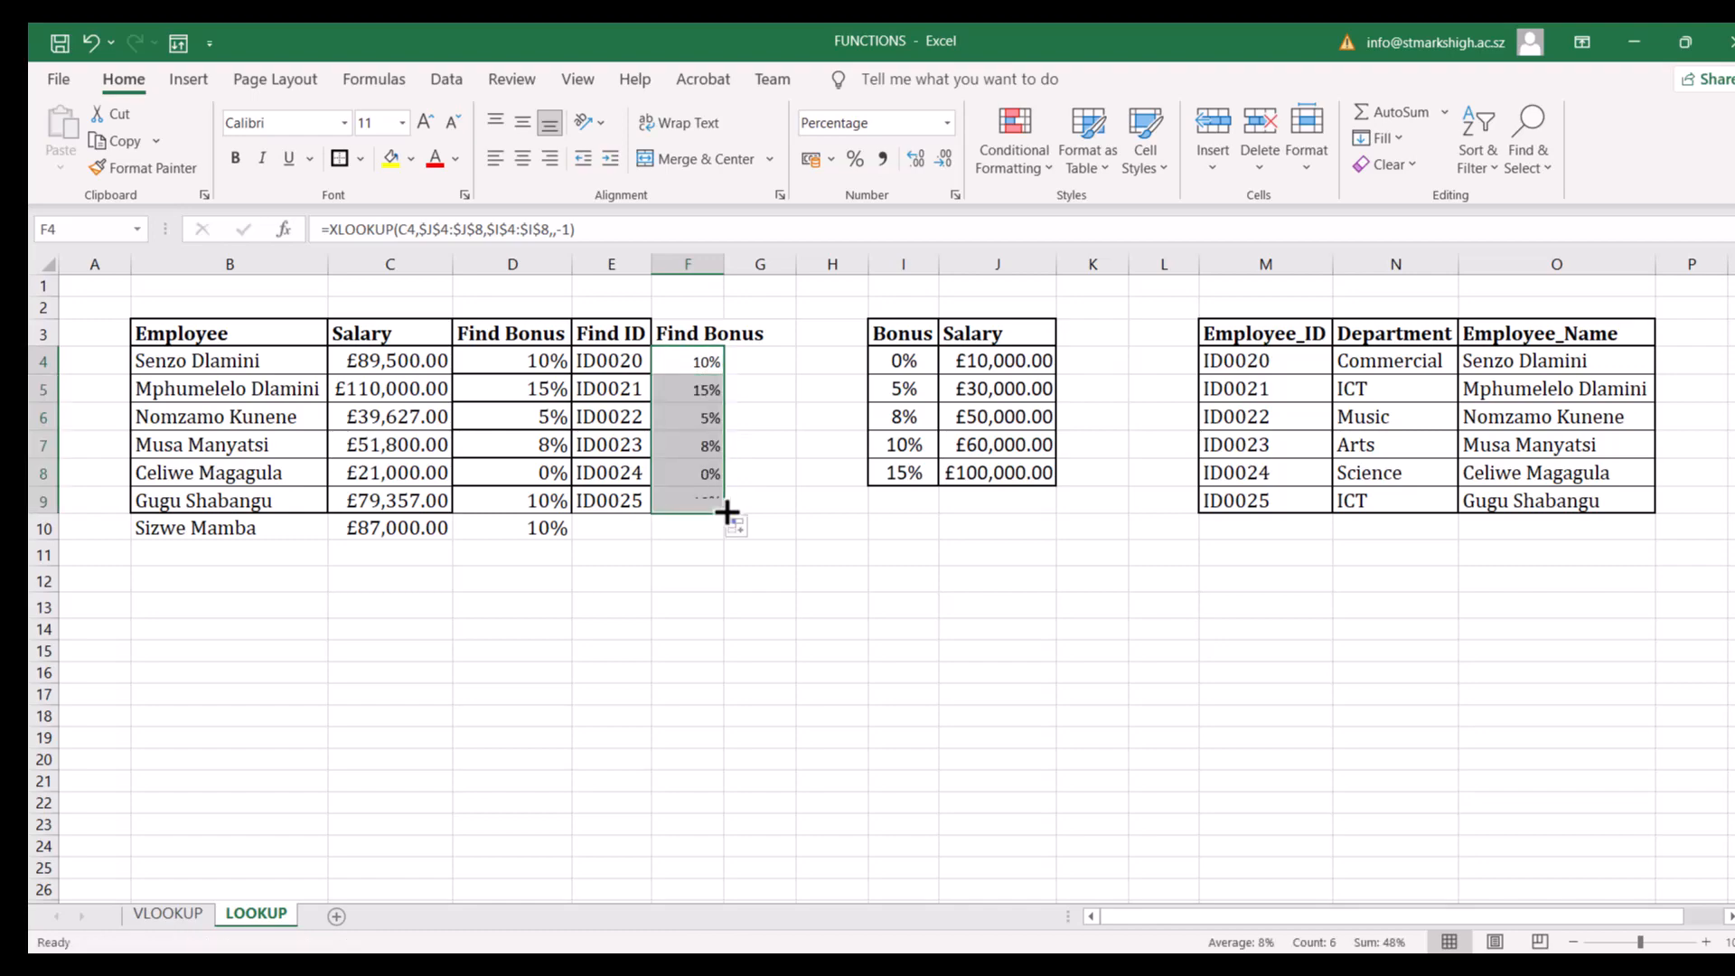
left_click(781, 476)
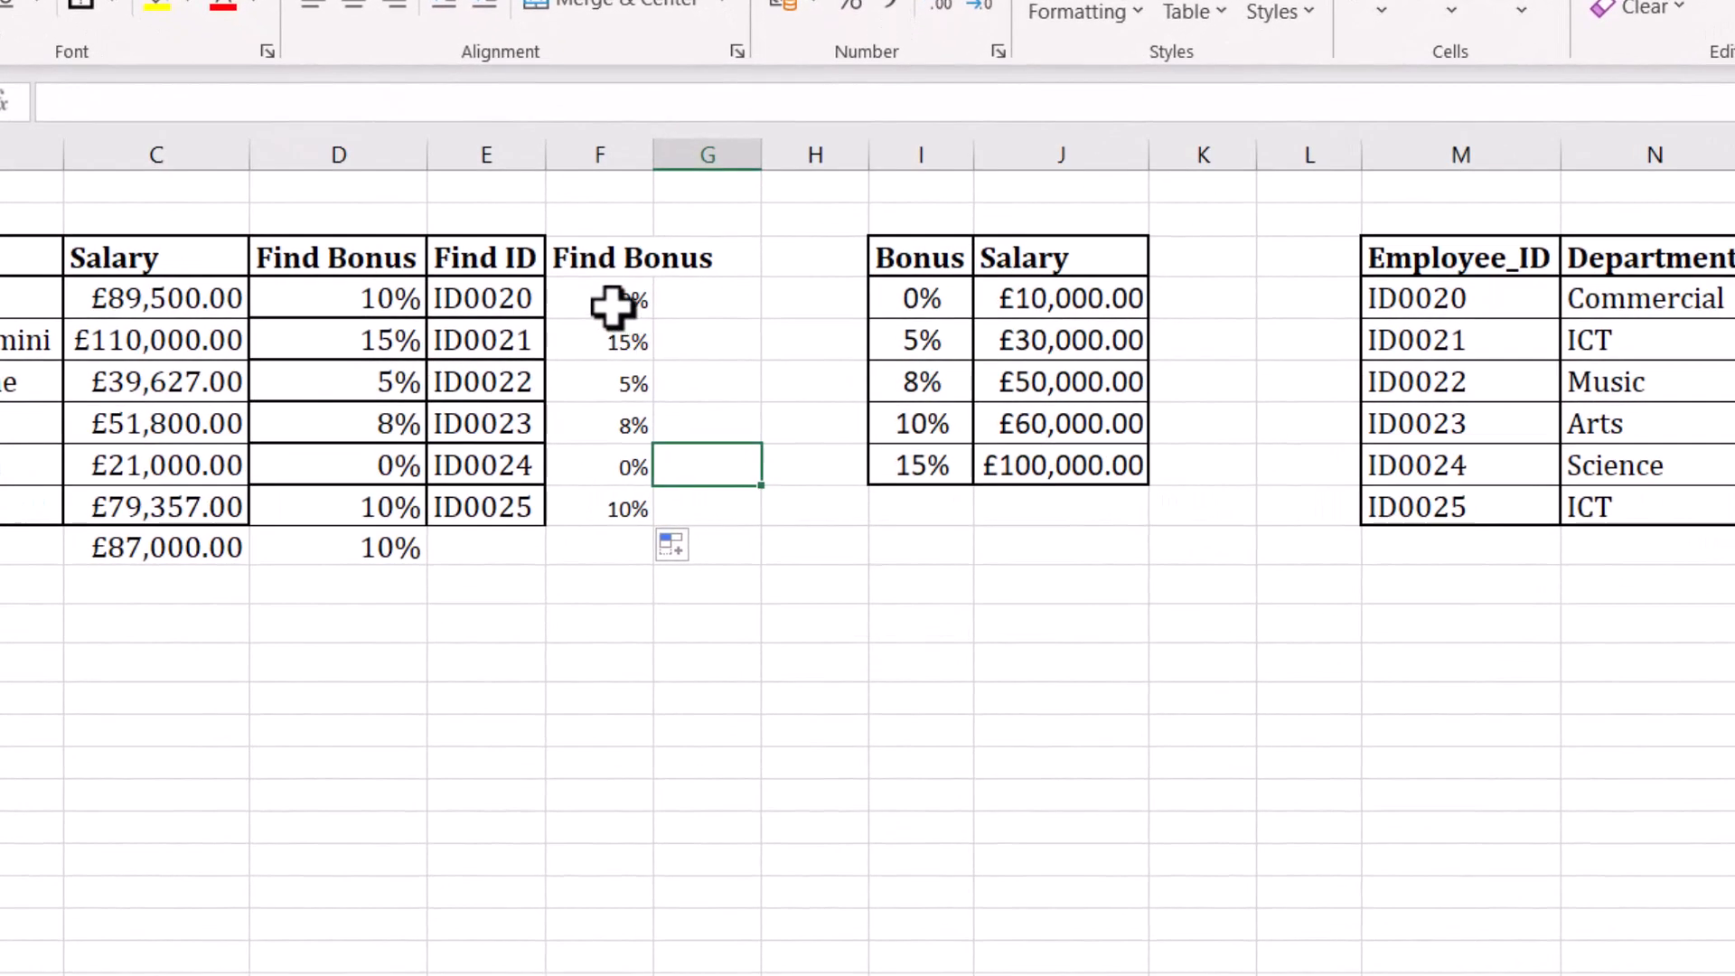
- Match the font and text size of the bonus results in F4:F9 to the neighbouring employee table columns
left_click_drag(613, 308, 620, 496)
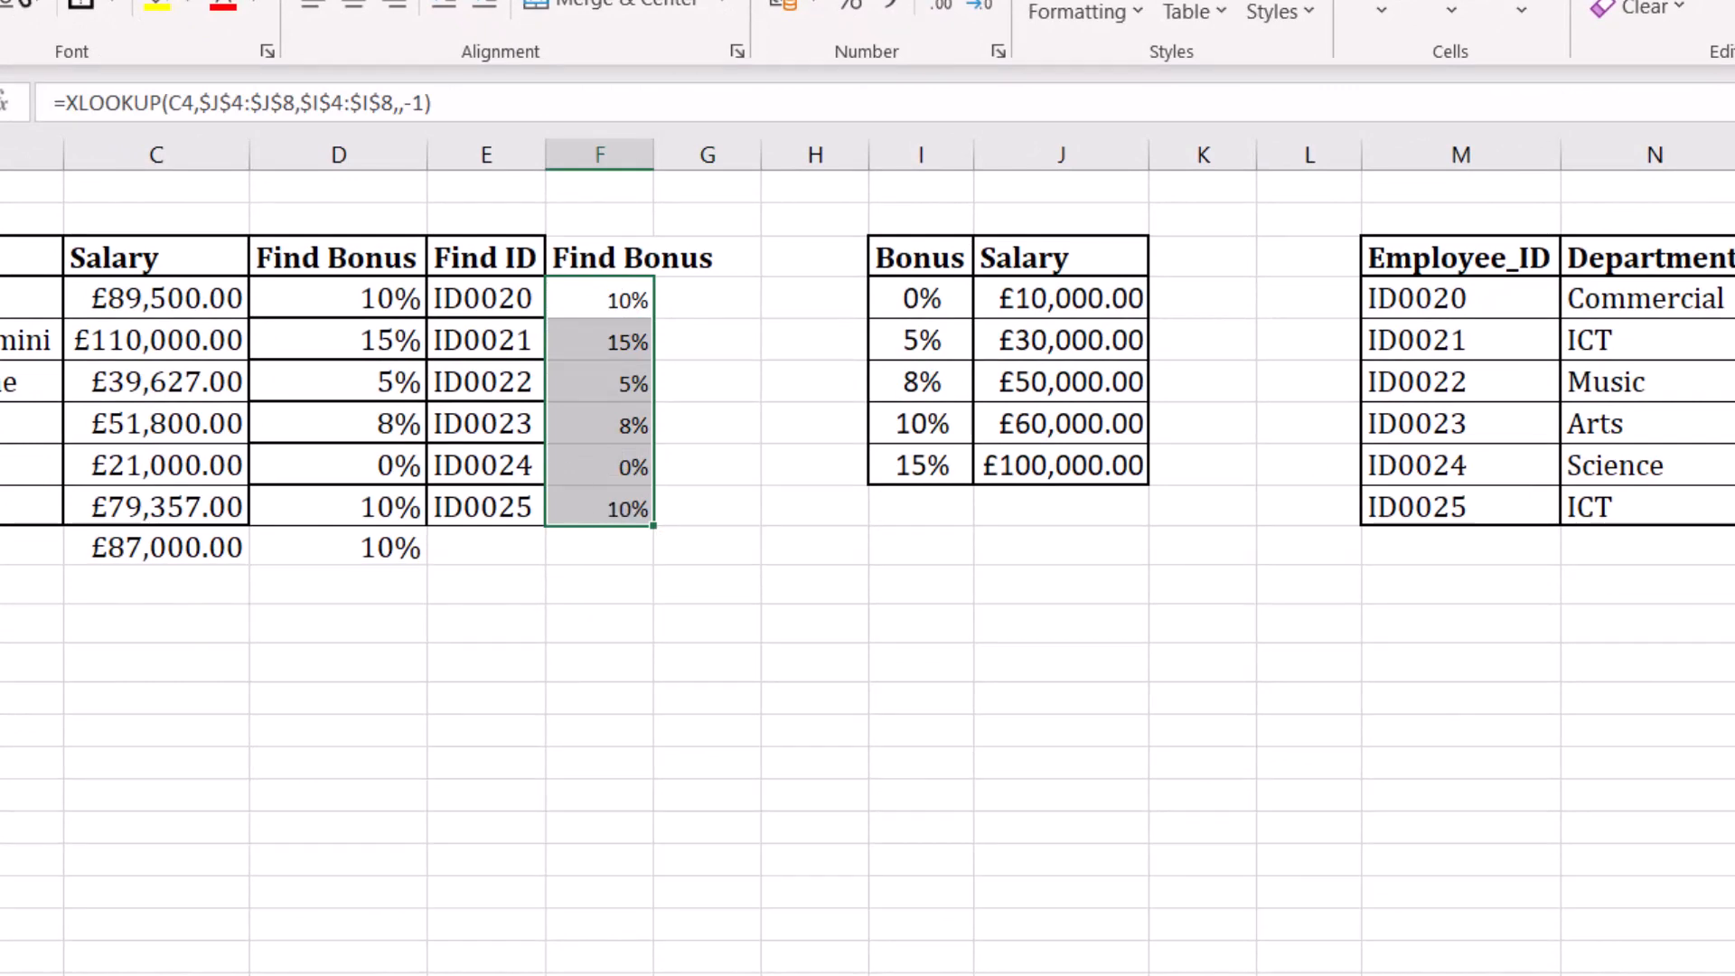
left_click(172, 0)
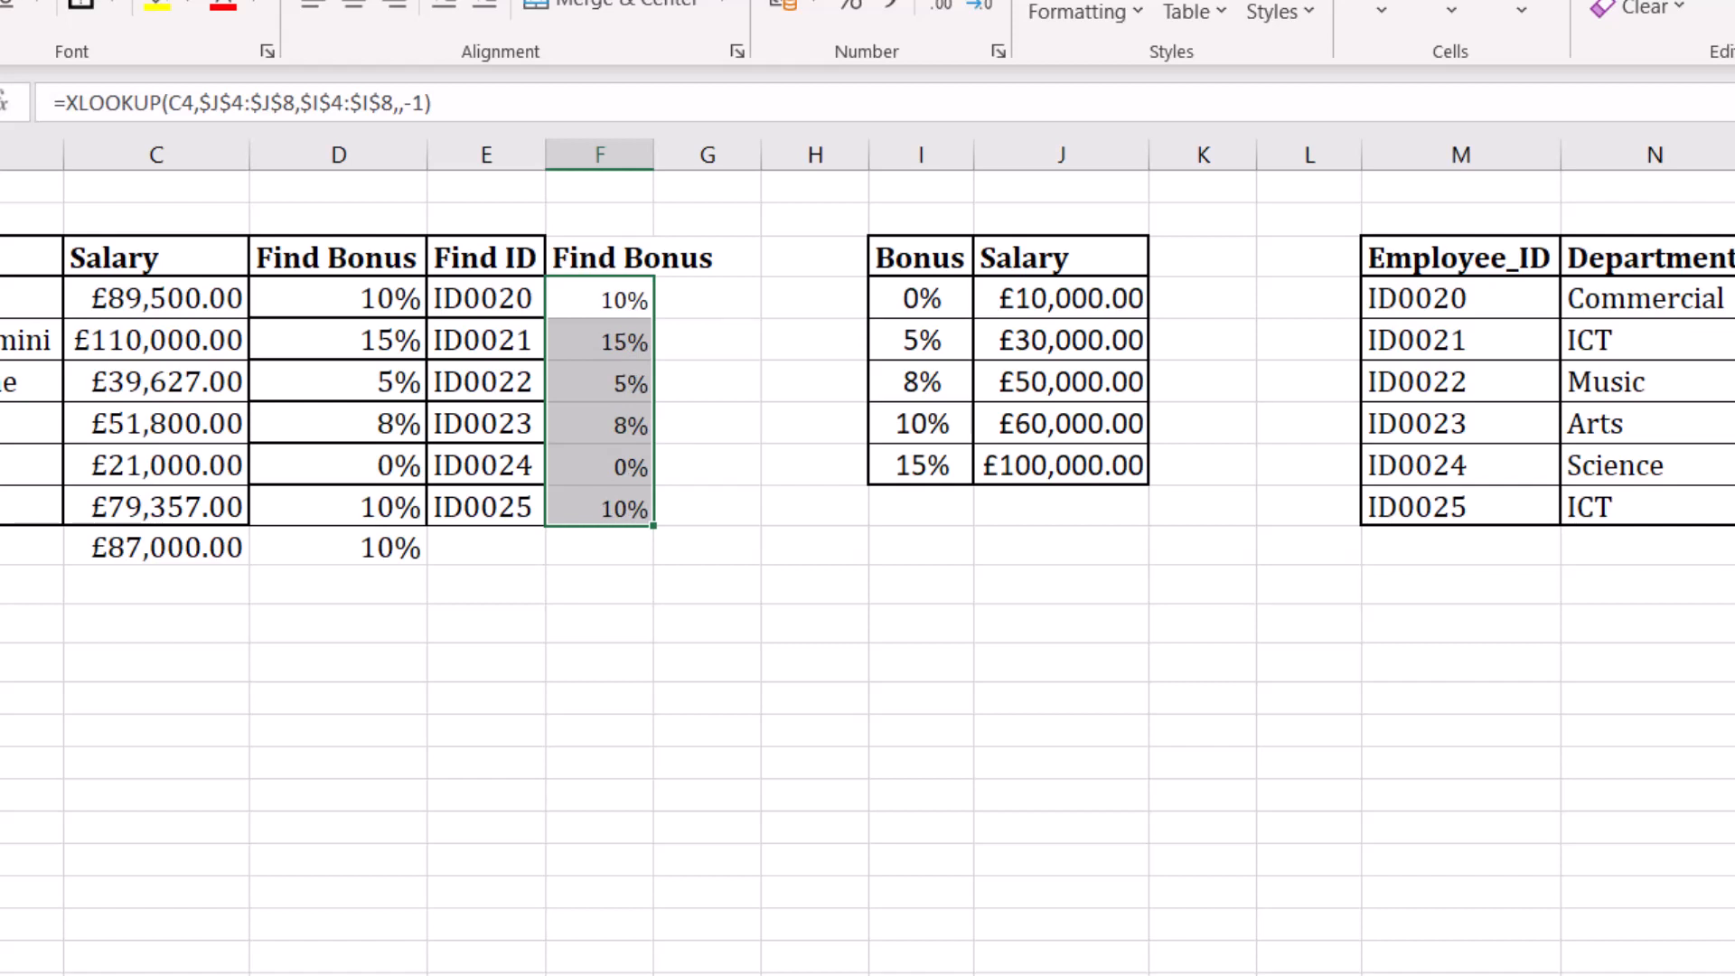
left_click(163, 0)
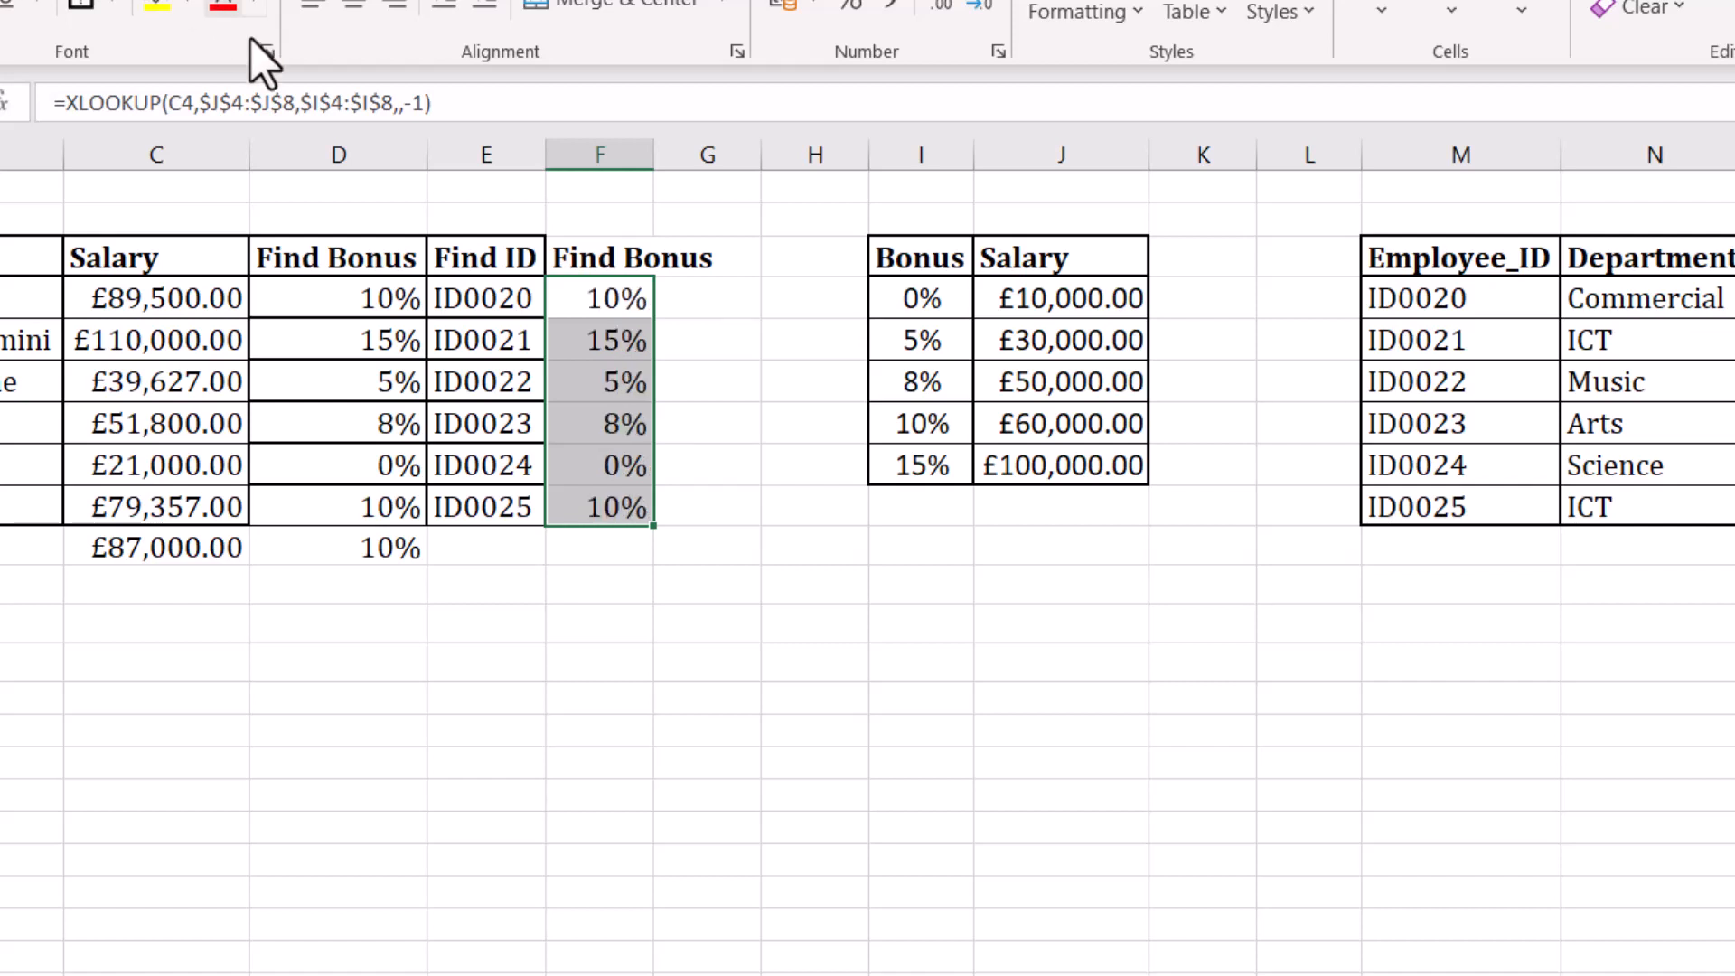
left_click(739, 351)
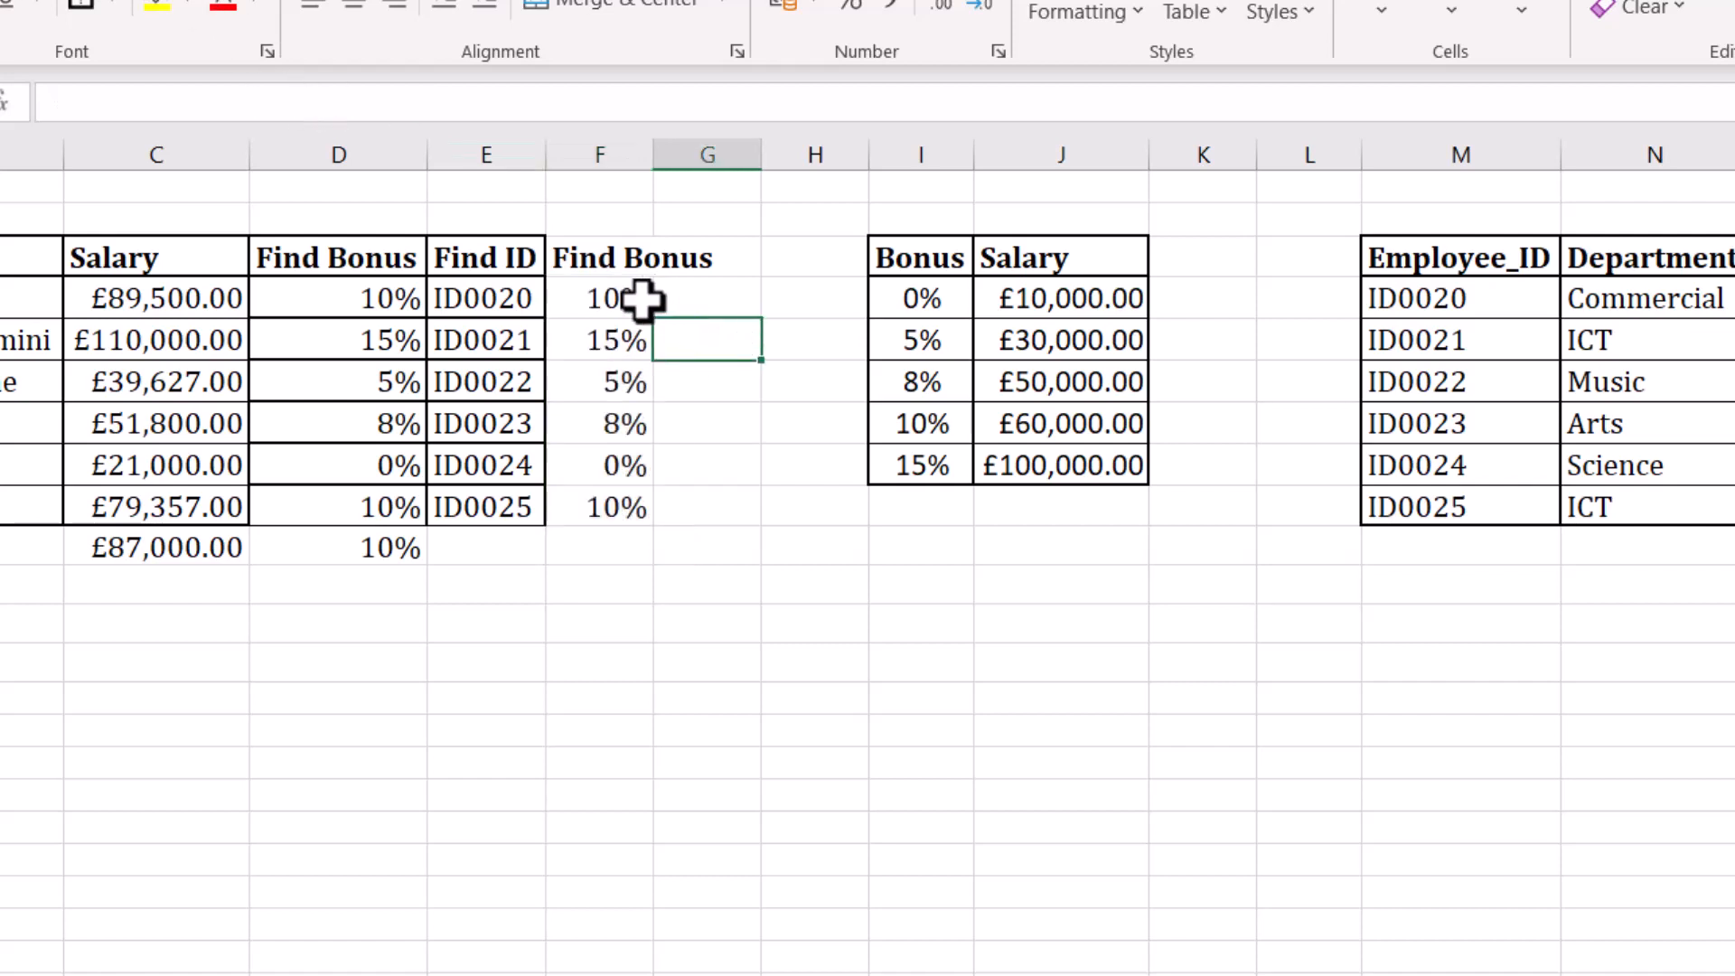
- Compare the XLOOKUP bonus formulas in F4 and F5 with the LOOKUP formula in D5
left_click(642, 300)
left_click(619, 341)
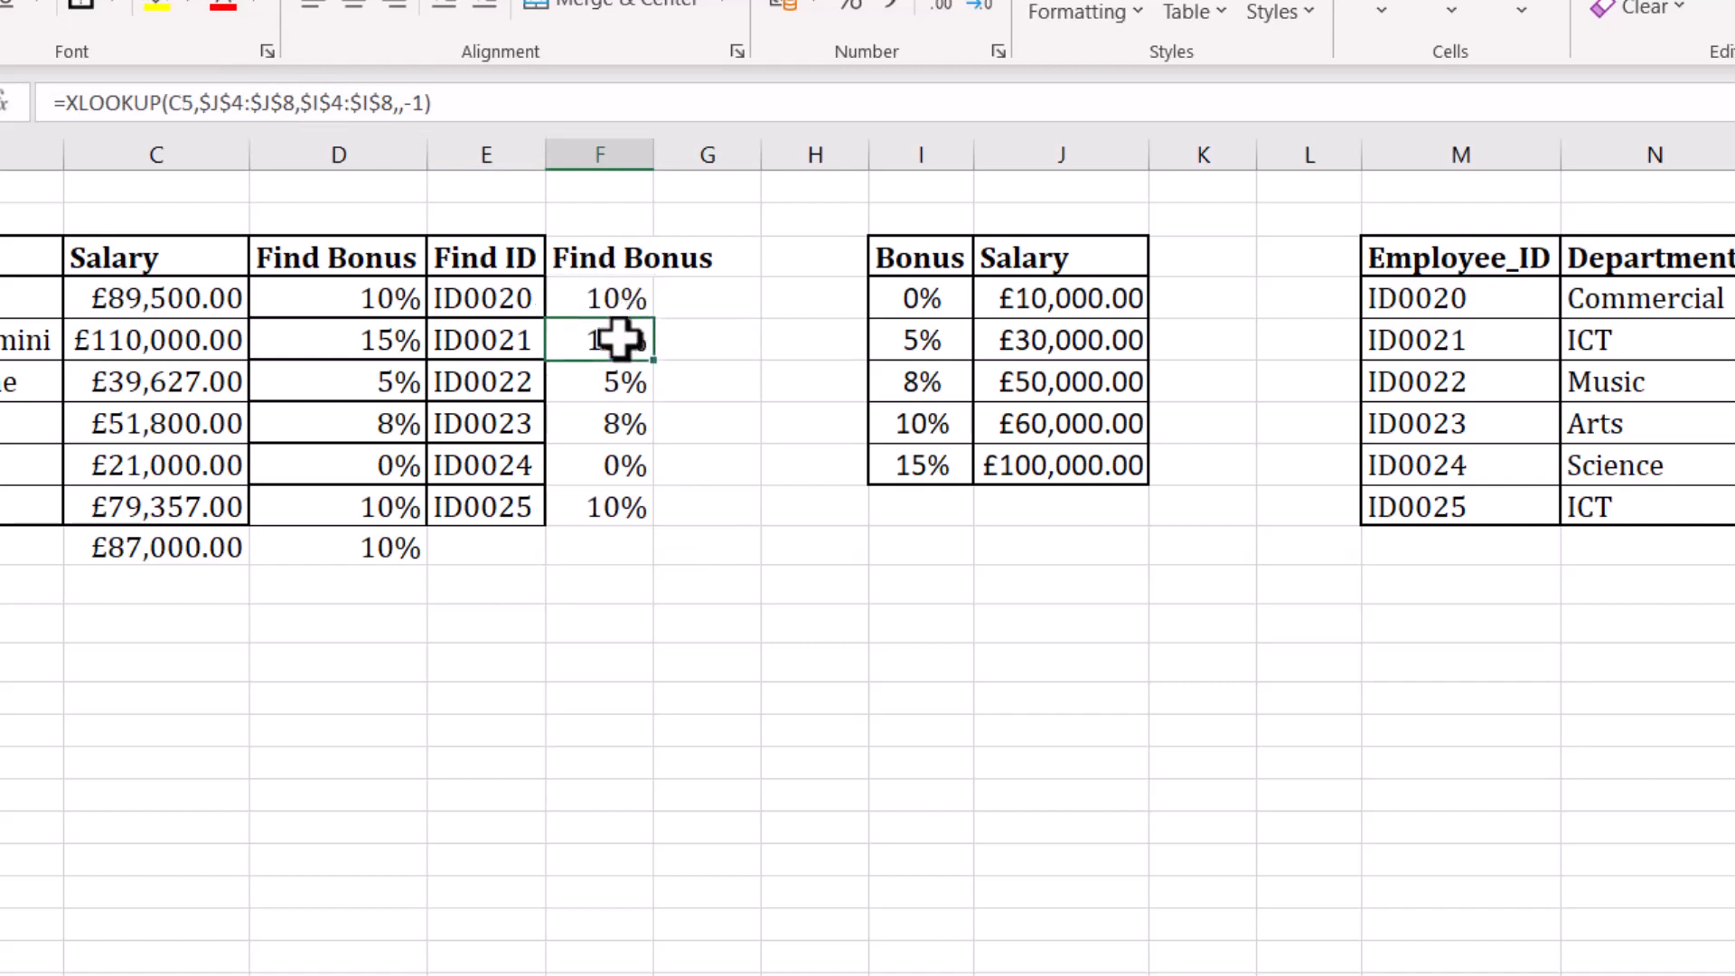
left_click(384, 342)
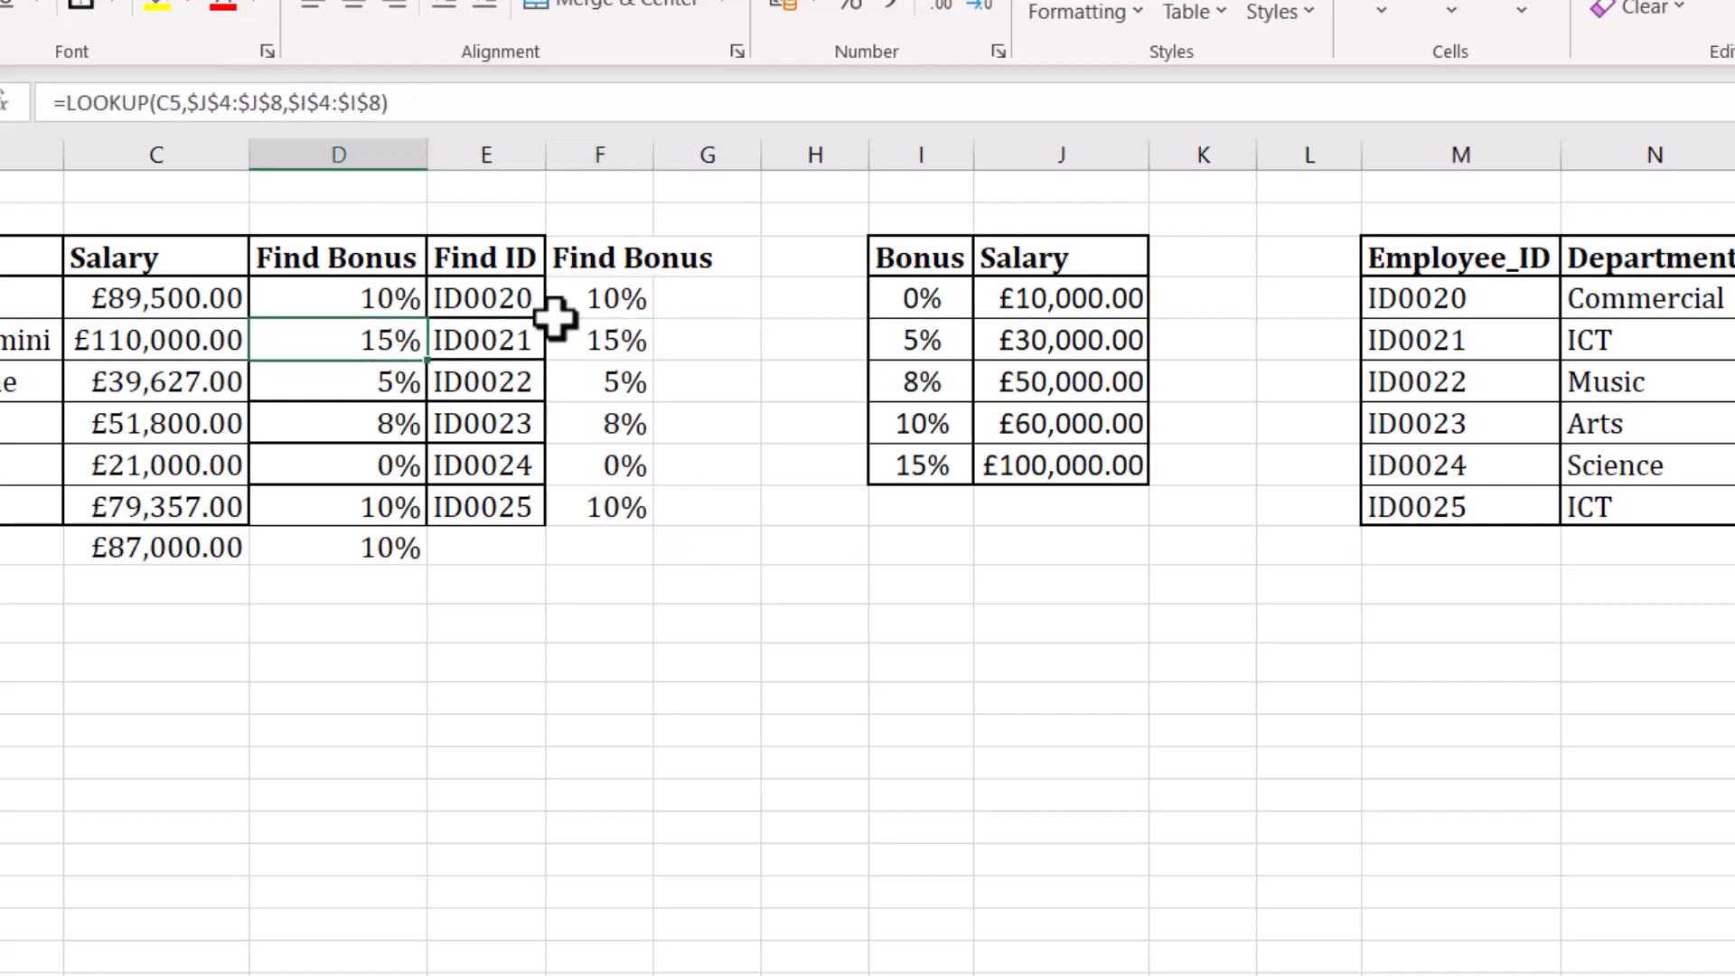
- Review the match_mode options in F4's XLOOKUP formula, re-entering -1 for exact match or next smaller item
left_click(607, 302)
double_click(608, 303)
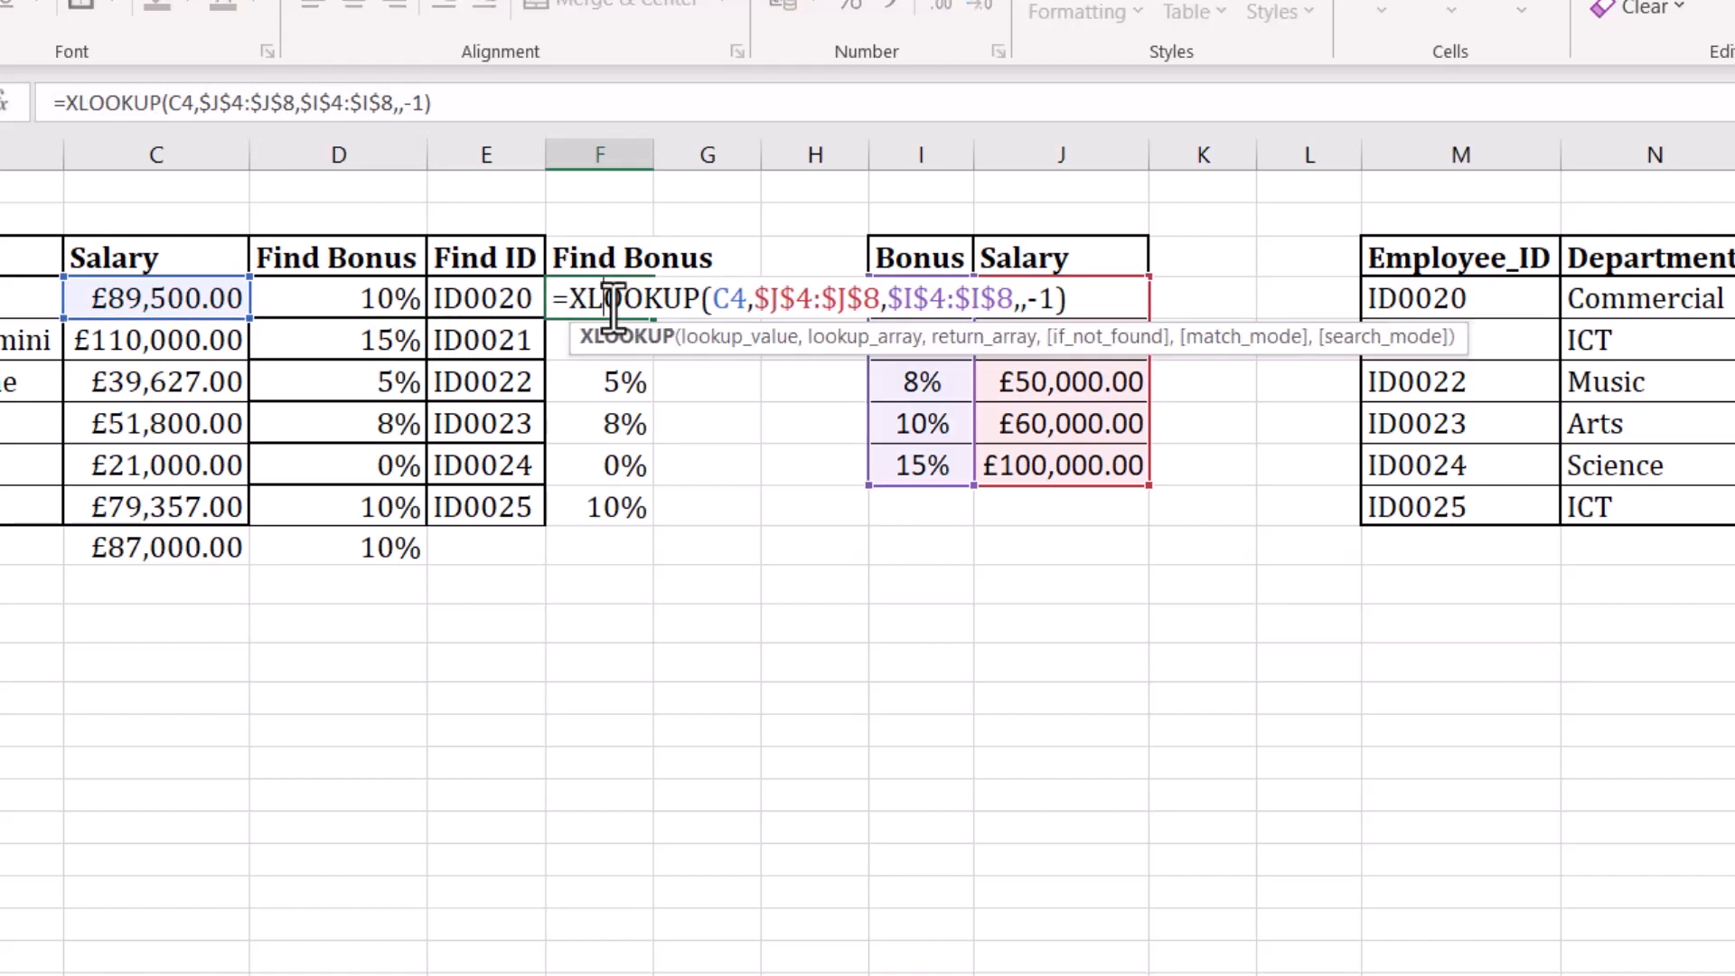
left_click(1050, 308)
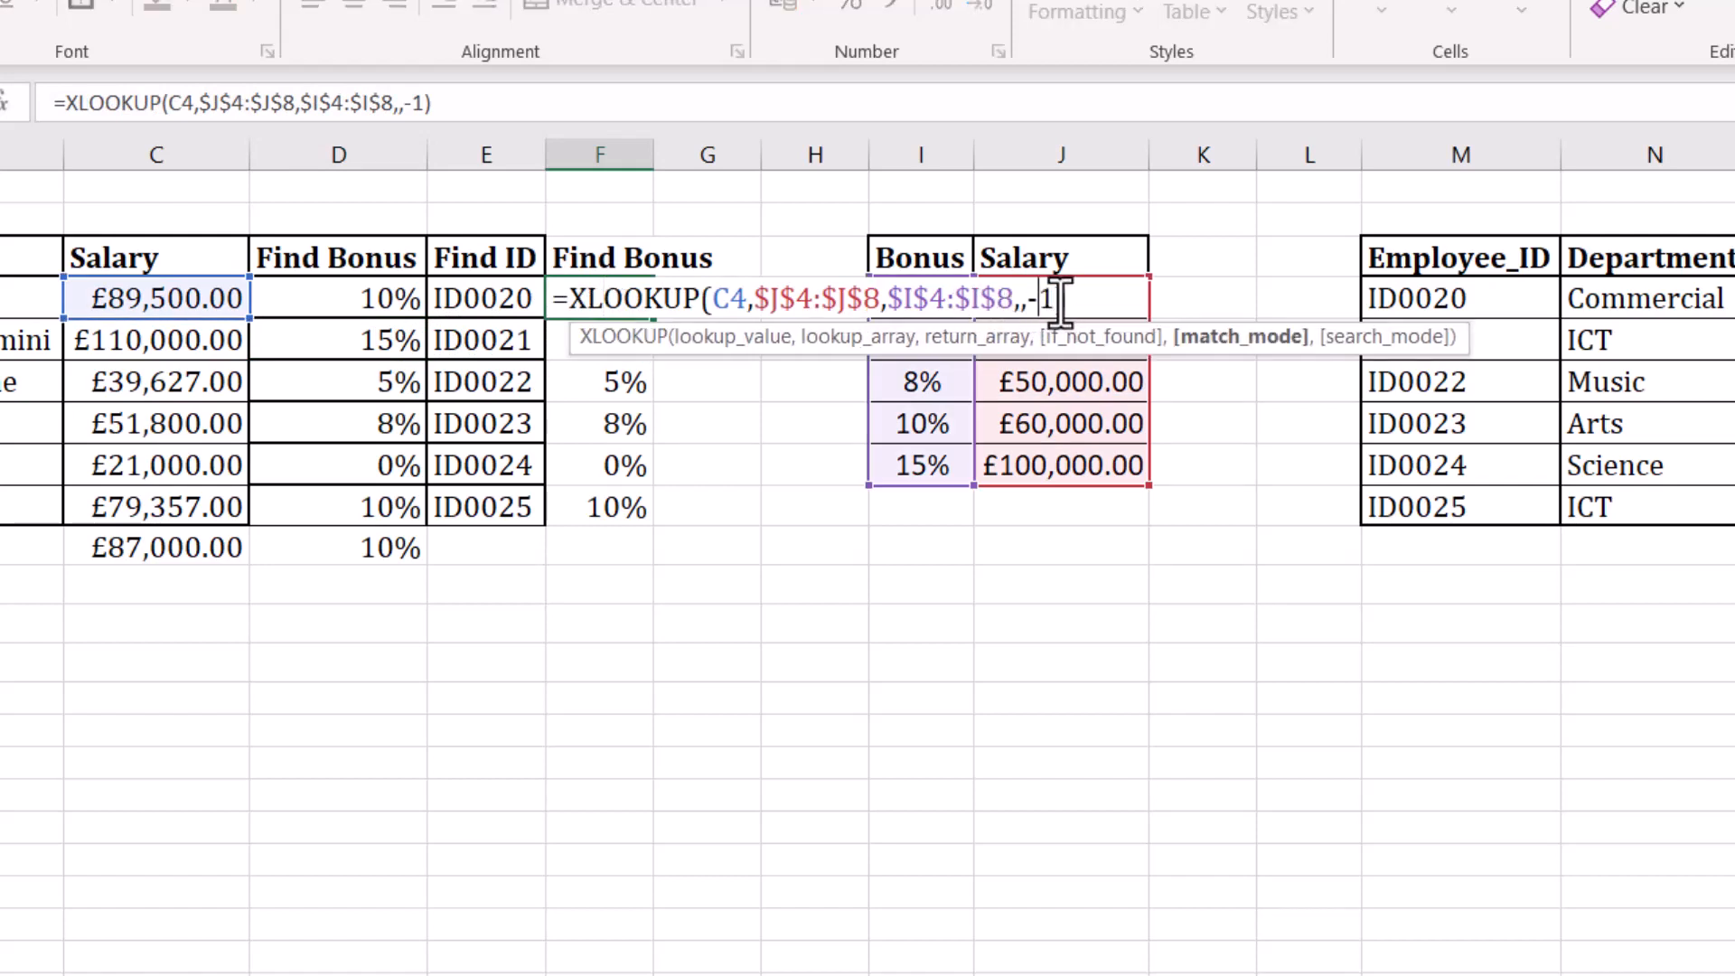
double_click(1059, 303)
left_click(1059, 302)
key("BackSpace")
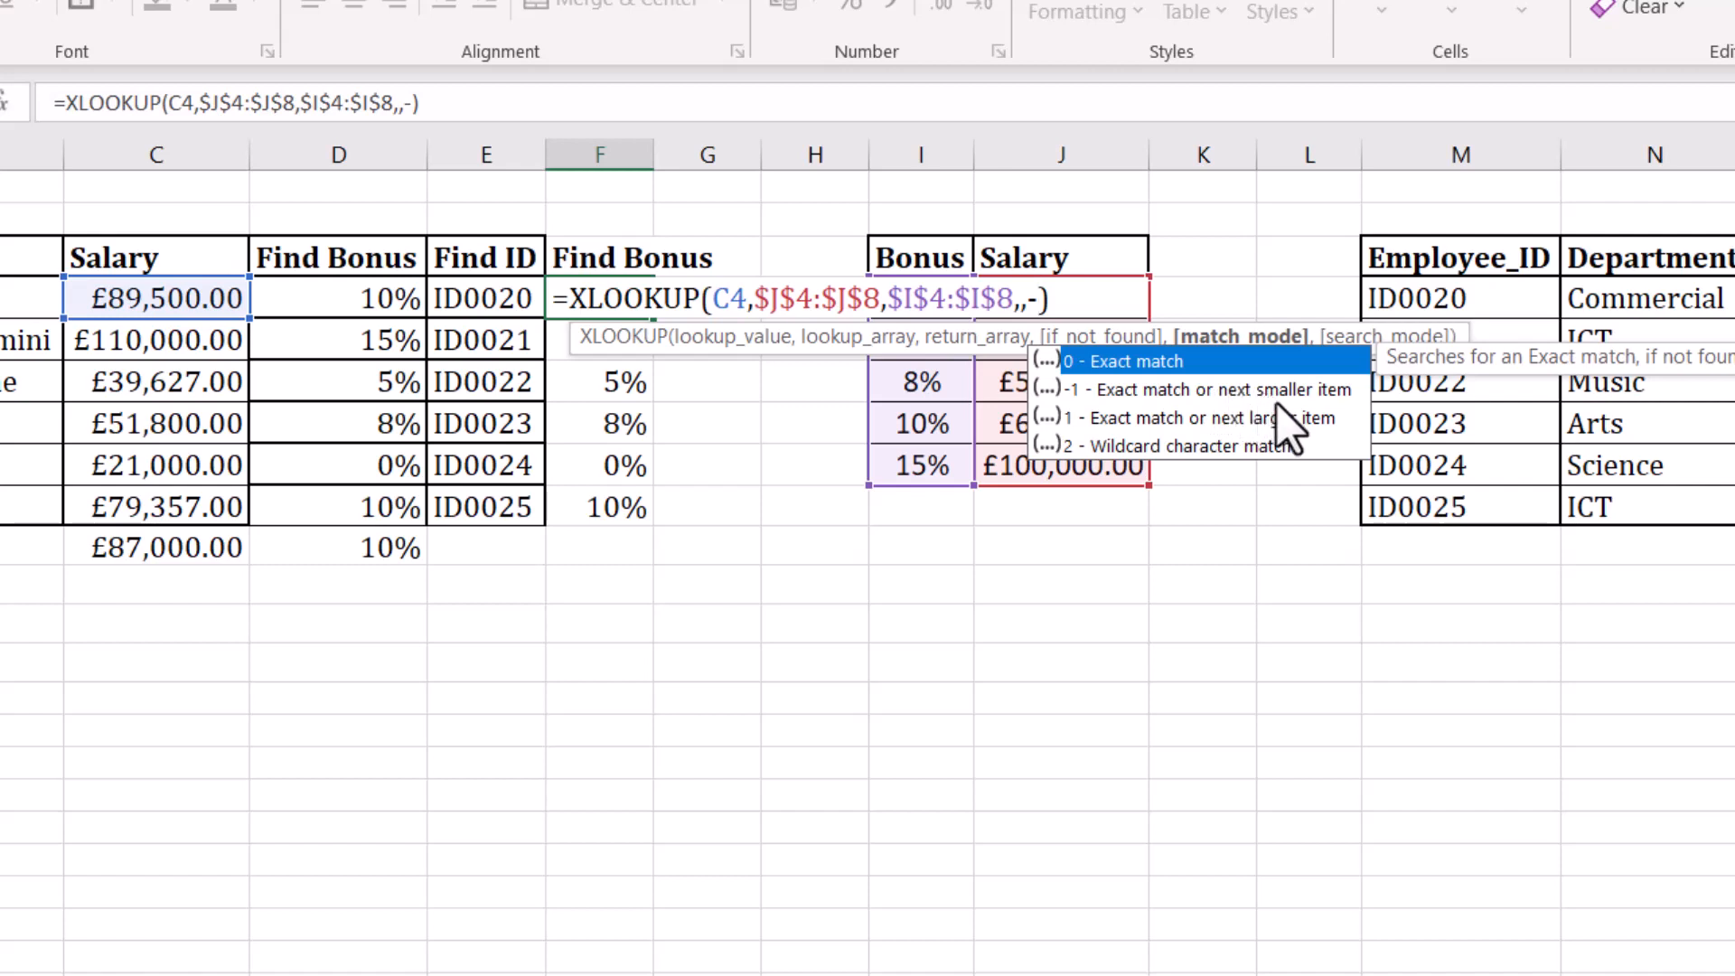
type("1")
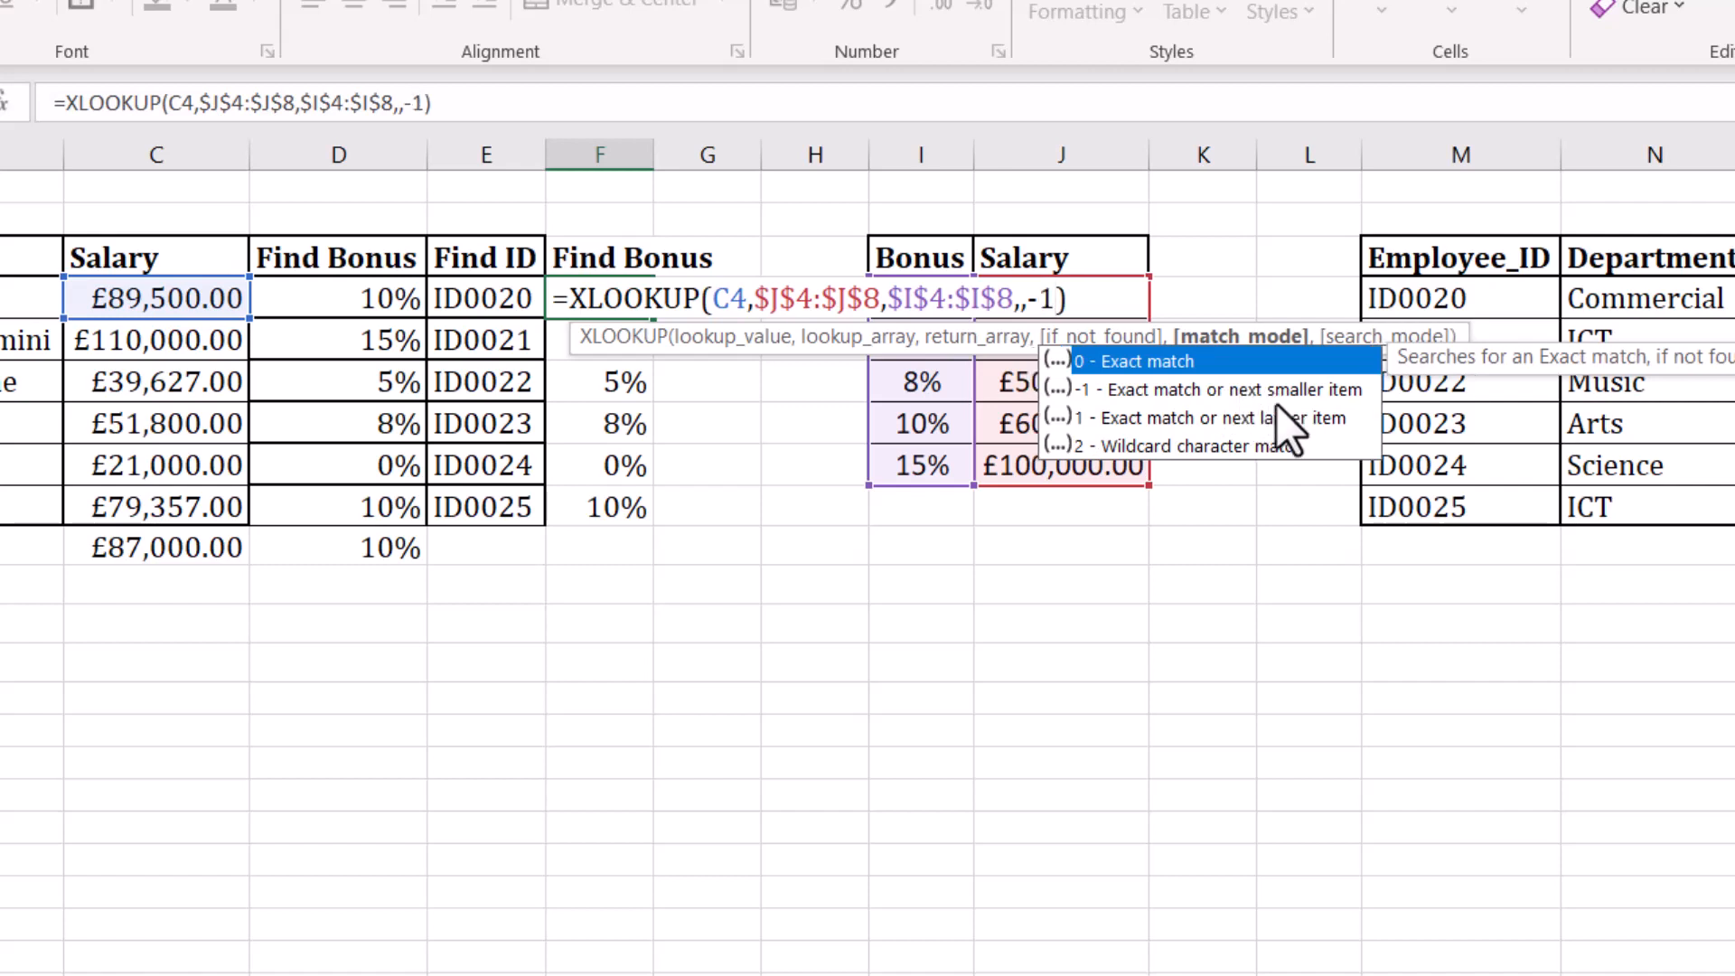
key("Return")
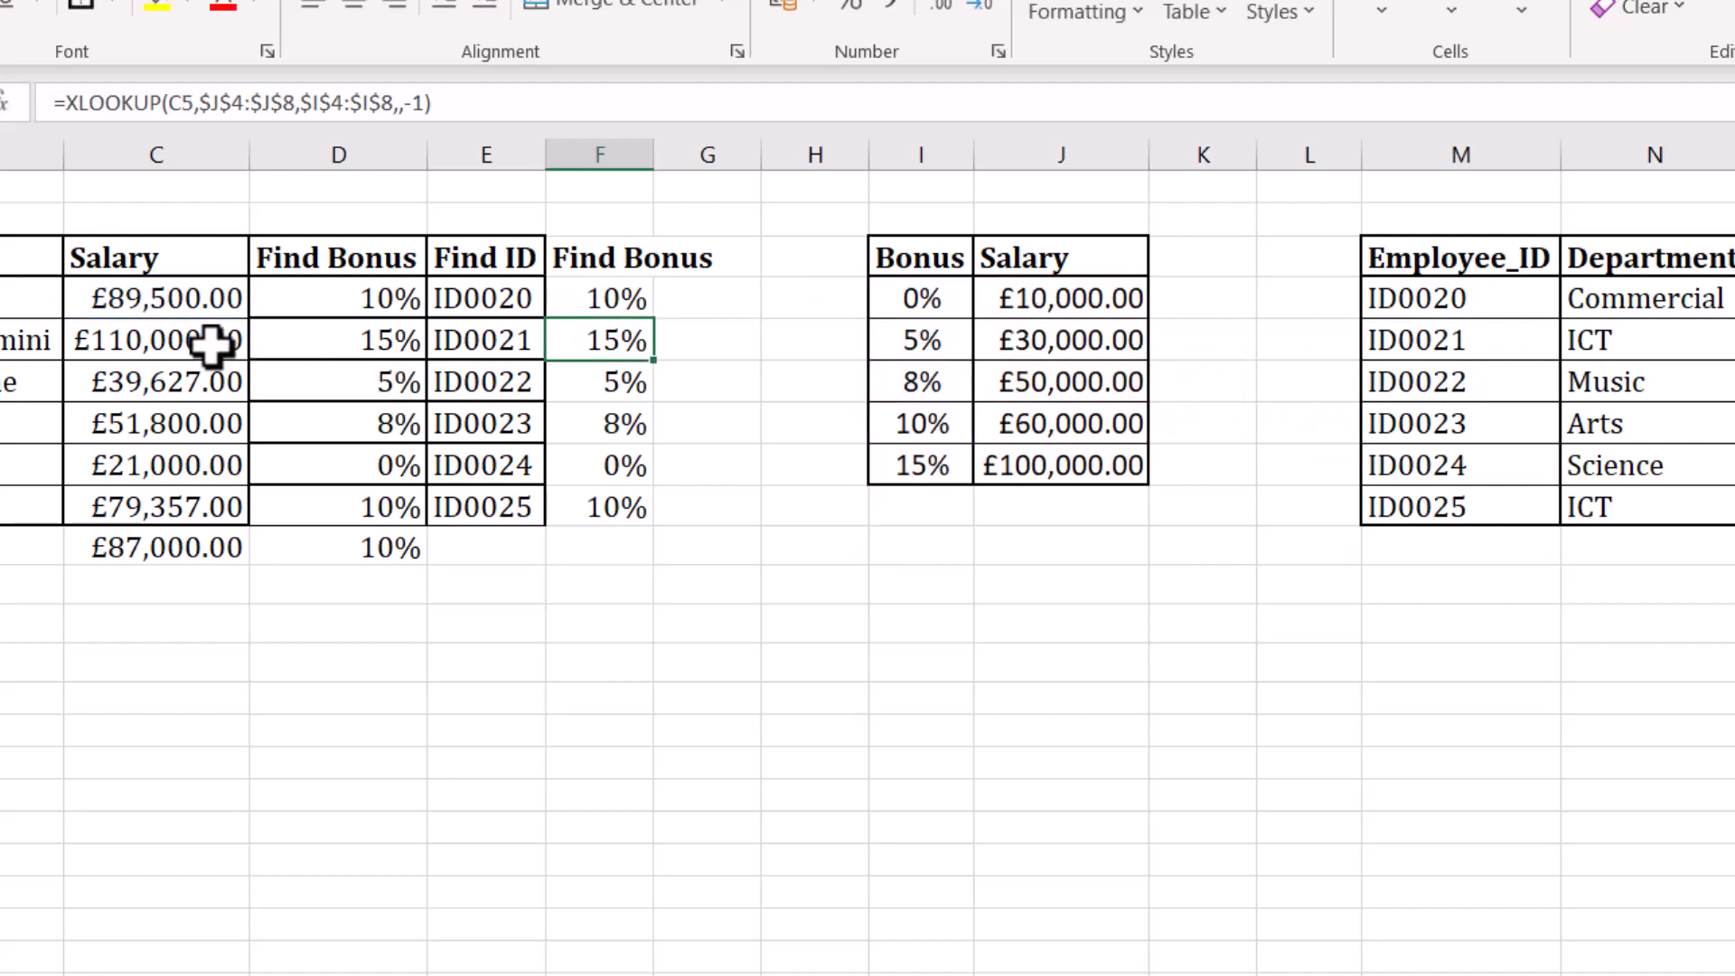
- Compare the first employee's bonus in F4 and salary in C4 with the salary thresholds in J7 and J8
left_click(581, 293)
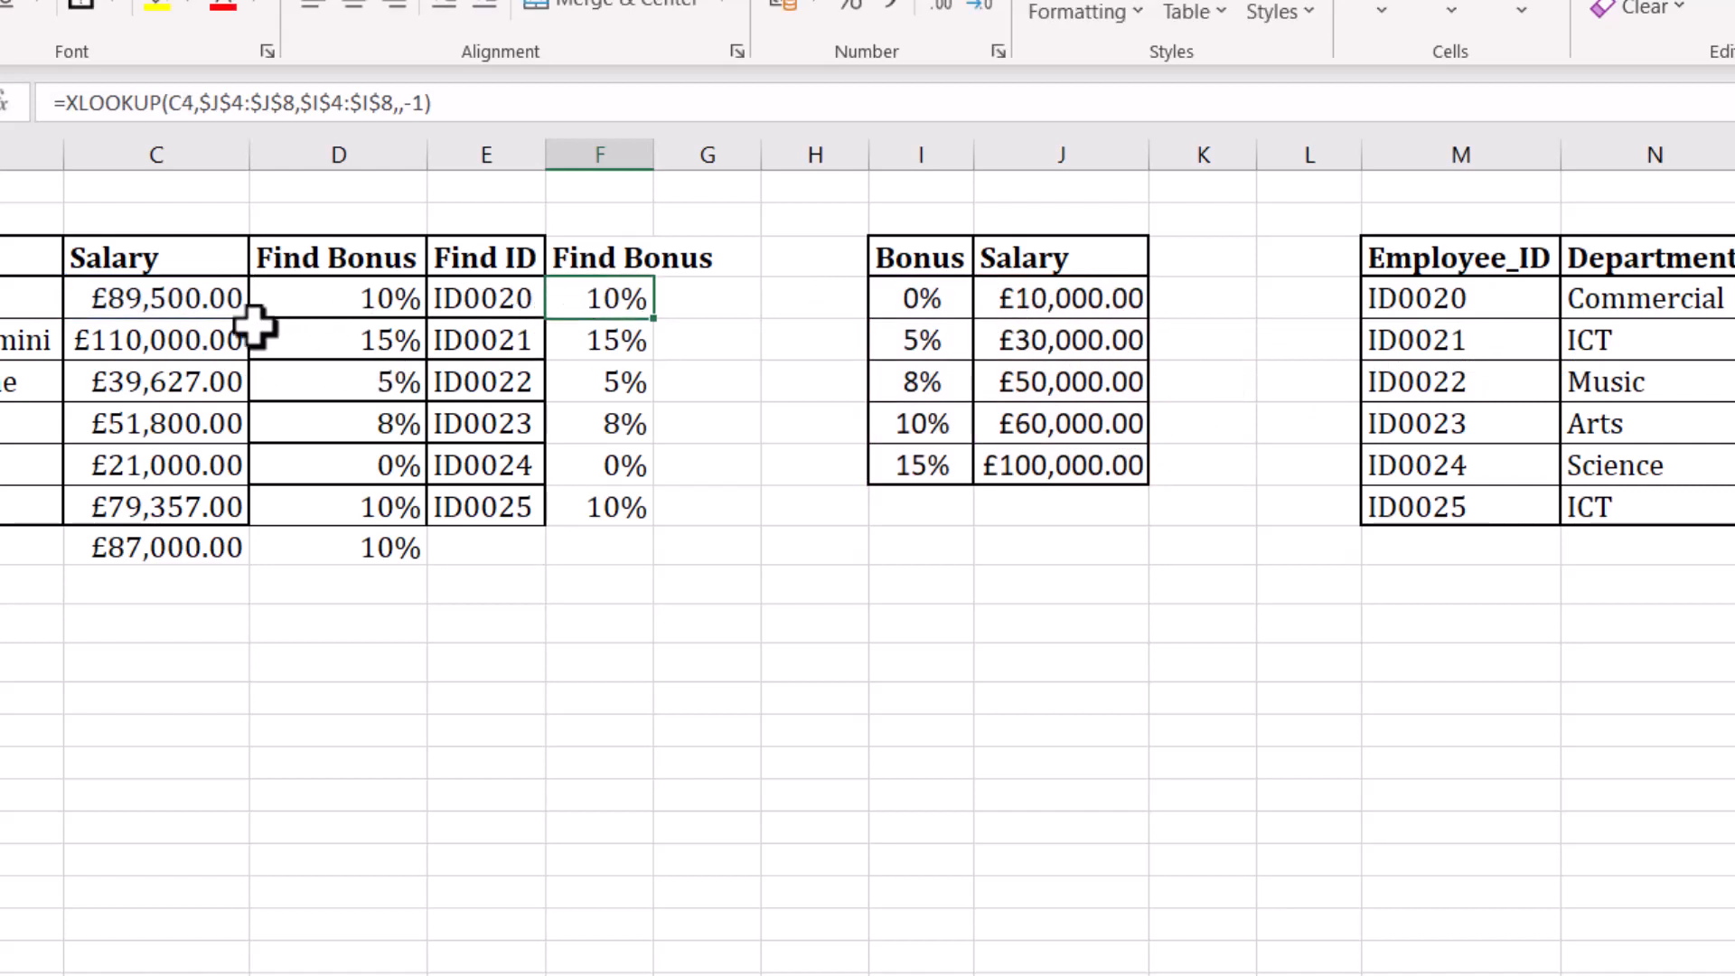
left_click(142, 301)
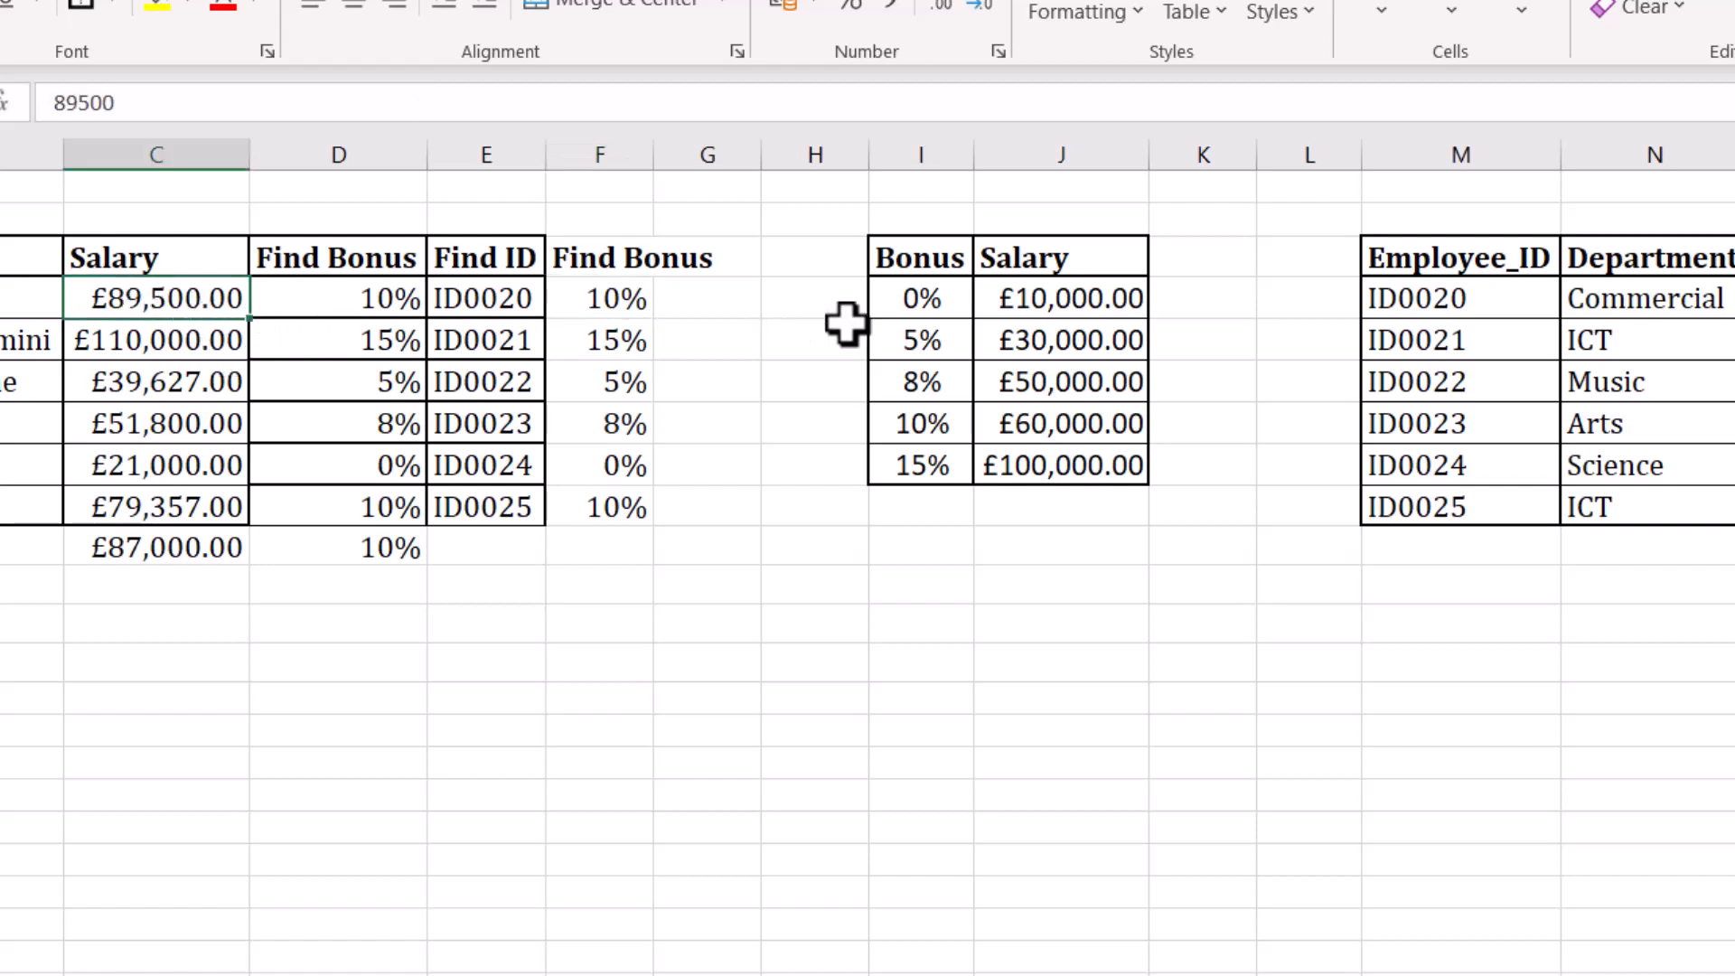
left_click(1031, 429)
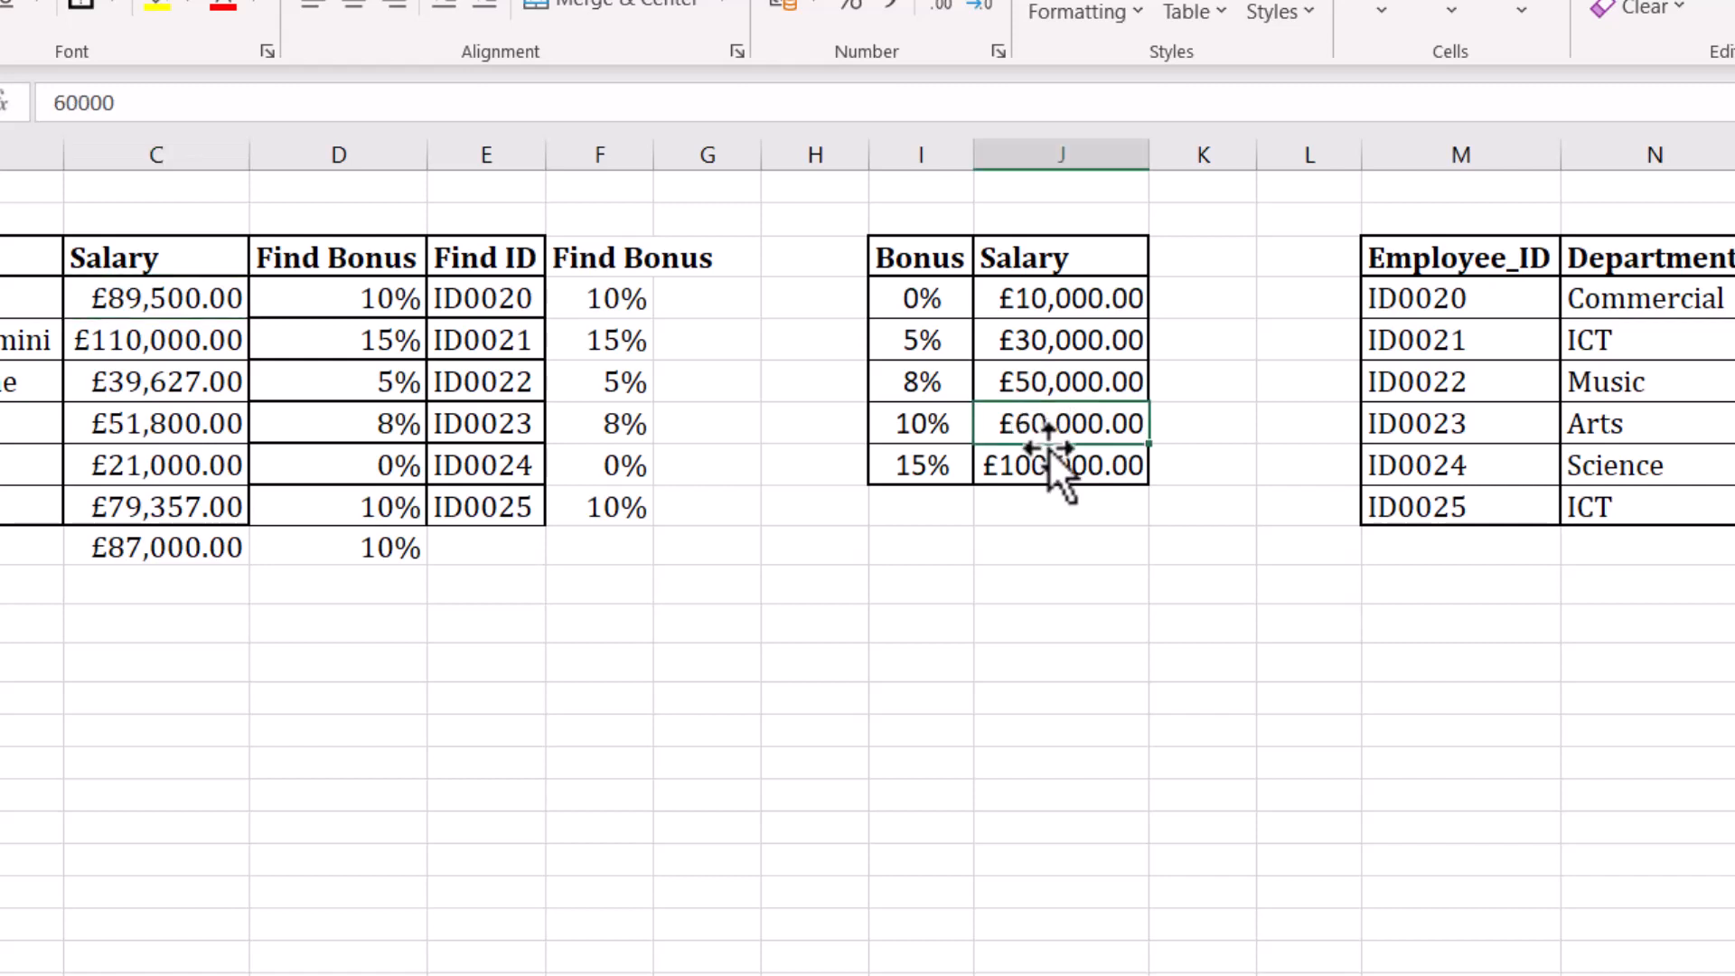
left_click(1046, 466)
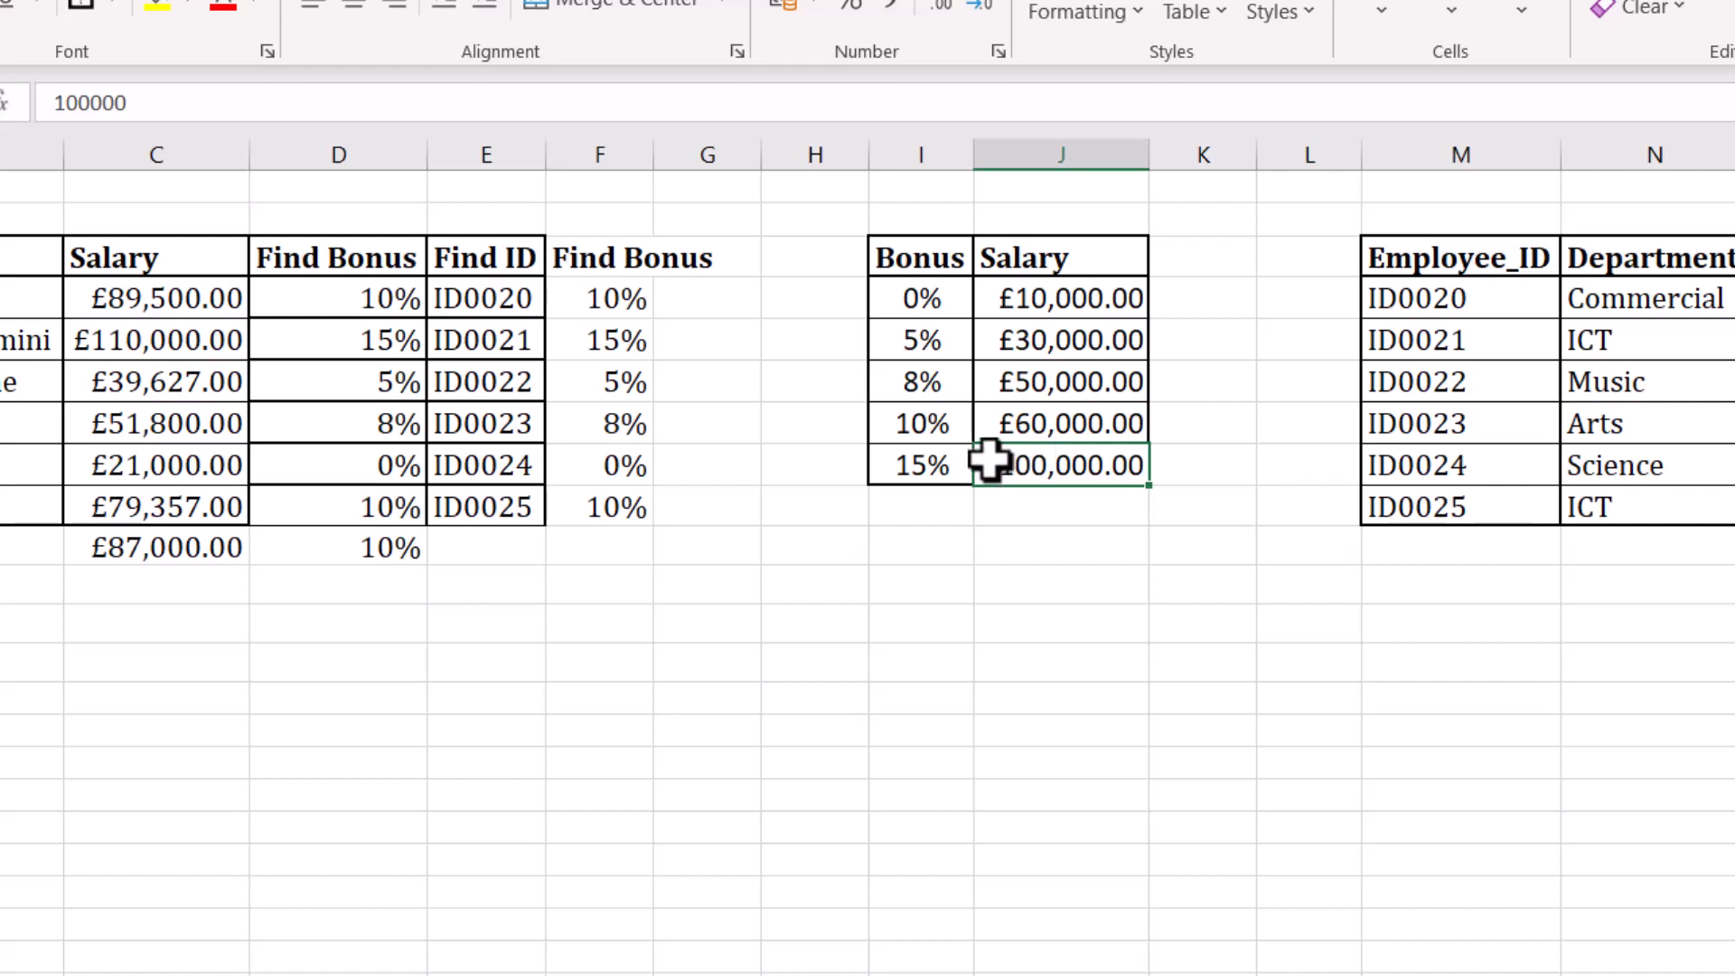
left_click(1057, 432)
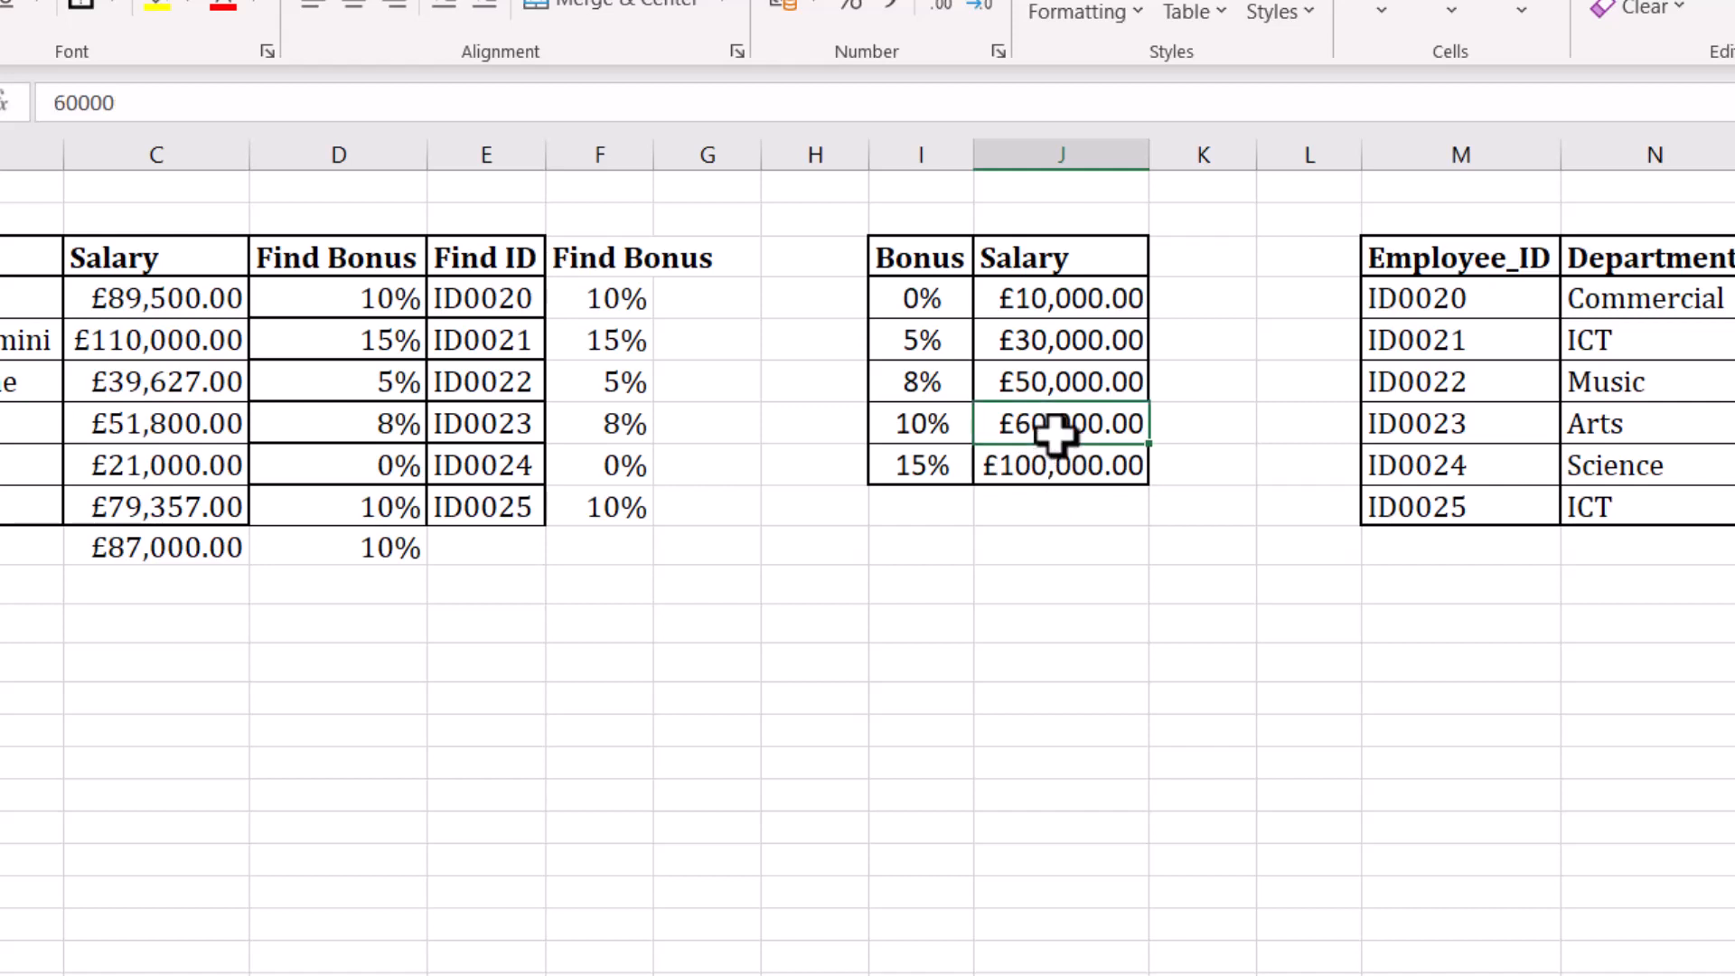
- Check the bonus in I7, then compare the third employee's salary in C6 with thresholds J5 and J6 and the bonuses in I5 and F6
left_click(931, 430)
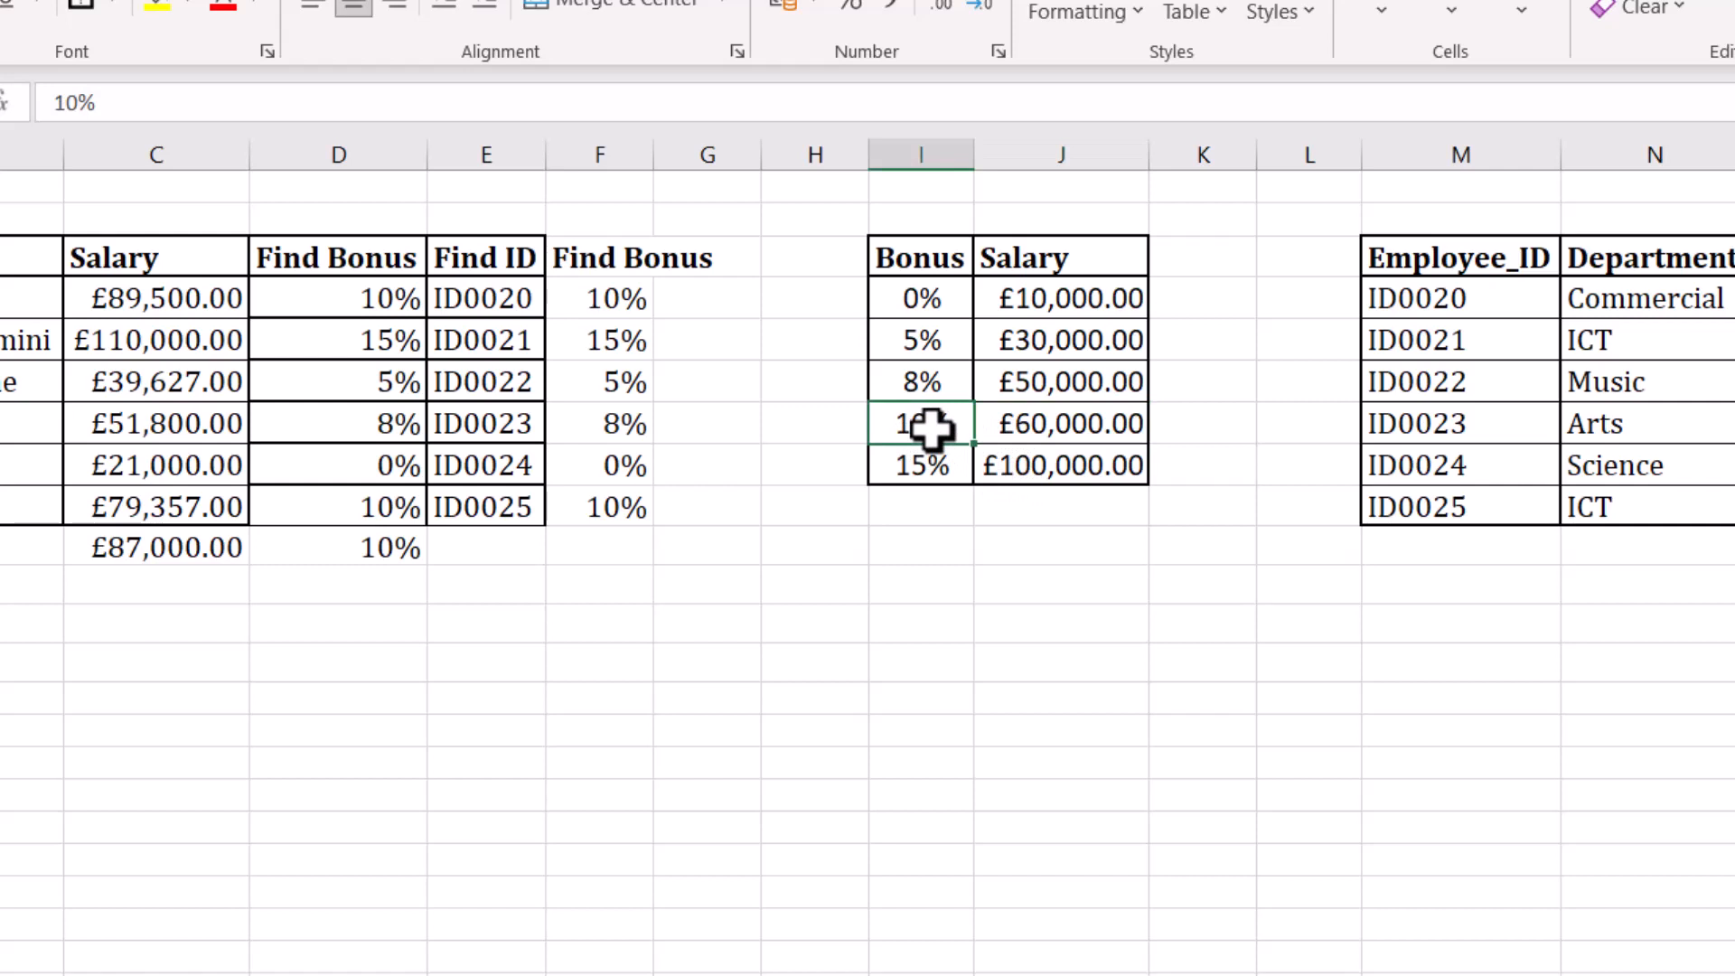
left_click(163, 390)
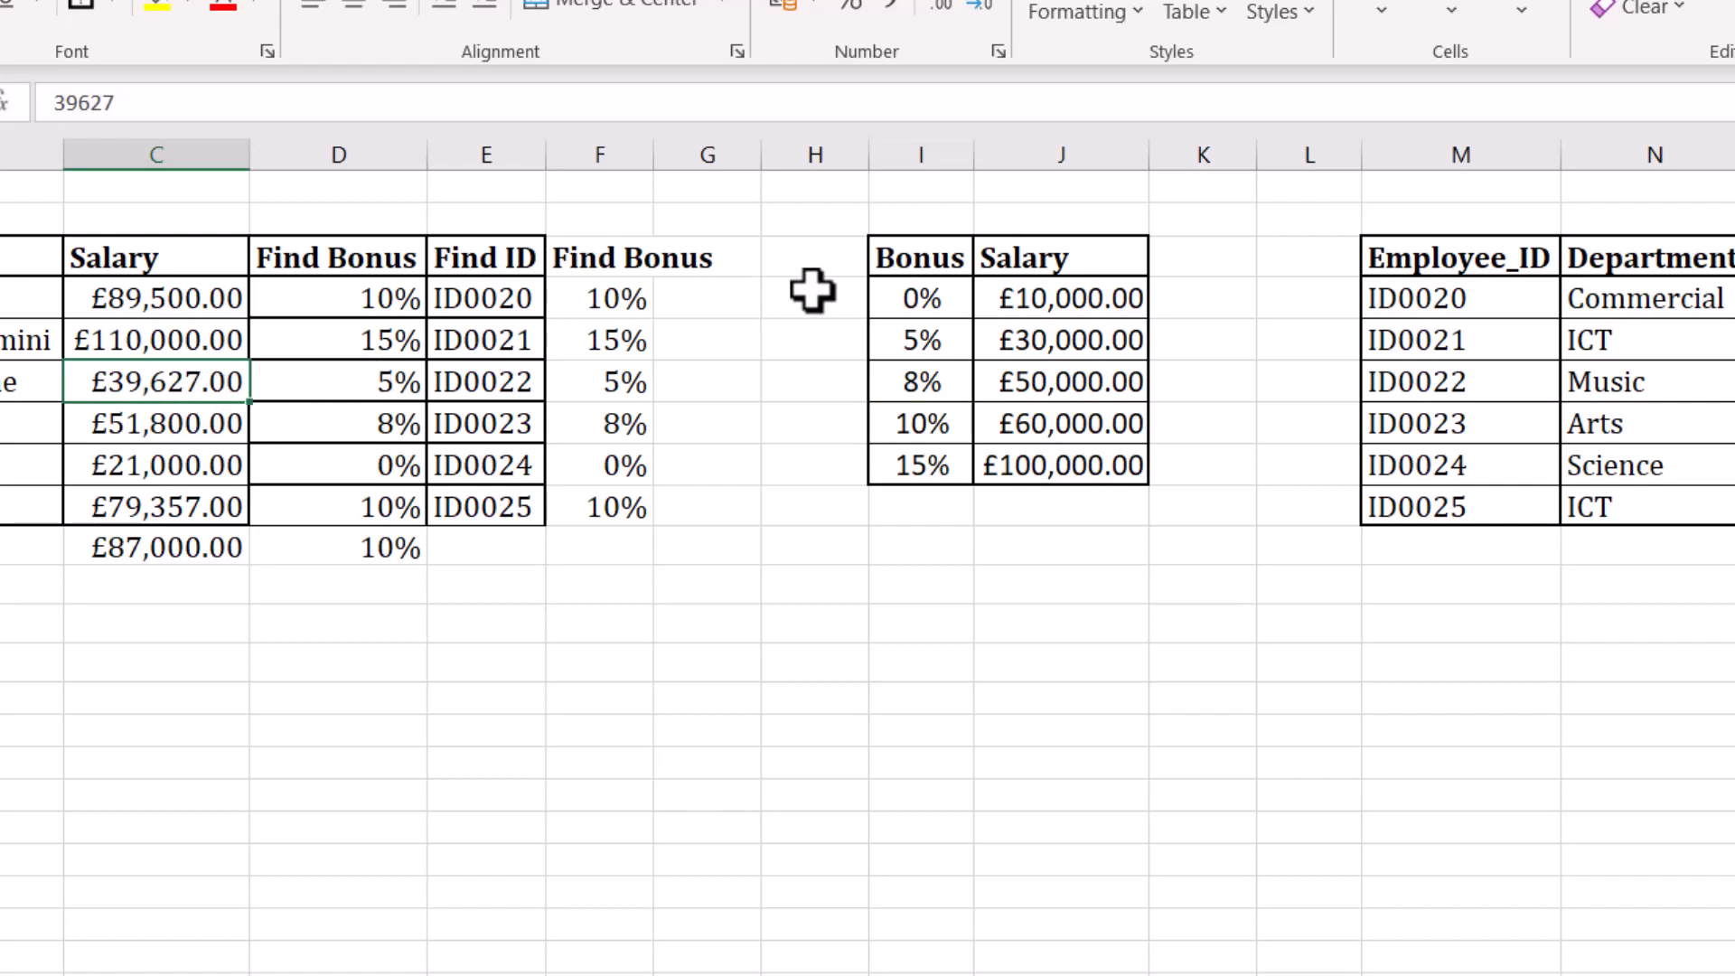
left_click(1039, 340)
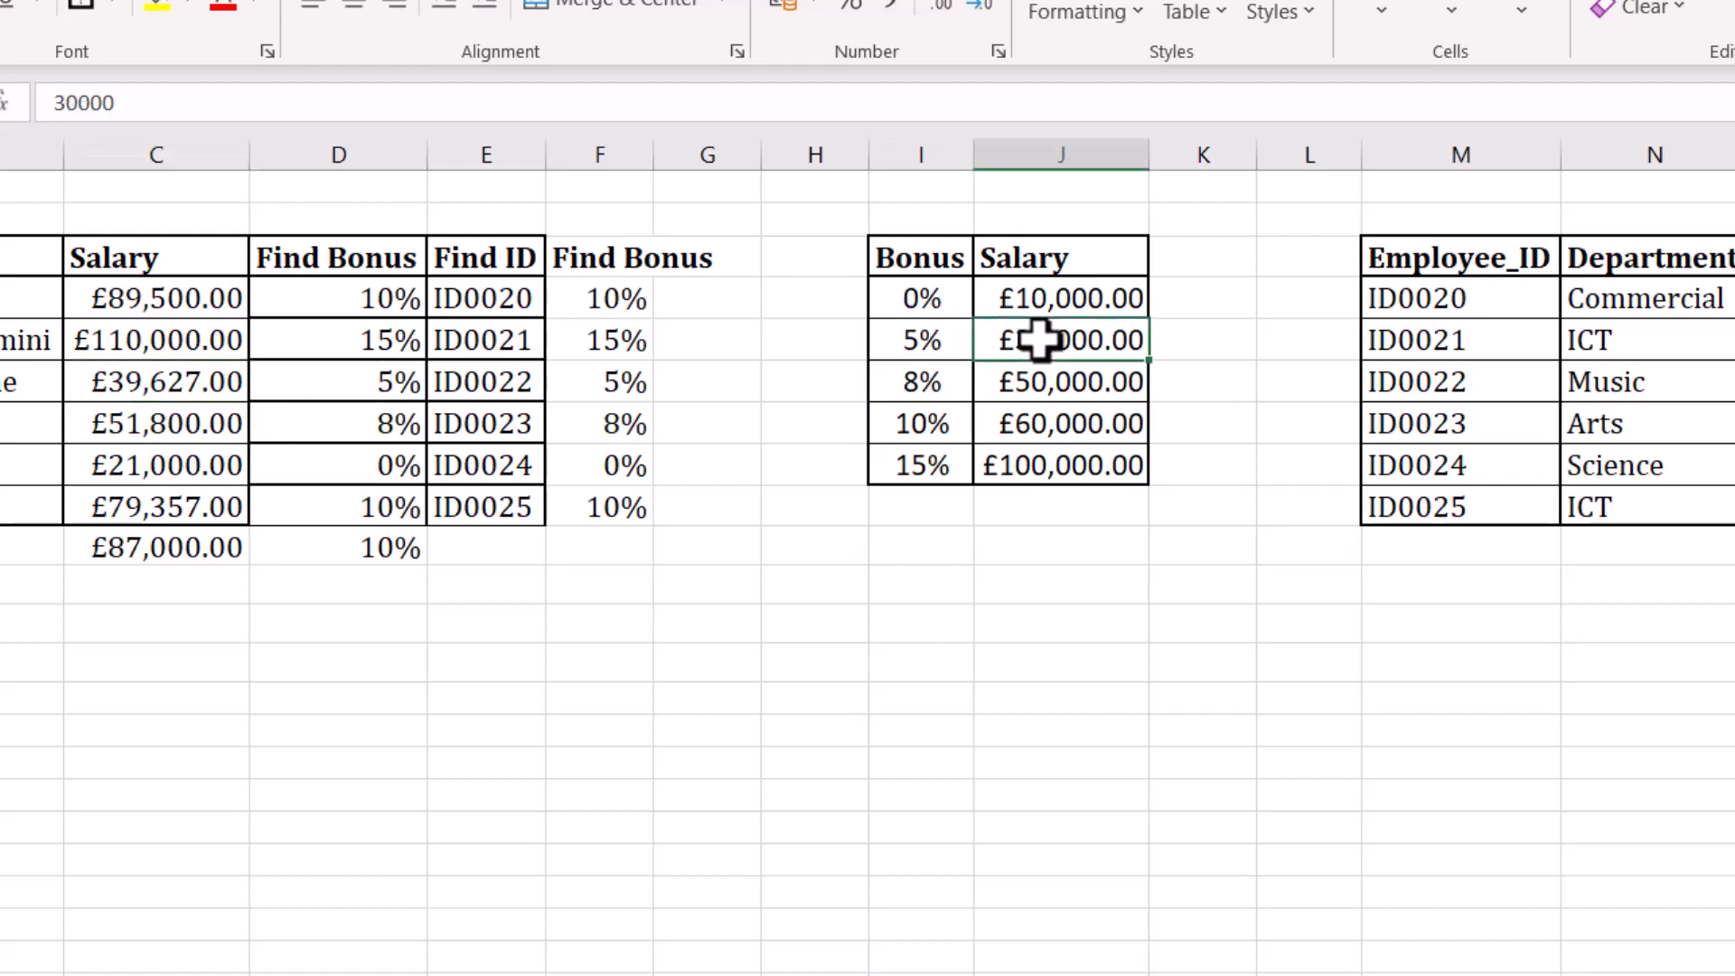
left_click(1089, 387)
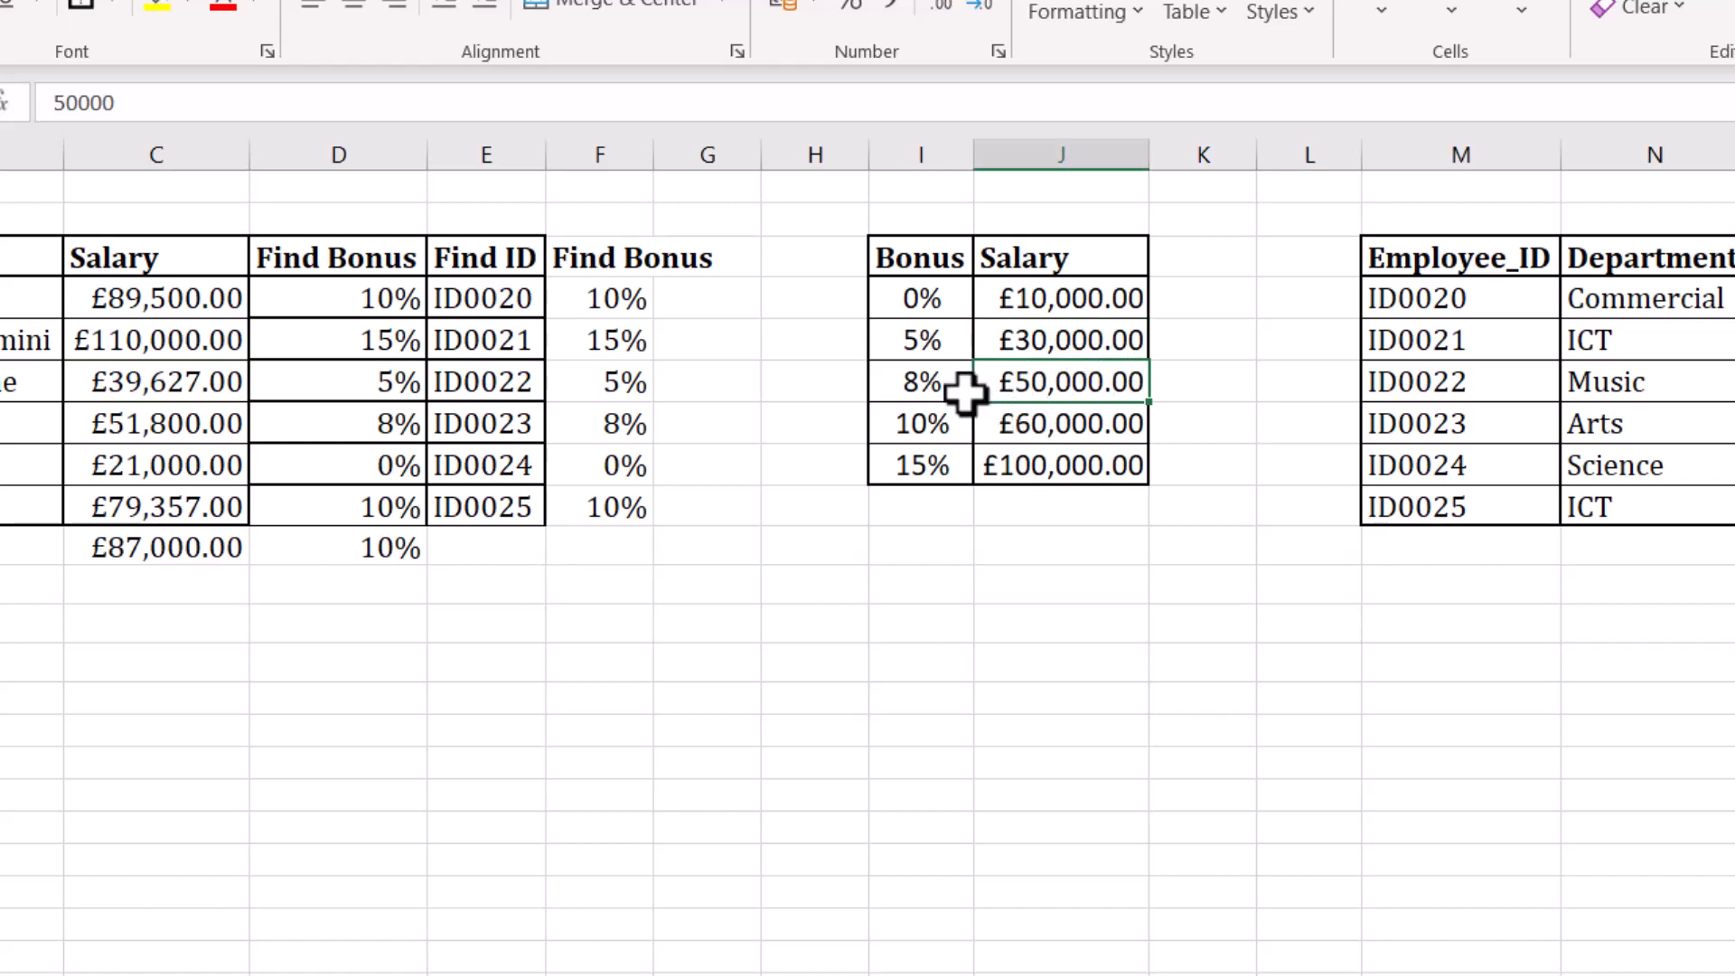
left_click(1017, 339)
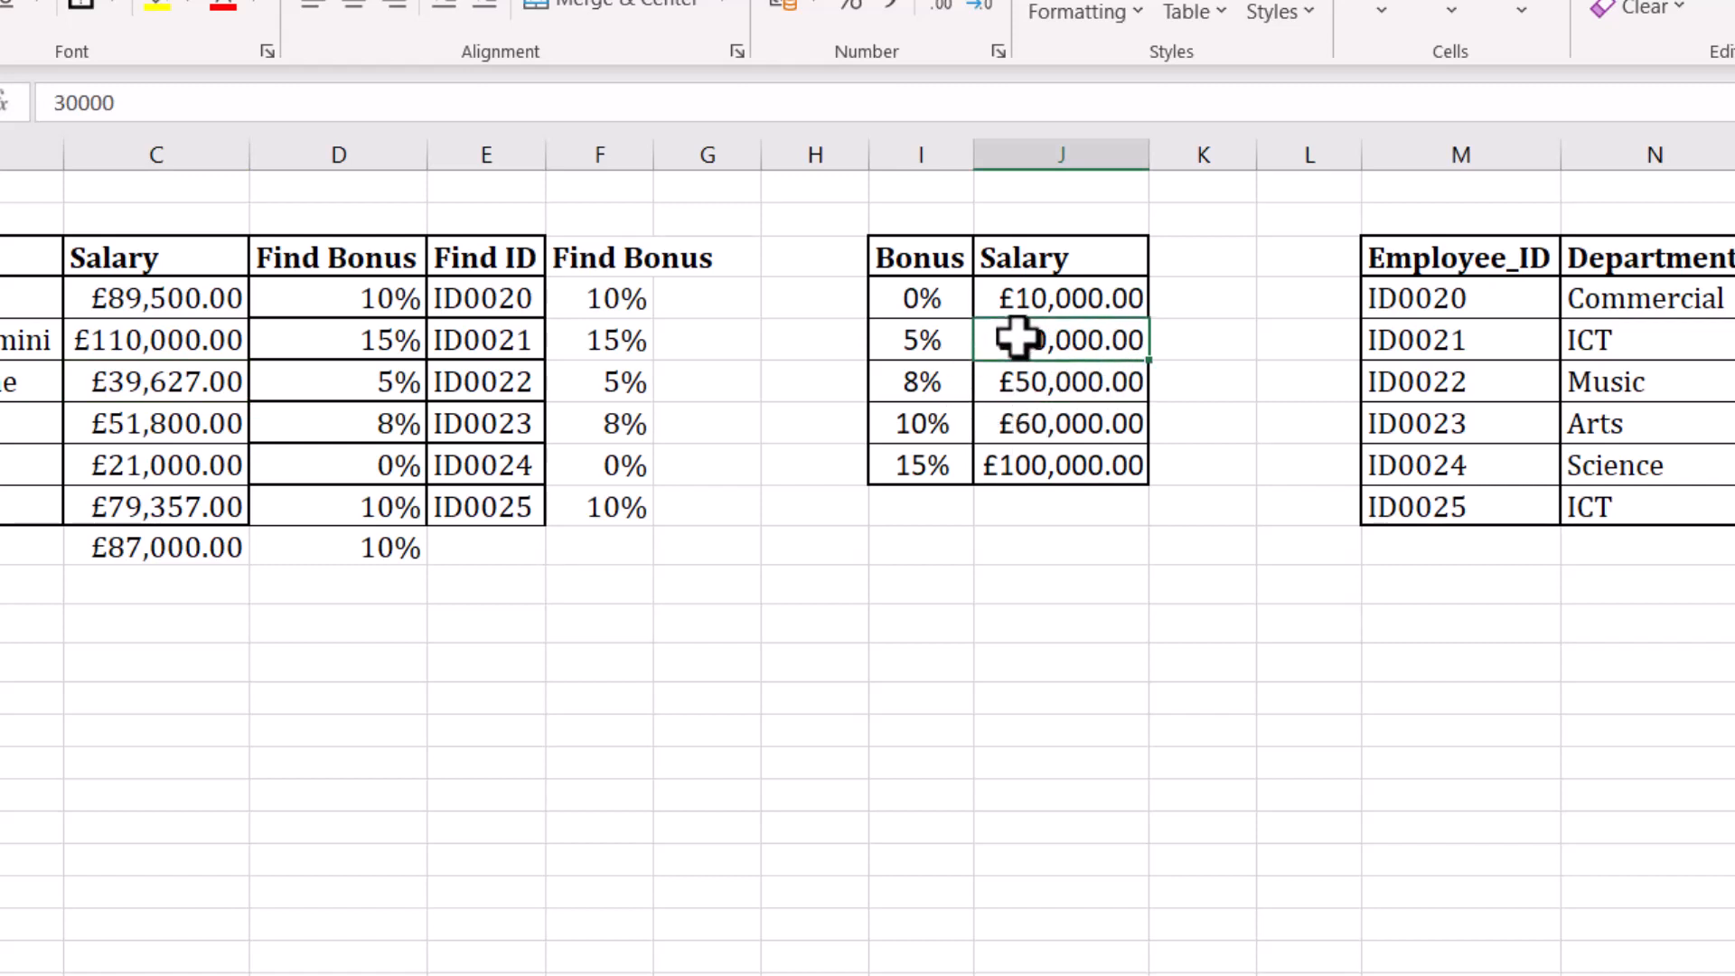
left_click(948, 341)
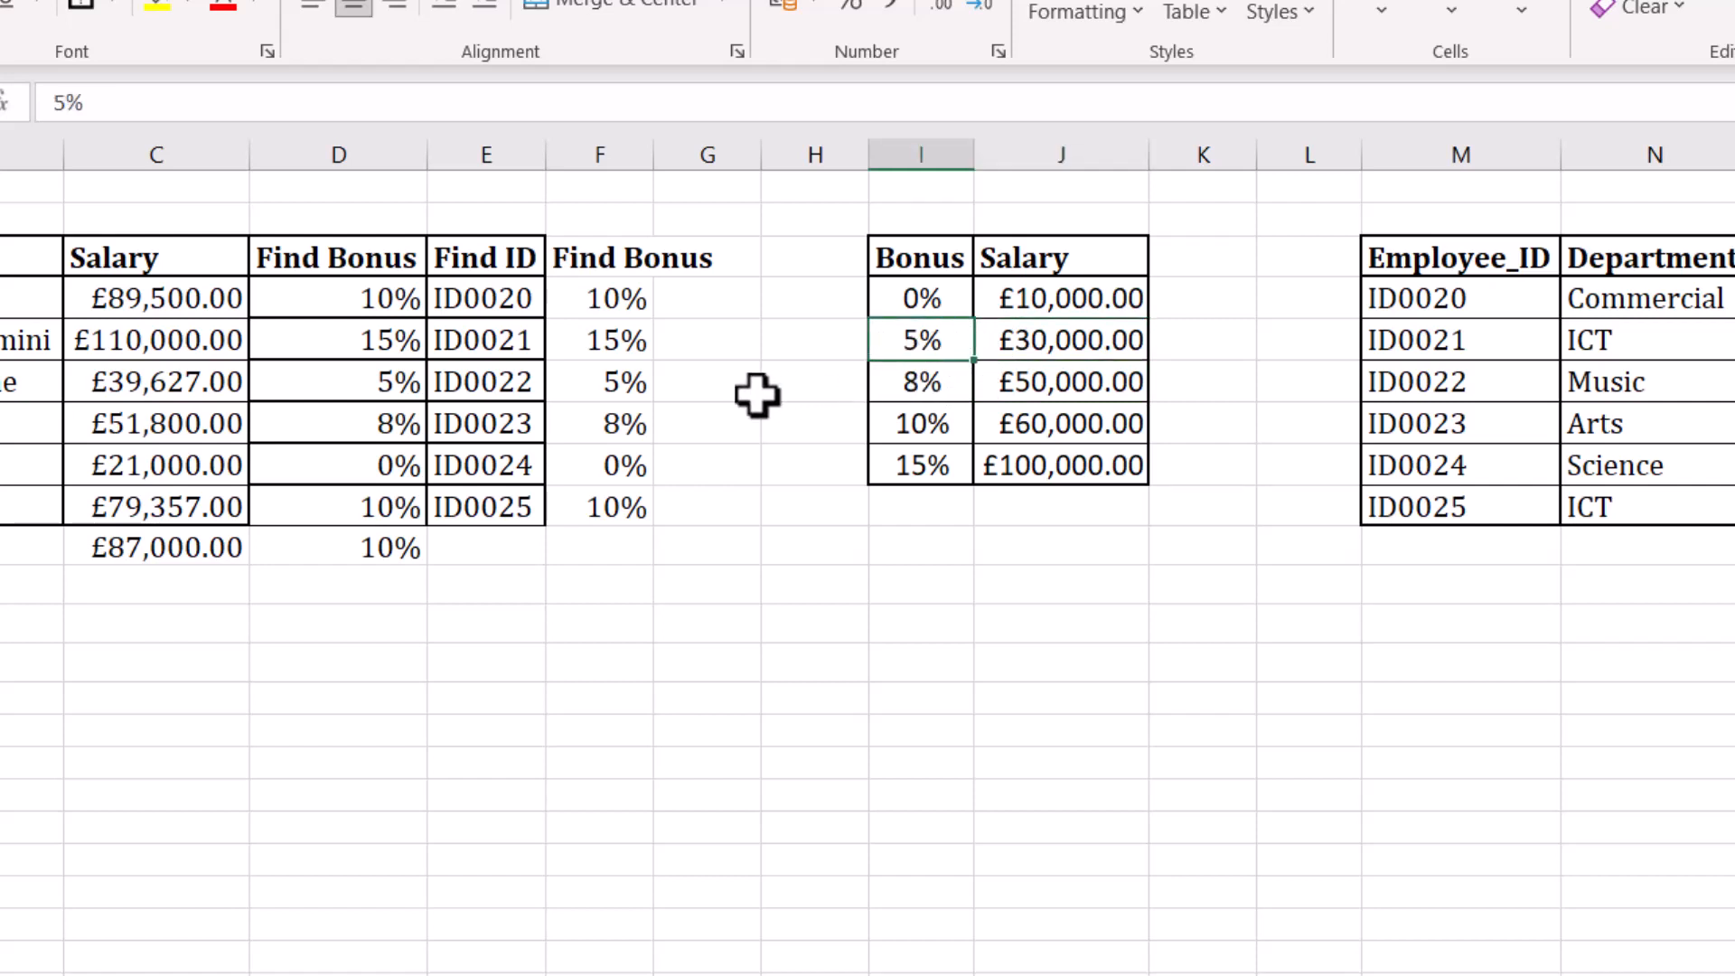
left_click(632, 391)
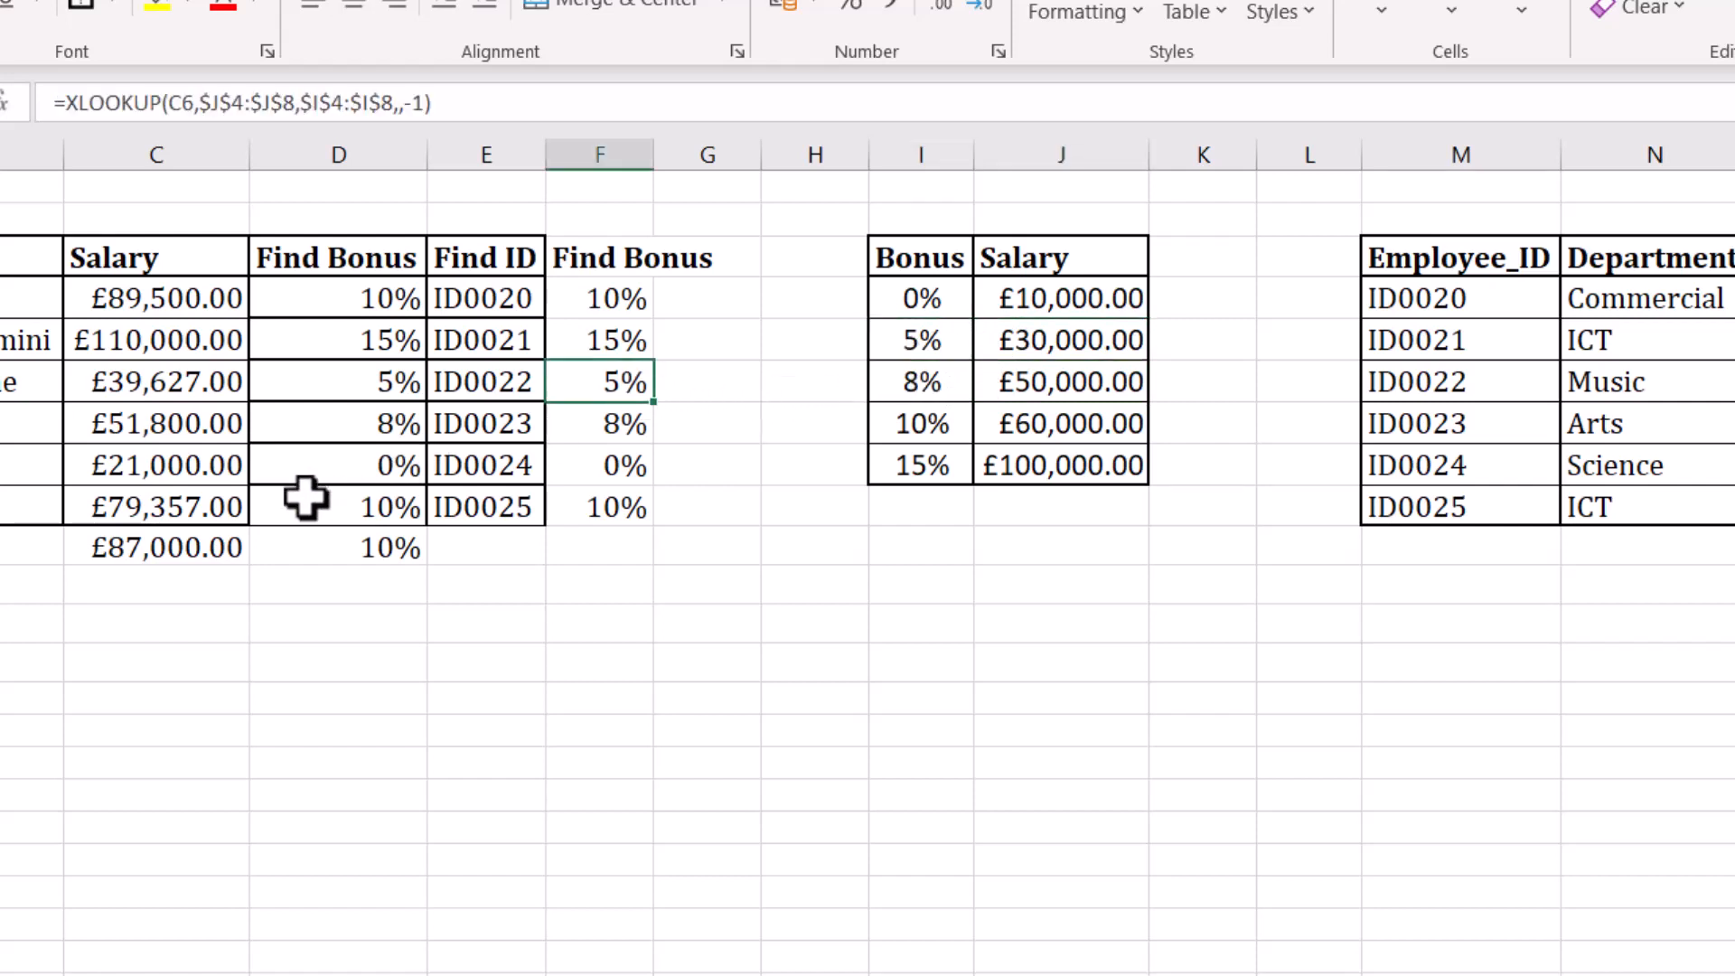
- Compare the fifth employee's salary in C8 with the salary thresholds in J4 and J5 and the bonus in I4
left_click(186, 474)
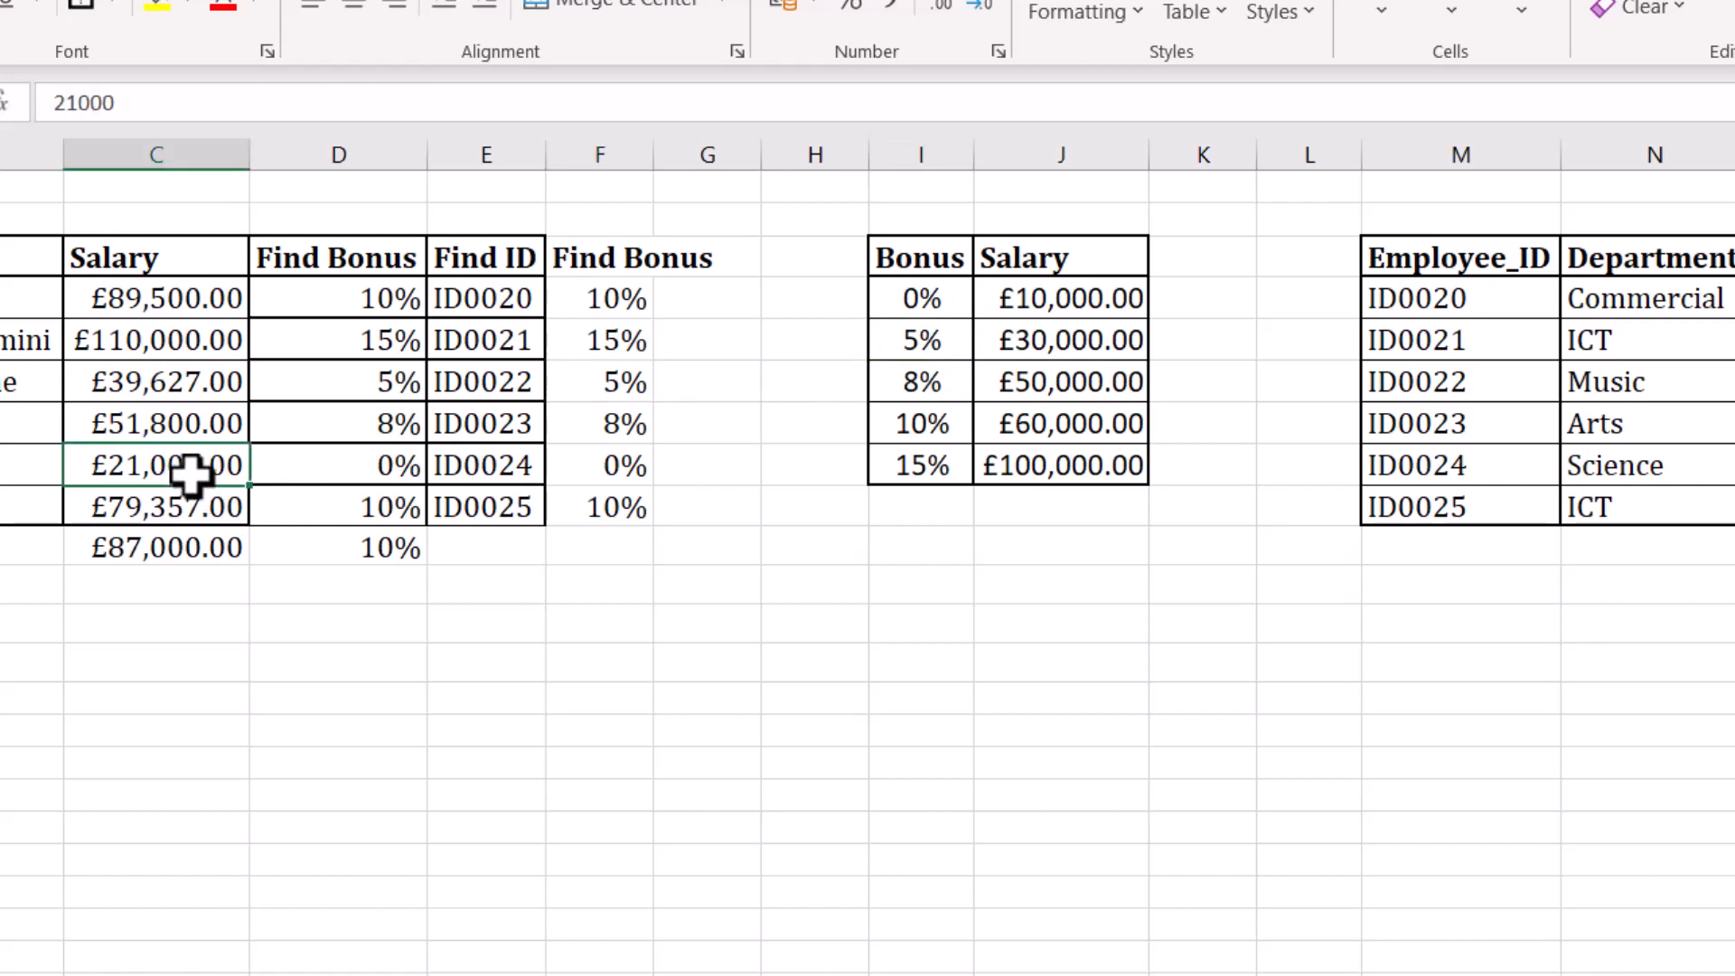
left_click(1083, 305)
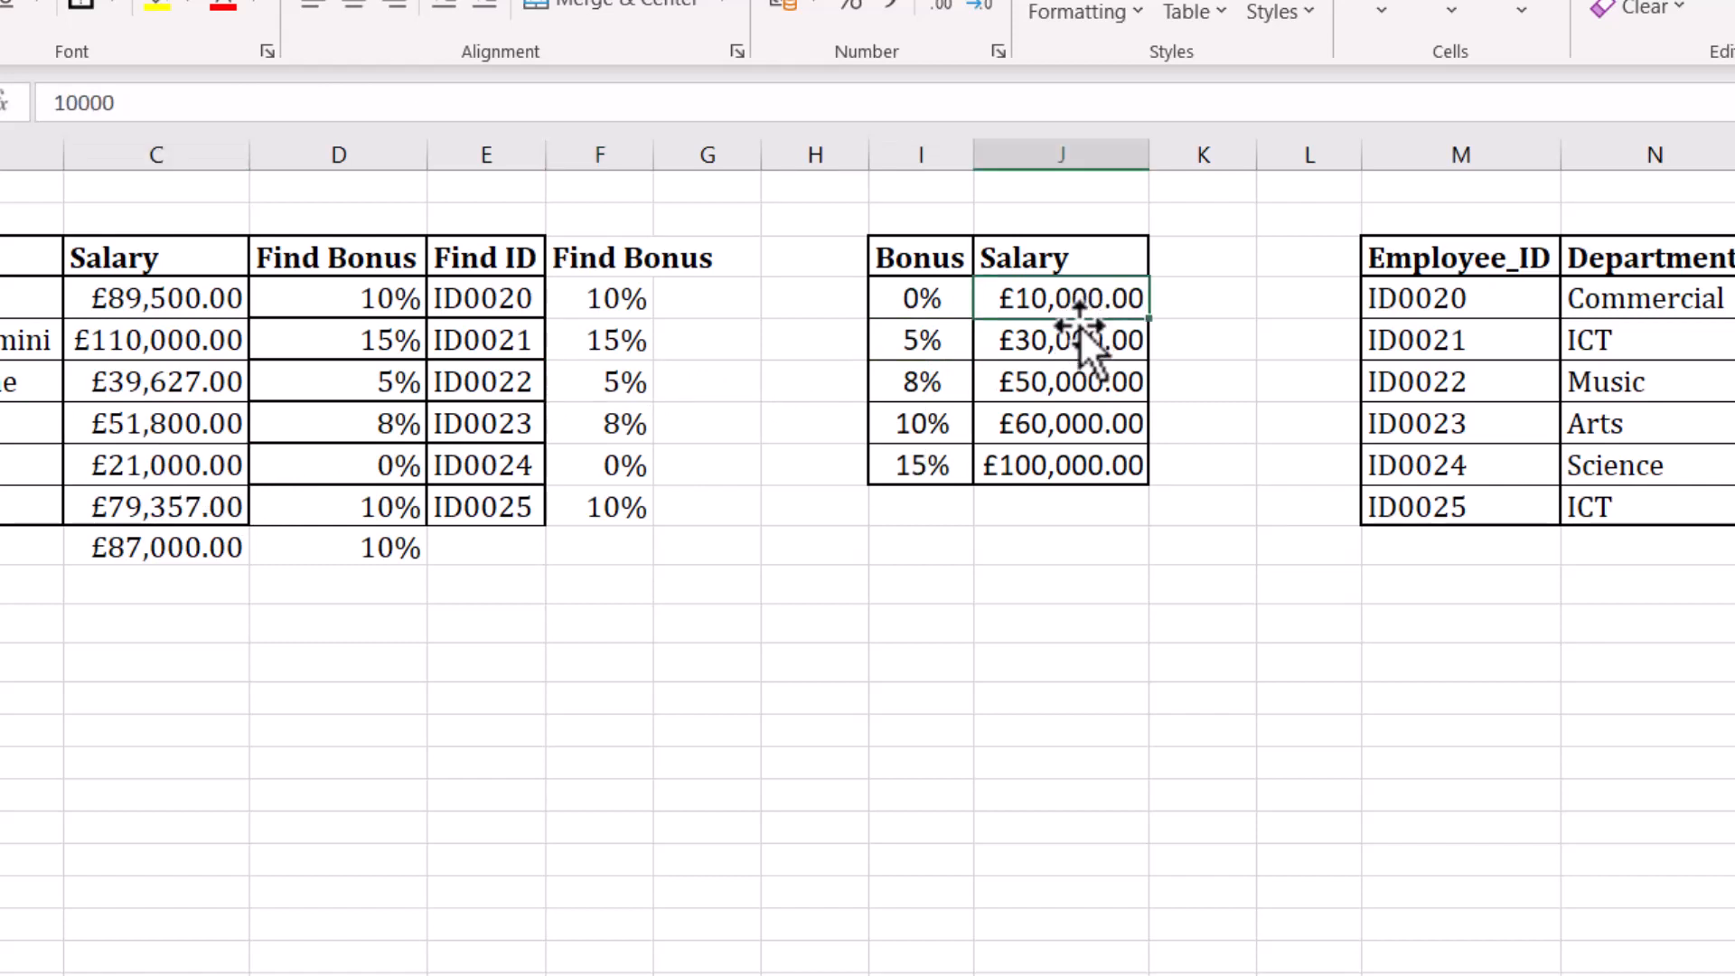
left_click(1072, 340)
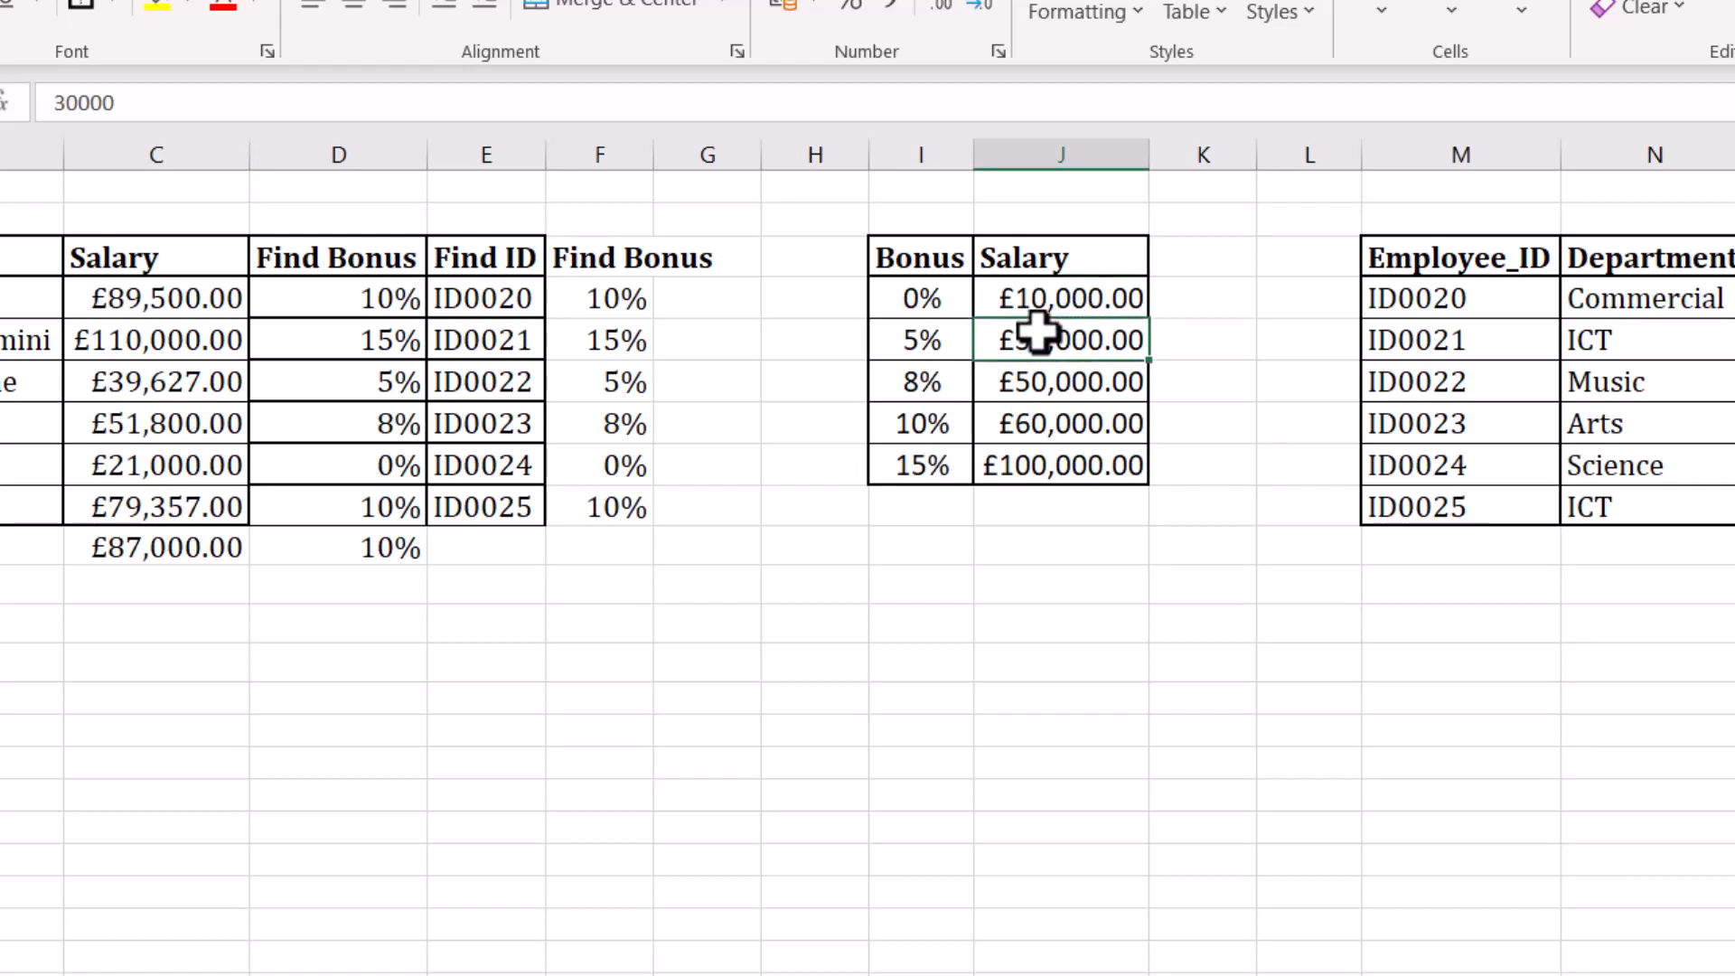
left_click(1012, 309)
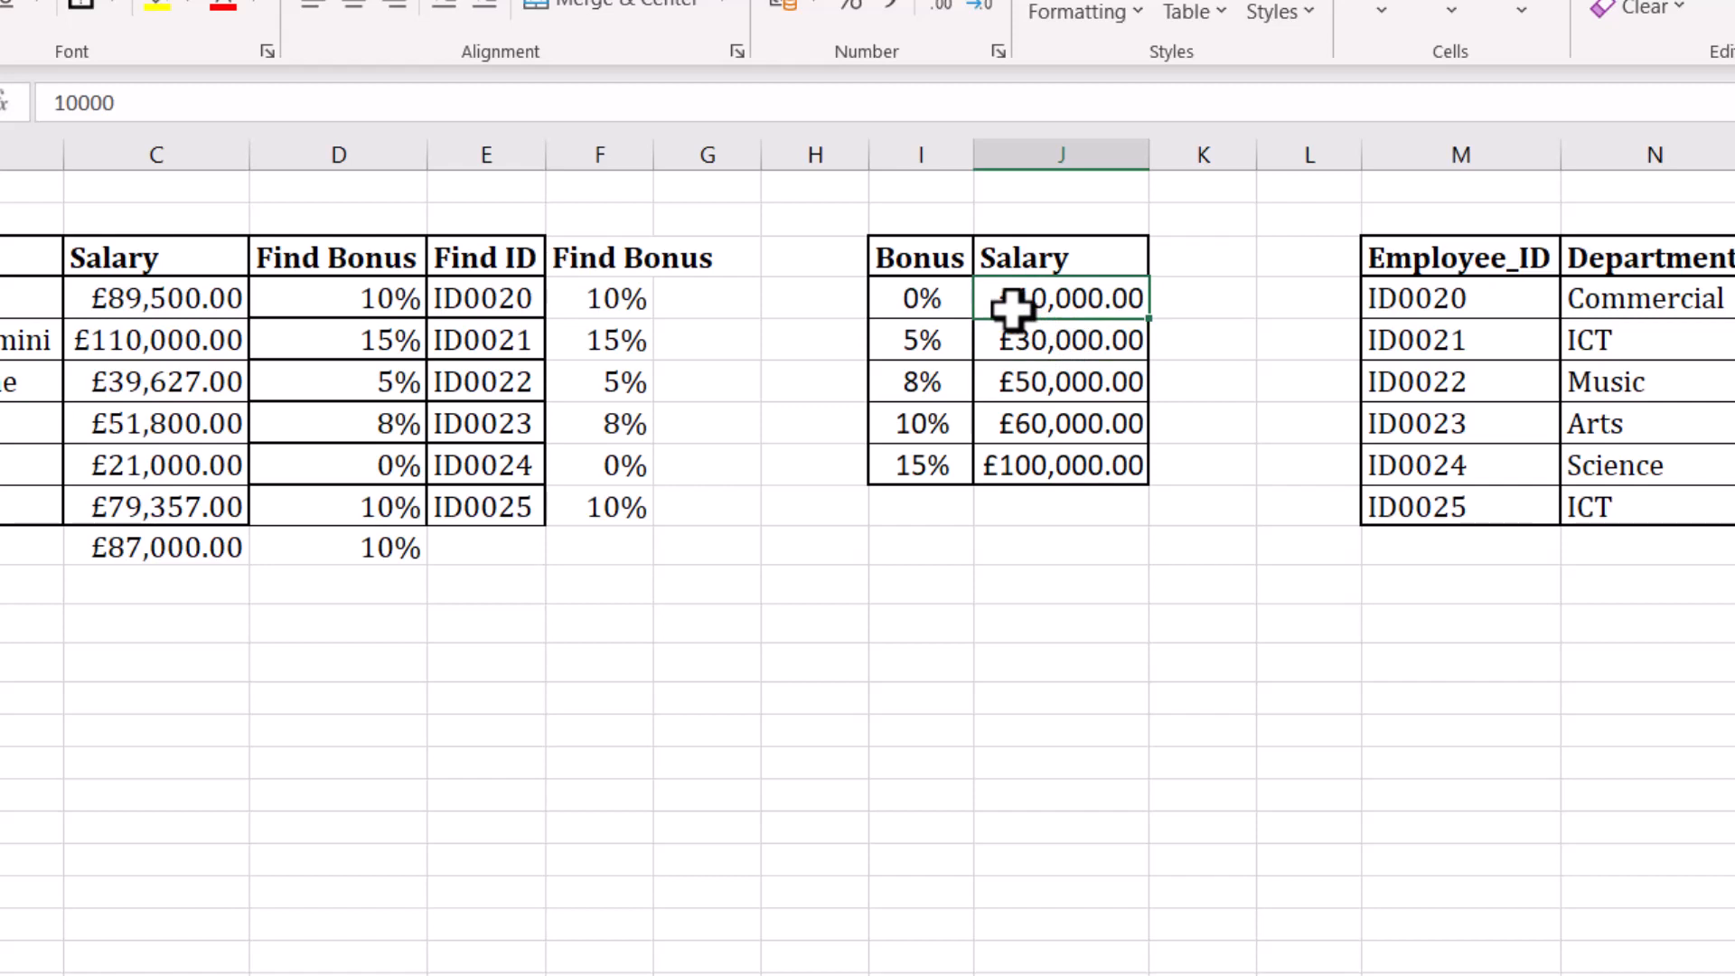
left_click(922, 307)
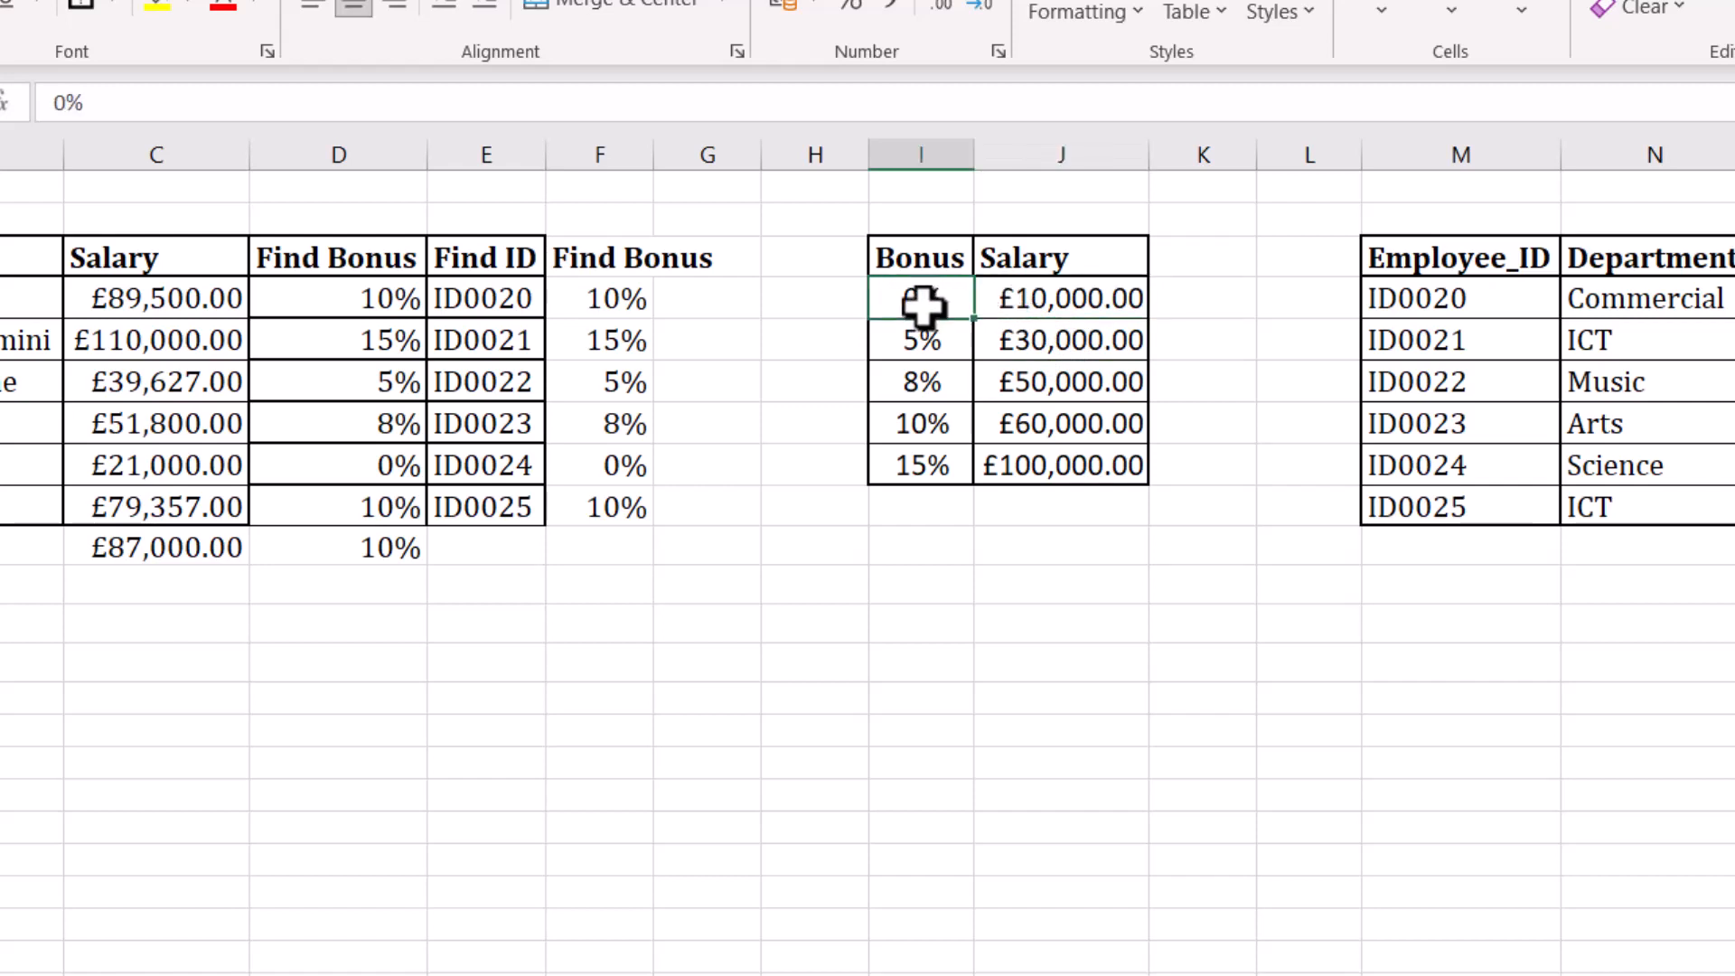
- Set the match_mode in F4's XLOOKUP formula to 1, exact match or next larger item, and fill the formula down through F9
double_click(618, 306)
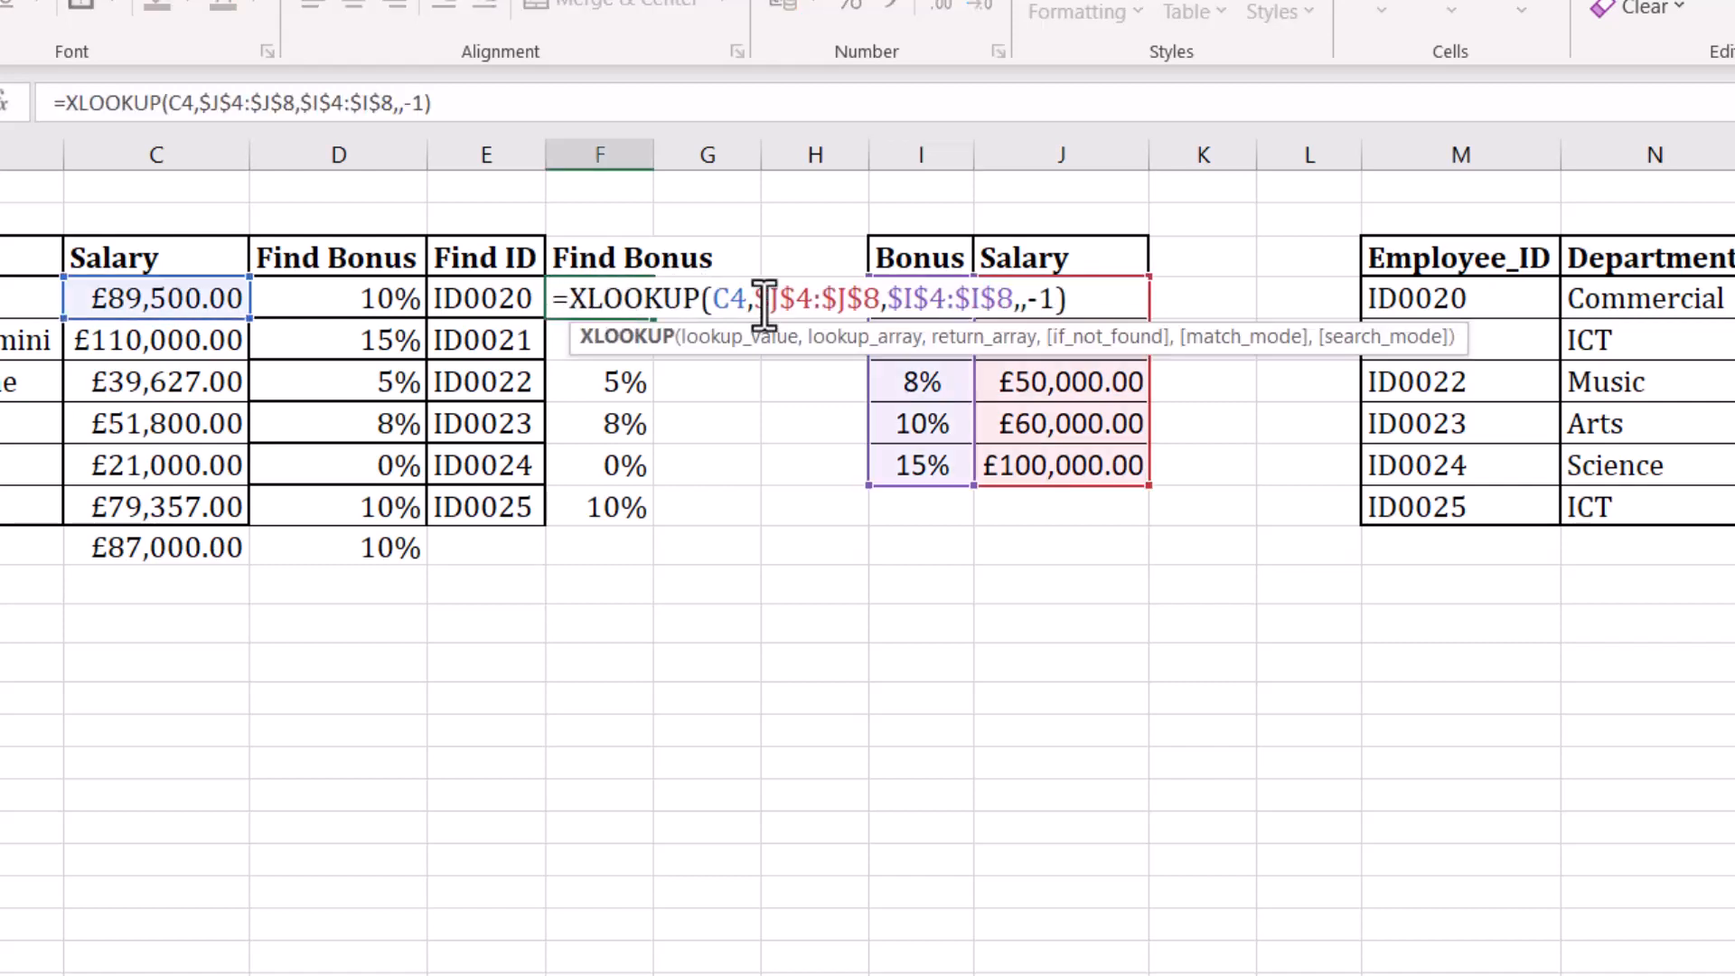
left_click(1057, 303)
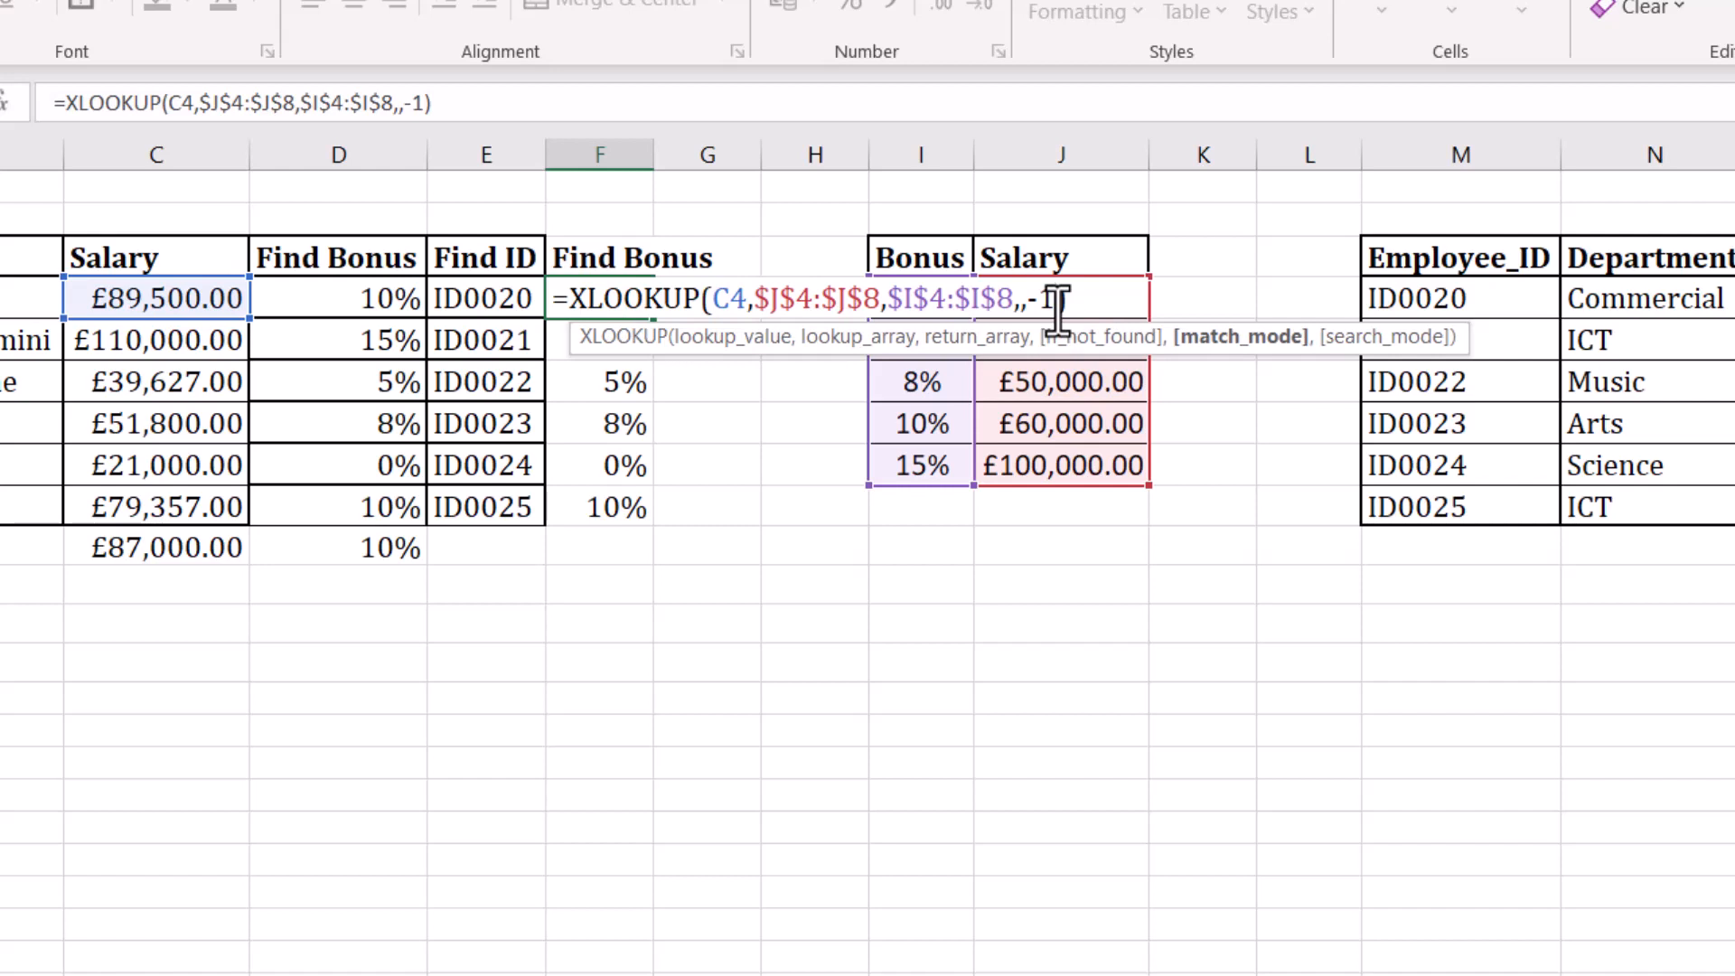
key("BackSpace")
key("BackSpace")
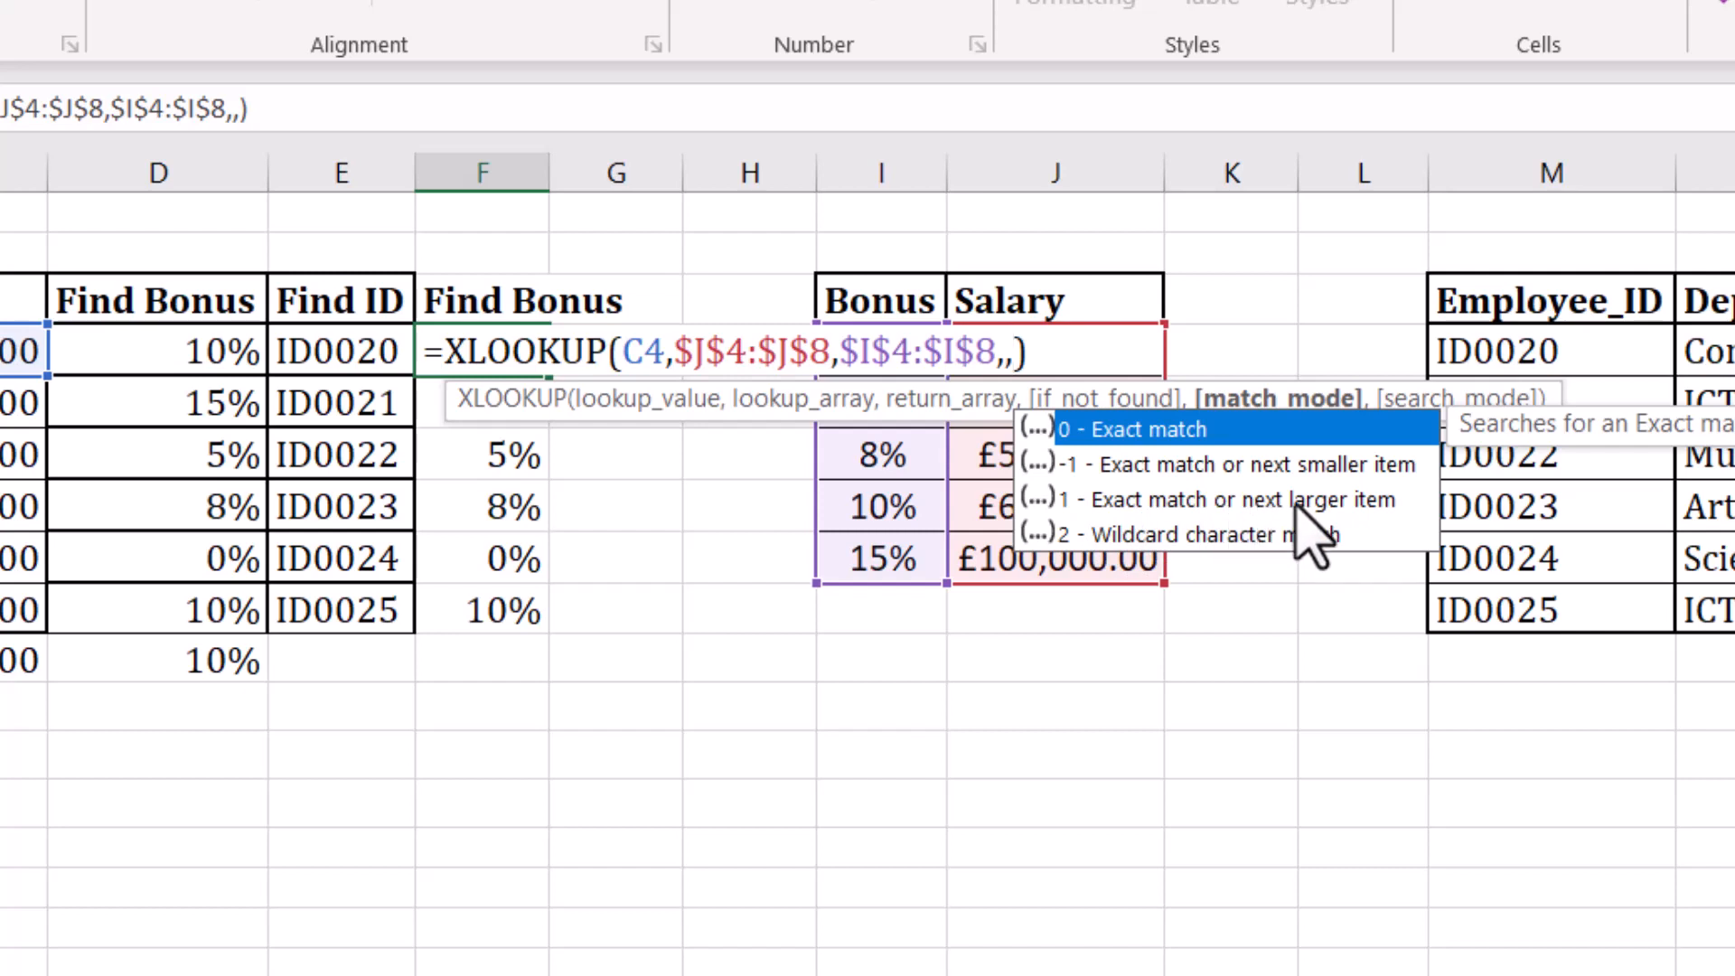
type("1")
key("Return")
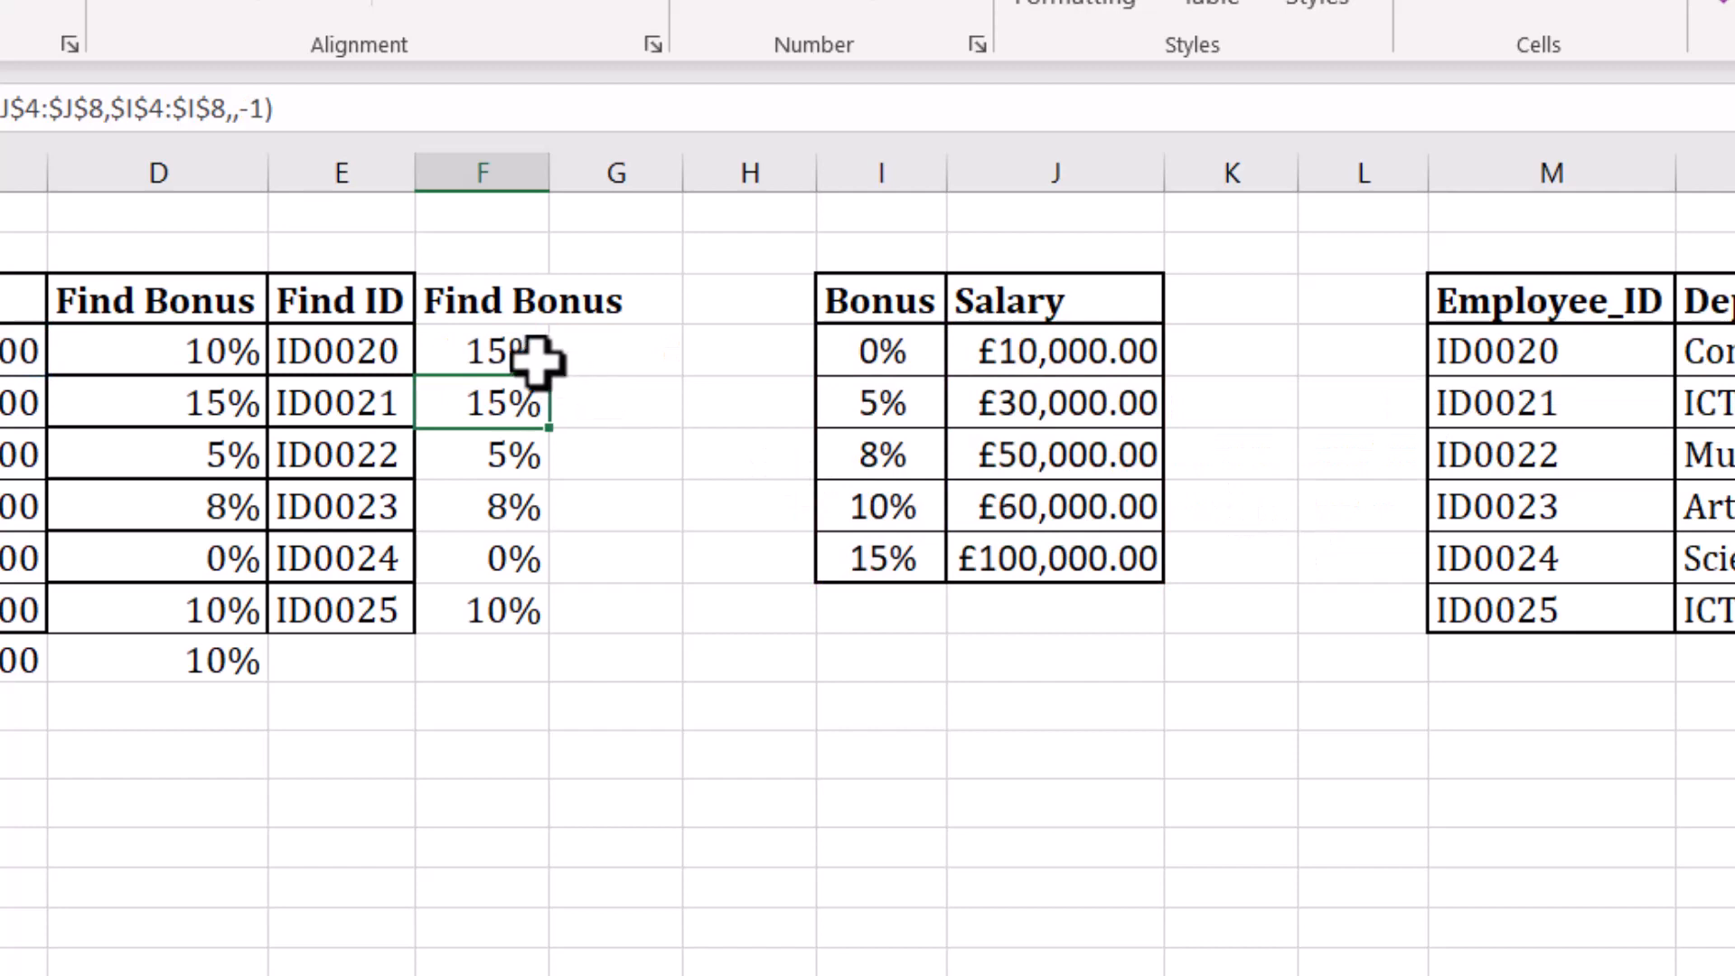
left_click(510, 353)
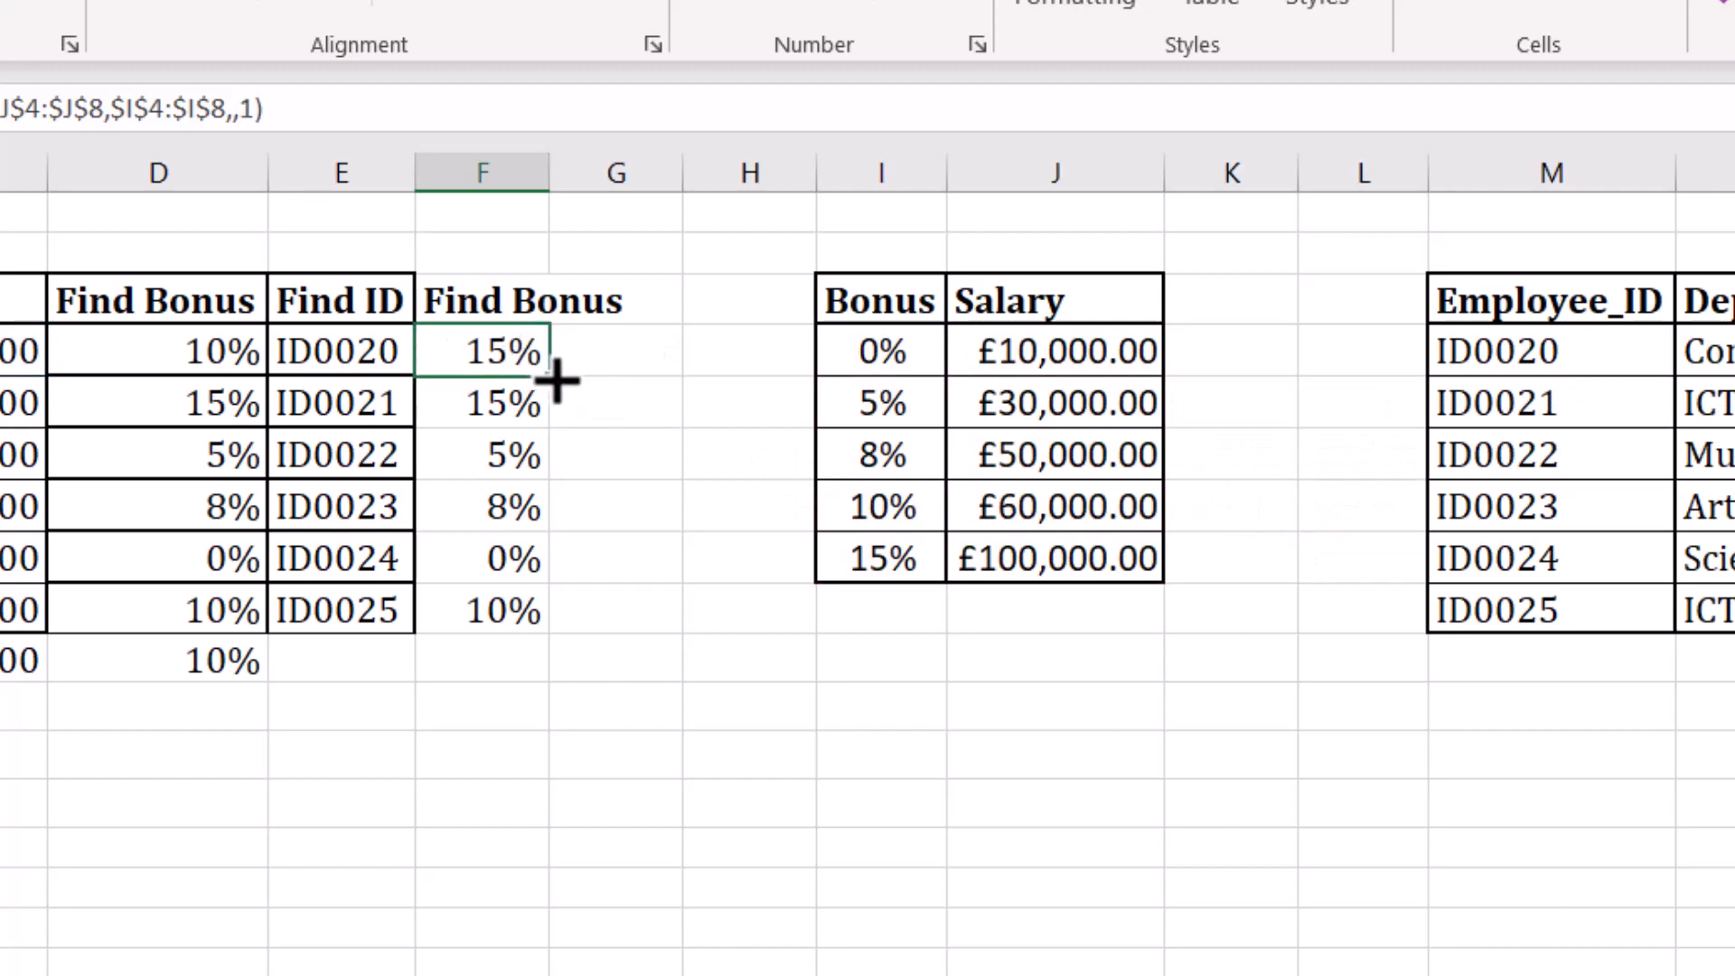
double_click(550, 375)
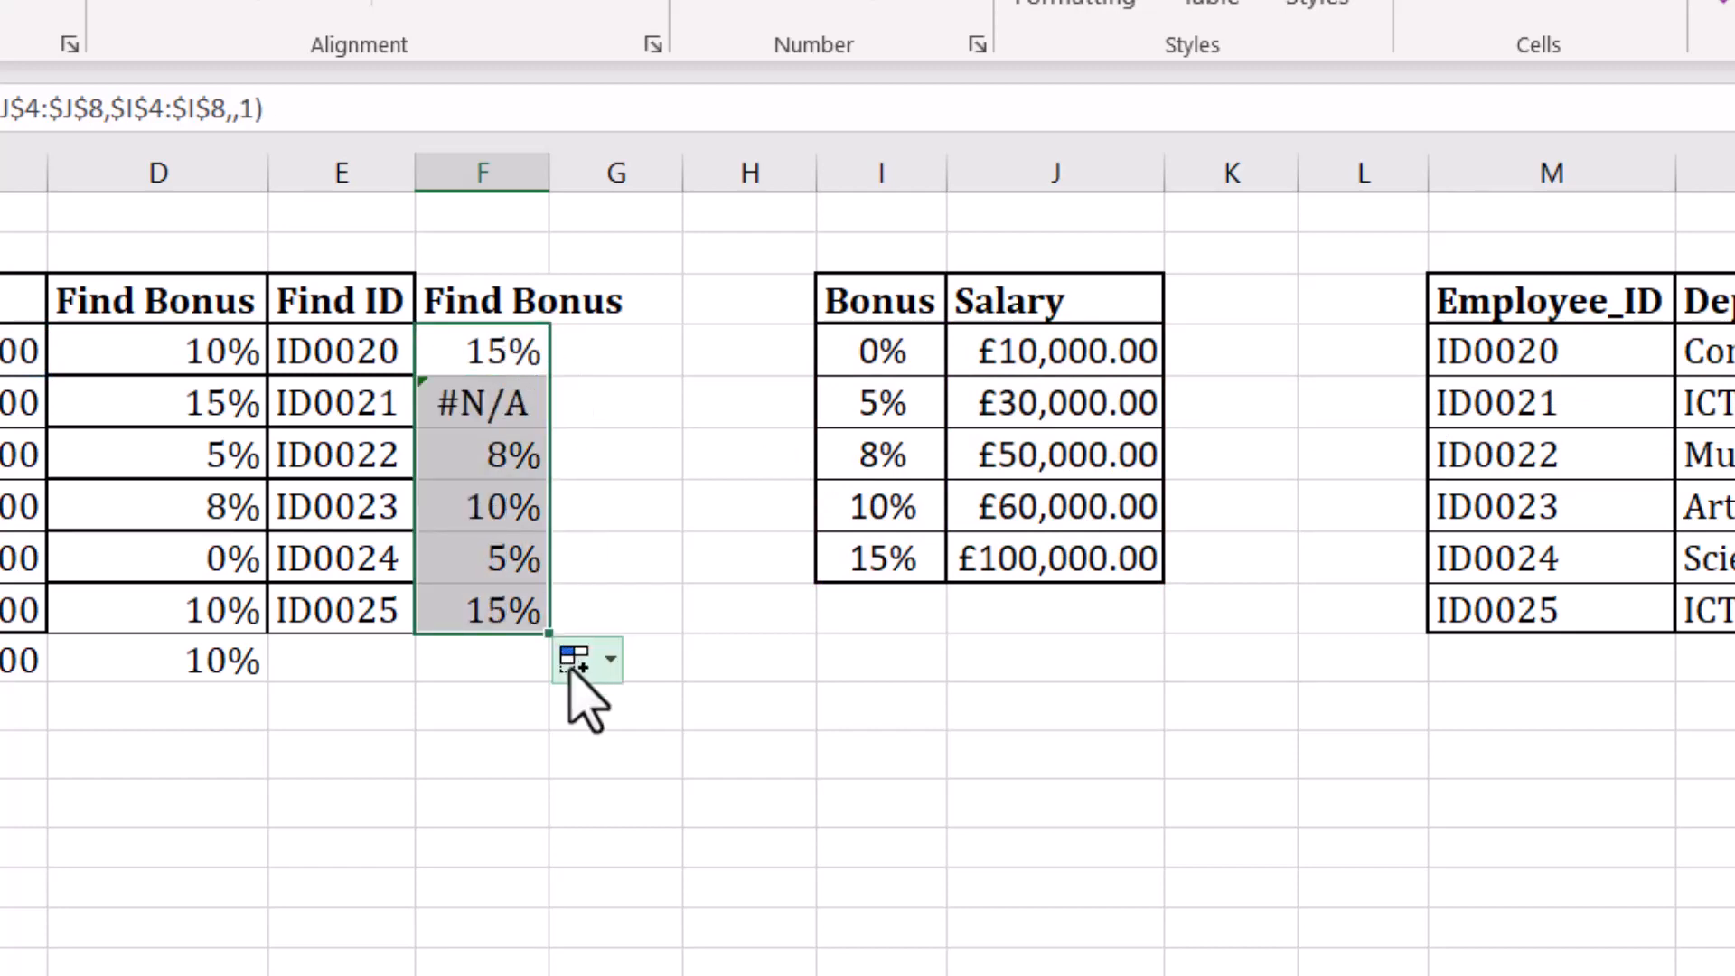
left_click(503, 701)
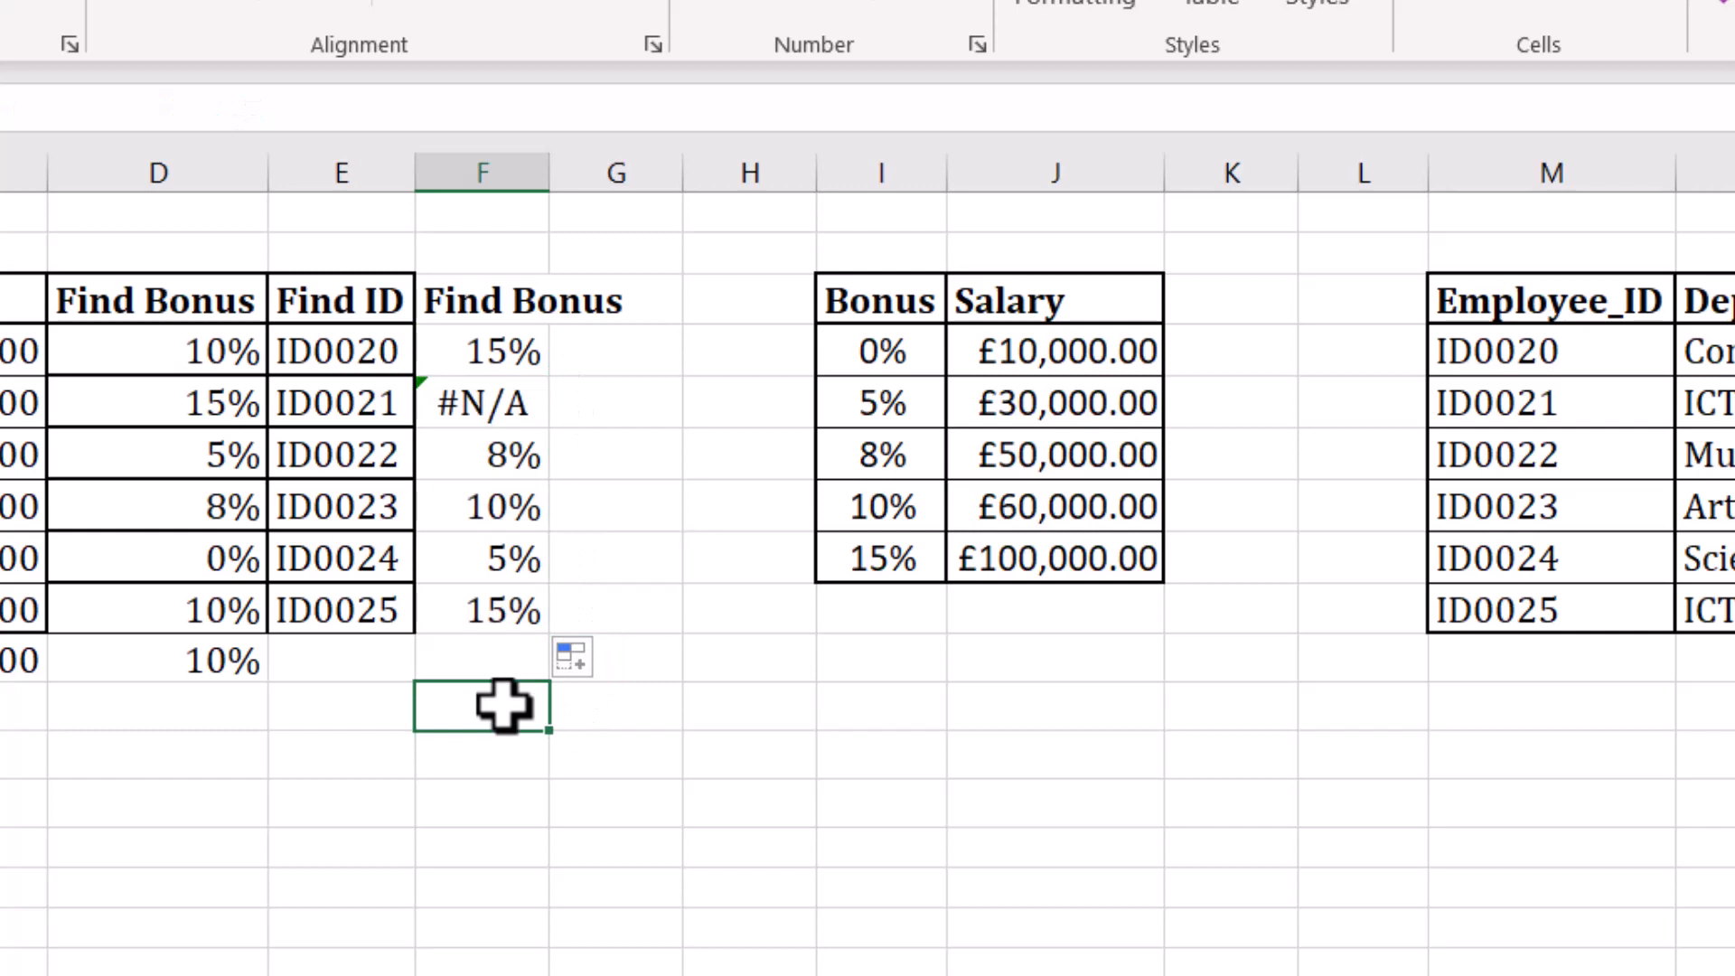
- Inspect the bonus formulas in F5 and F4, and compare the salary in C4 with thresholds J7 and J8 and the bonus in I8
left_click(507, 389)
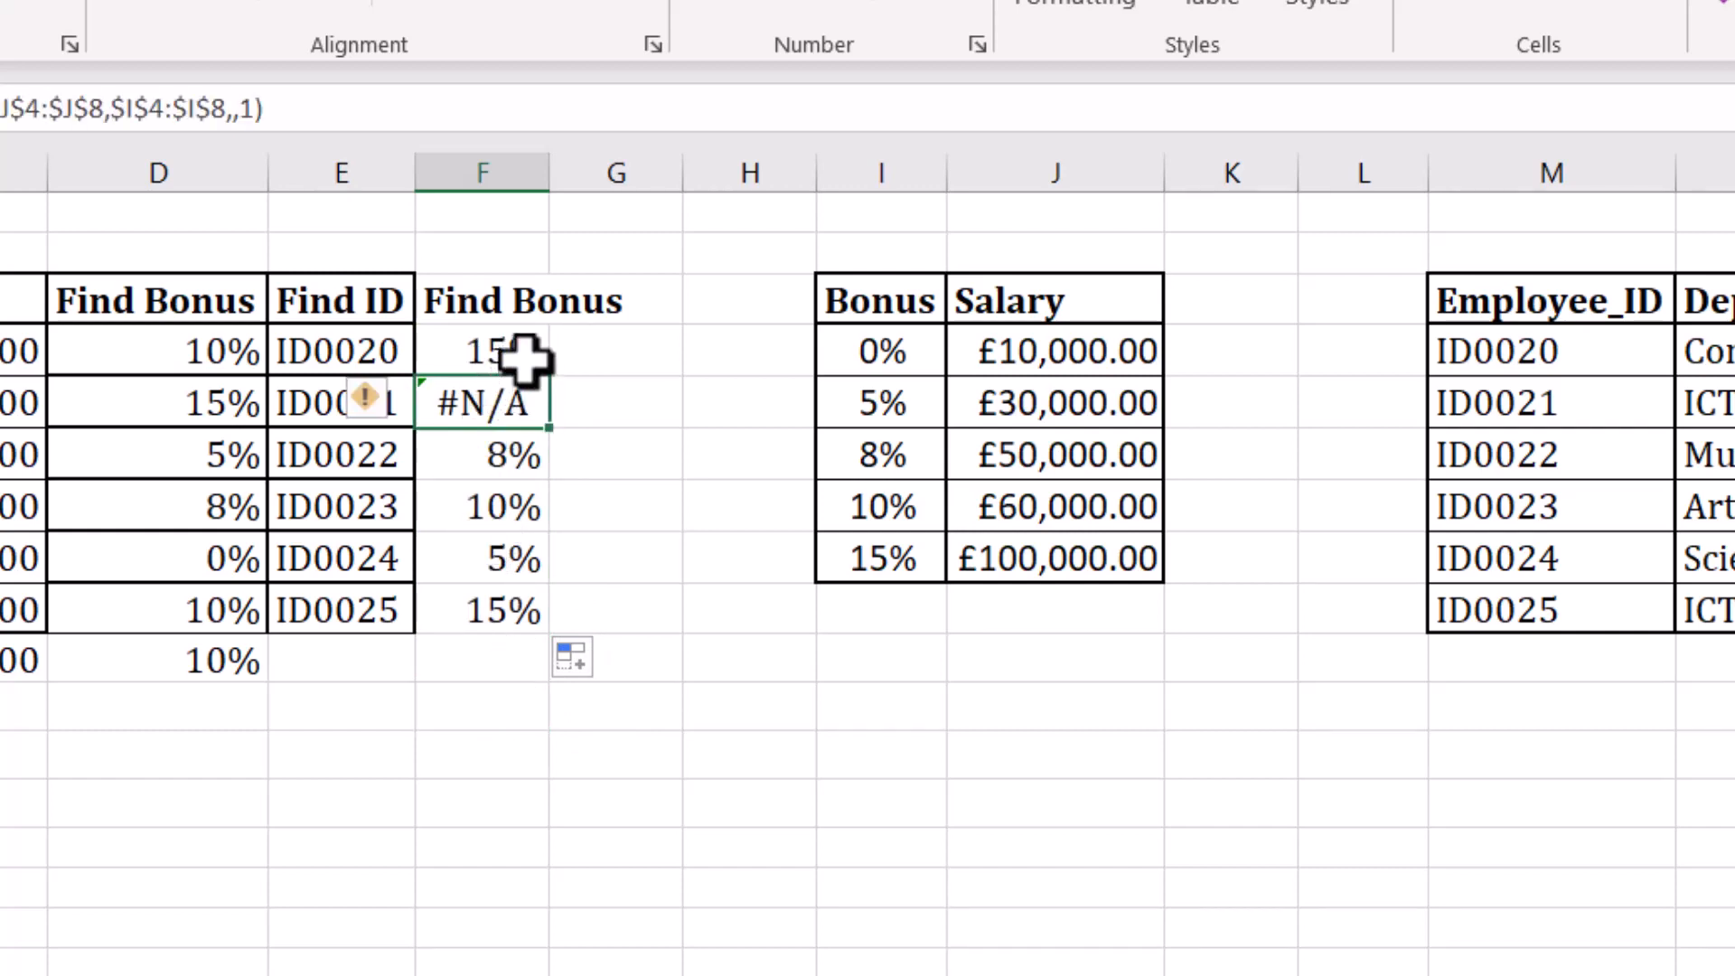
left_click(527, 355)
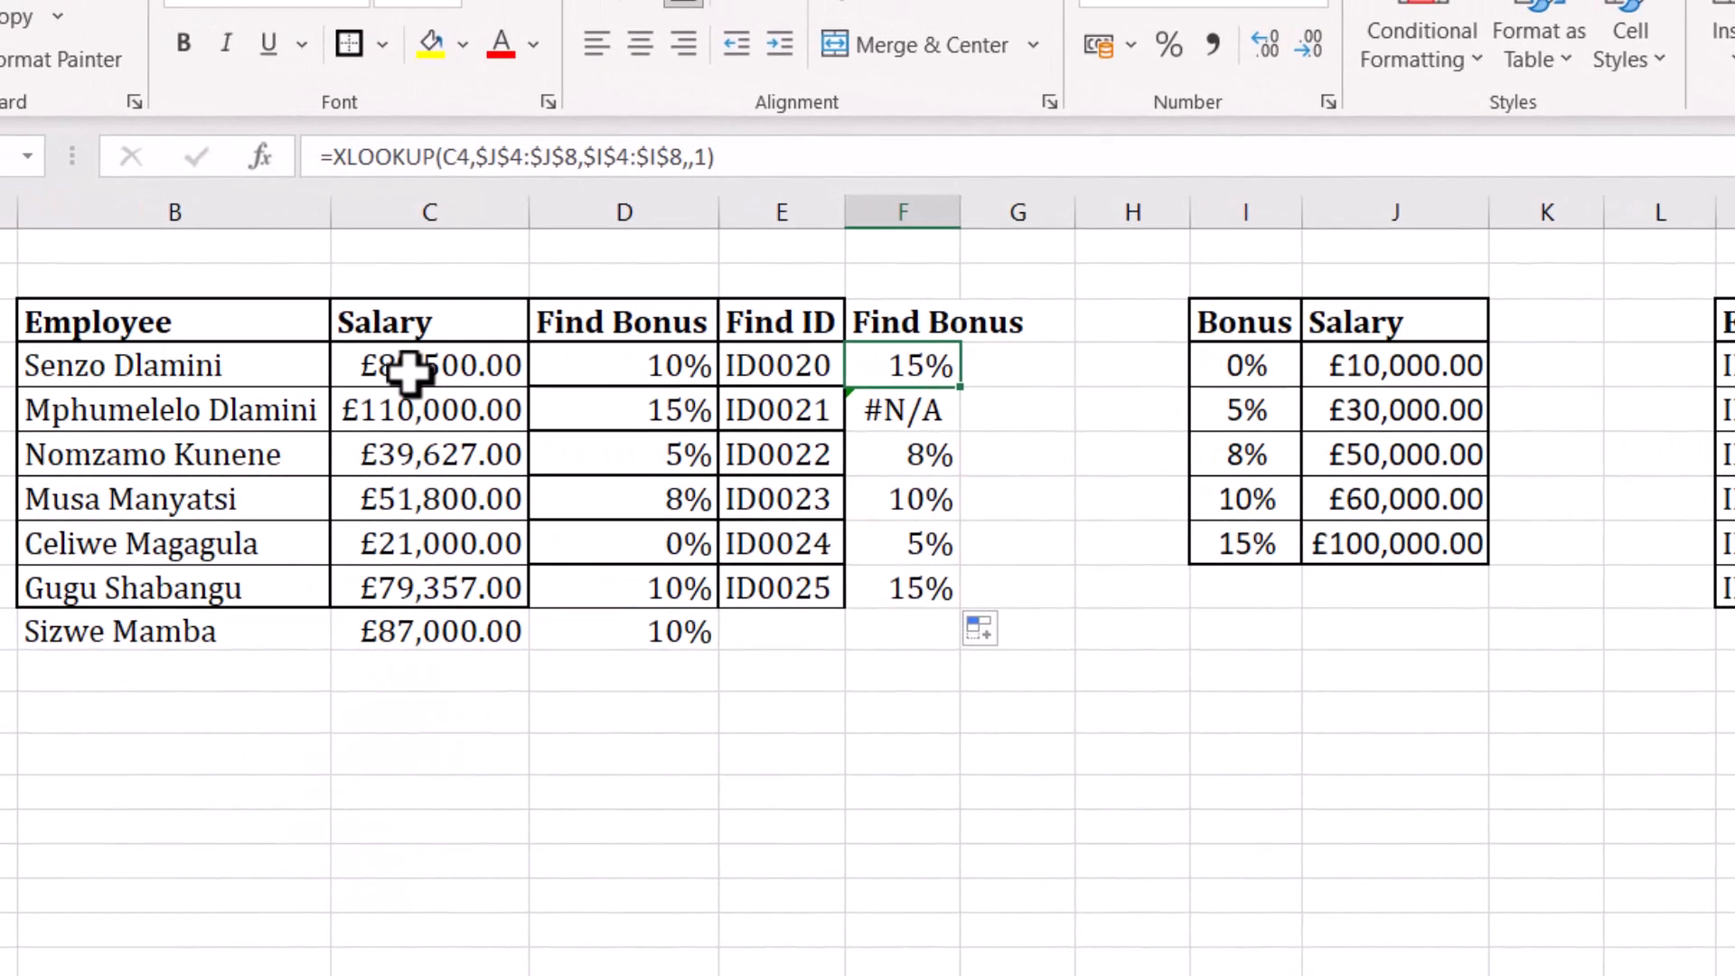
left_click(409, 371)
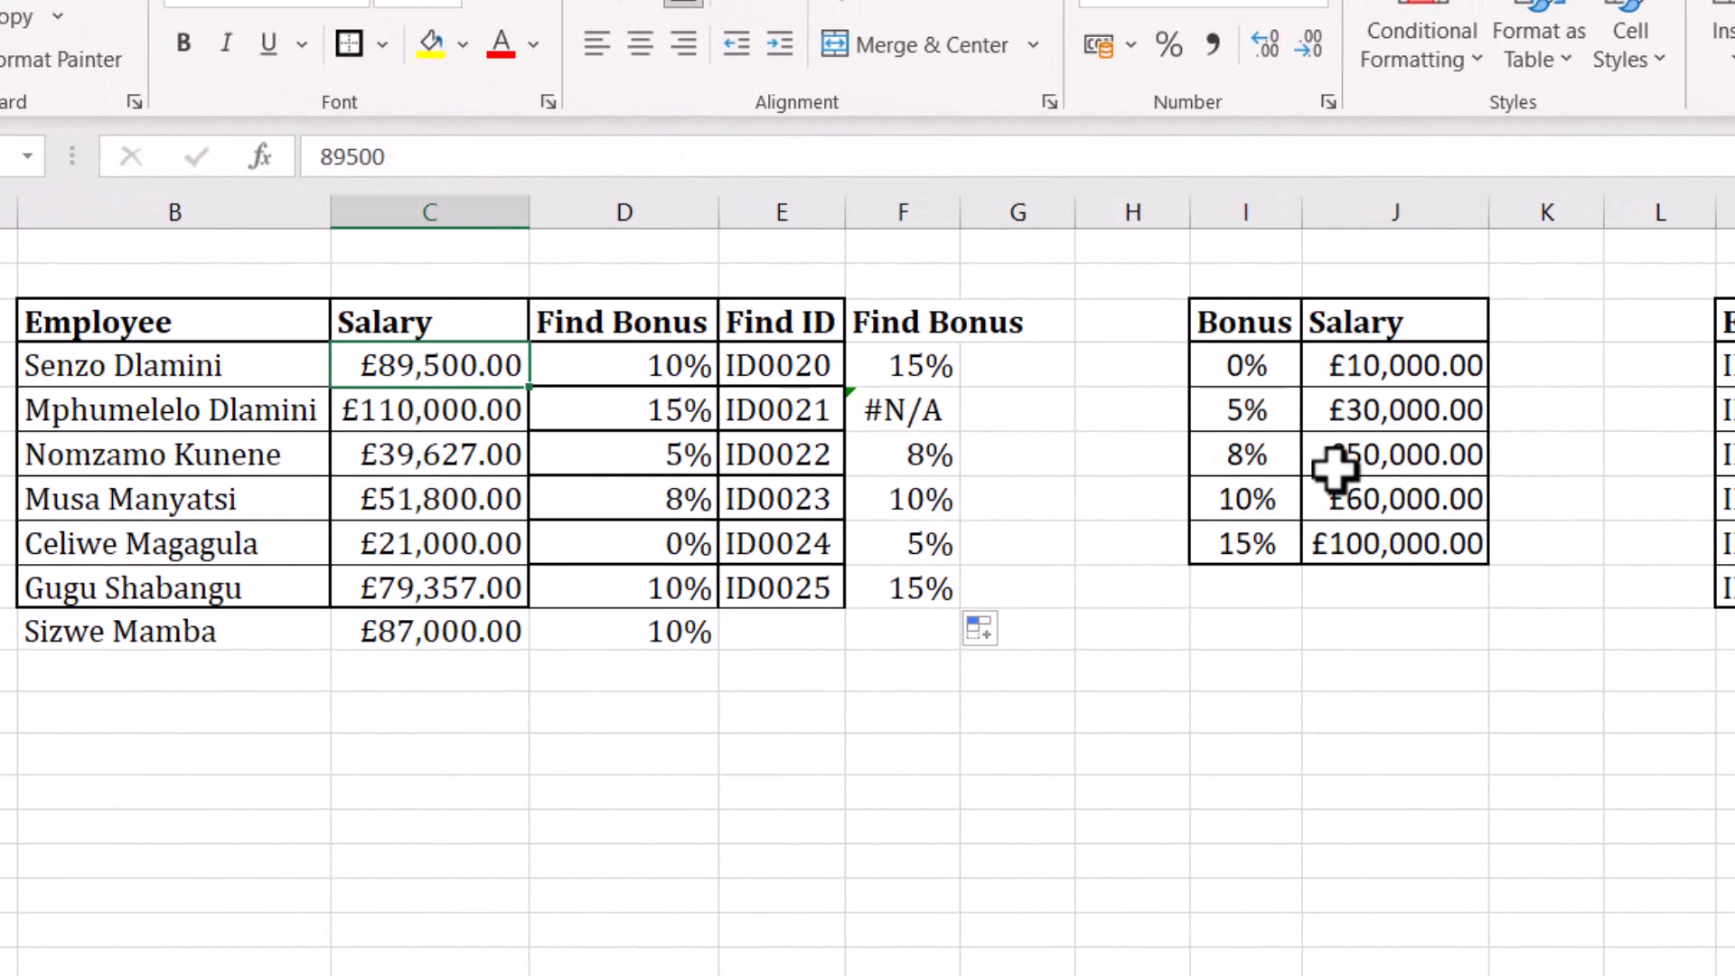
left_click(1404, 504)
left_click(1414, 545)
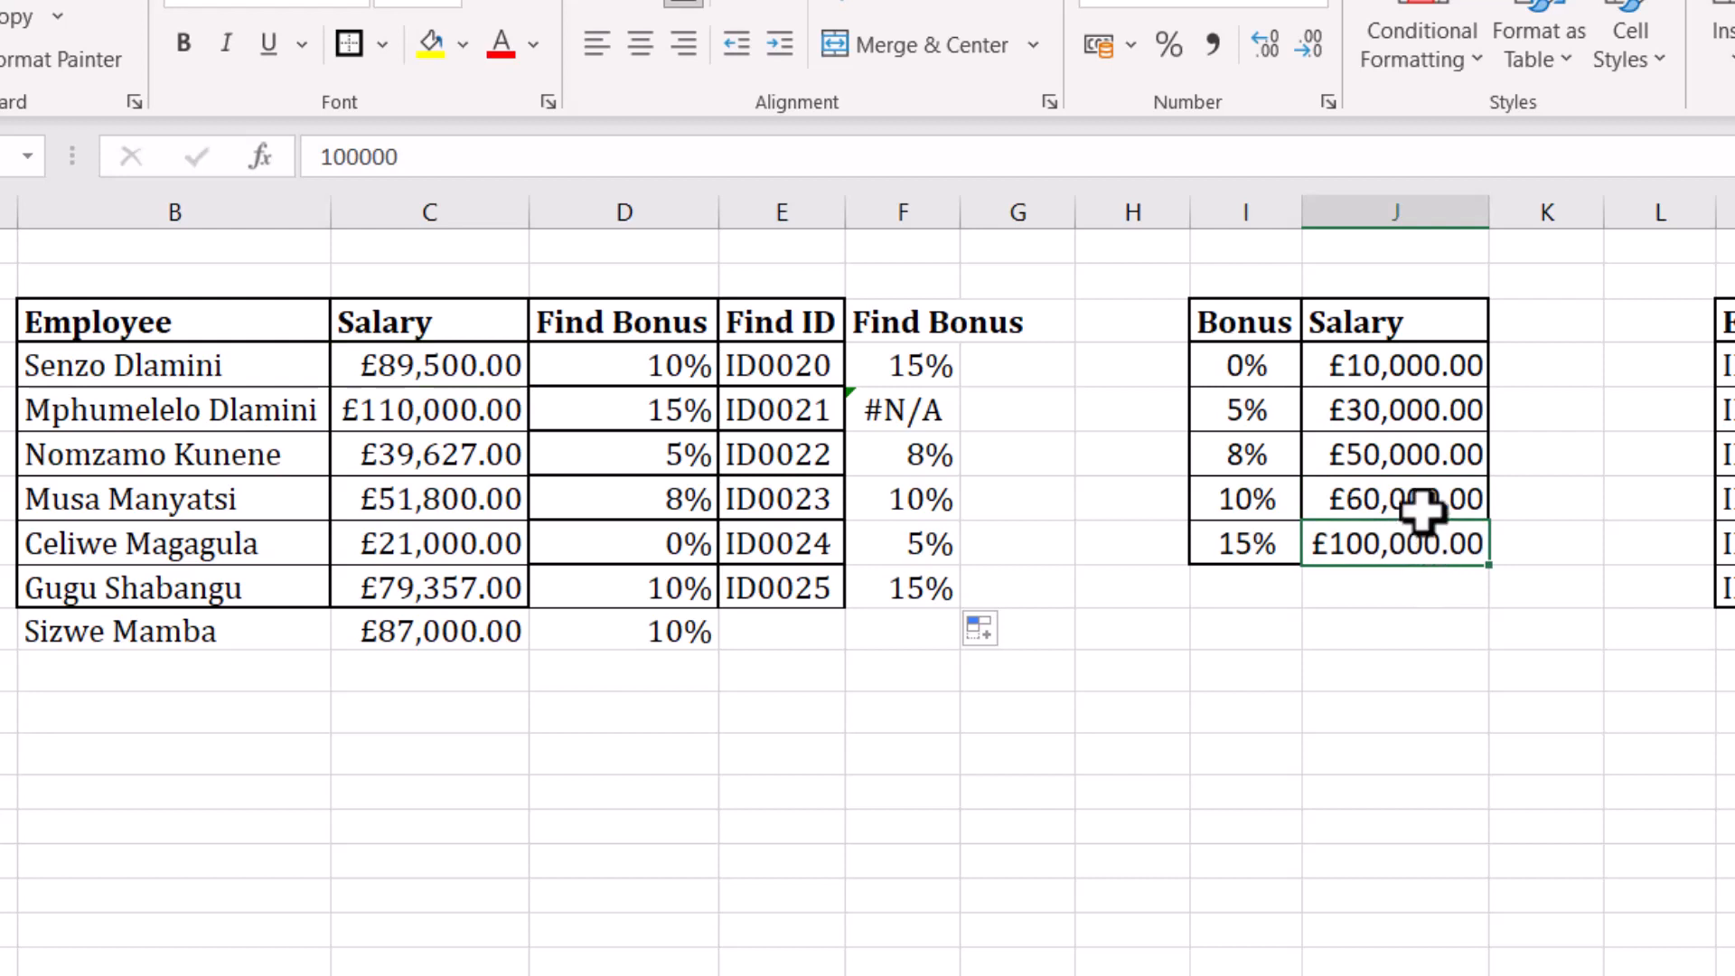
left_click(1425, 507)
left_click(1424, 537)
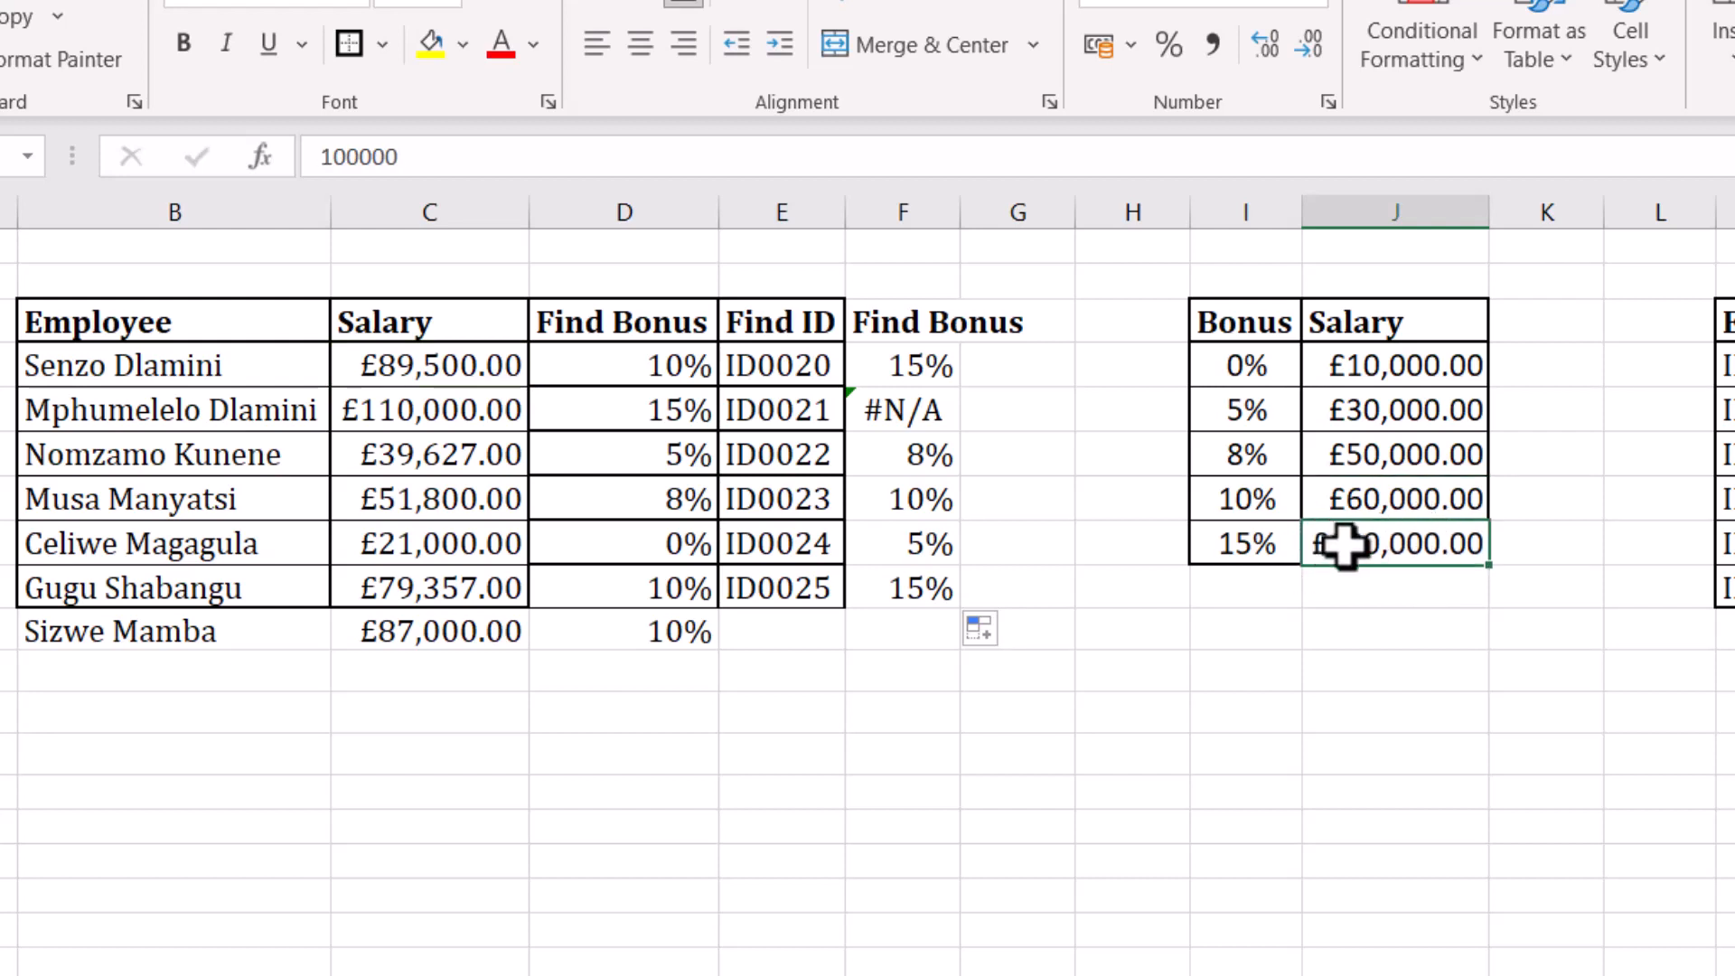
left_click(1247, 543)
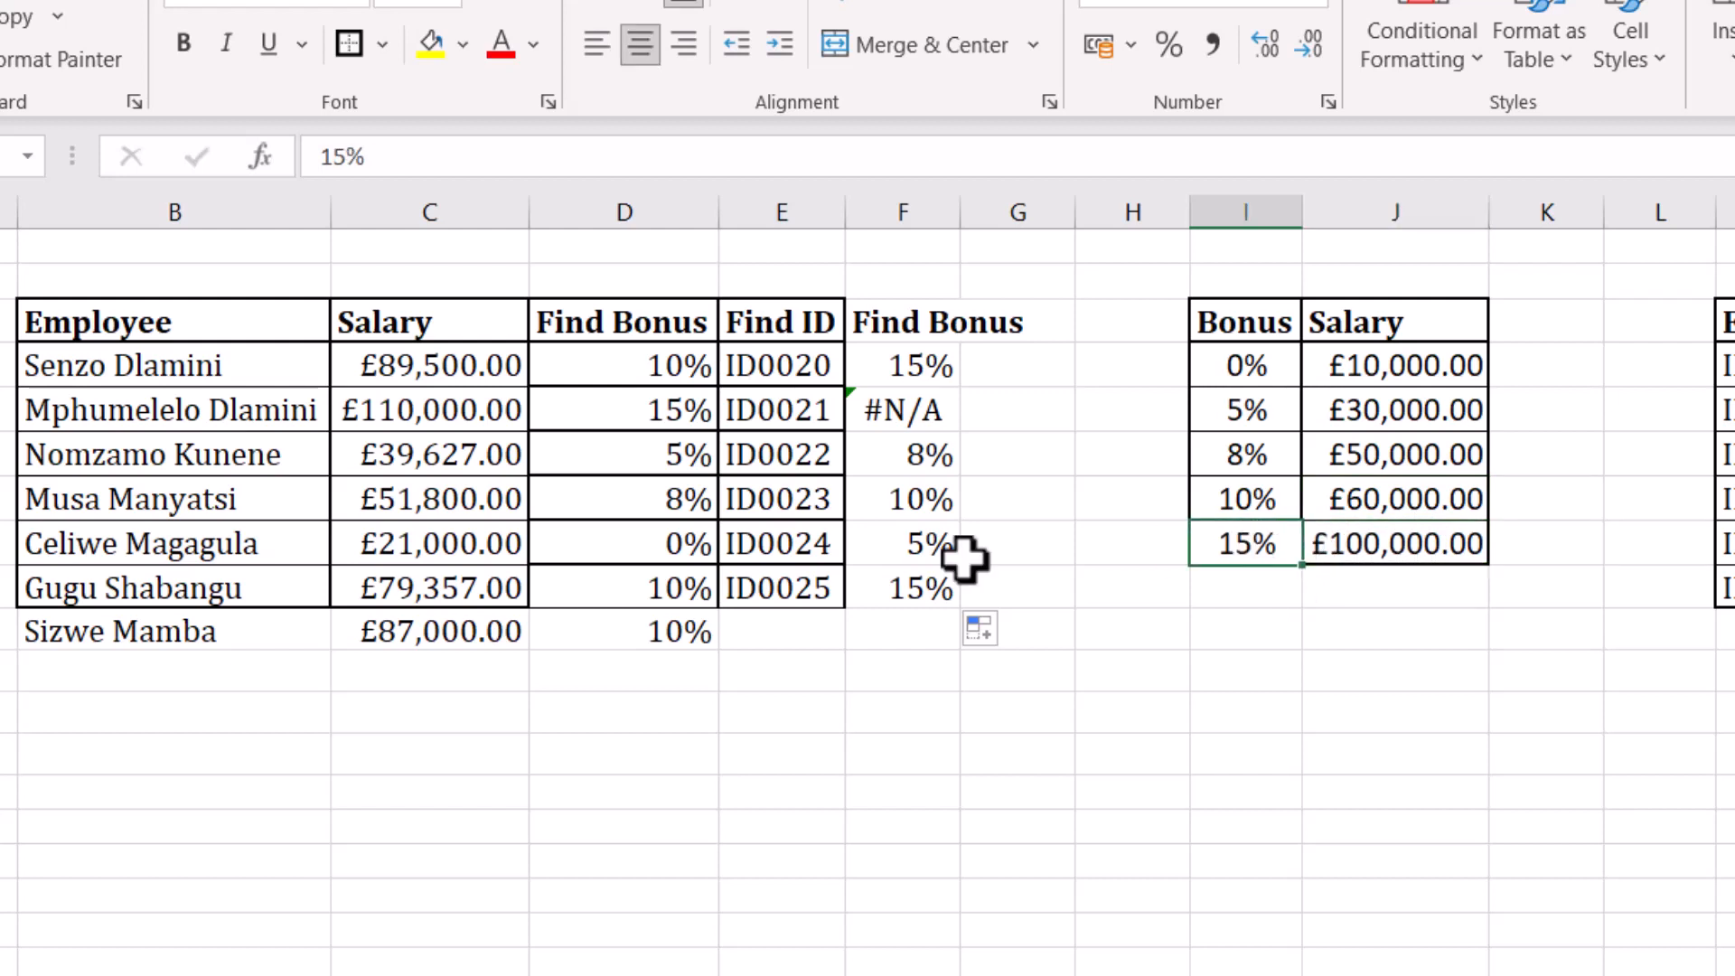
- Compare the fourth employee's salary in C7 with thresholds J6 and J7 and the bonuses in I7 and F7
left_click(440, 506)
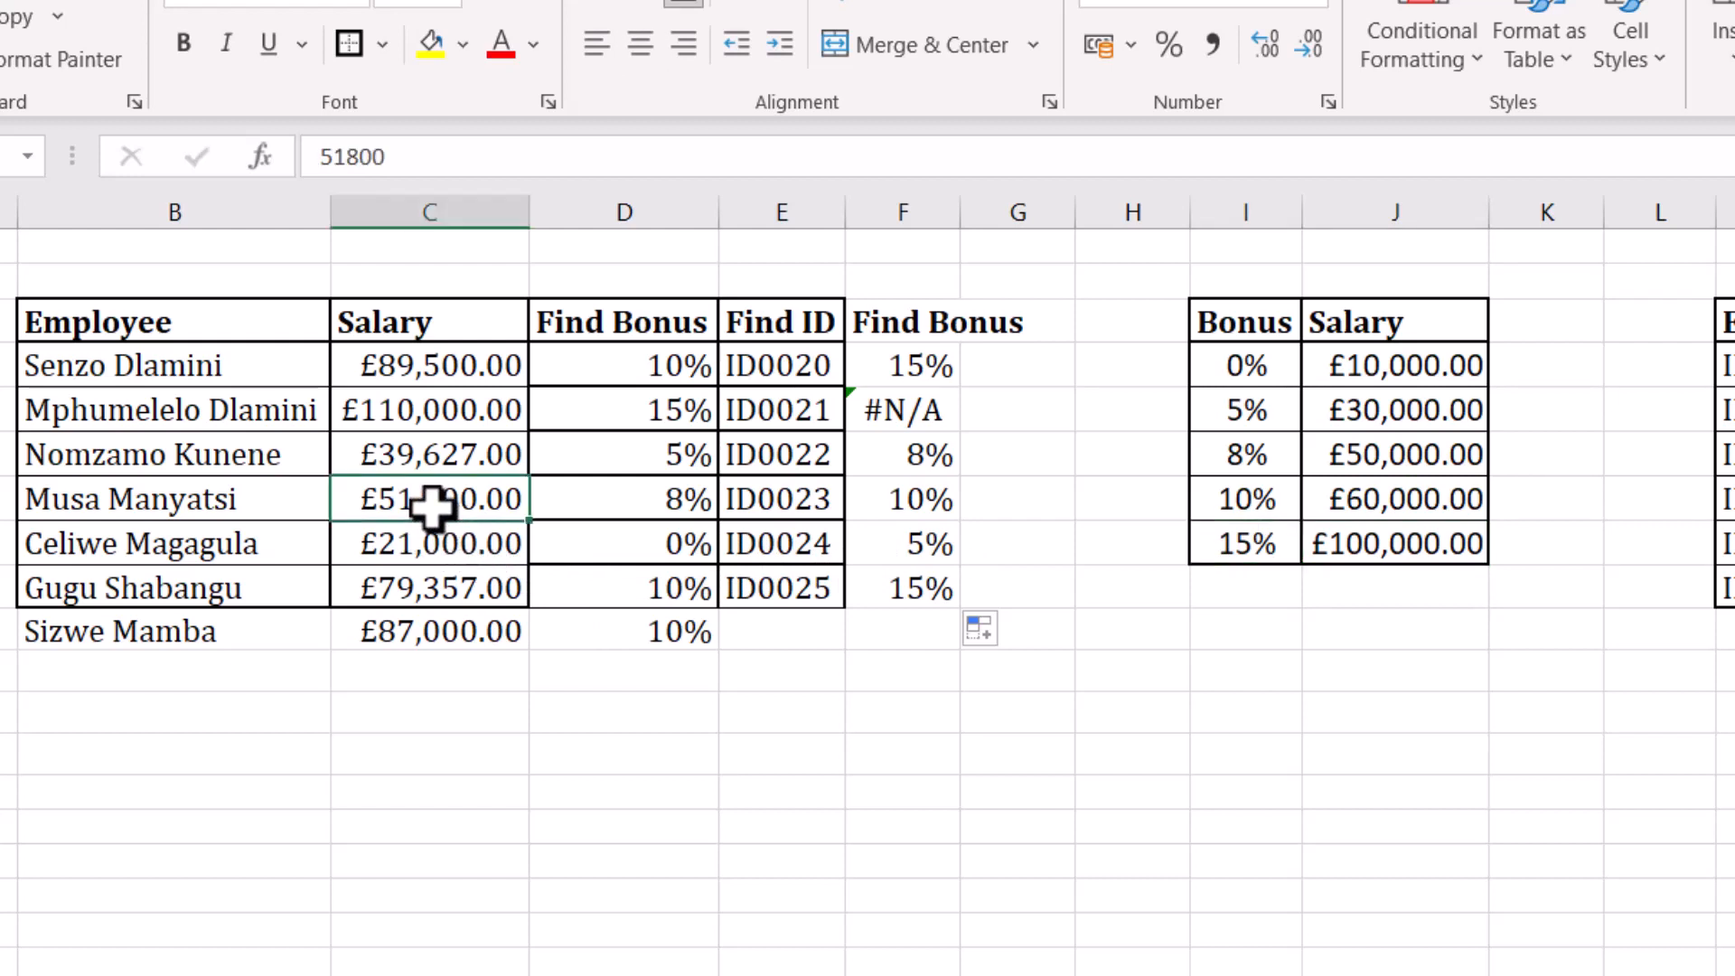
left_click(1387, 453)
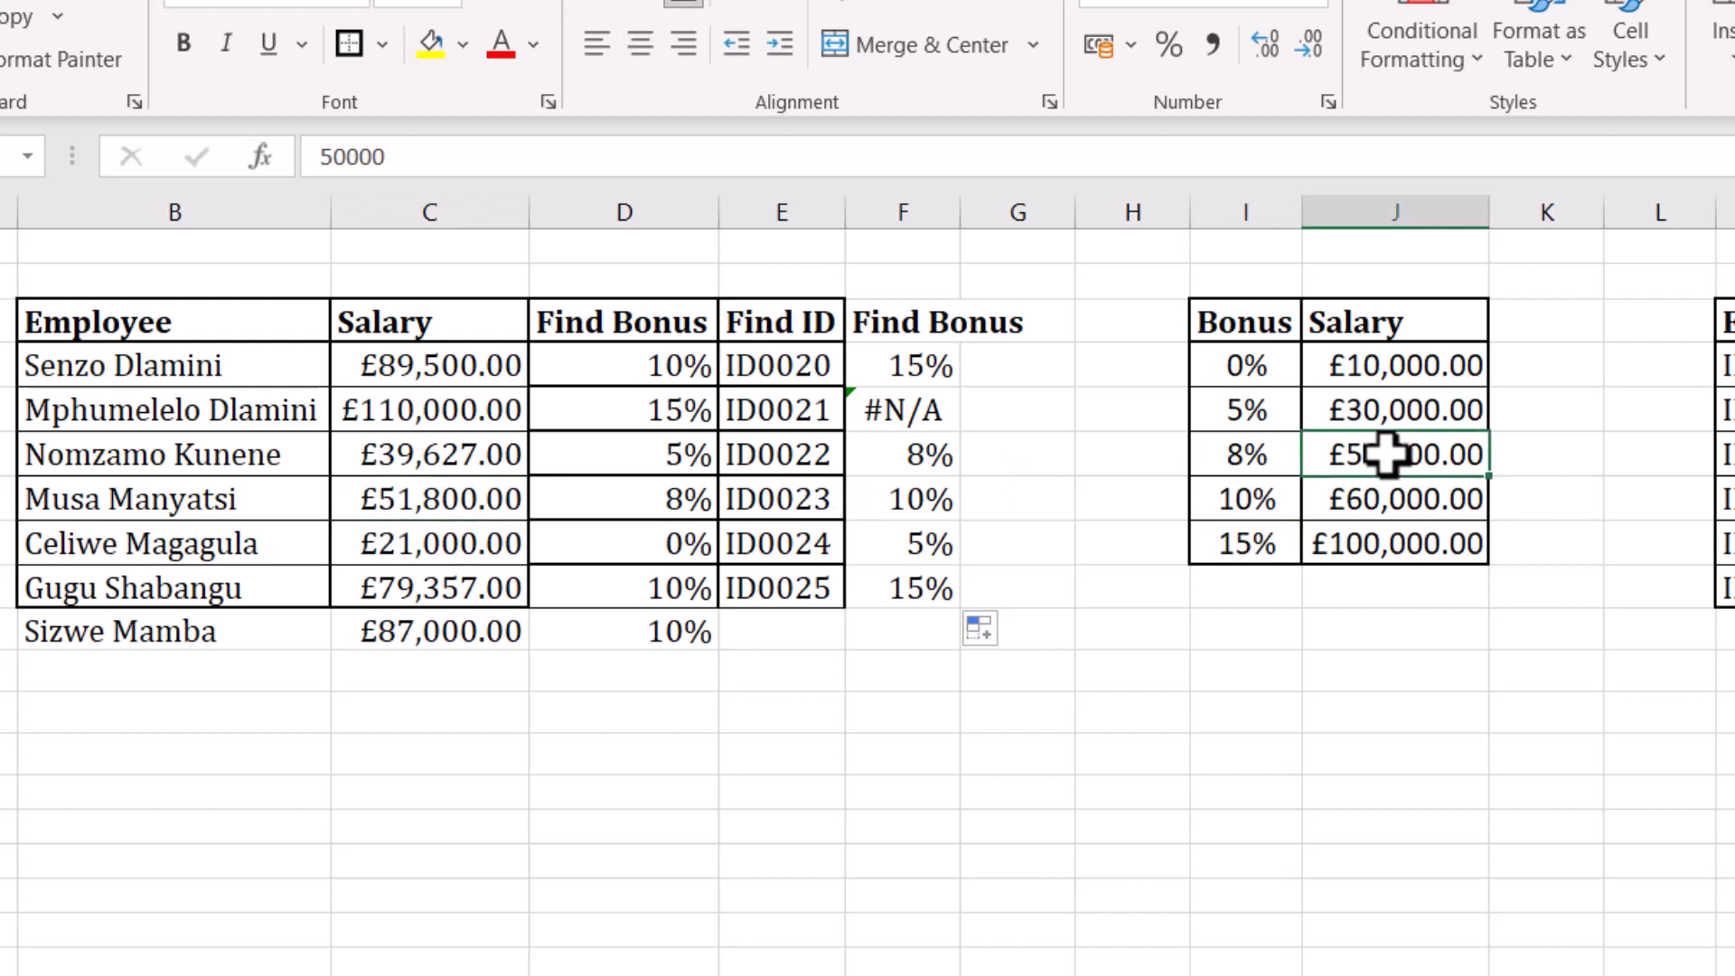
left_click(1408, 495)
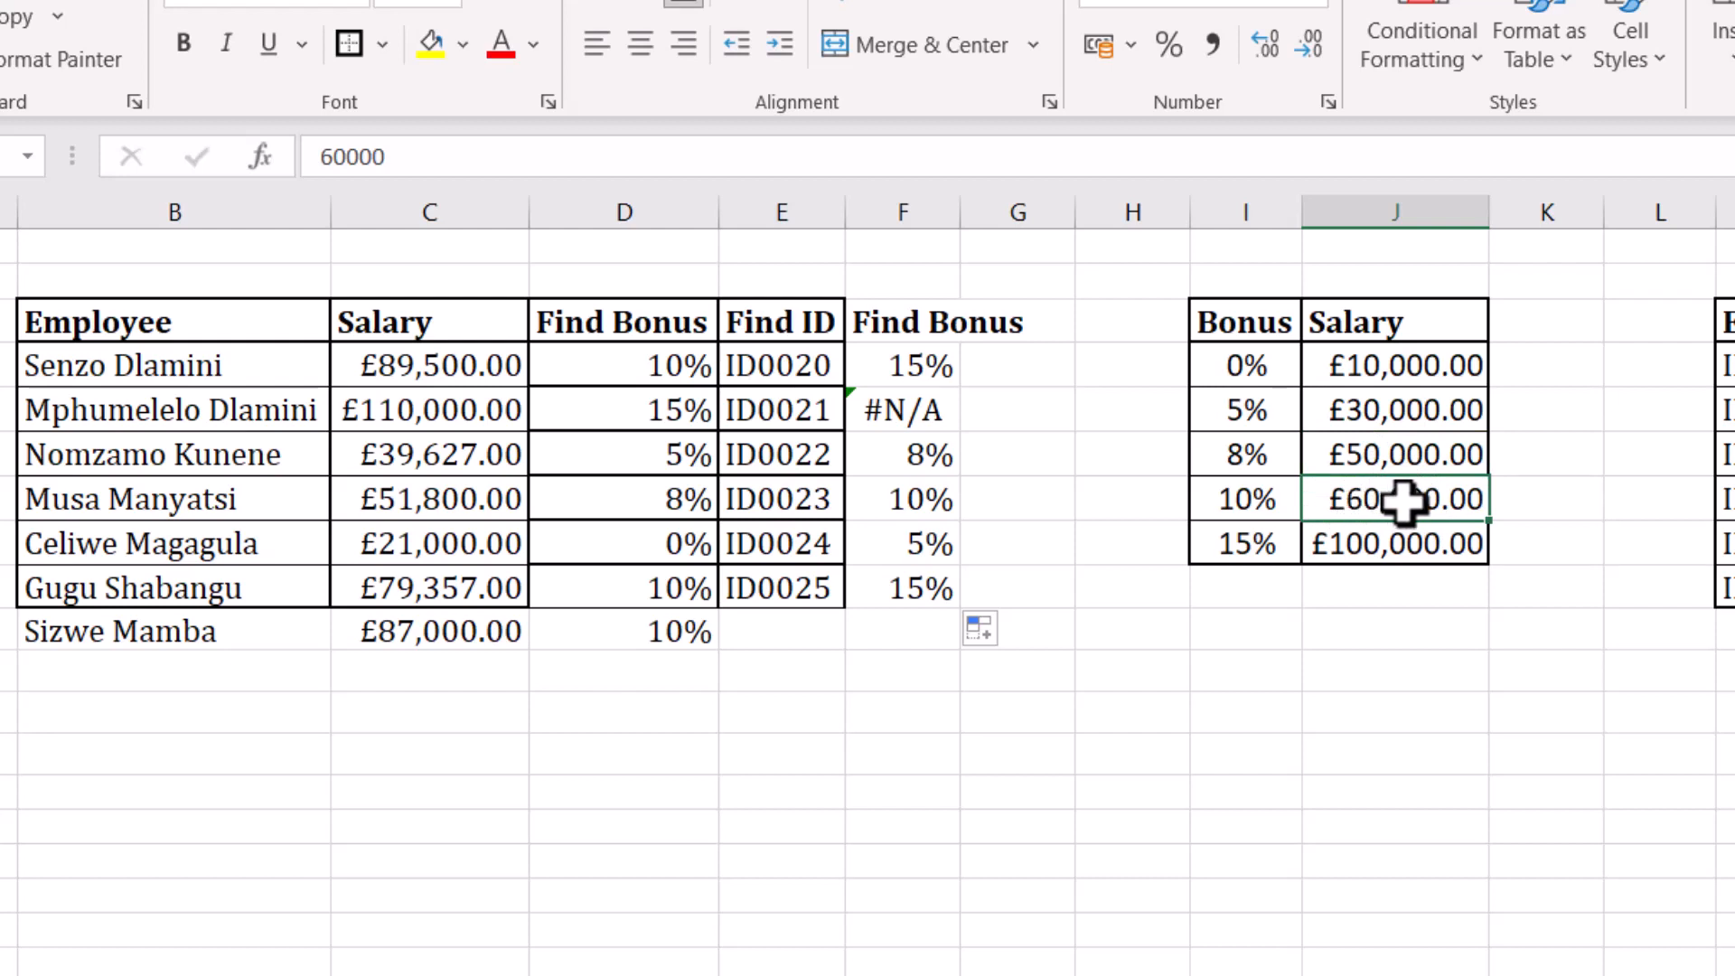
left_click(1243, 504)
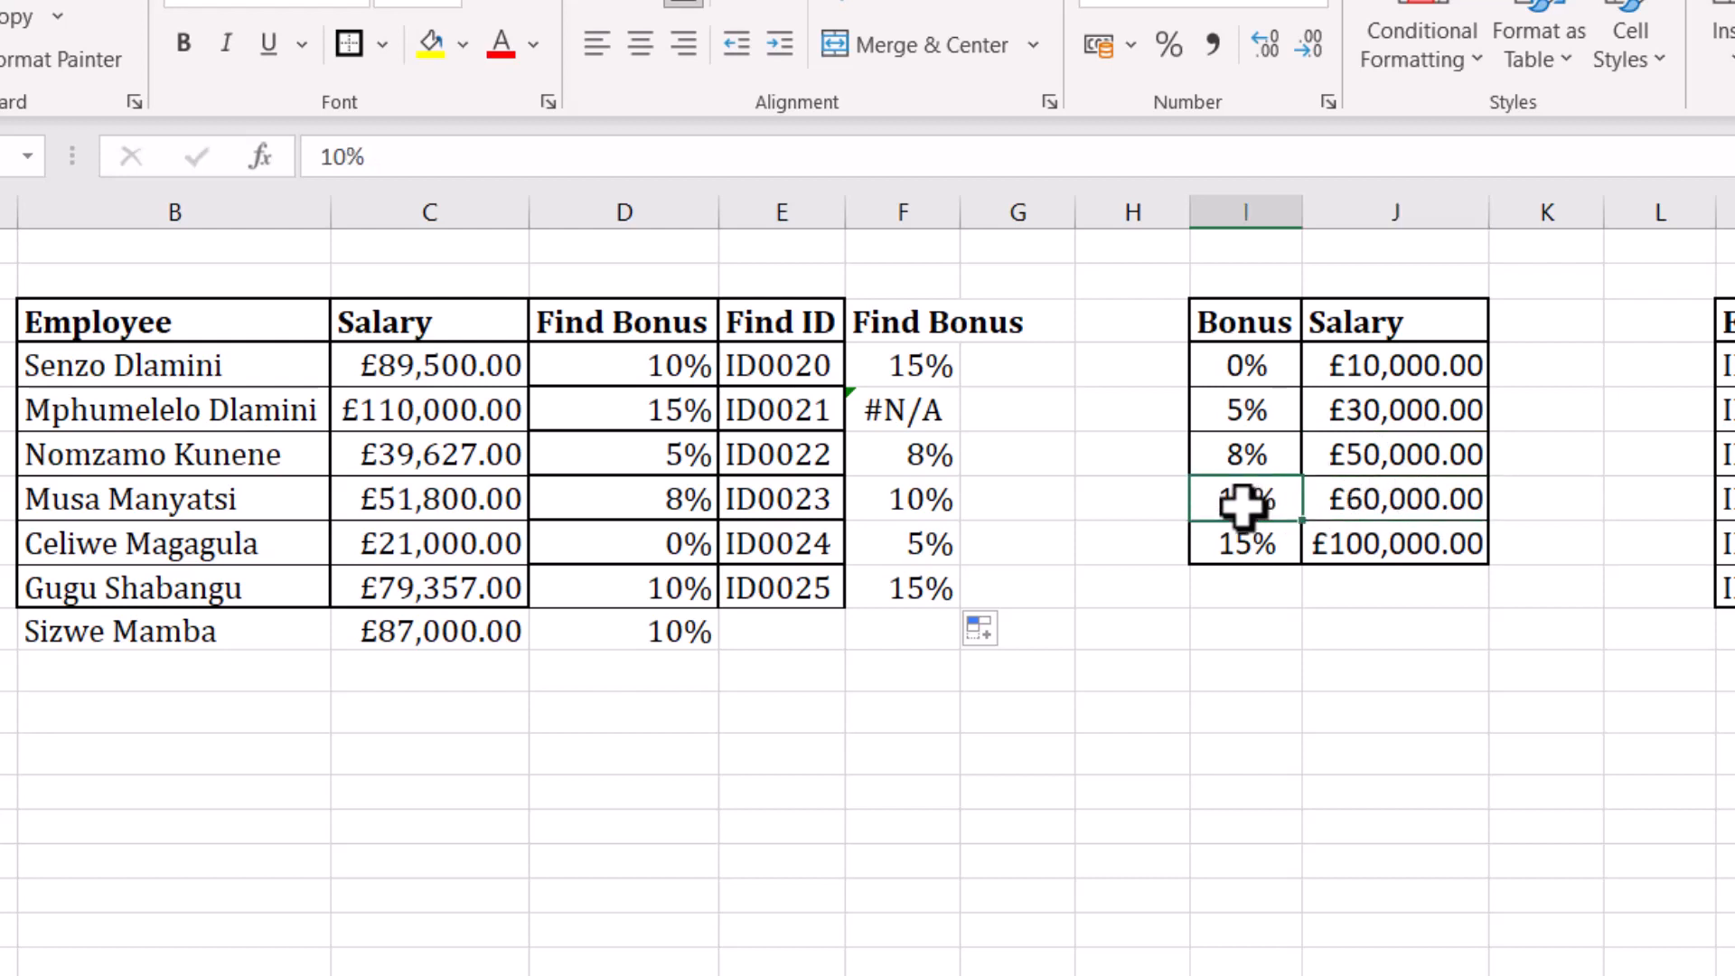
left_click(911, 504)
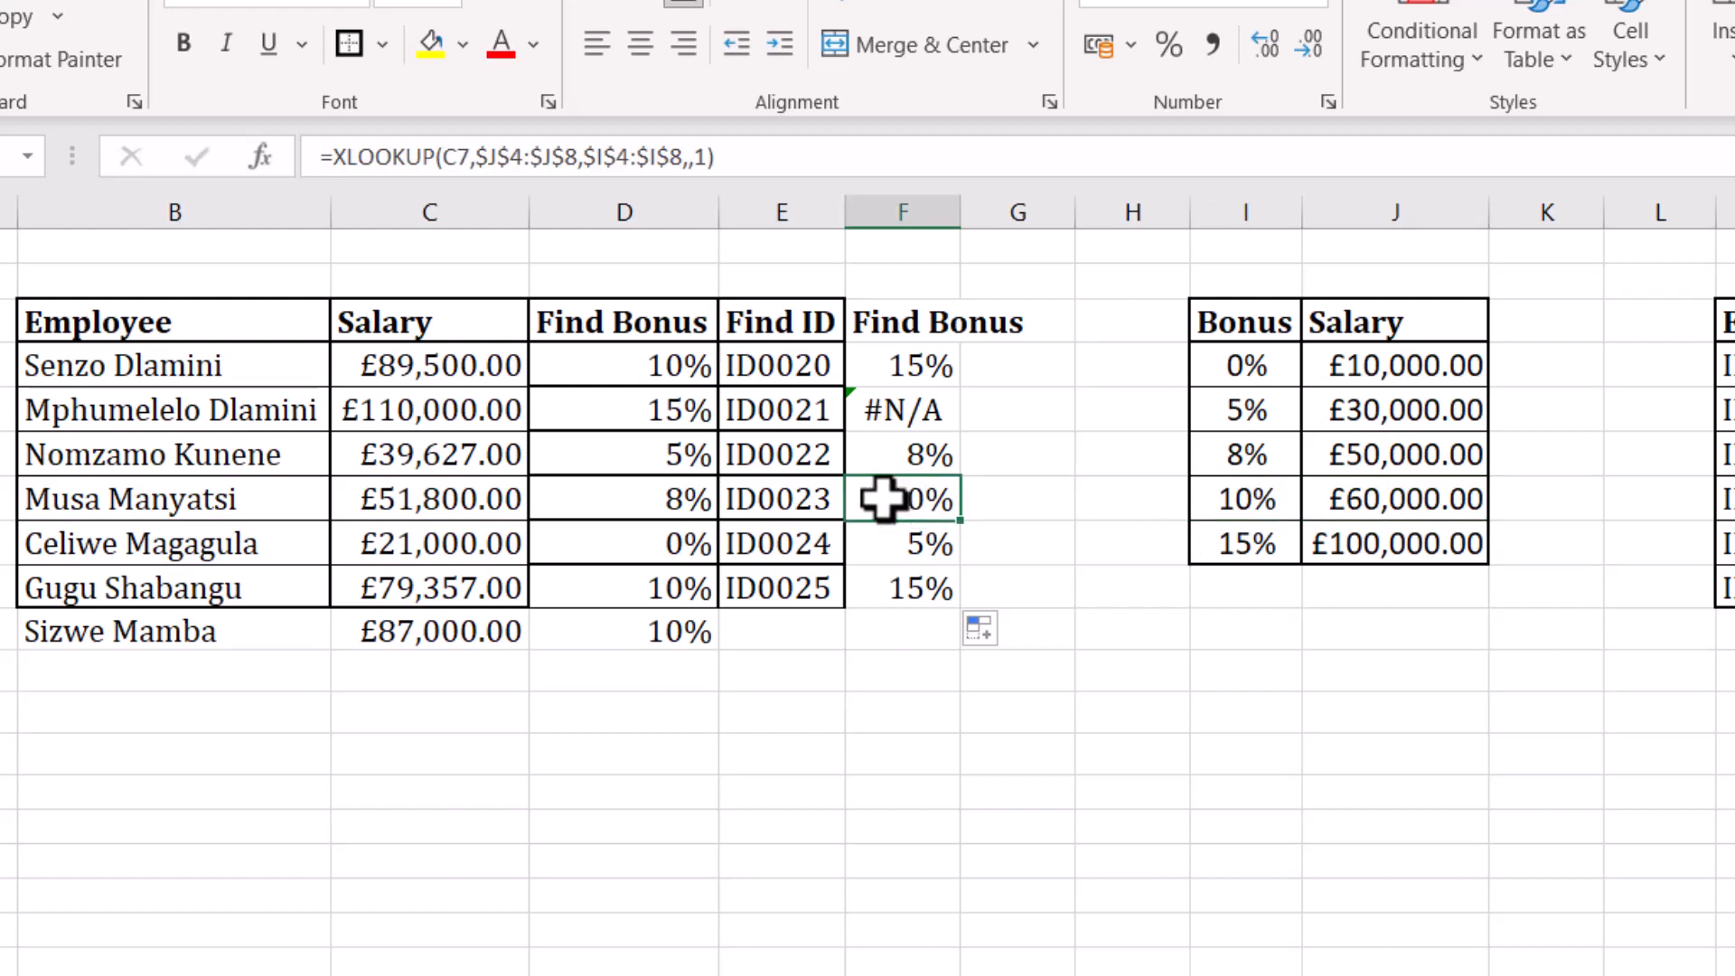
- Examine the empty if_not_found argument in F5's XLOOKUP formula
left_click(929, 416)
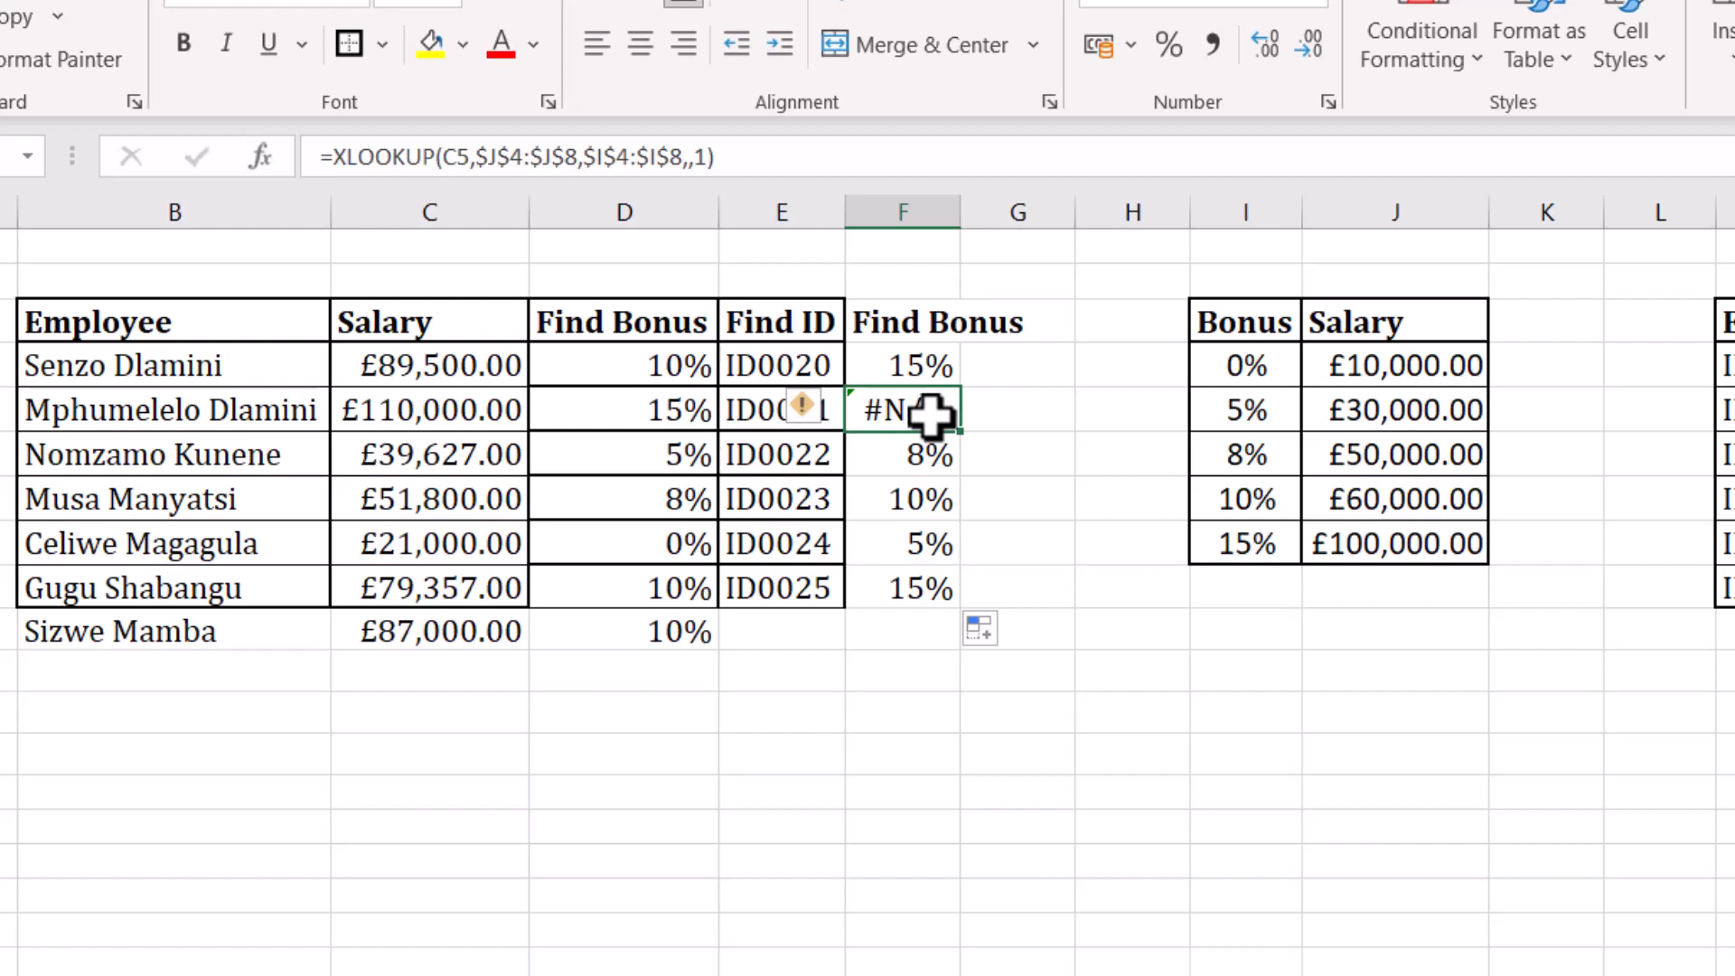
double_click(929, 415)
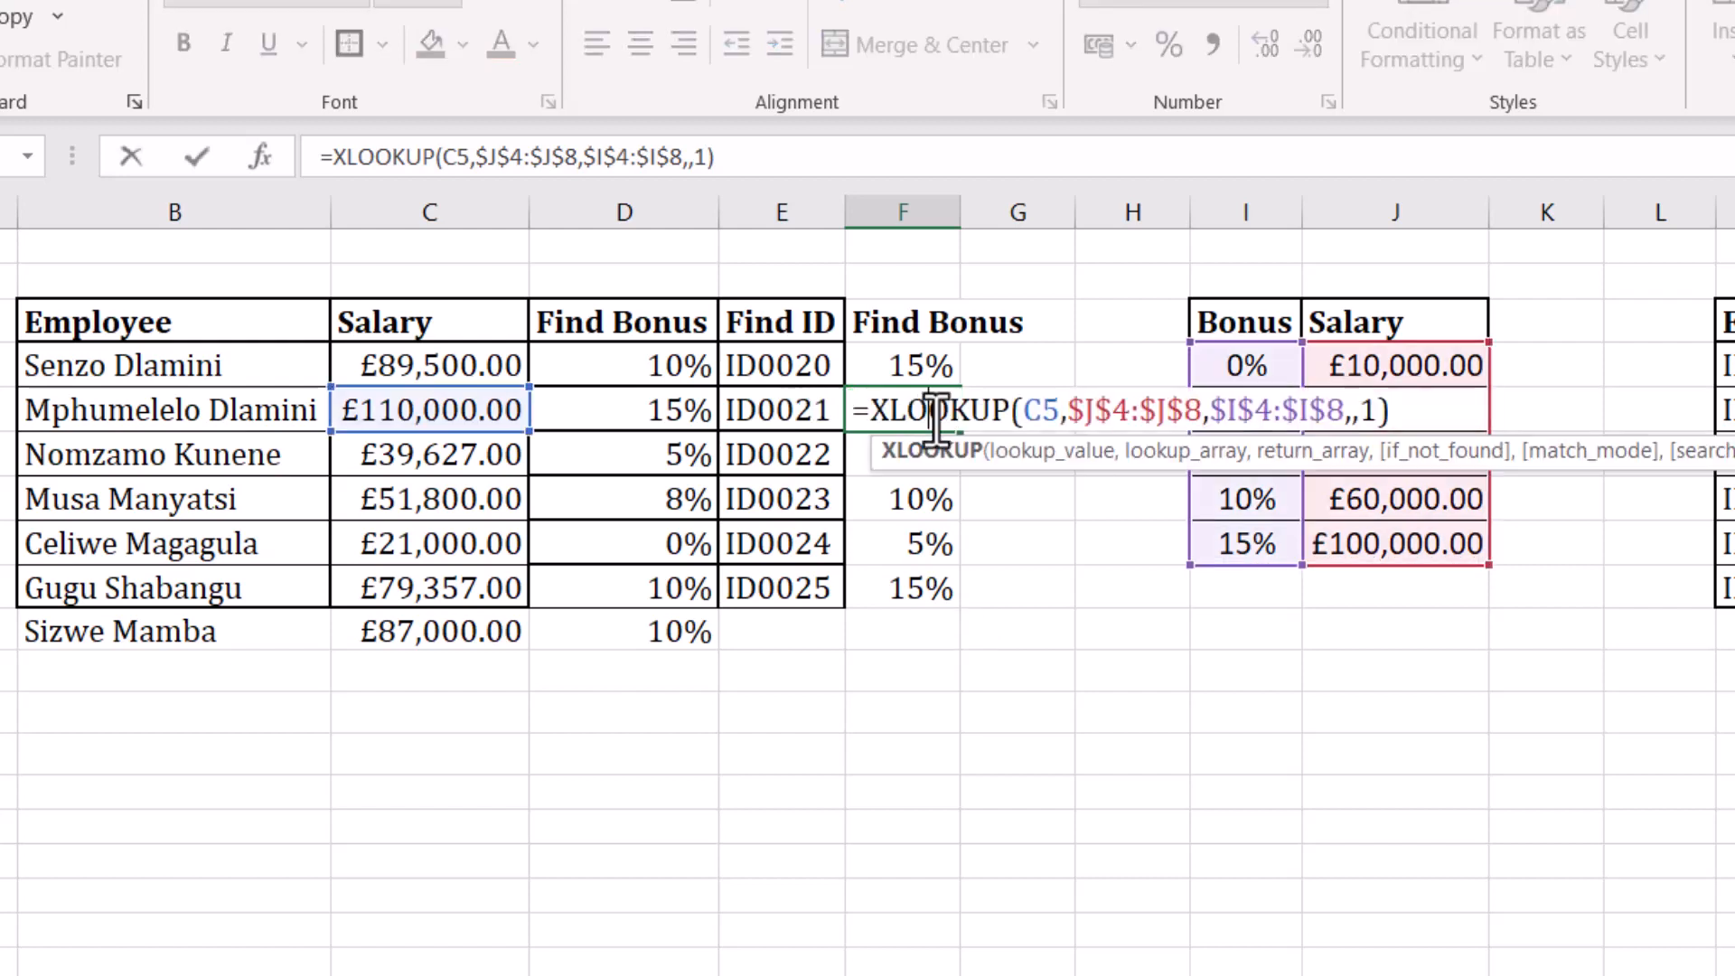
left_click(1352, 414)
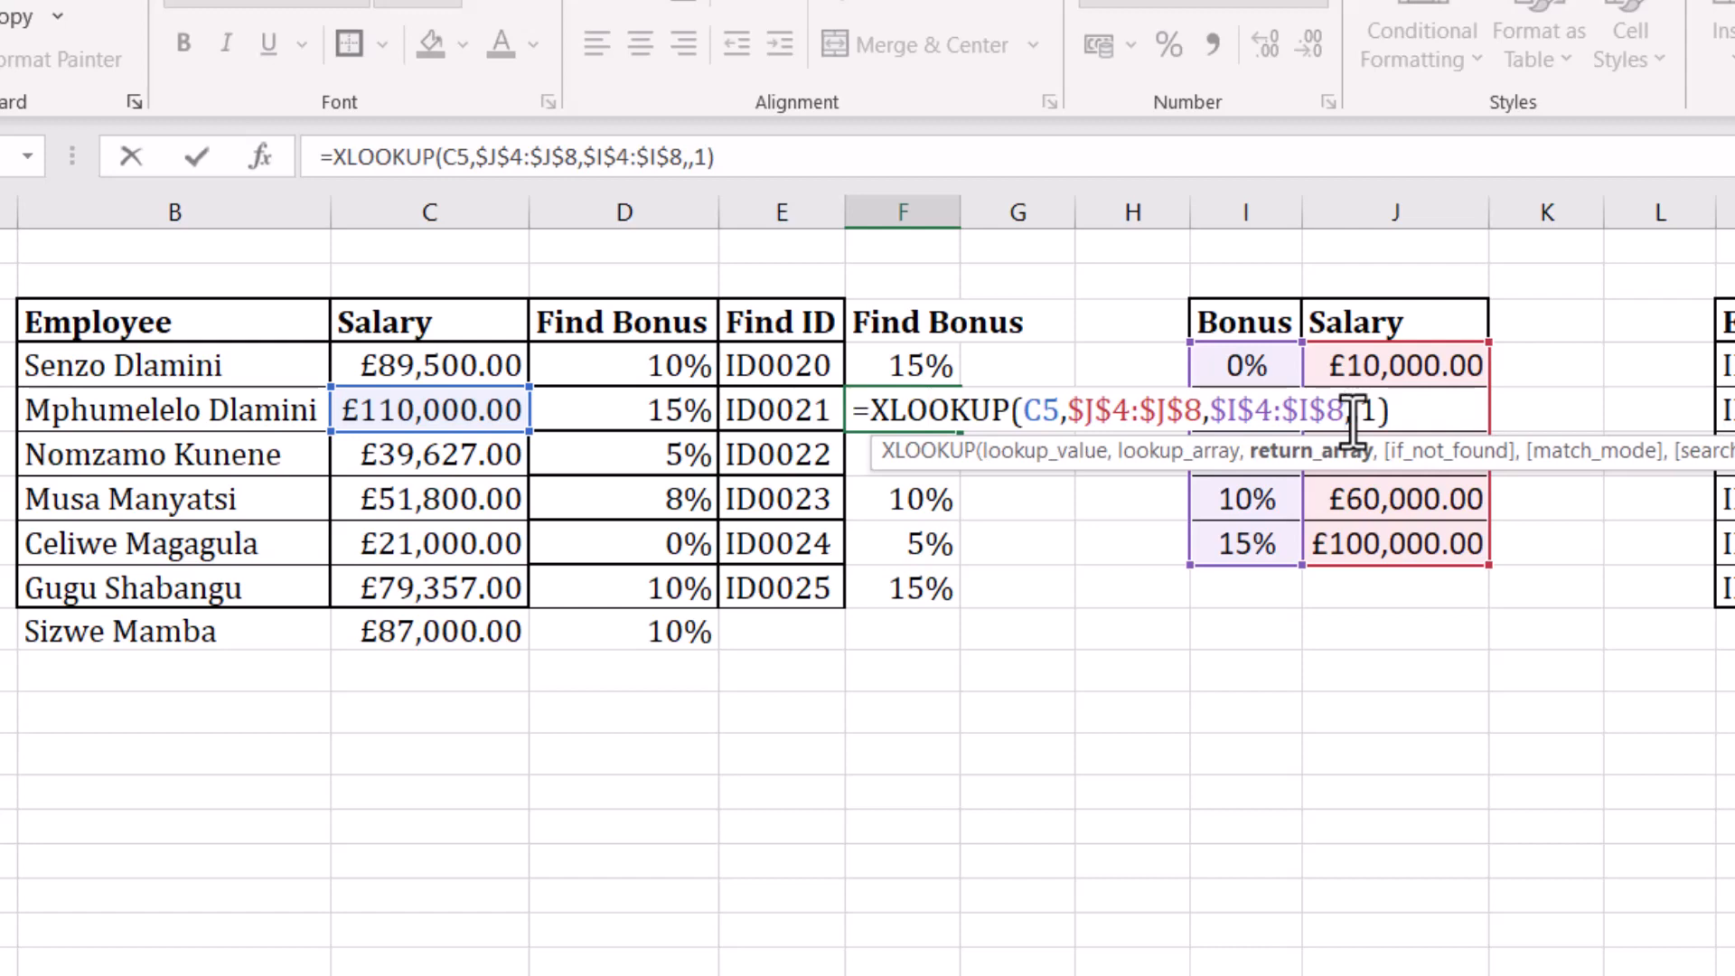
left_click(1357, 414)
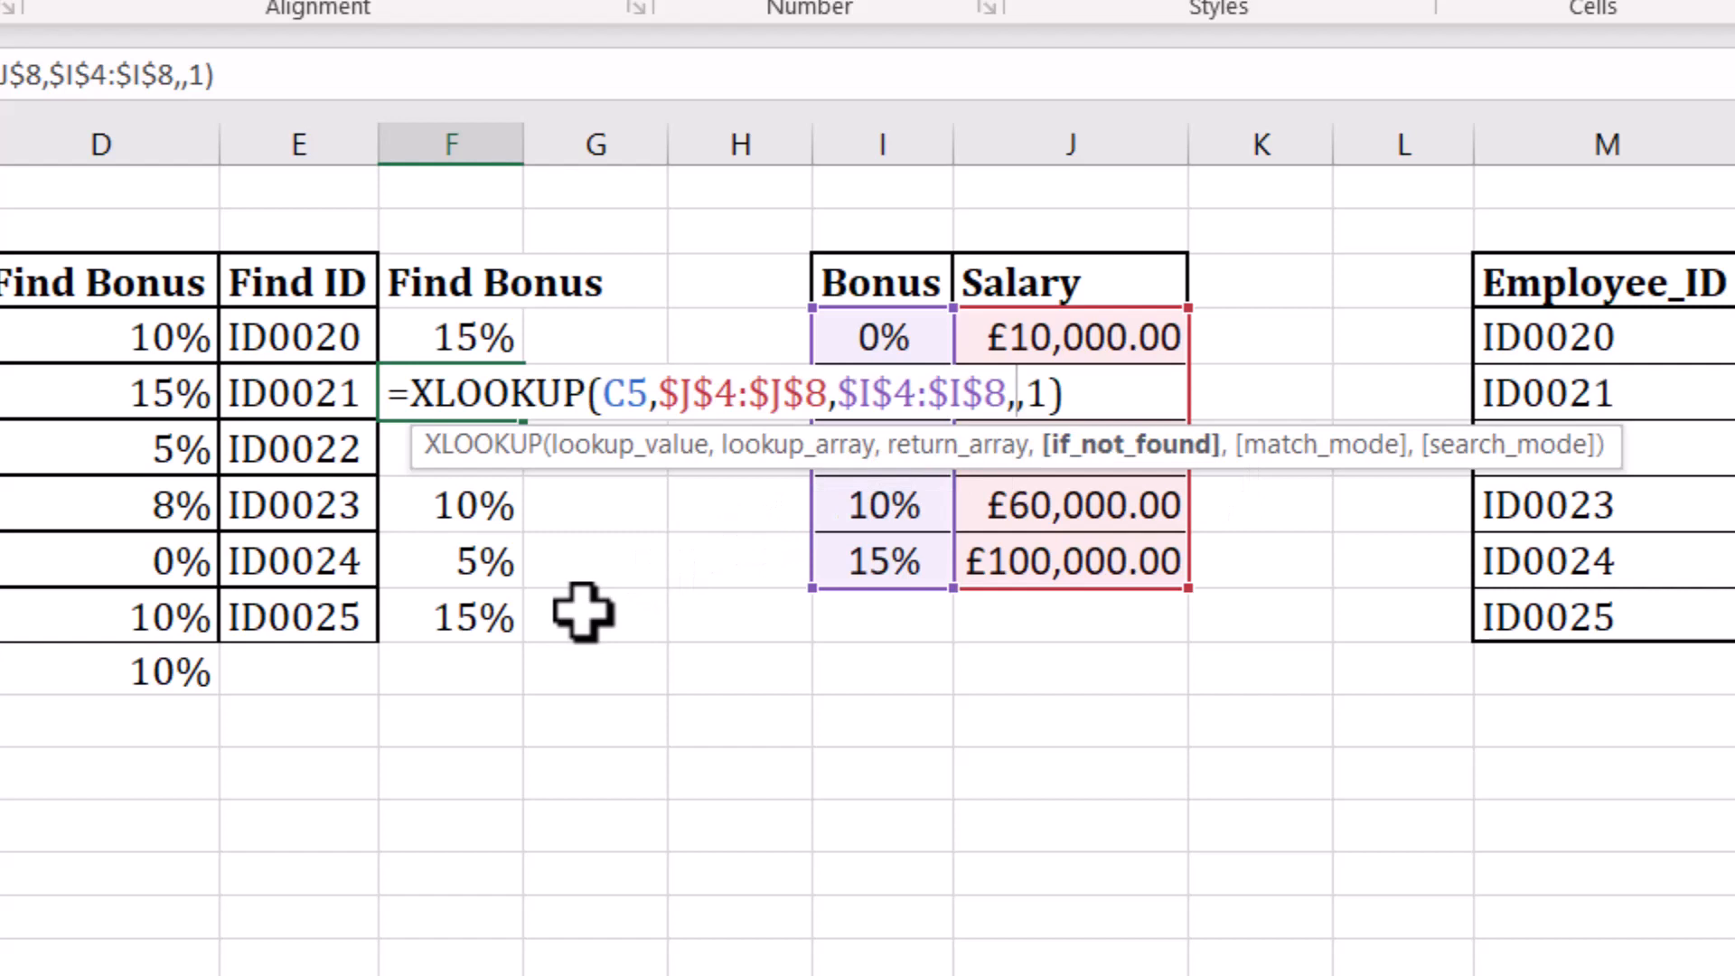
key("Return")
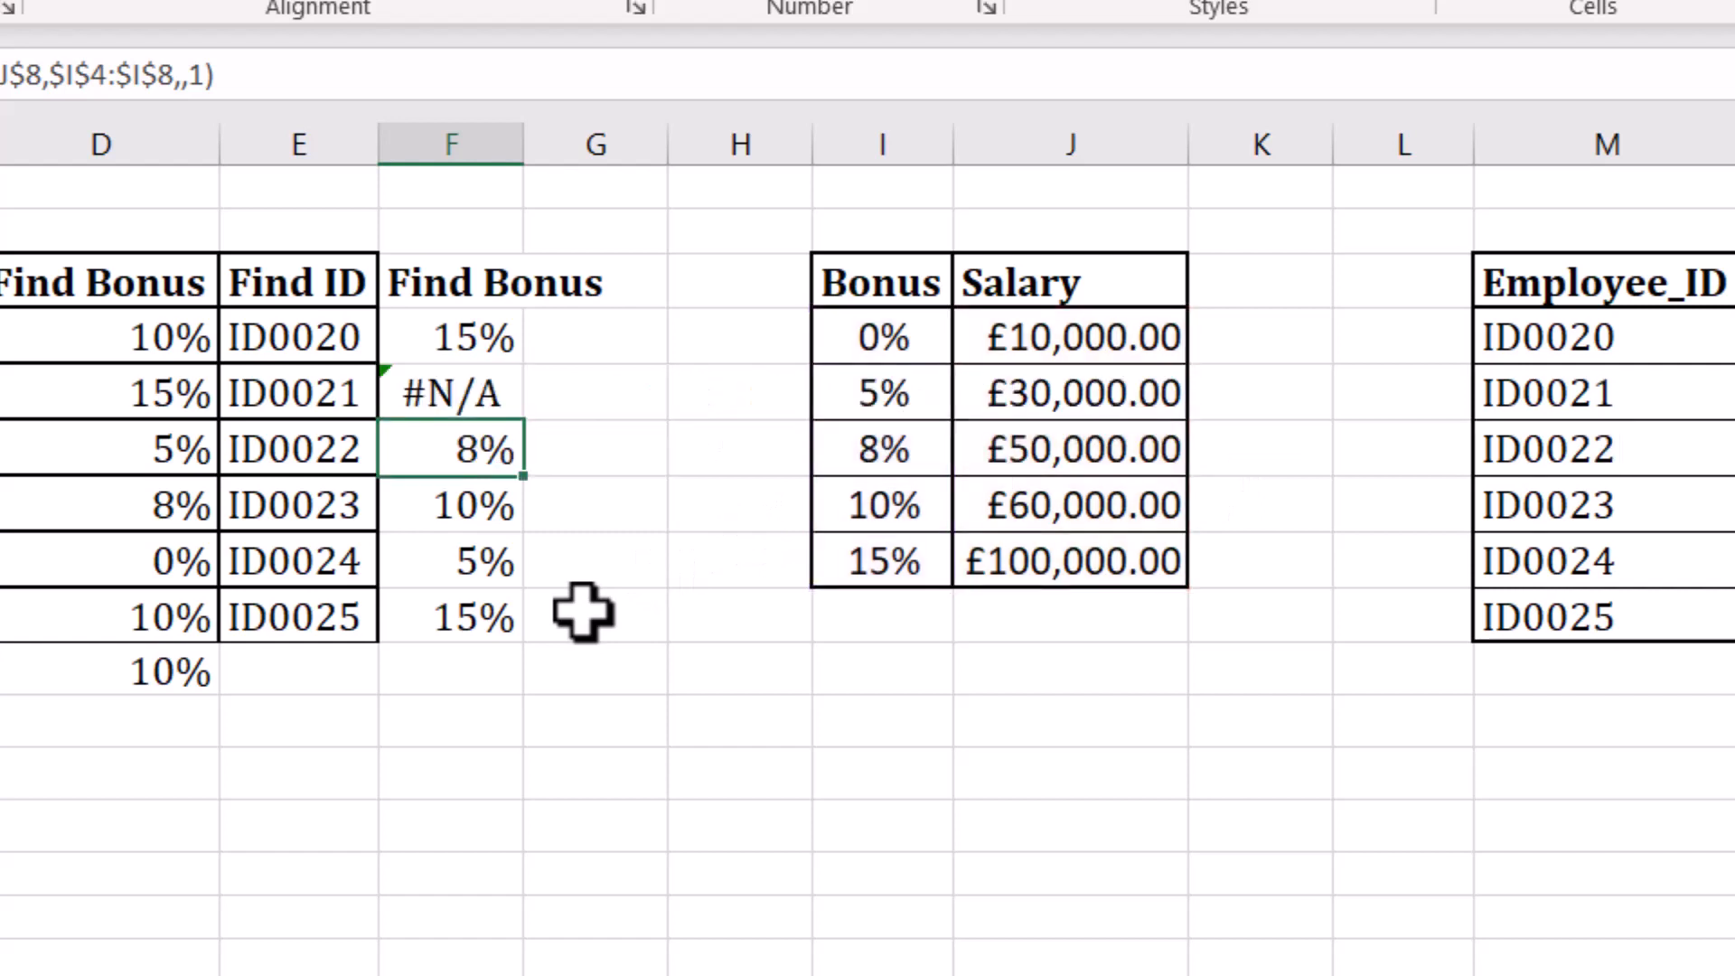
- Set the if_not_found argument in F5's XLOOKUP formula to "Not Found", after checking the salary in C5
left_click(483, 407)
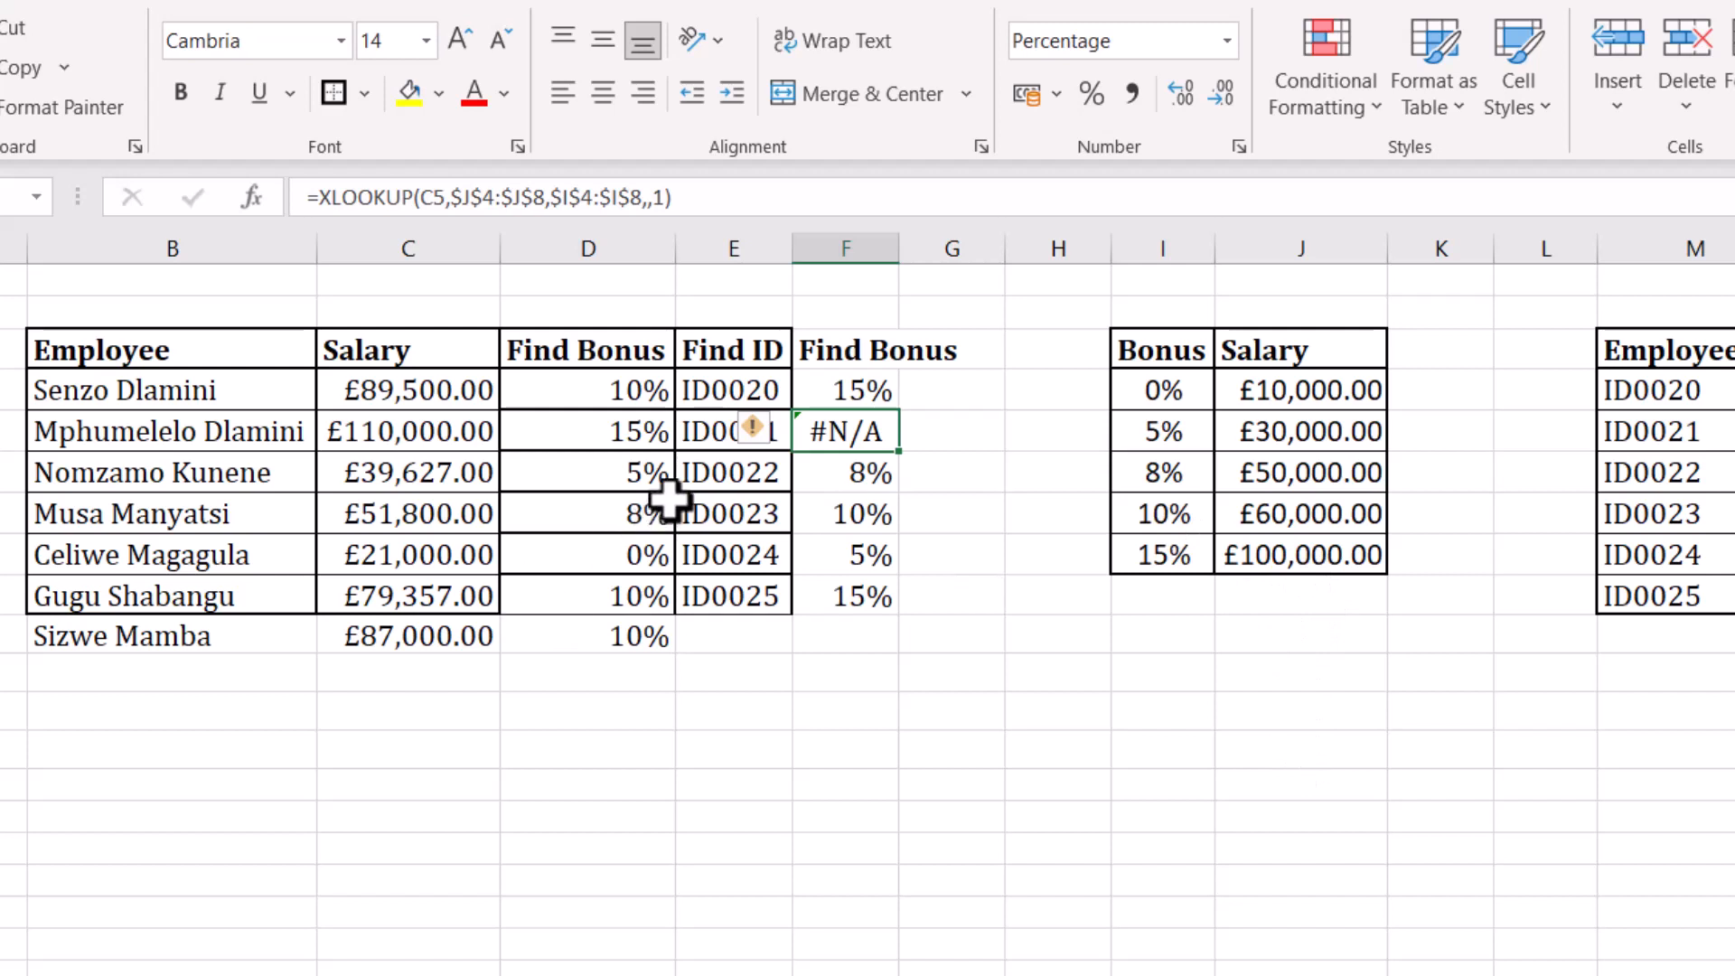
left_click(433, 437)
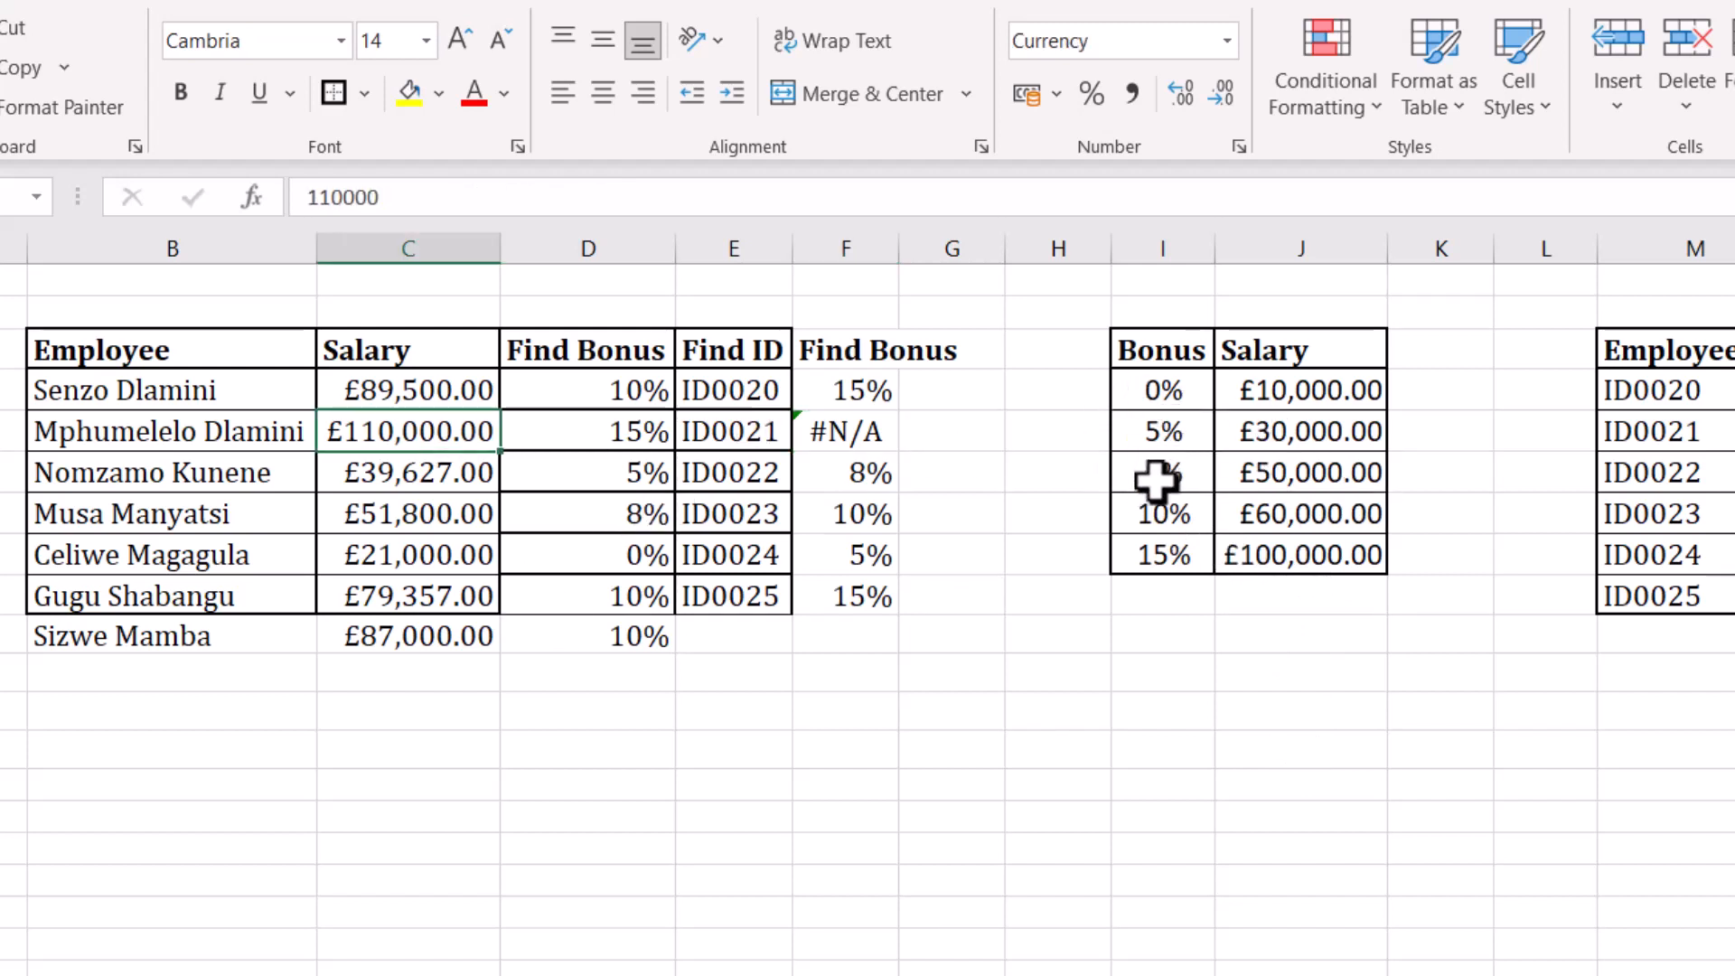
left_click(846, 437)
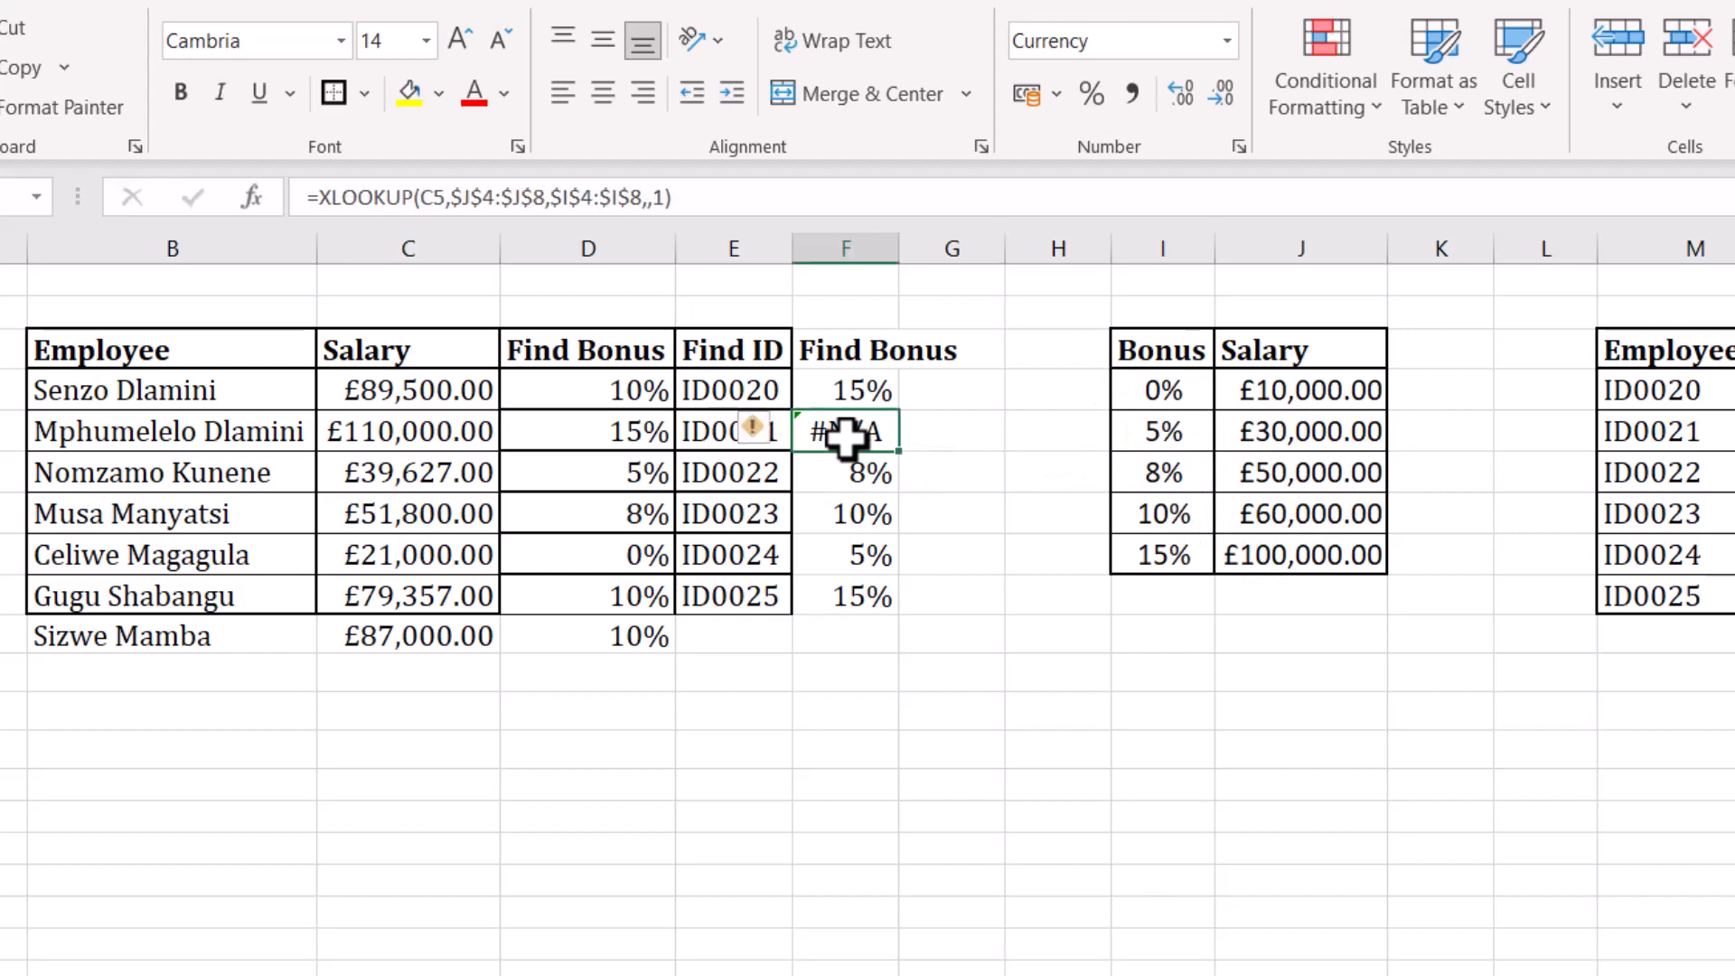
double_click(867, 439)
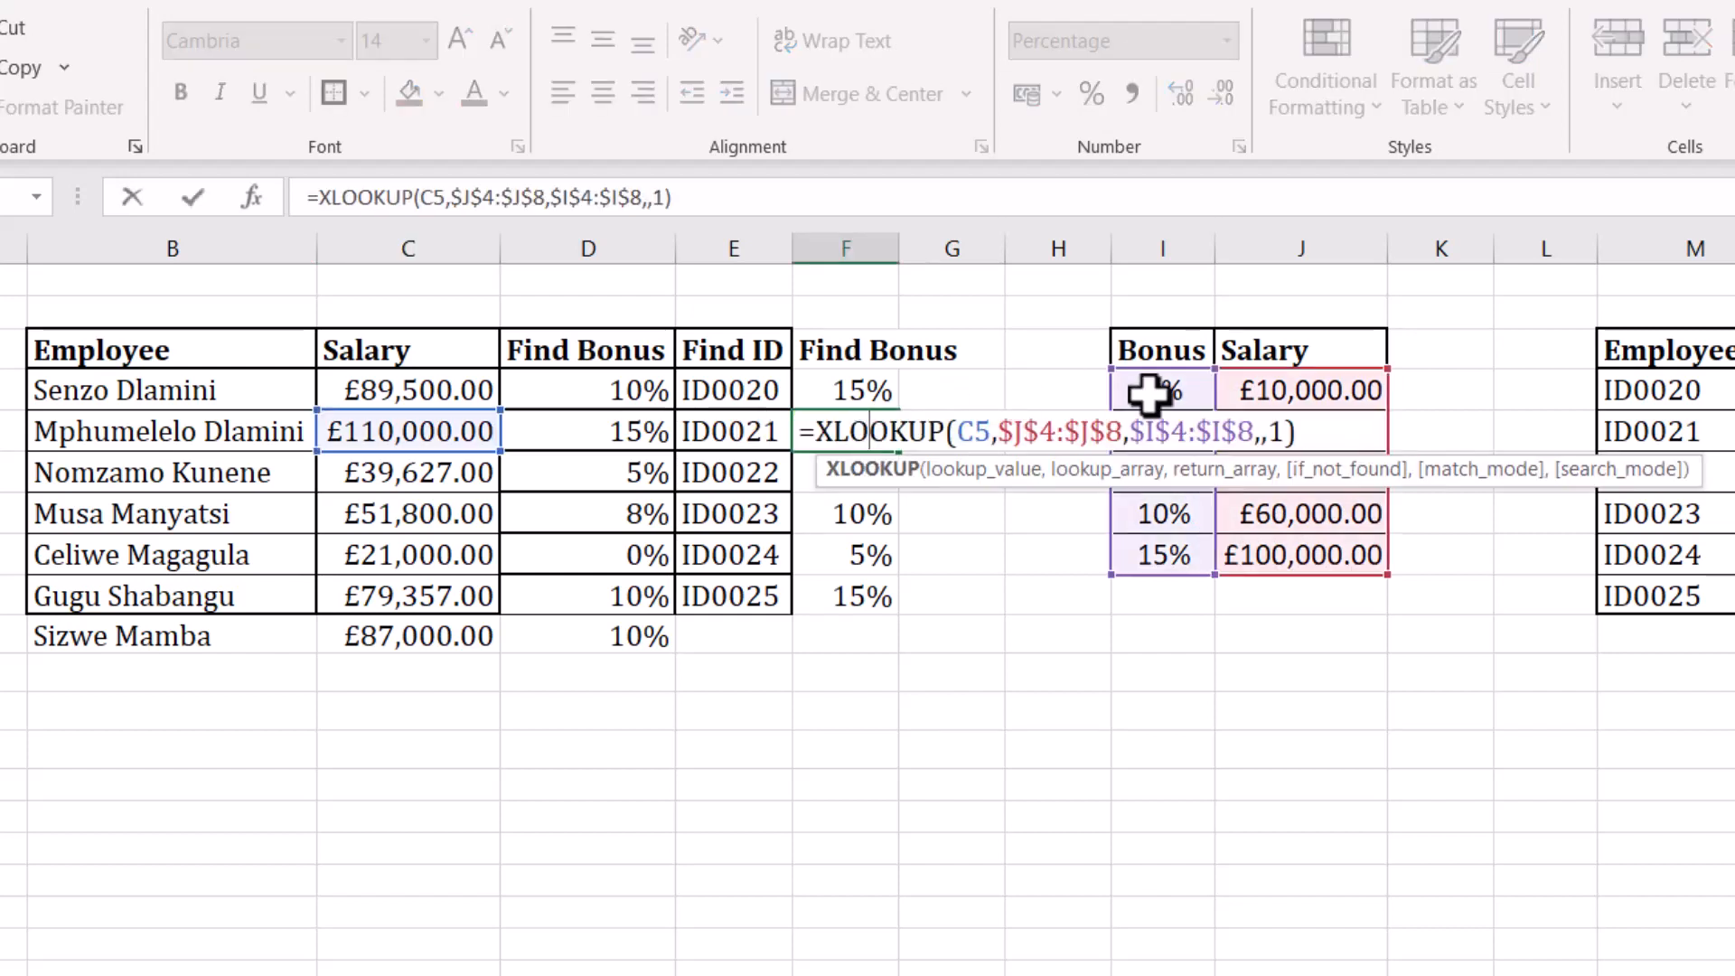
left_click(1262, 433)
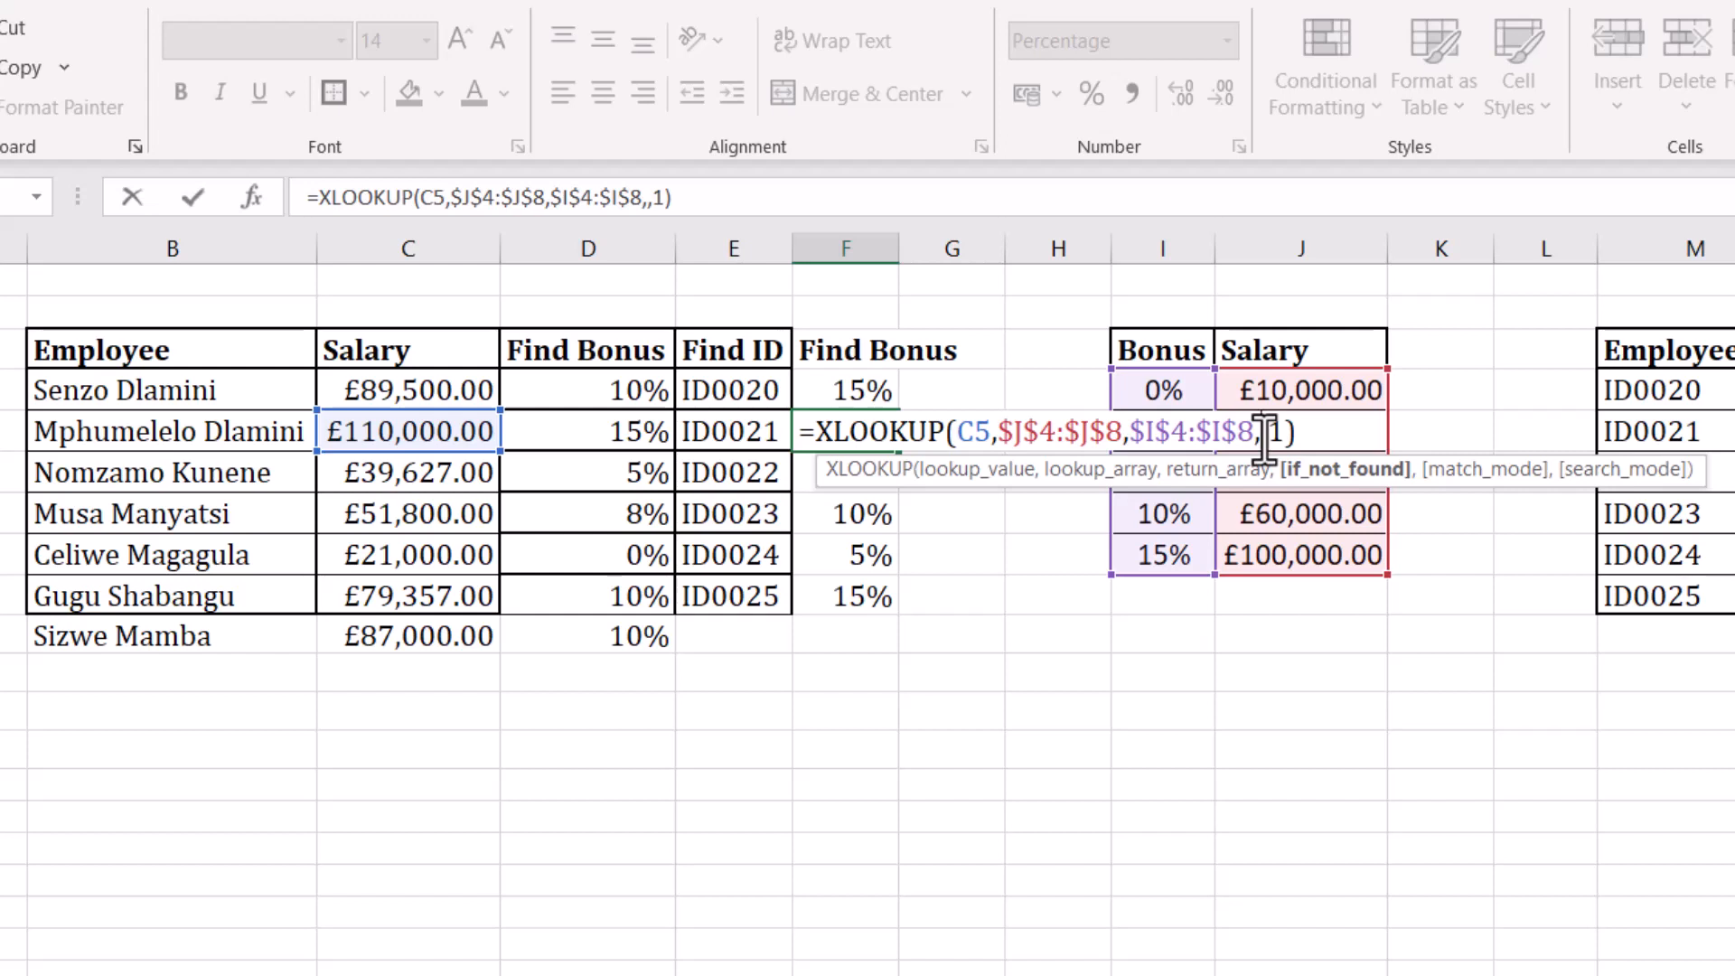
type("\"\"")
type("Not ")
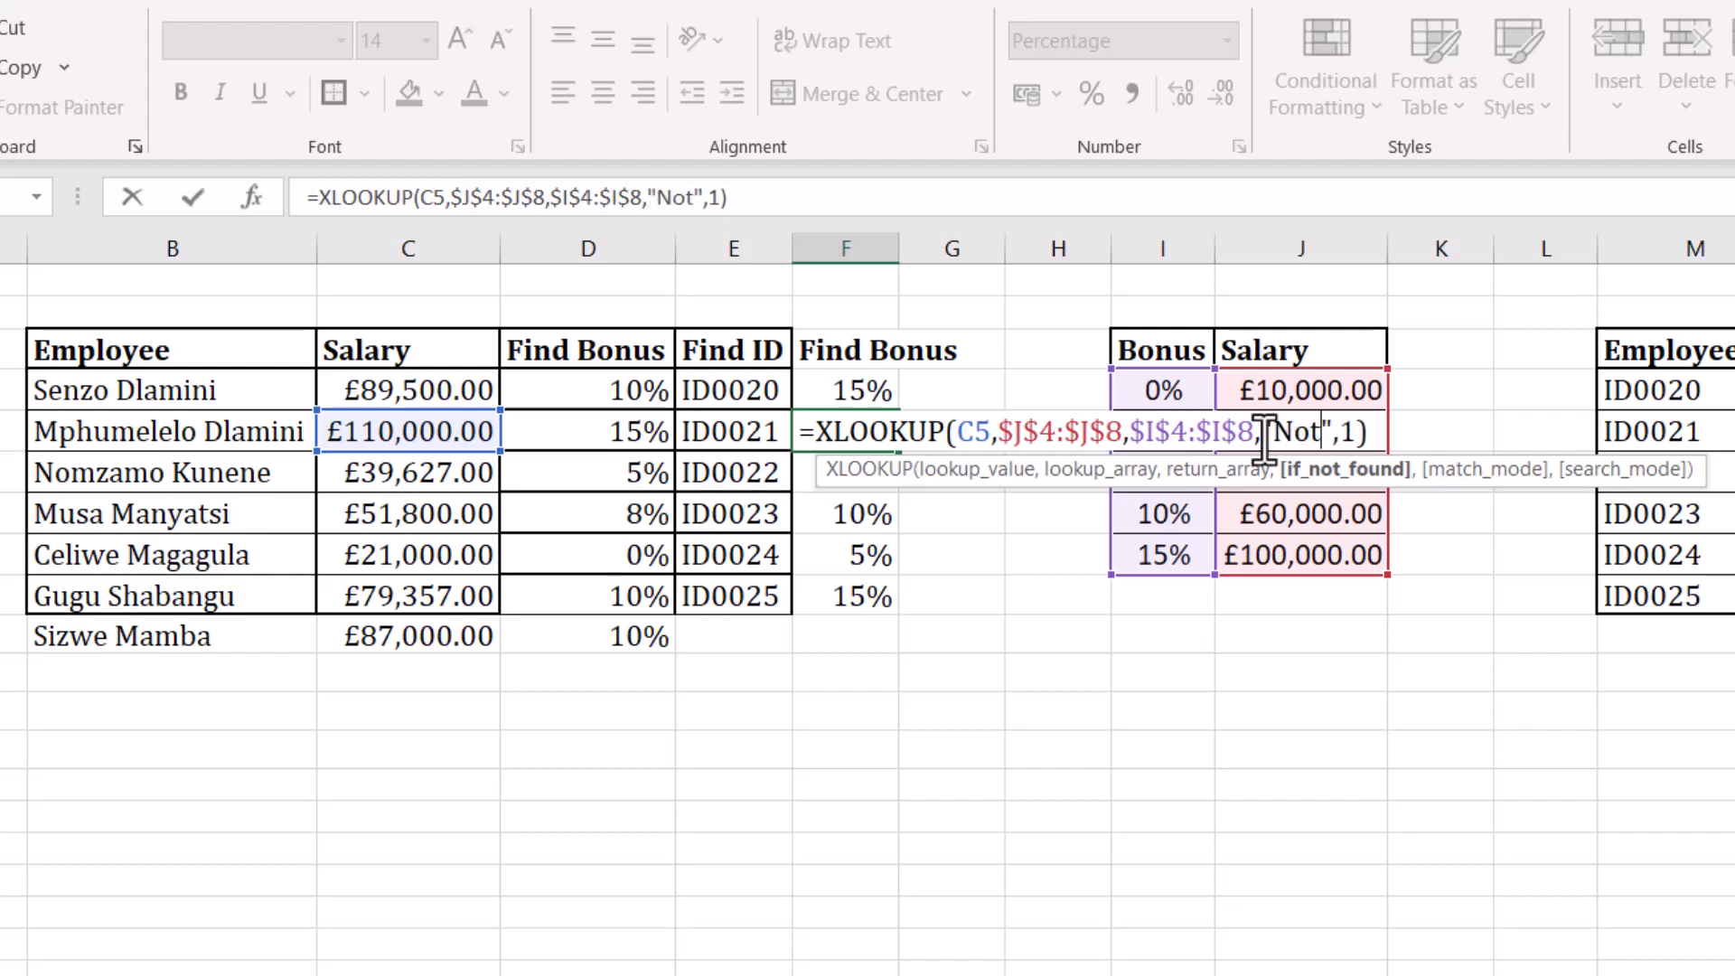
type("Foun")
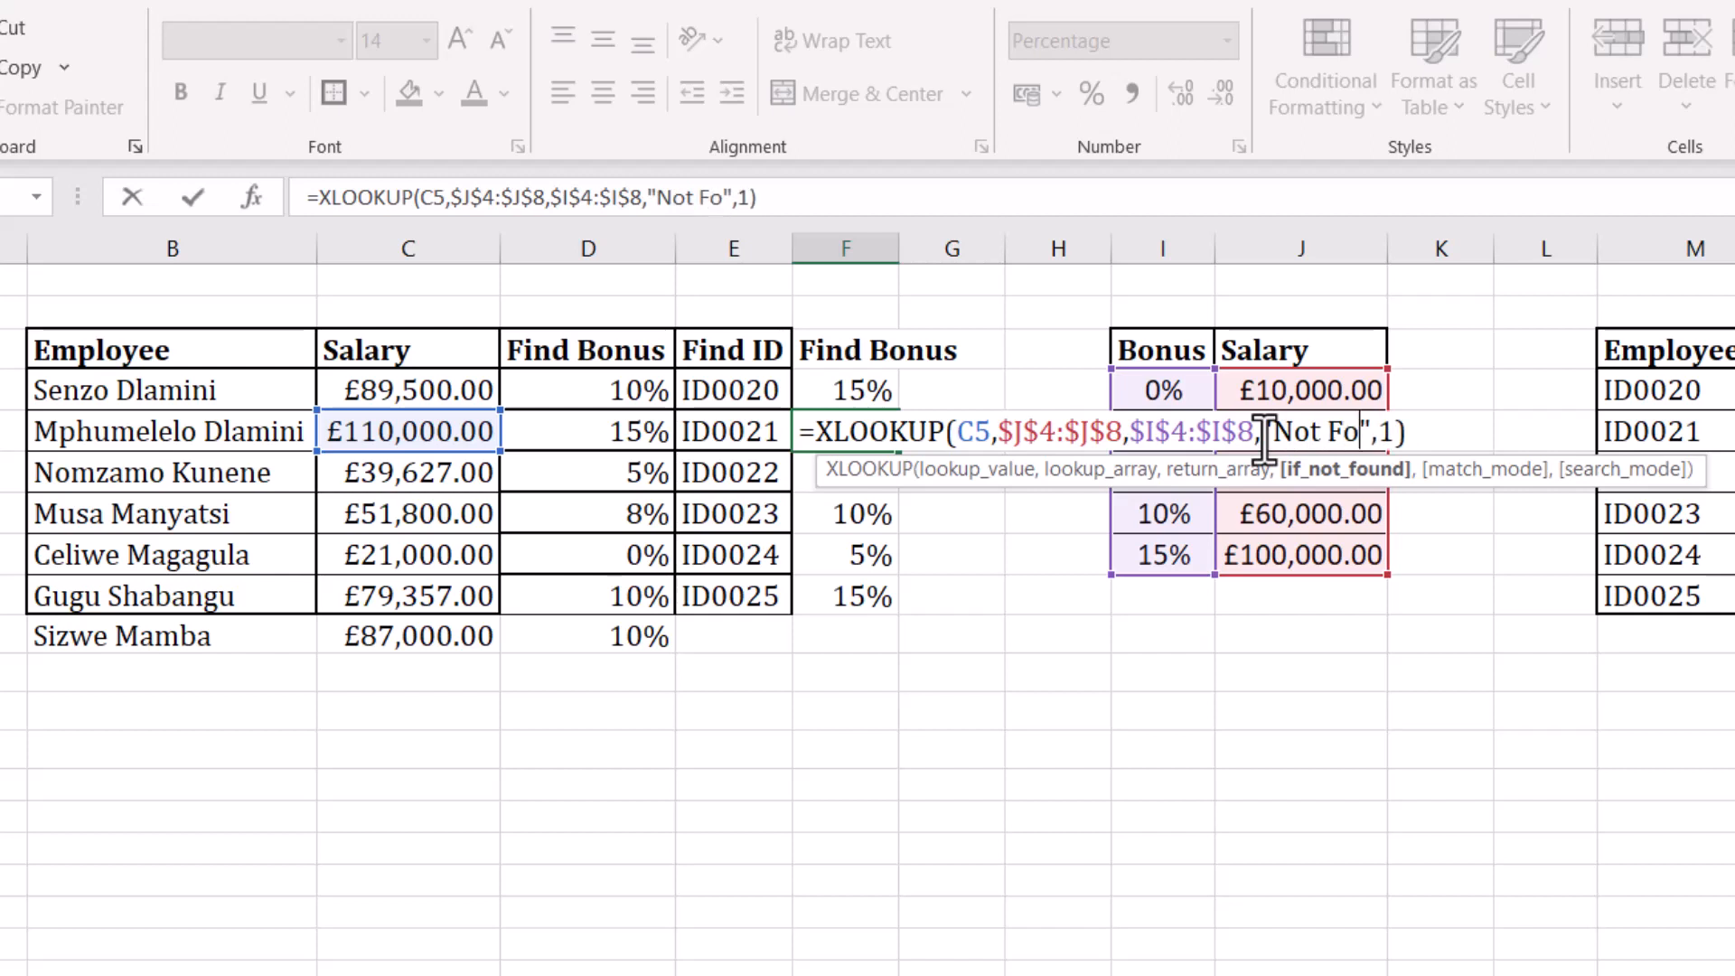
type("d")
key("Return")
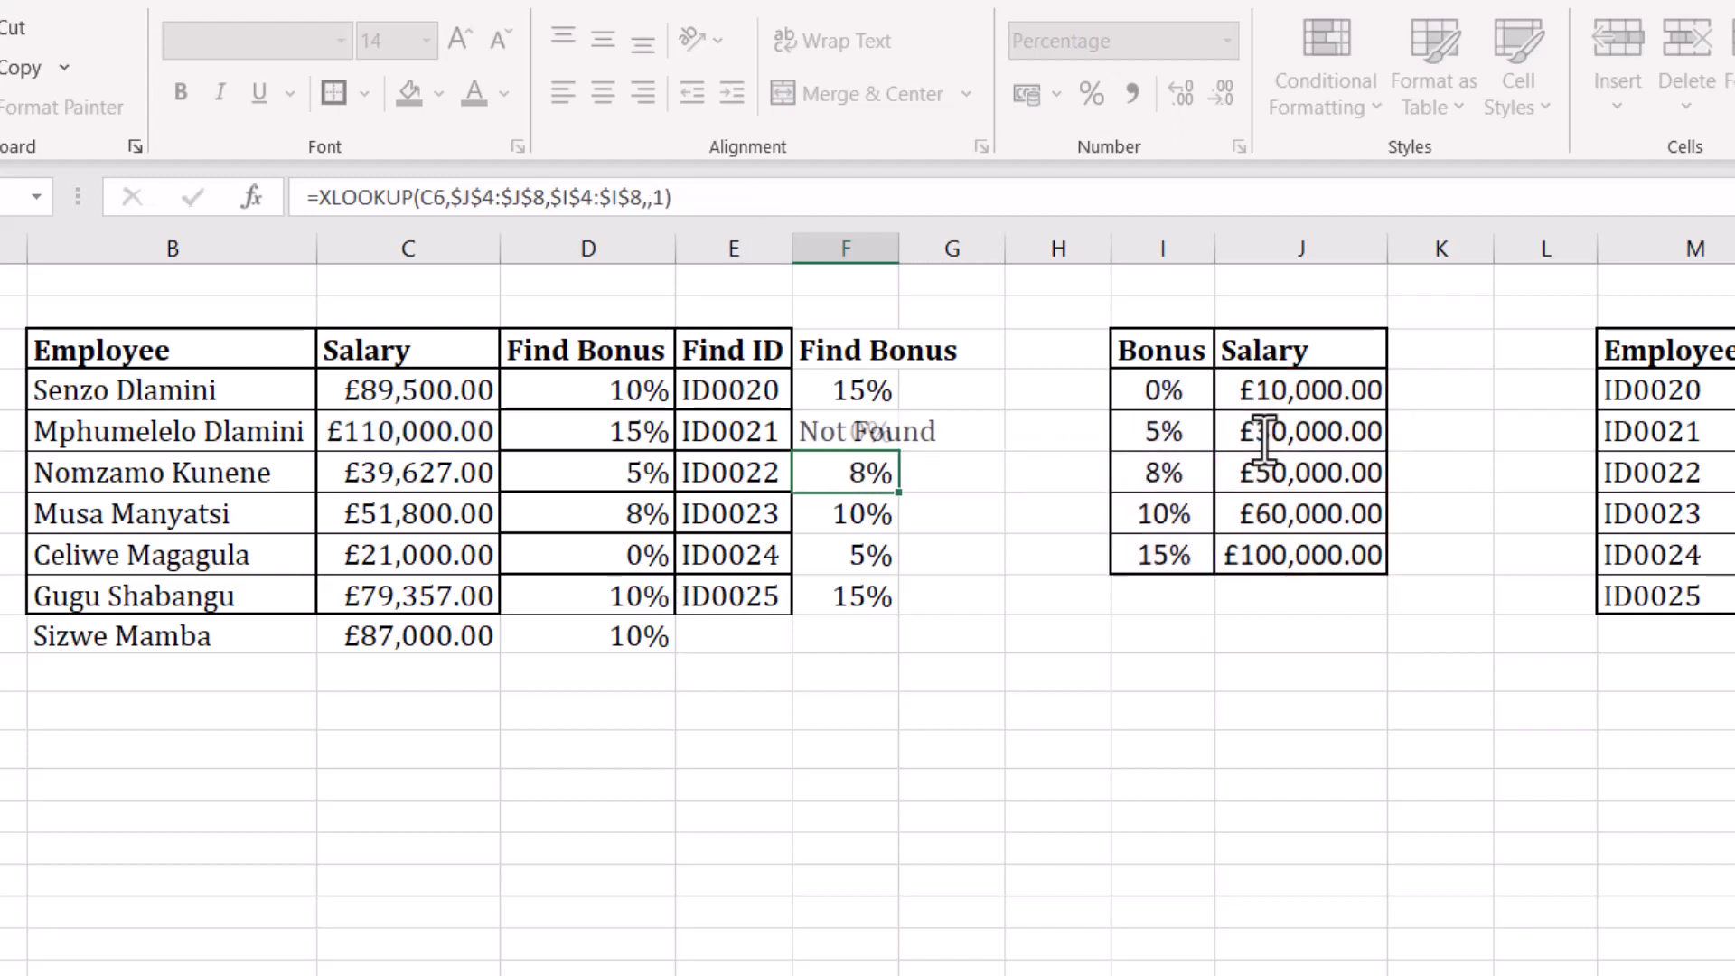
- Replace the if_not_found text in F5's XLOOKUP formula with an empty string ""
left_click(863, 435)
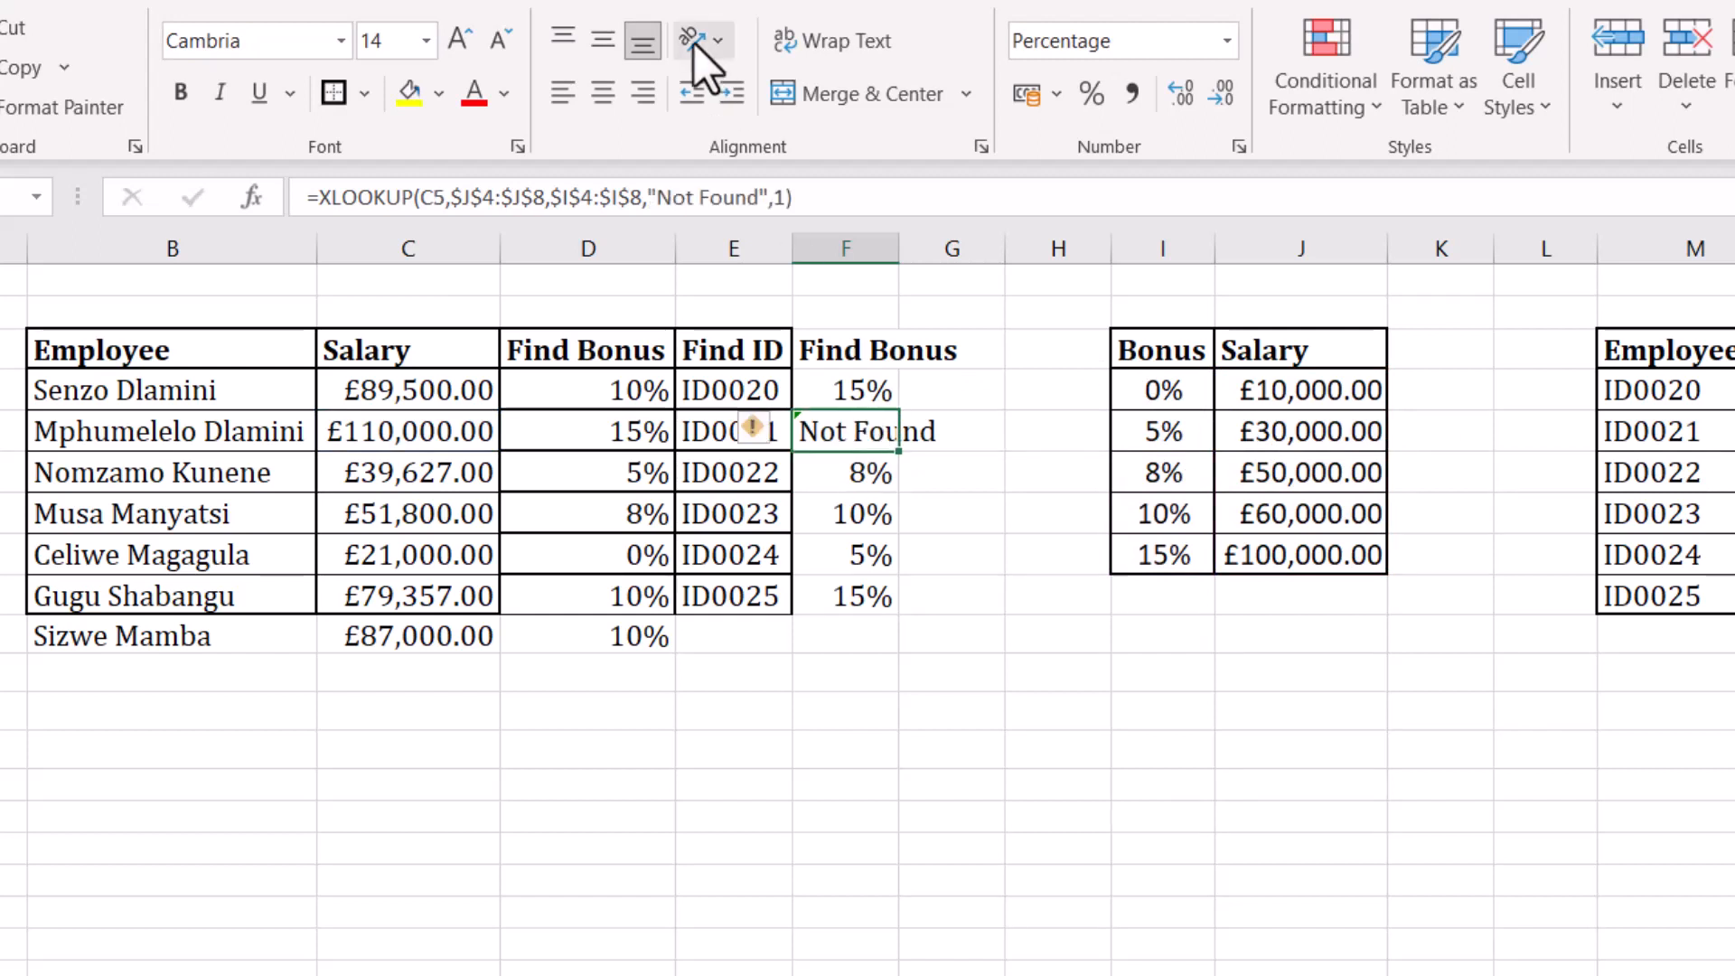
left_click(765, 197)
type(",1")
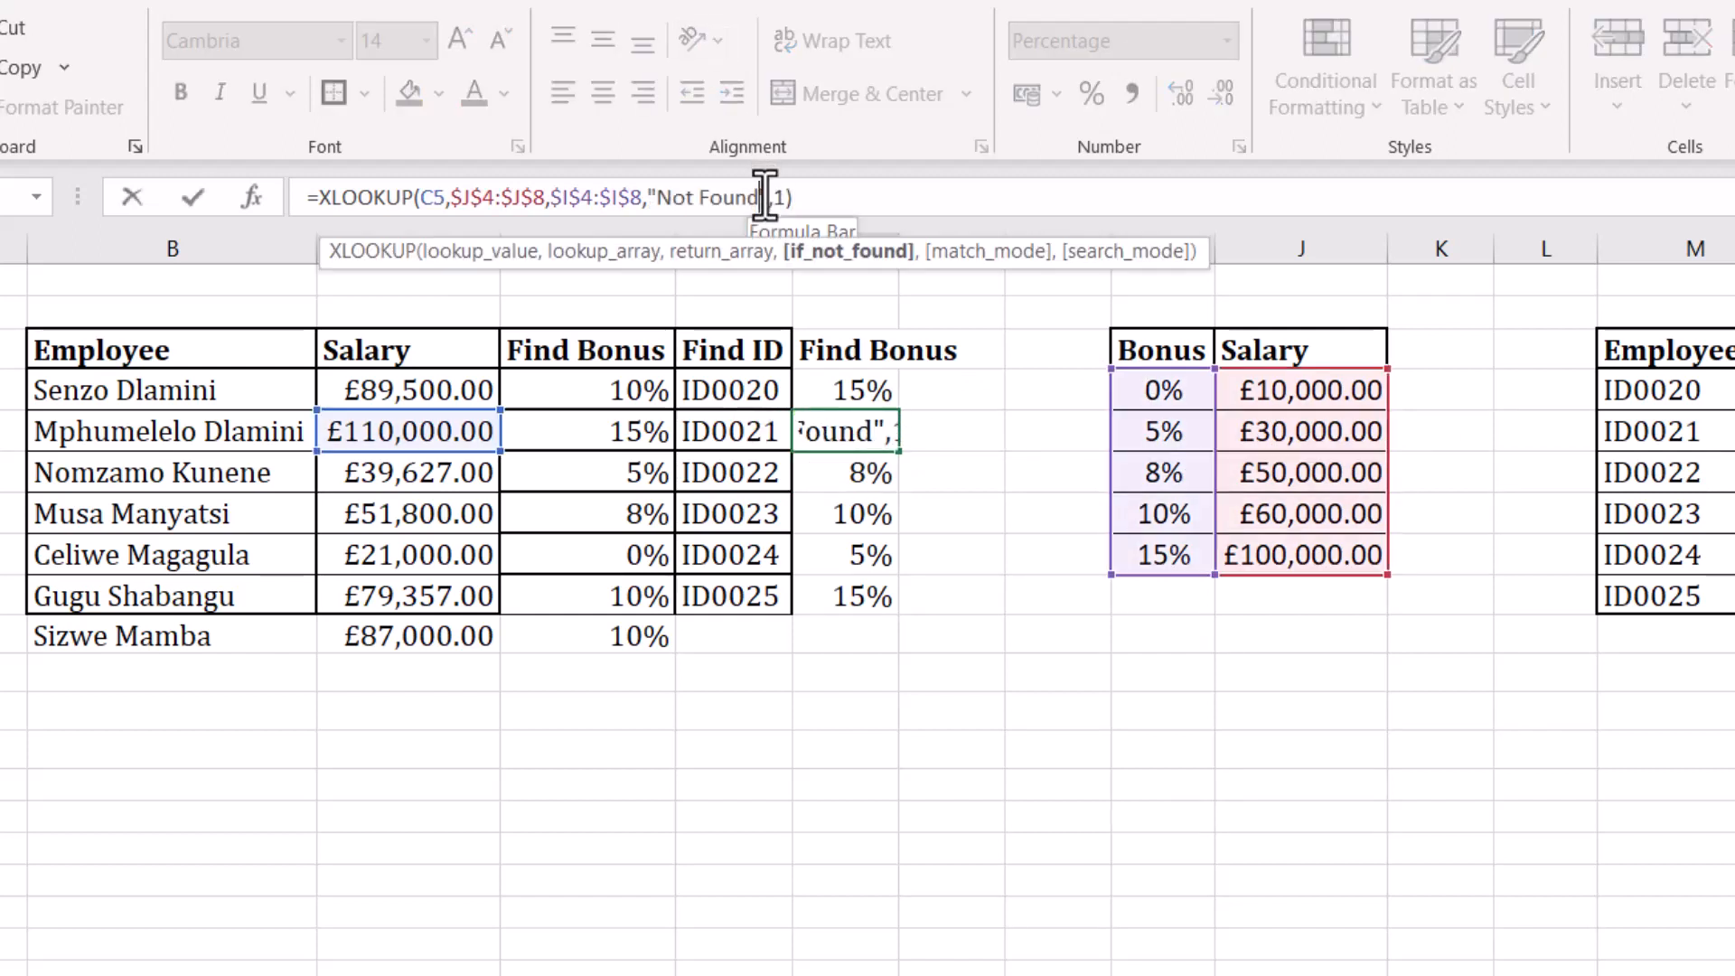
key("BackSpace")
key("BackSpace")
key("BackSpace")
key("BackSpace")
key("BackSpace")
key("BackSpace")
key("BackSpace")
key("BackSpace")
key("BackSpace")
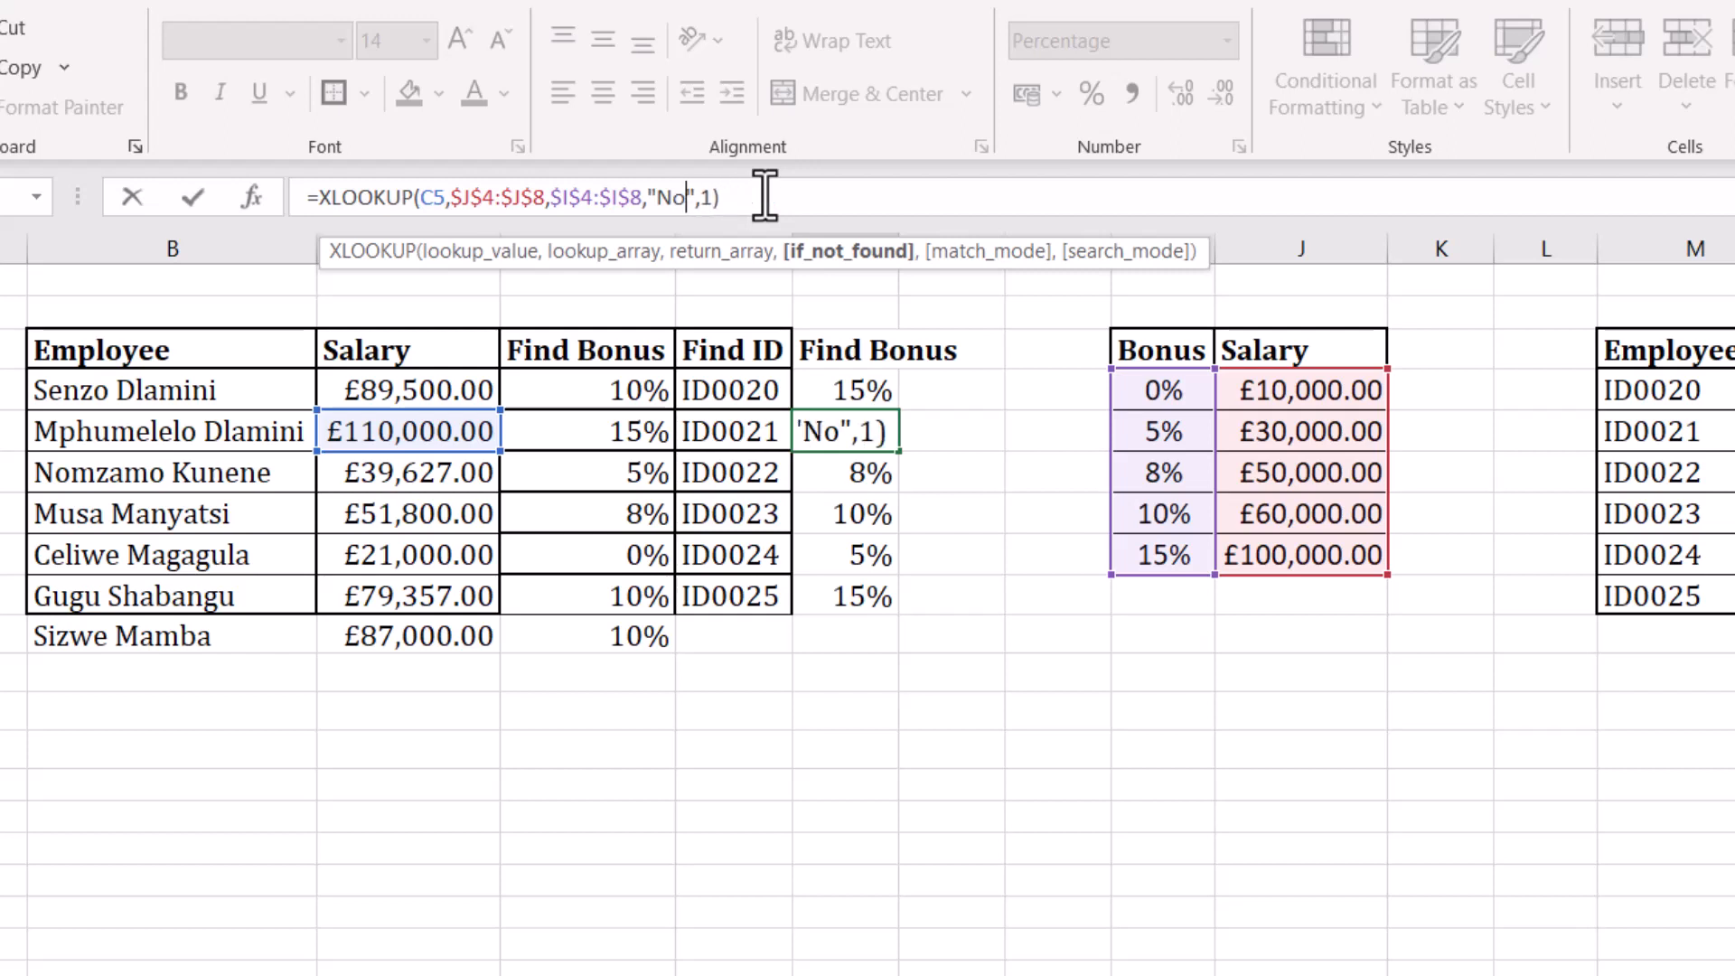
key("BackSpace")
key("Delete")
key("Return")
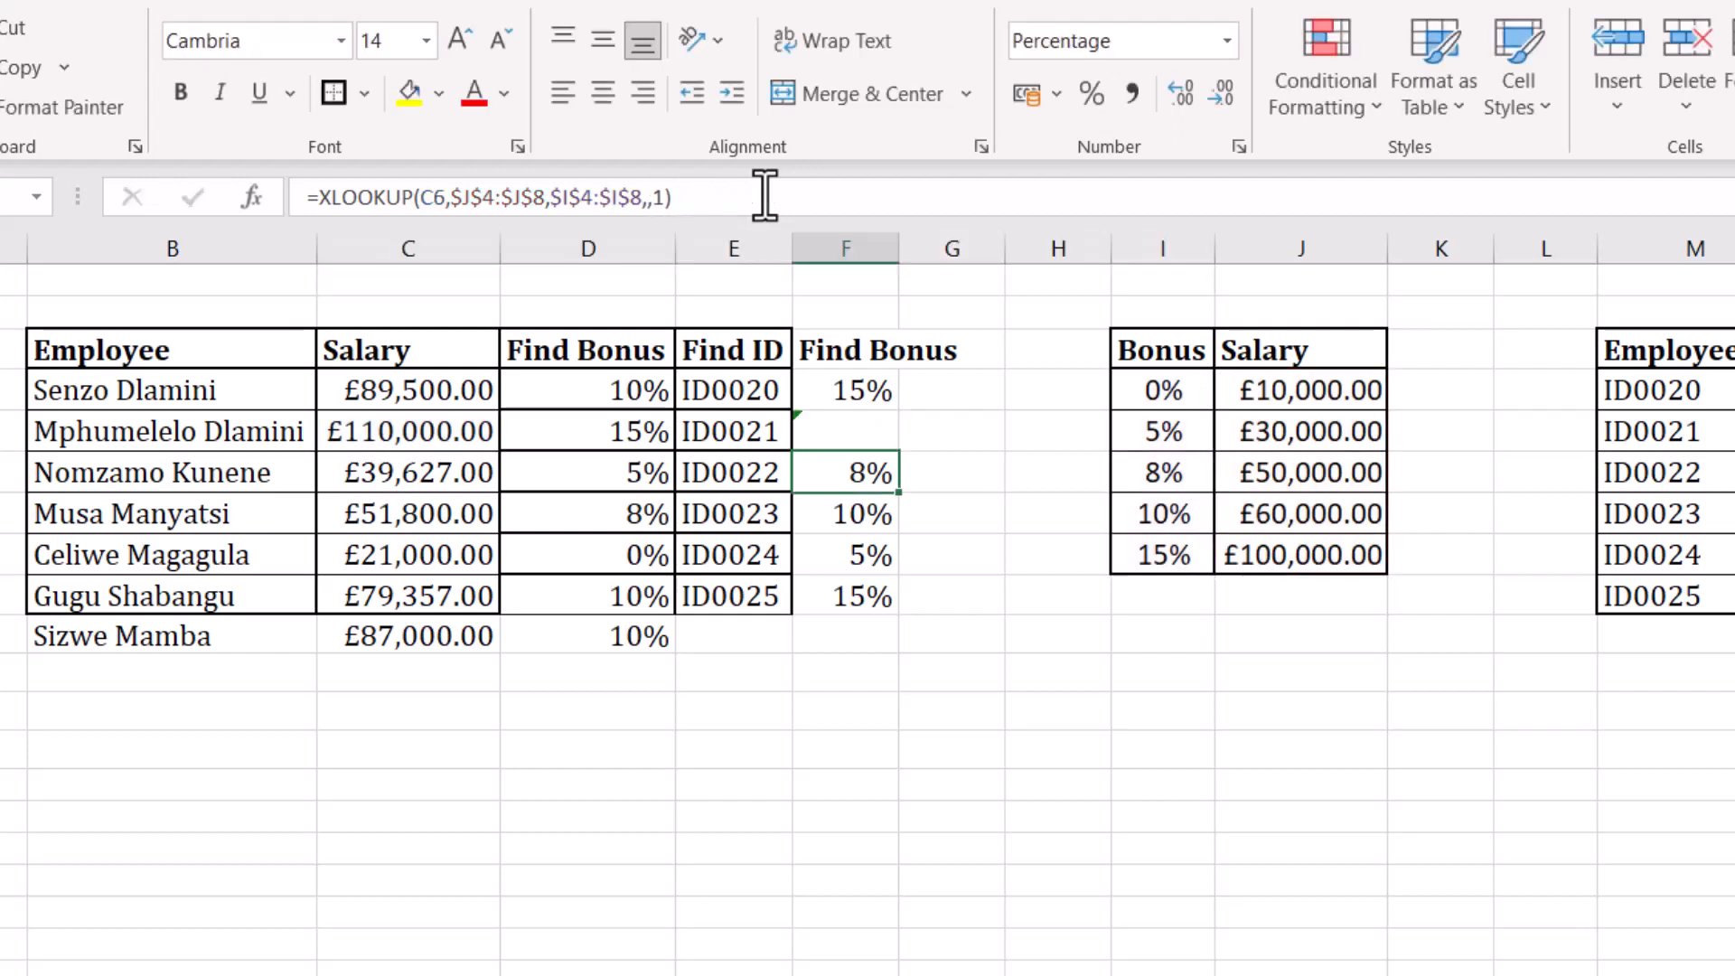
- Set if_not_found in F4's XLOOKUP formula to an empty string "" and fill the formula down through F9
left_click(891, 389)
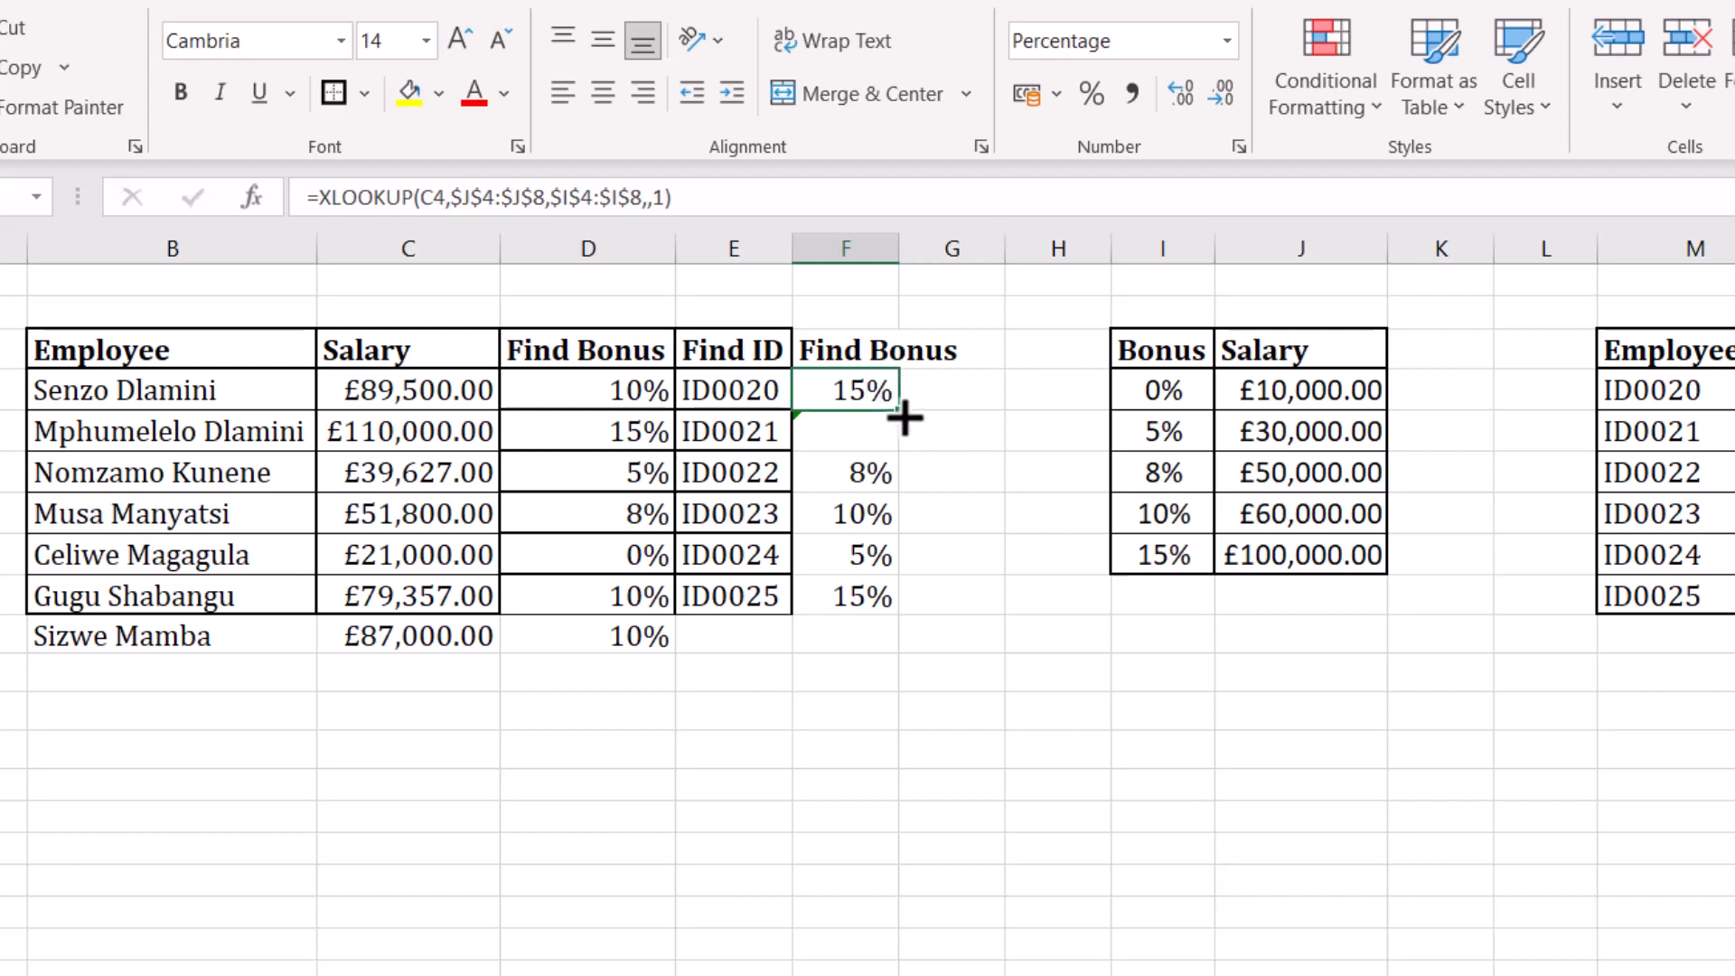
double_click(903, 414)
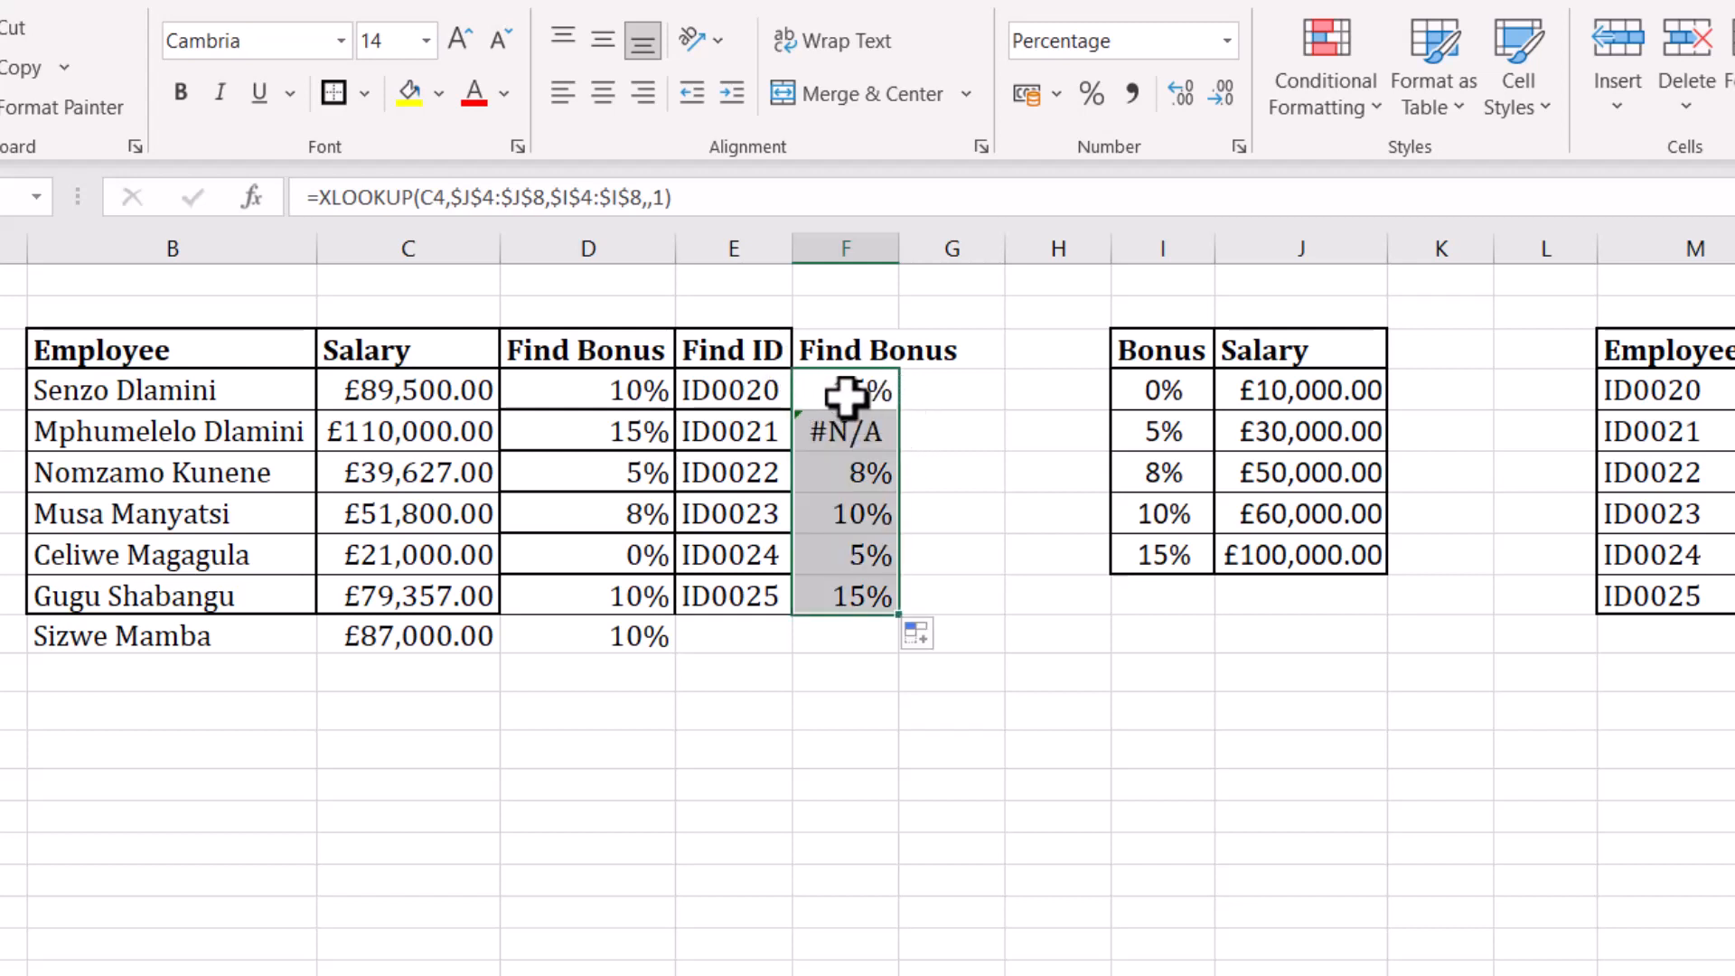
left_click(650, 204)
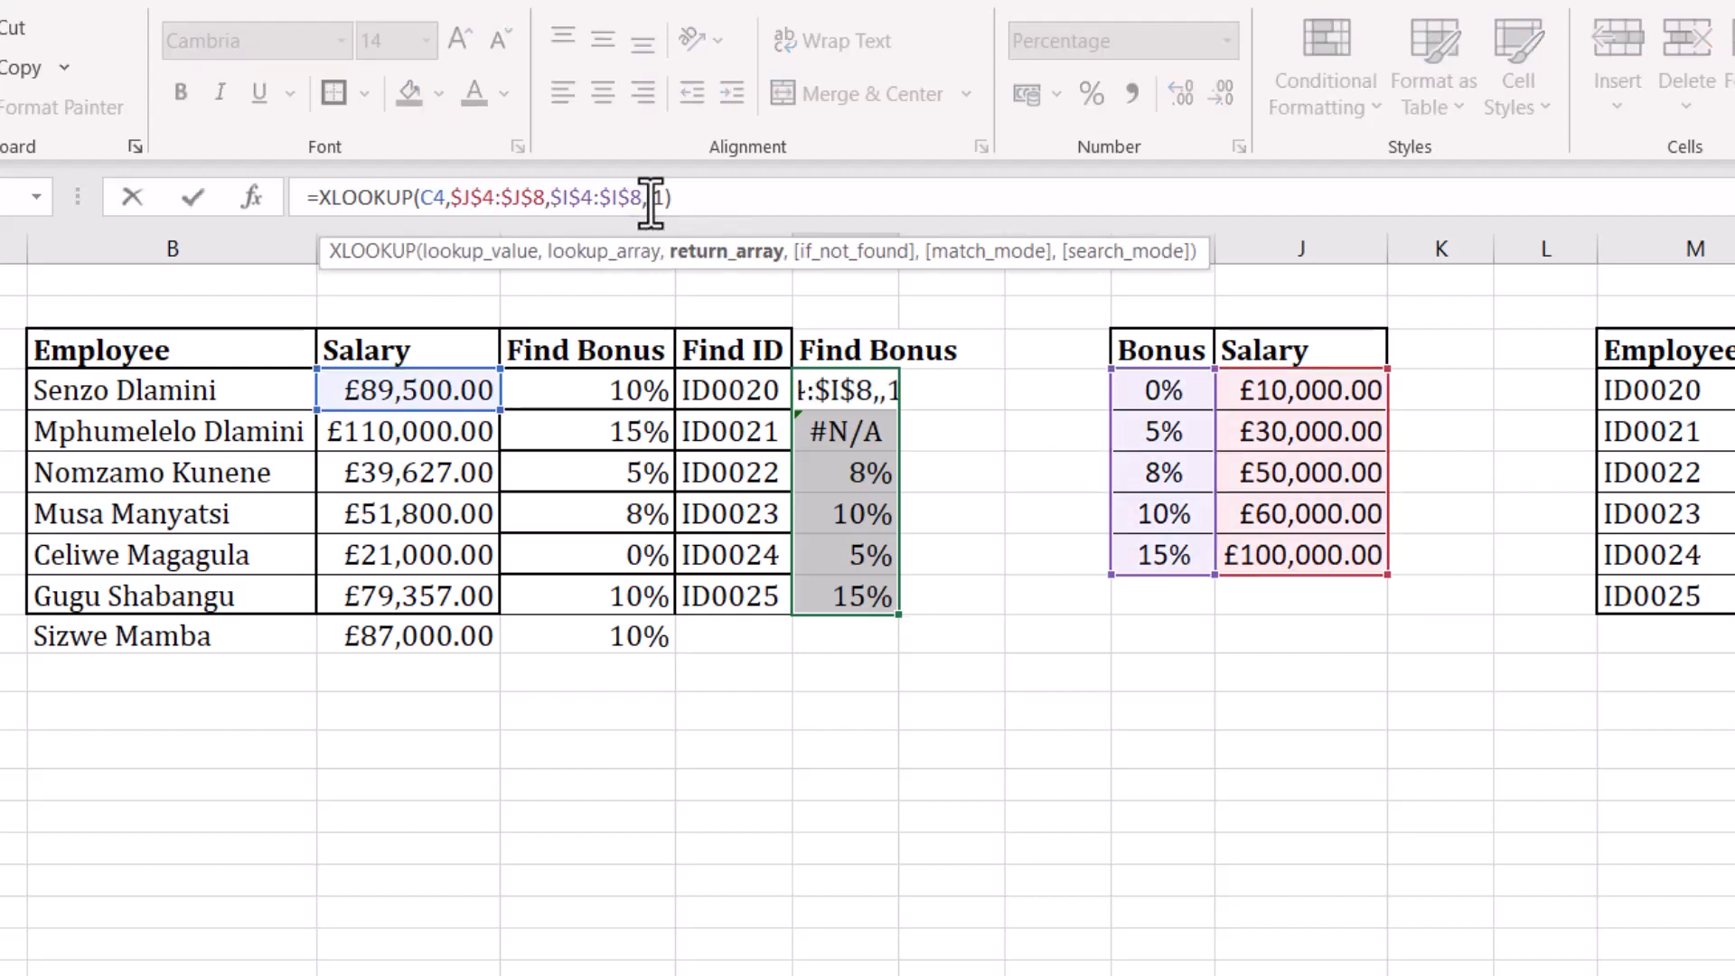
left_click(650, 200)
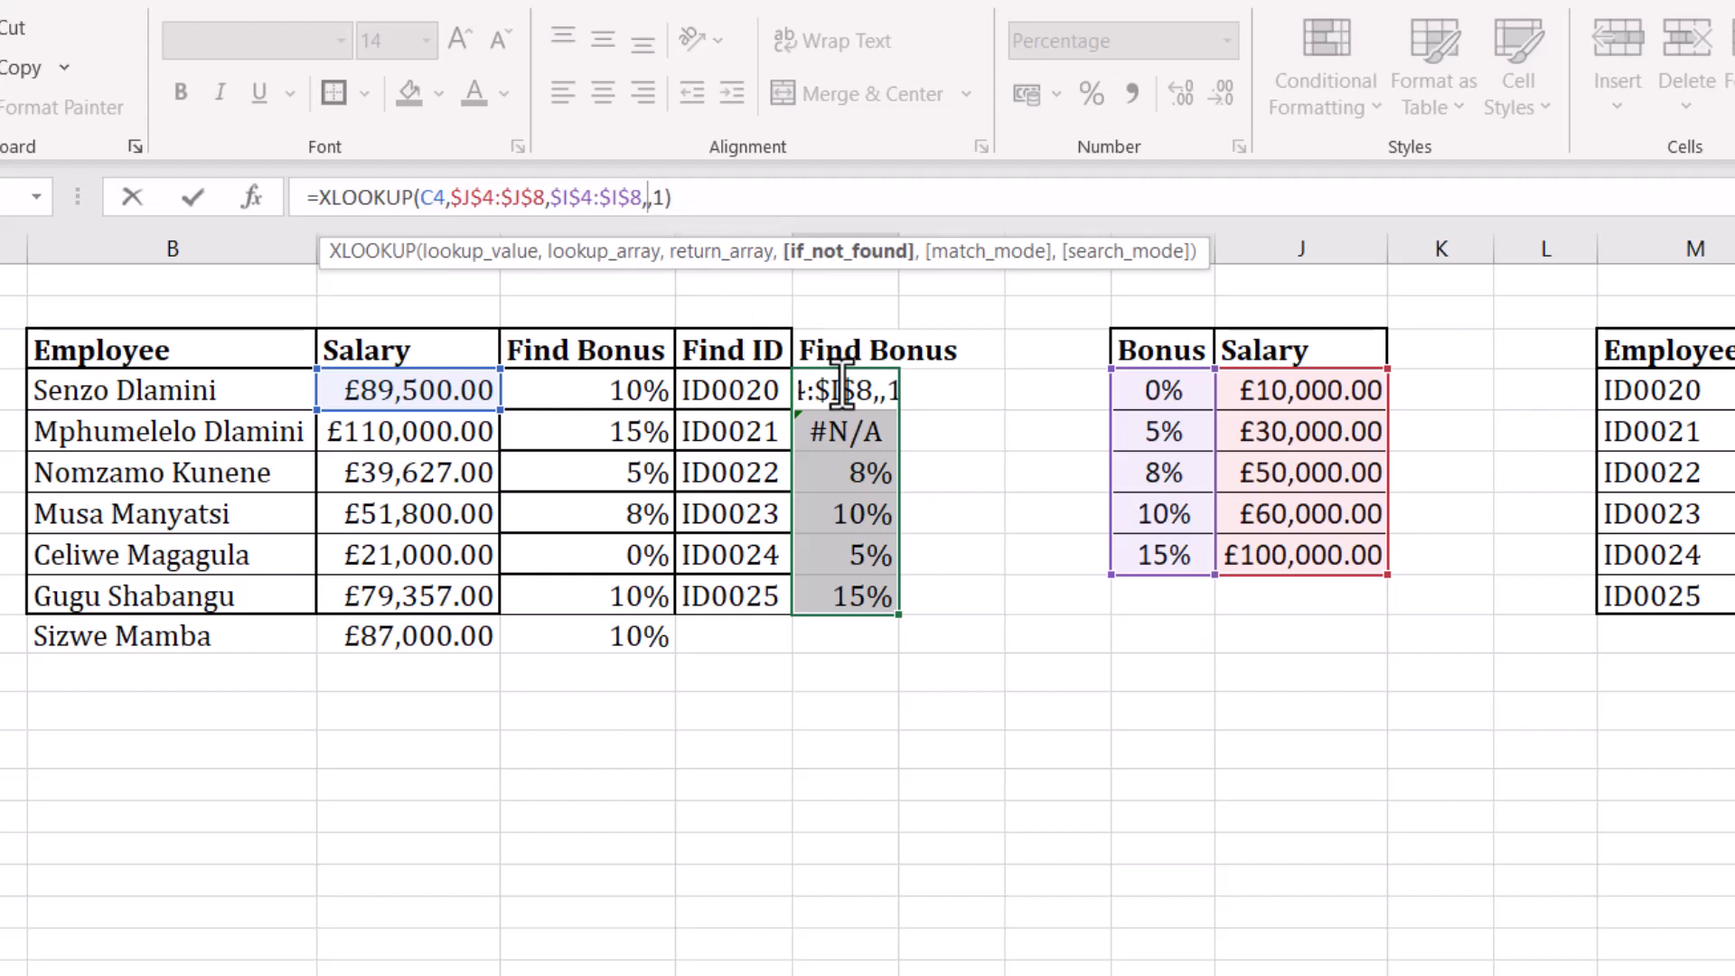
type("\"\"")
left_click(958, 473)
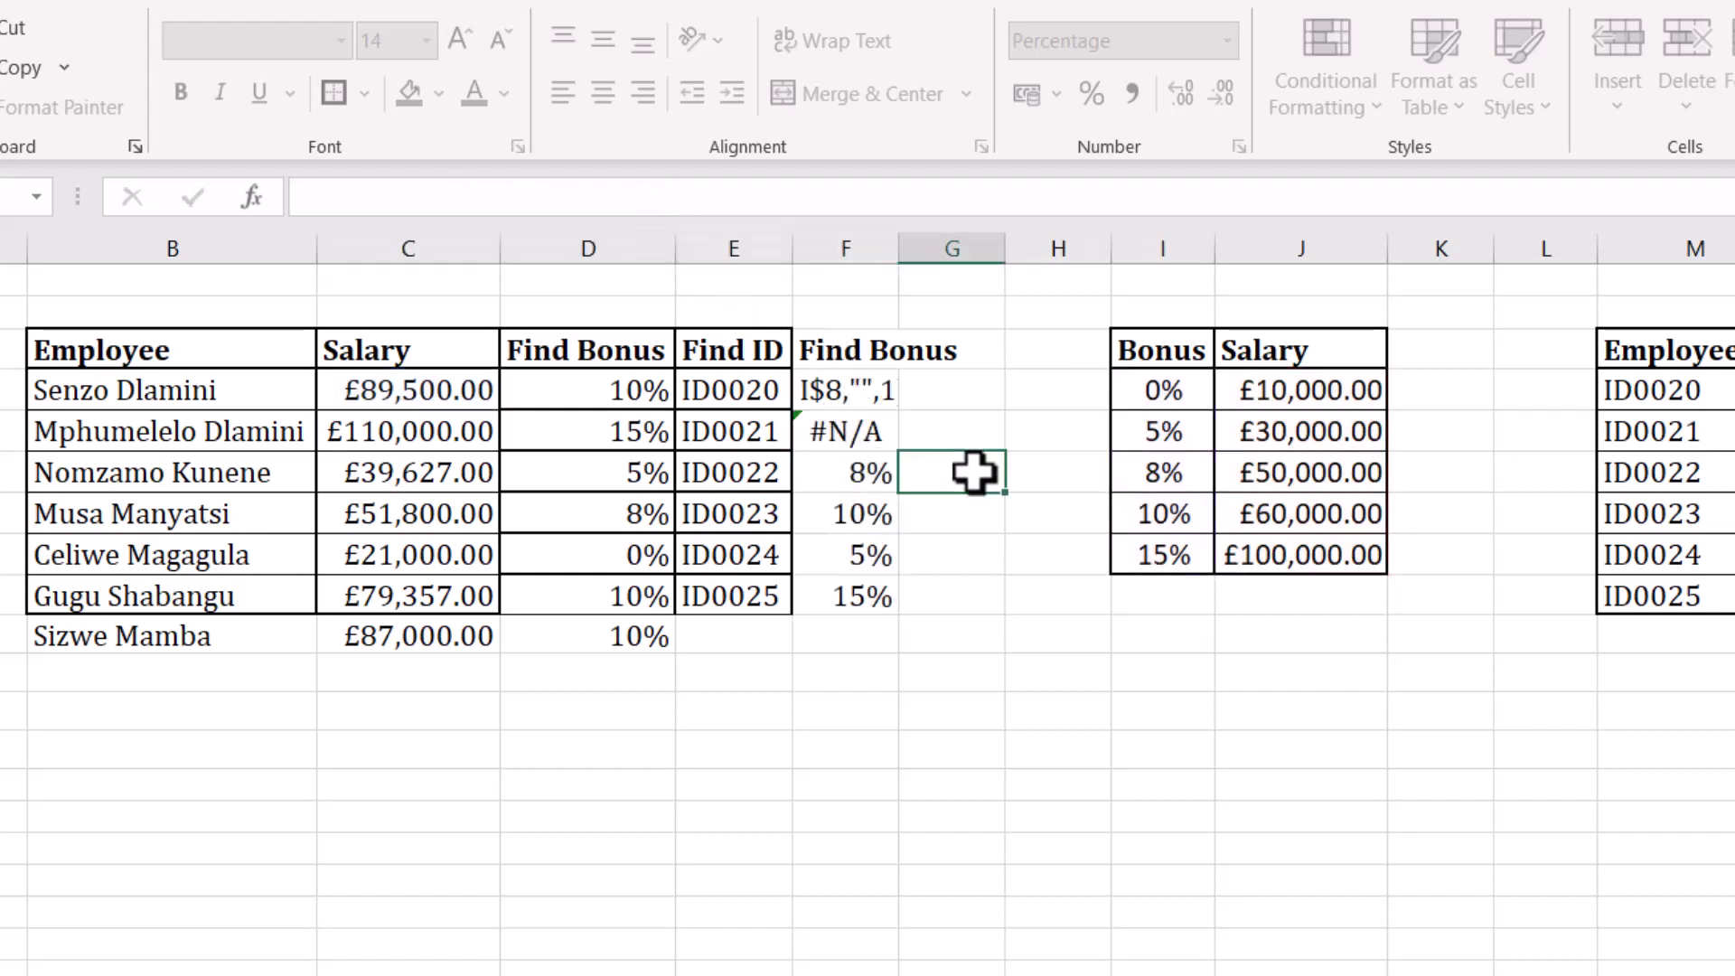
left_click_drag(860, 395, 893, 408)
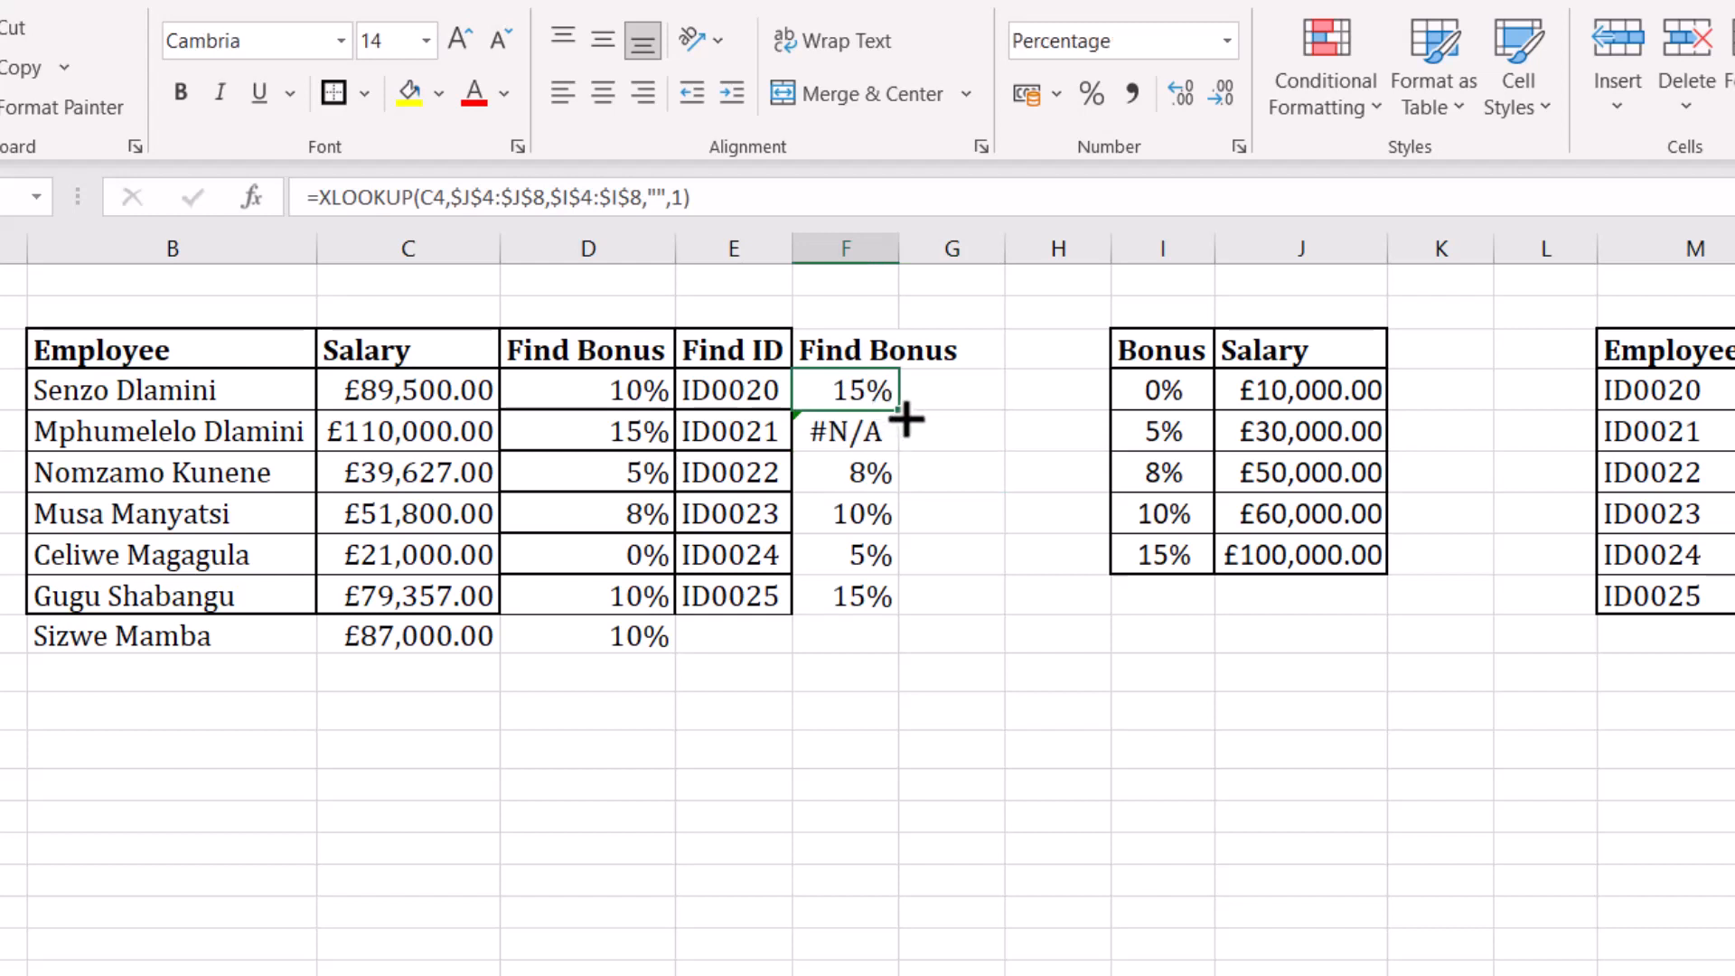
double_click(902, 414)
left_click(974, 514)
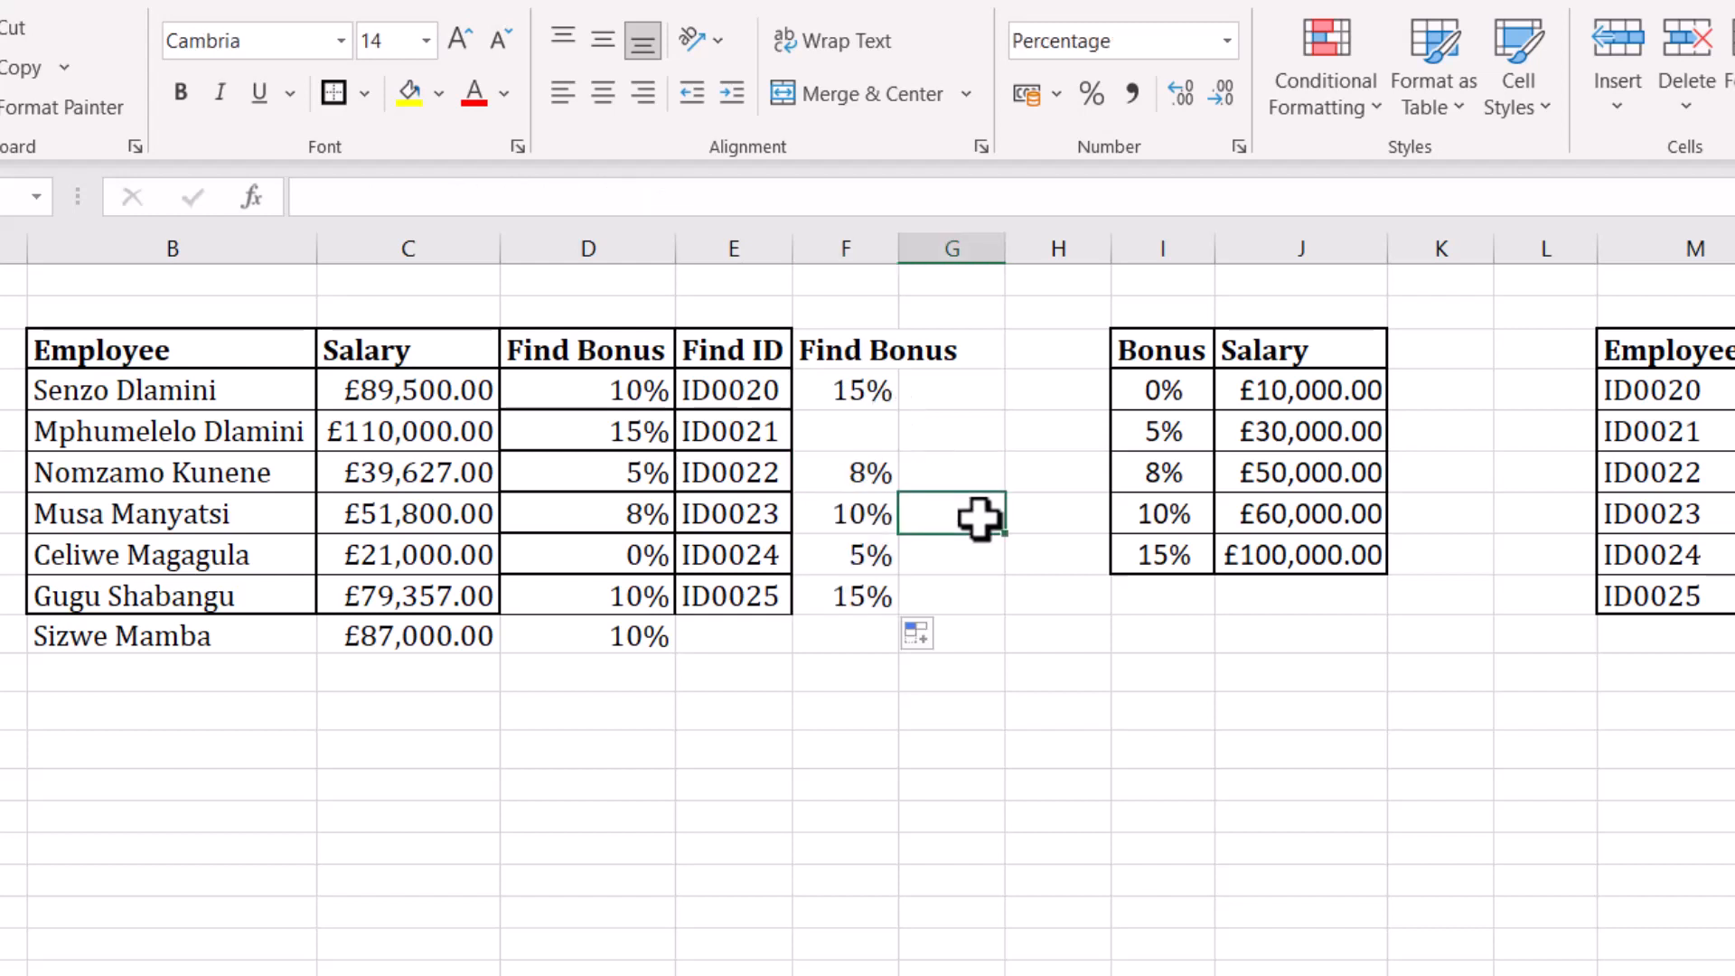
- Inspect the if_not_found argument in the XLOOKUP formula copied to F5
left_click(850, 444)
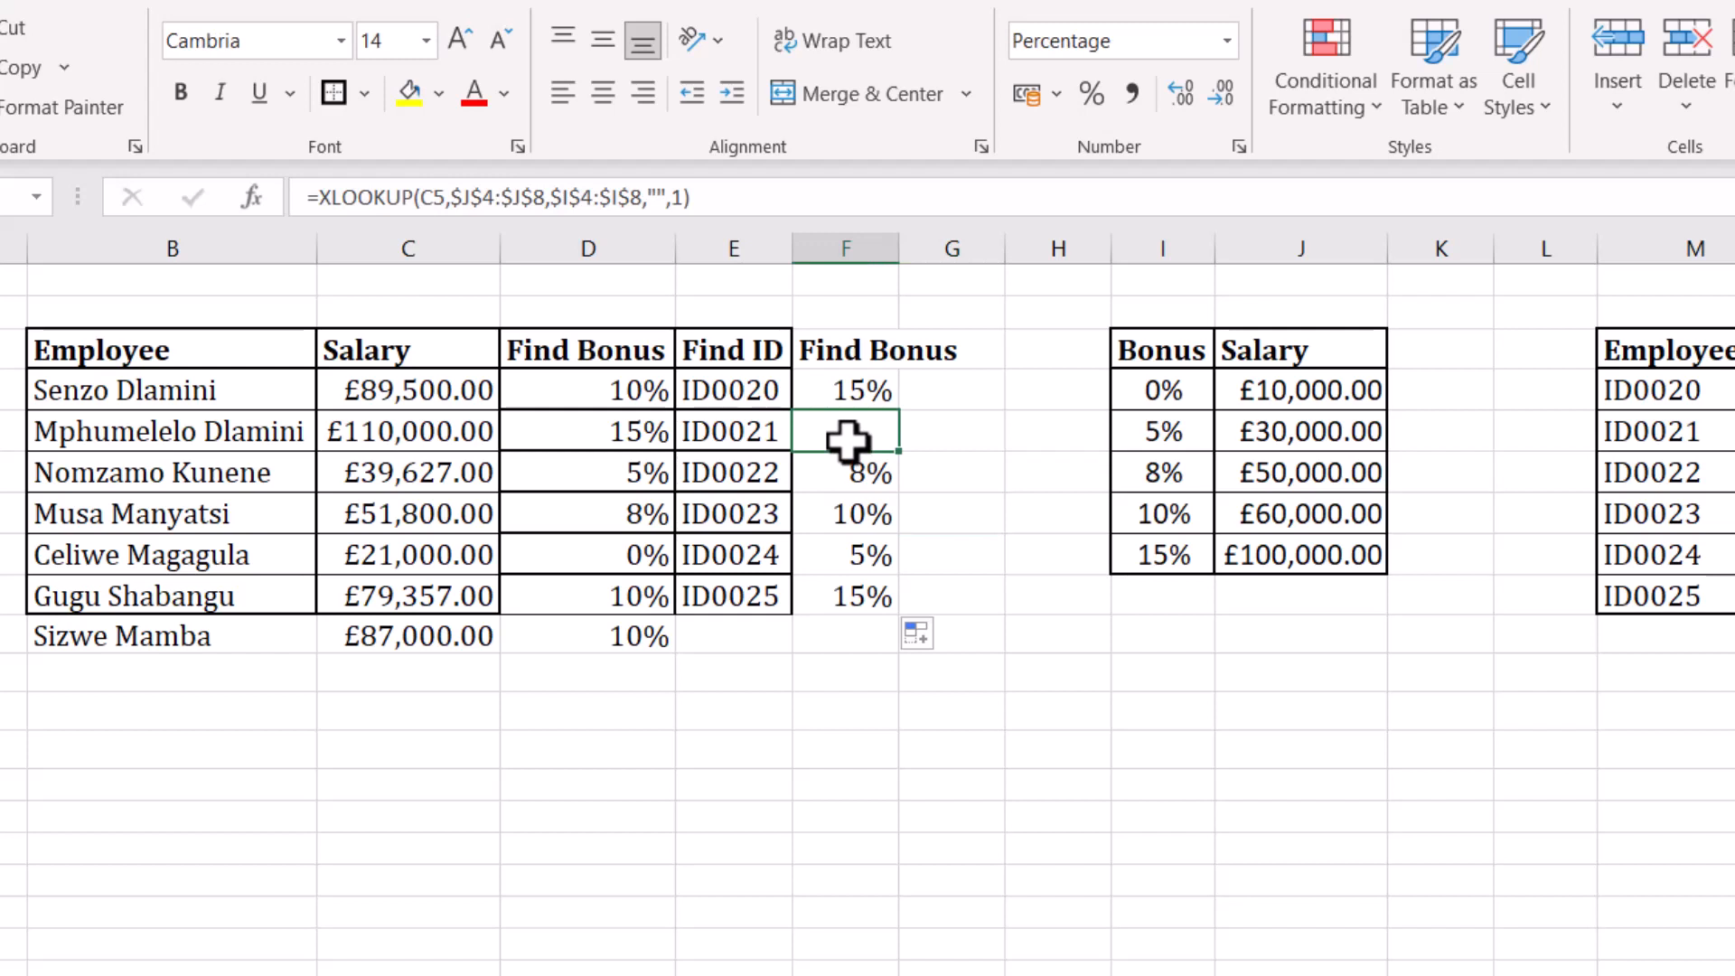
double_click(848, 440)
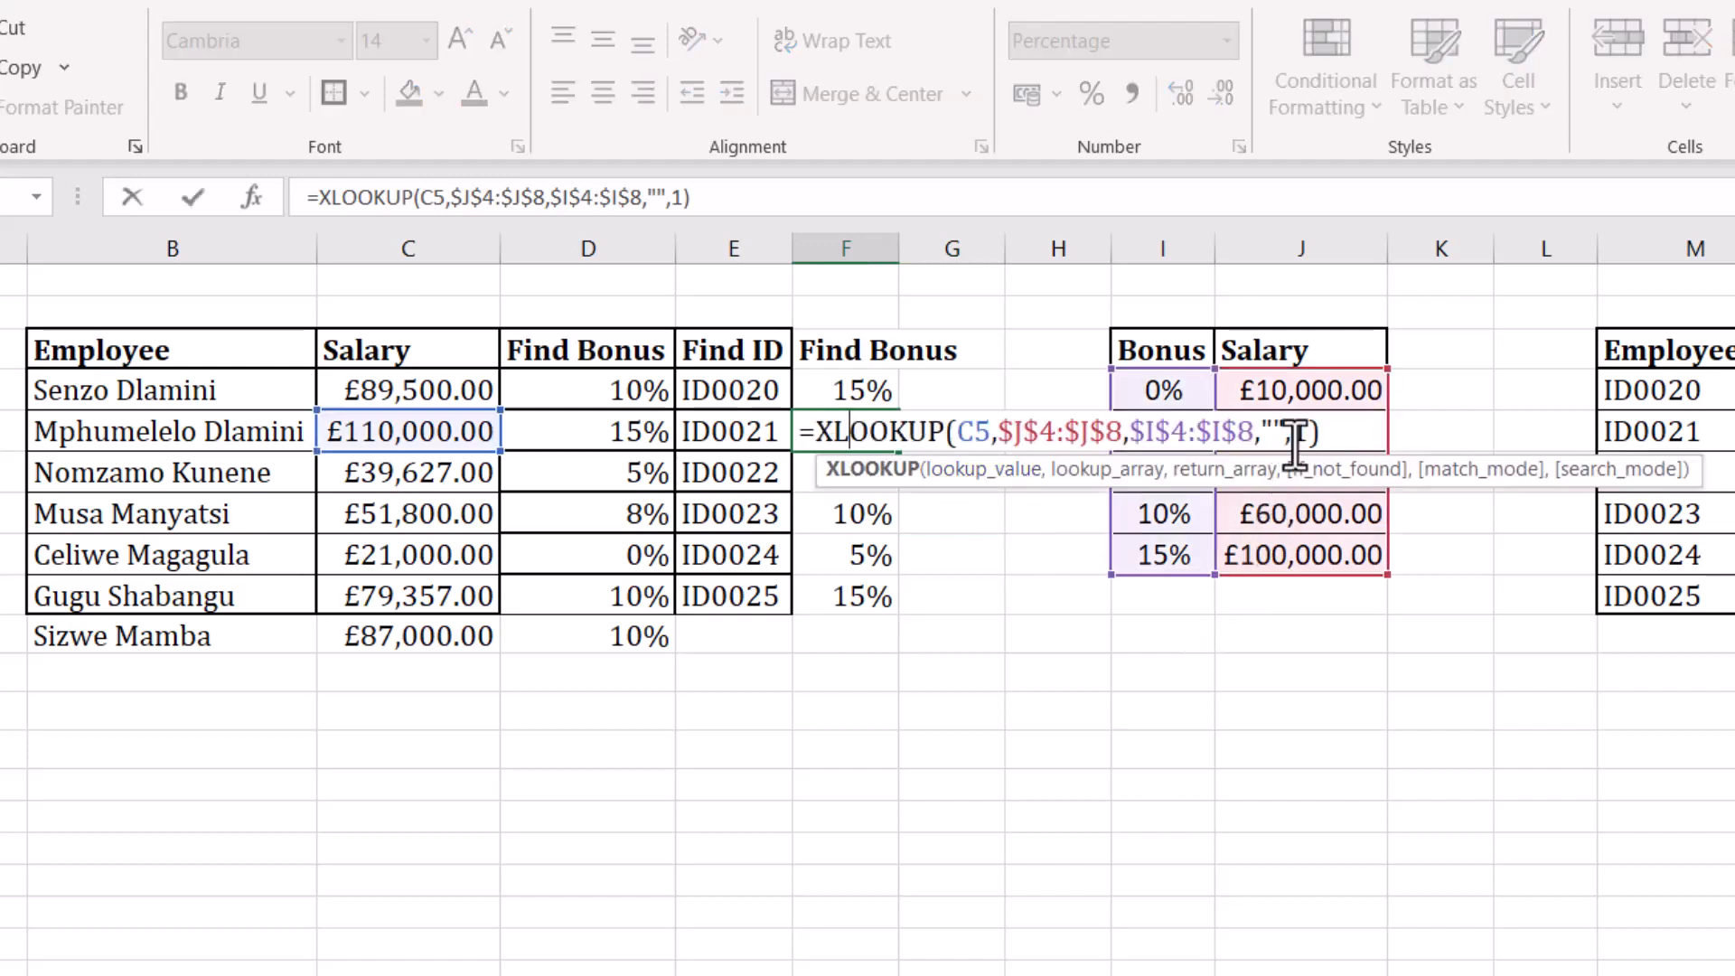
key("Return")
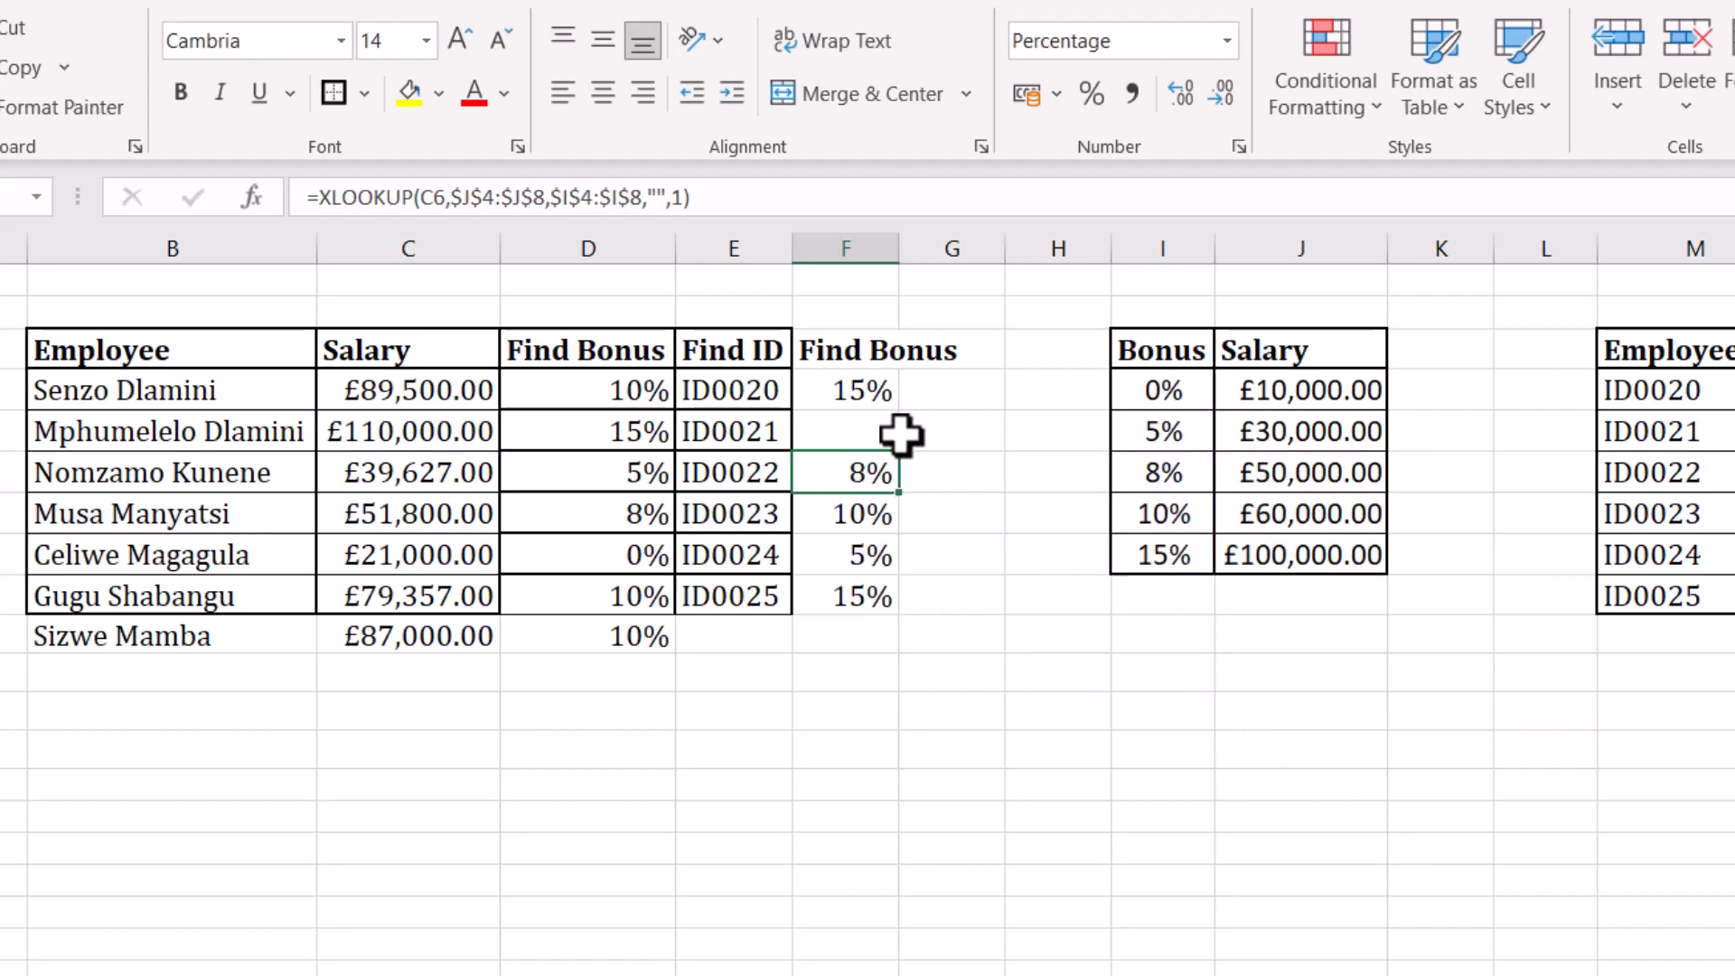
left_click(845, 432)
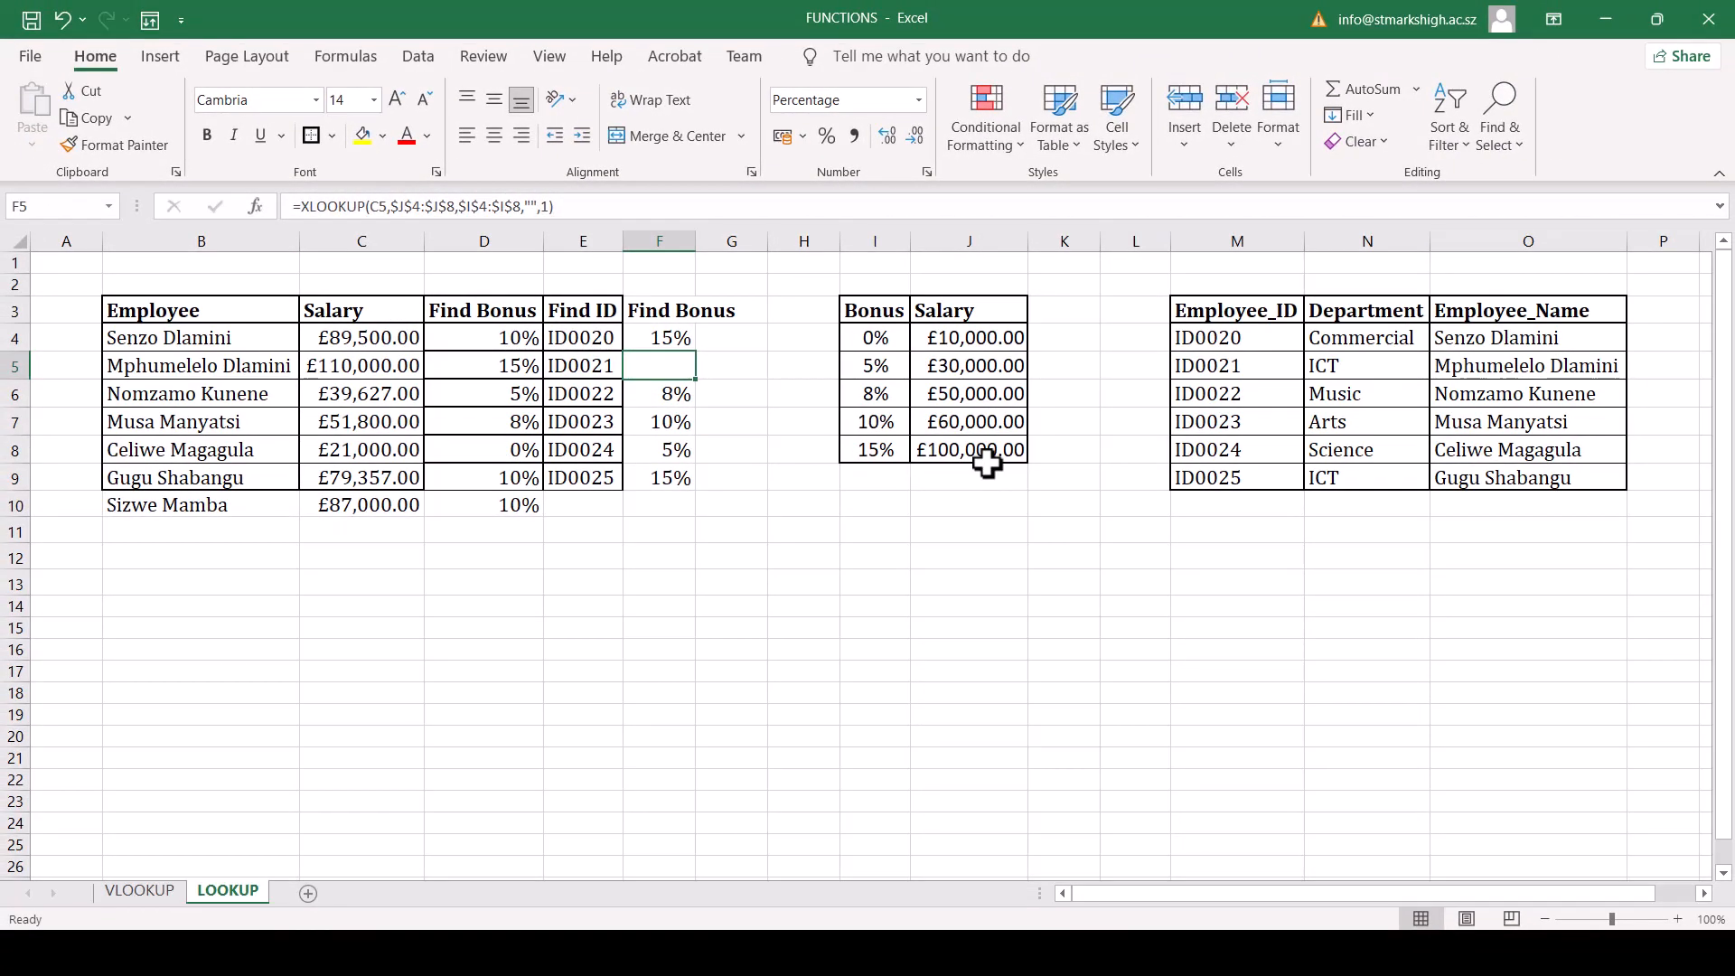
left_click(662, 565)
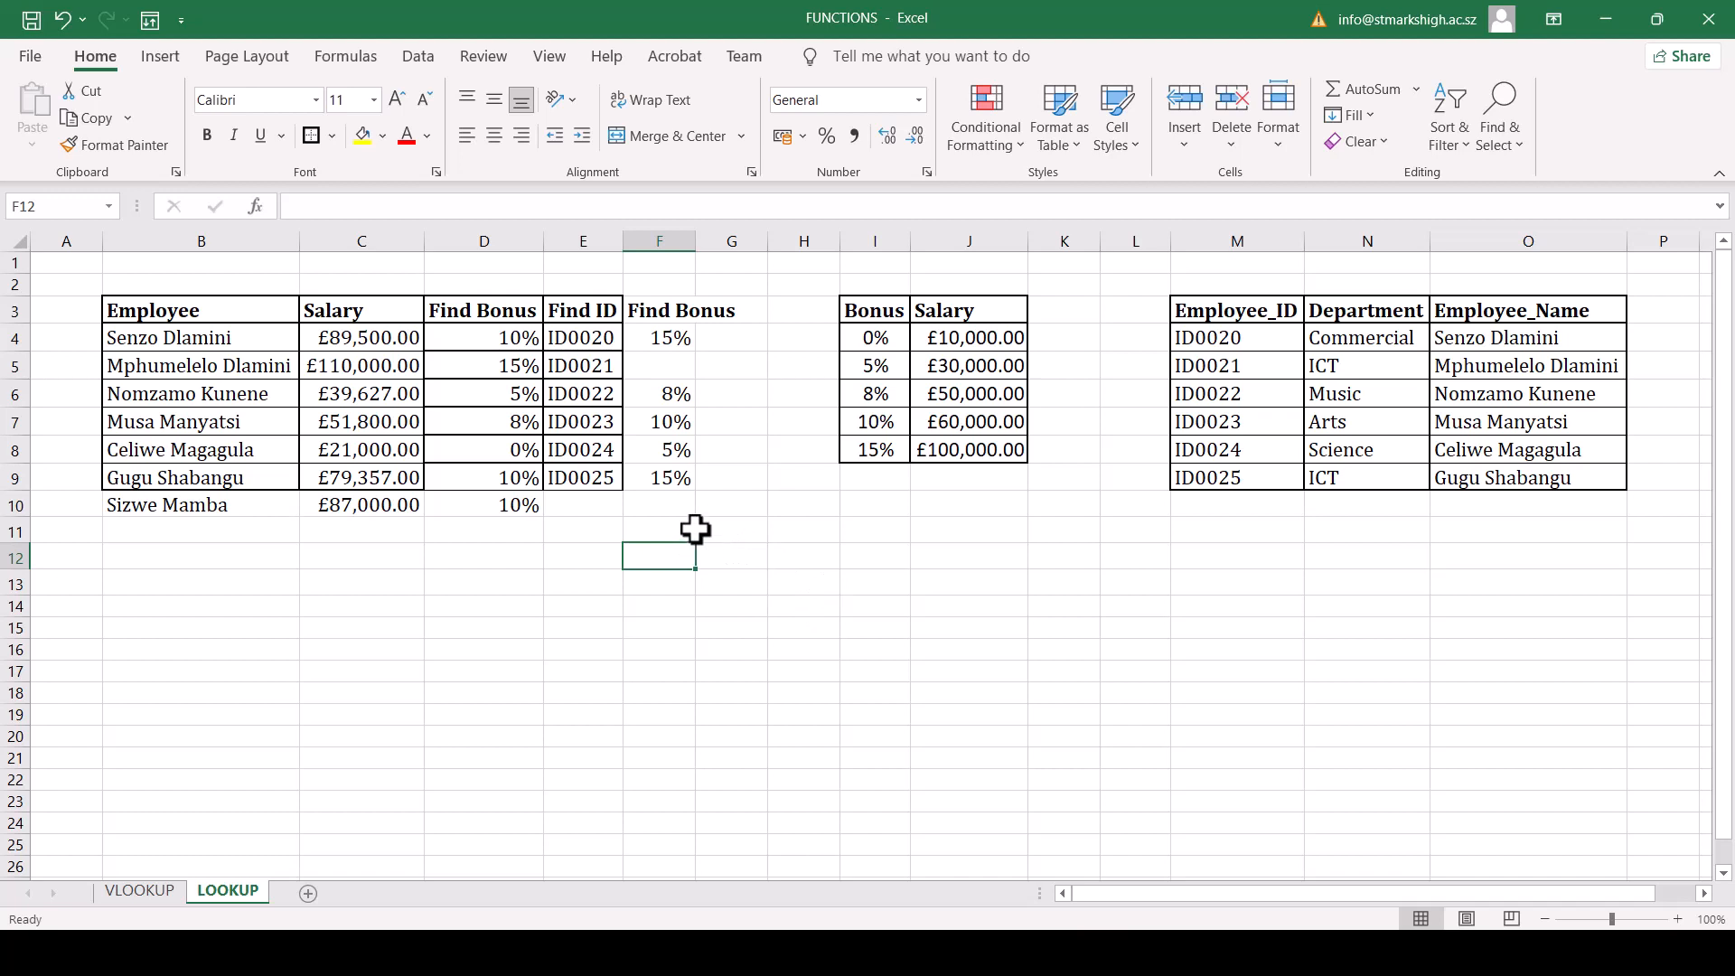
left_click(741, 531)
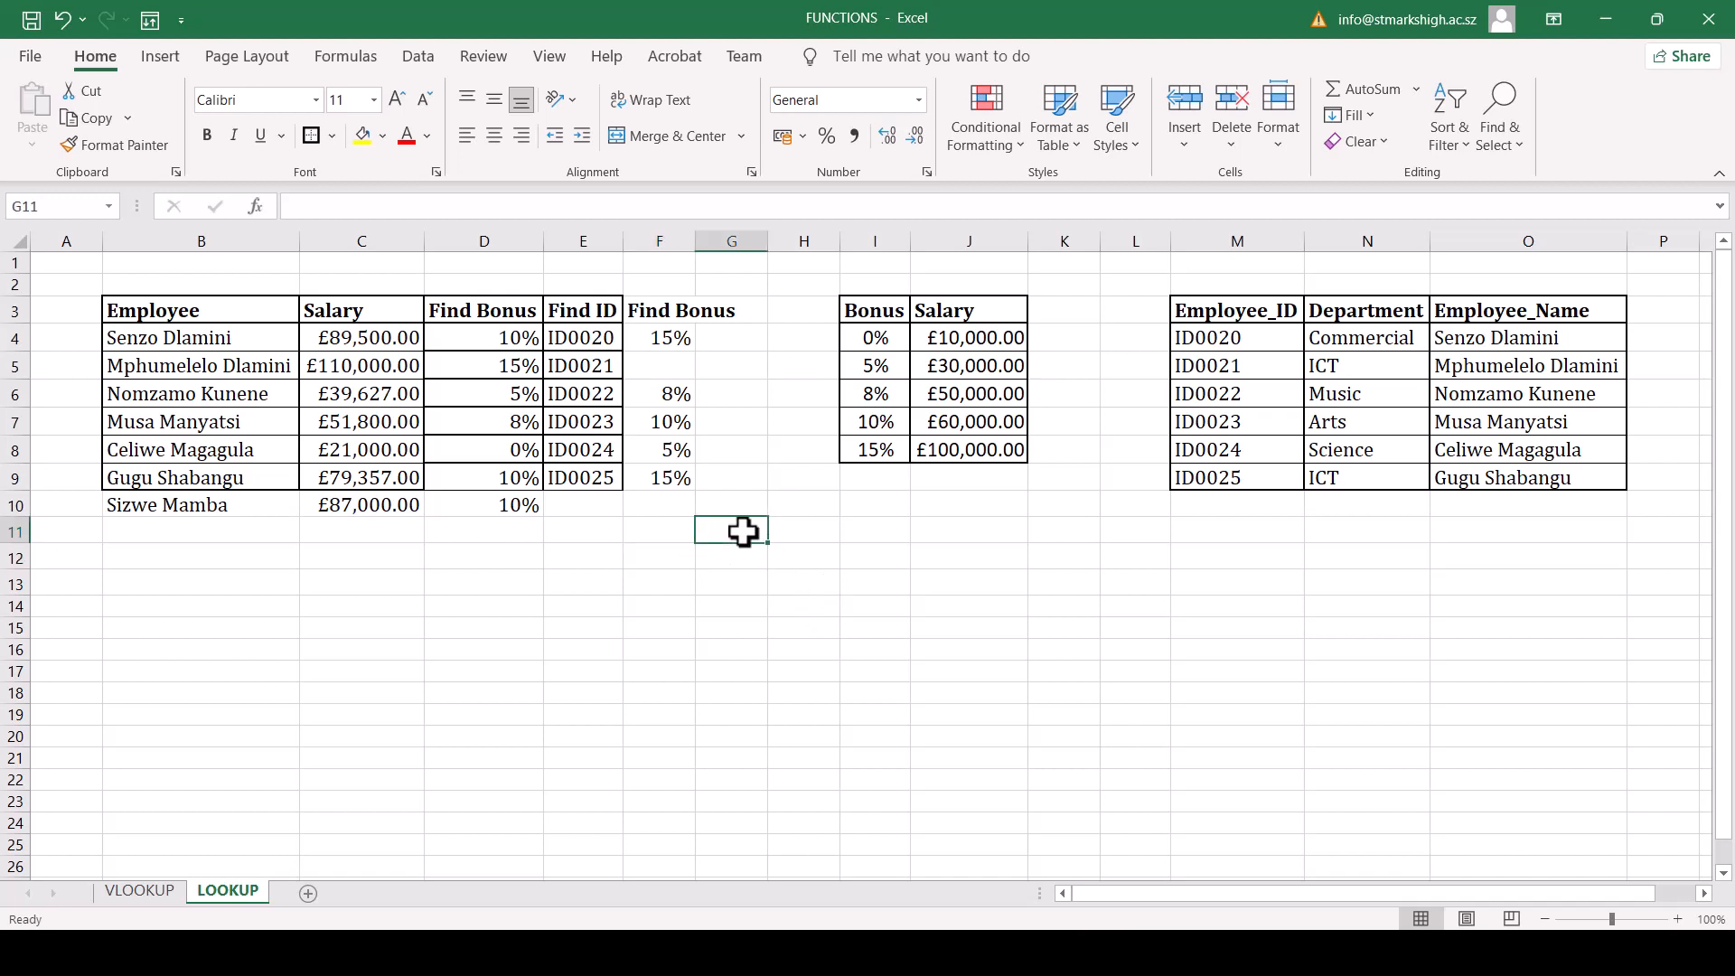
left_click(798, 537)
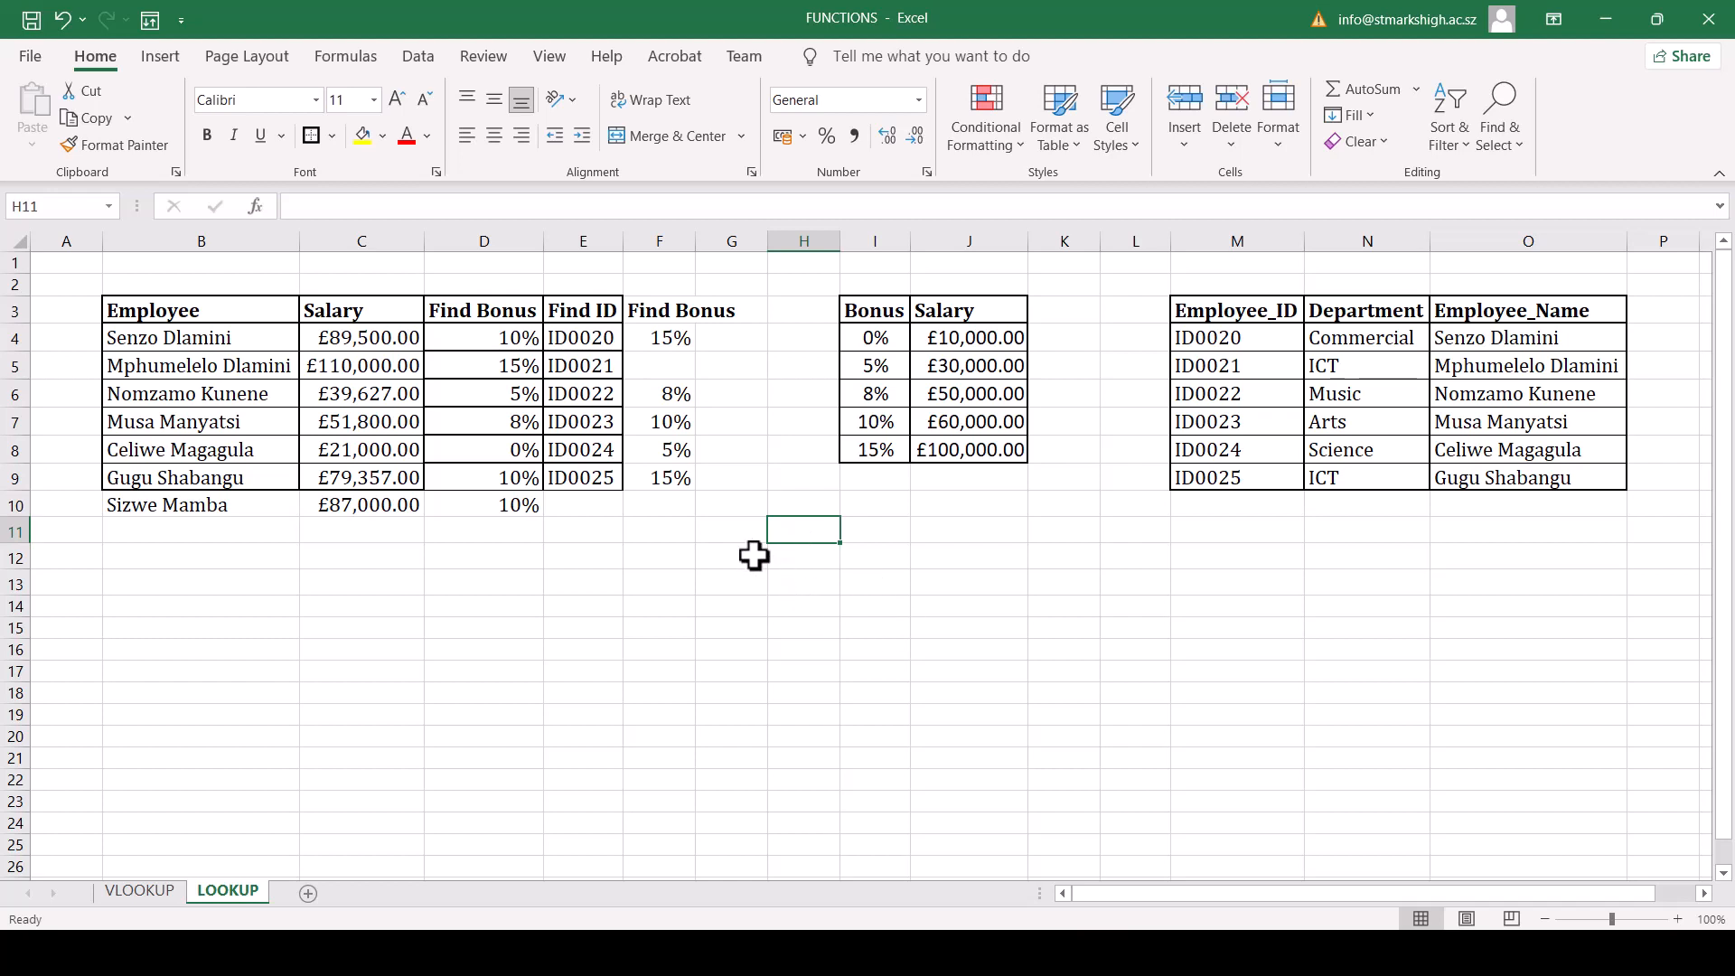
left_click(737, 531)
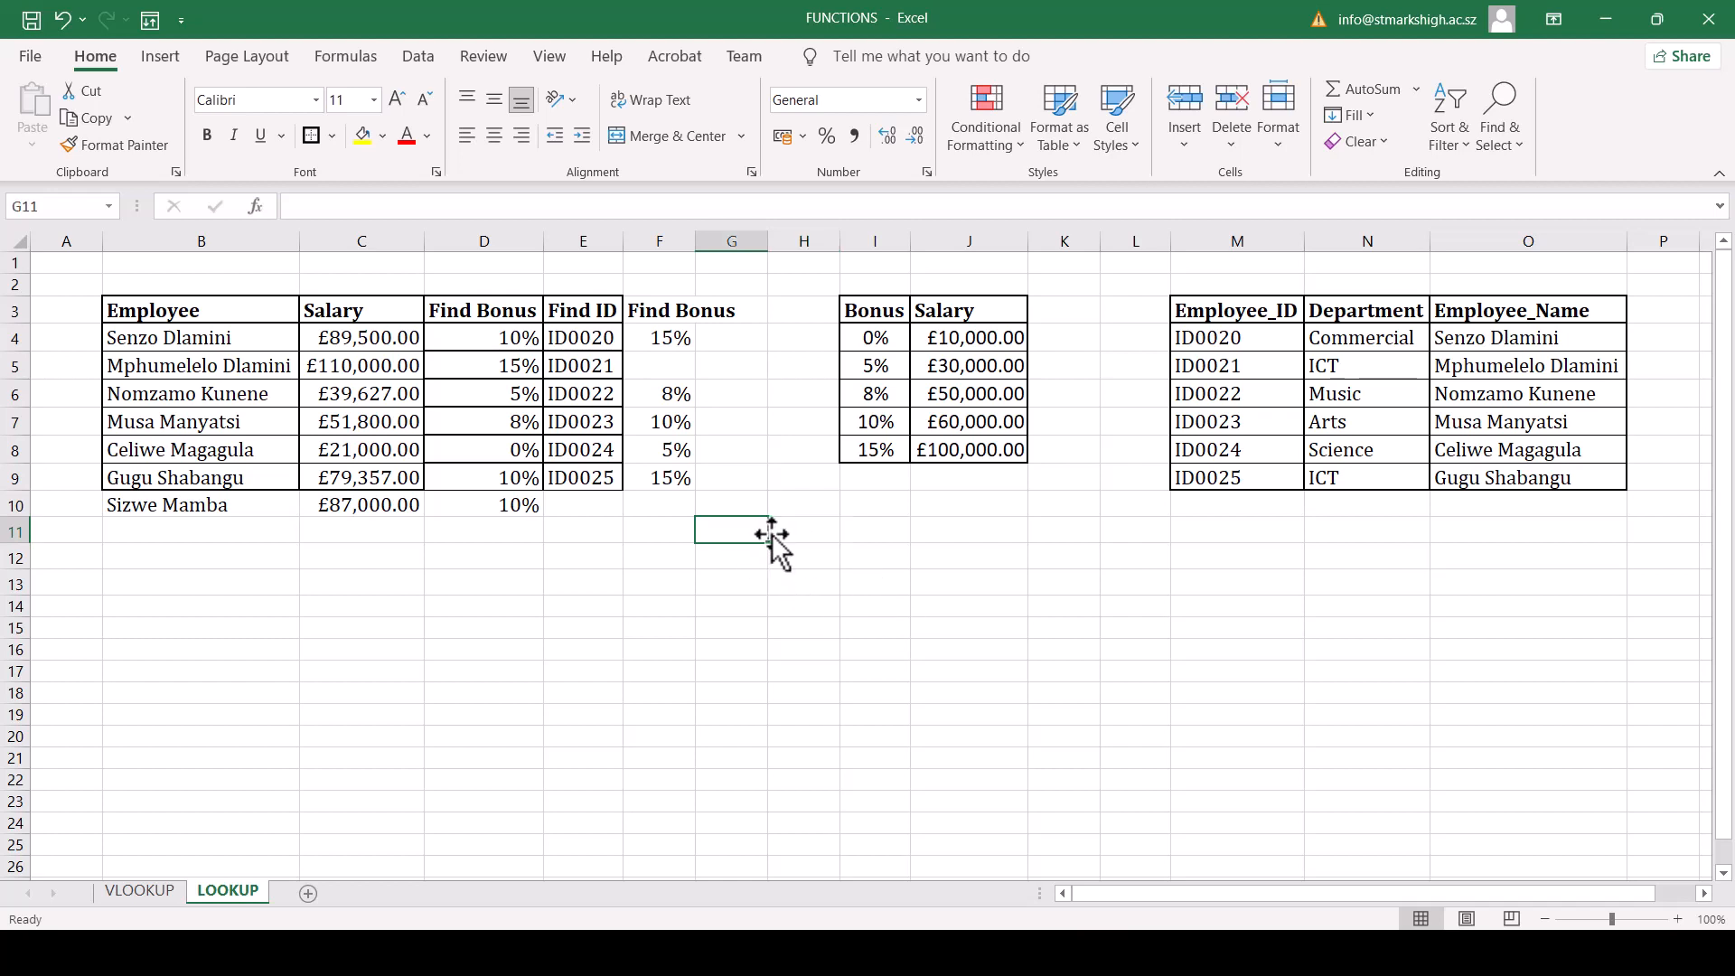
left_click(779, 534)
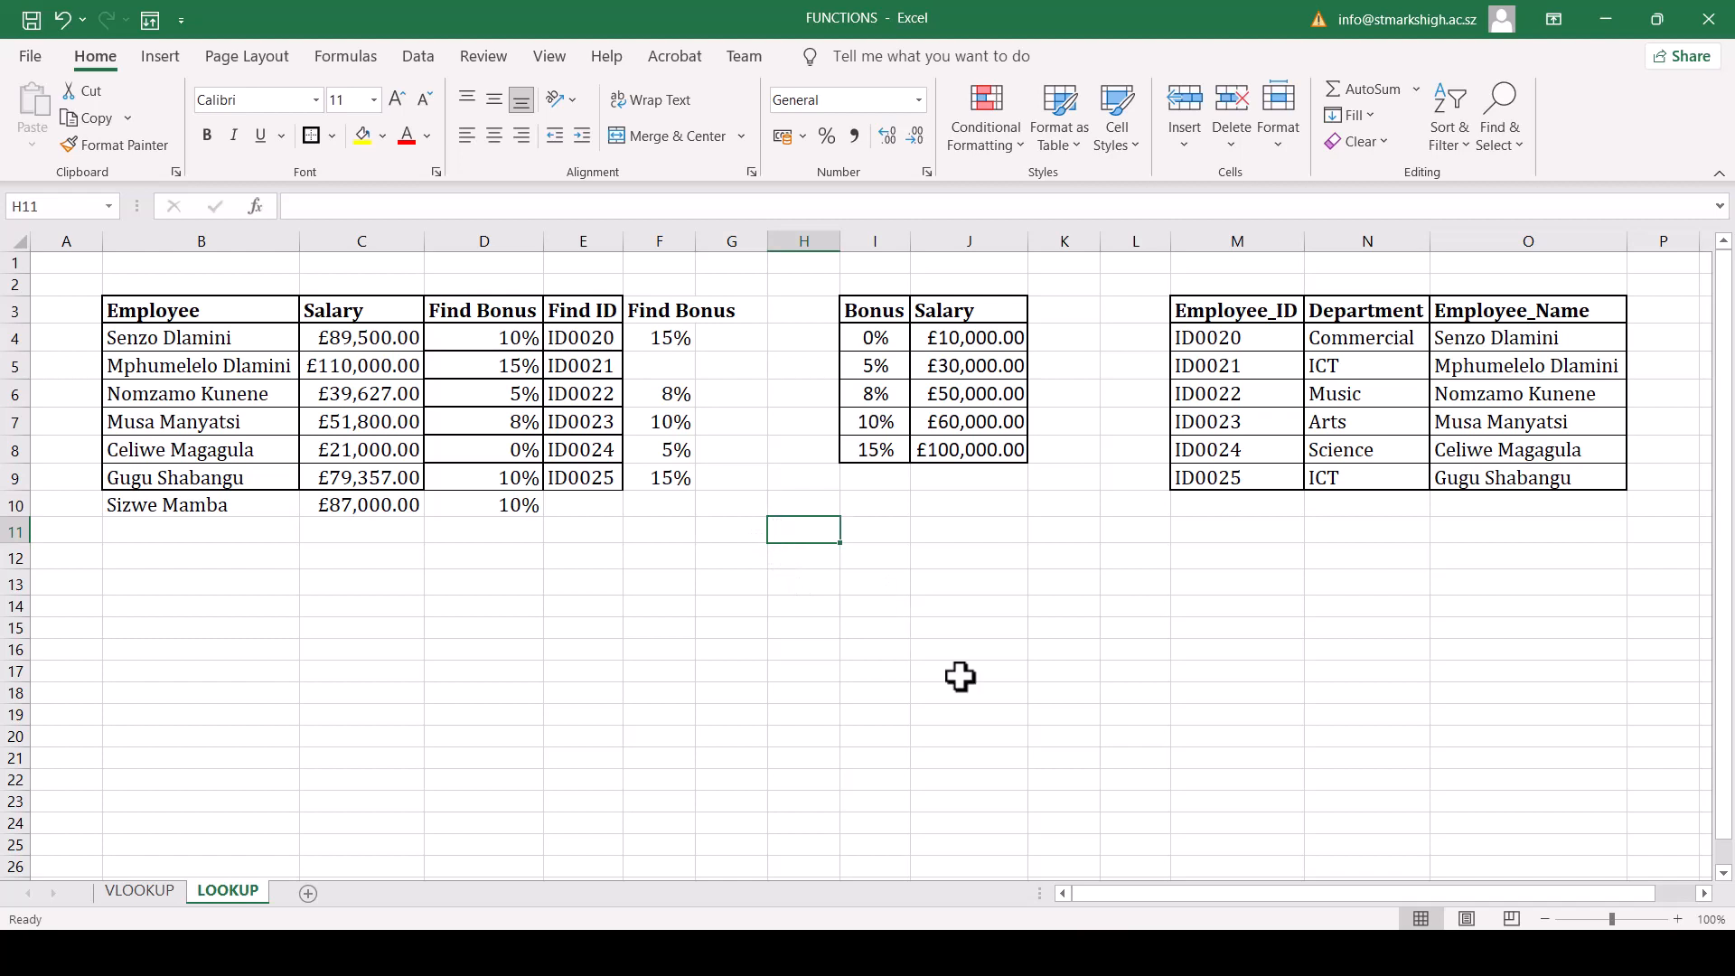